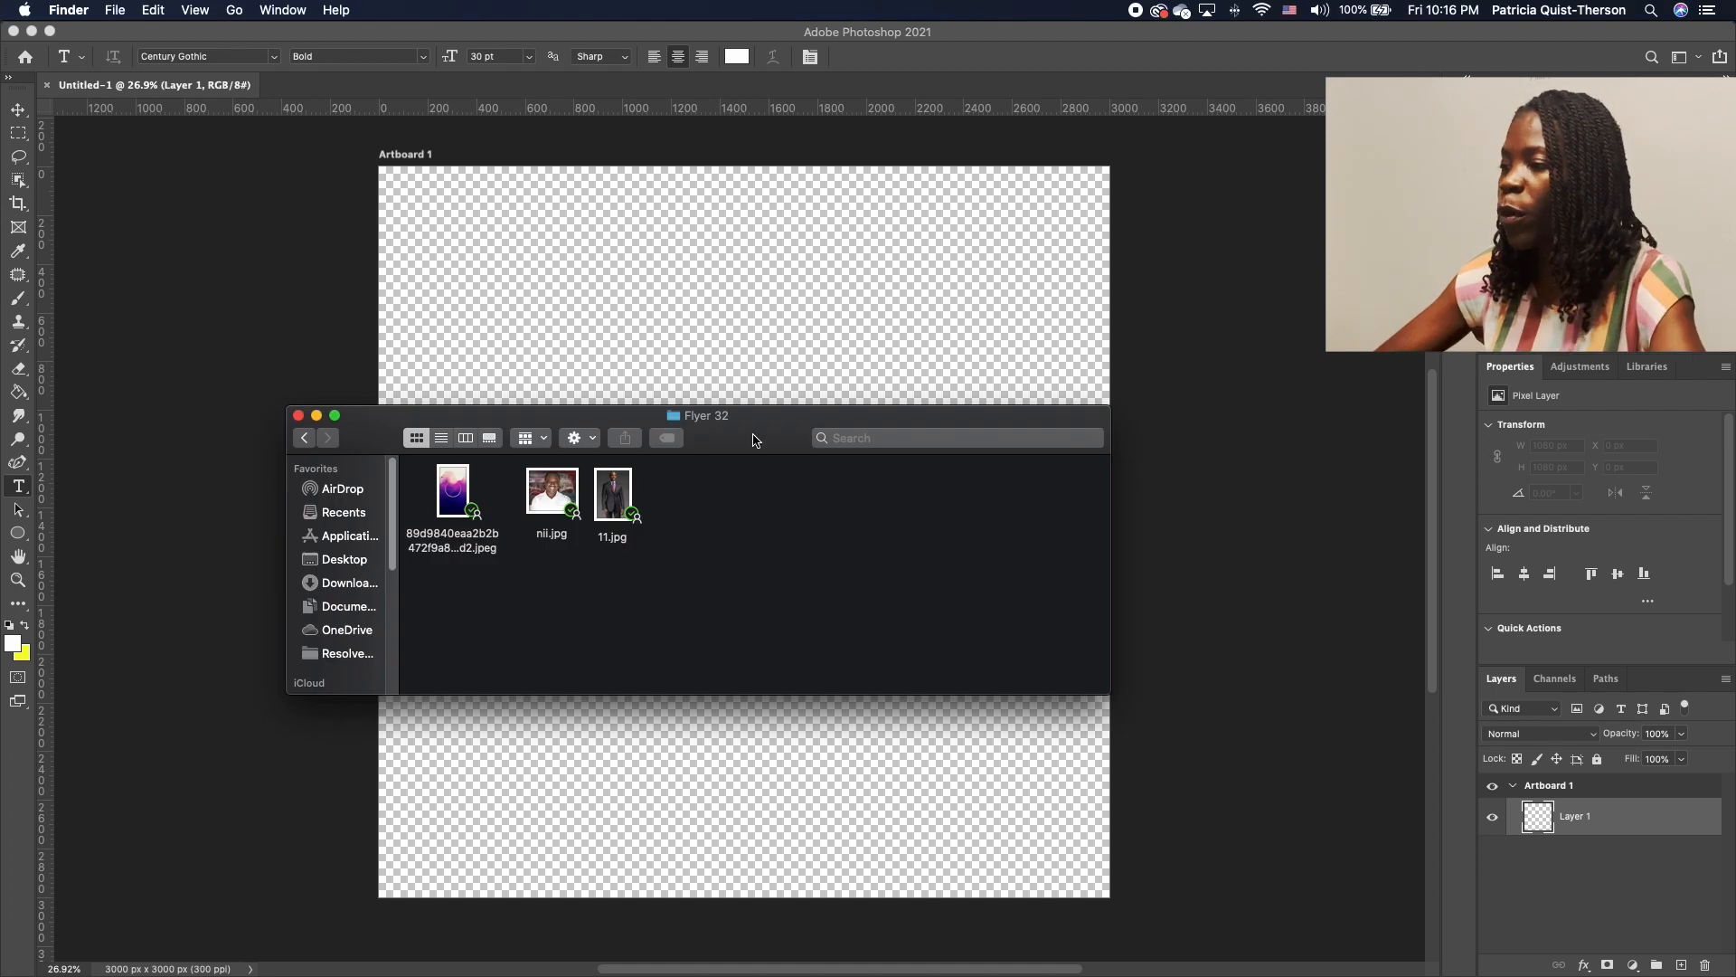
Drag the purple watercolour ring JPEG from Finder onto the artboard and commit the placement
drag(755, 441, 849, 257)
drag(553, 321, 1089, 668)
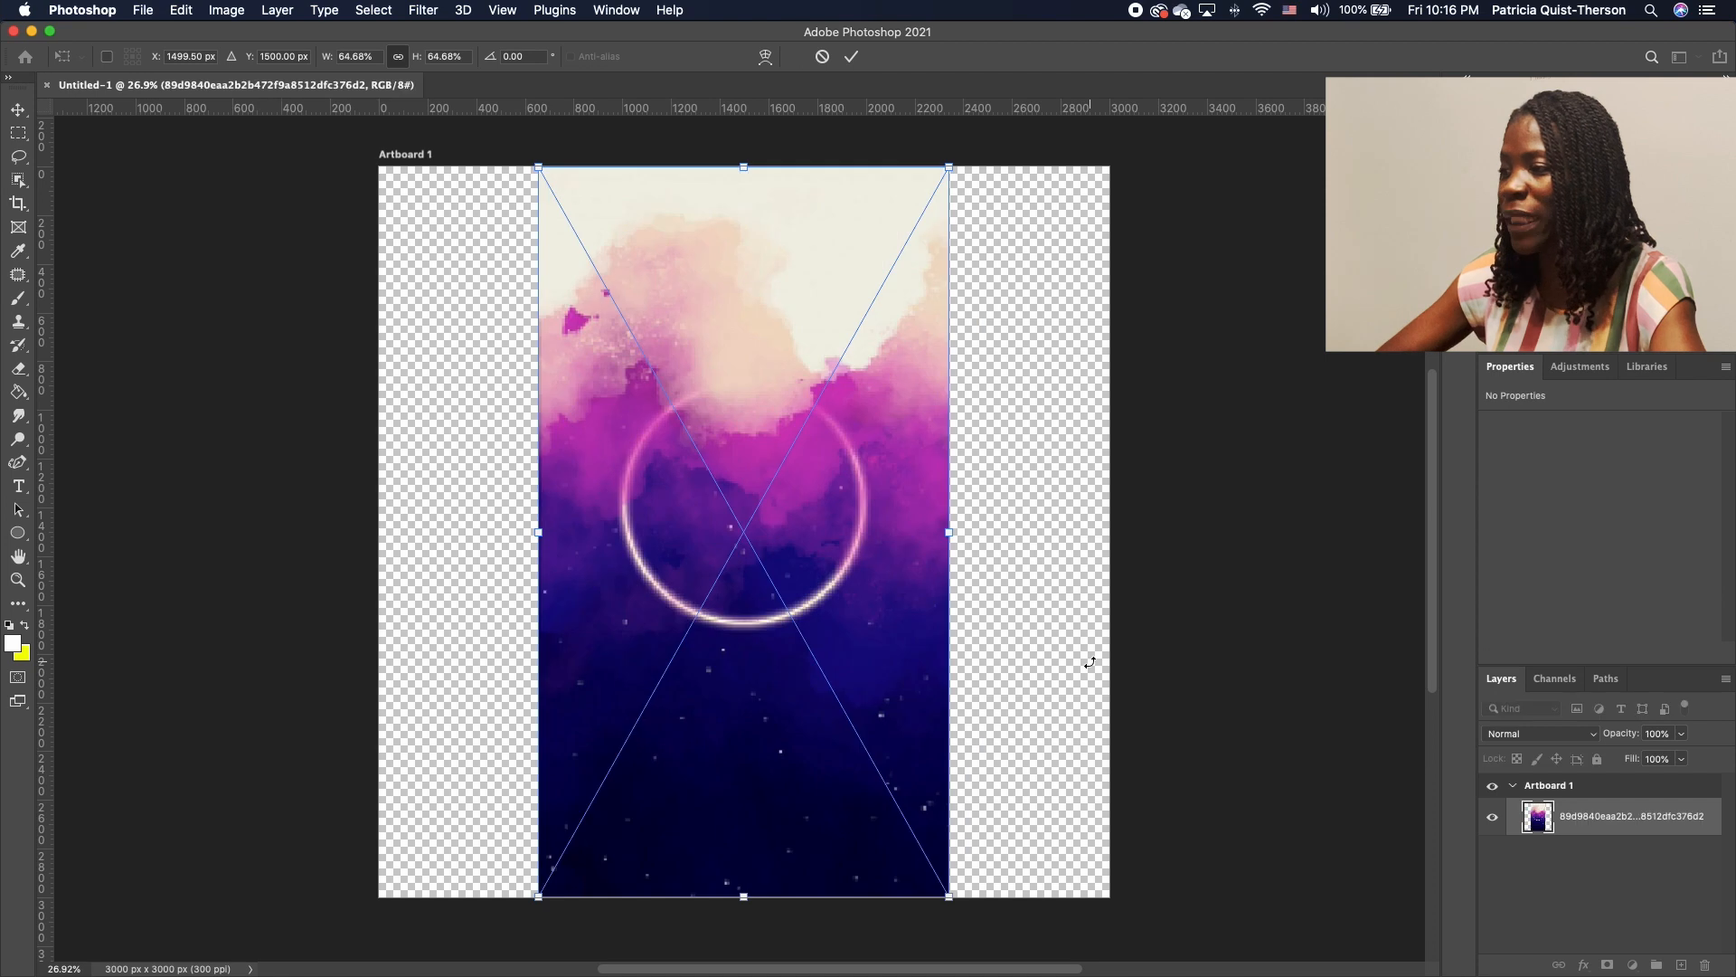
drag(863, 577, 707, 569)
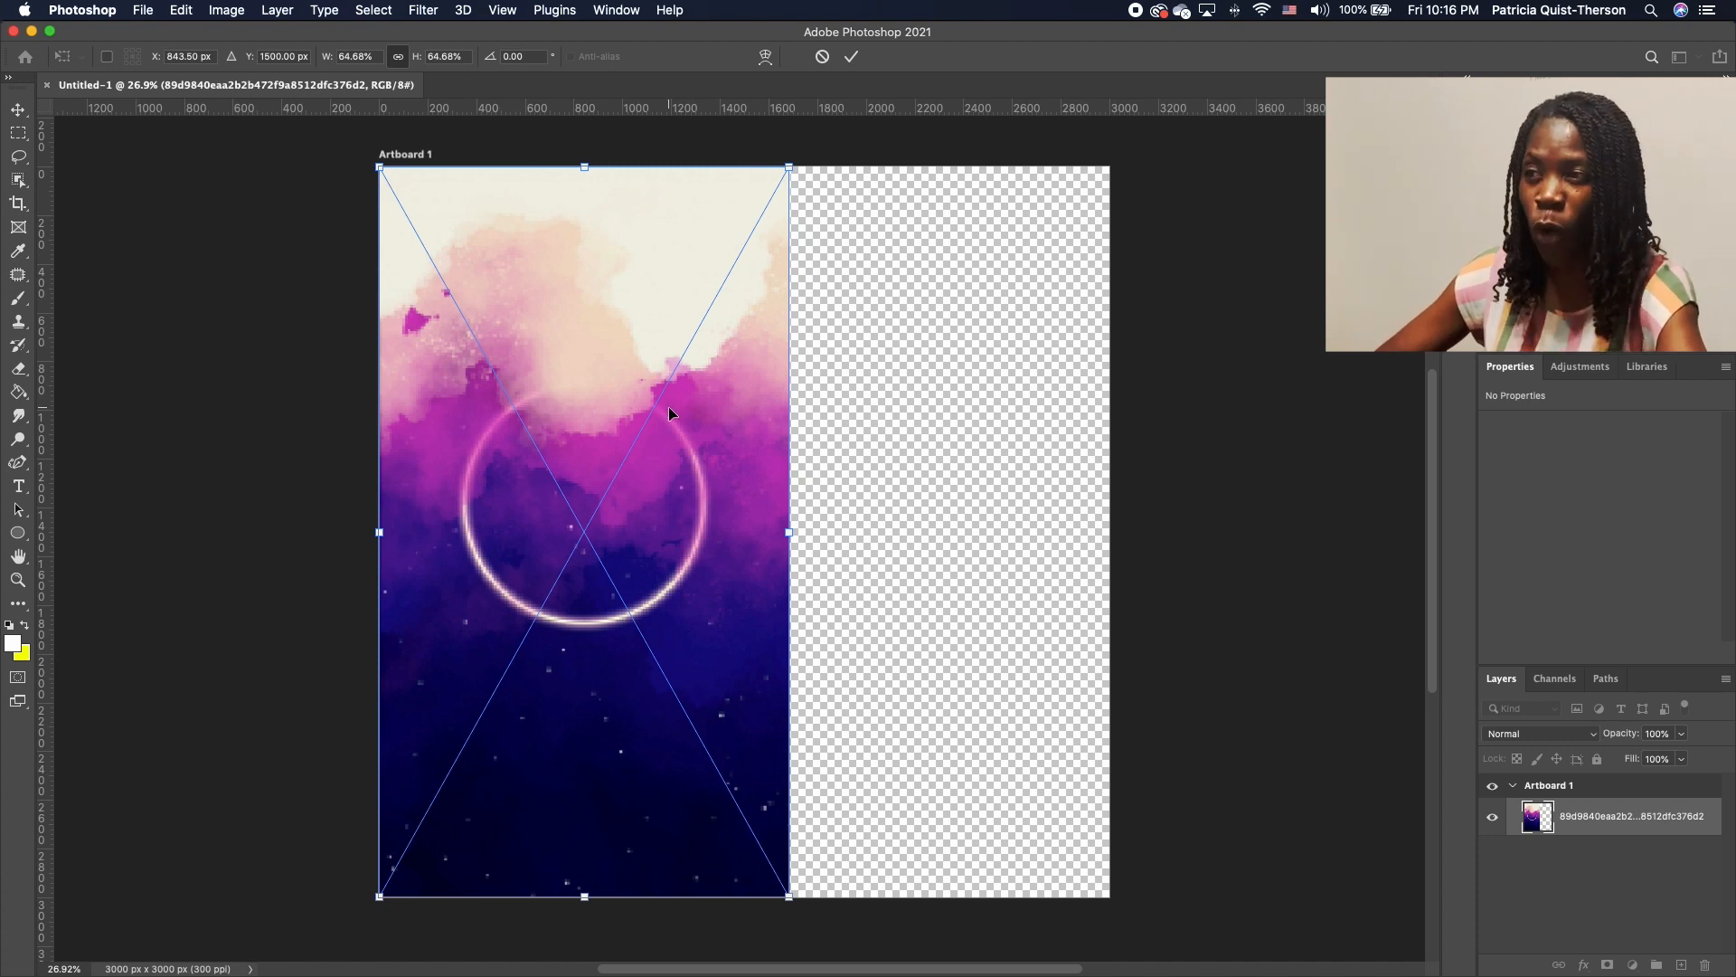
click(18, 110)
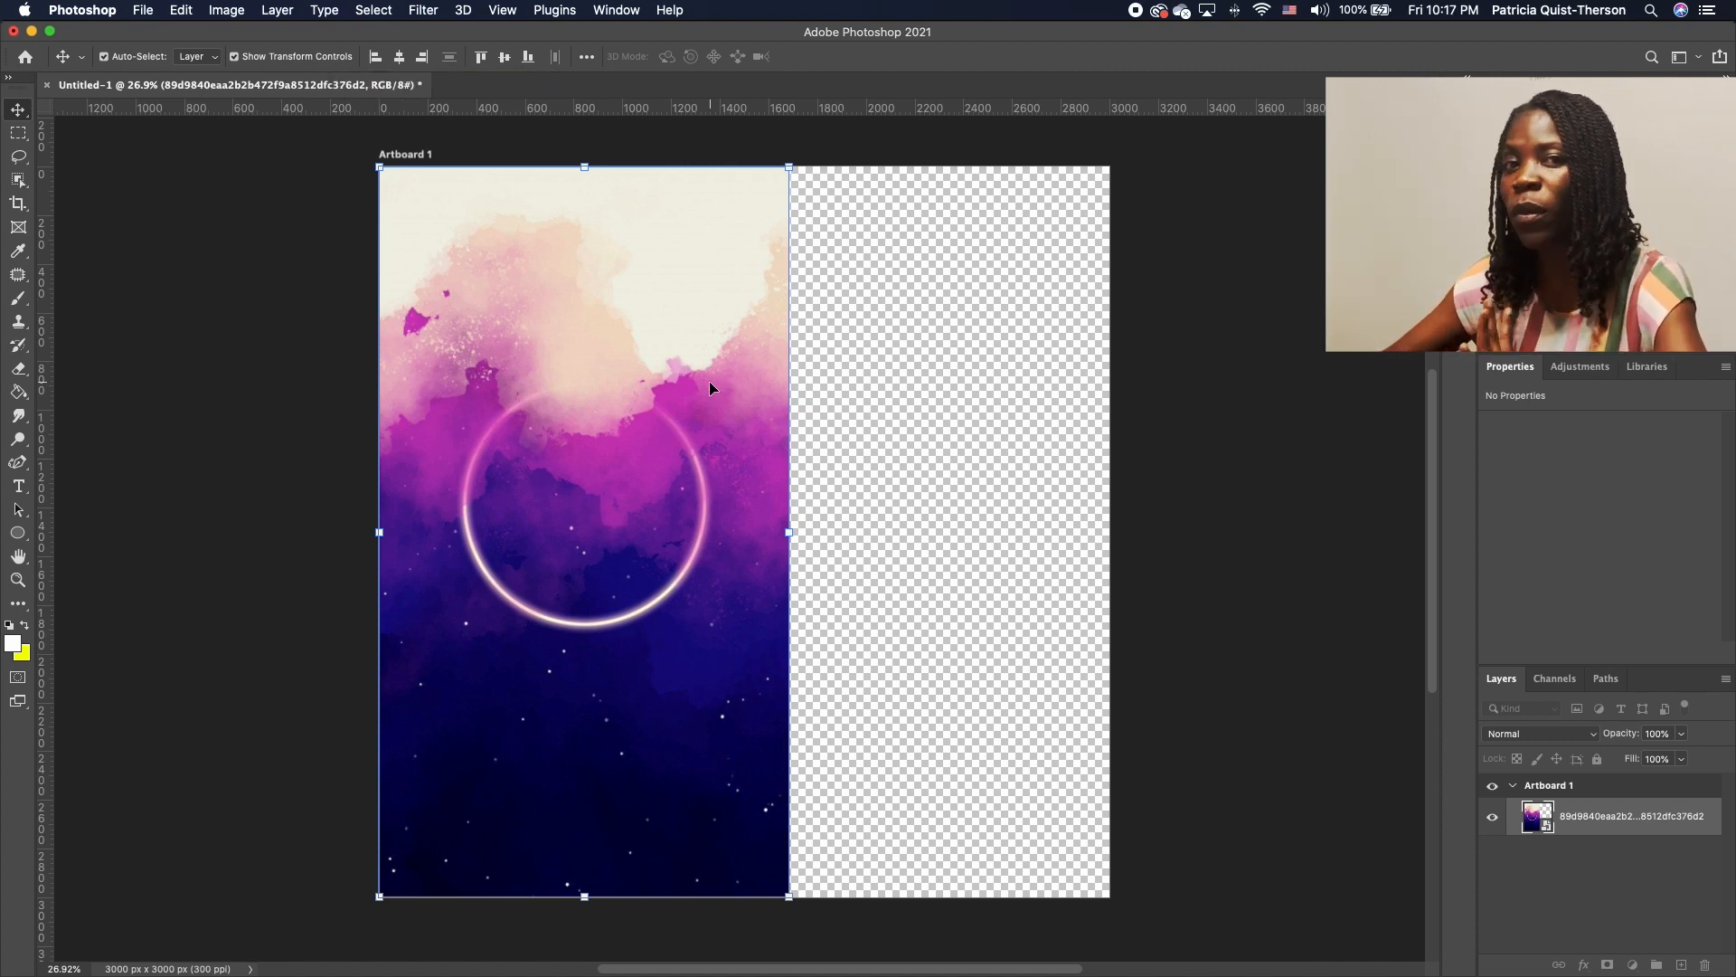
Free Transform the watercolour background larger and reposition it to cover the whole square artboard
mouse_move(673, 389)
mouse_down()
mouse_move(750, 386)
mouse_move(669, 388)
mouse_up()
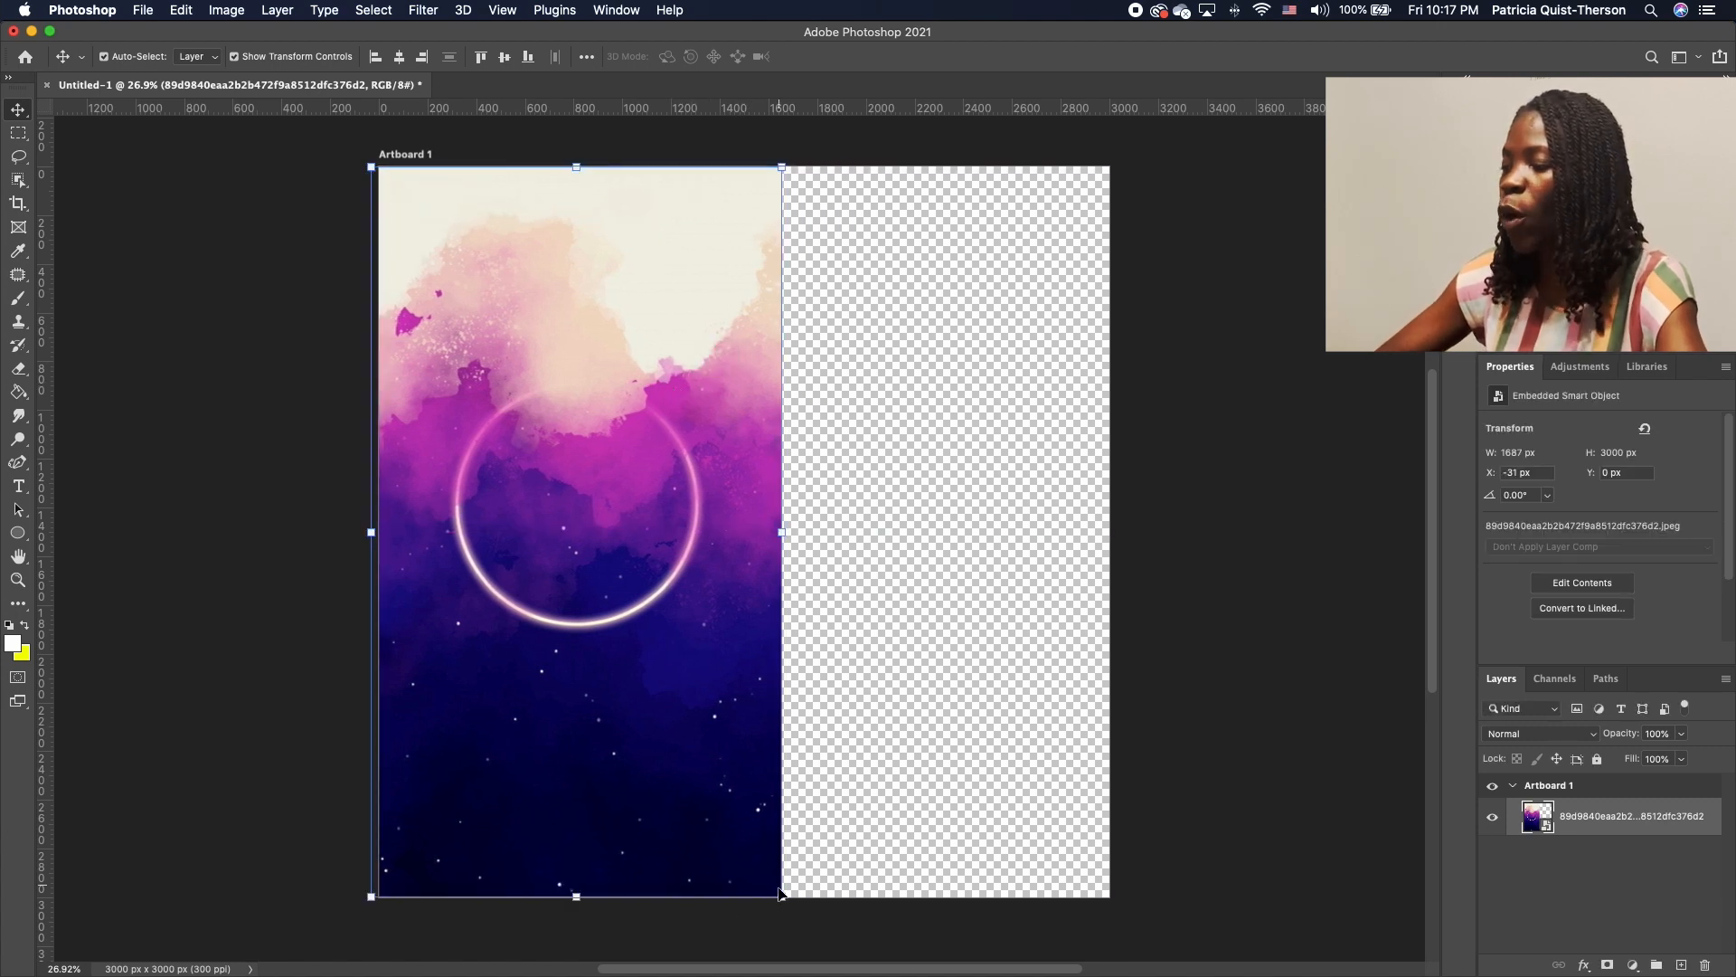
drag(781, 896, 1158, 964)
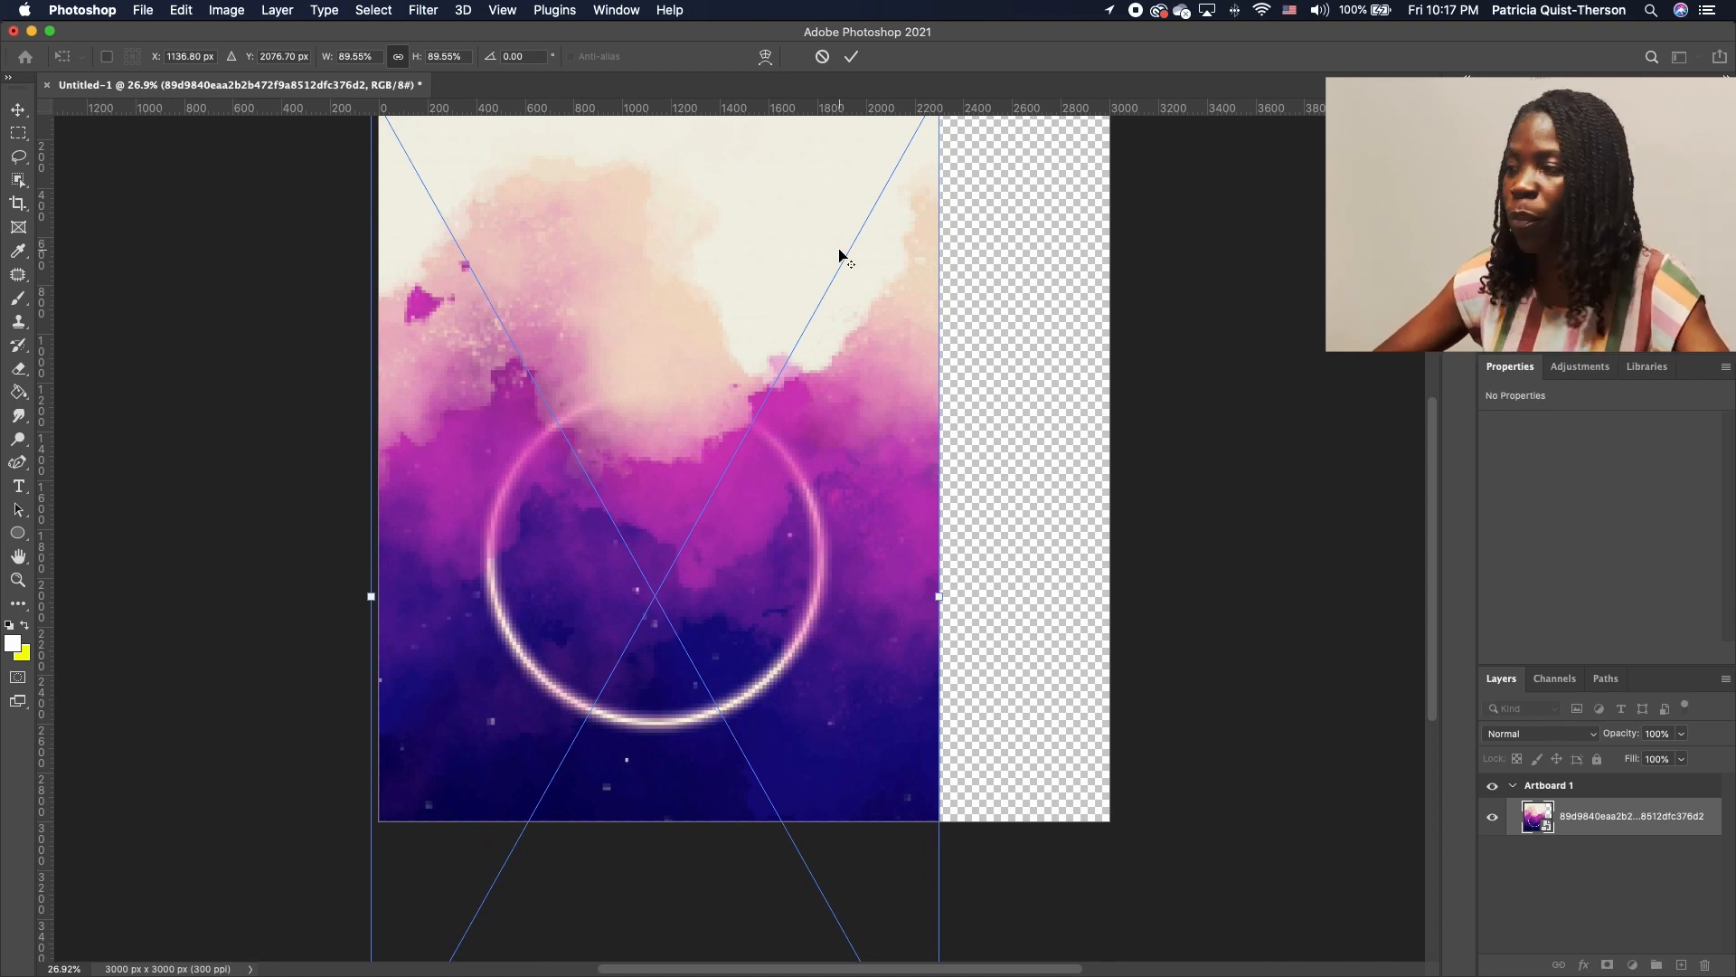
scroll(840, 256, down, 1)
scroll(1433, 431, up, 1)
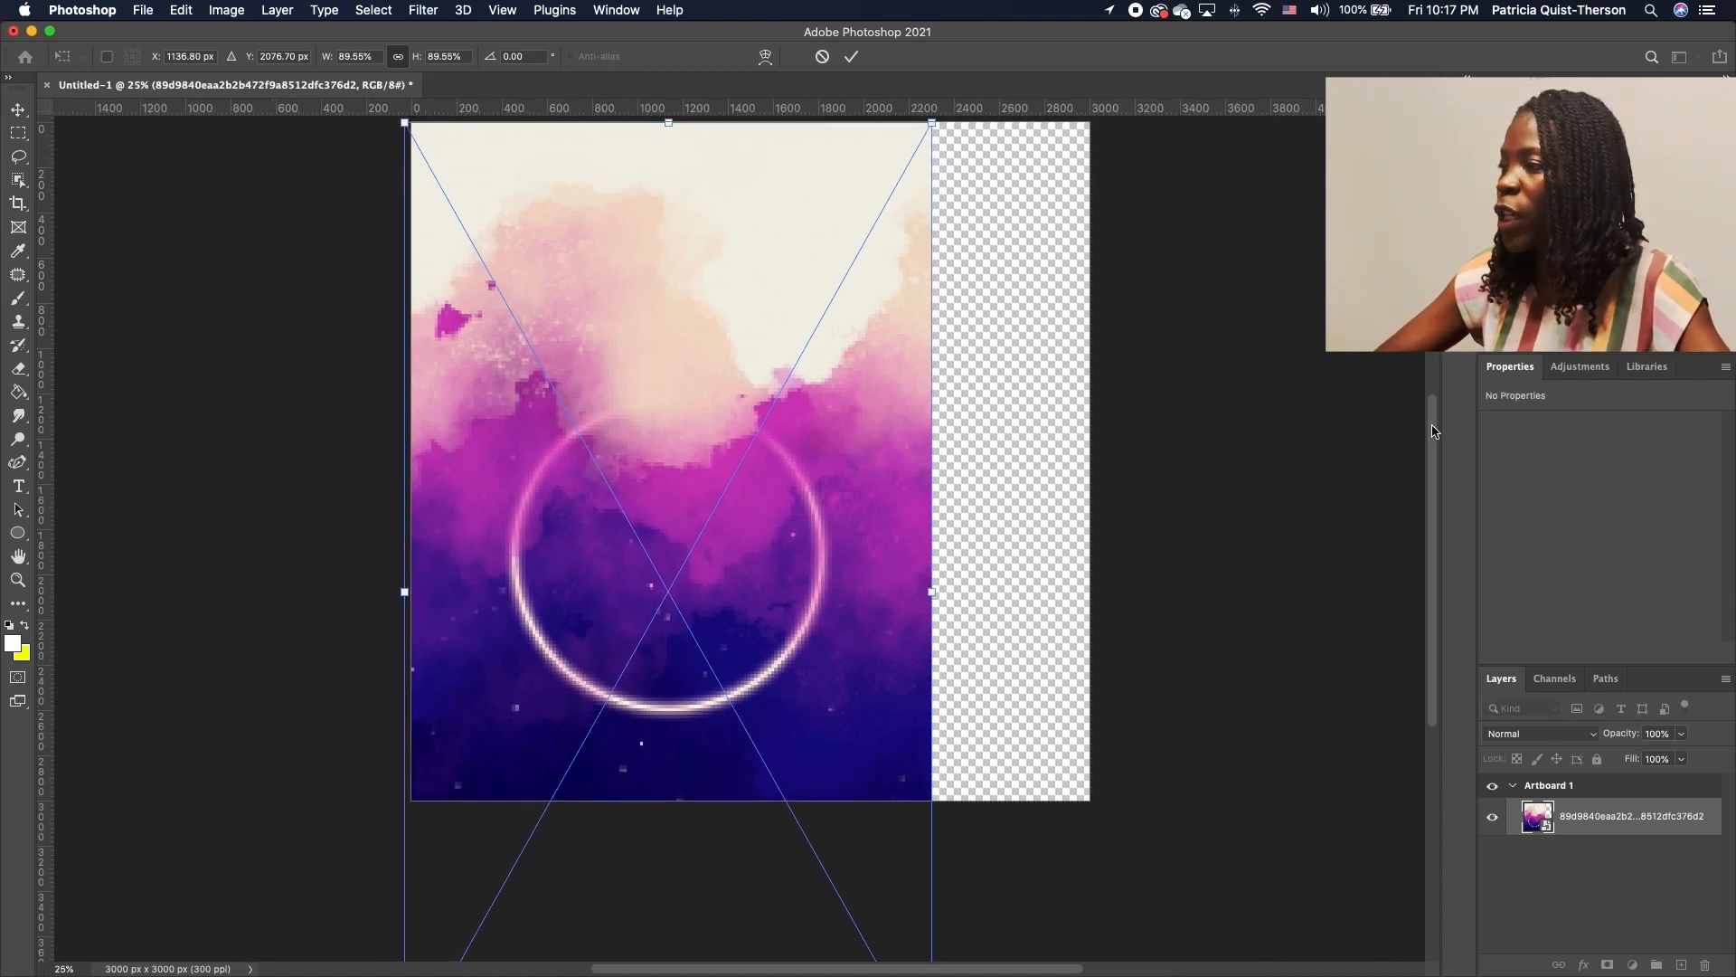
drag(1433, 432, 1438, 419)
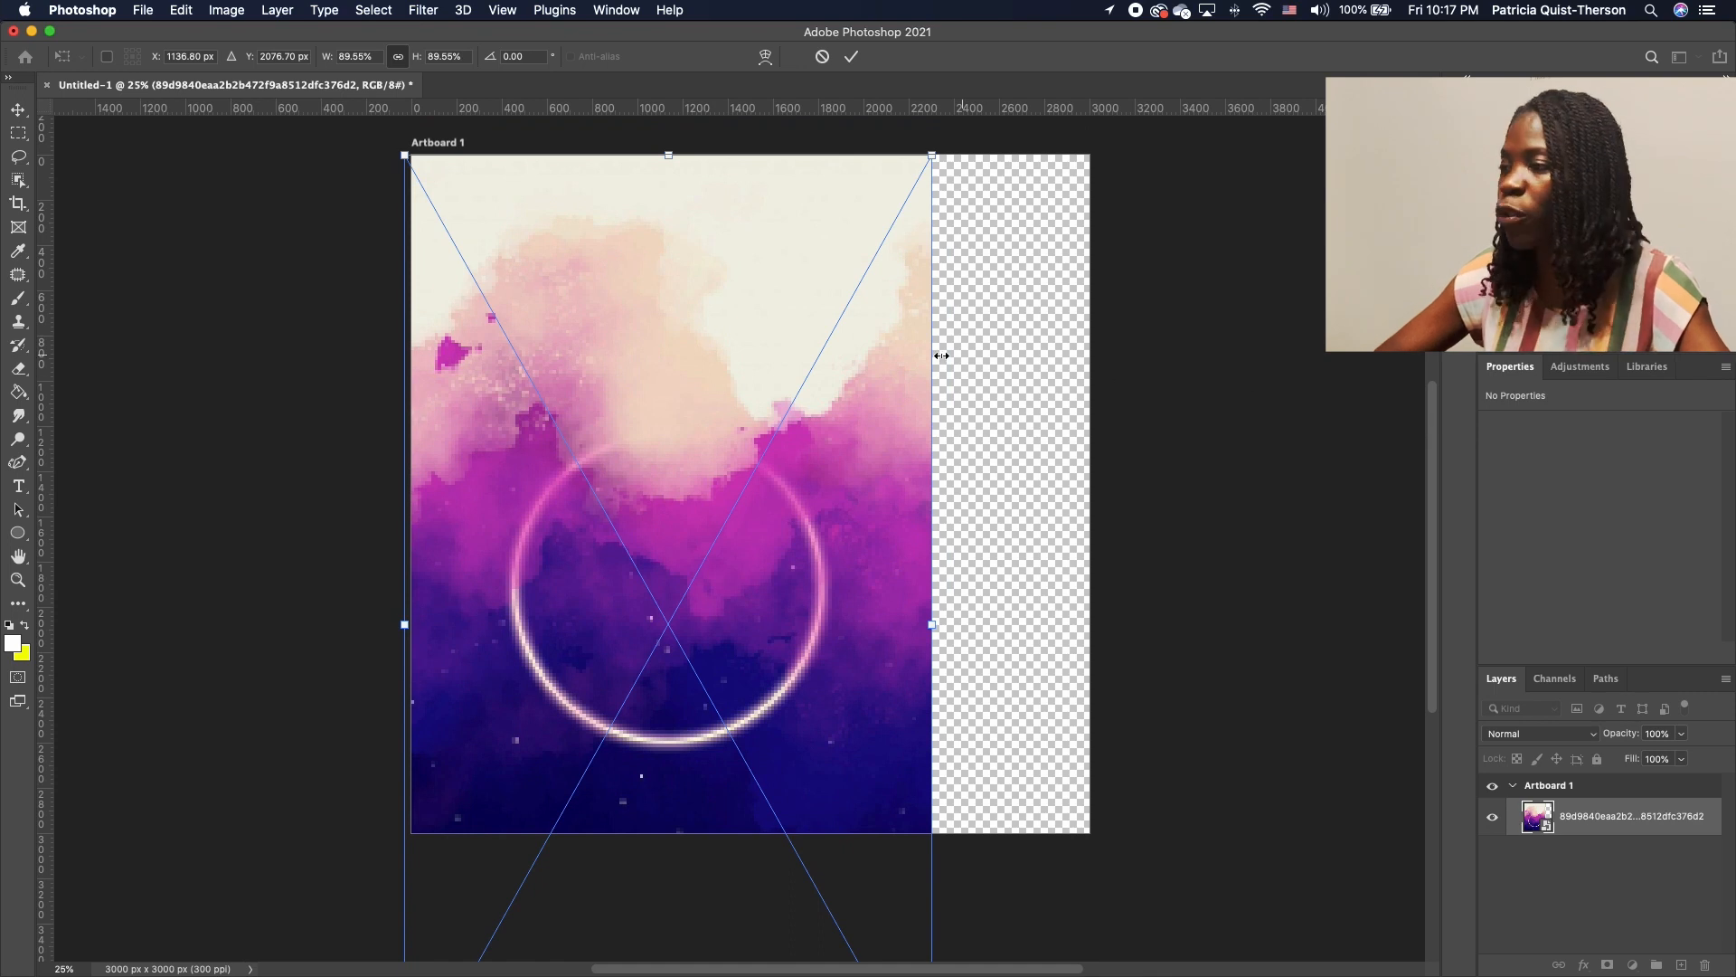
scroll(812, 256, down, 1)
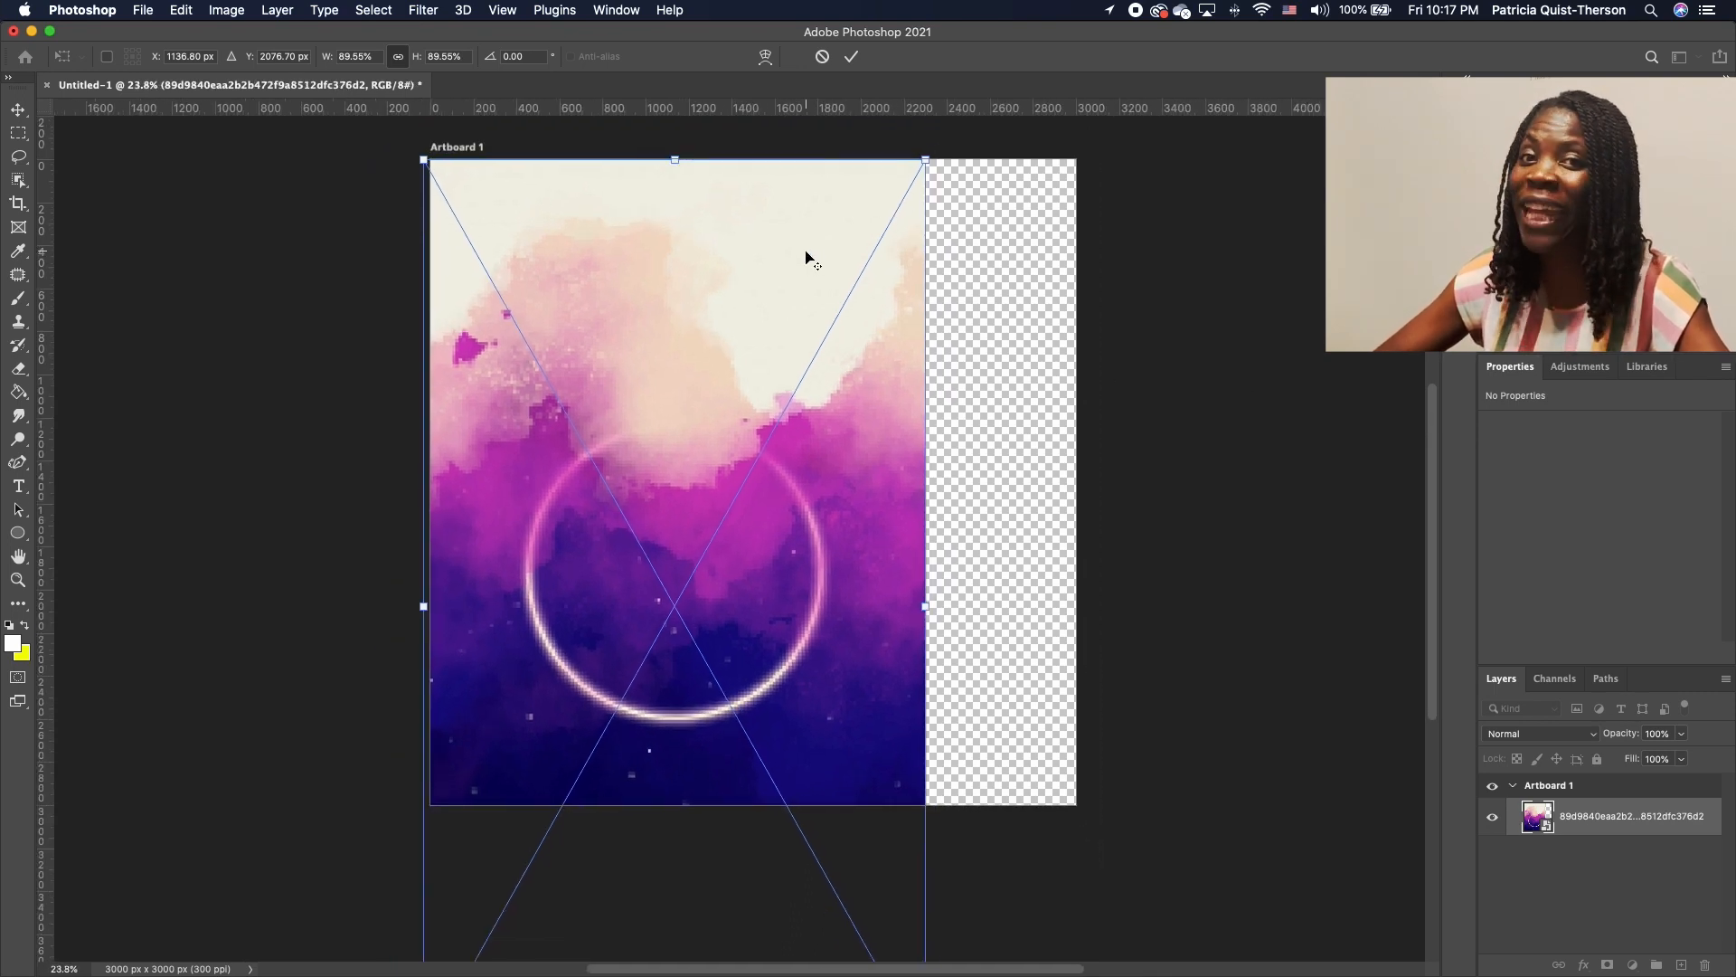
scroll(809, 256, up, 1)
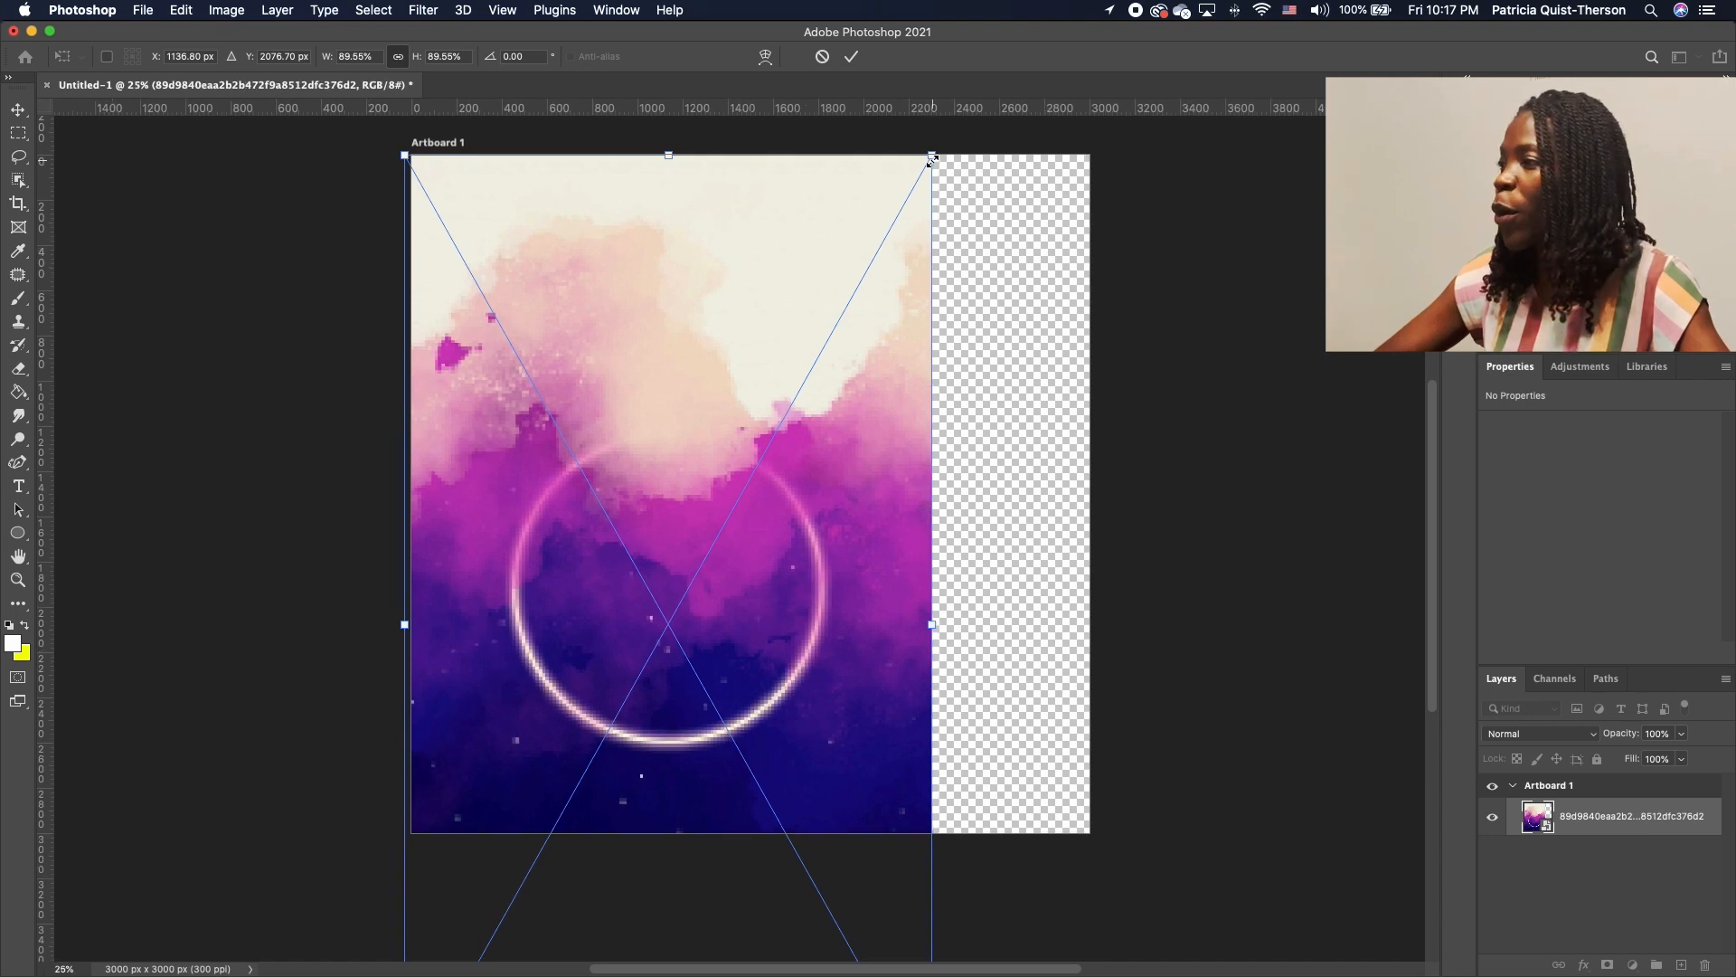
drag(932, 160, 1105, 100)
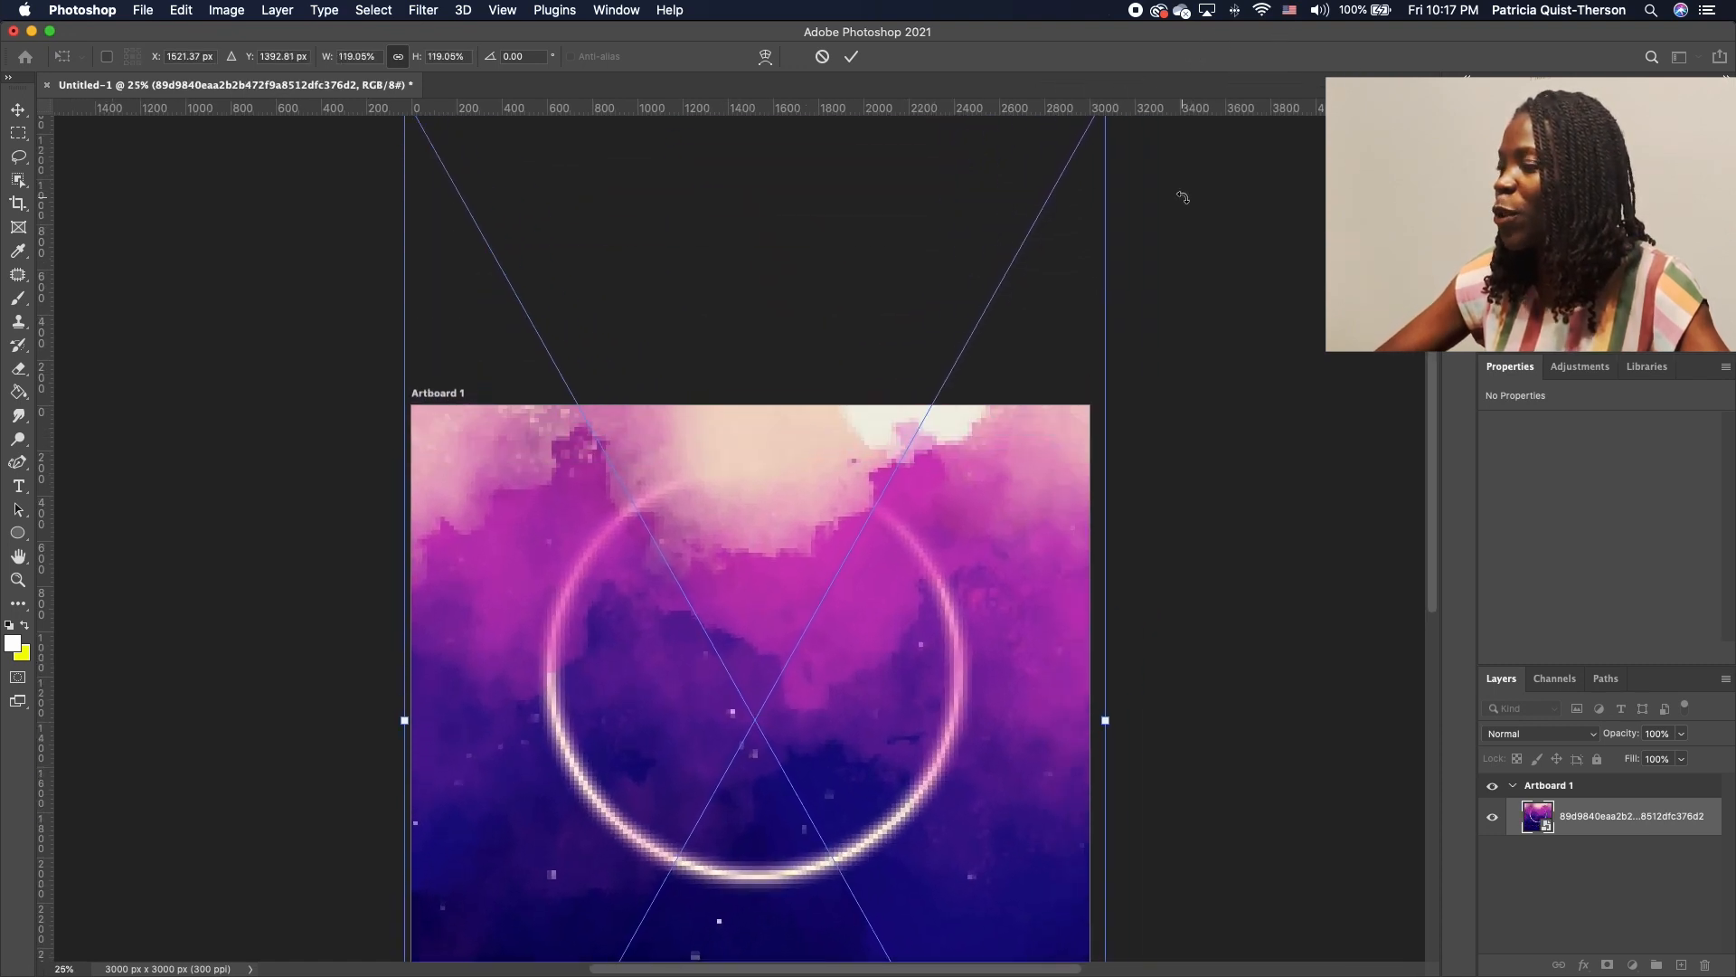
scroll(887, 527, down, 6)
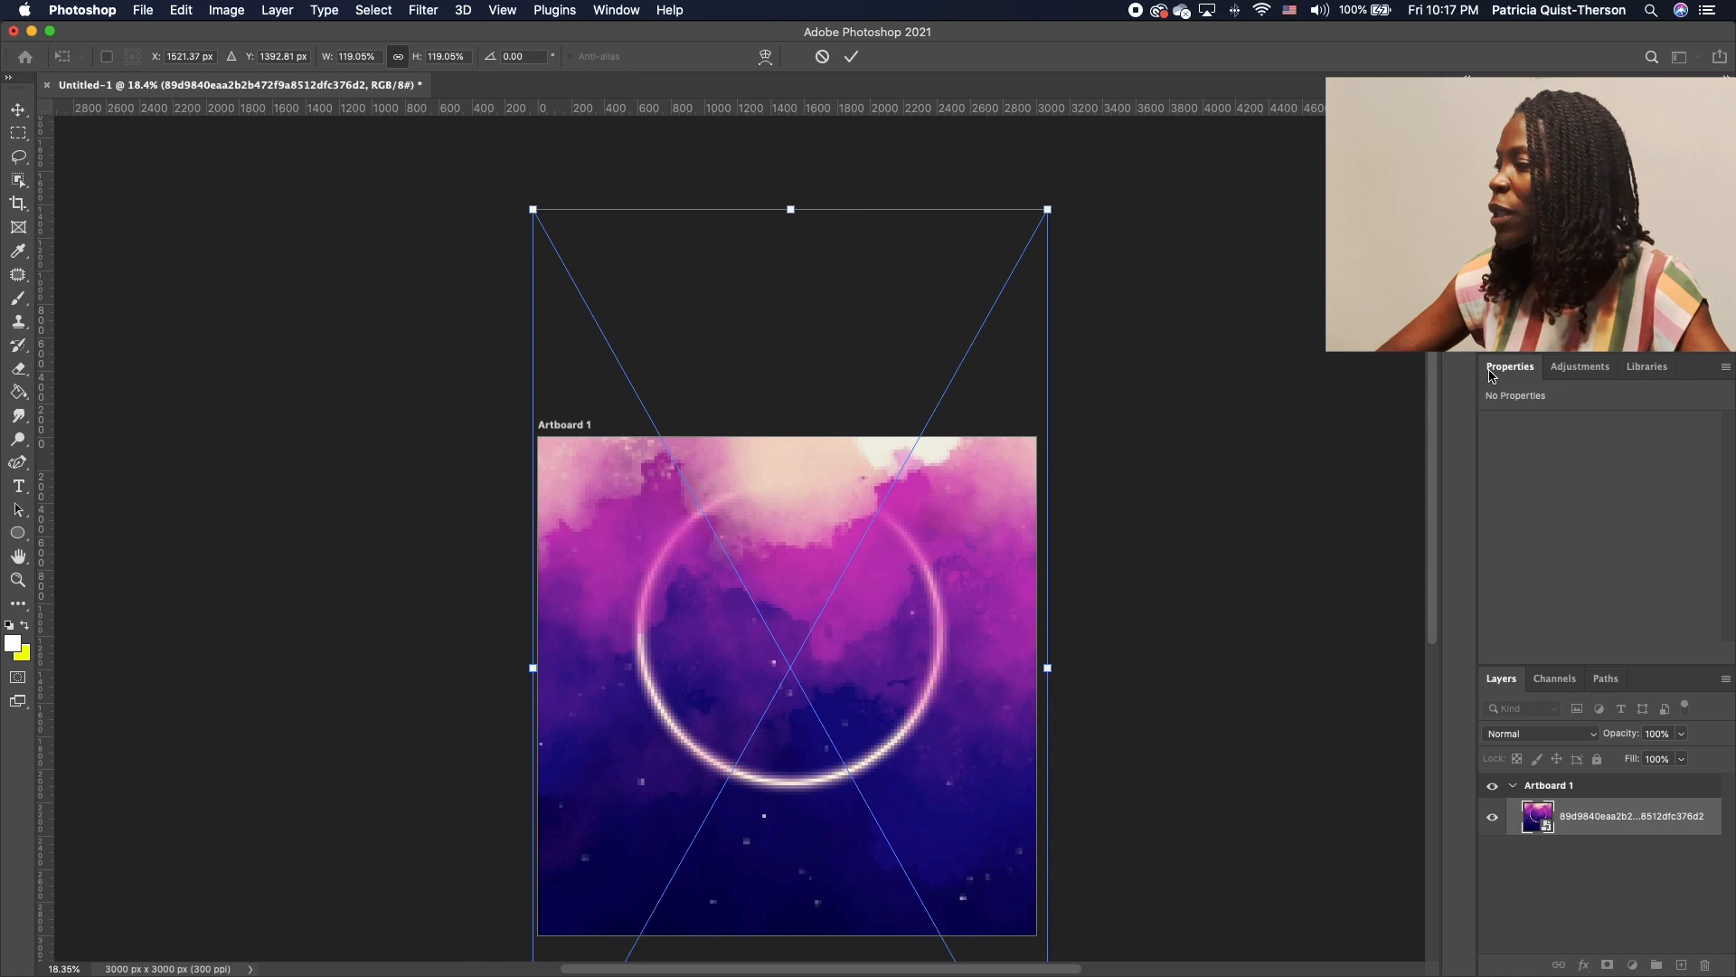
scroll(950, 542, down, 3)
drag(953, 498, 947, 603)
scroll(886, 604, up, 1)
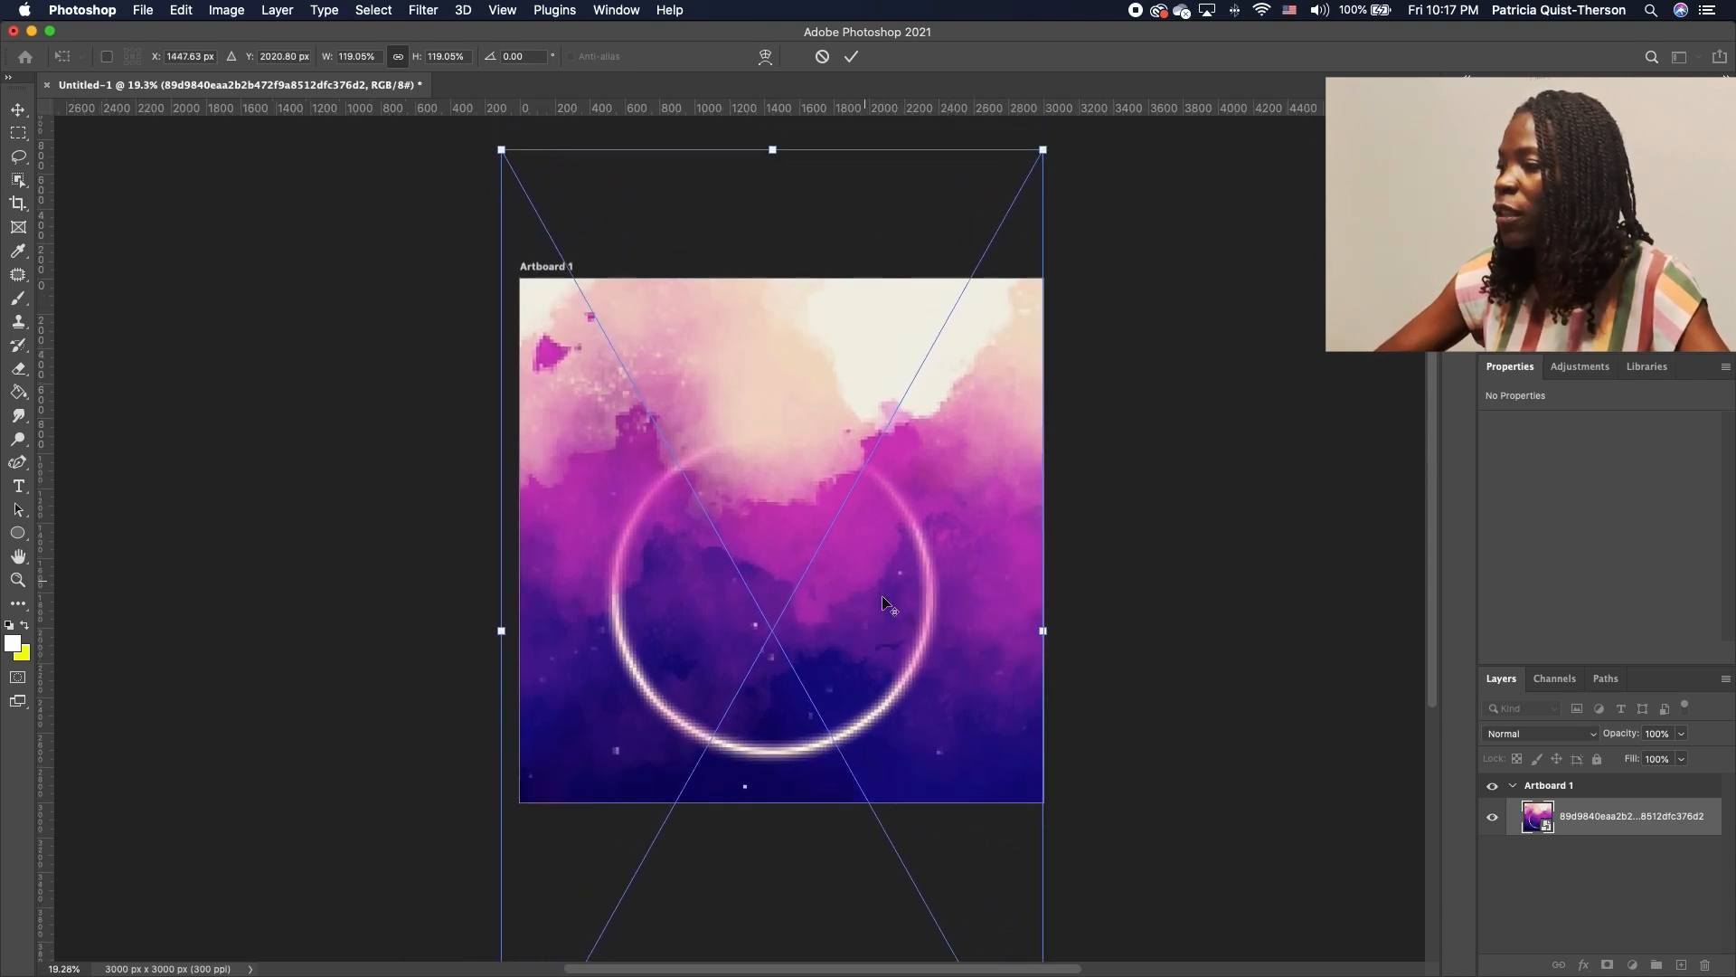
scroll(855, 548, up, 5)
scroll(854, 548, down, 4)
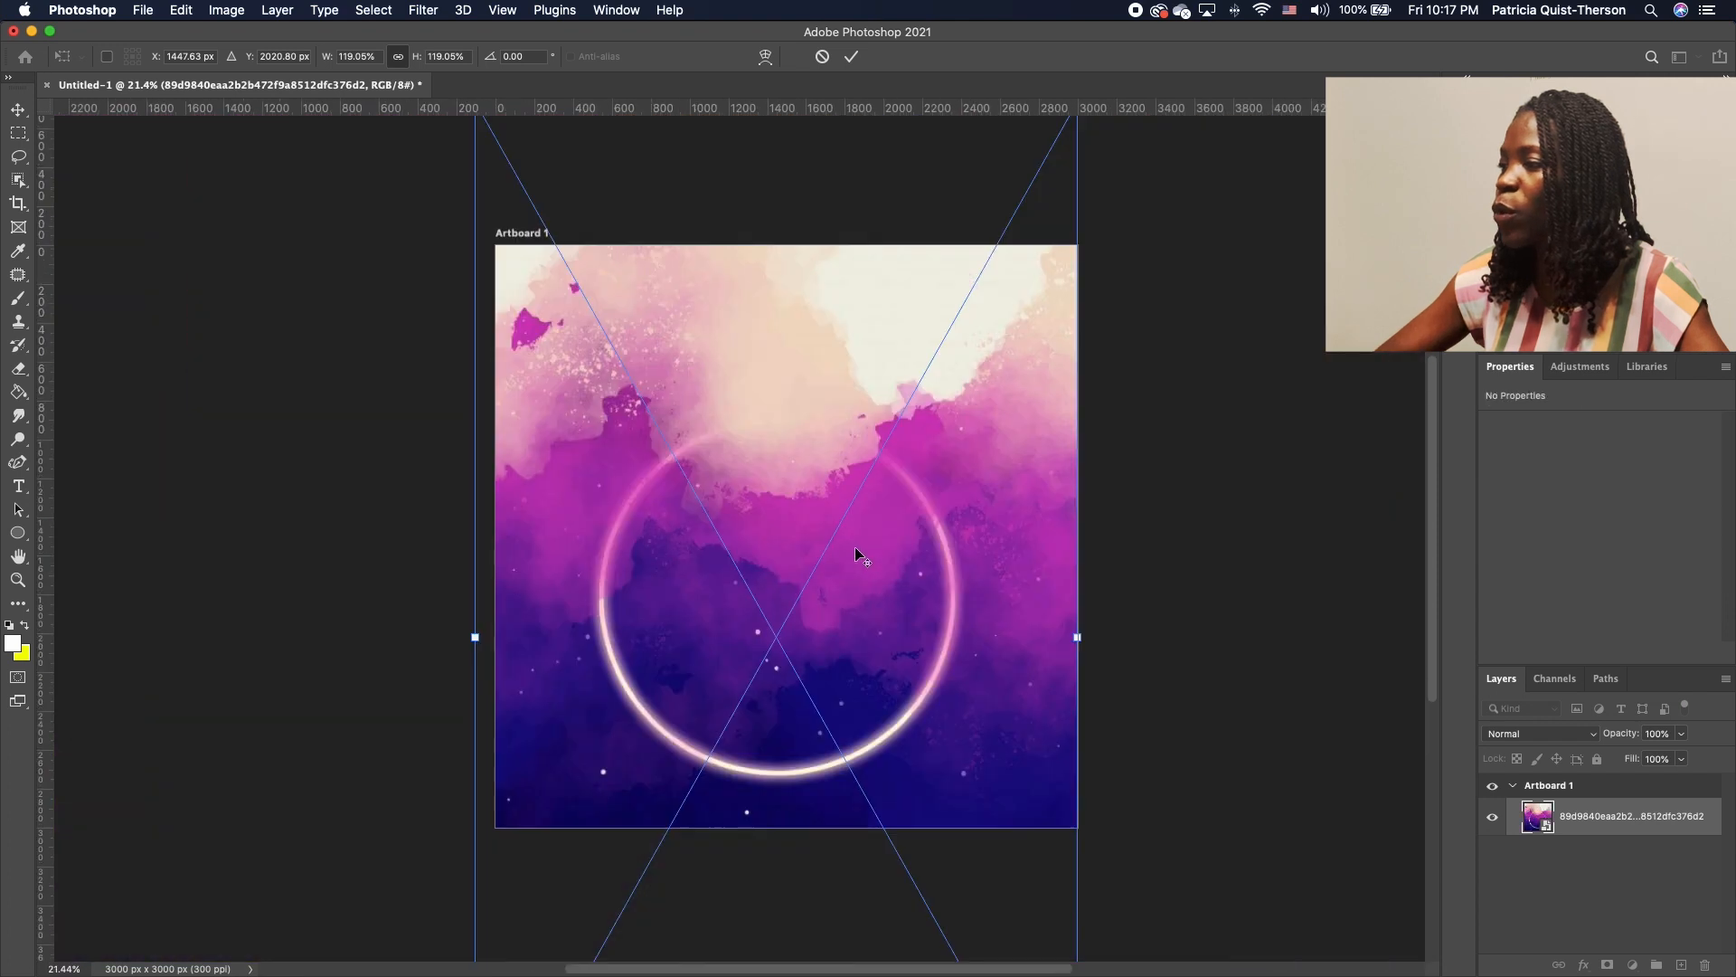
scroll(855, 548, up, 4)
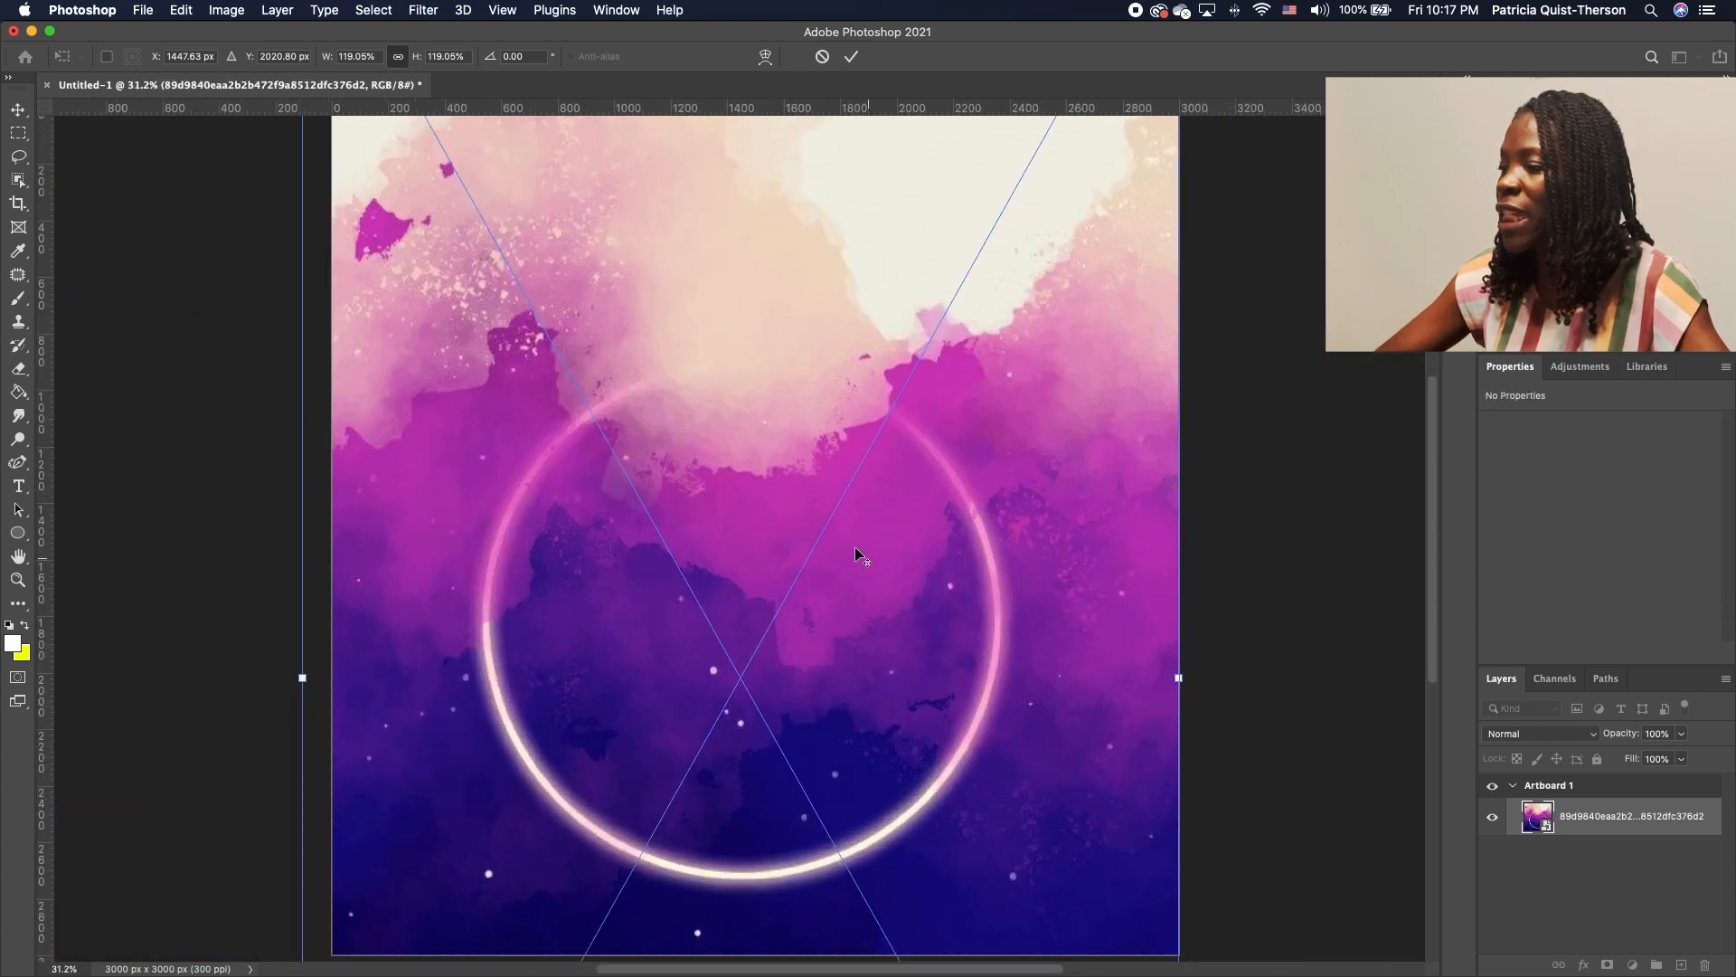
scroll(855, 546, down, 2)
key(Return)
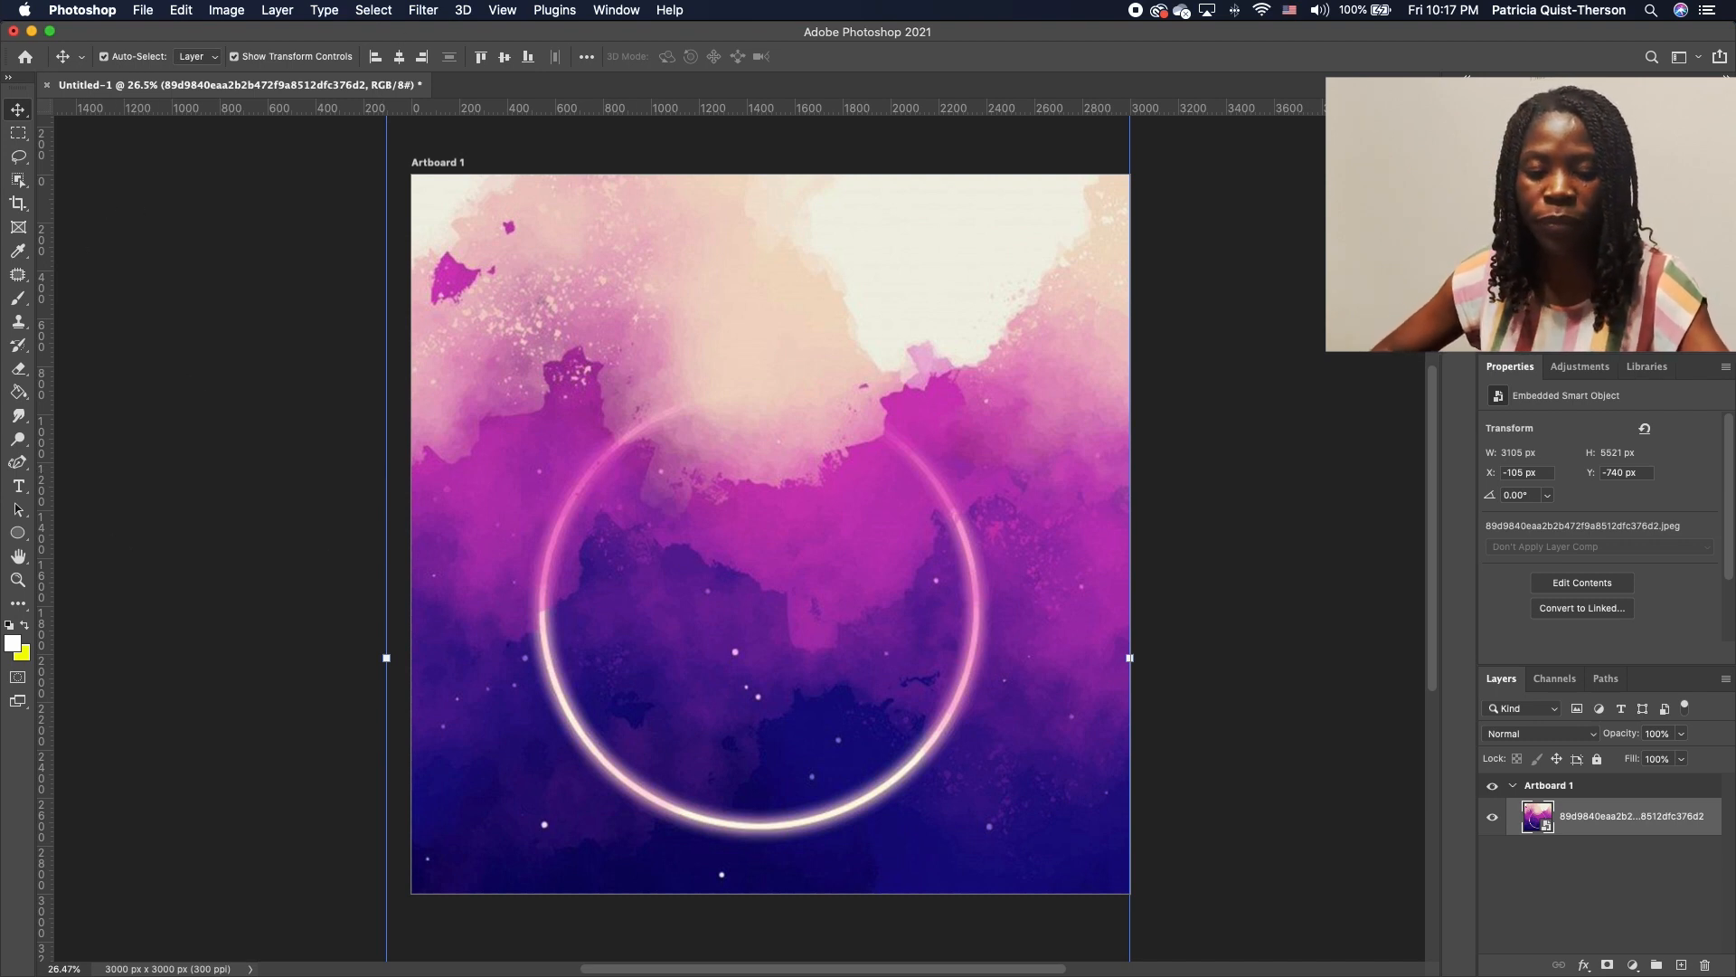
Drag nii.jpg from the Flyer 32 folder onto the artboard and commit it as a smart object
key(super+Tab)
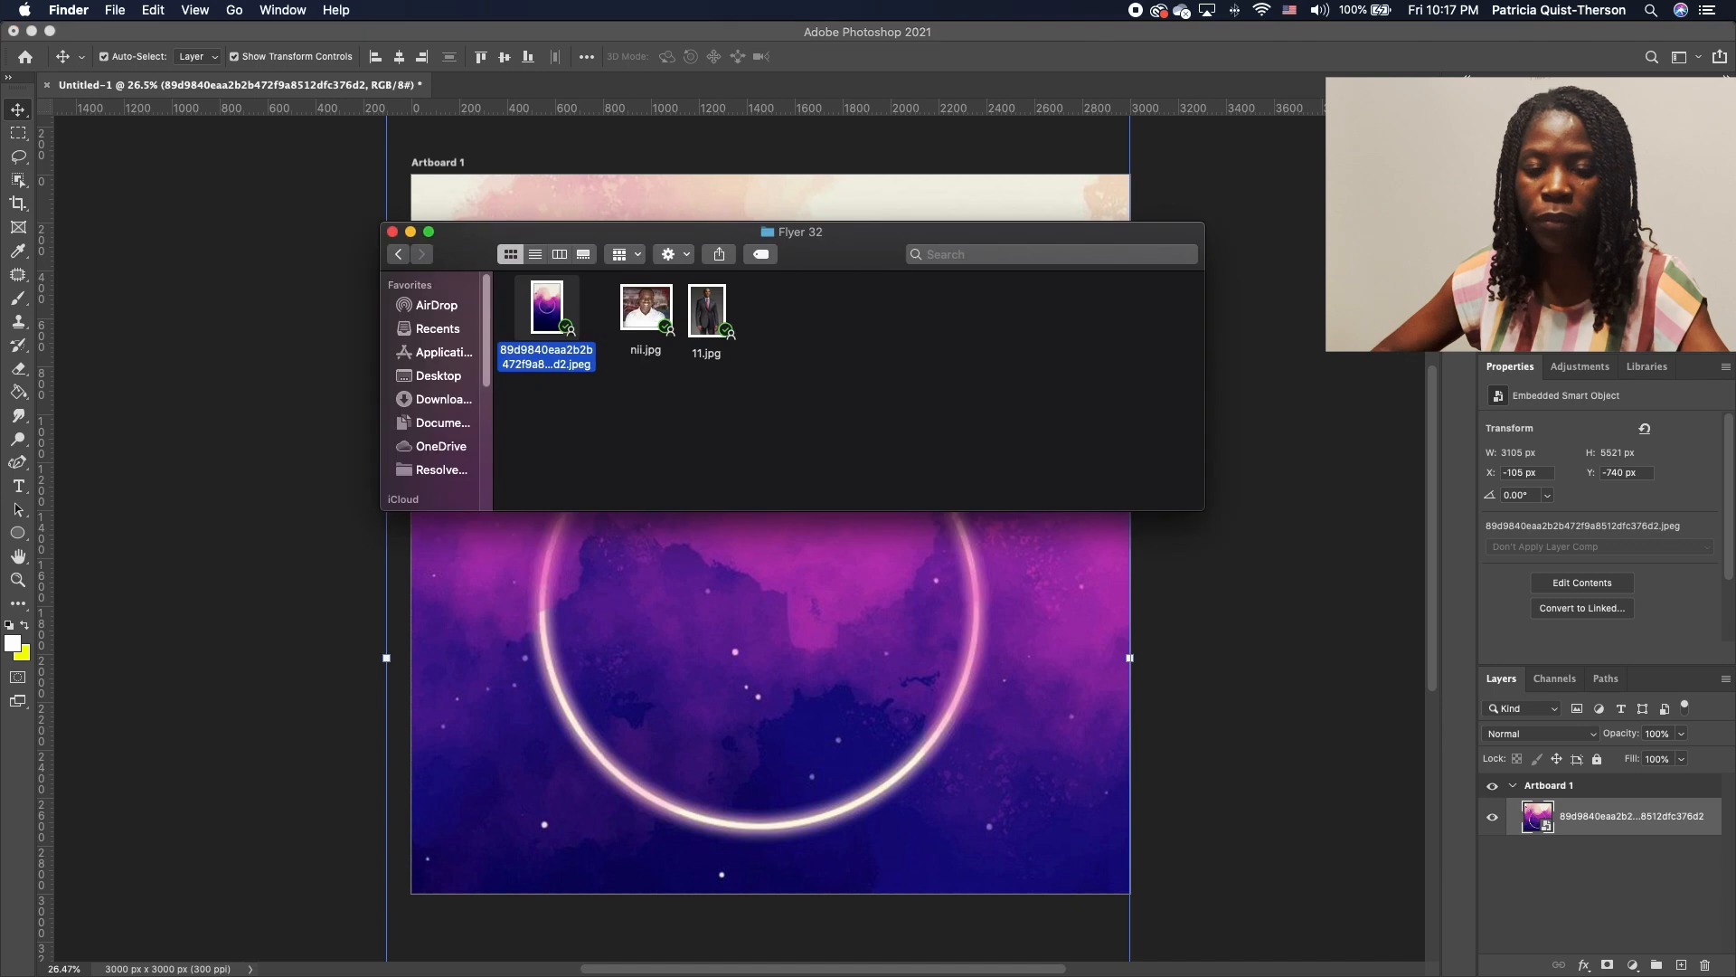
click(643, 309)
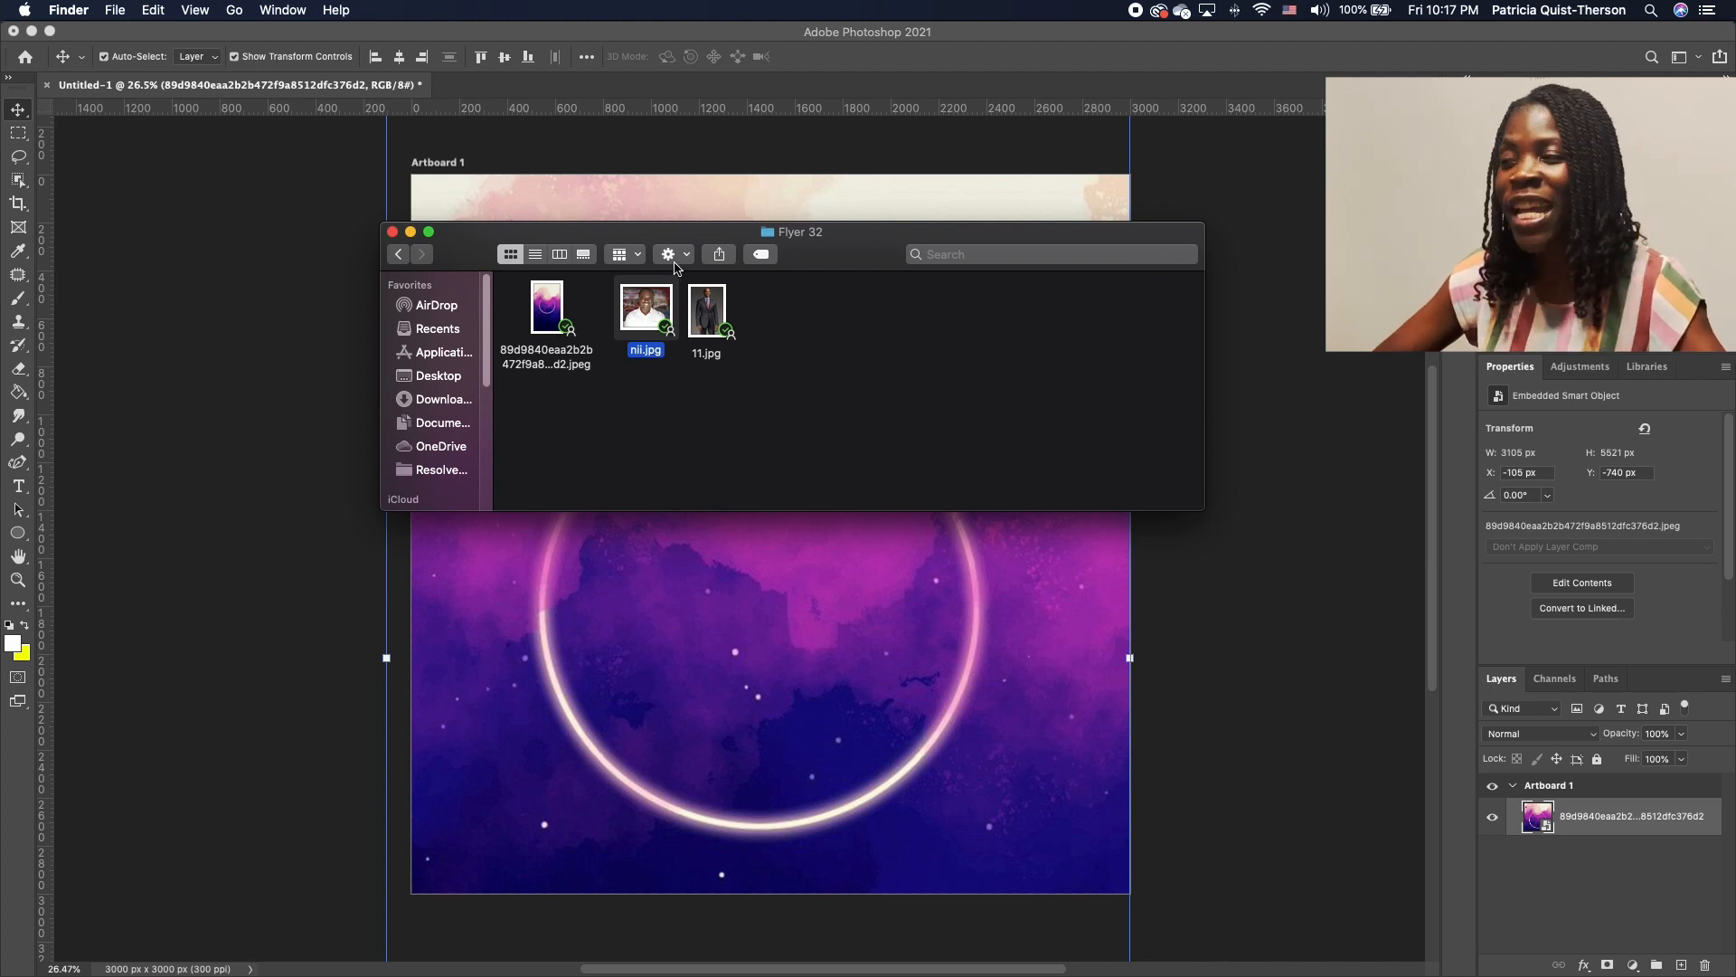
mouse_move(643, 319)
mouse_down()
mouse_move(643, 343)
mouse_move(644, 312)
mouse_up()
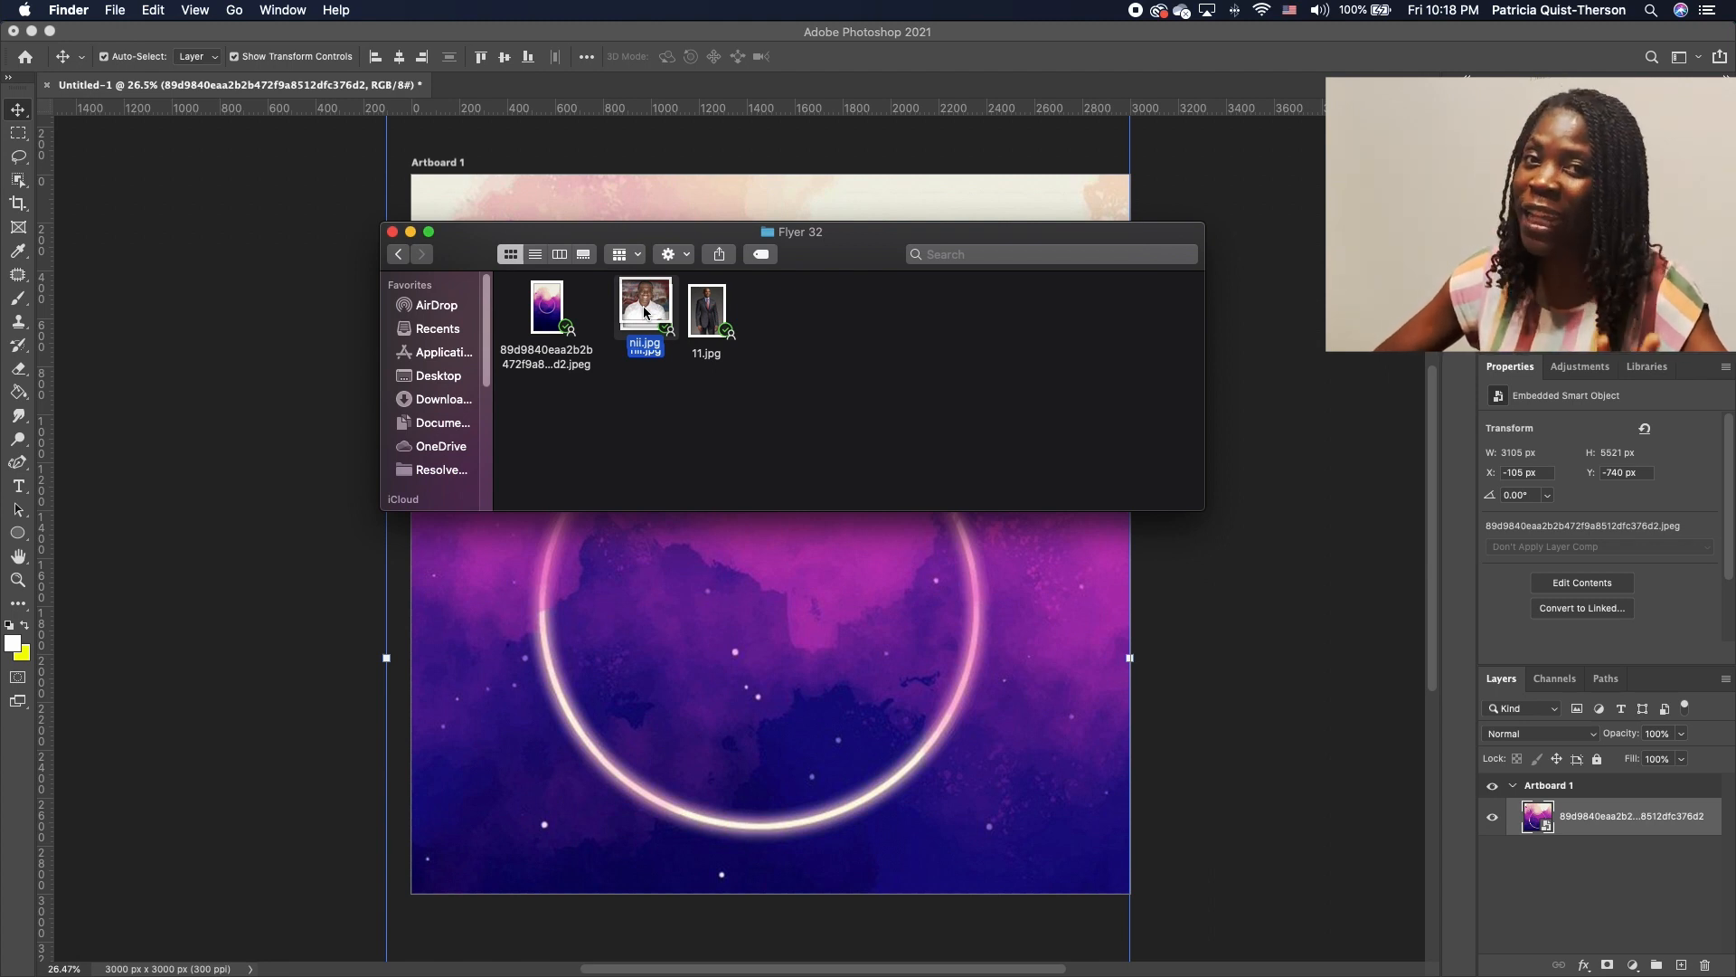
drag(645, 312, 646, 317)
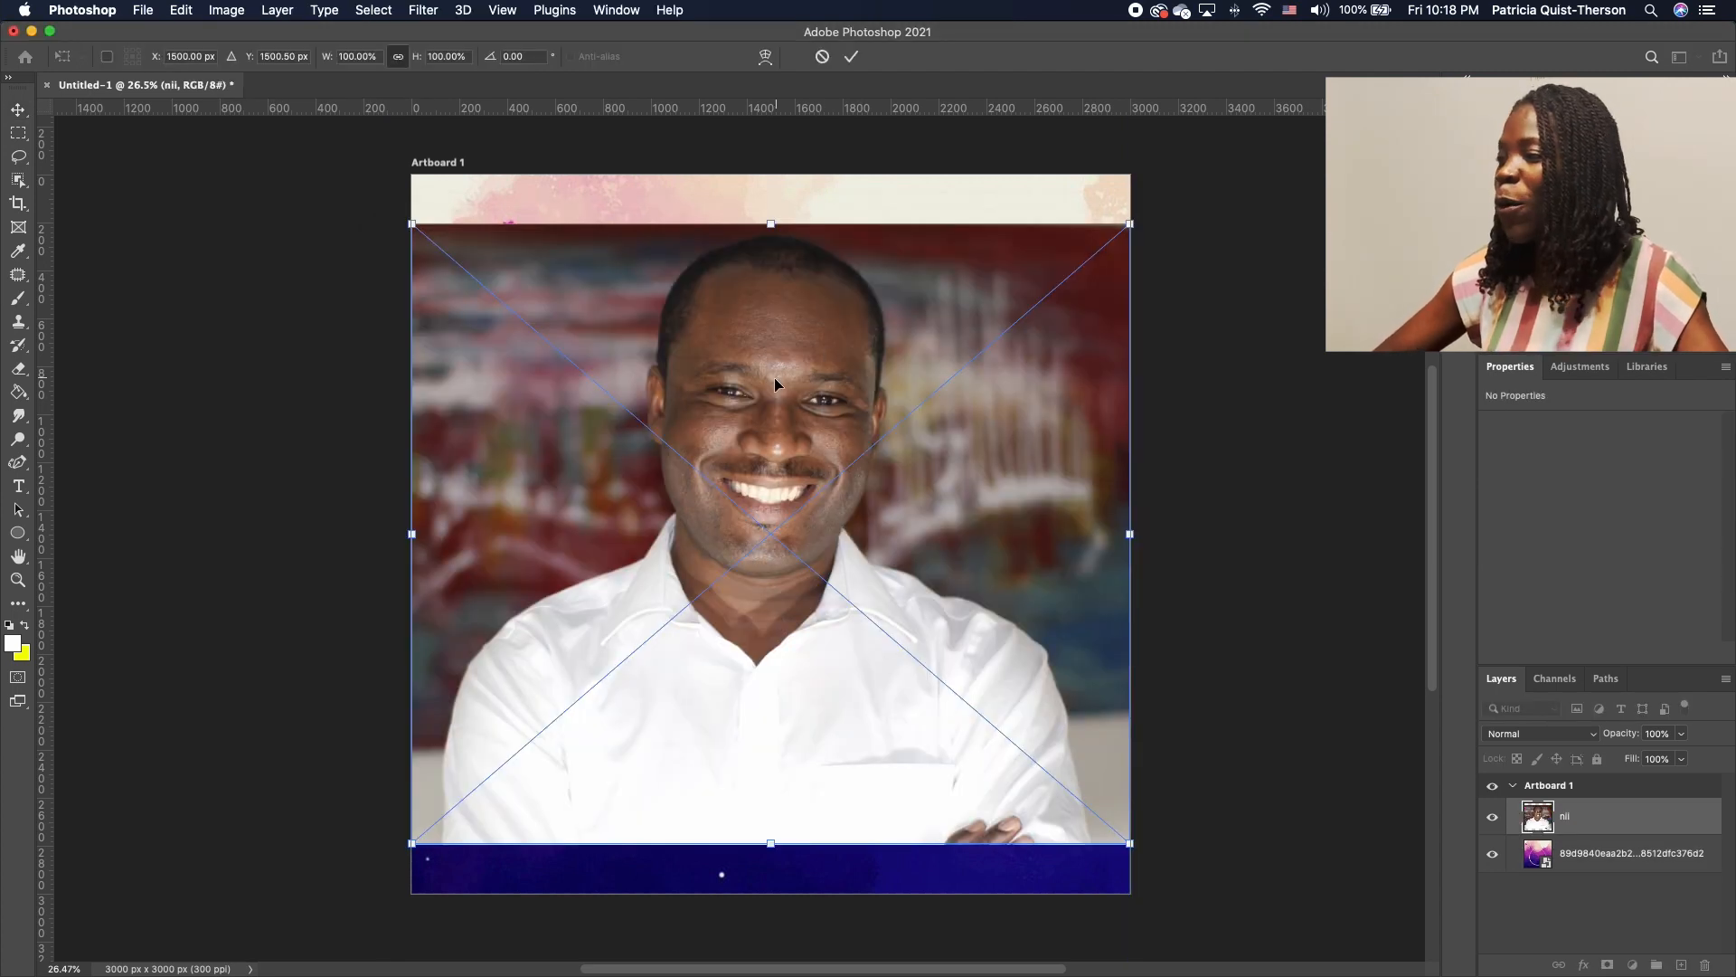
mouse_move(775, 377)
mouse_down()
mouse_move(789, 330)
mouse_move(771, 356)
mouse_up()
key(Return)
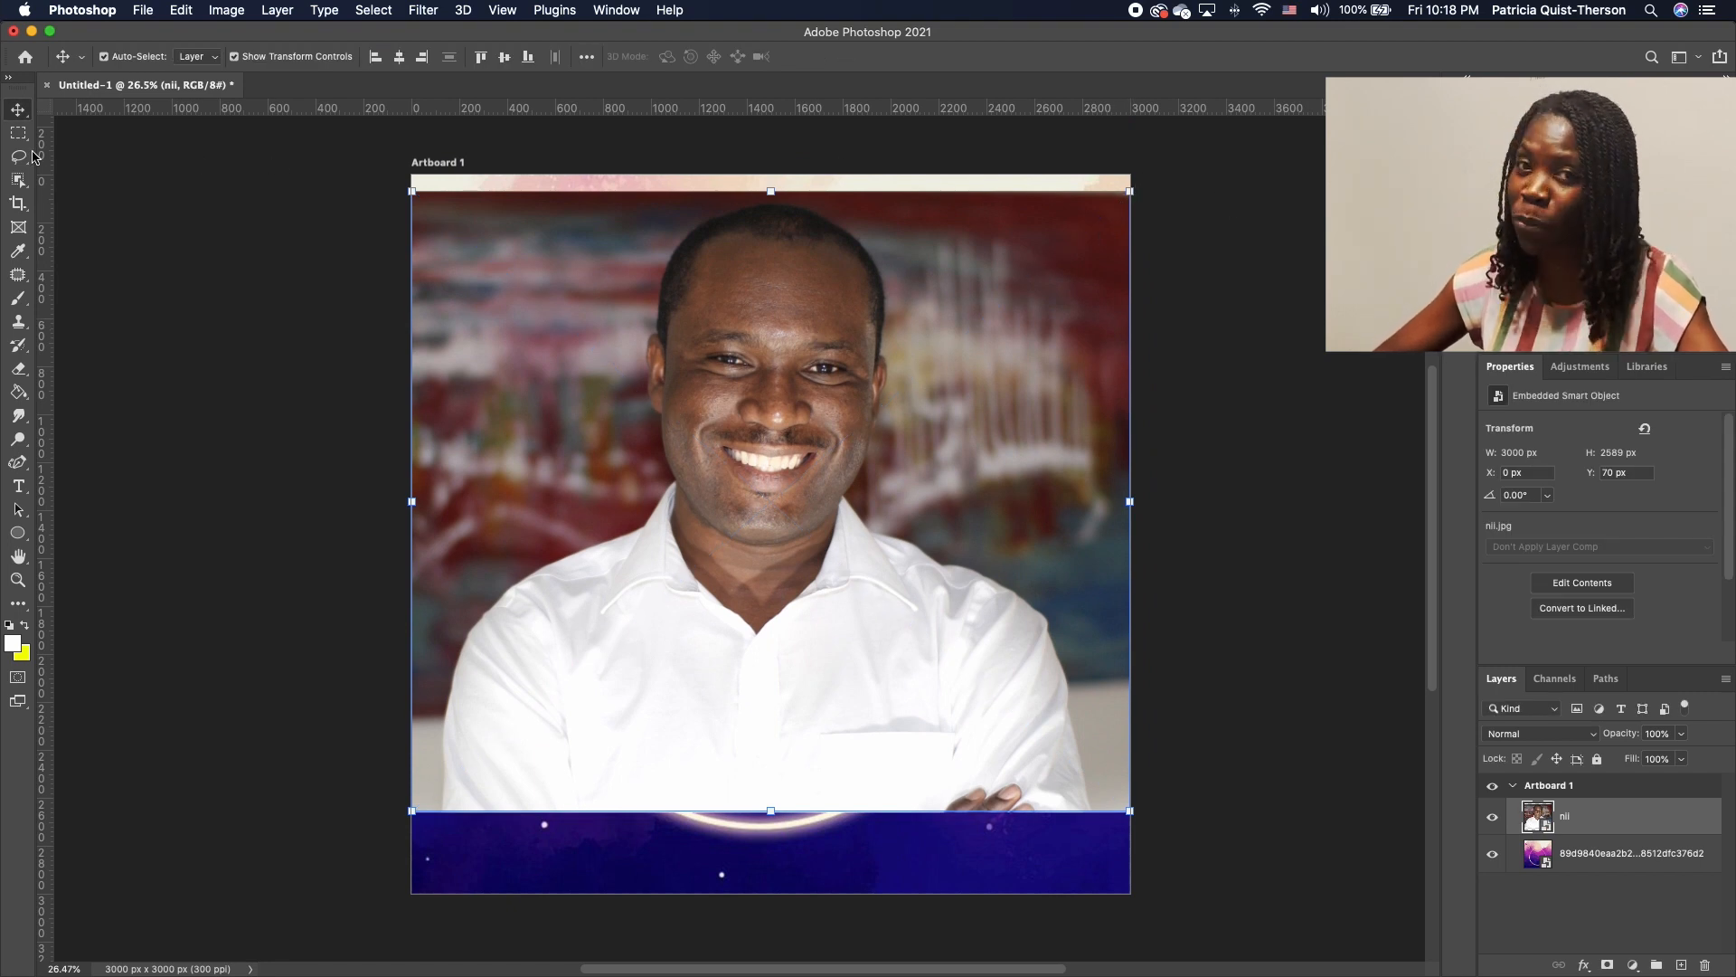
Scale the nii portrait down over the ring's upper half, then choose Convert to Layers
drag(1130, 190, 863, 425)
drag(776, 614, 898, 436)
key(Return)
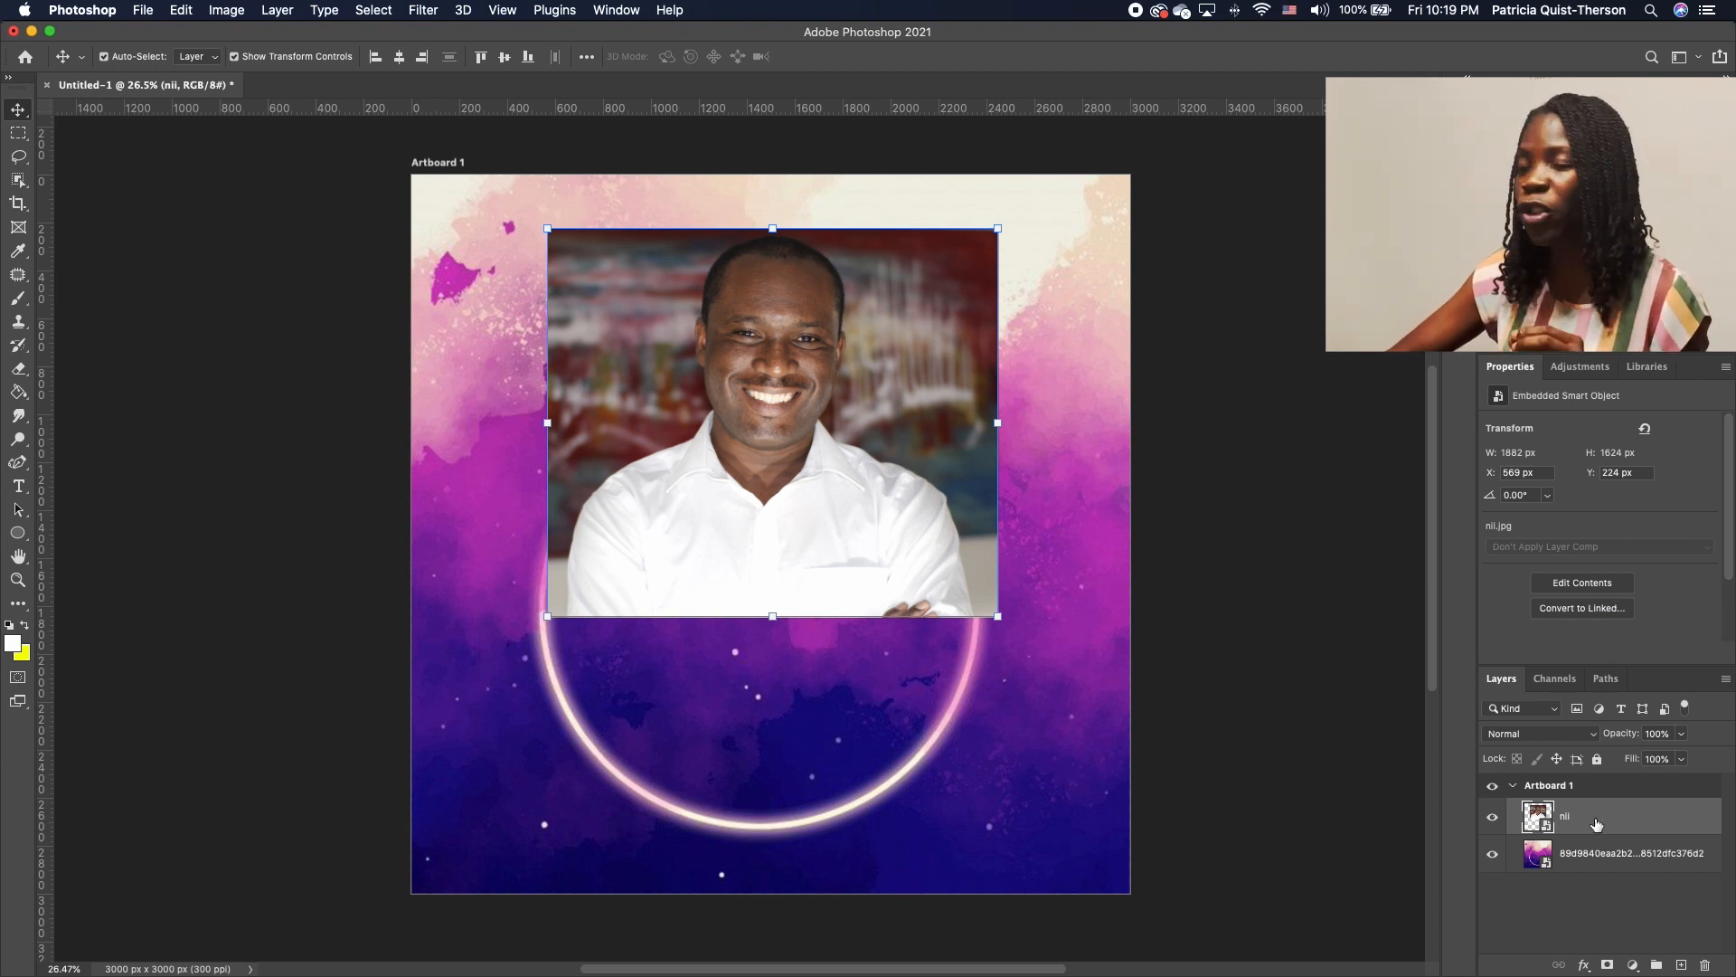
scroll(1626, 552, down, 2)
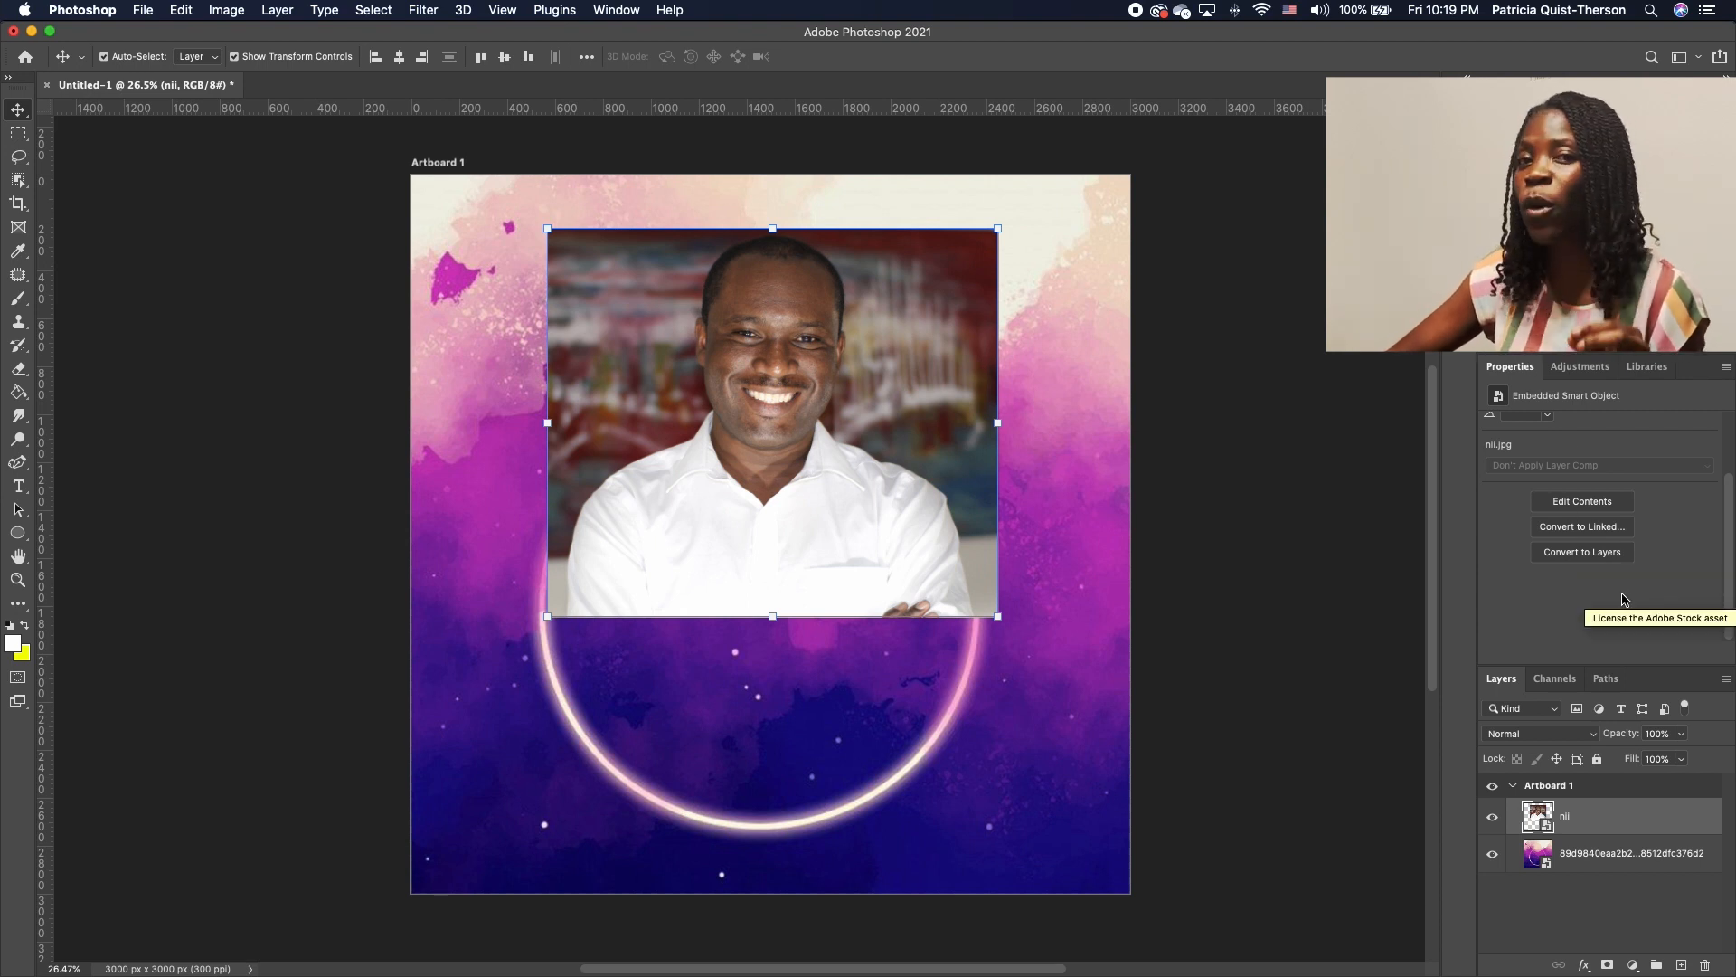
click(1592, 560)
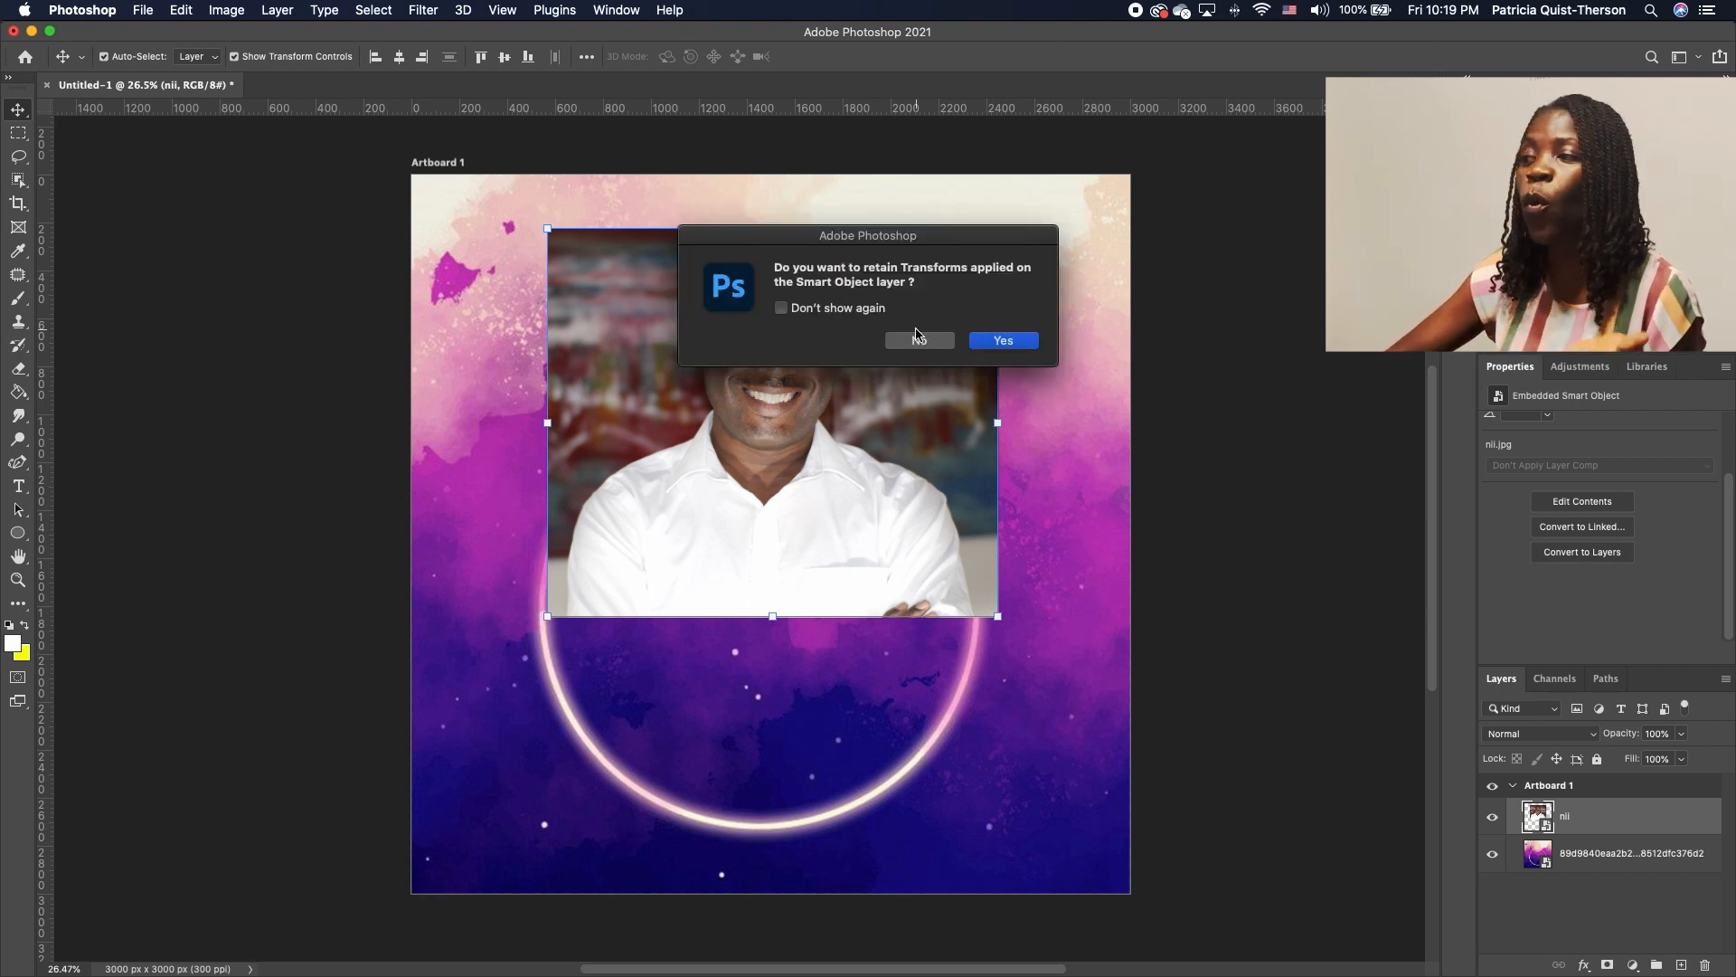
Keep transforms when converting nii to a layer, then apply Remove Background to mask it
click(1024, 343)
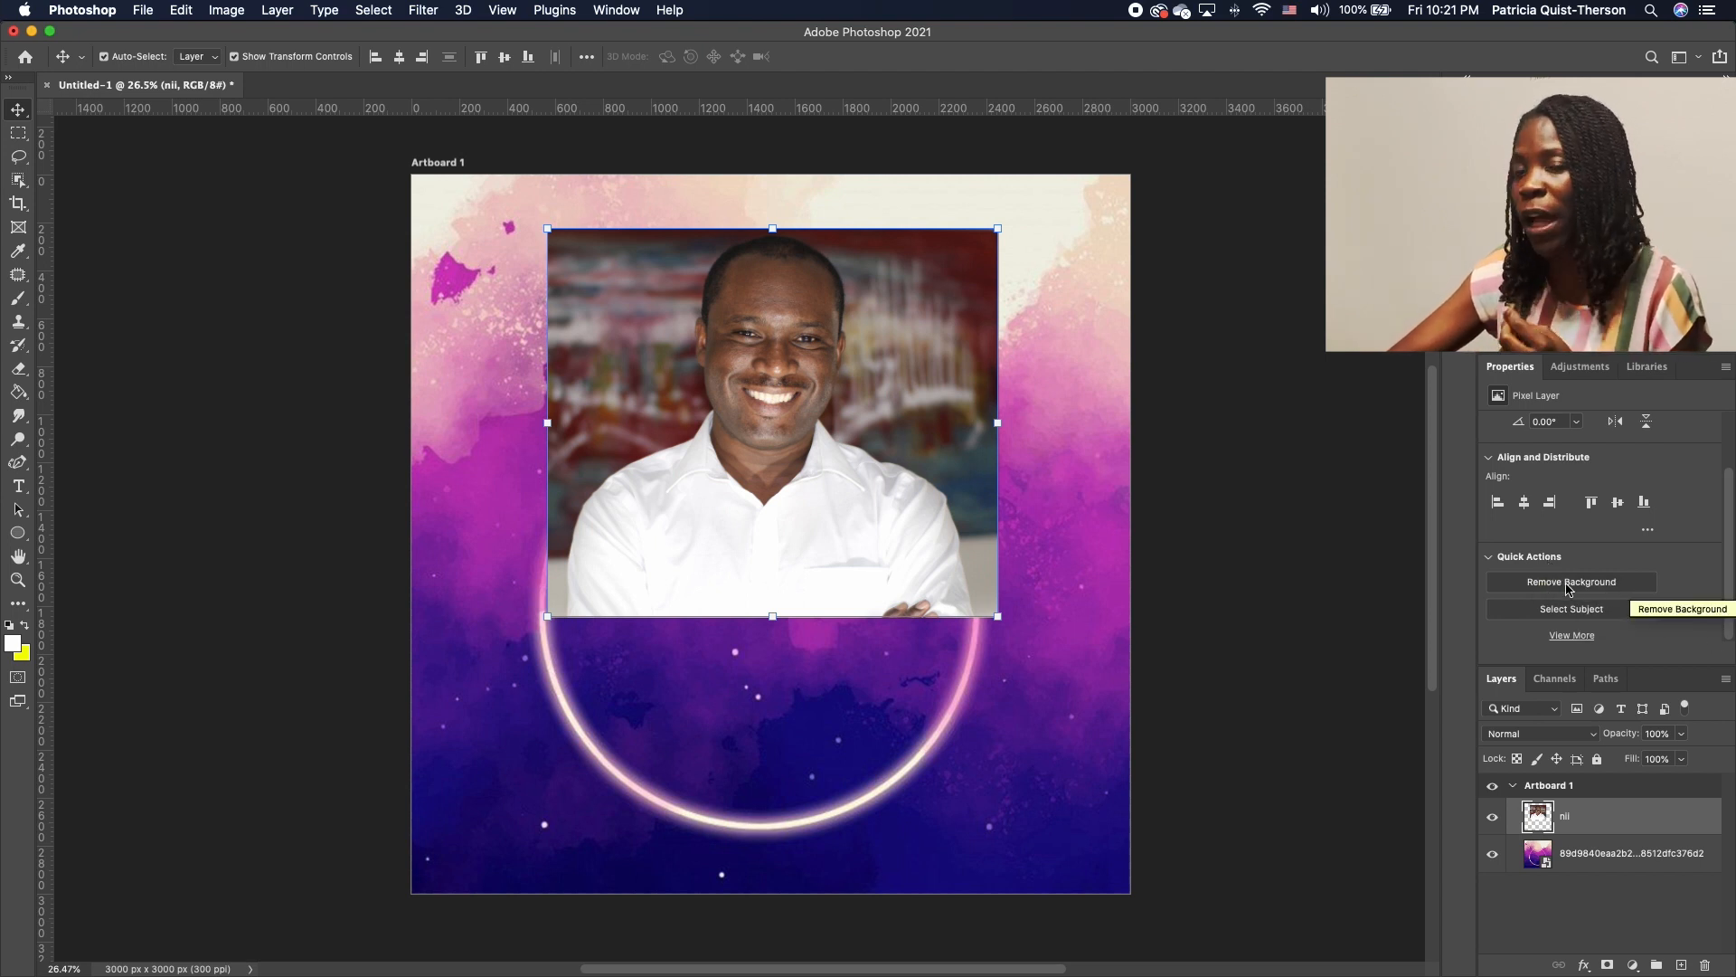
click(1616, 586)
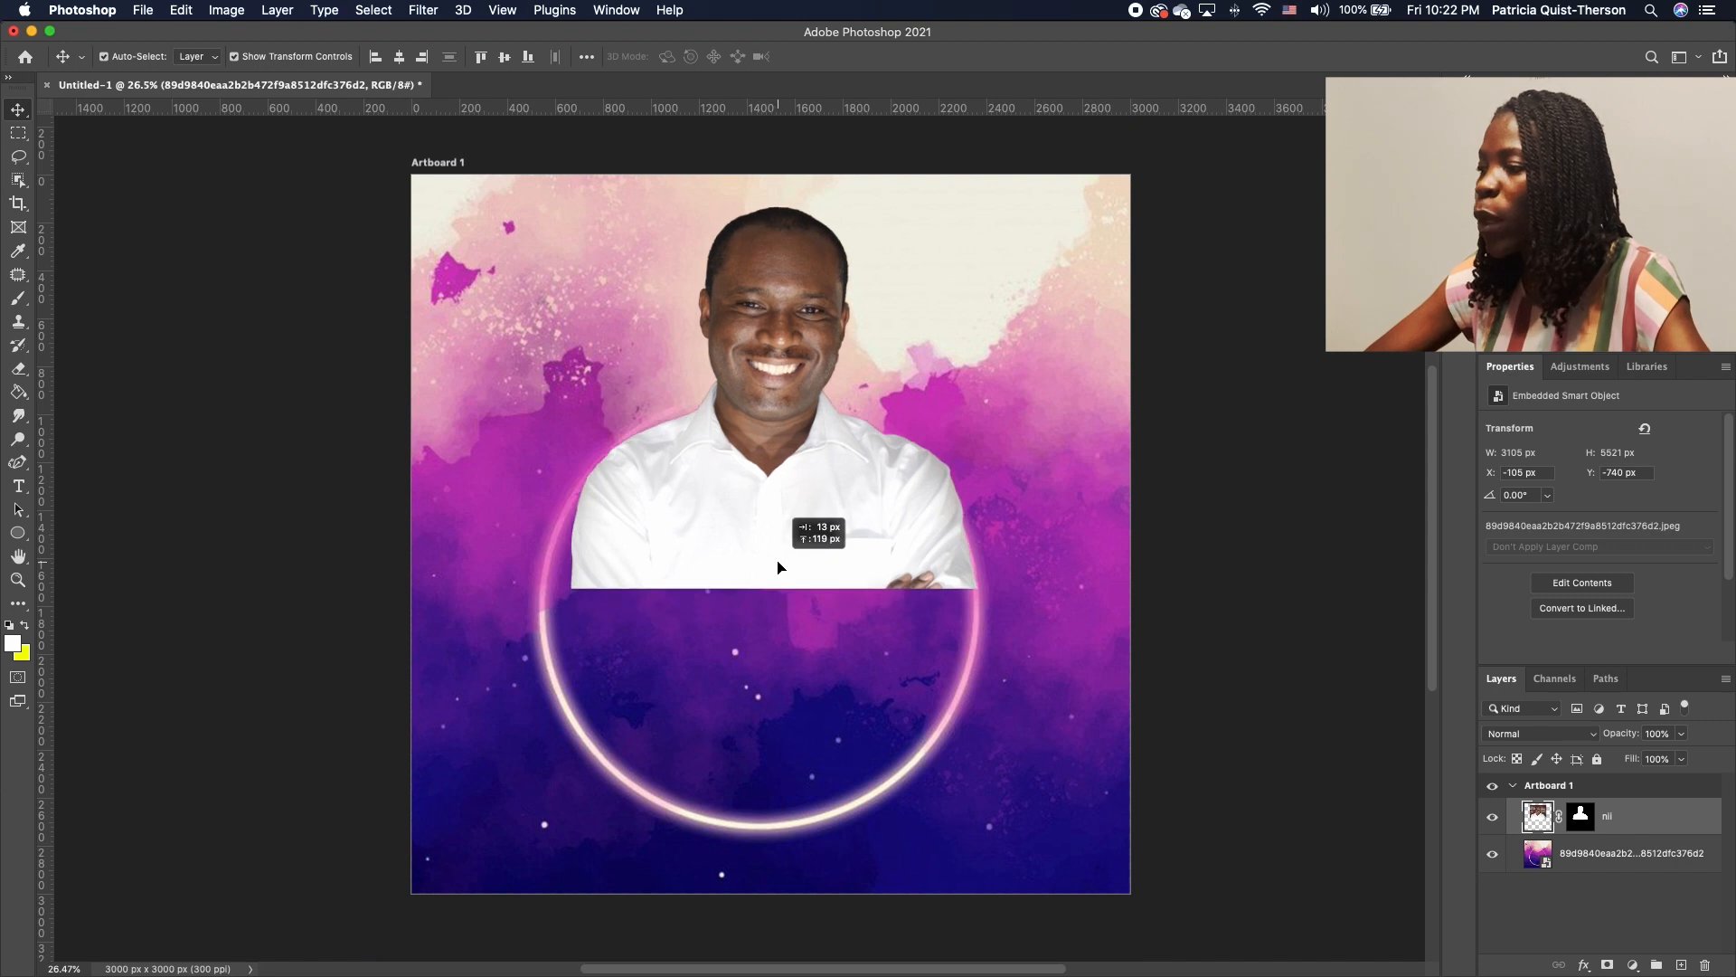
drag(775, 566, 771, 576)
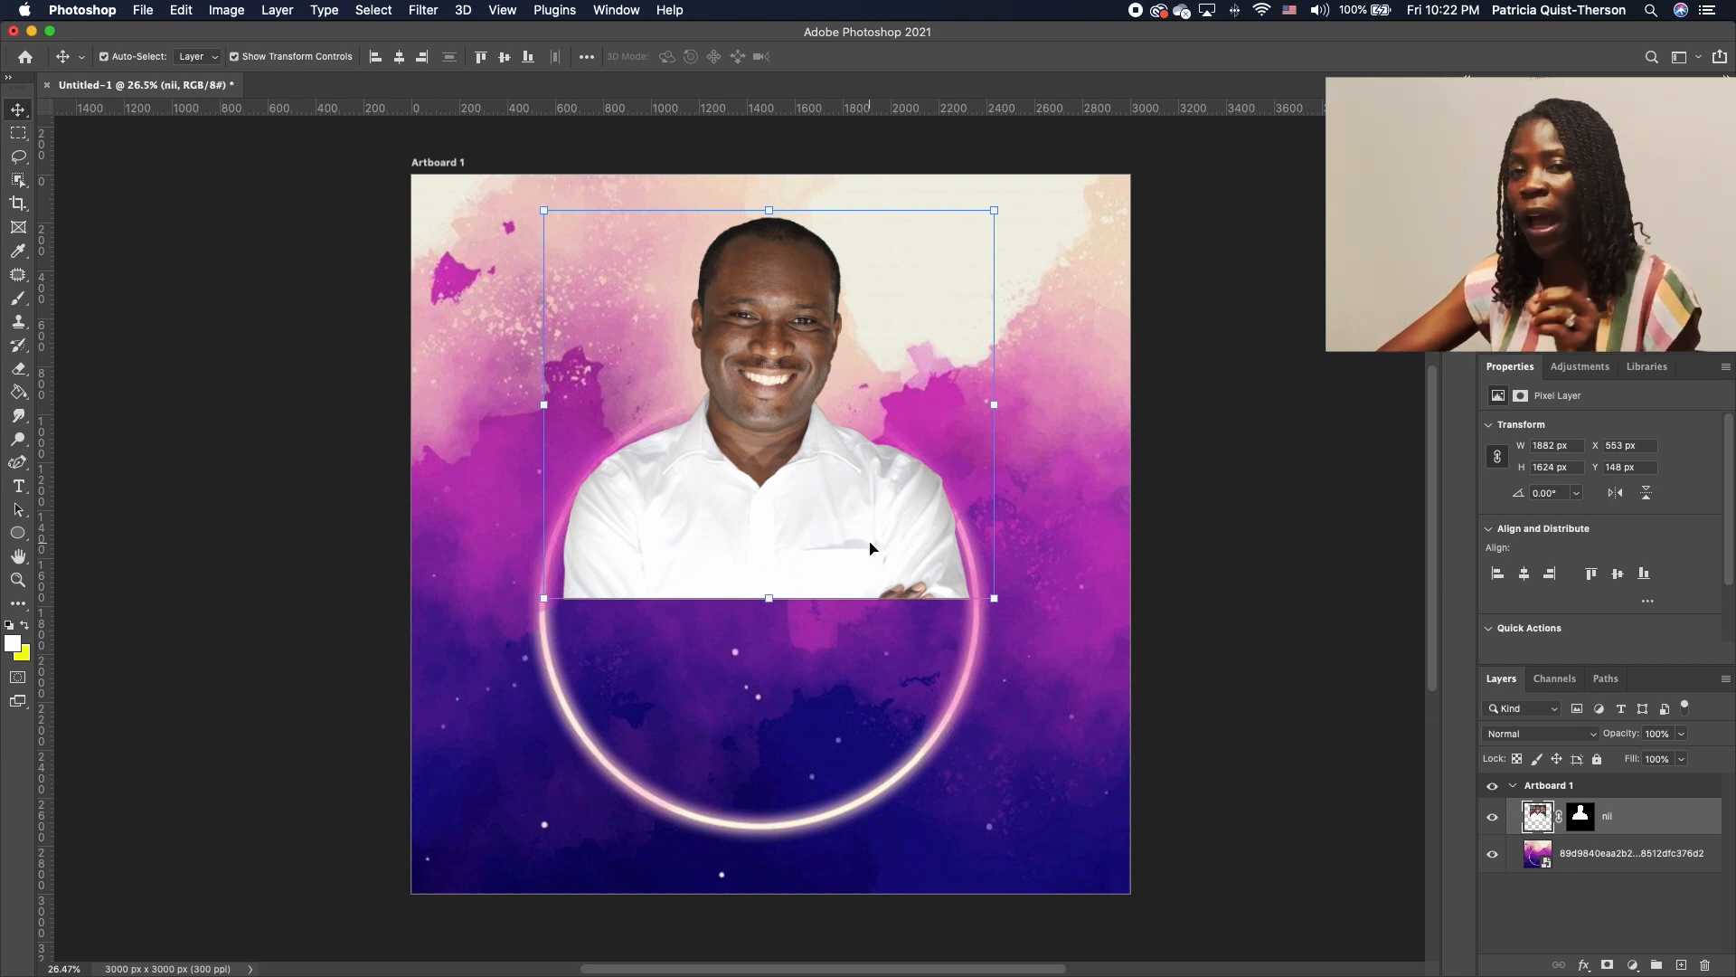
click(1587, 819)
Apply the background-removal mask to the nii layer, add a new blank mask, and pick the Brush tool
right_click(1587, 819)
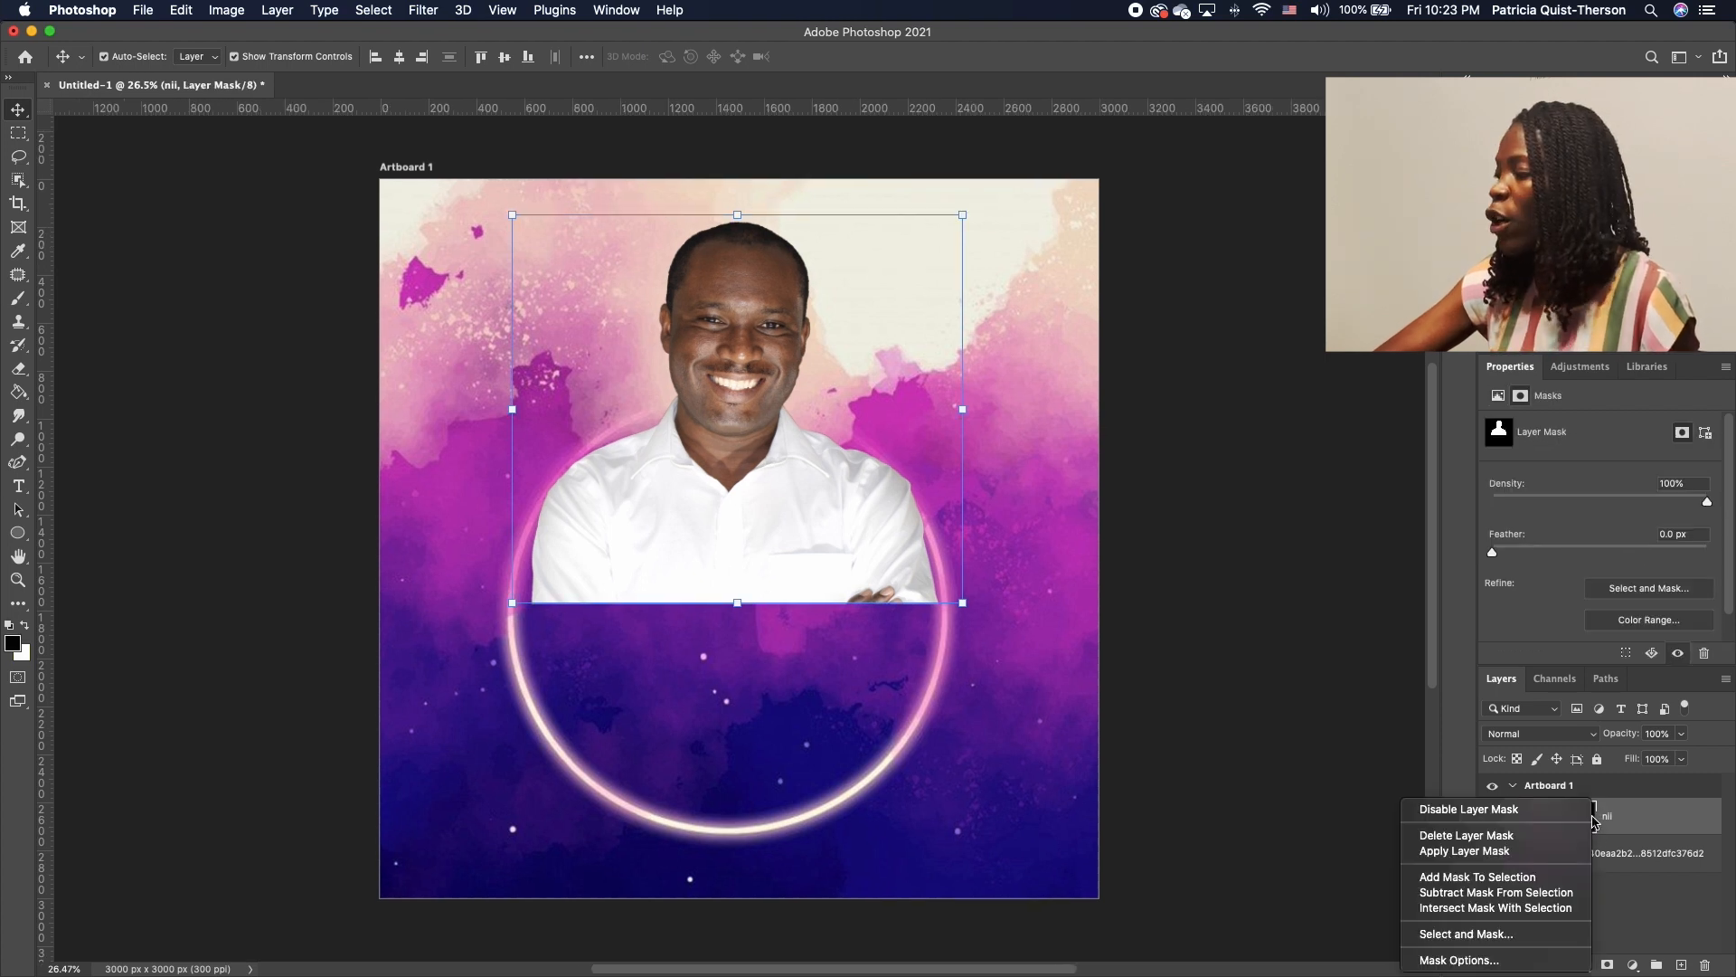
click(1499, 852)
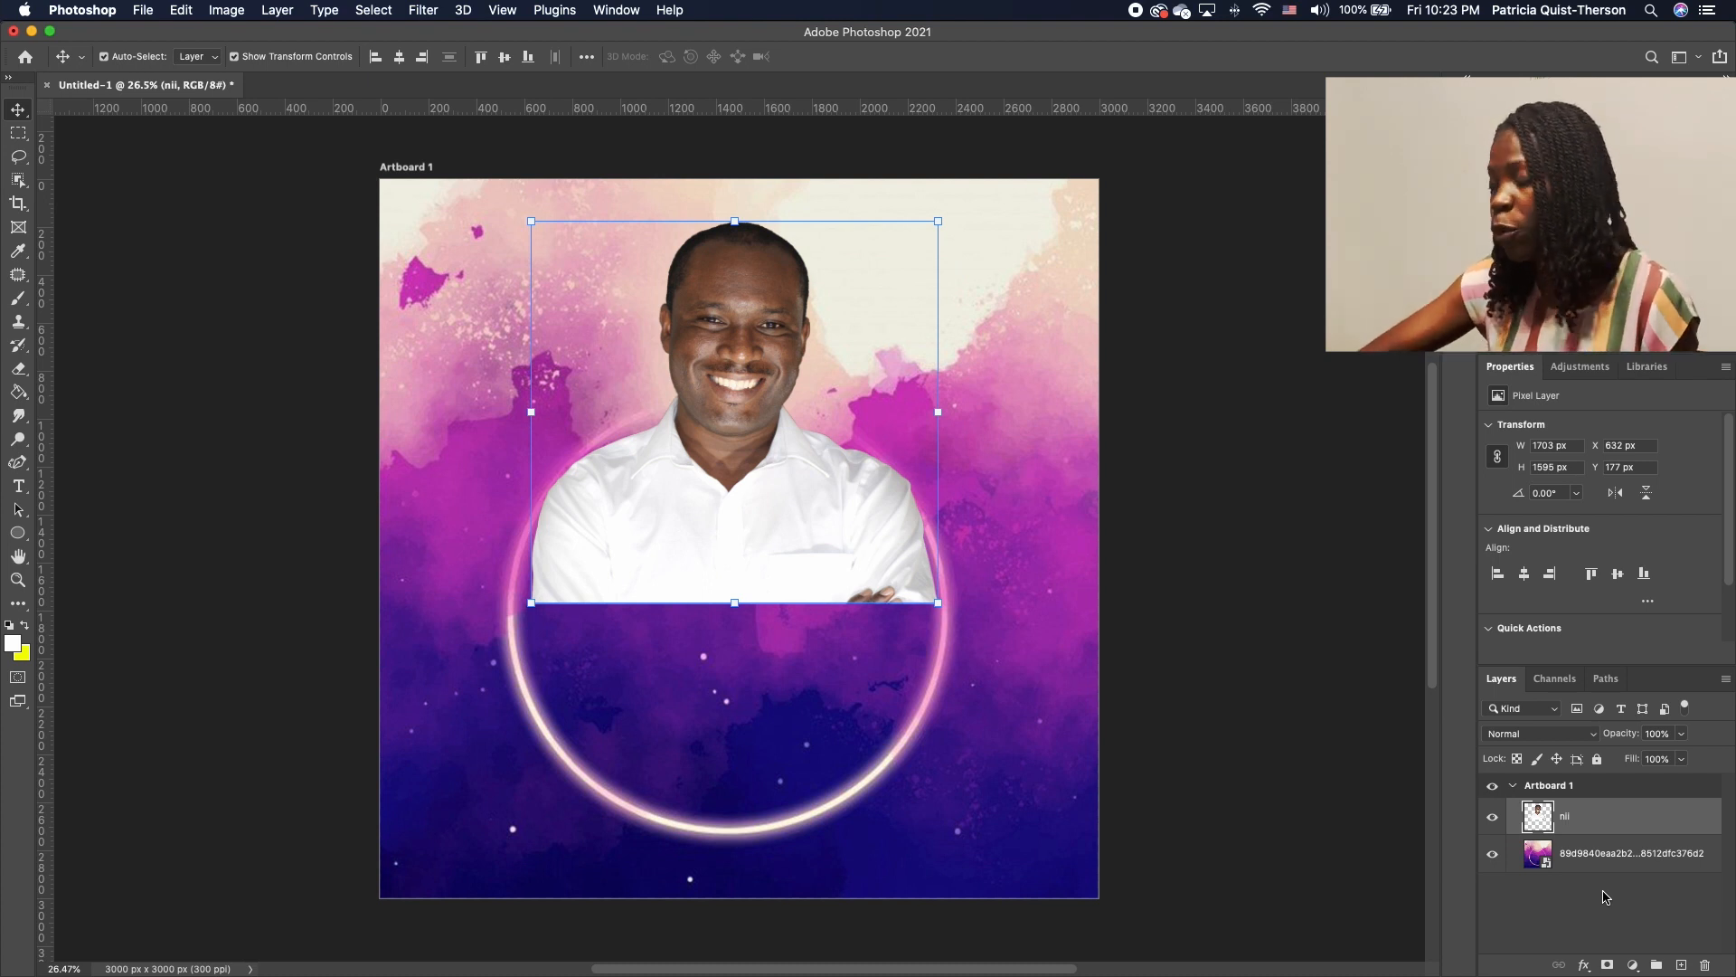
click(1608, 965)
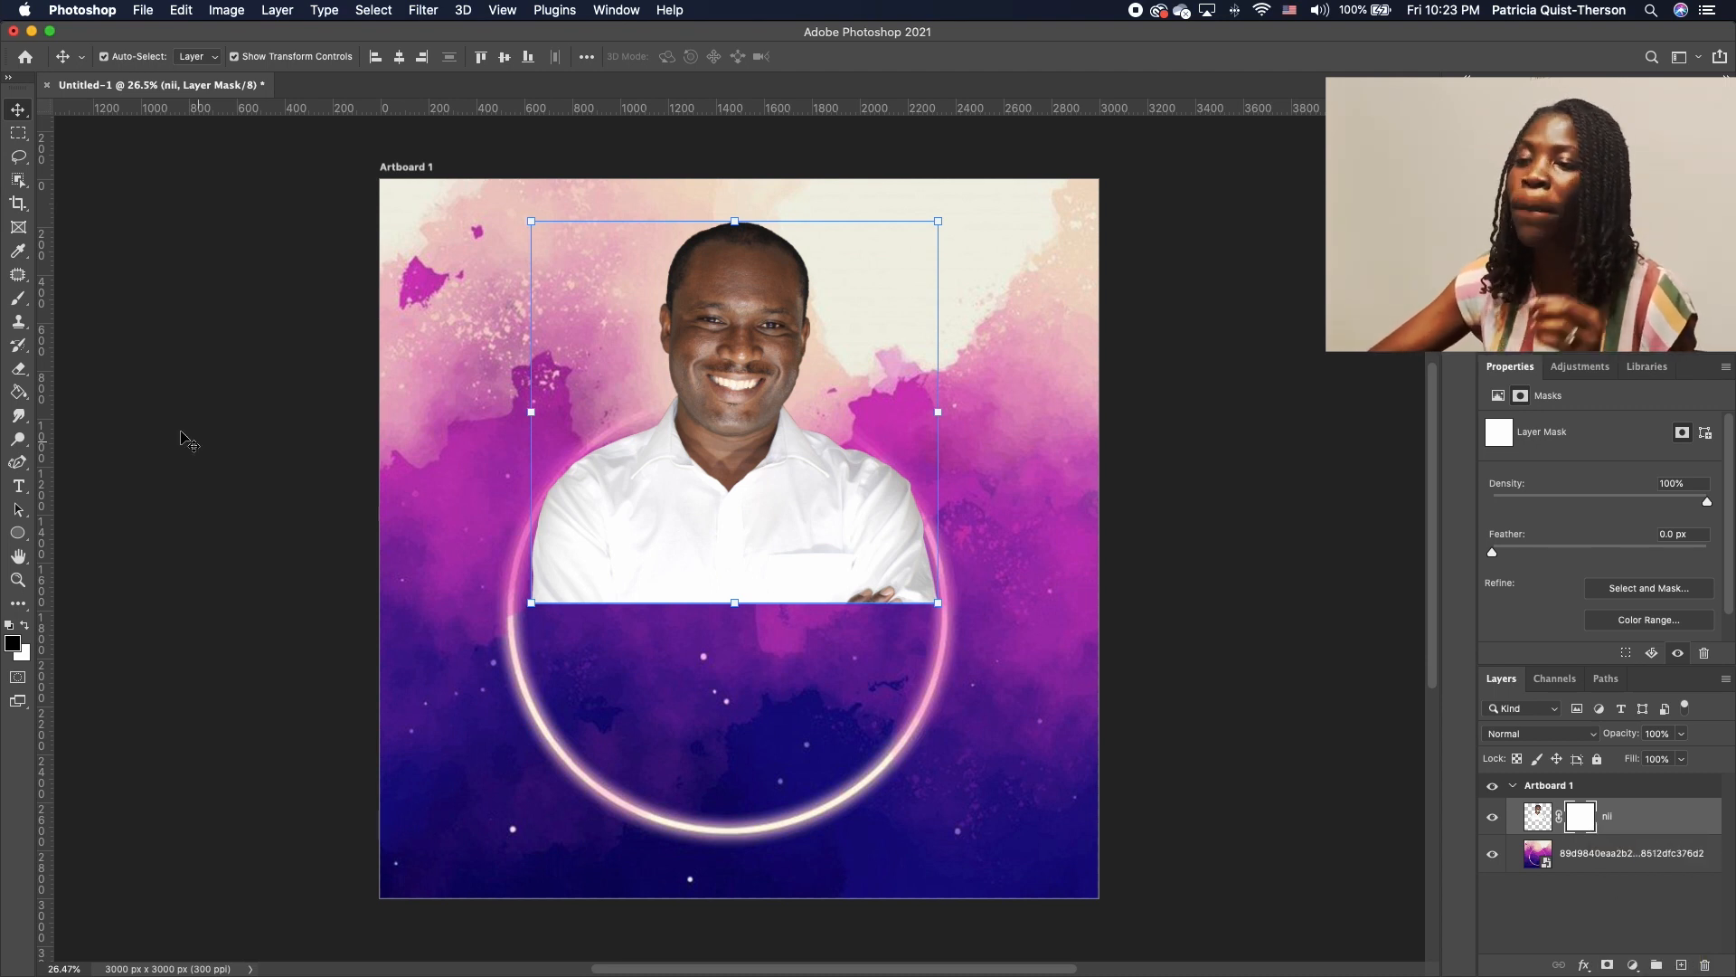
click(18, 305)
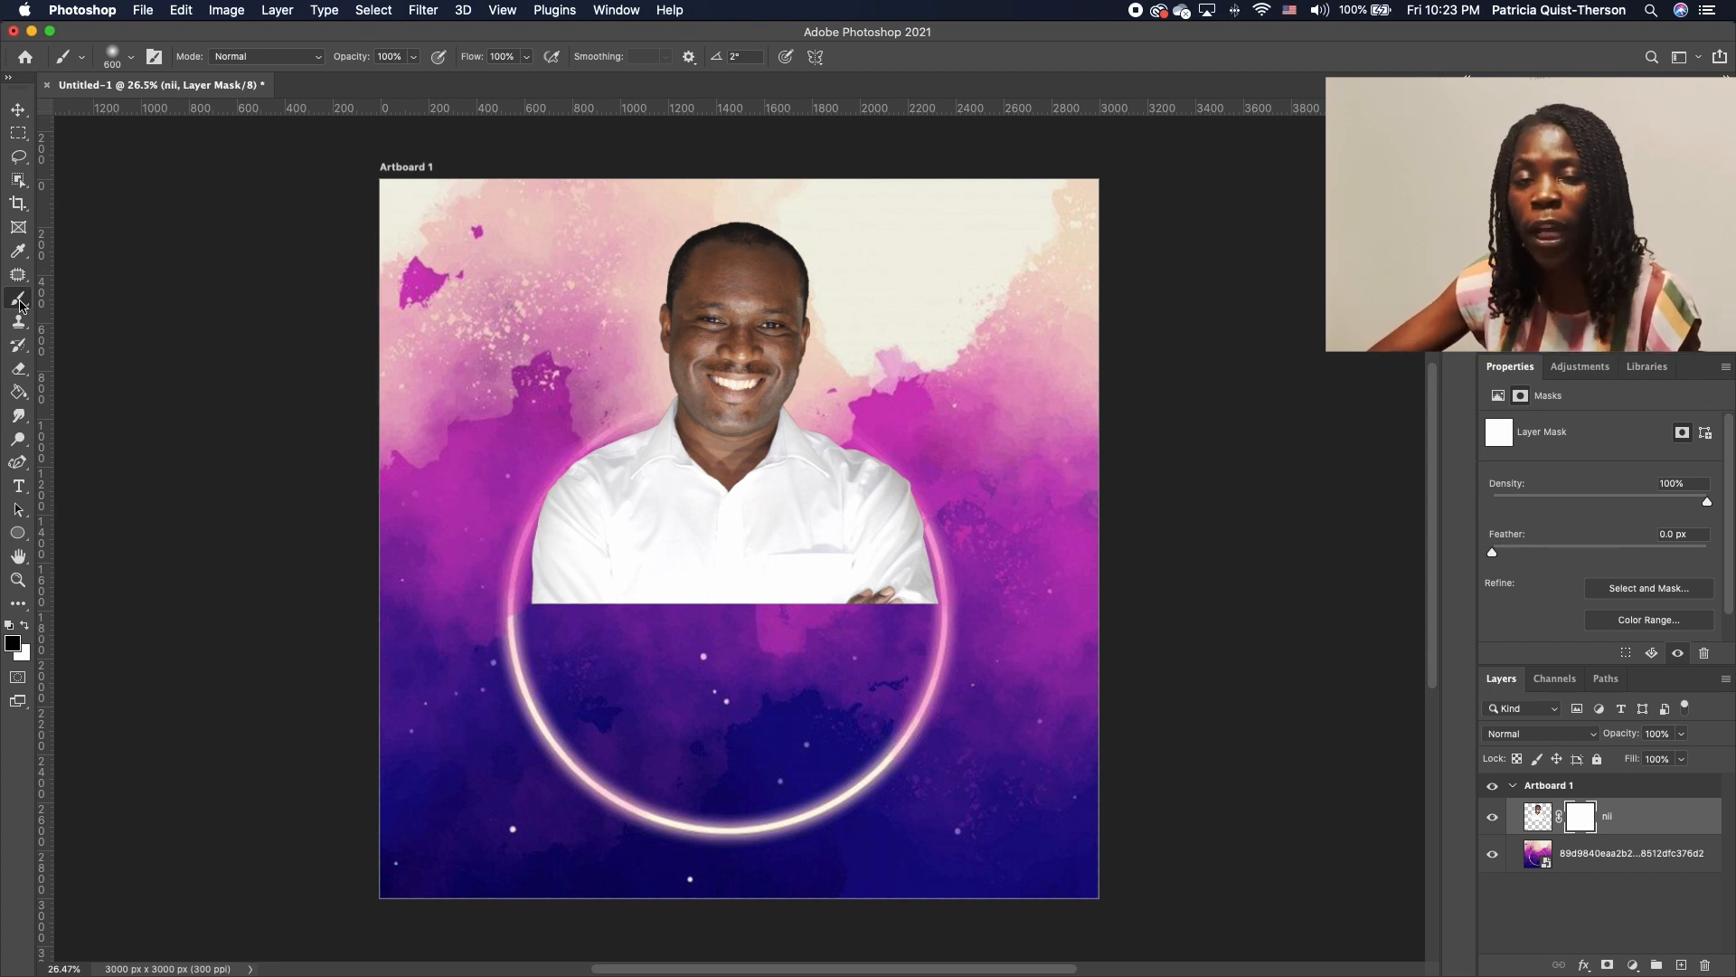
Paint black on the nii mask with a soft 600–900 px brush to fade the shirt's bottom edge
right_click(820, 415)
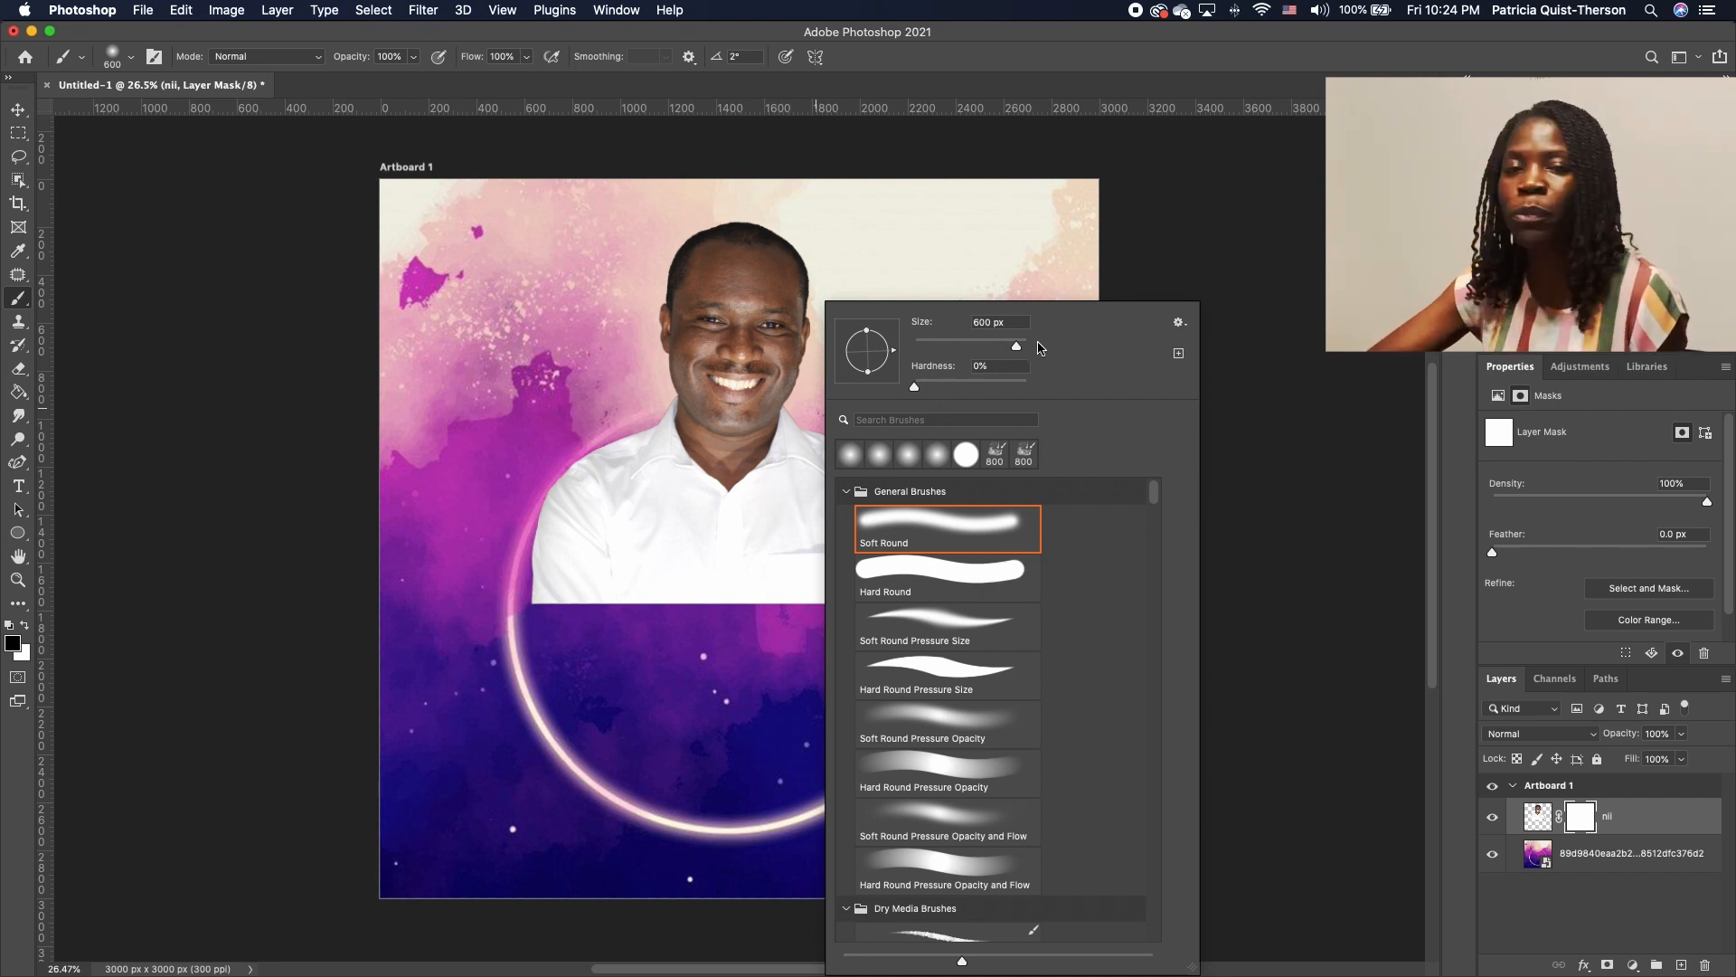
click(1305, 331)
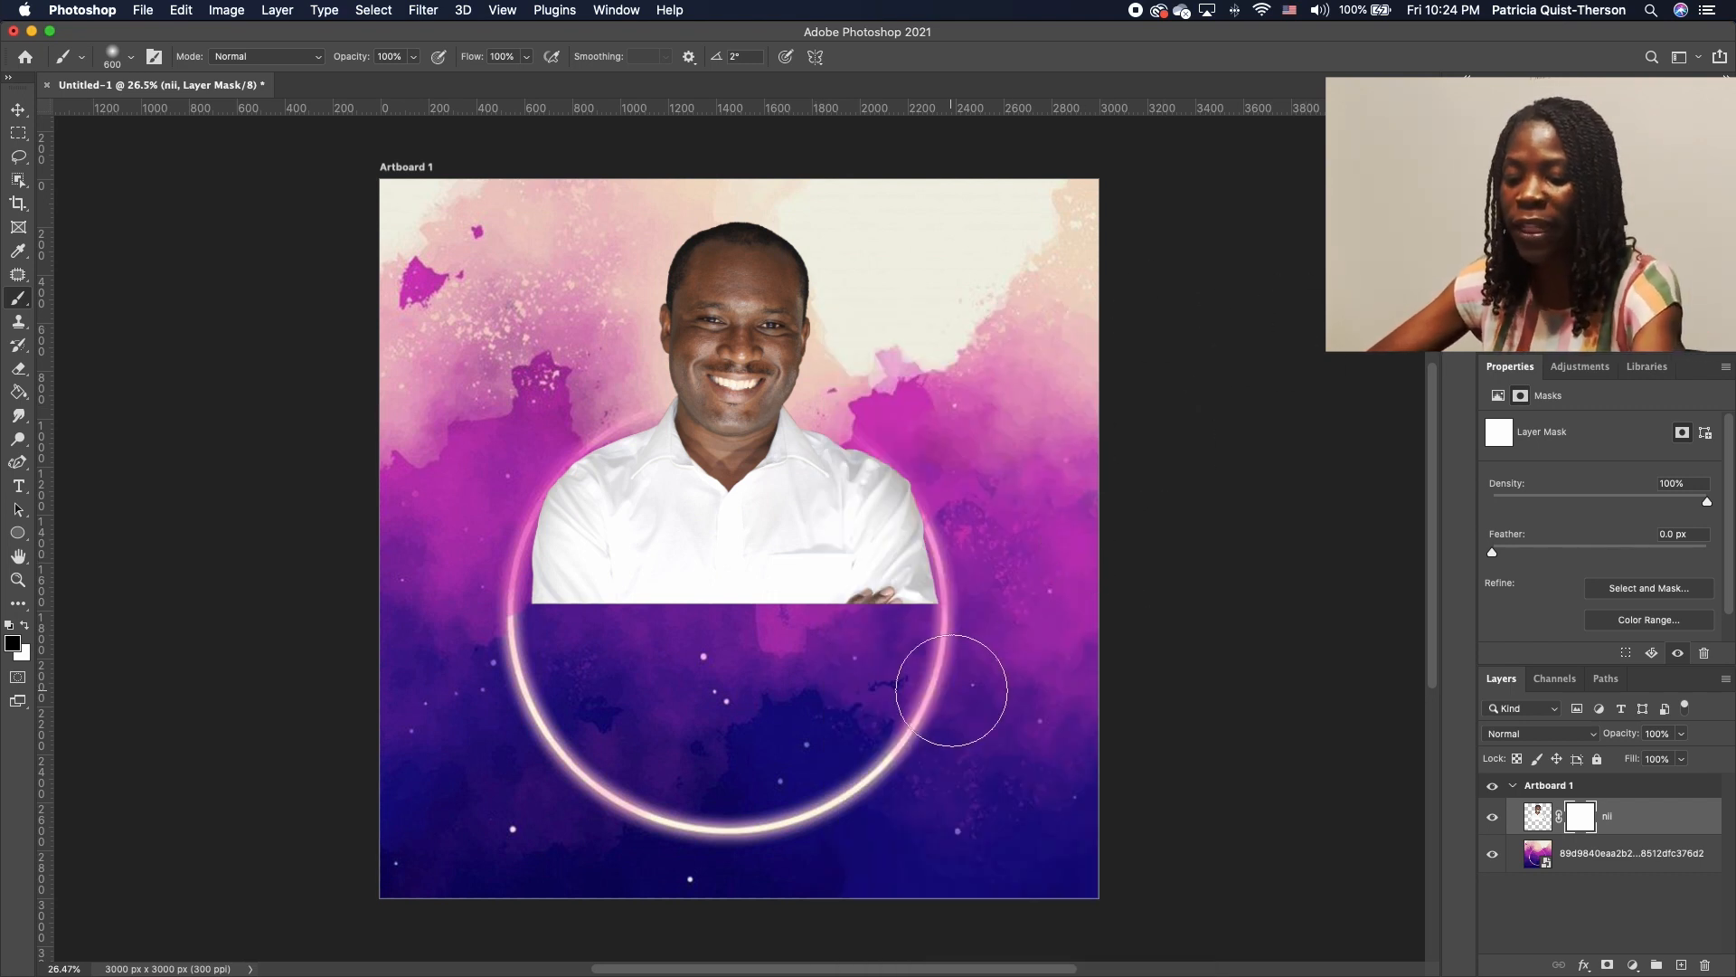
key(bracketright)
key(bracketright)
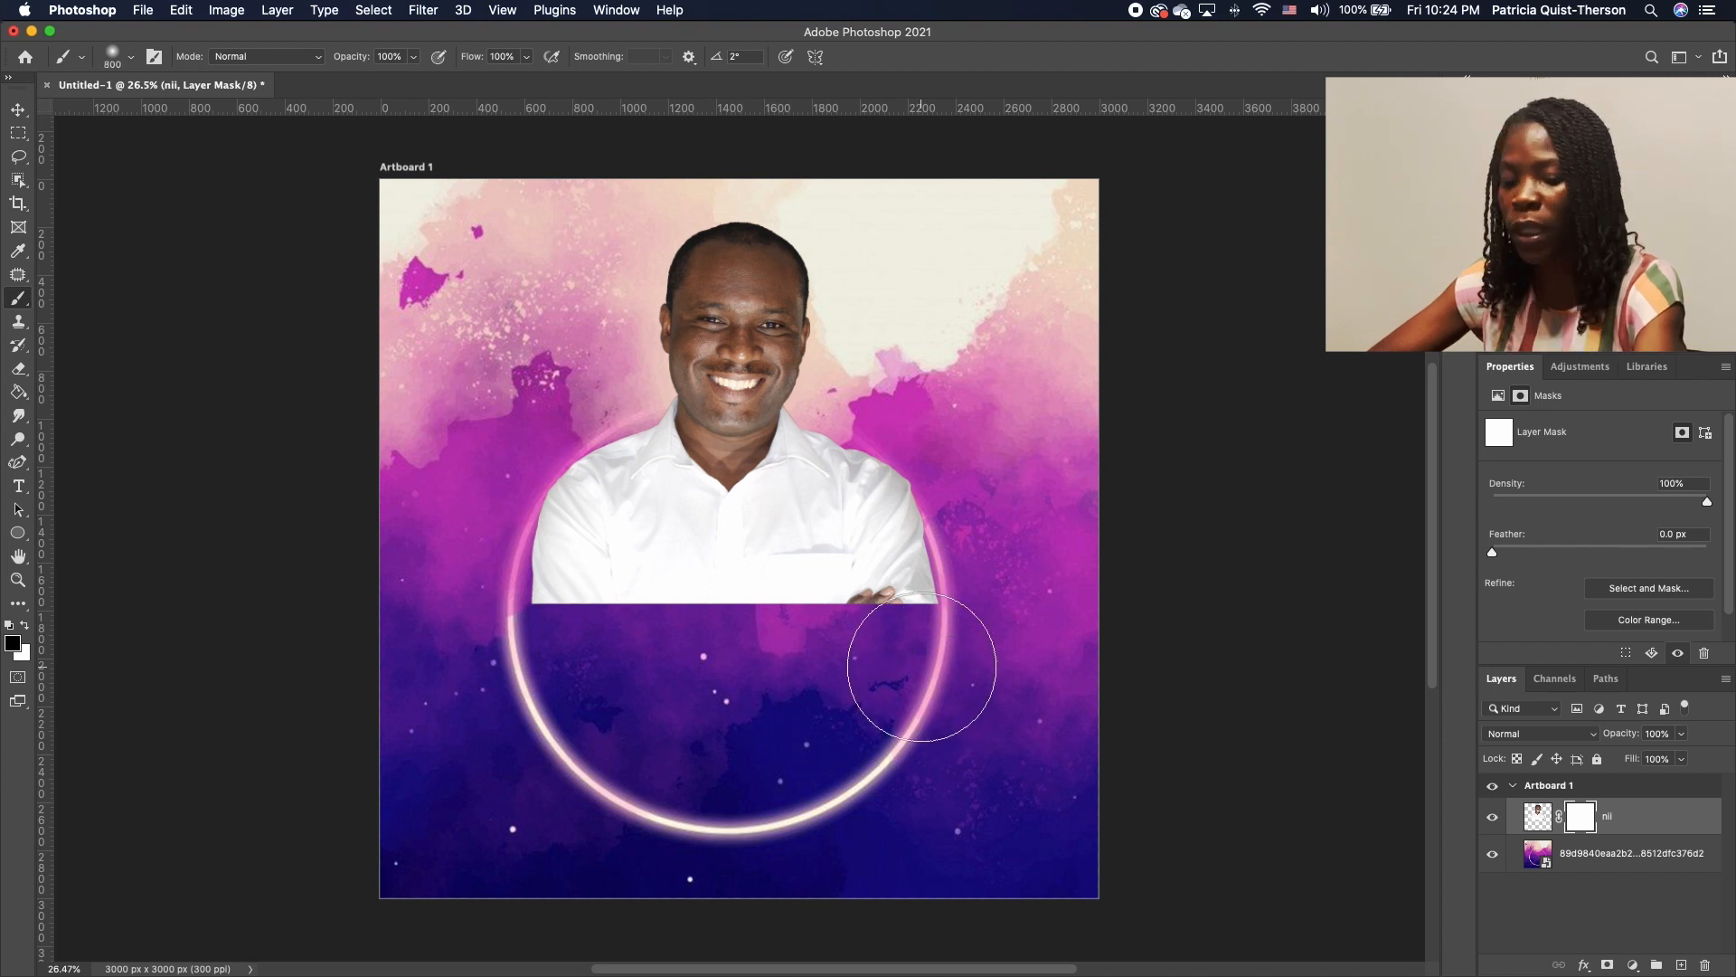
key(bracketleft)
key(bracketleft)
mouse_move(926, 643)
mouse_down()
mouse_move(826, 651)
mouse_move(950, 660)
mouse_move(640, 659)
mouse_move(515, 640)
mouse_move(465, 660)
mouse_move(543, 659)
mouse_up()
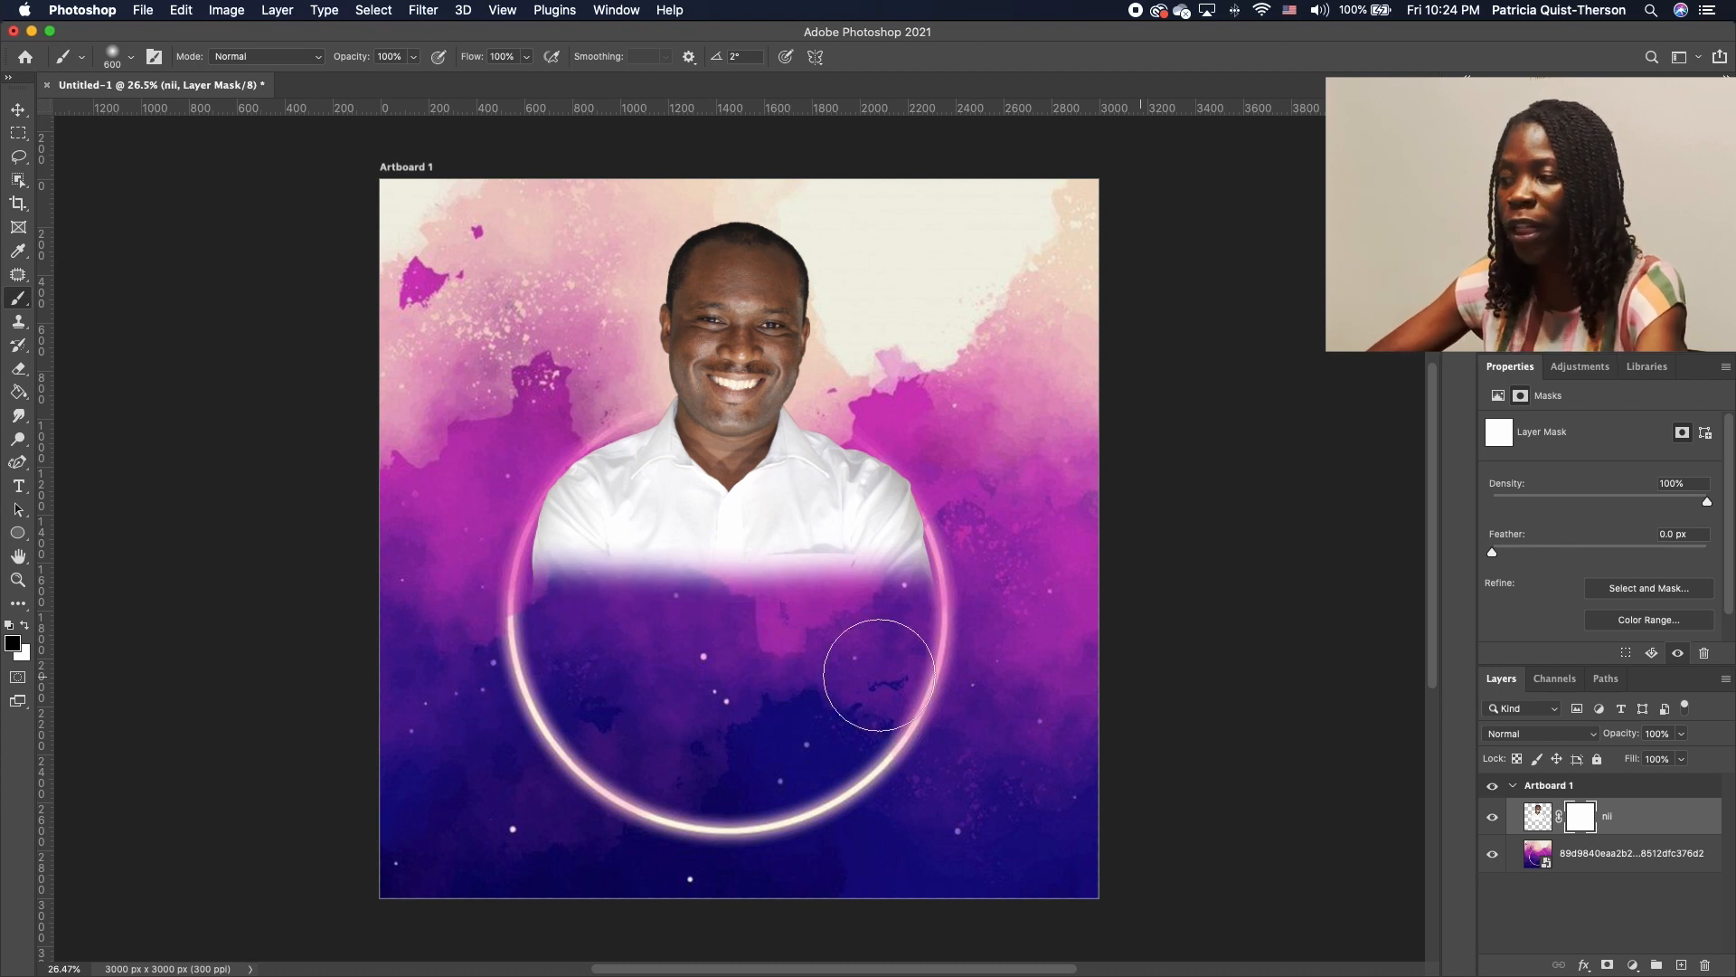
key(bracketright)
key(bracketright)
key(bracketright)
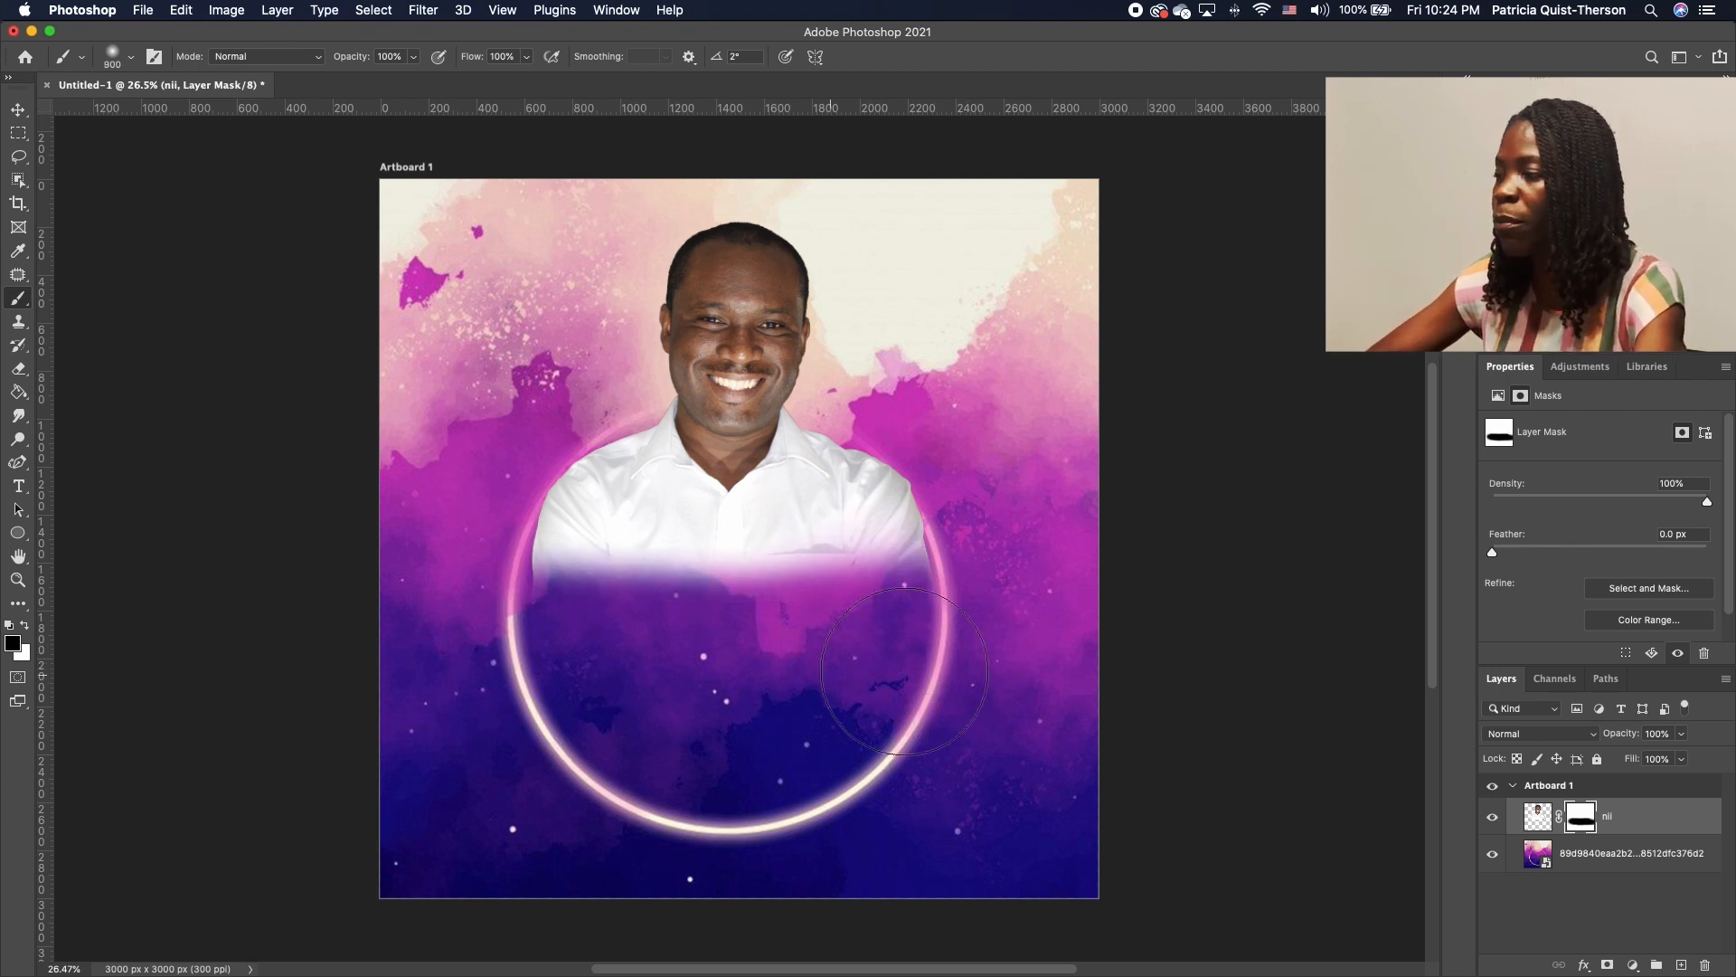
mouse_move(960, 678)
mouse_down()
mouse_move(428, 683)
mouse_move(554, 684)
mouse_move(476, 664)
mouse_move(715, 708)
mouse_move(885, 712)
mouse_move(809, 742)
mouse_up()
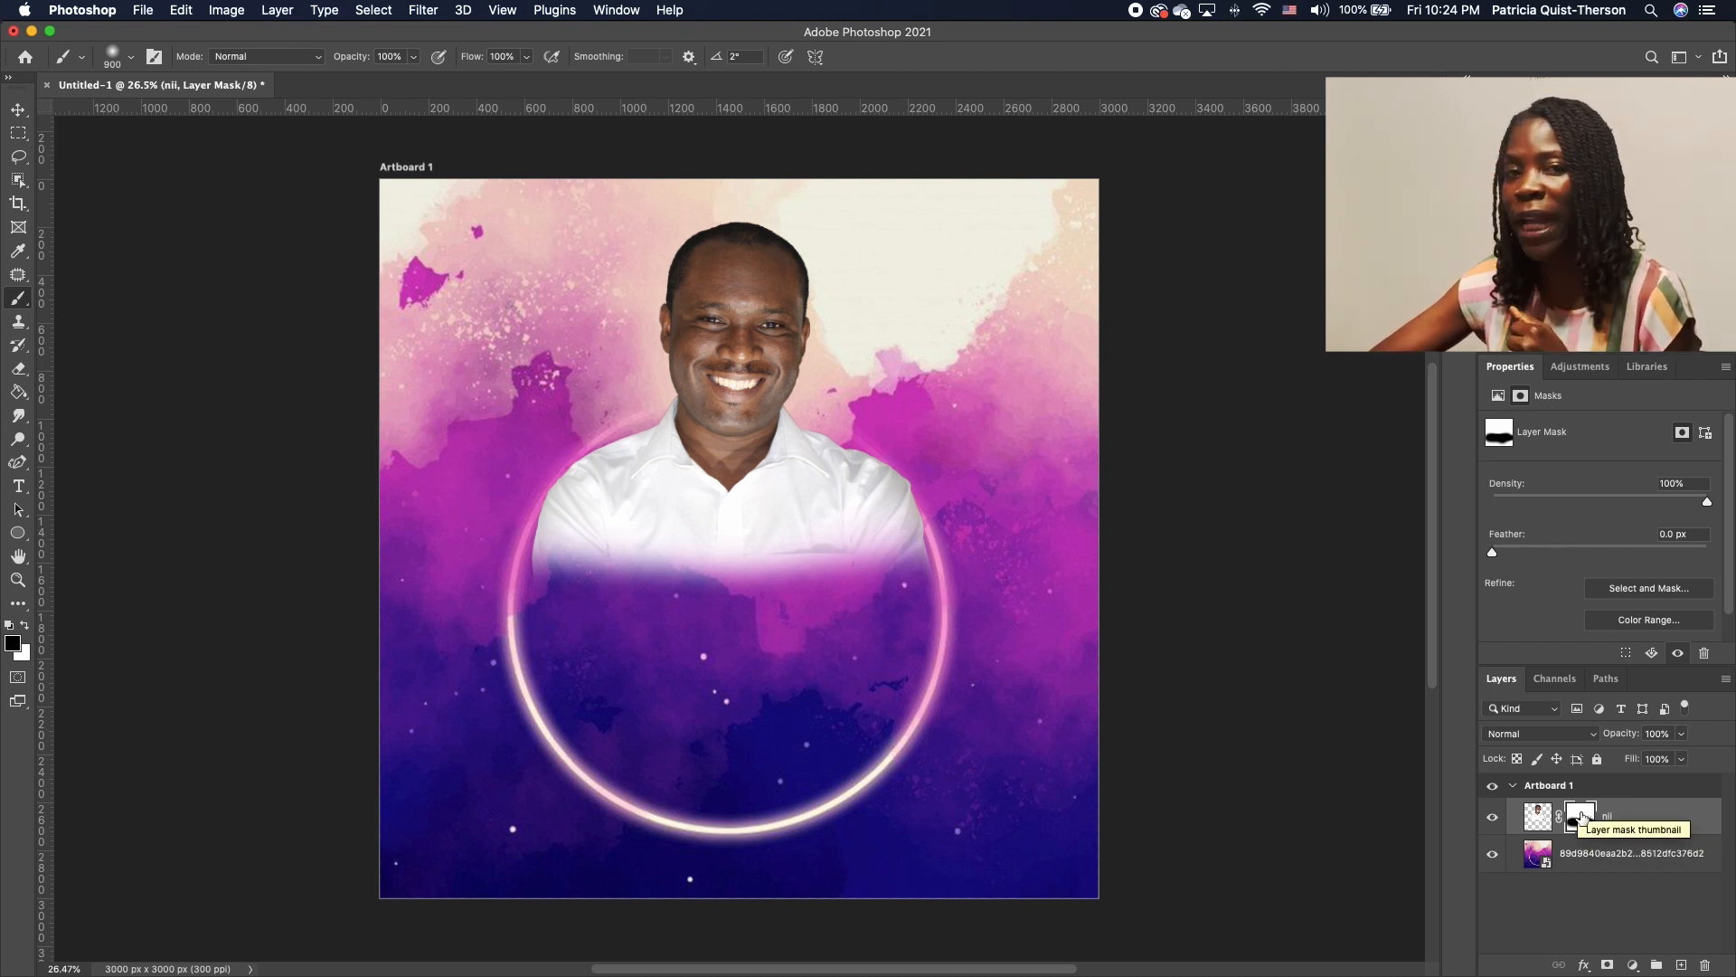
Disable and re-enable the nii layer mask to compare, then hide the nii layer
right_click(1581, 817)
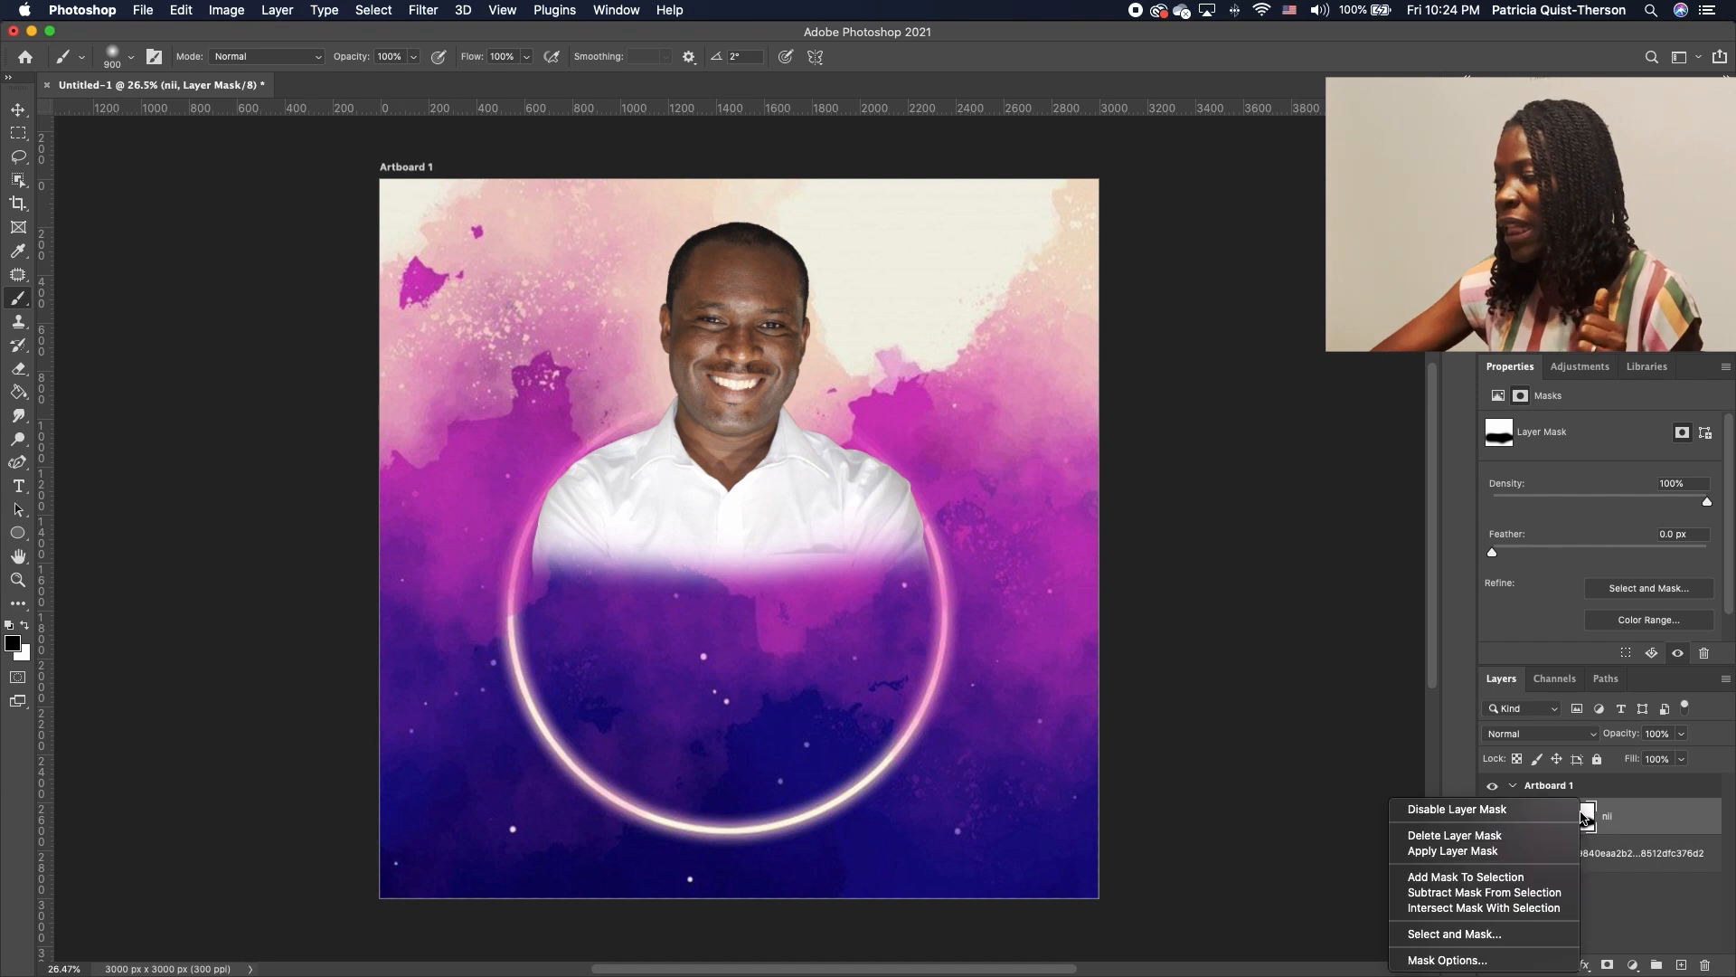
click(1494, 810)
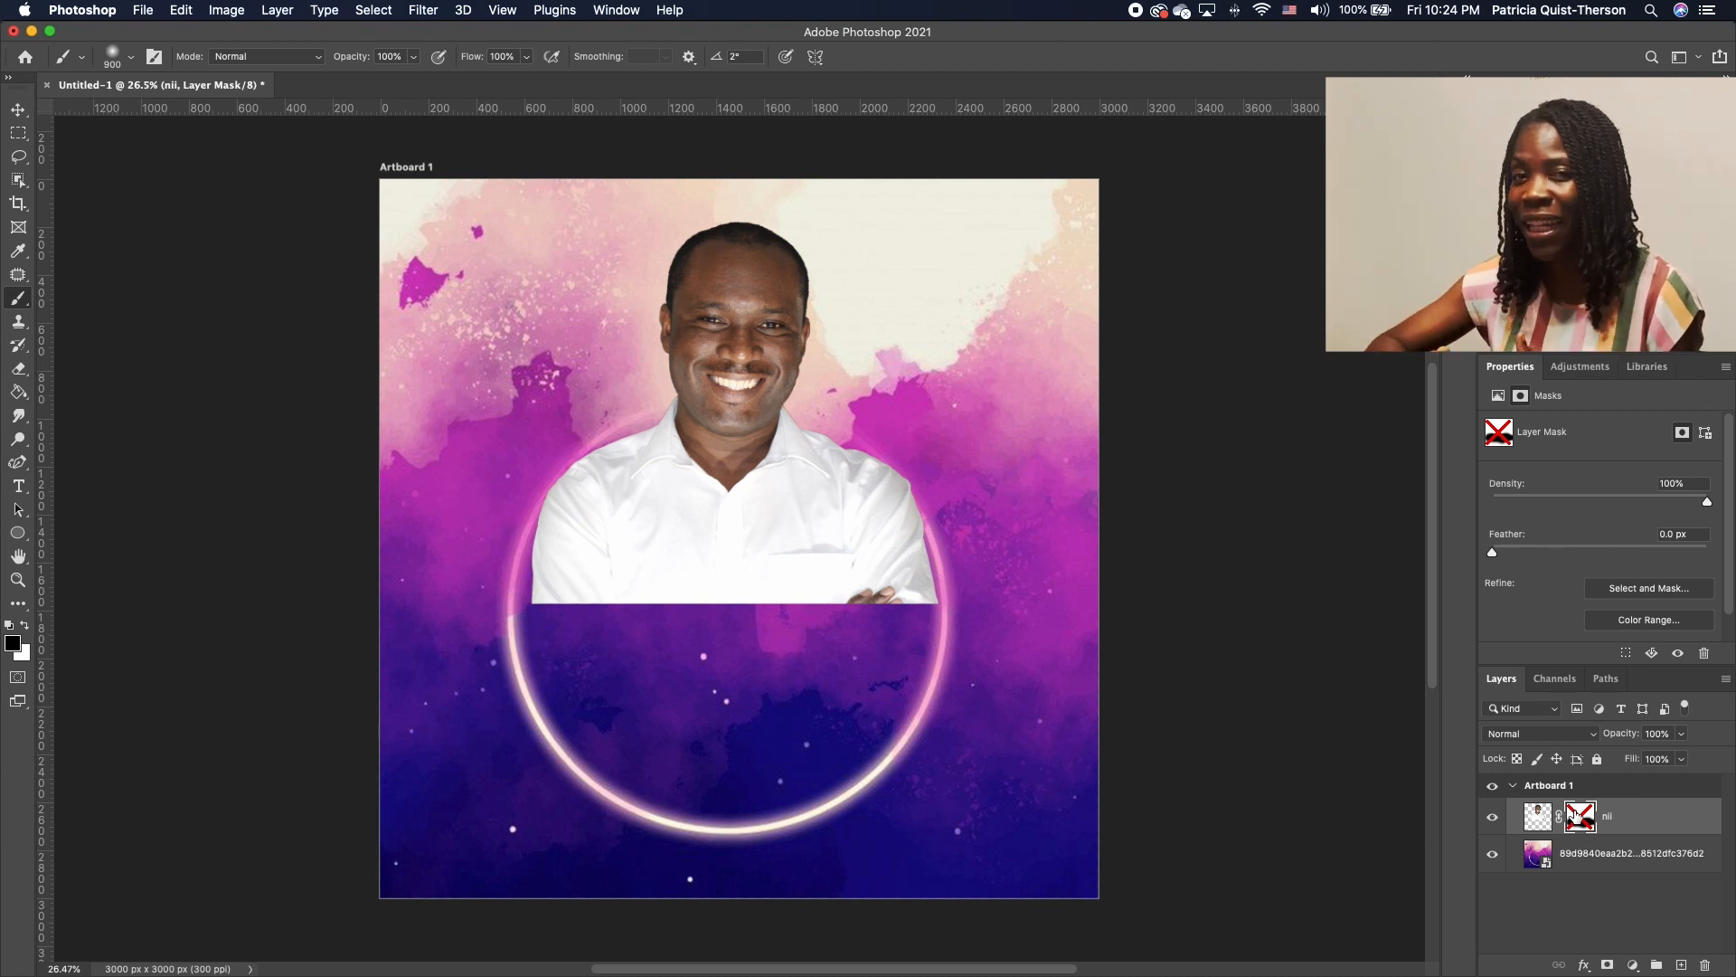
right_click(1580, 819)
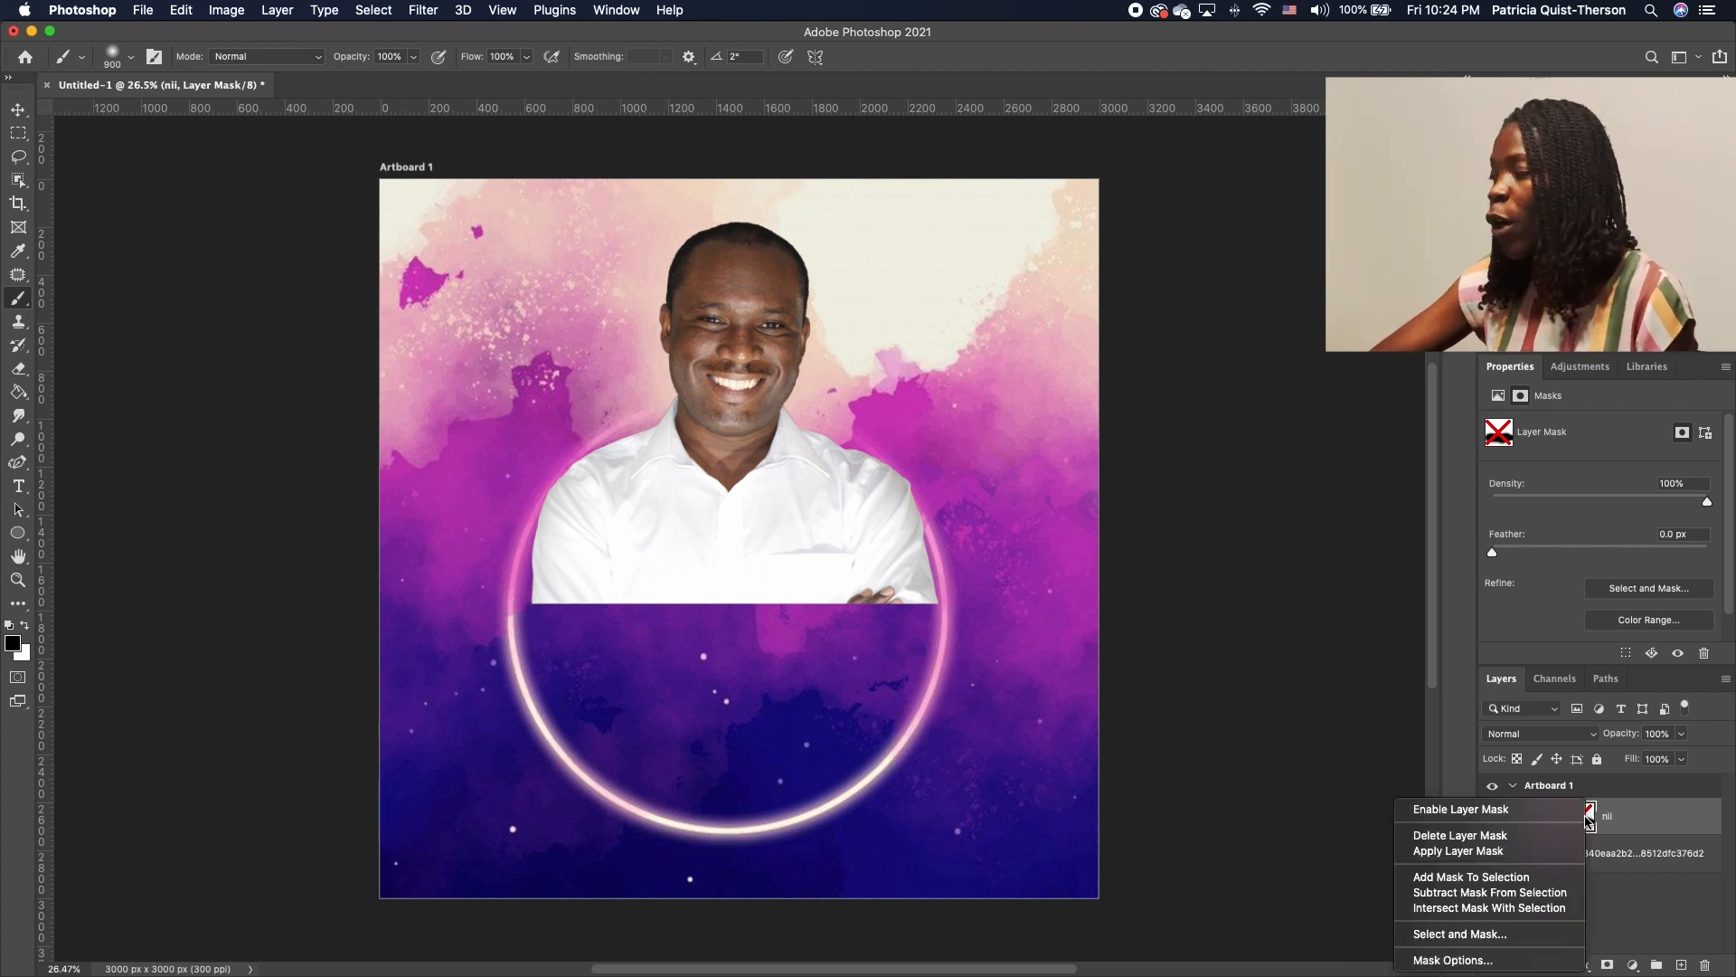
click(1494, 816)
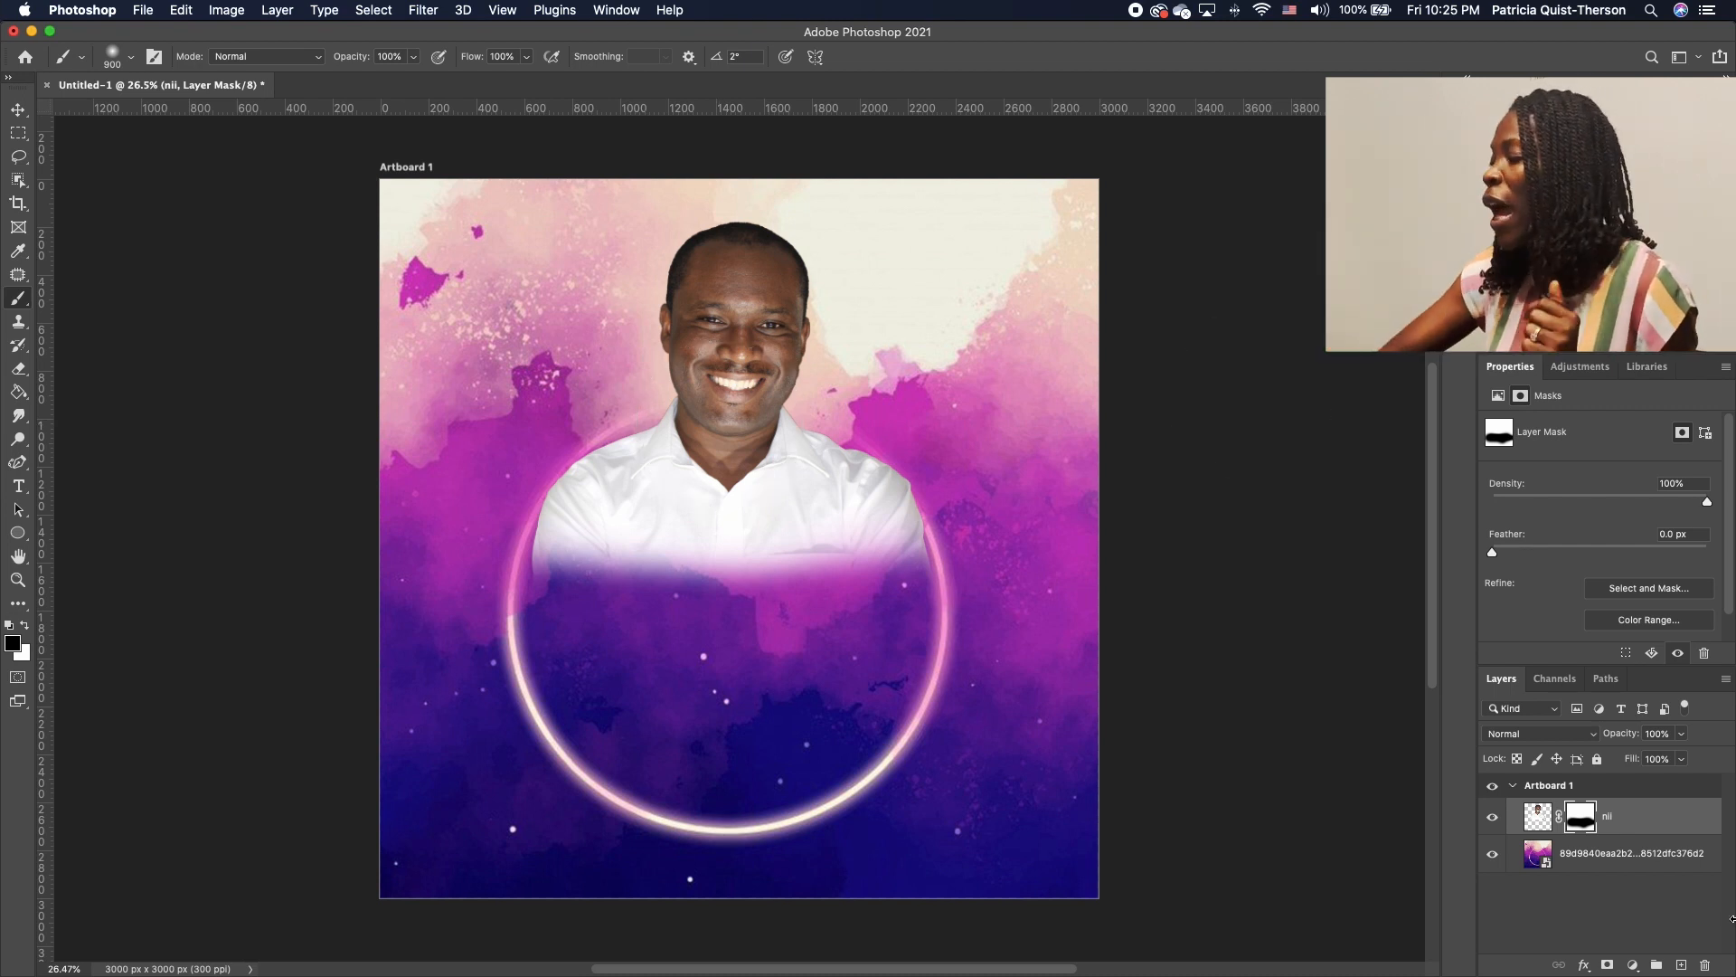
click(1492, 819)
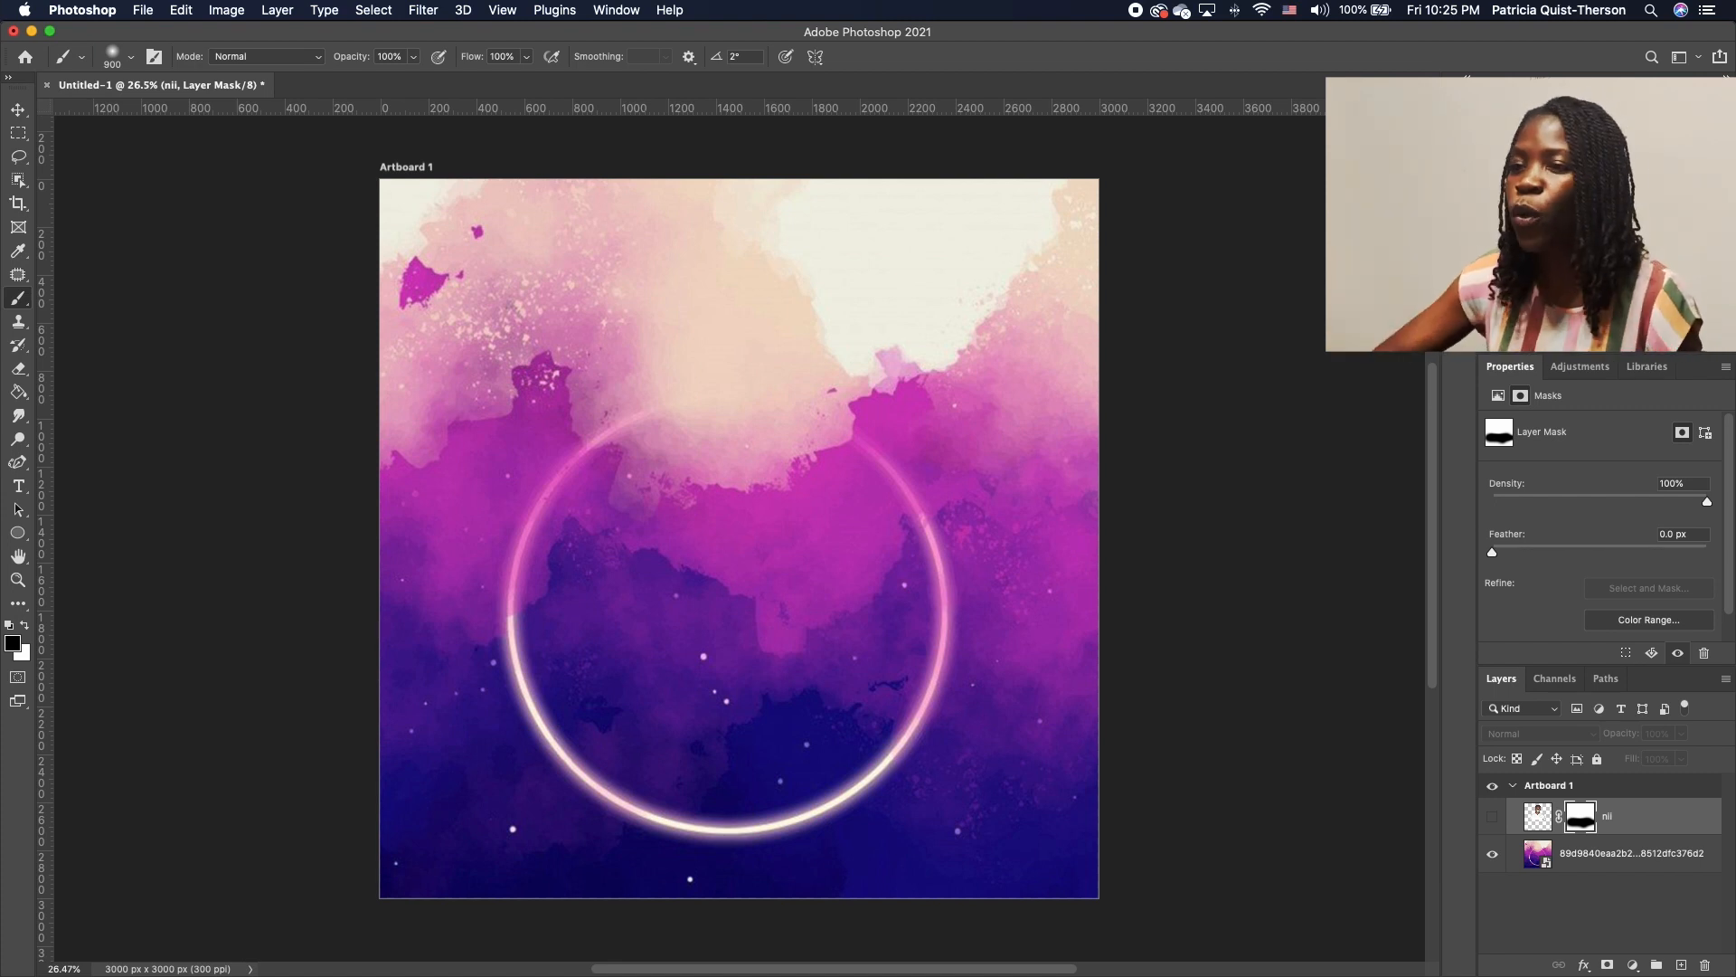
With the Patch Tool, rasterize the background layer and patch the ring's first outlined section
click(25, 281)
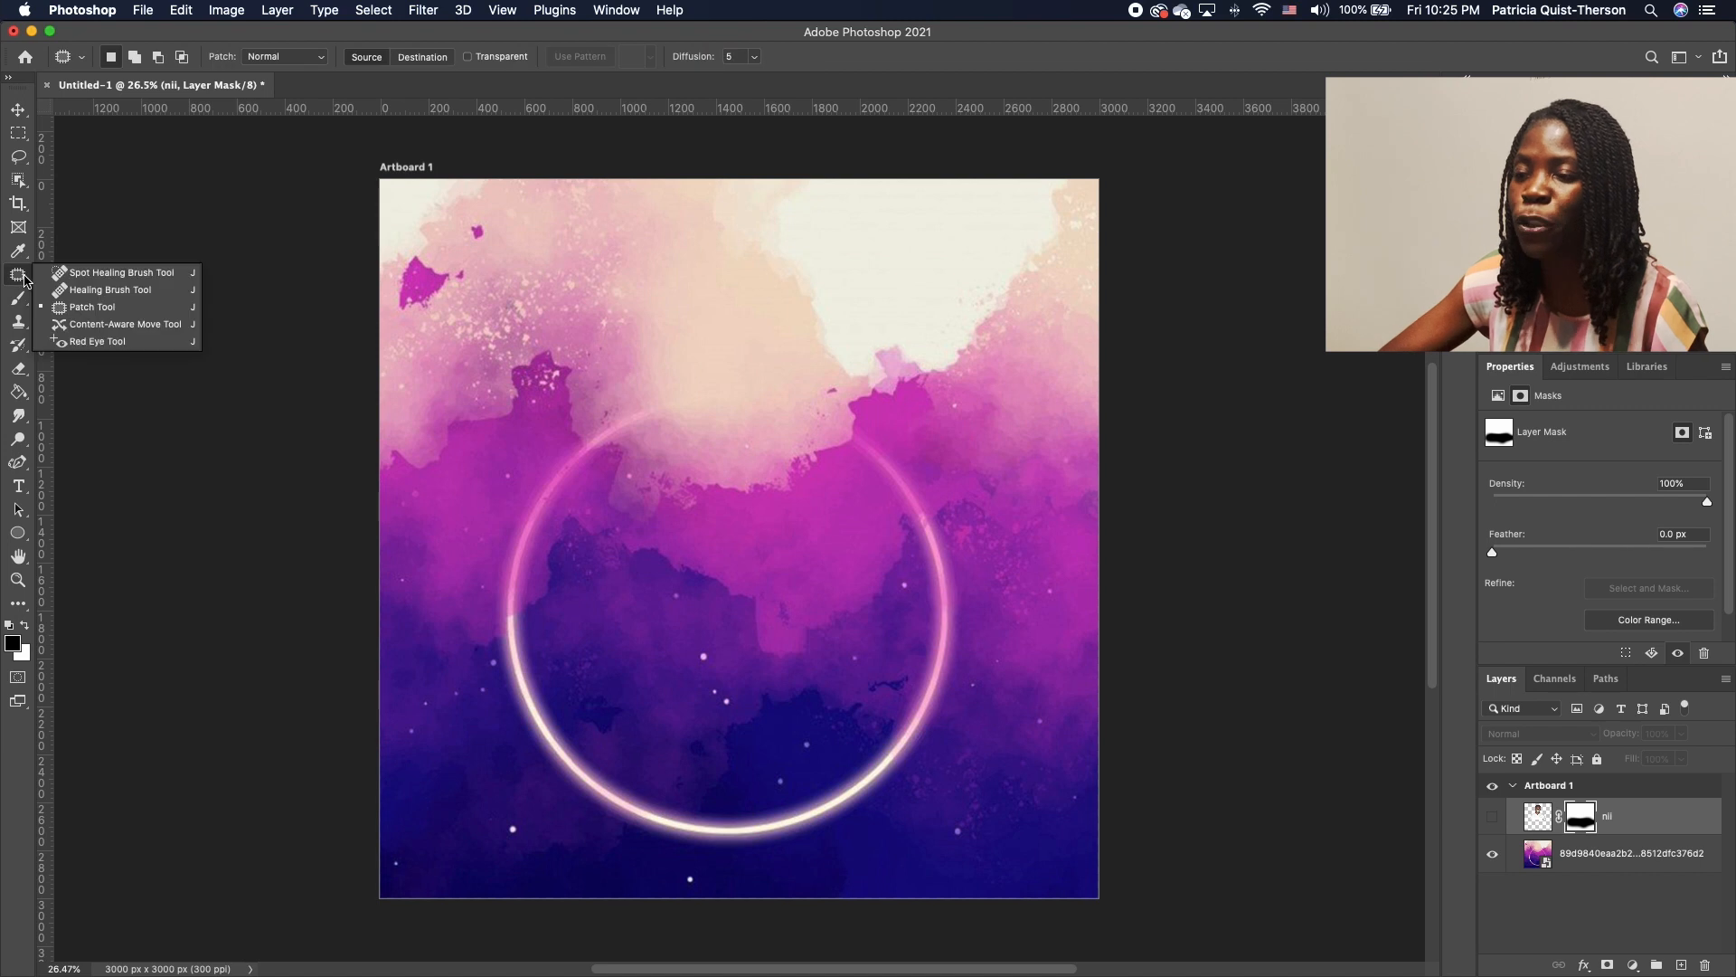
mouse_move(644, 405)
mouse_down()
mouse_move(561, 461)
mouse_move(621, 473)
mouse_move(678, 409)
mouse_move(651, 403)
mouse_up()
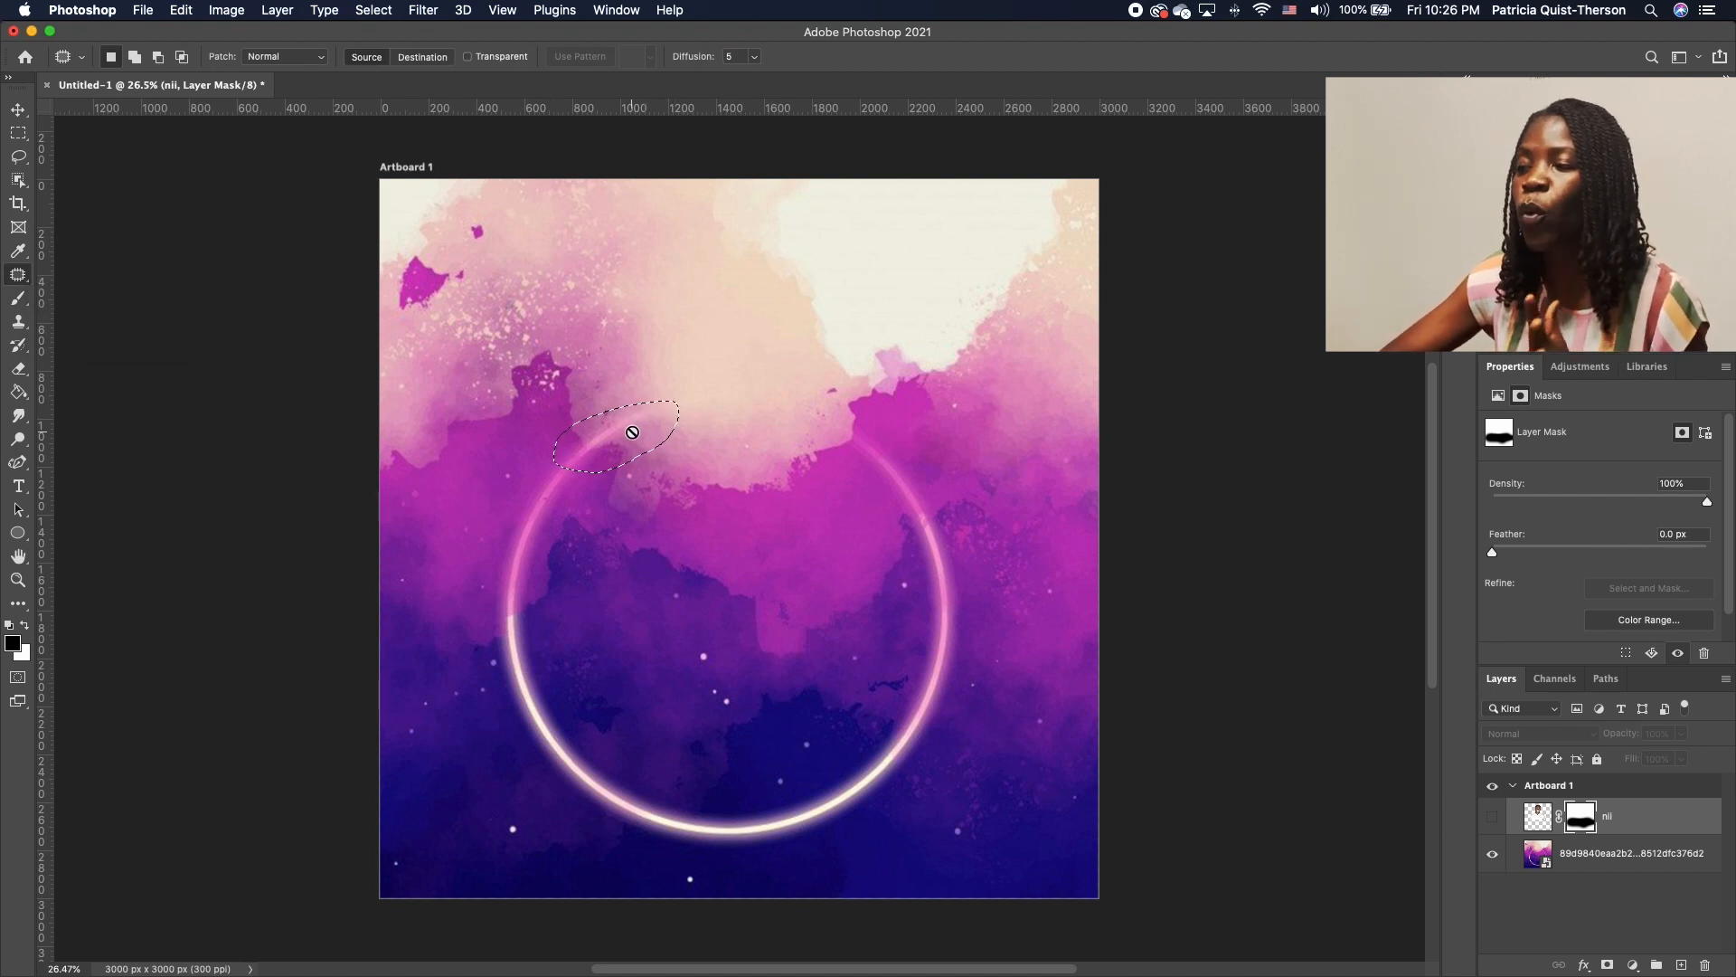
click(1608, 861)
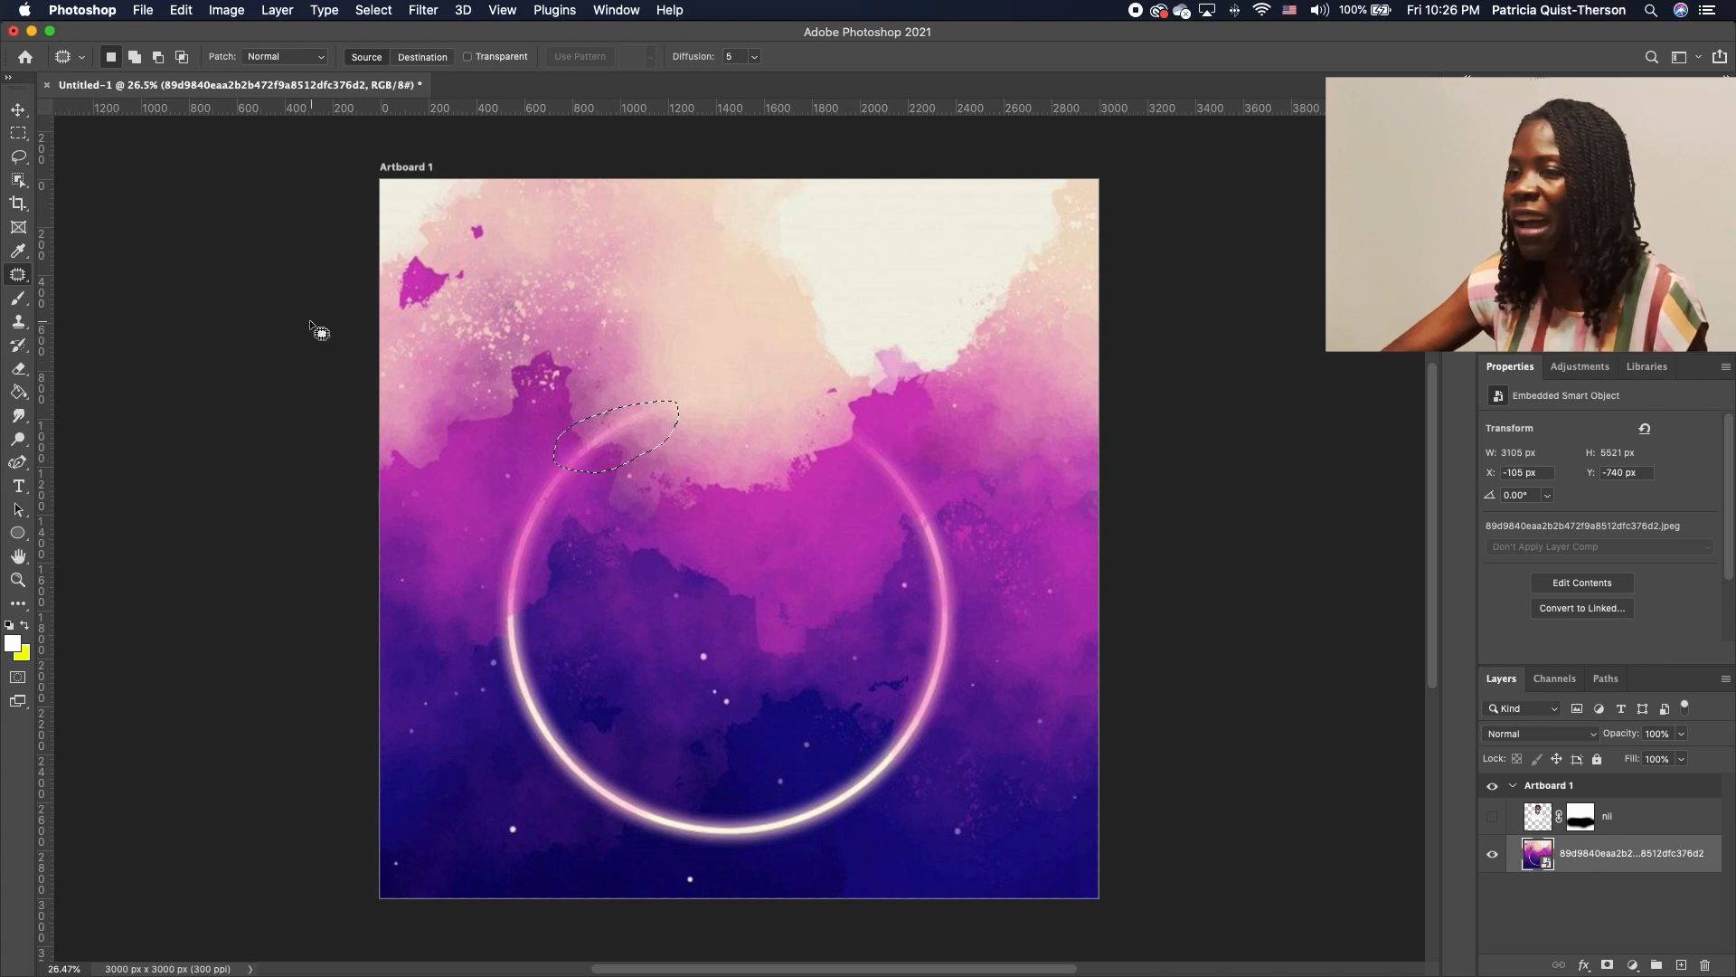
click(624, 433)
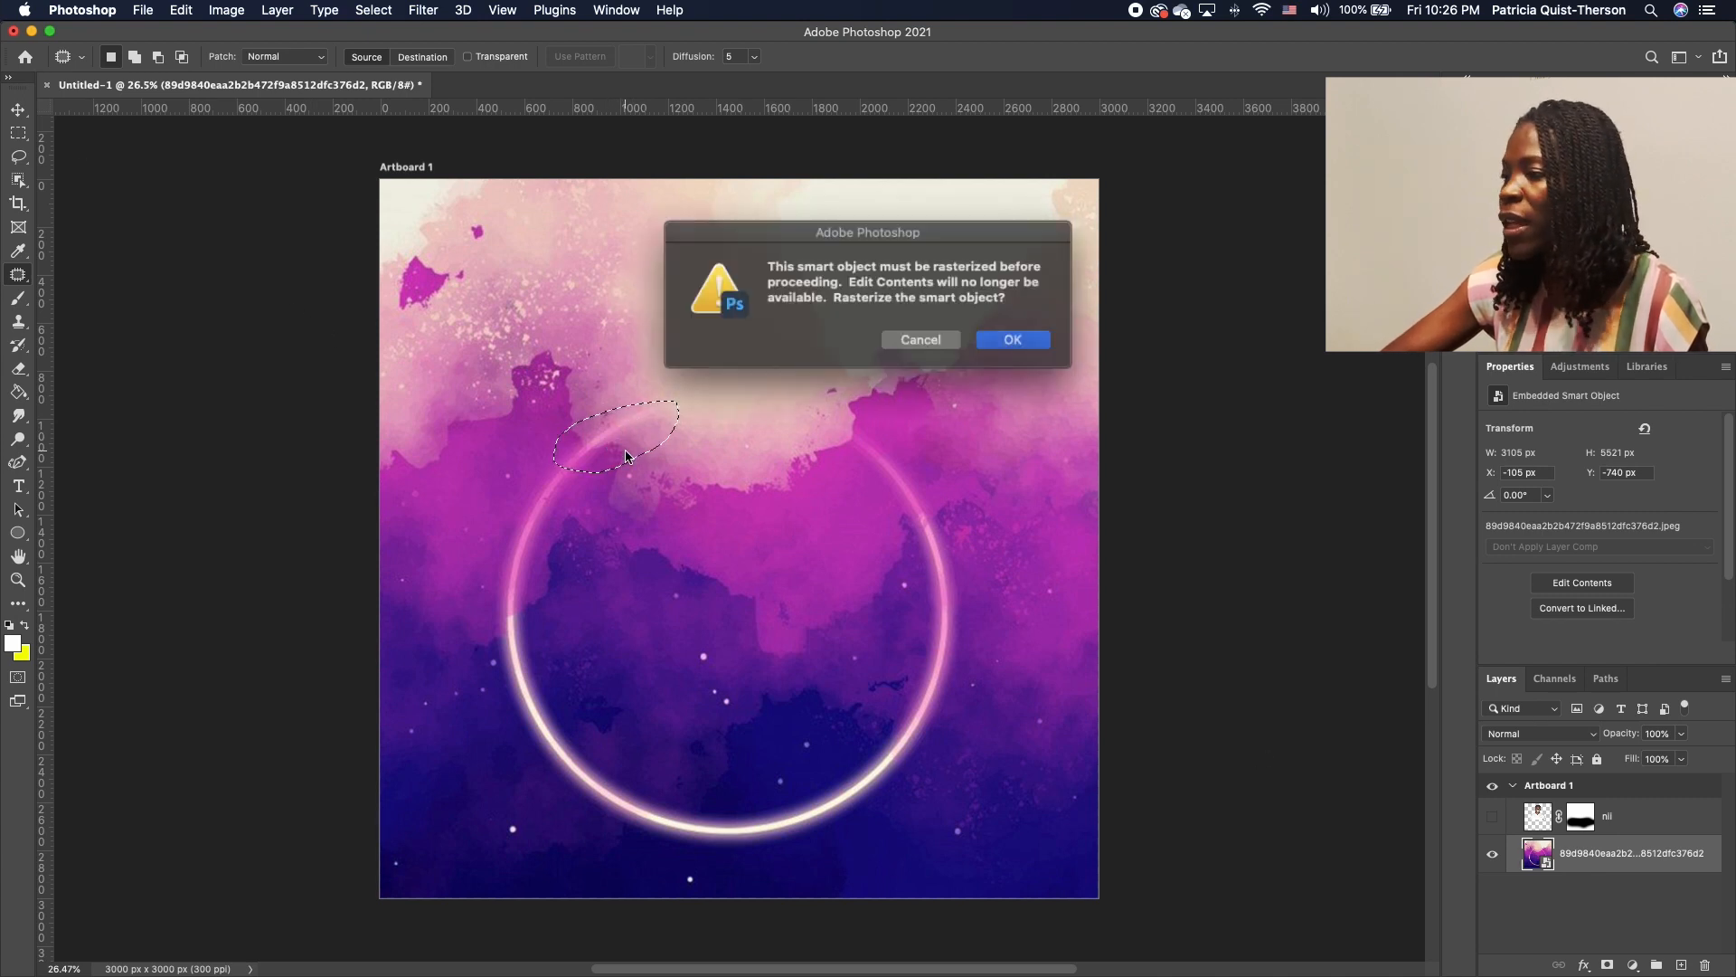
click(1004, 338)
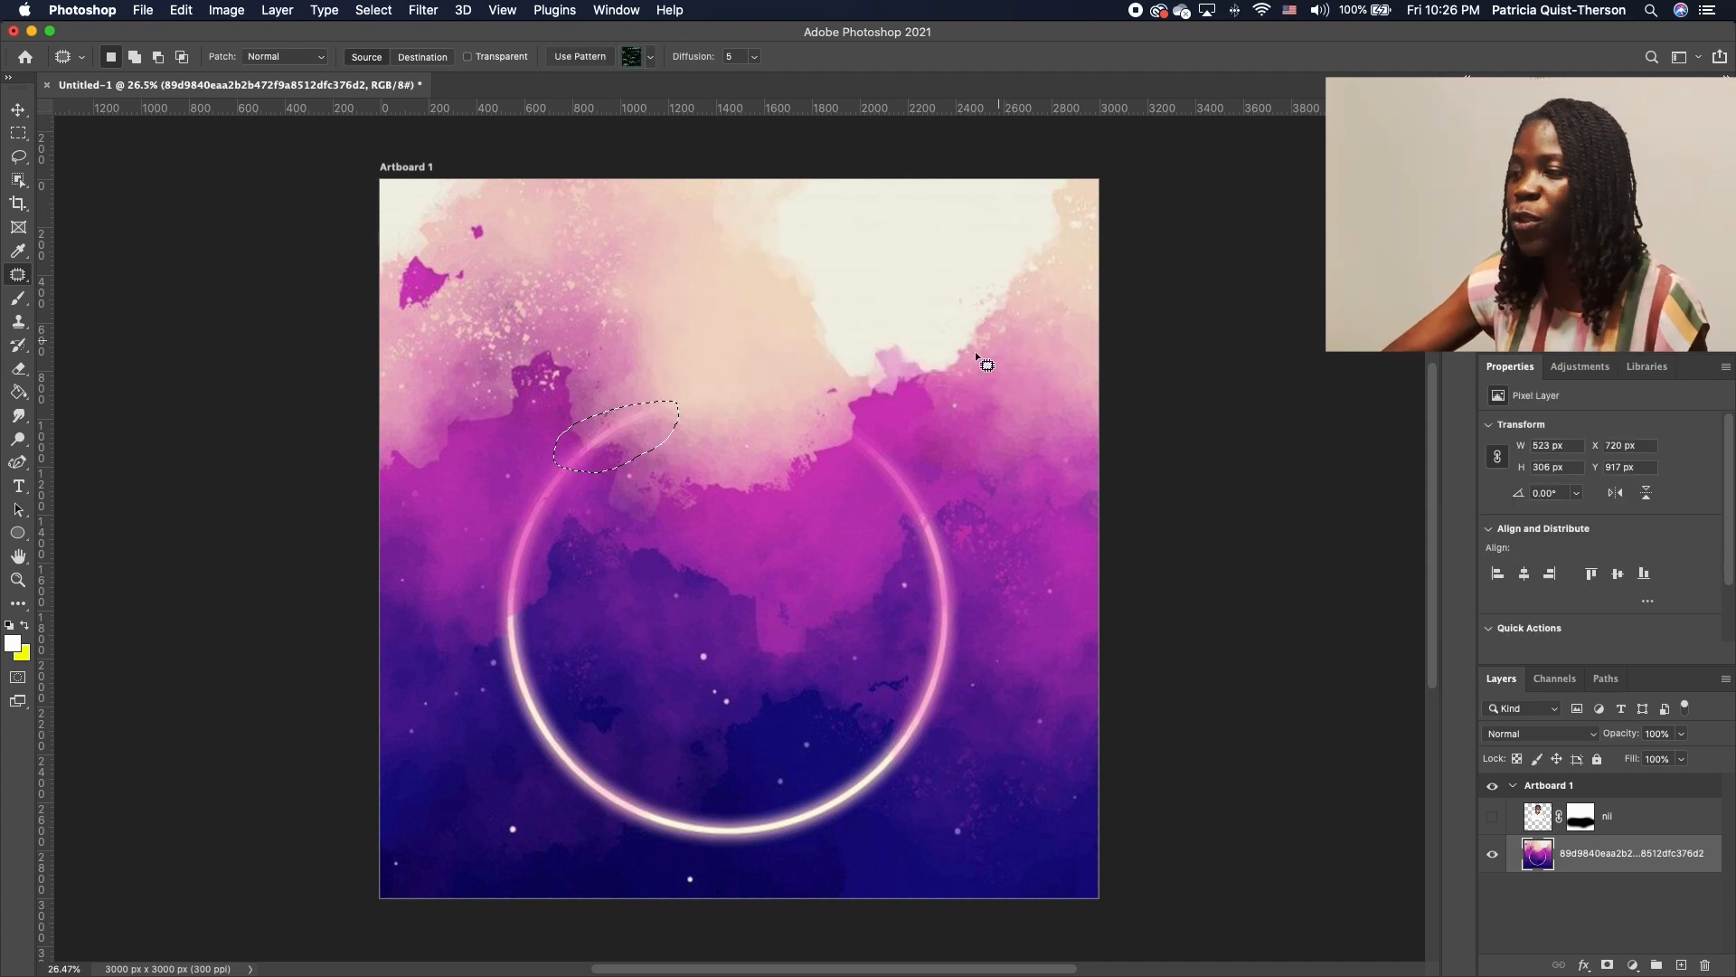
drag(627, 457, 682, 515)
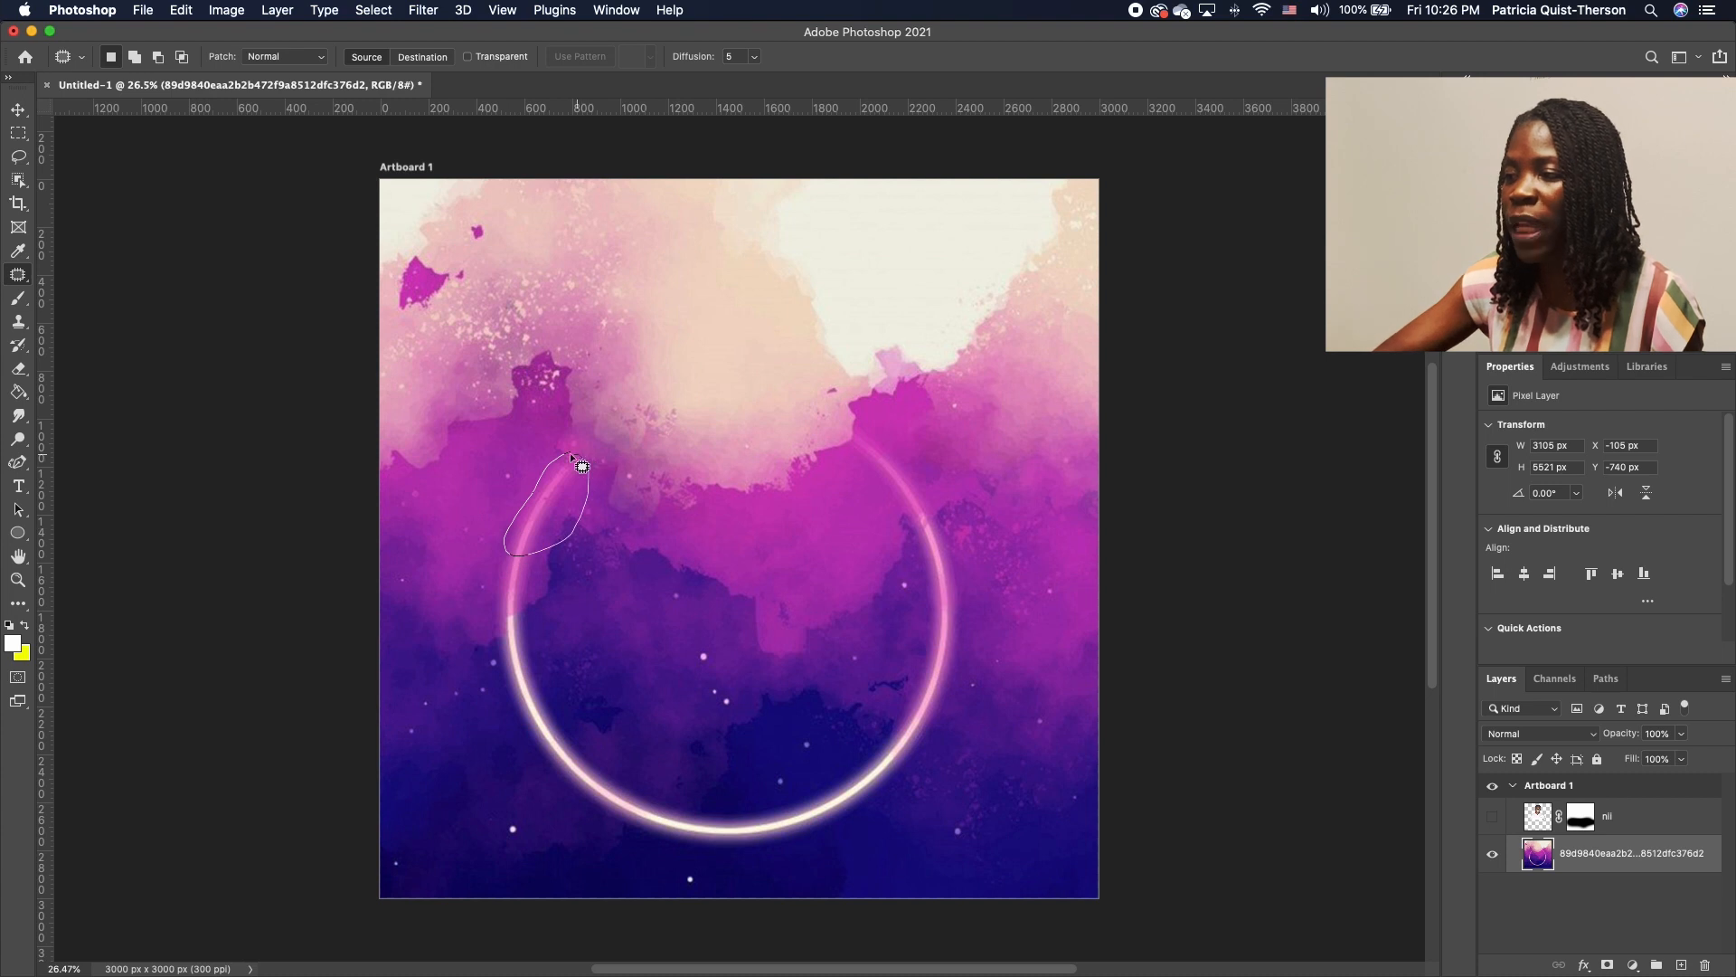
Patch out the ring's top, left and lower-left segments with nearby watercolour
drag(572, 457, 569, 454)
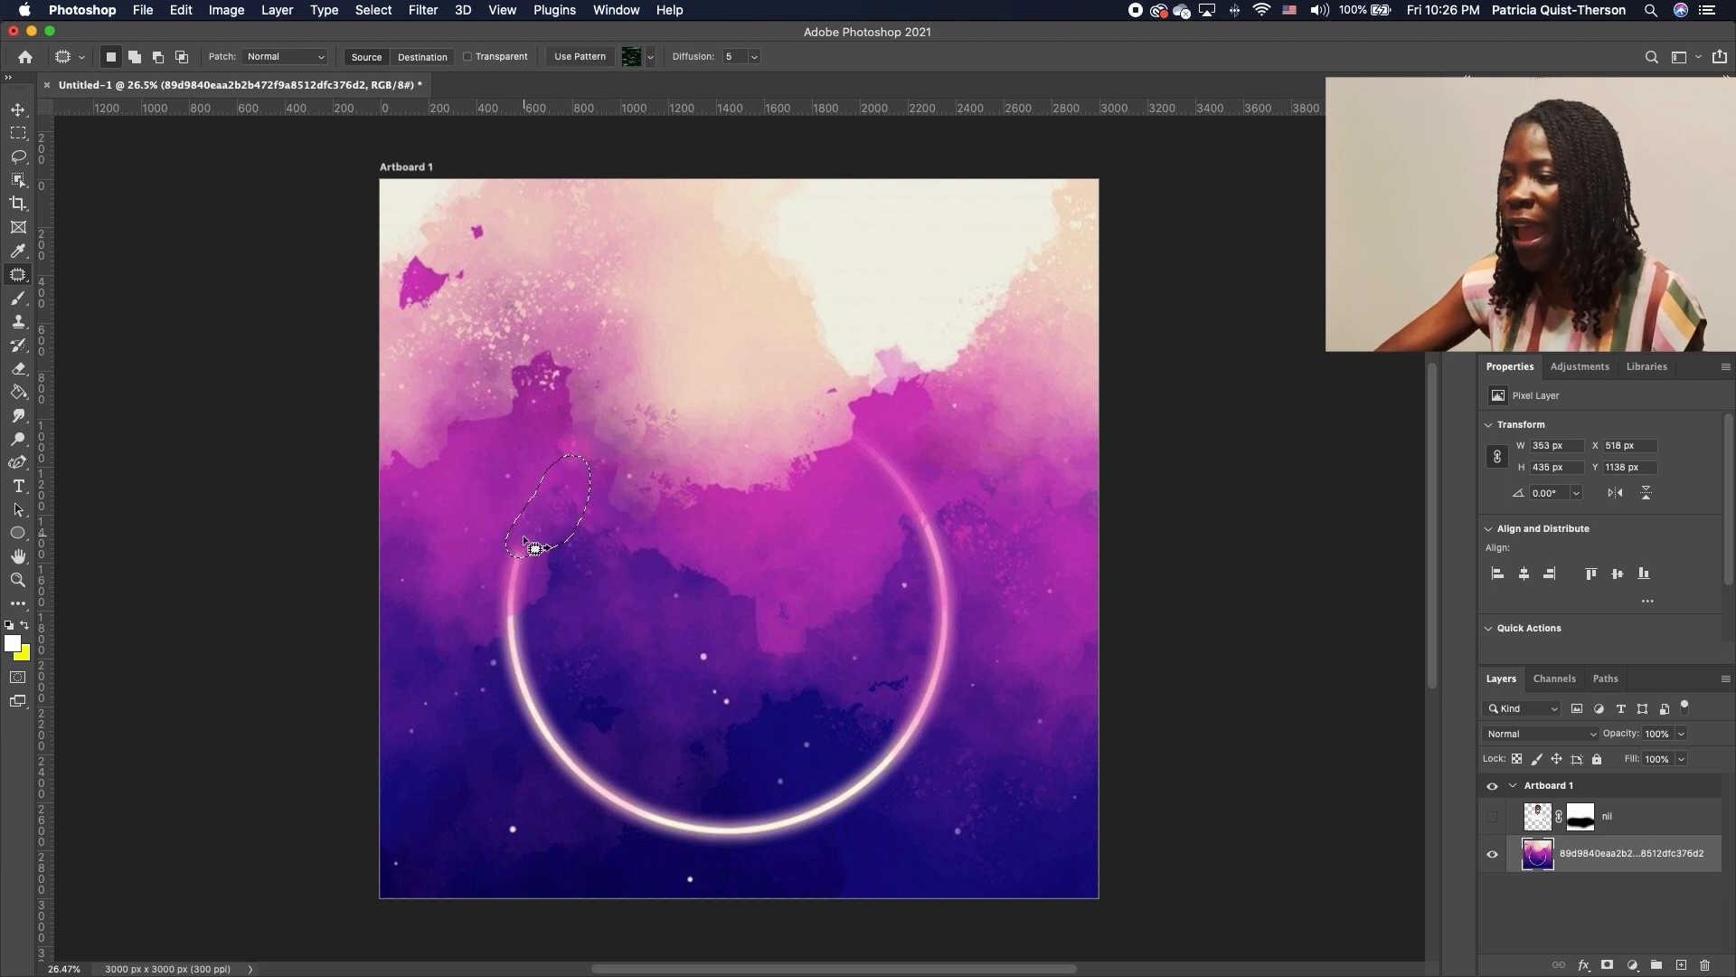
mouse_move(533, 548)
mouse_down()
mouse_move(483, 716)
mouse_move(517, 521)
mouse_move(484, 644)
mouse_move(511, 726)
mouse_move(551, 644)
mouse_move(534, 533)
mouse_up()
key(ctrl+d)
drag(508, 631, 614, 636)
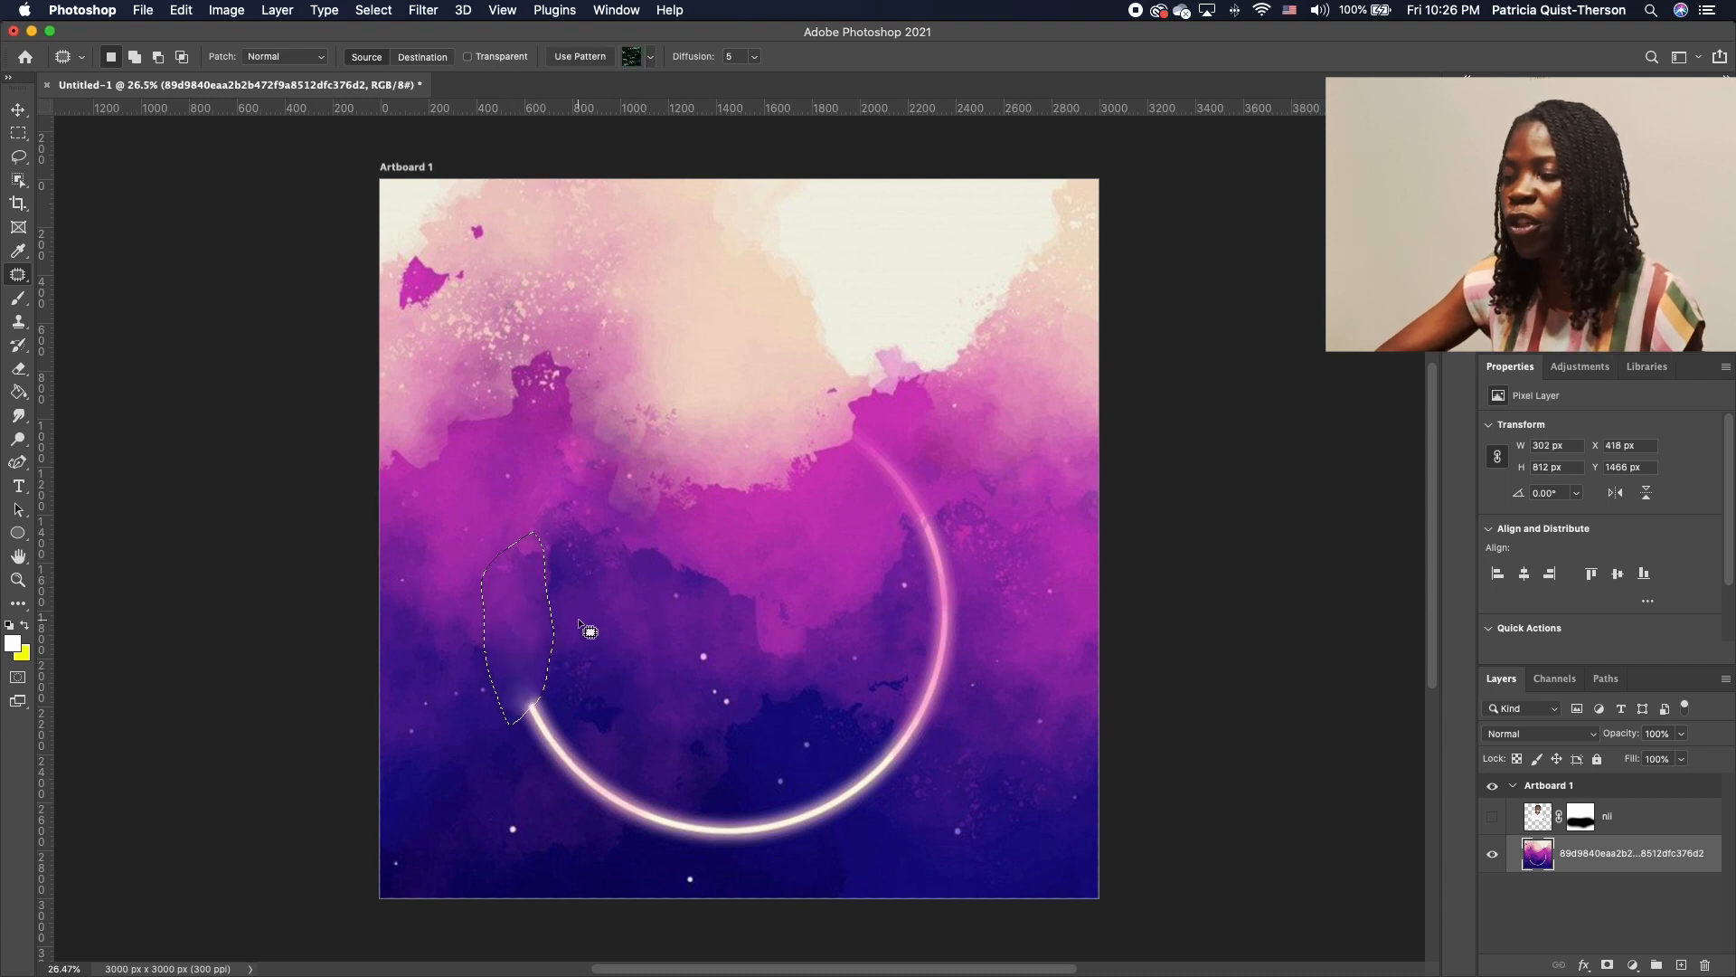
key(super+d)
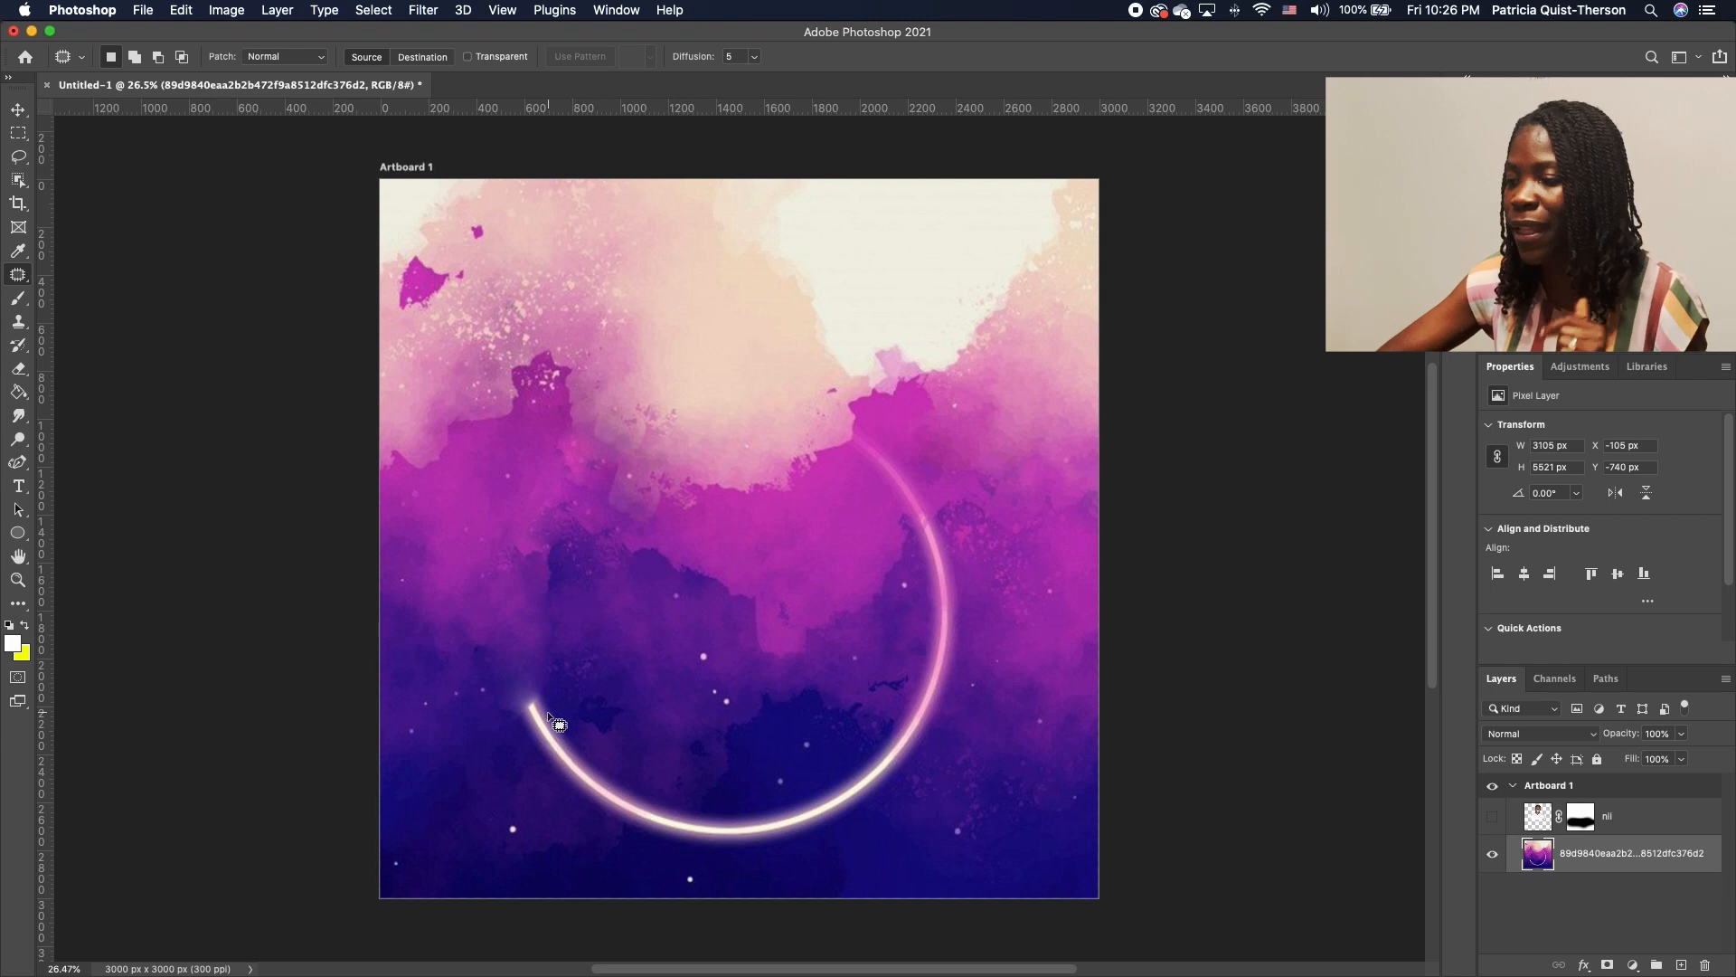
mouse_move(568, 689)
mouse_down()
mouse_move(520, 703)
mouse_move(524, 749)
mouse_move(586, 838)
mouse_move(620, 824)
mouse_move(603, 732)
mouse_move(559, 681)
mouse_up()
drag(576, 758, 628, 715)
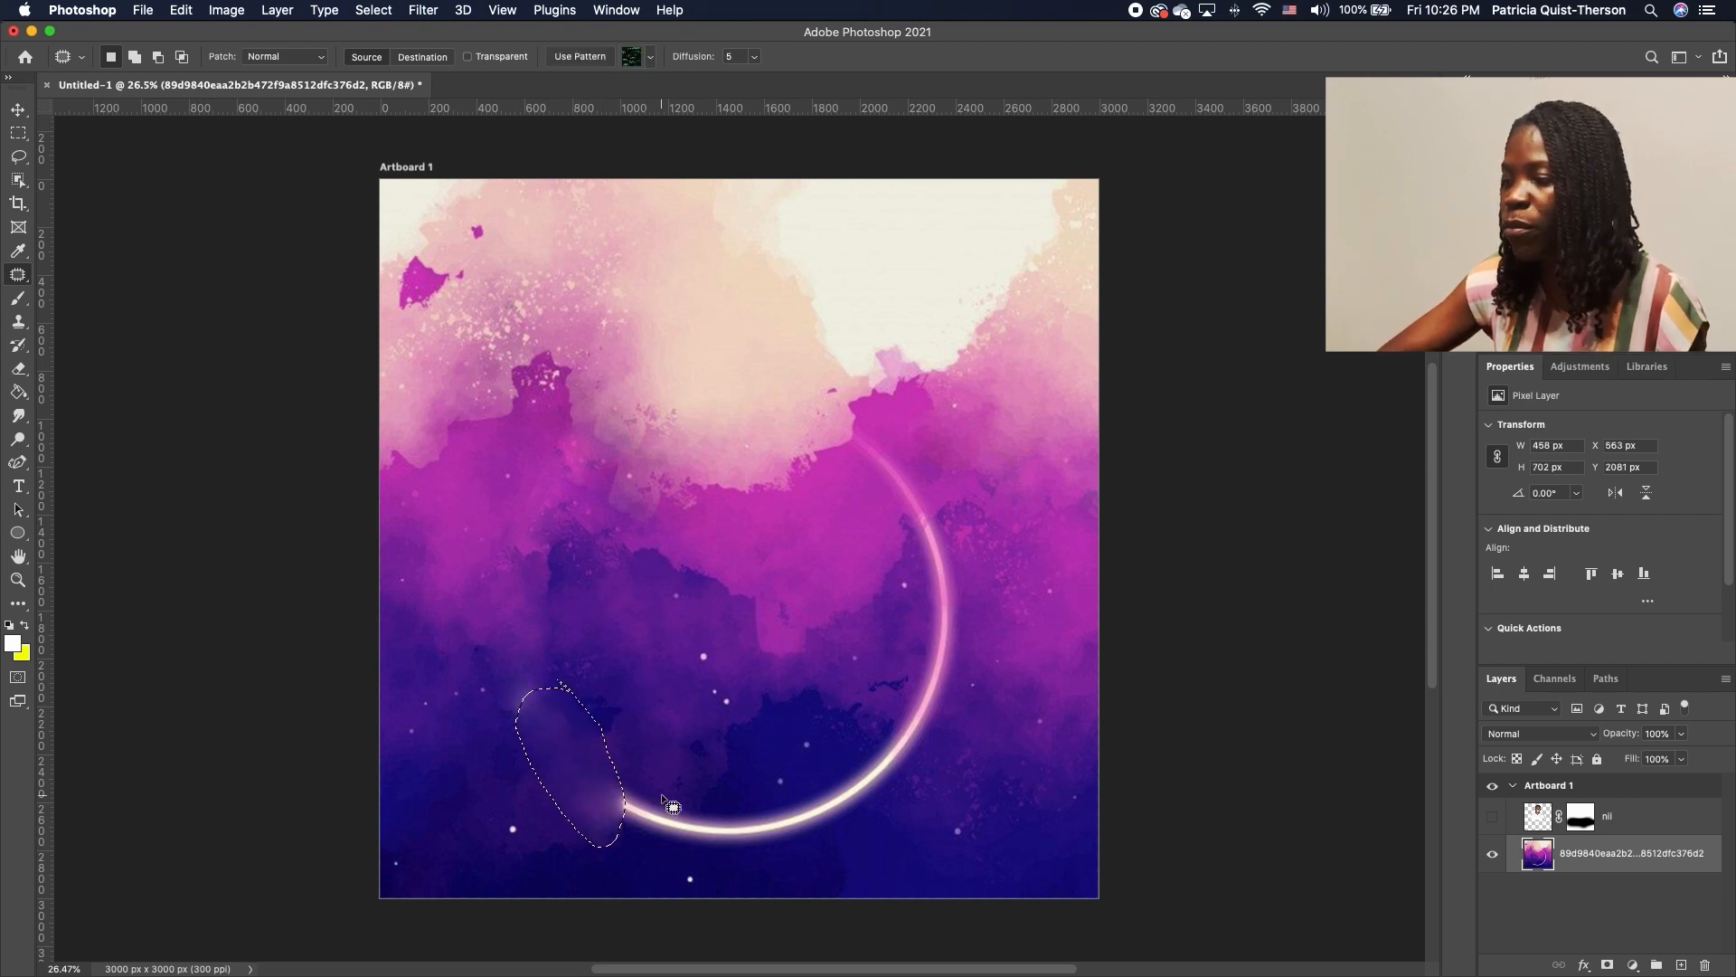
key(super+d)
mouse_move(659, 770)
mouse_down()
mouse_move(579, 806)
mouse_move(640, 854)
mouse_move(731, 871)
mouse_move(746, 840)
mouse_move(631, 769)
mouse_move(660, 670)
mouse_up()
key(super+d)
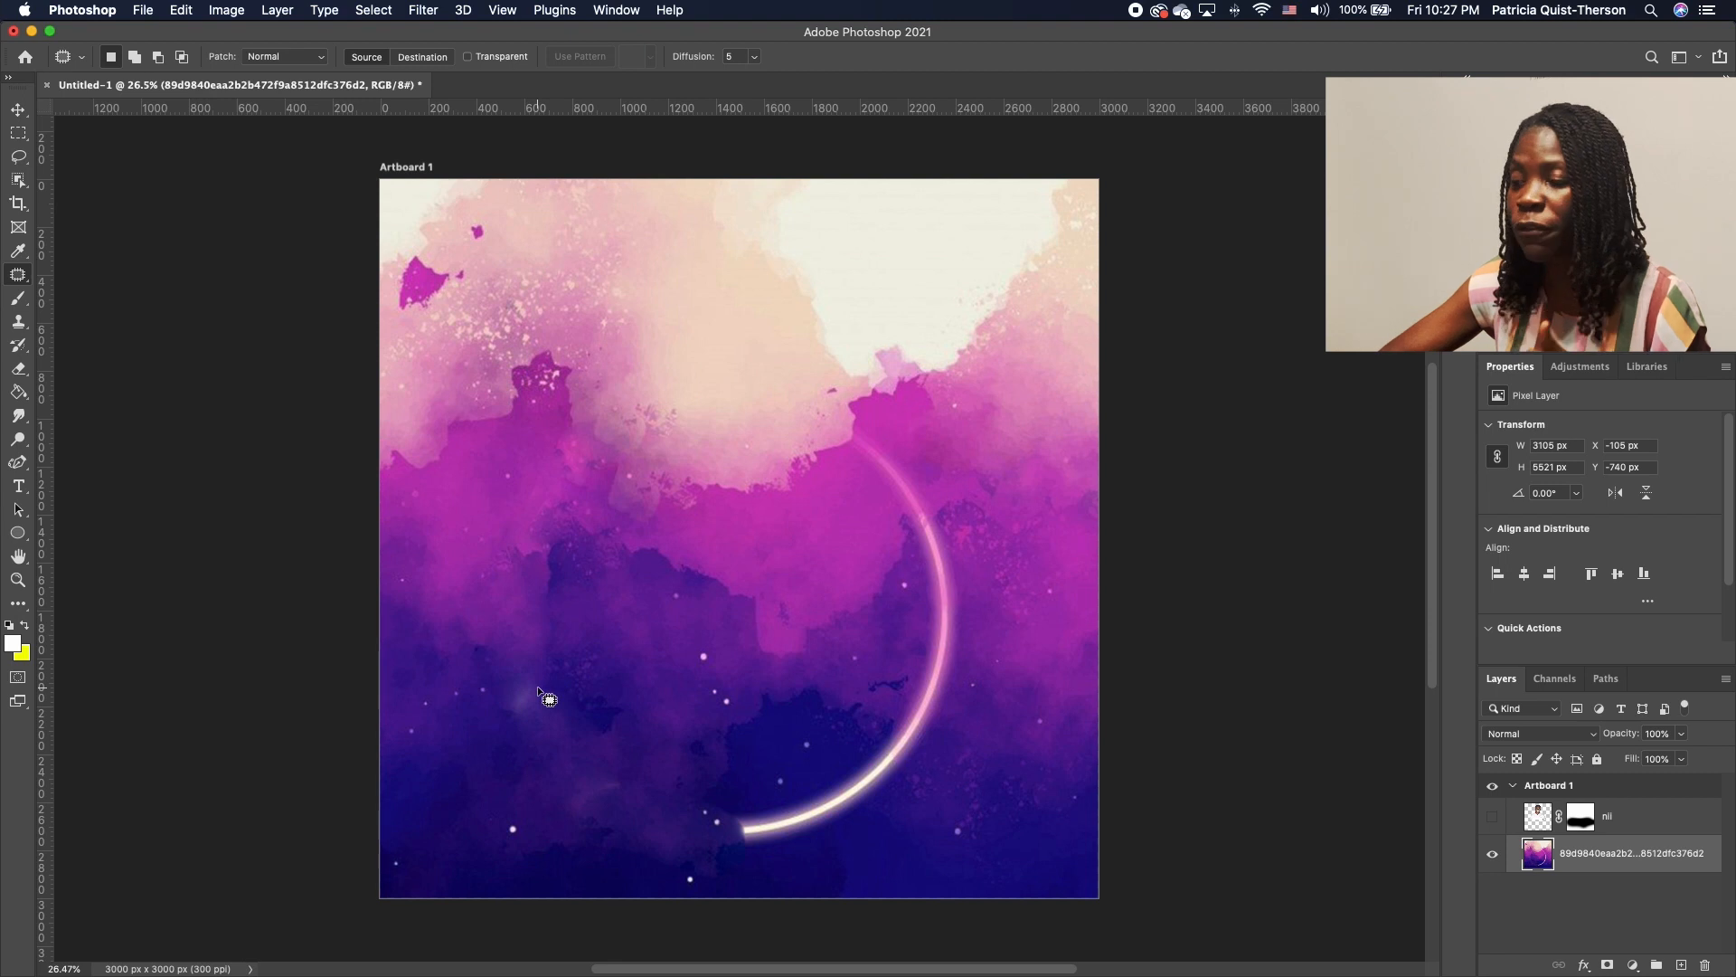
Patch away the pale smudge, the ring's lower tip, and the leftover glowing streak
mouse_move(519, 663)
mouse_down()
mouse_move(496, 729)
mouse_move(545, 729)
mouse_move(553, 684)
mouse_move(528, 669)
mouse_move(552, 703)
mouse_up()
mouse_move(757, 780)
mouse_down()
mouse_move(719, 816)
mouse_move(735, 867)
mouse_move(860, 855)
mouse_move(832, 769)
mouse_move(646, 789)
mouse_up()
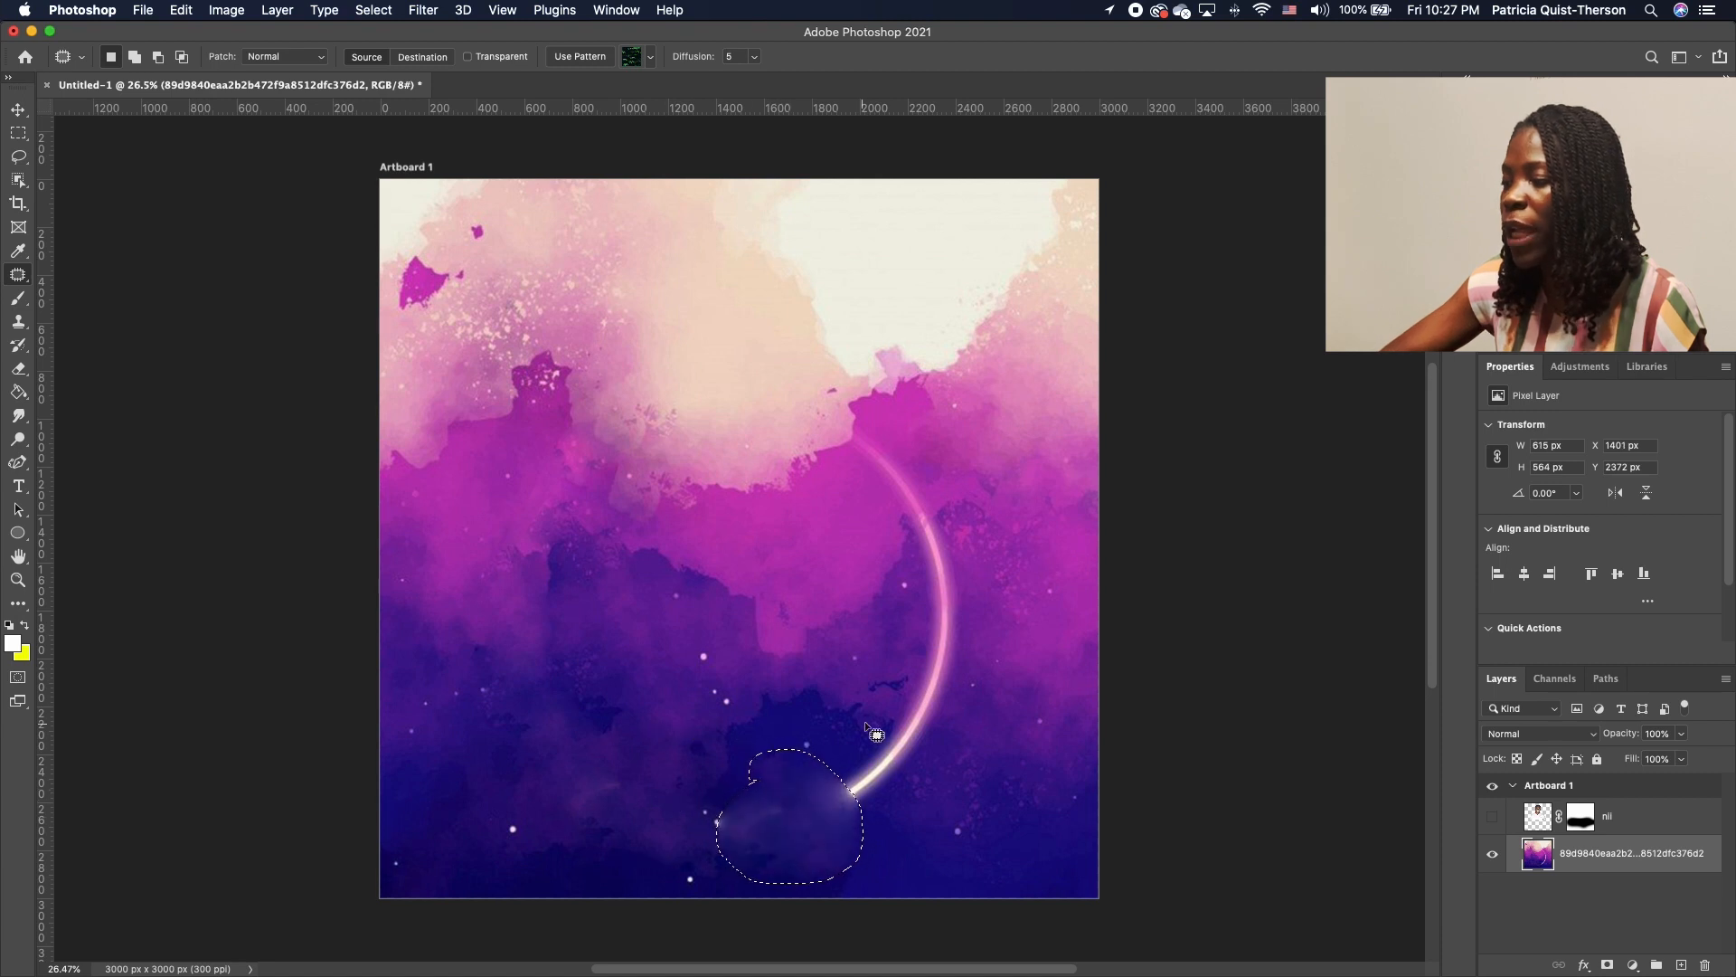
mouse_move(872, 718)
mouse_down()
mouse_move(818, 767)
mouse_move(866, 825)
mouse_move(948, 768)
mouse_move(864, 711)
mouse_up()
drag(883, 778, 718, 736)
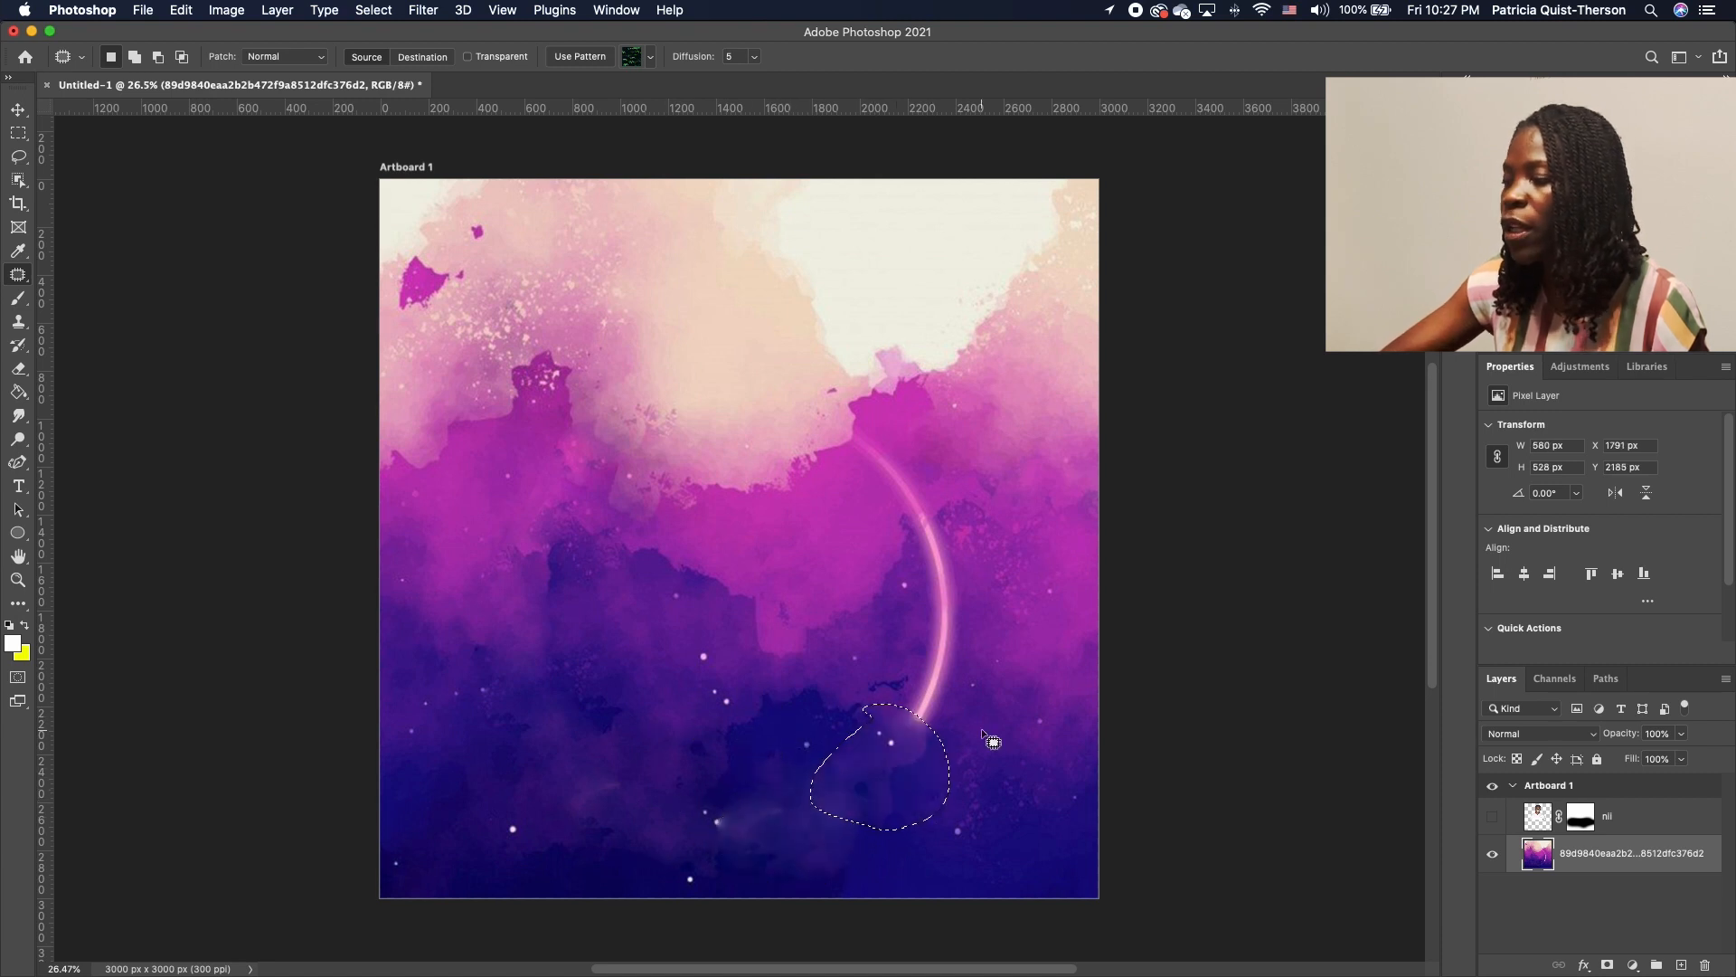
drag(984, 683, 977, 623)
drag(953, 710, 811, 654)
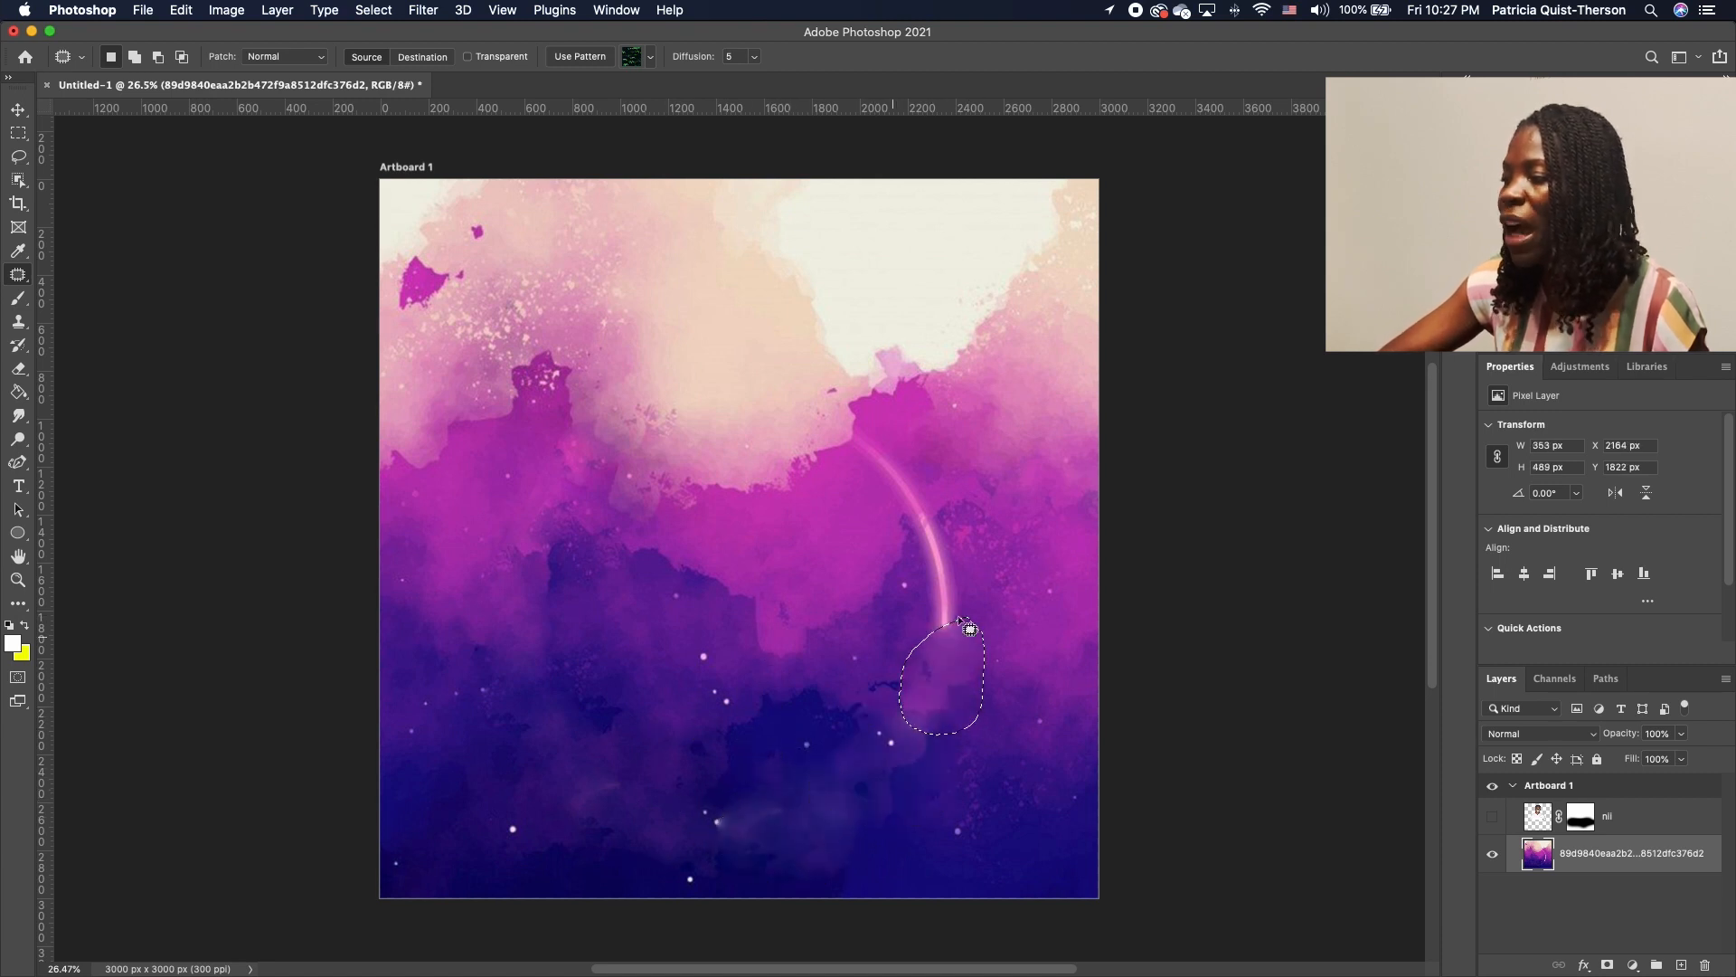
drag(948, 504, 914, 625)
drag(965, 505, 948, 501)
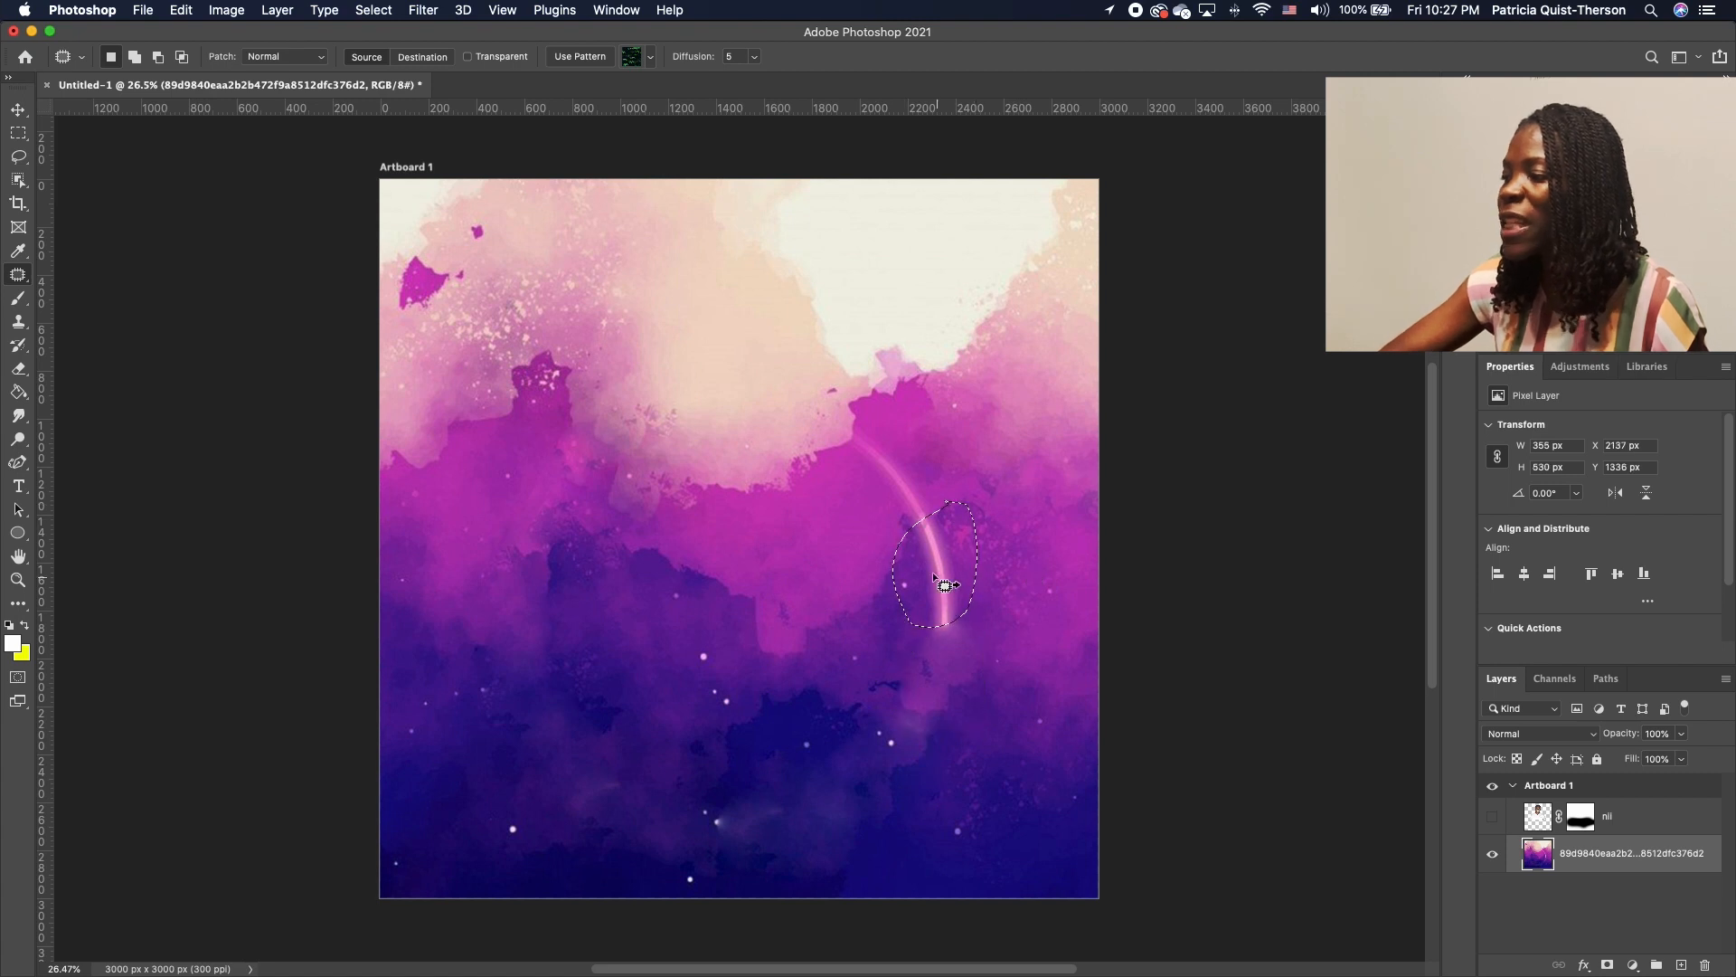
drag(932, 576, 842, 627)
mouse_move(1006, 589)
mouse_down()
mouse_move(894, 641)
mouse_move(984, 579)
mouse_move(791, 707)
mouse_up()
drag(901, 447, 894, 537)
drag(887, 462, 780, 572)
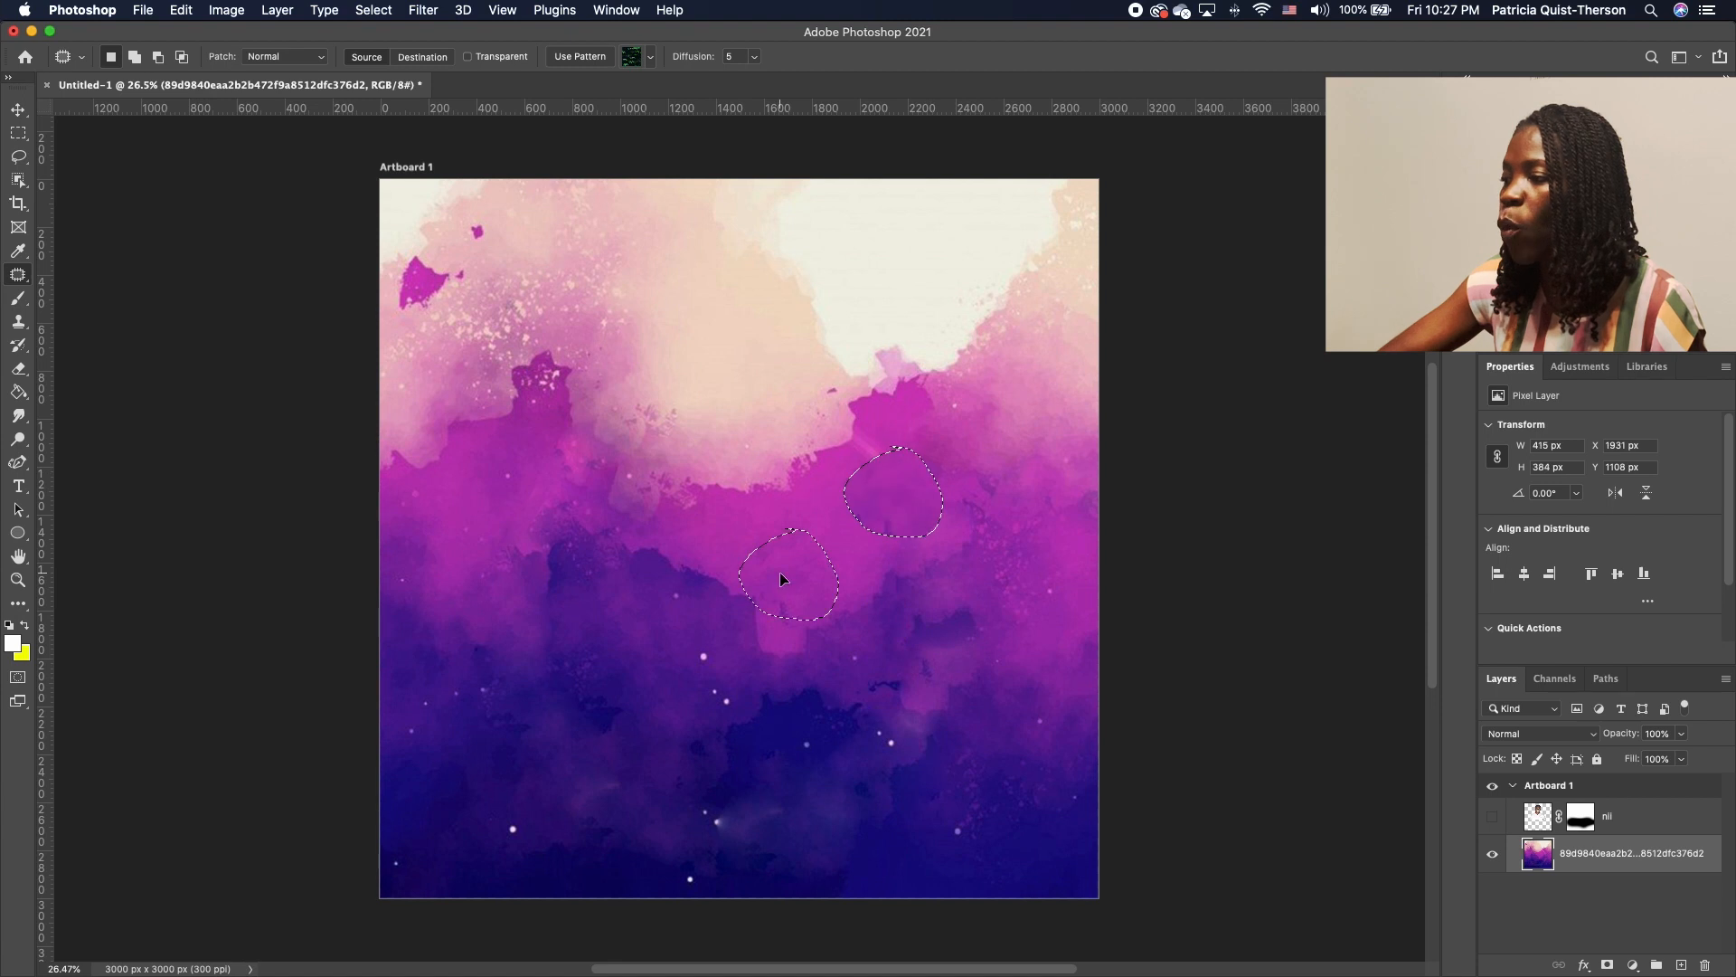
click(865, 417)
Patch out the last faint streak, show the nii portrait again, and switch to the Move tool
drag(879, 422, 849, 552)
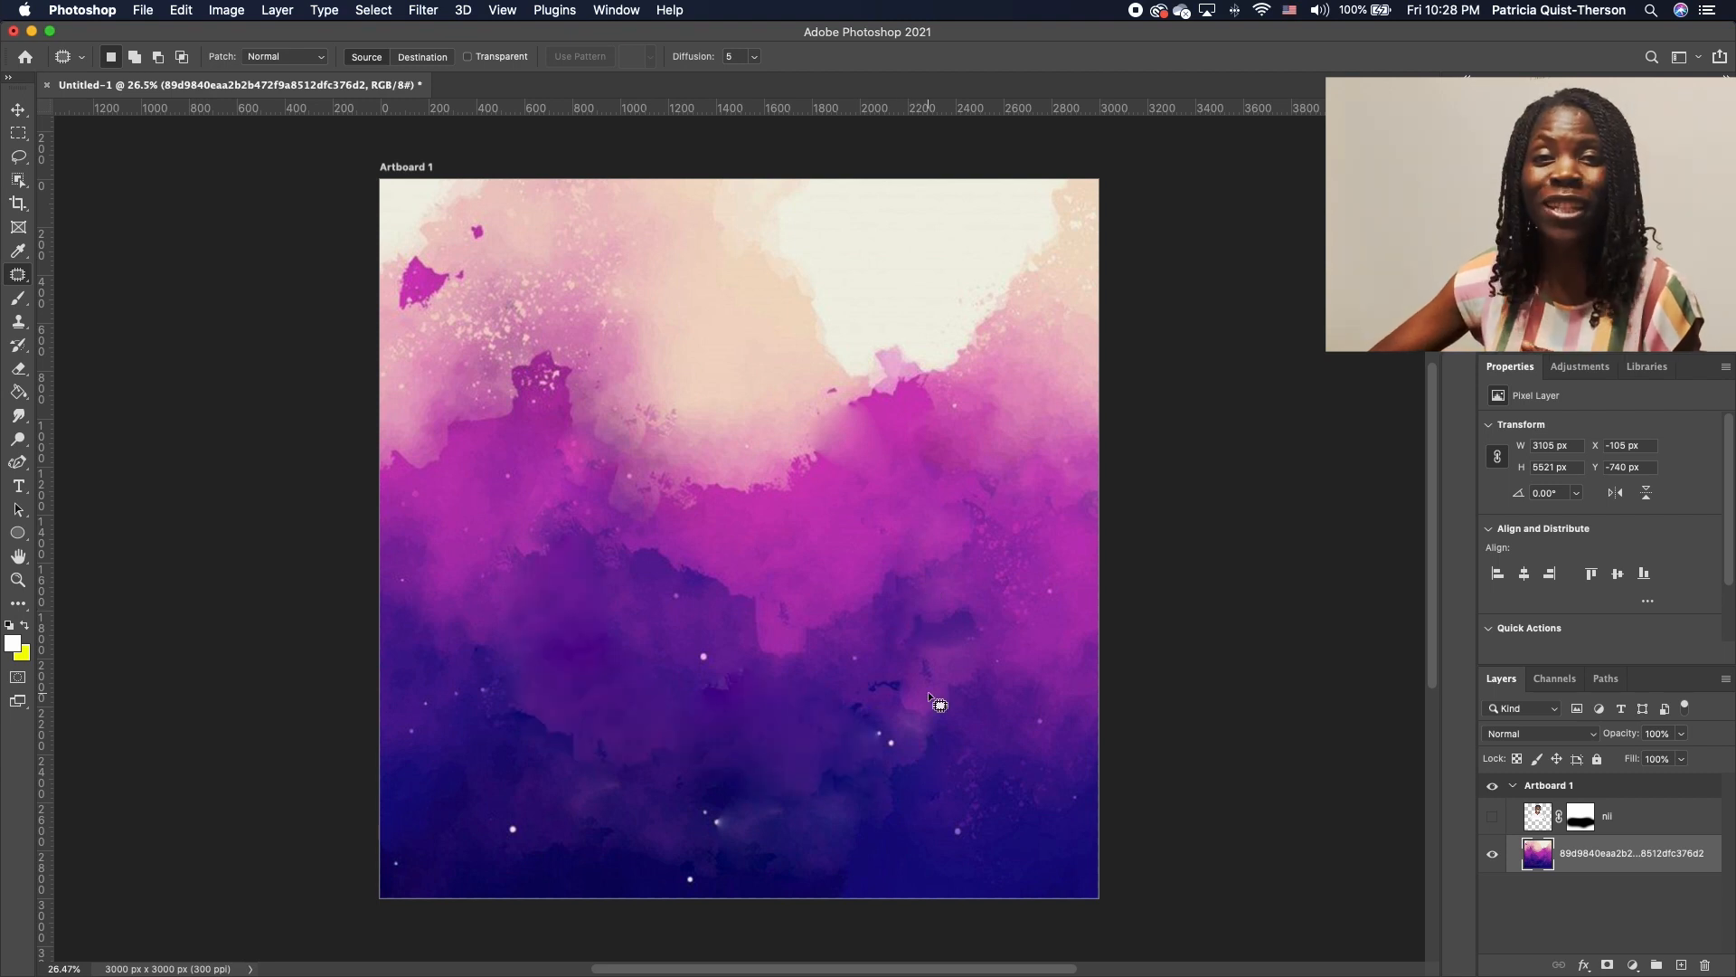
click(1492, 817)
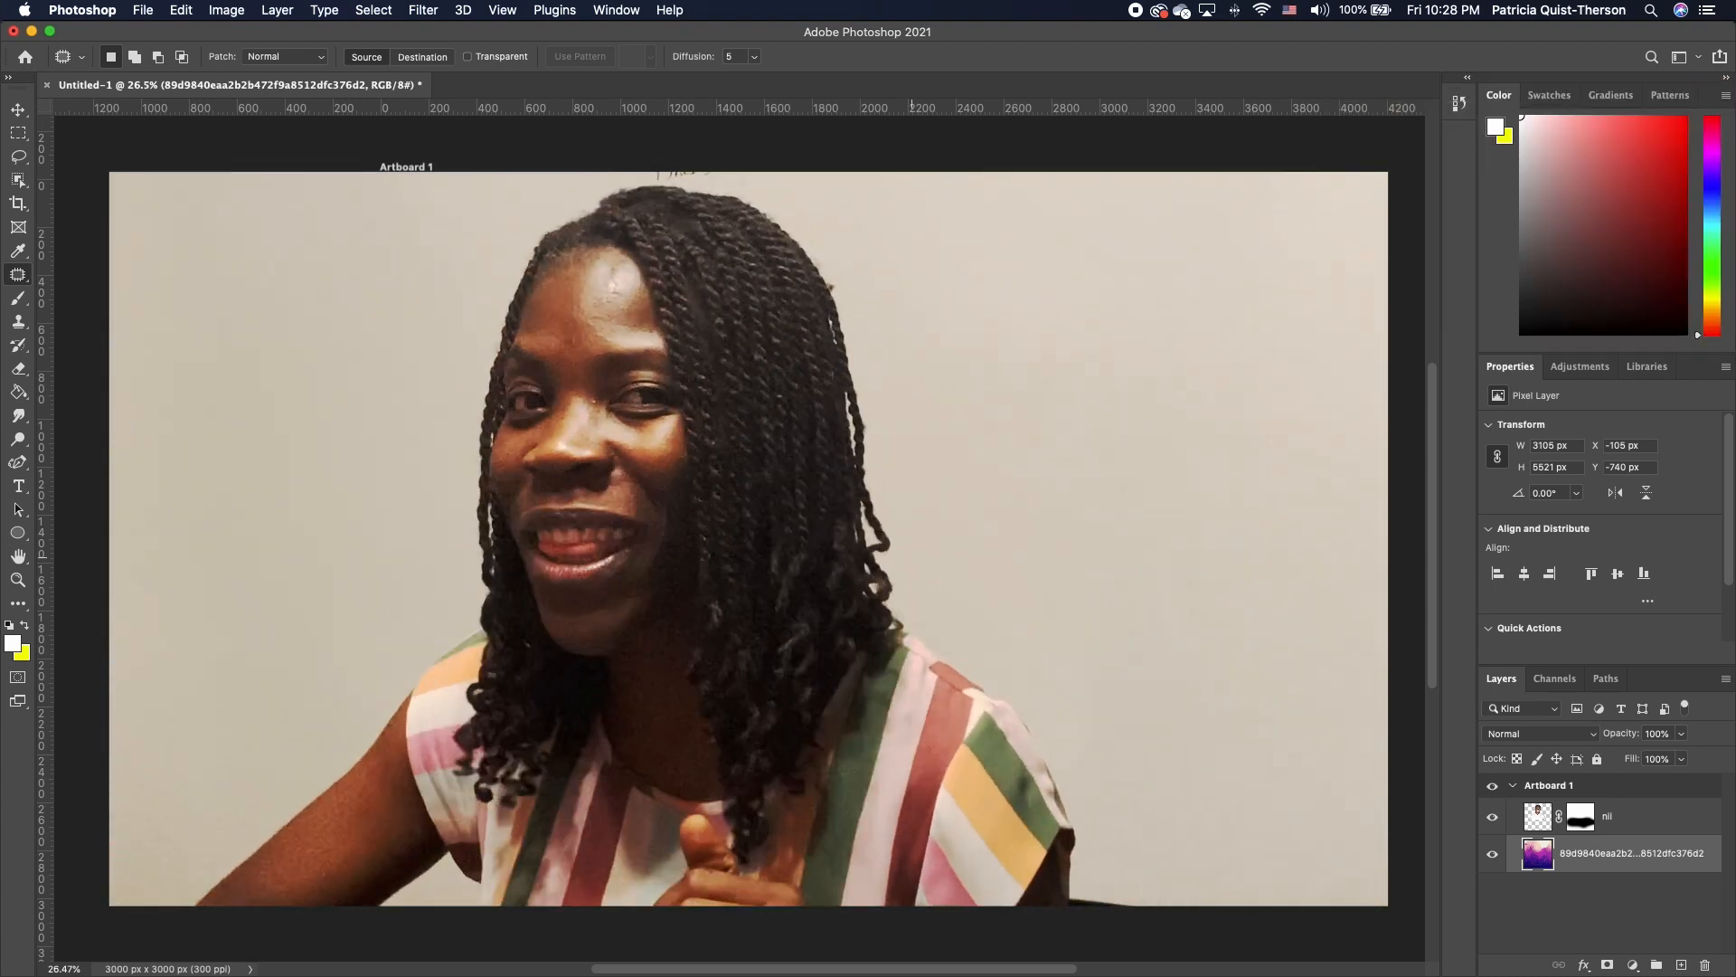
key(v)
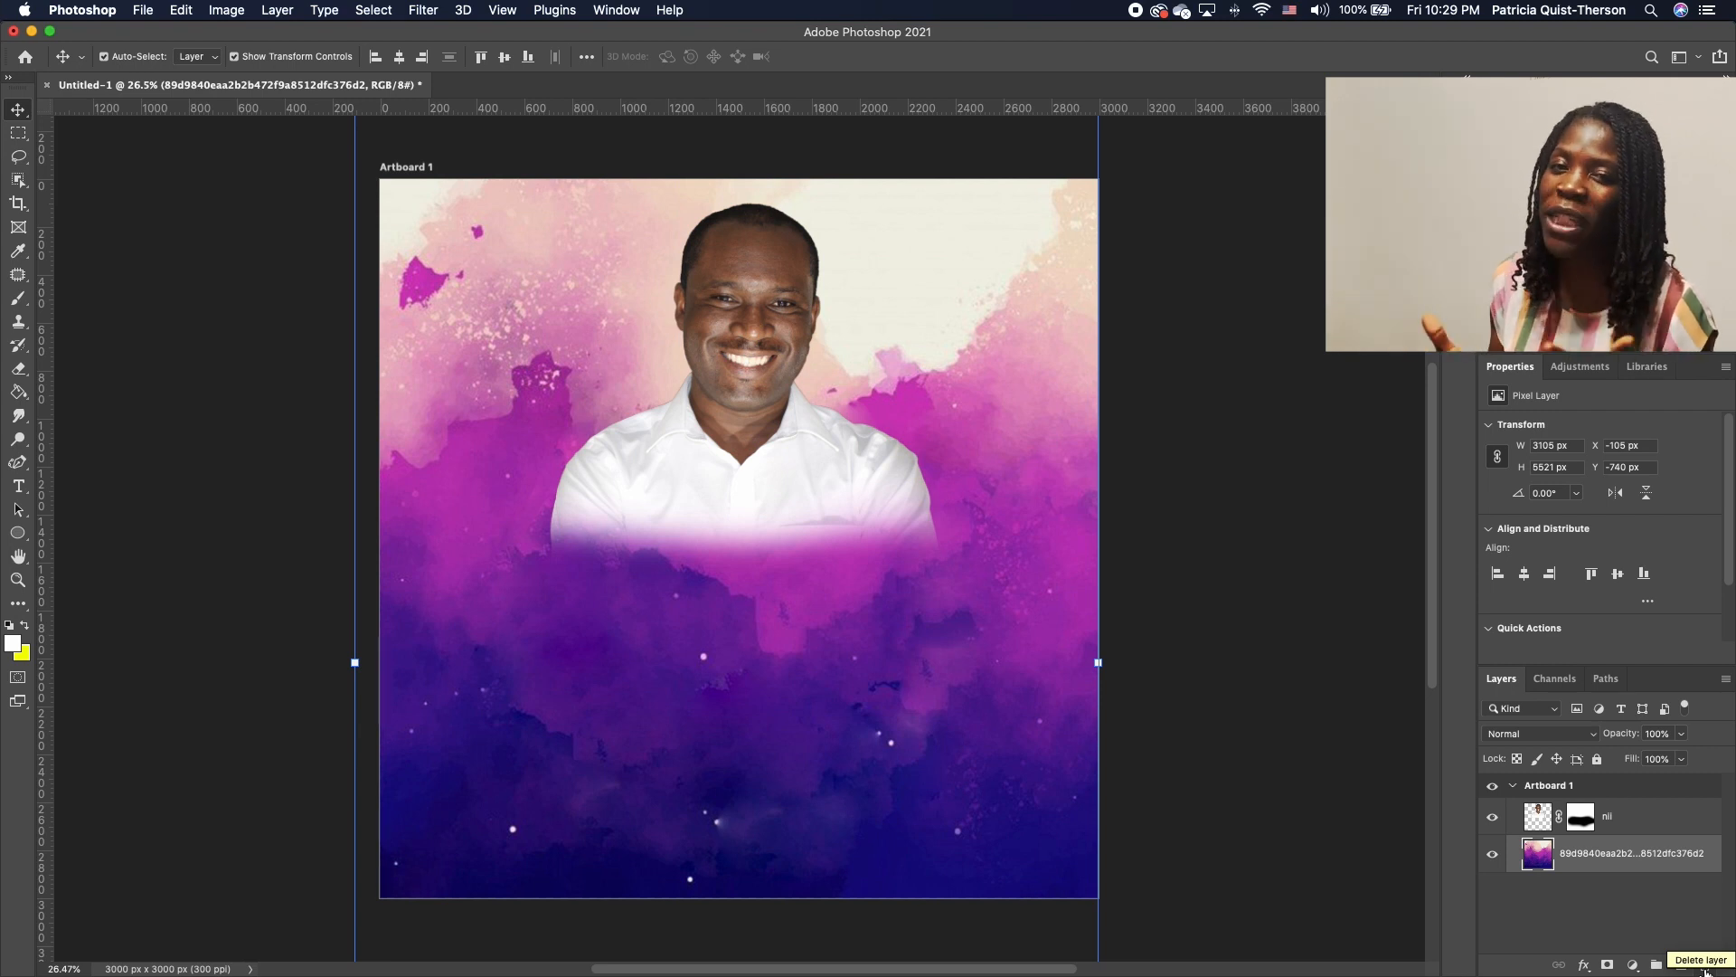
Add white 'Join US' text below the portrait and scale it up to 166.1 pt
click(18, 485)
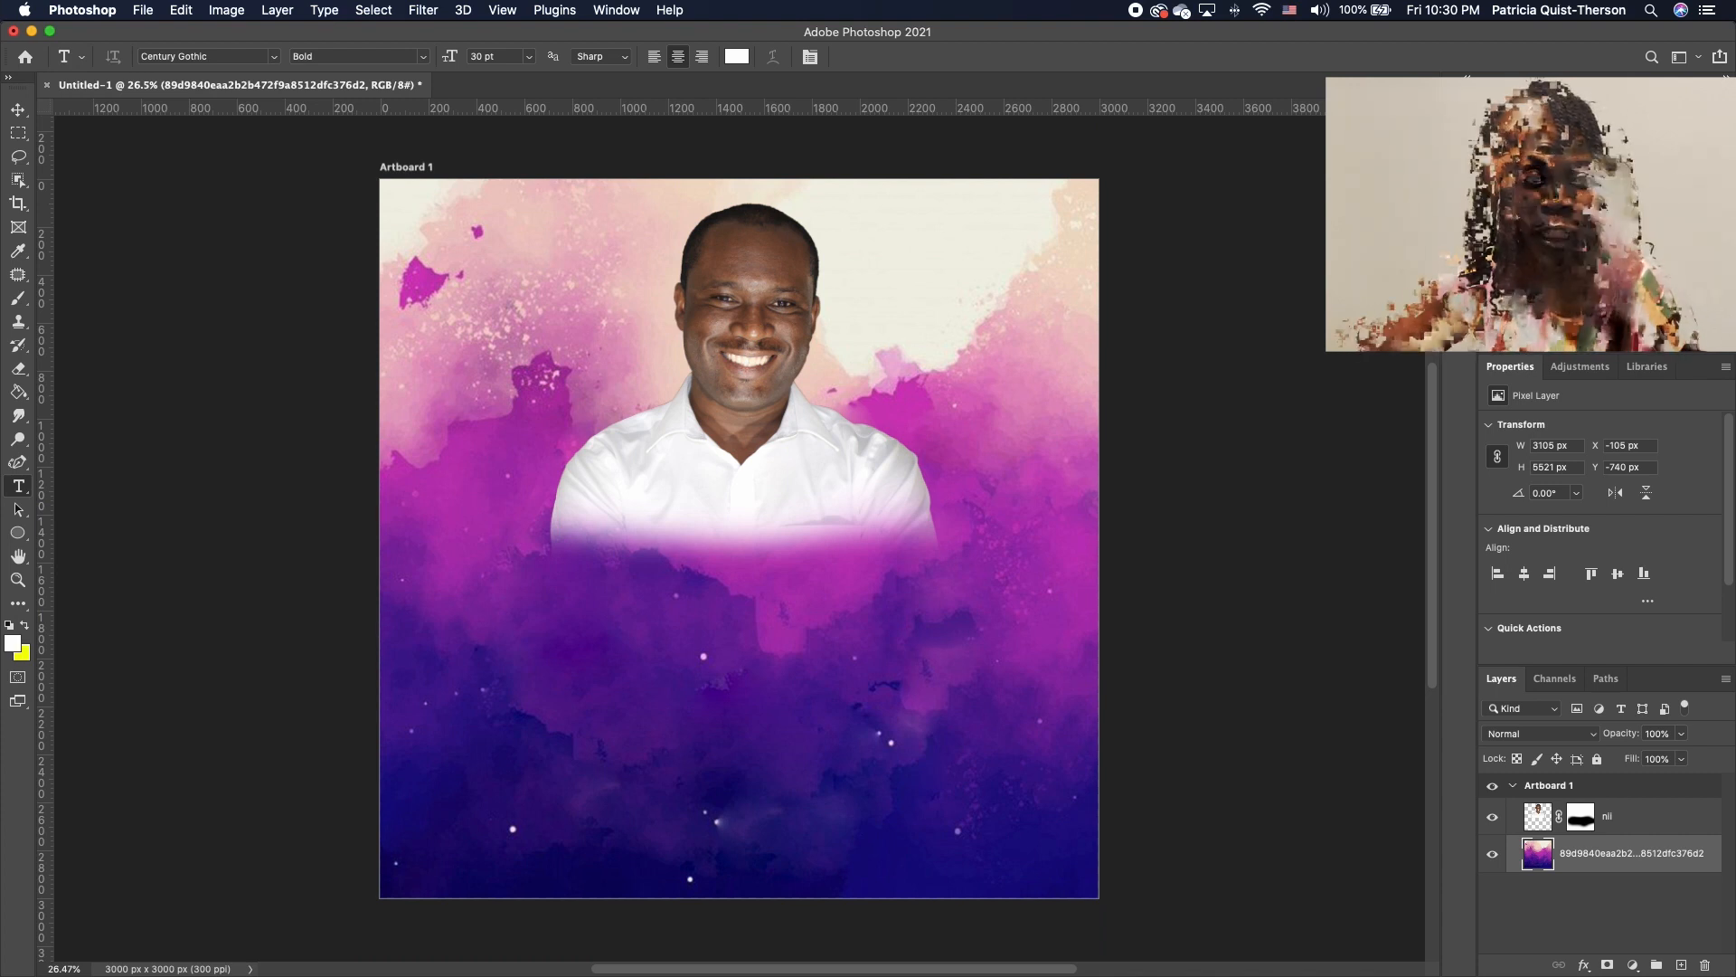
click(568, 681)
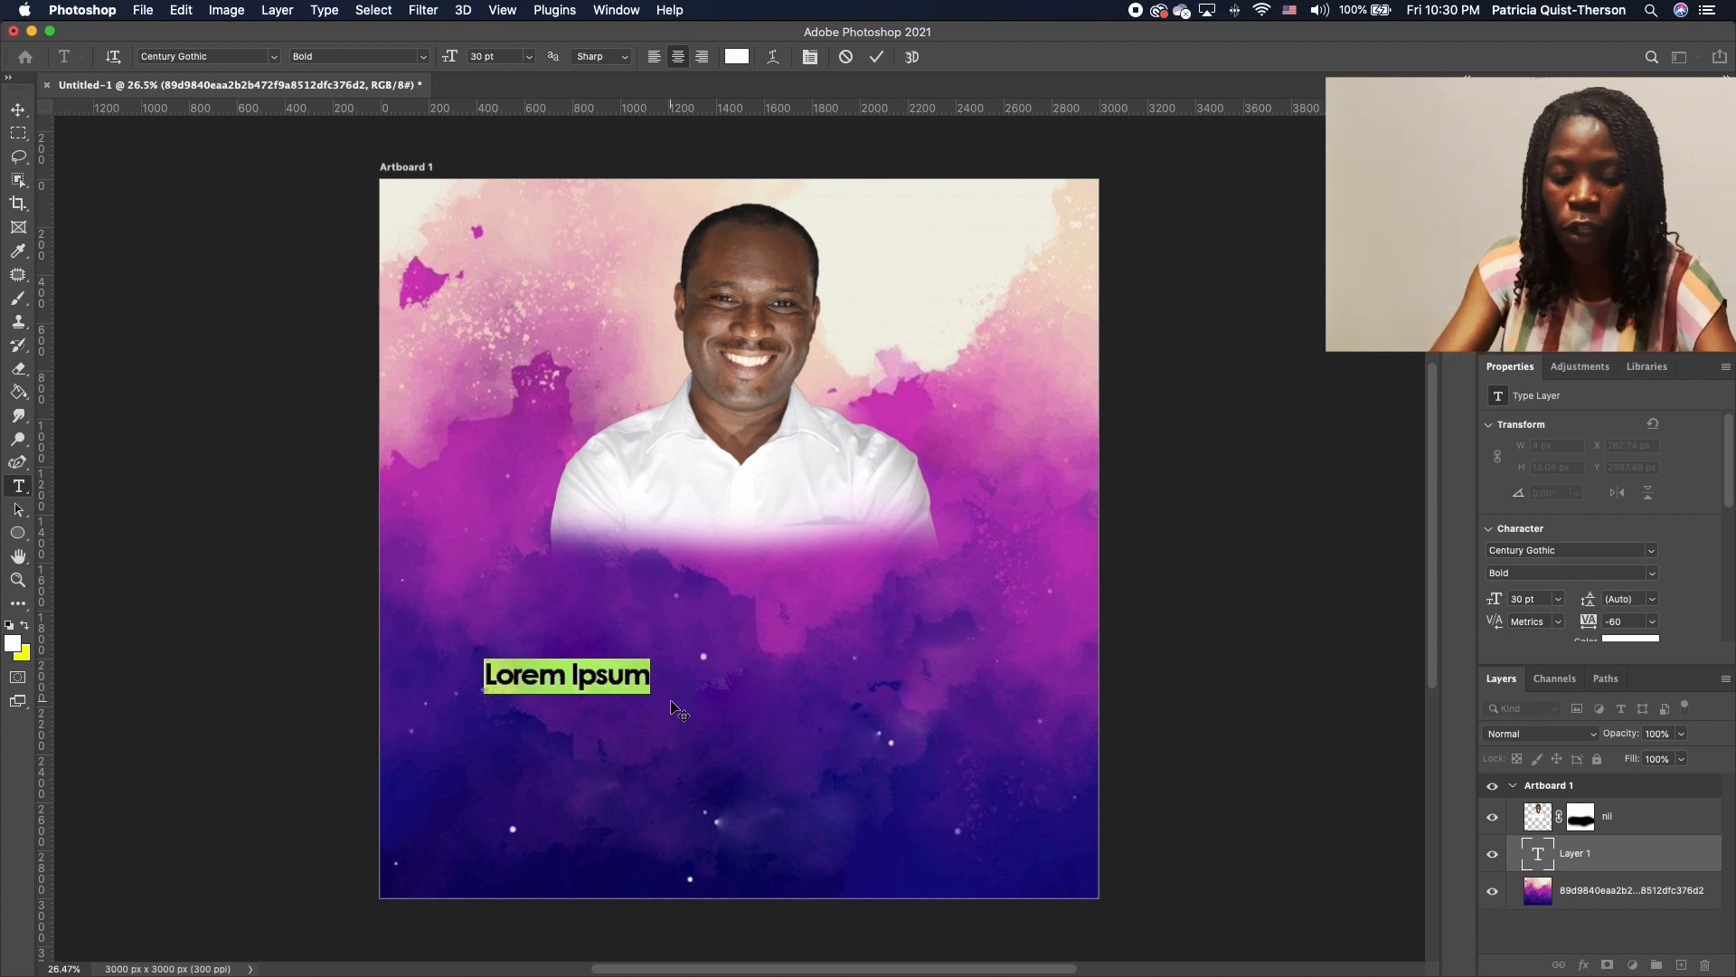
text(Join)
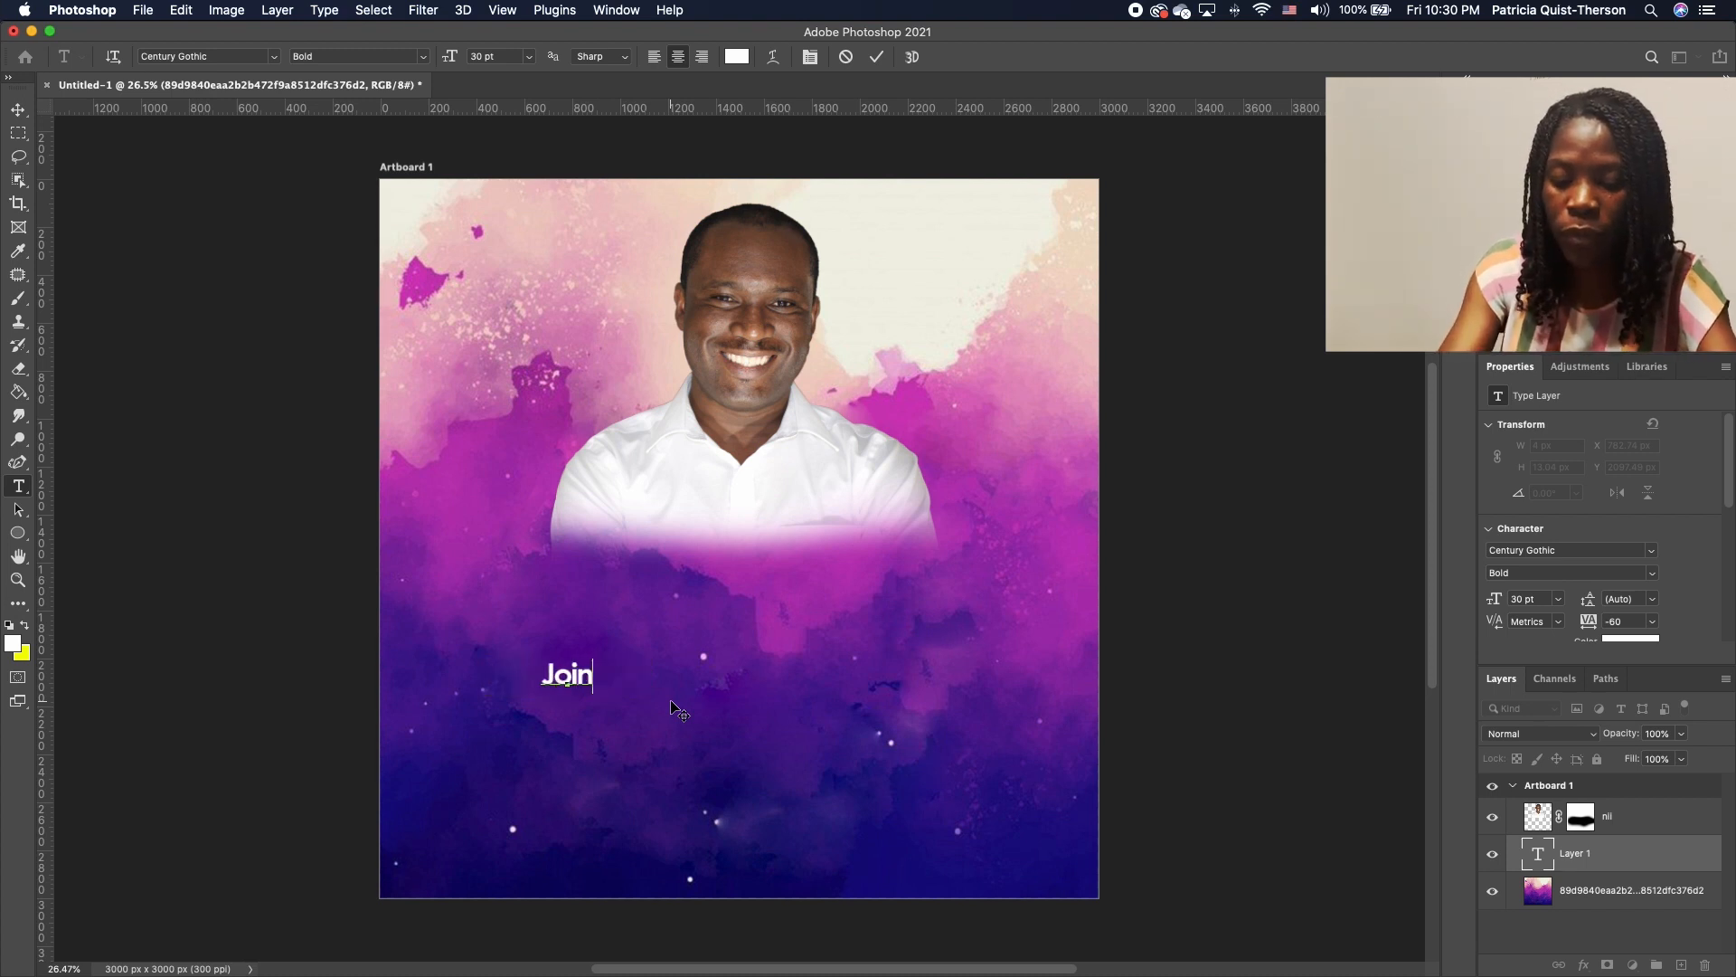
text( US)
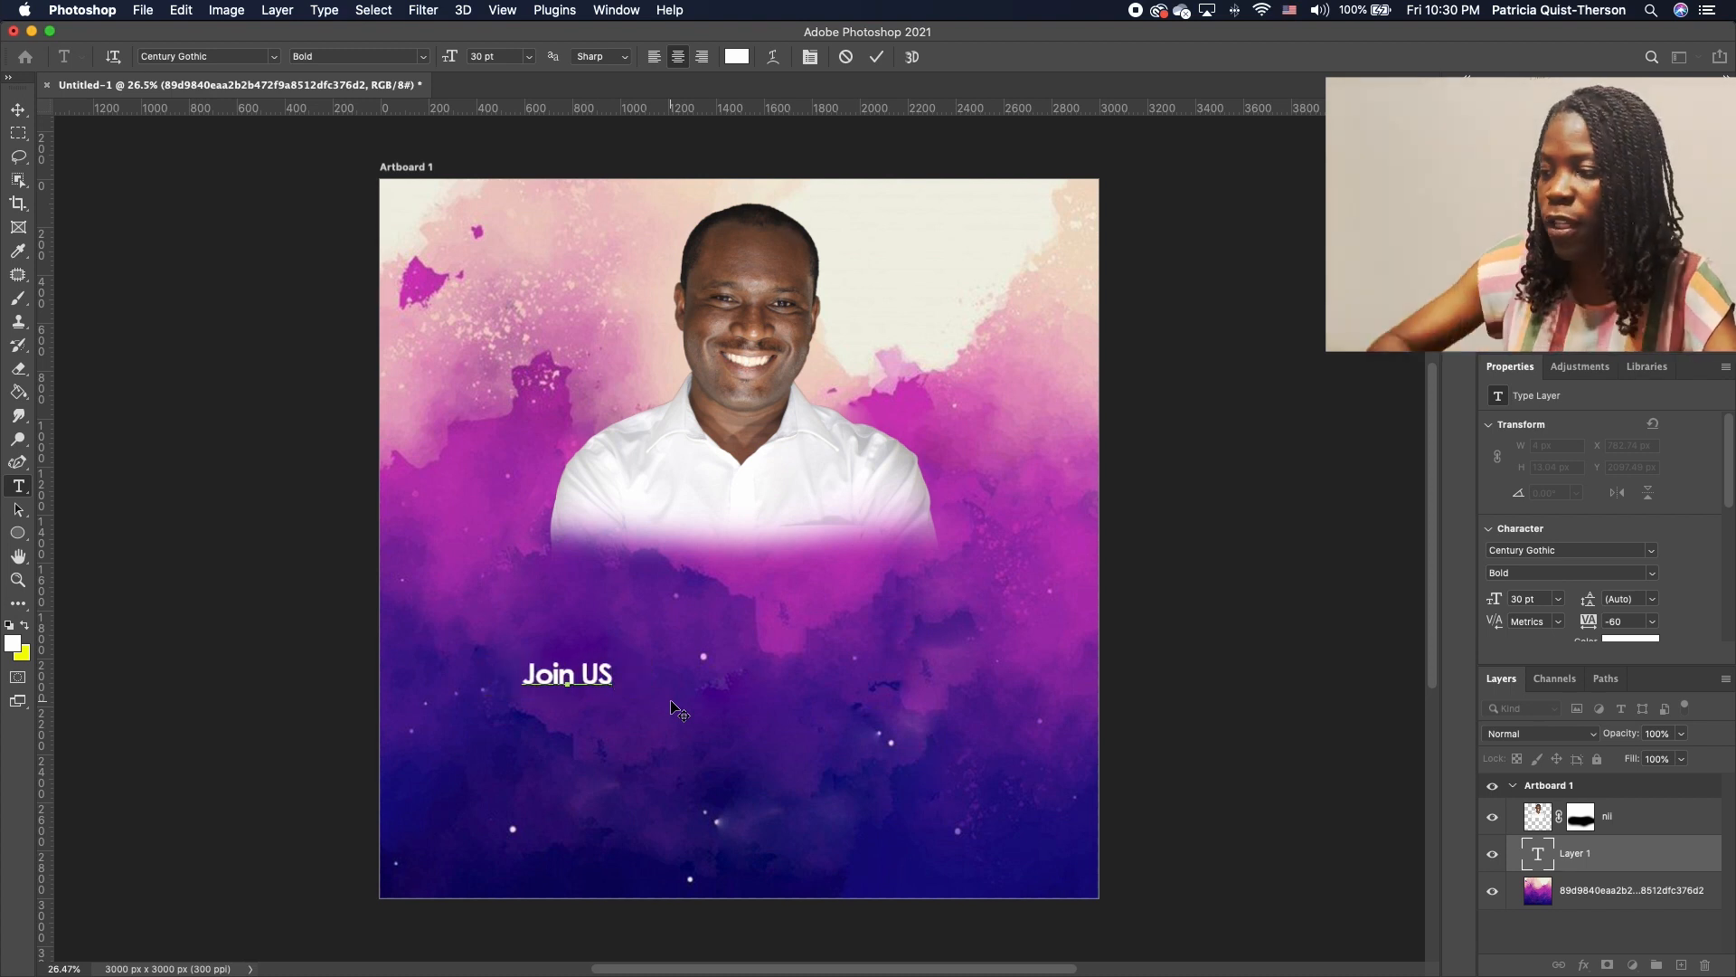
click(18, 109)
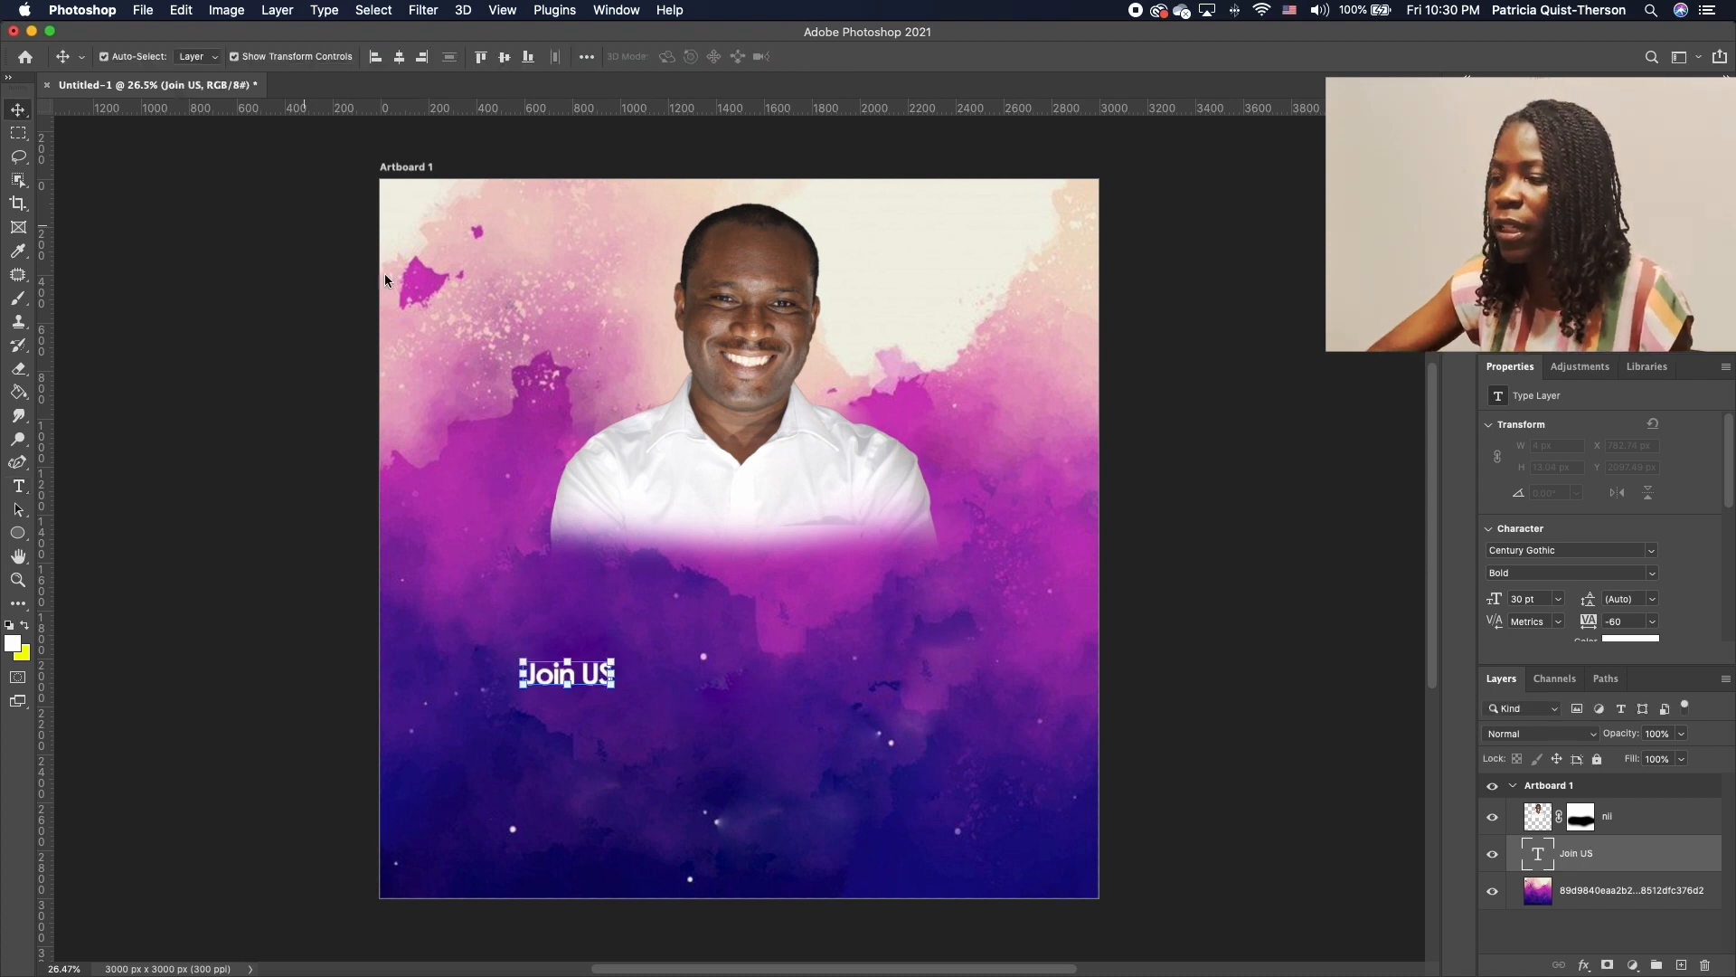
drag(614, 660, 1052, 518)
mouse_move(903, 641)
mouse_down()
mouse_move(857, 657)
mouse_move(887, 665)
mouse_up()
key(Return)
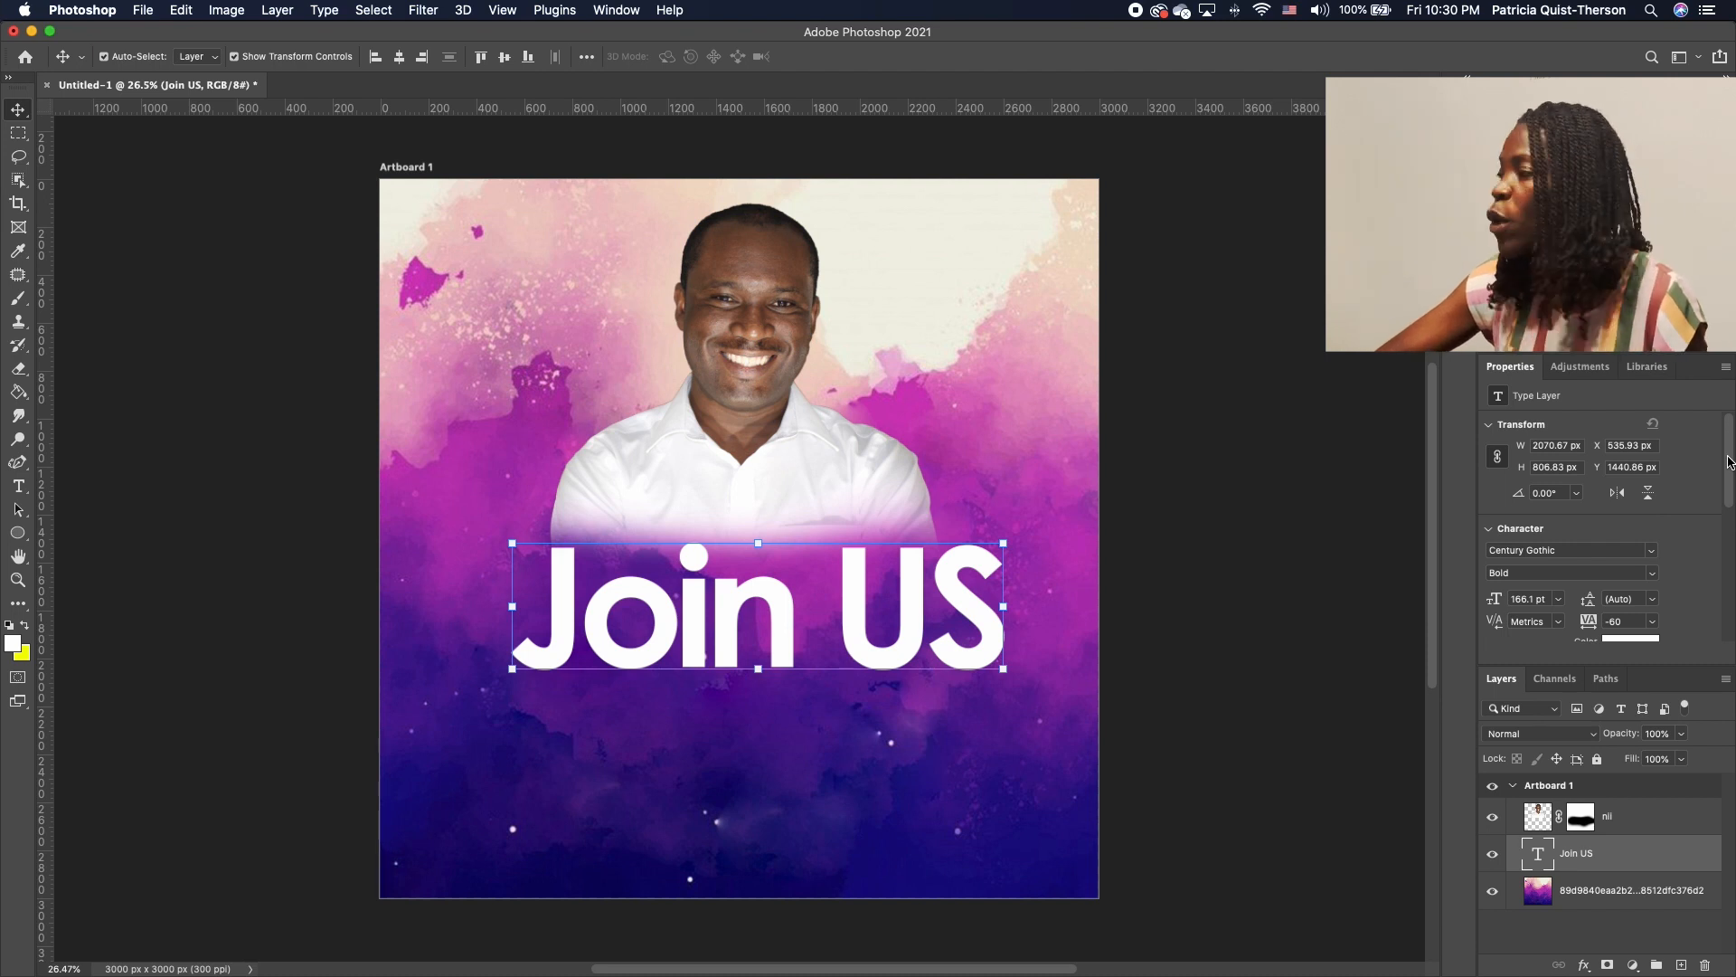
drag(1729, 461, 1721, 557)
Turn on All Caps so the heading reads JOIN US, and tighten its tracking to -100
click(1497, 588)
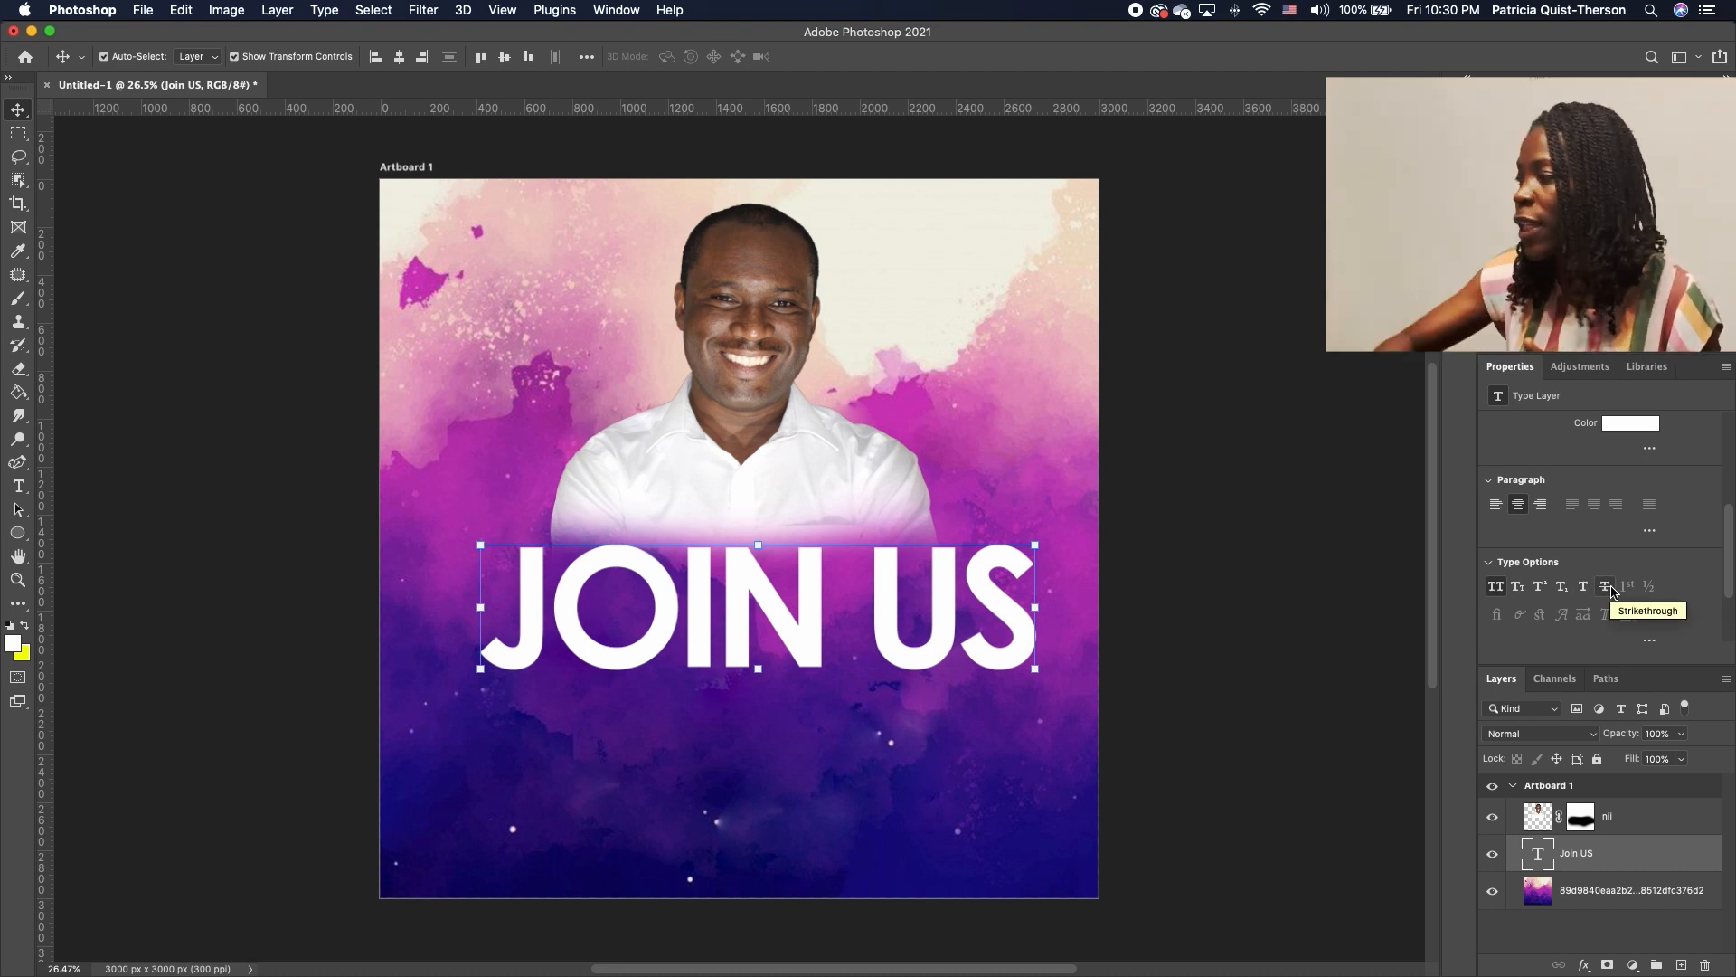
drag(1728, 543, 1729, 487)
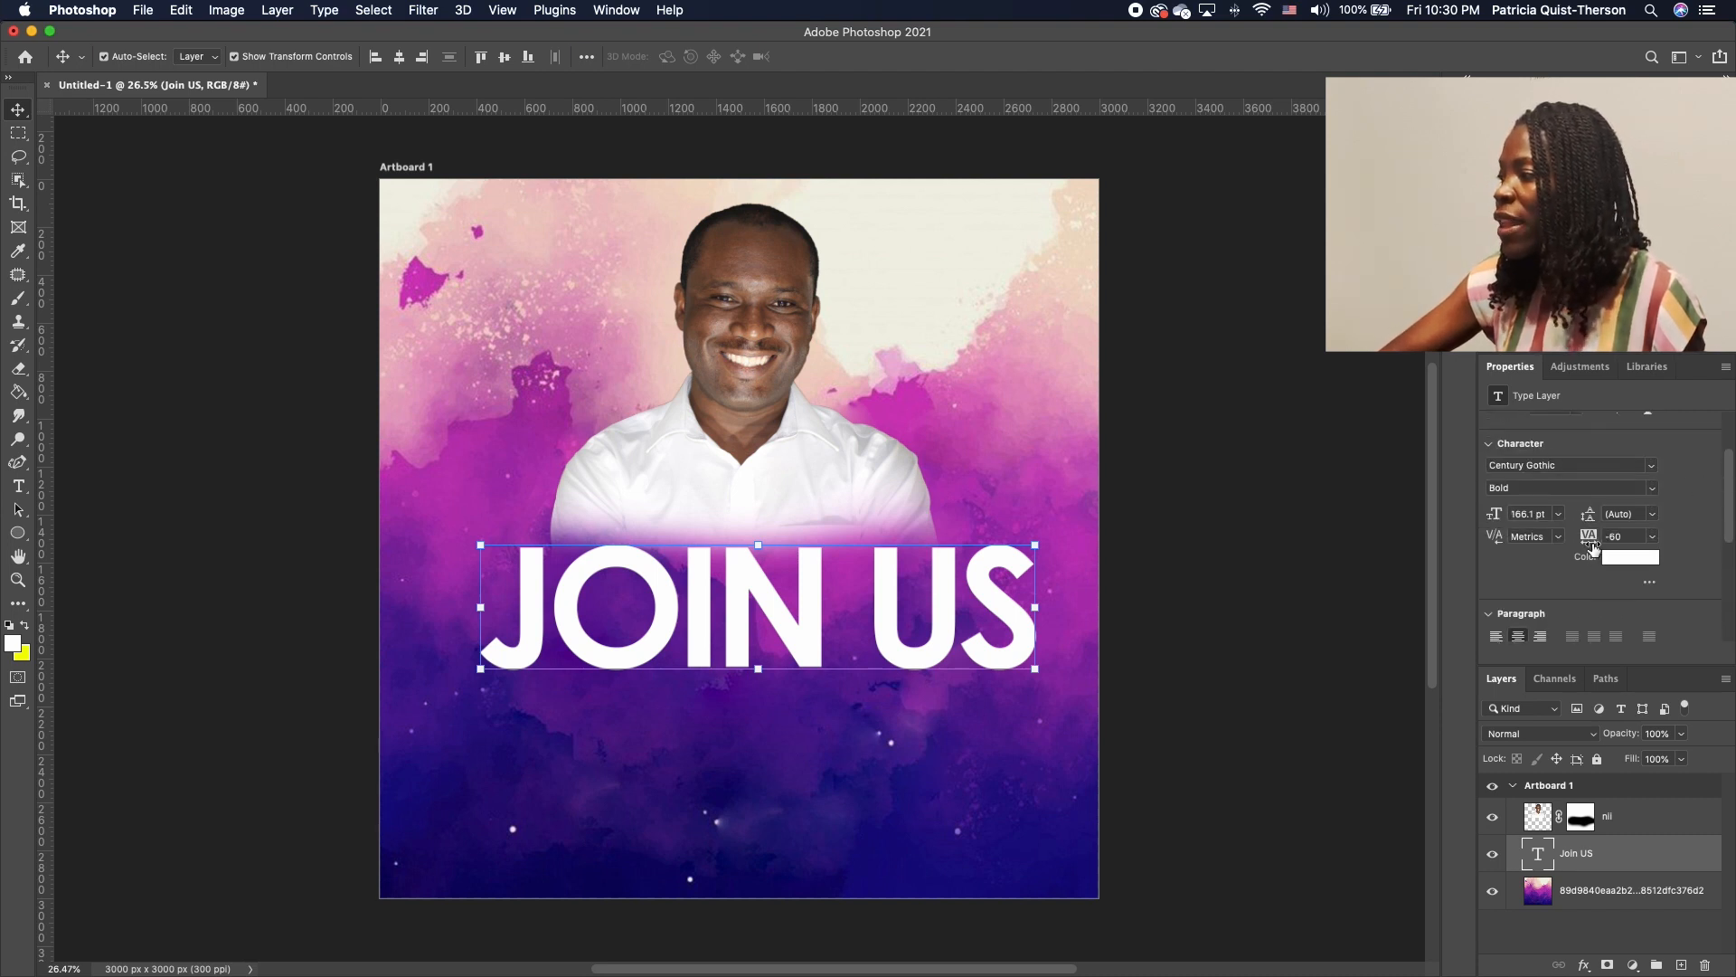
drag(1593, 548, 1592, 549)
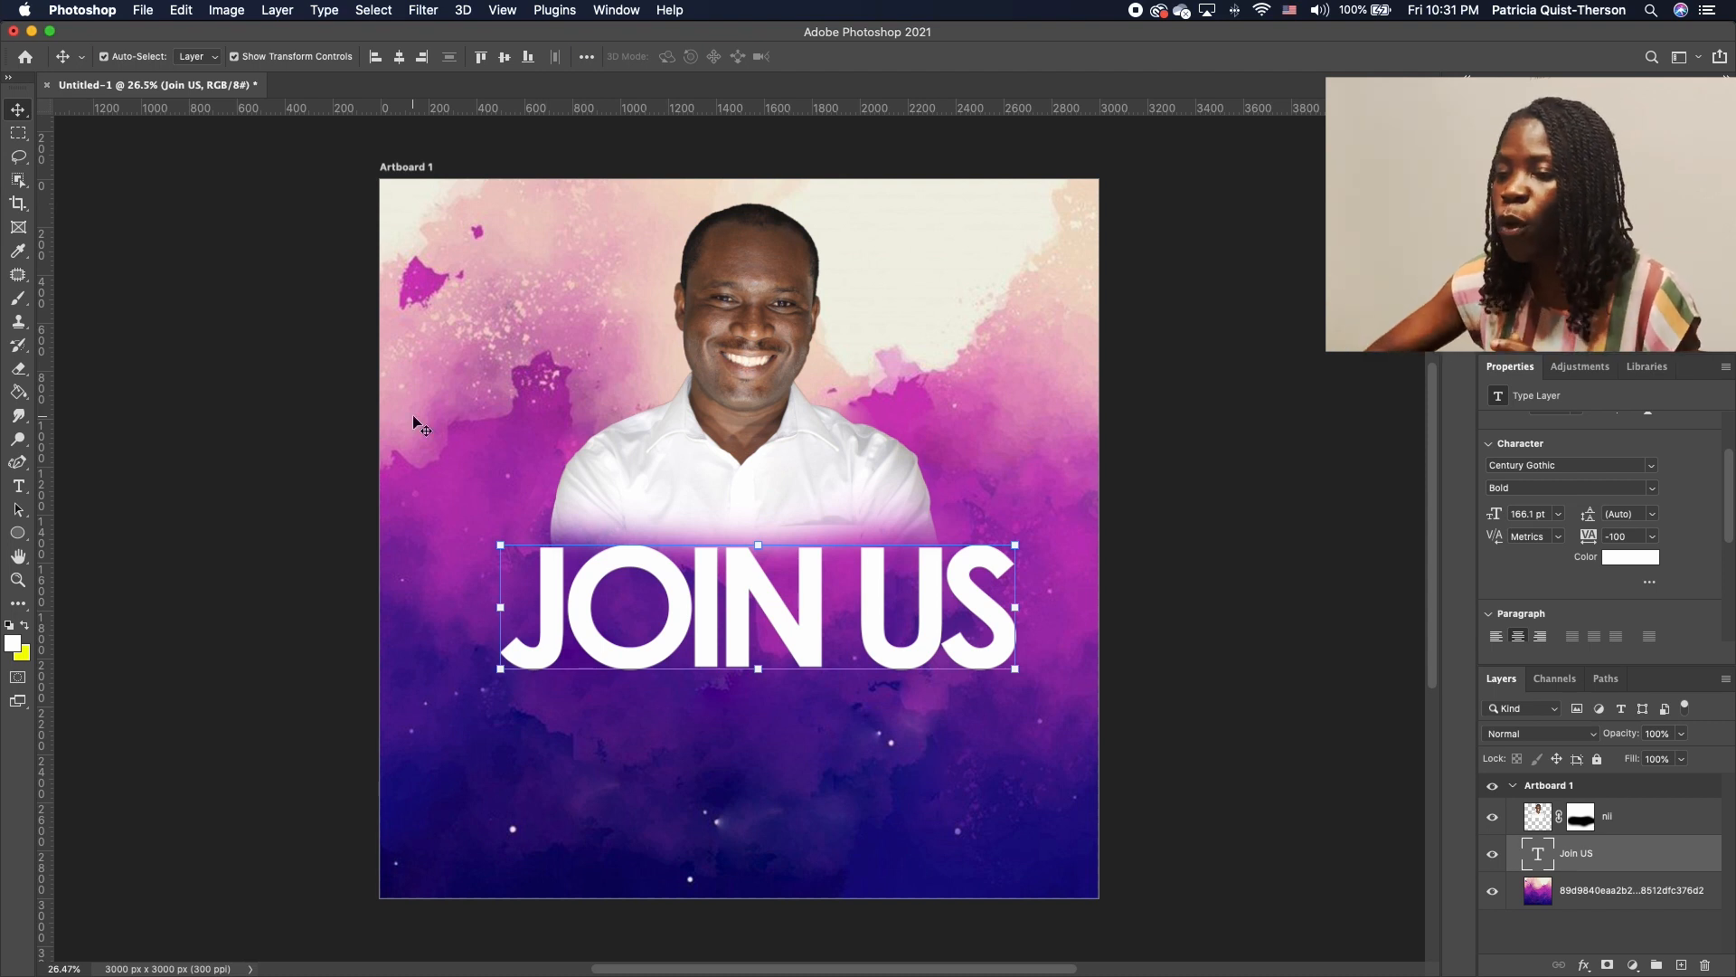
Set the J and the U of JOIN US to 300 pt
click(20, 488)
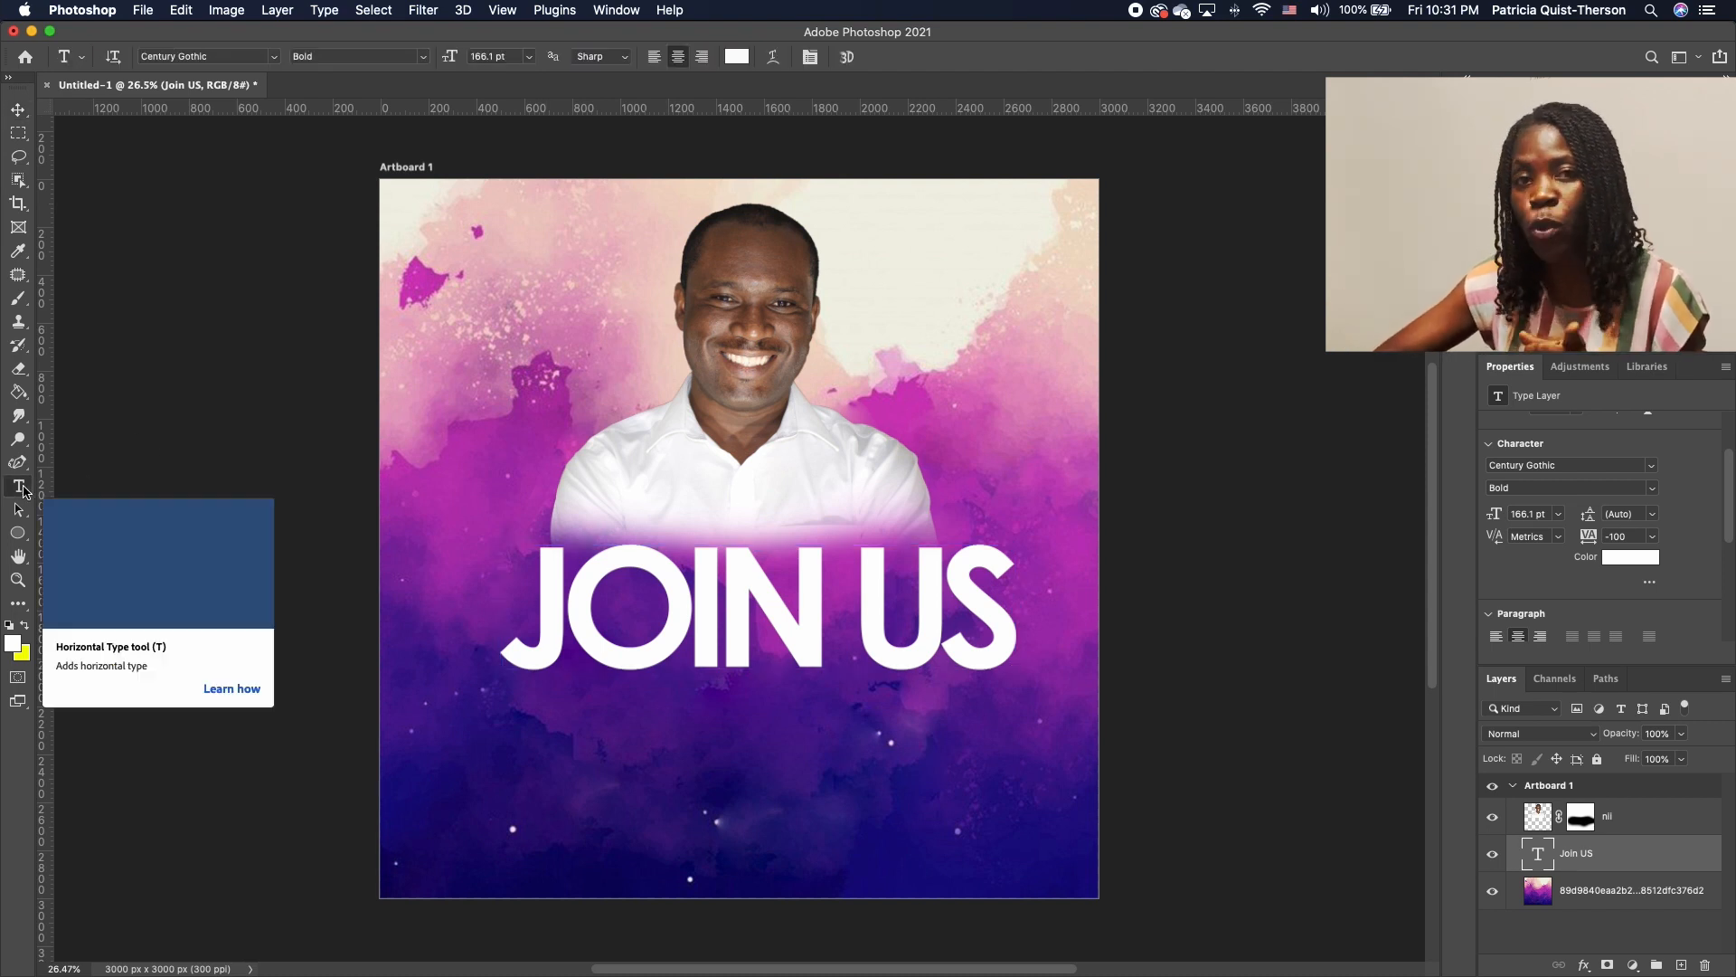
drag(559, 616, 497, 624)
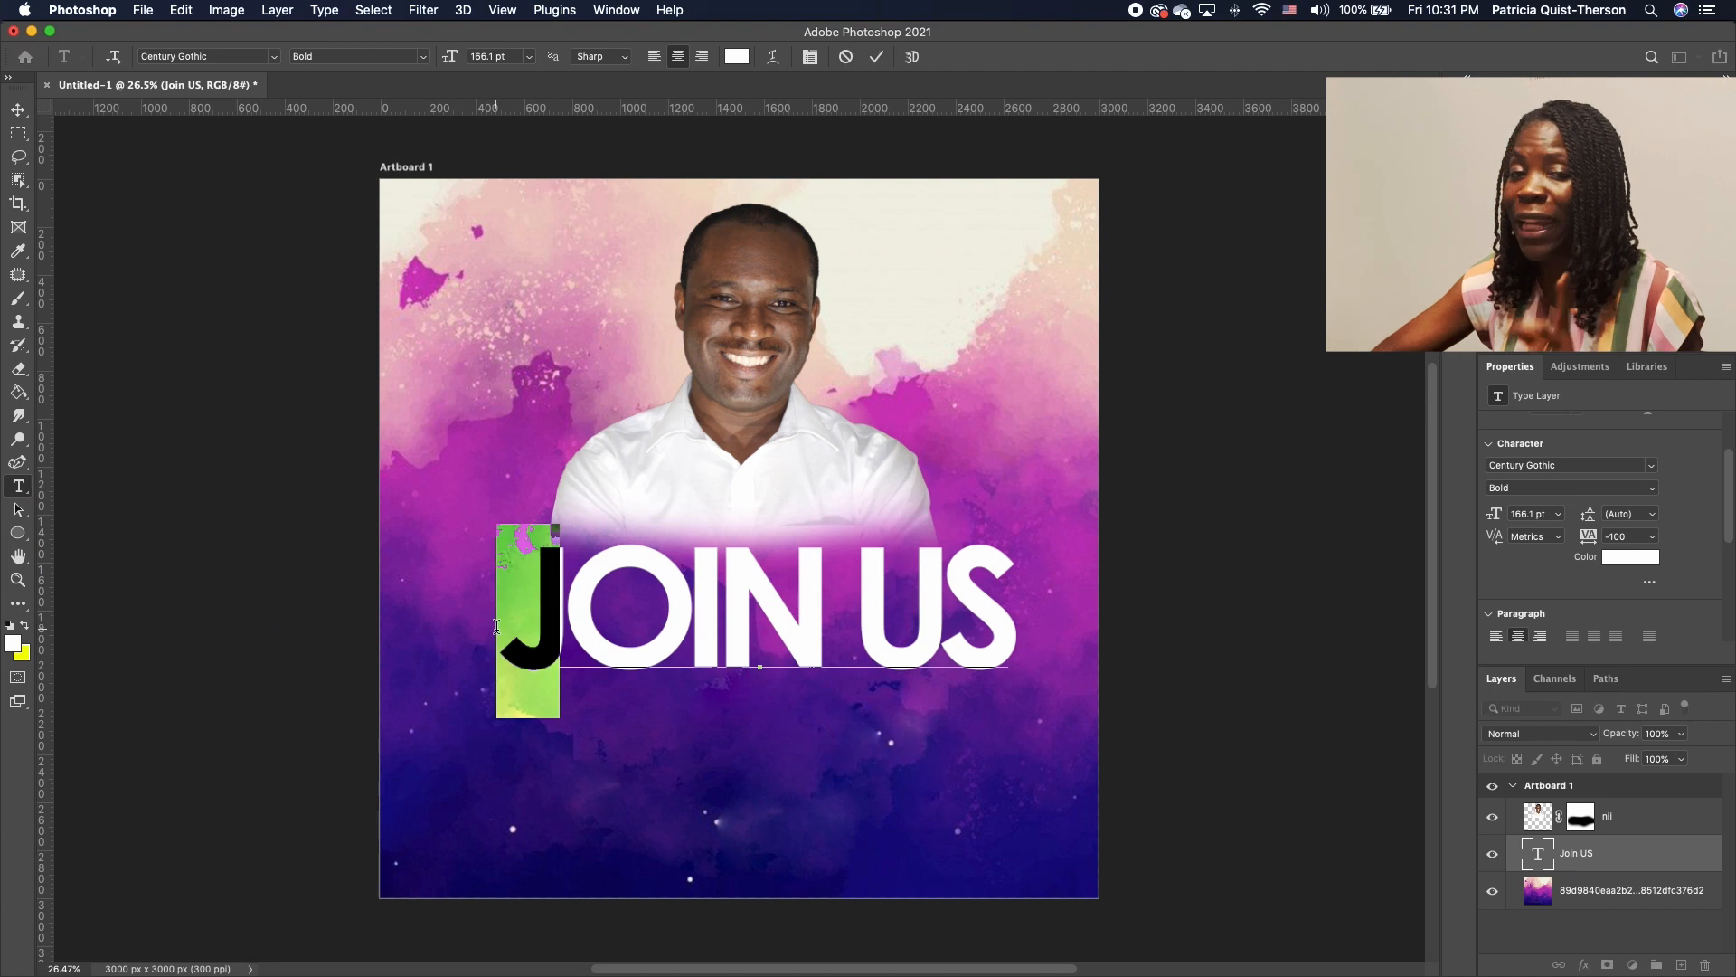
click(529, 56)
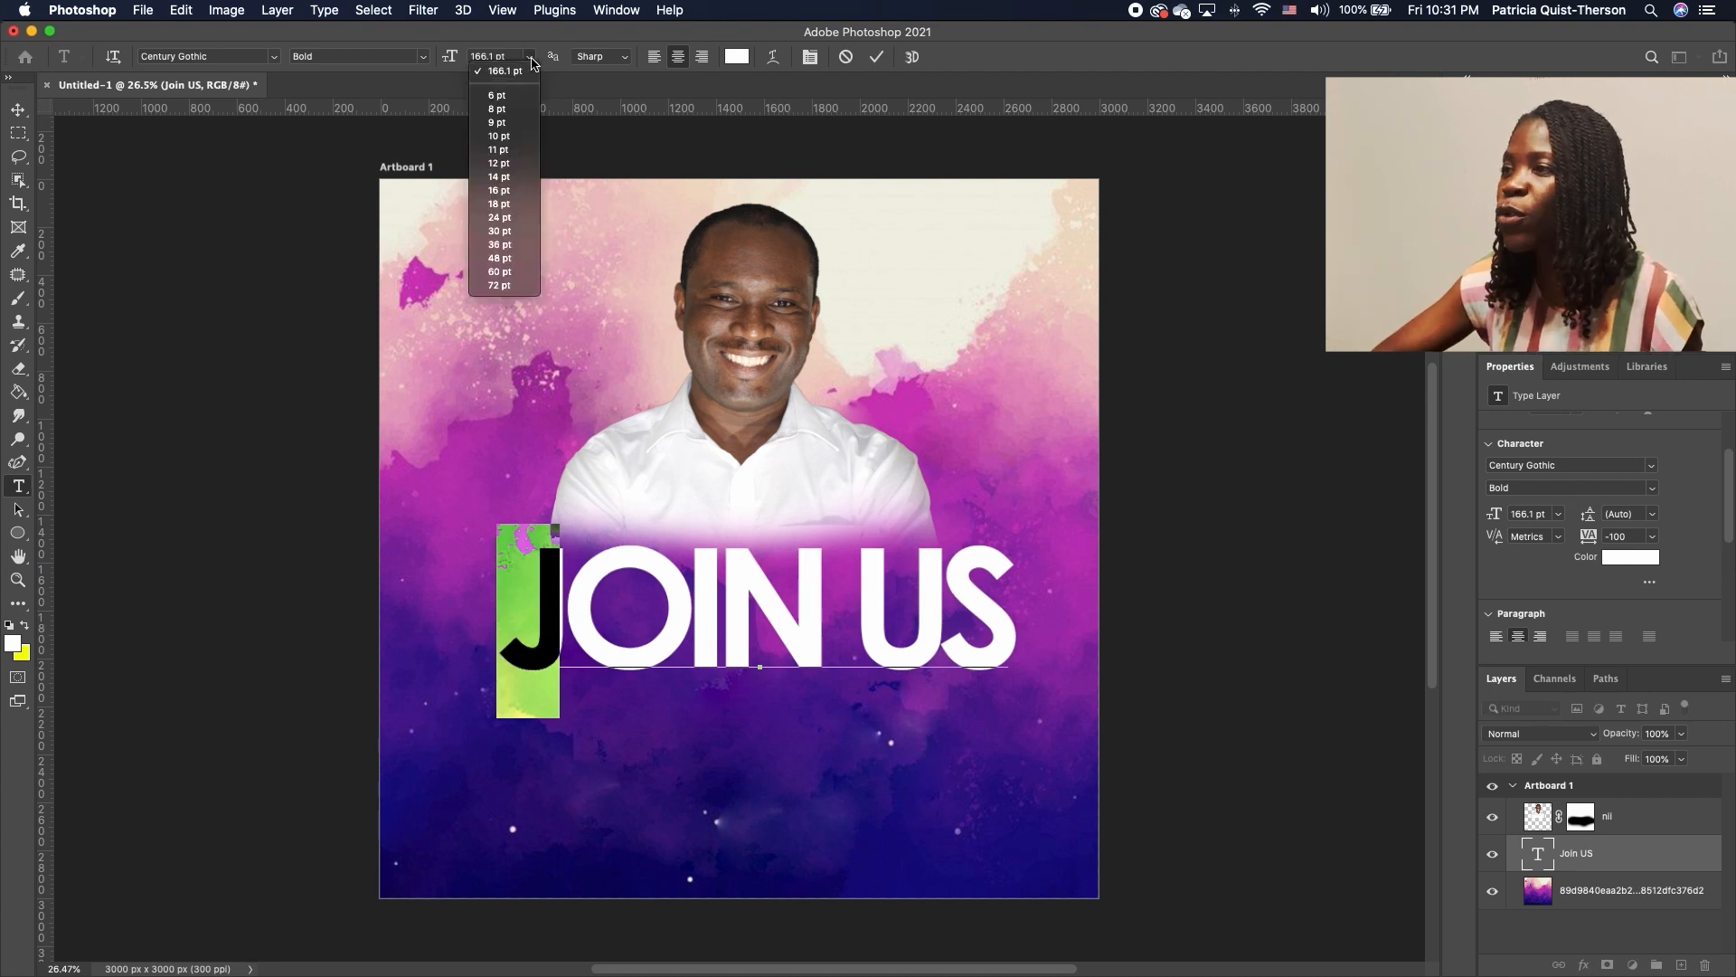
click(511, 57)
click(450, 57)
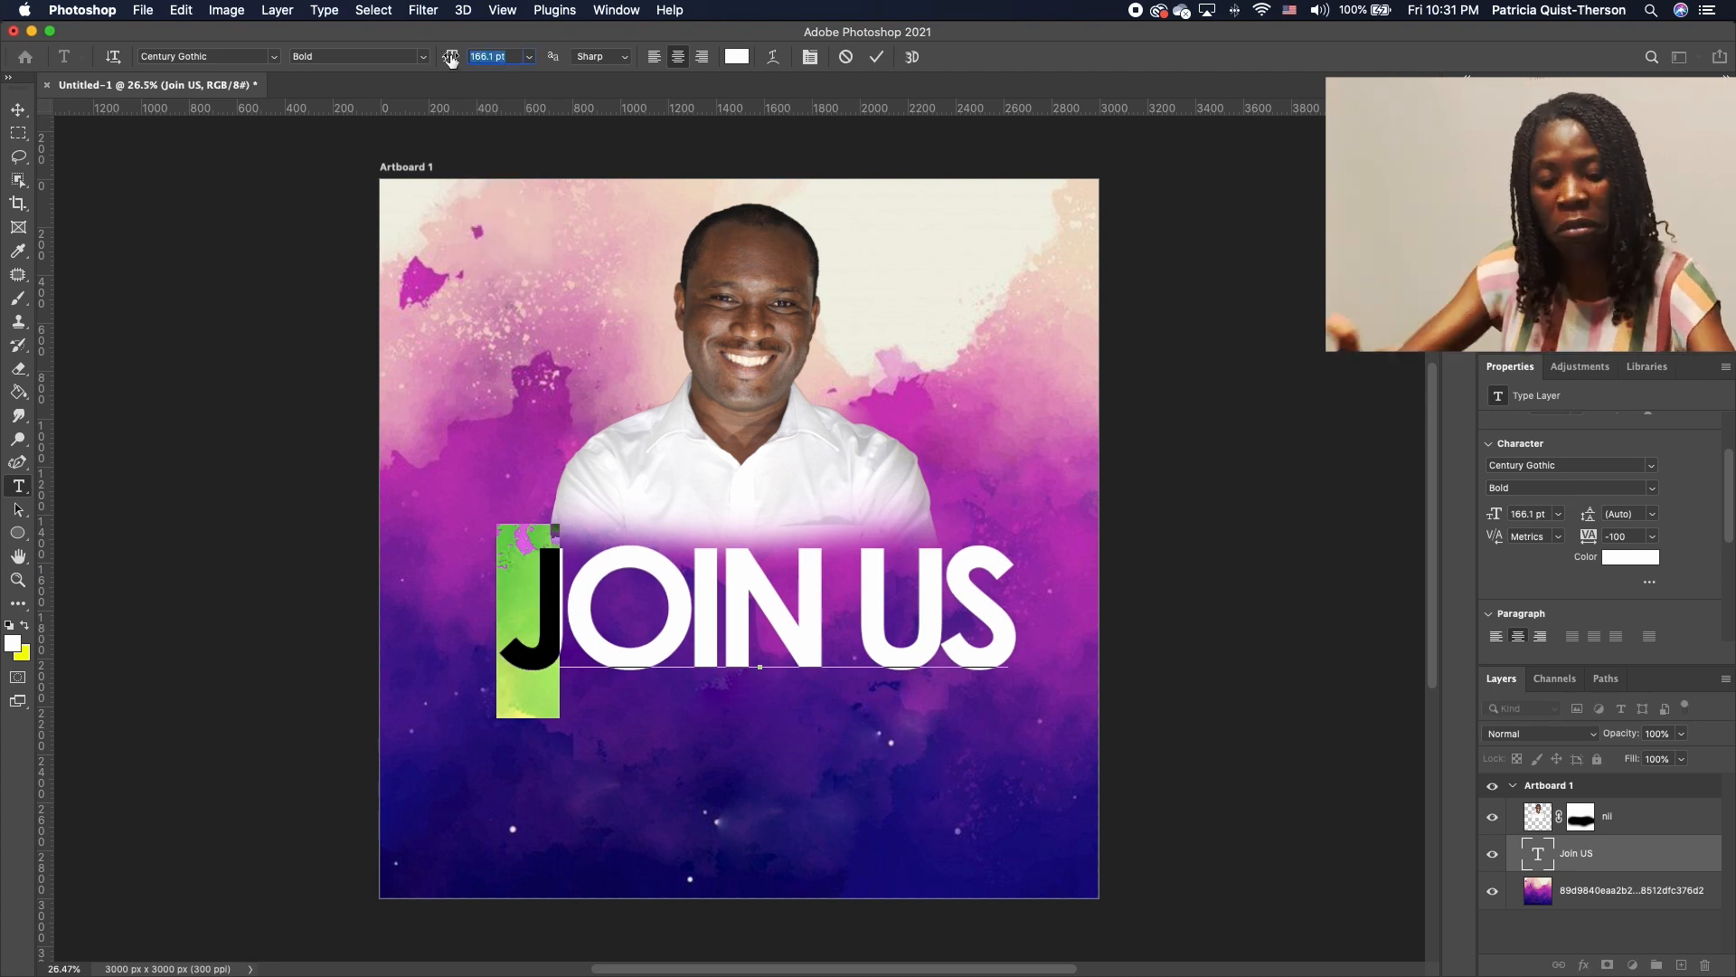
text(300)
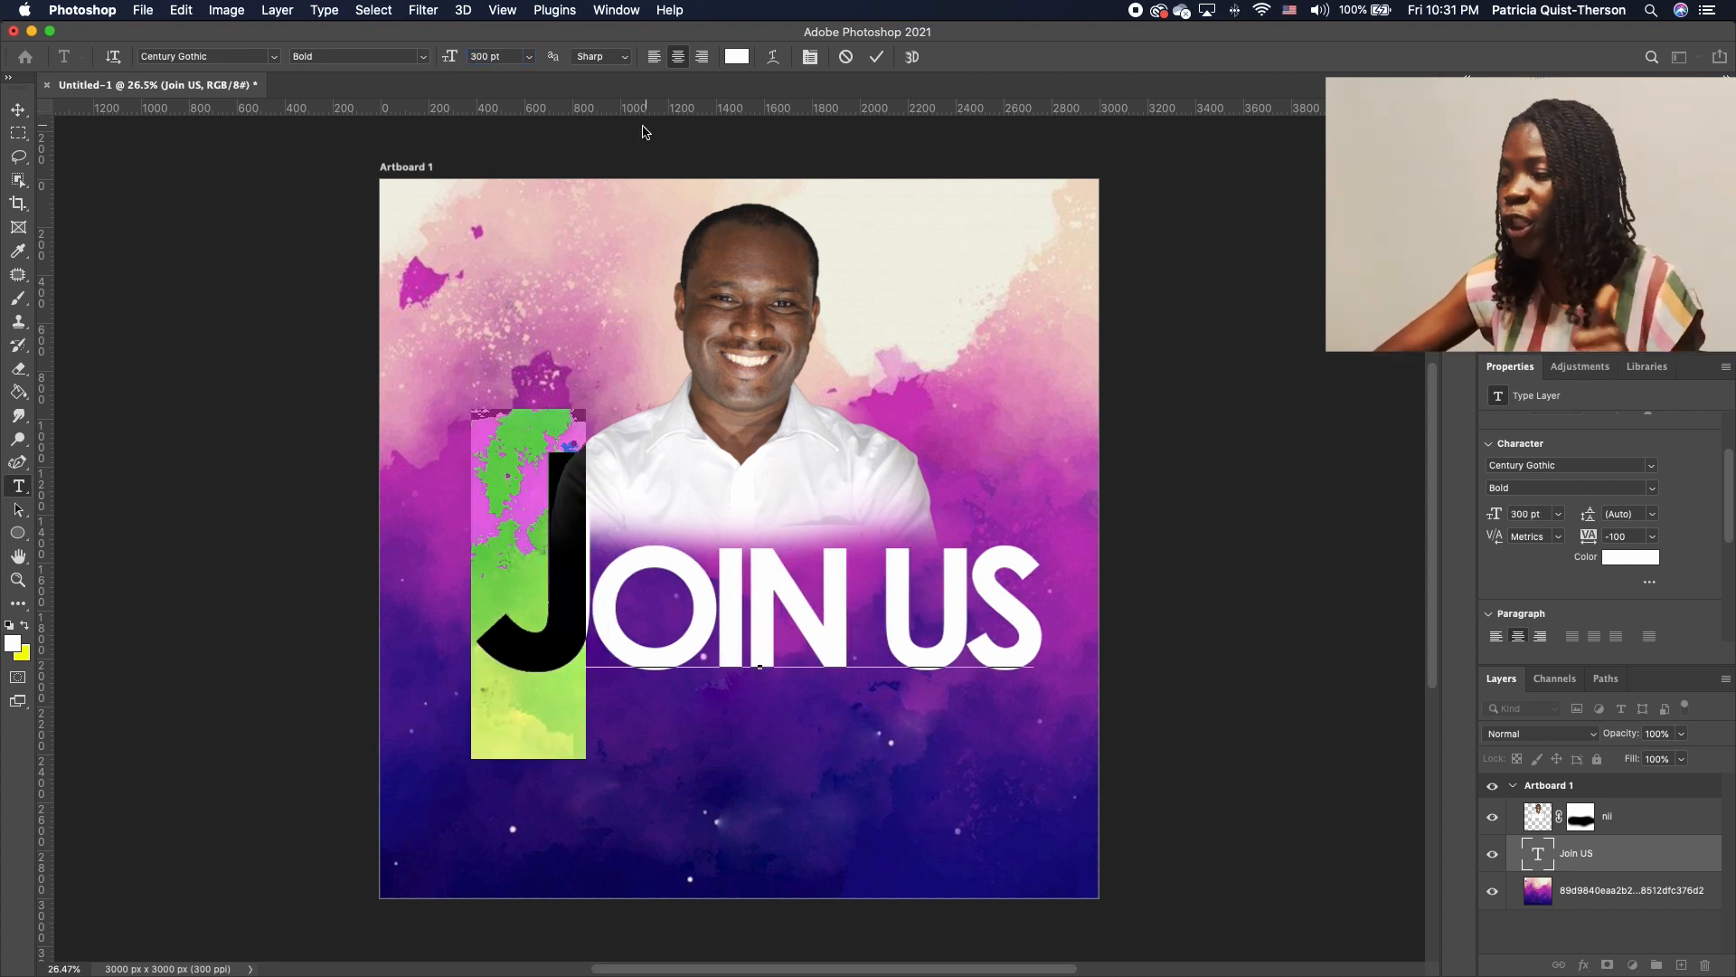
drag(960, 590, 910, 603)
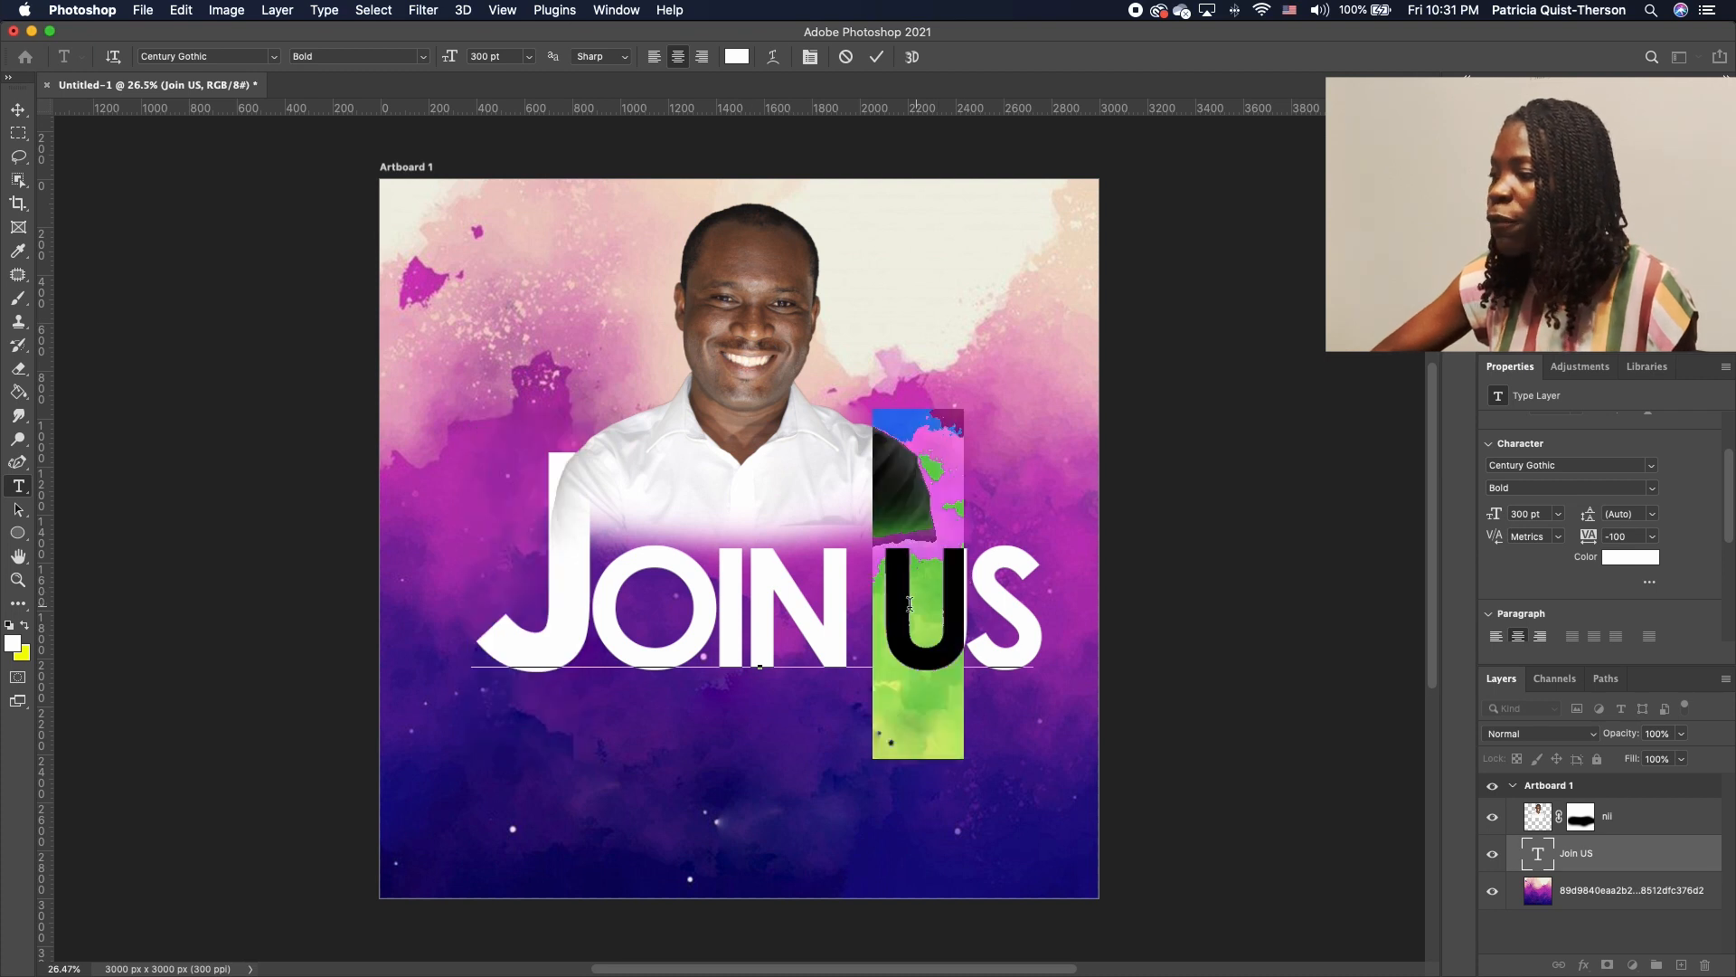
drag(511, 57, 438, 57)
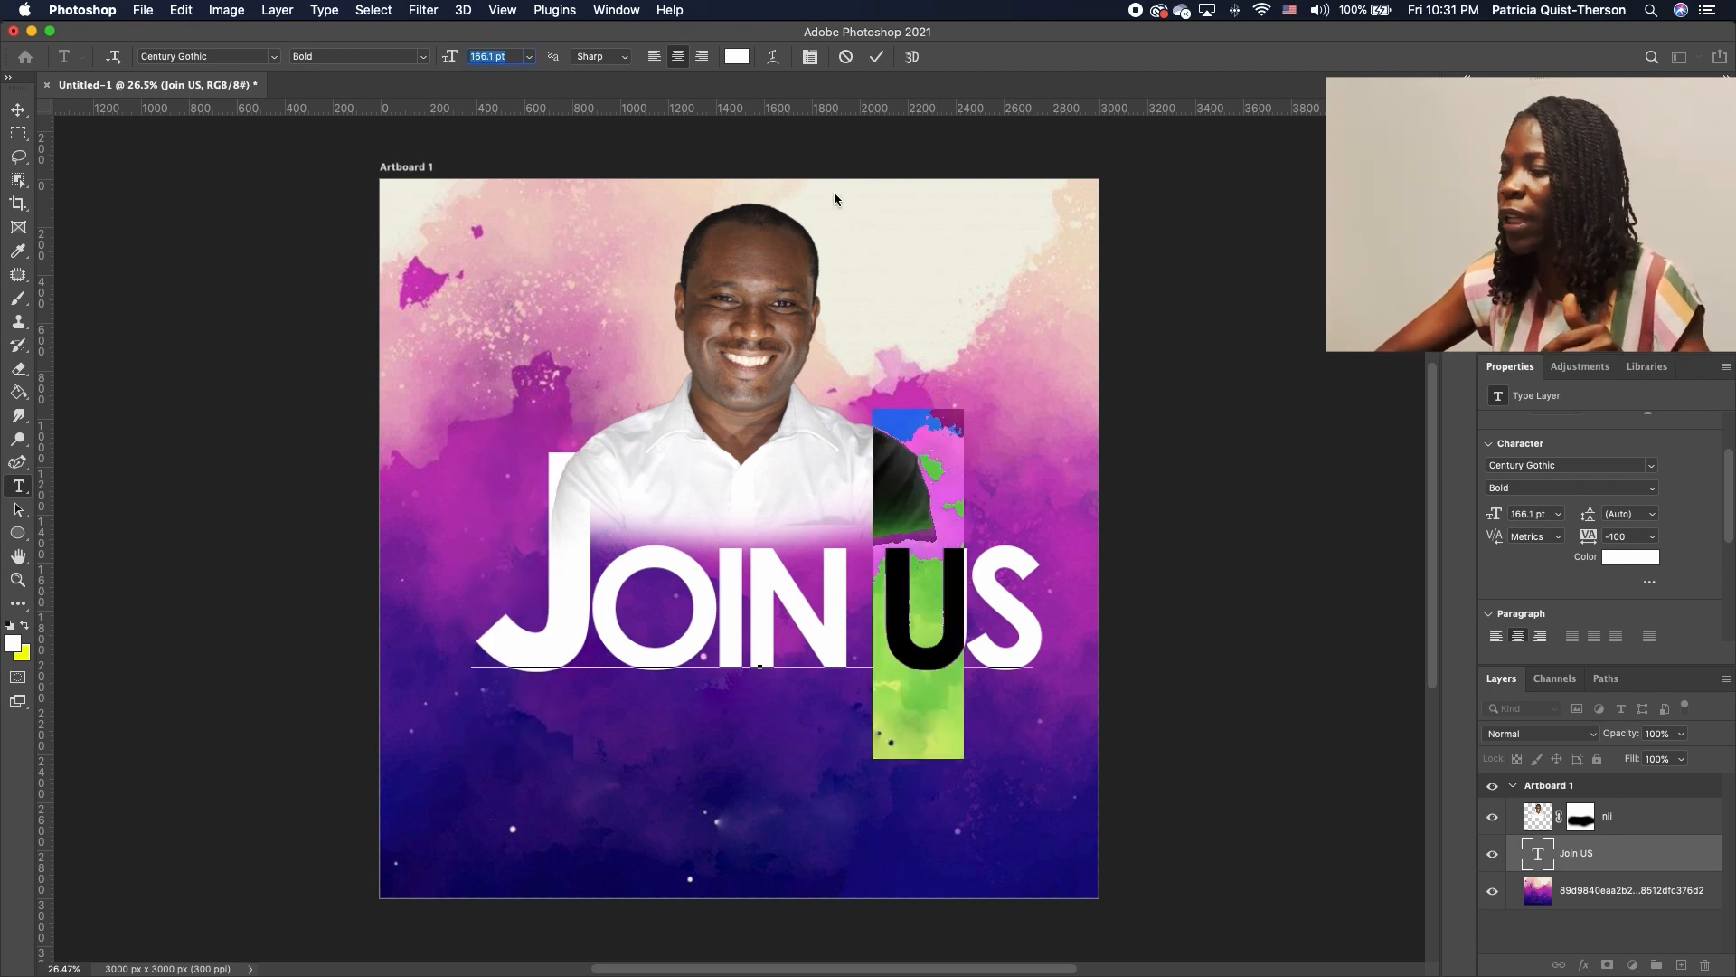
text(30)
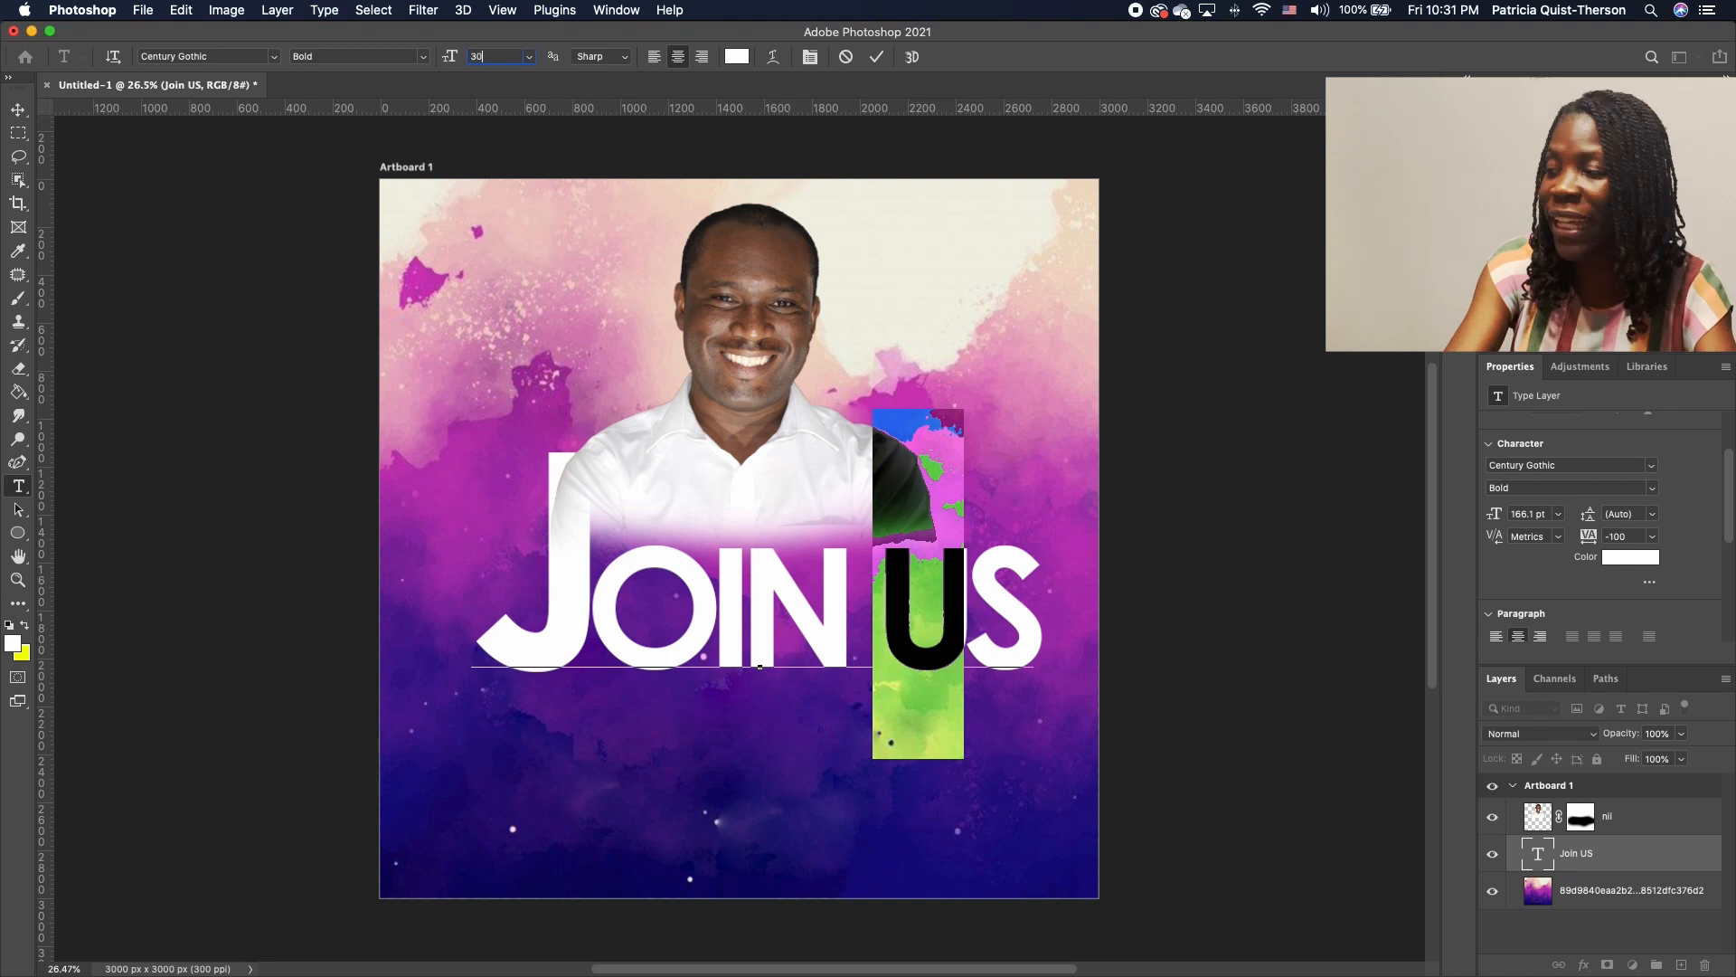
text(0)
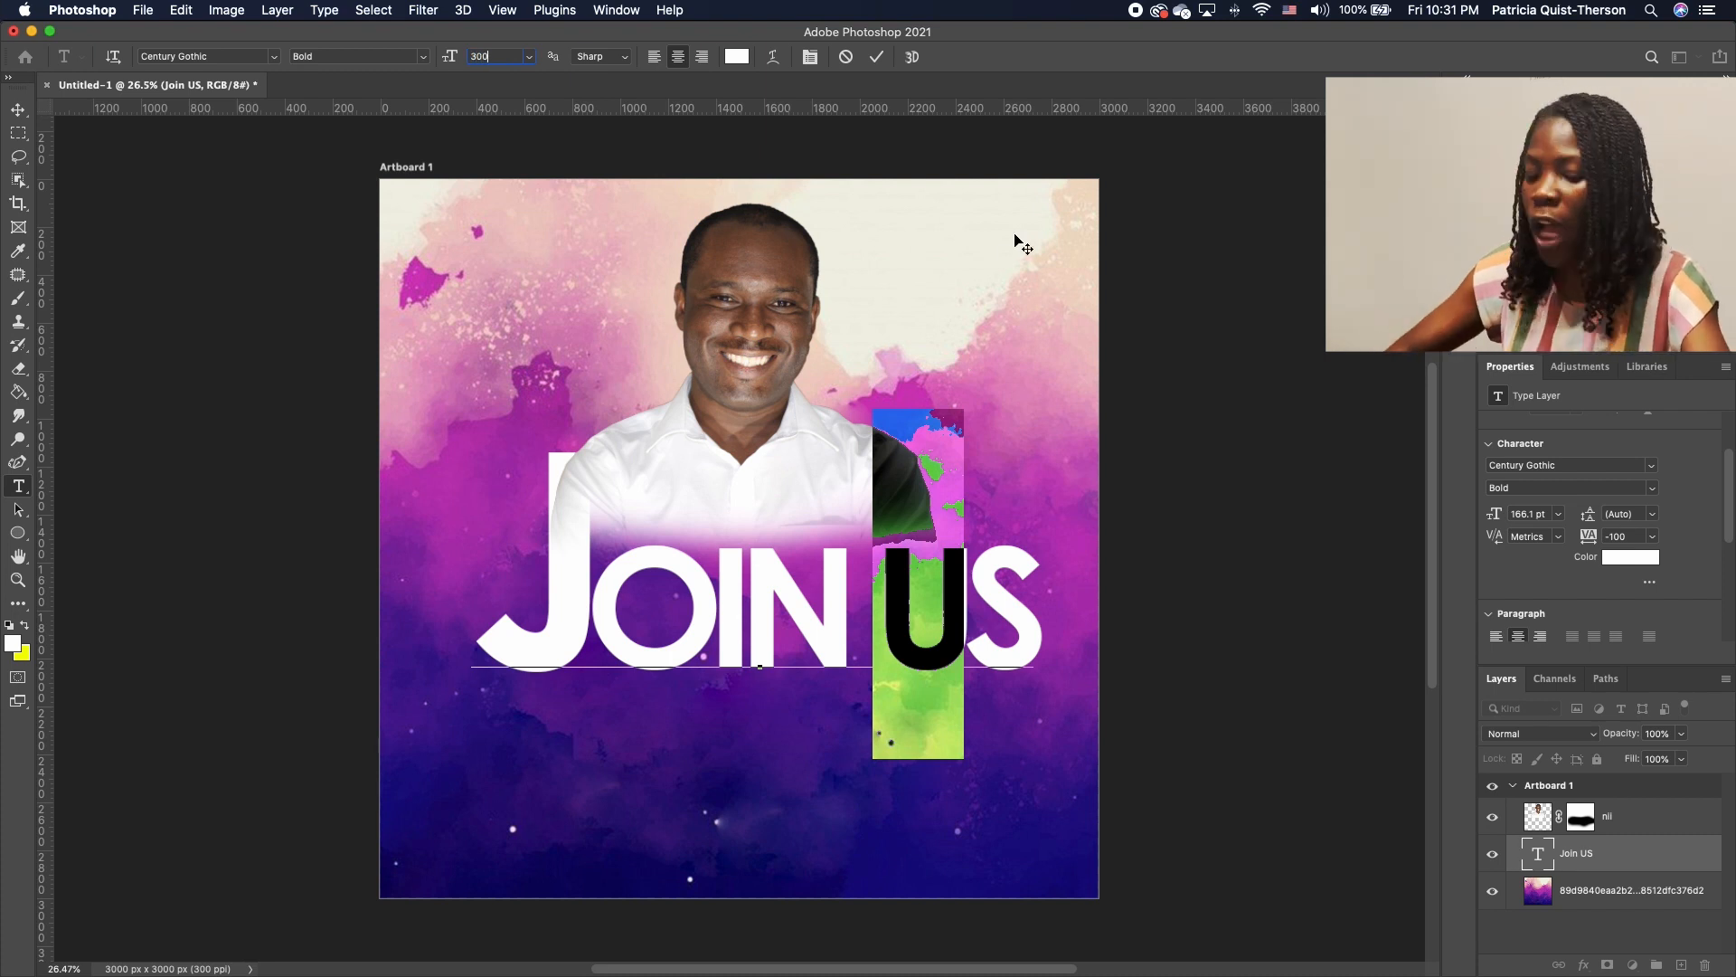
key(Return)
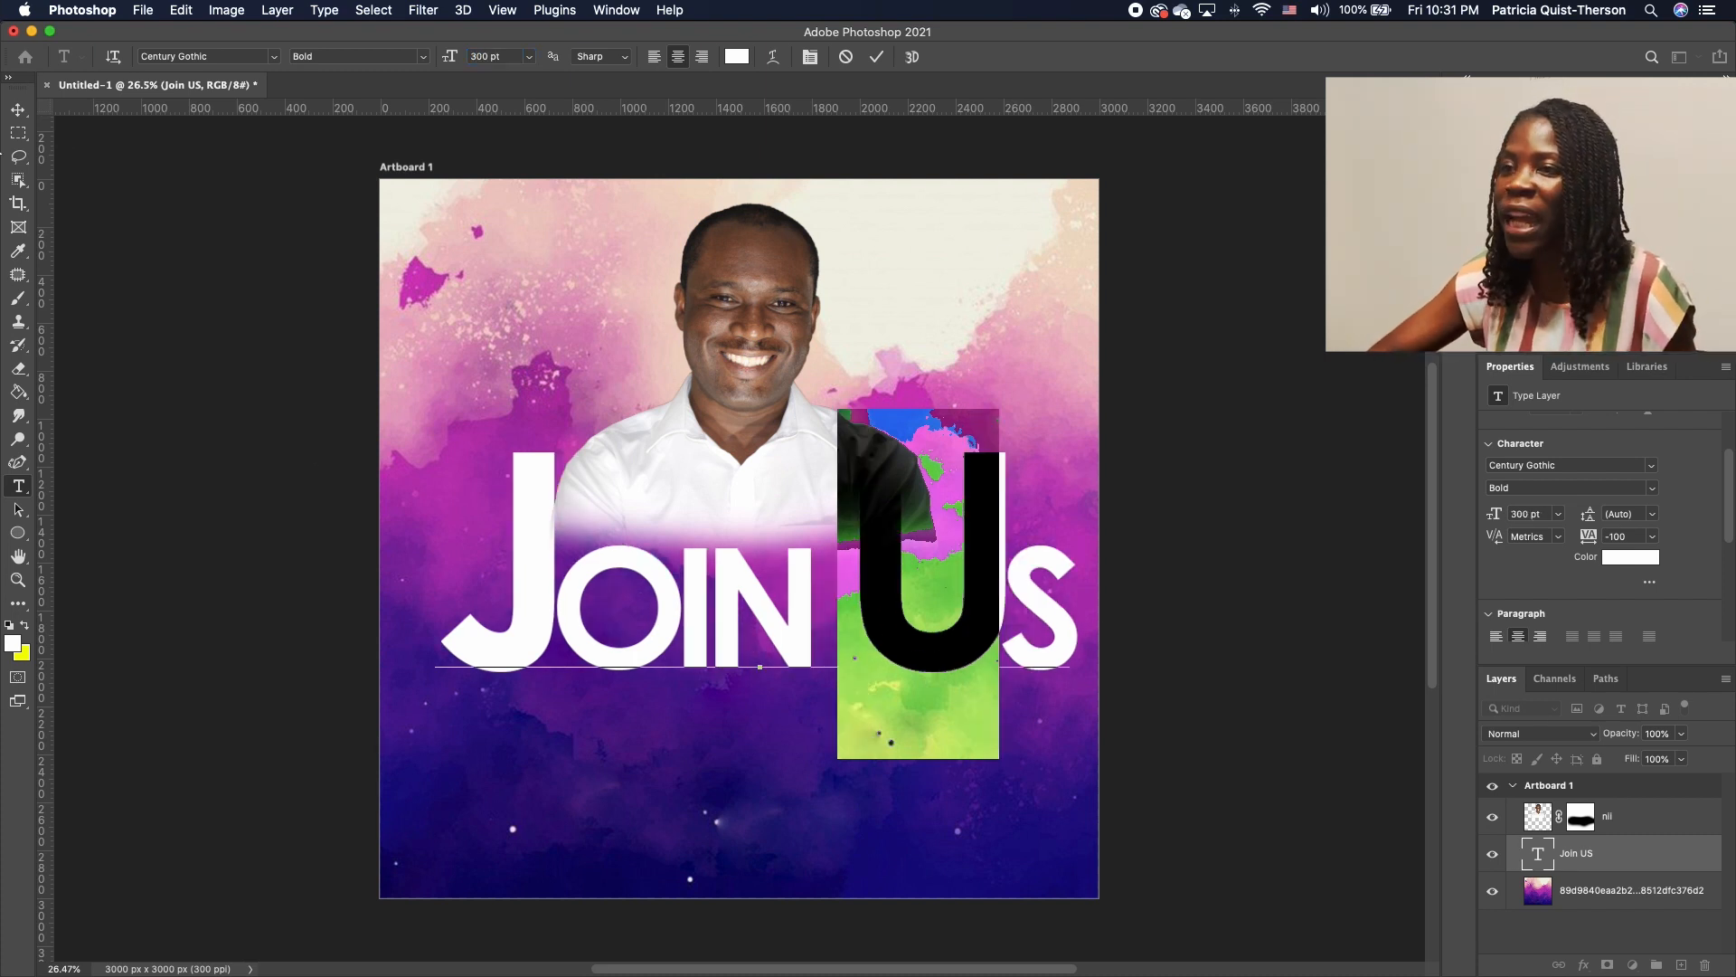
Scale up the whole JOIN US heading and raise it over the portrait's chest
click(18, 110)
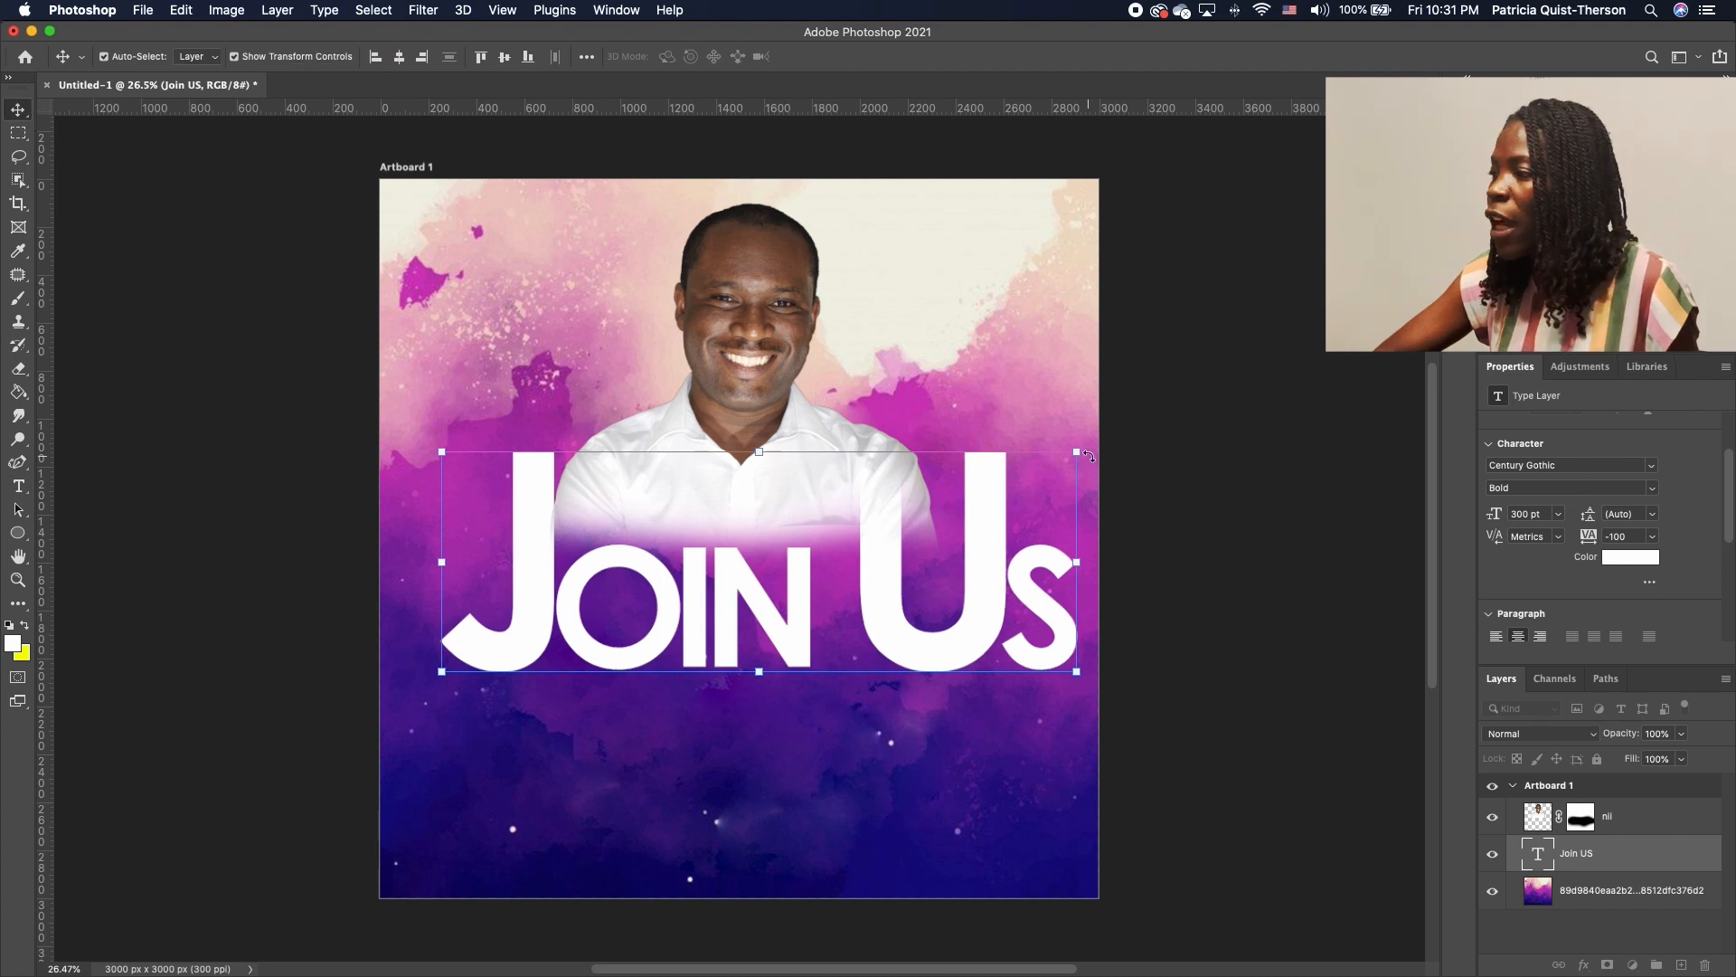
drag(1088, 456, 992, 460)
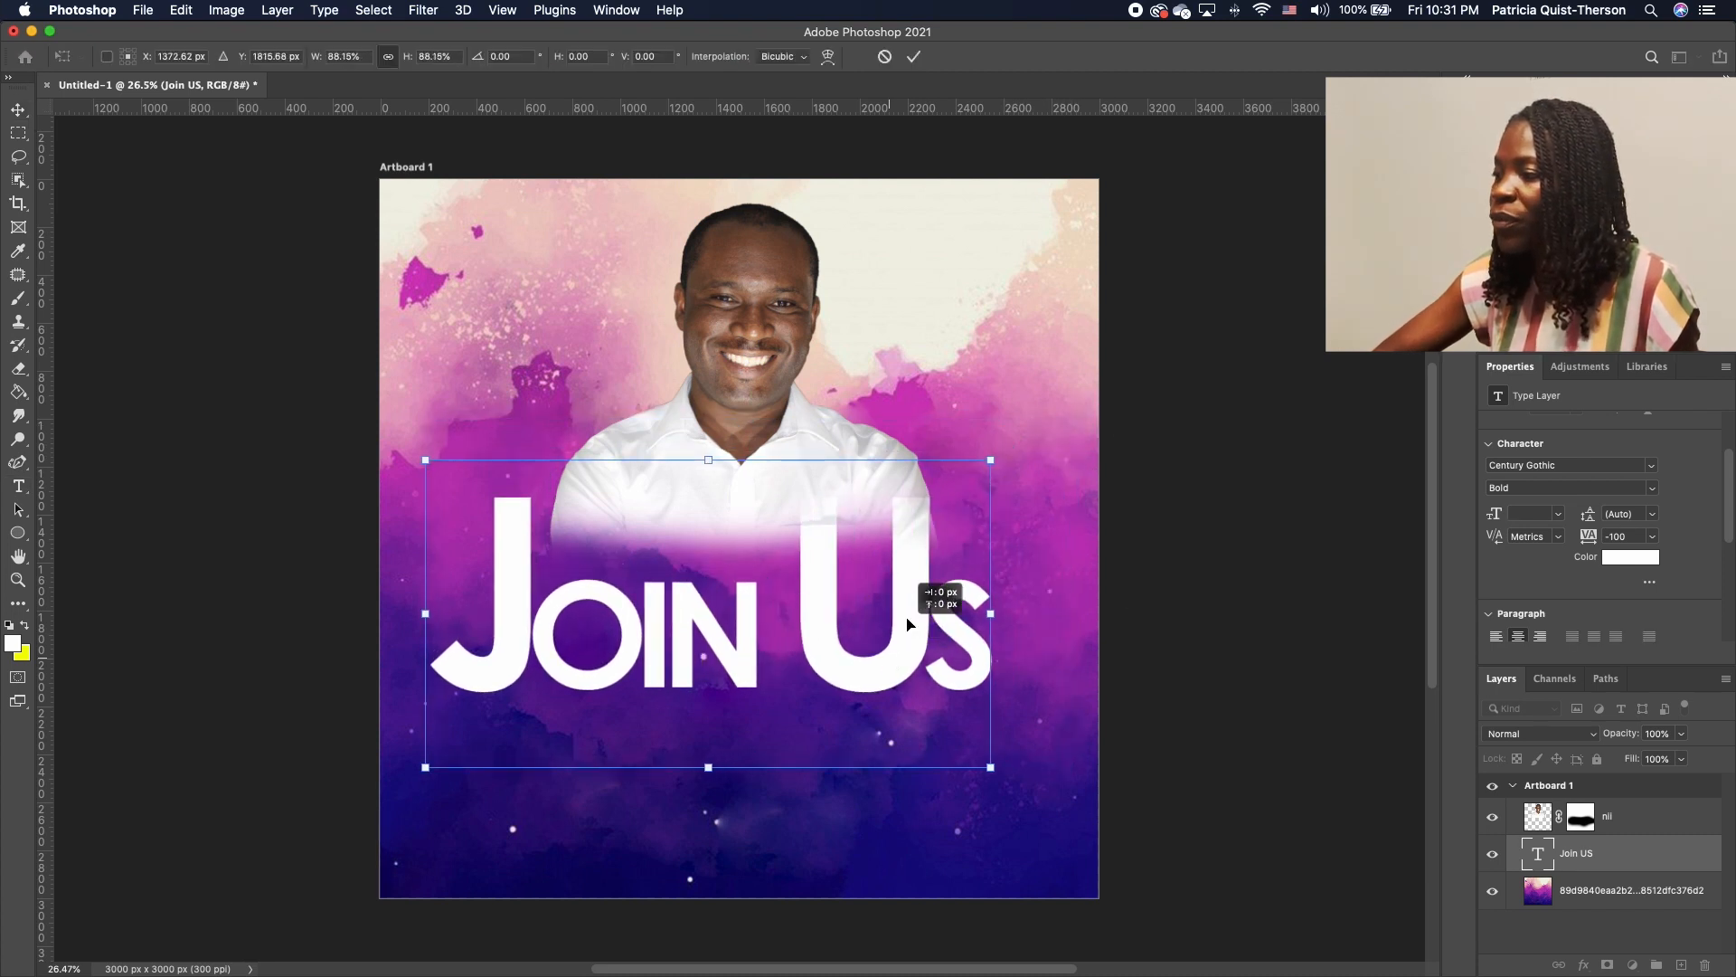
drag(908, 624, 922, 612)
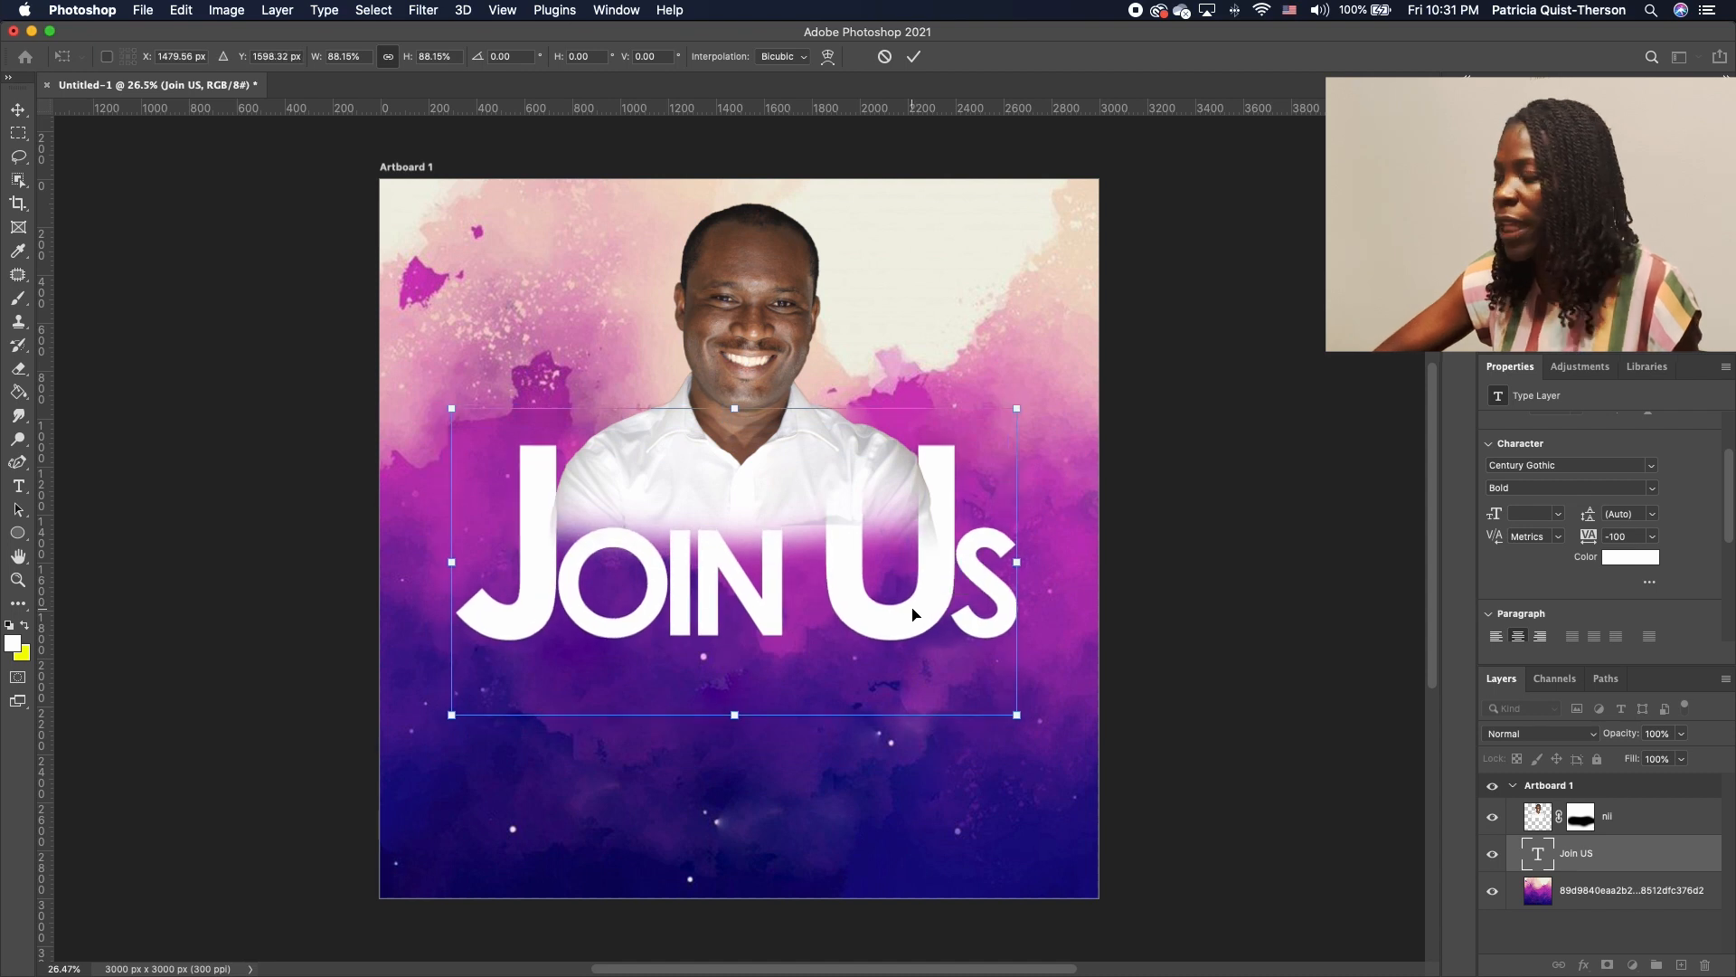
key(Return)
click(1001, 741)
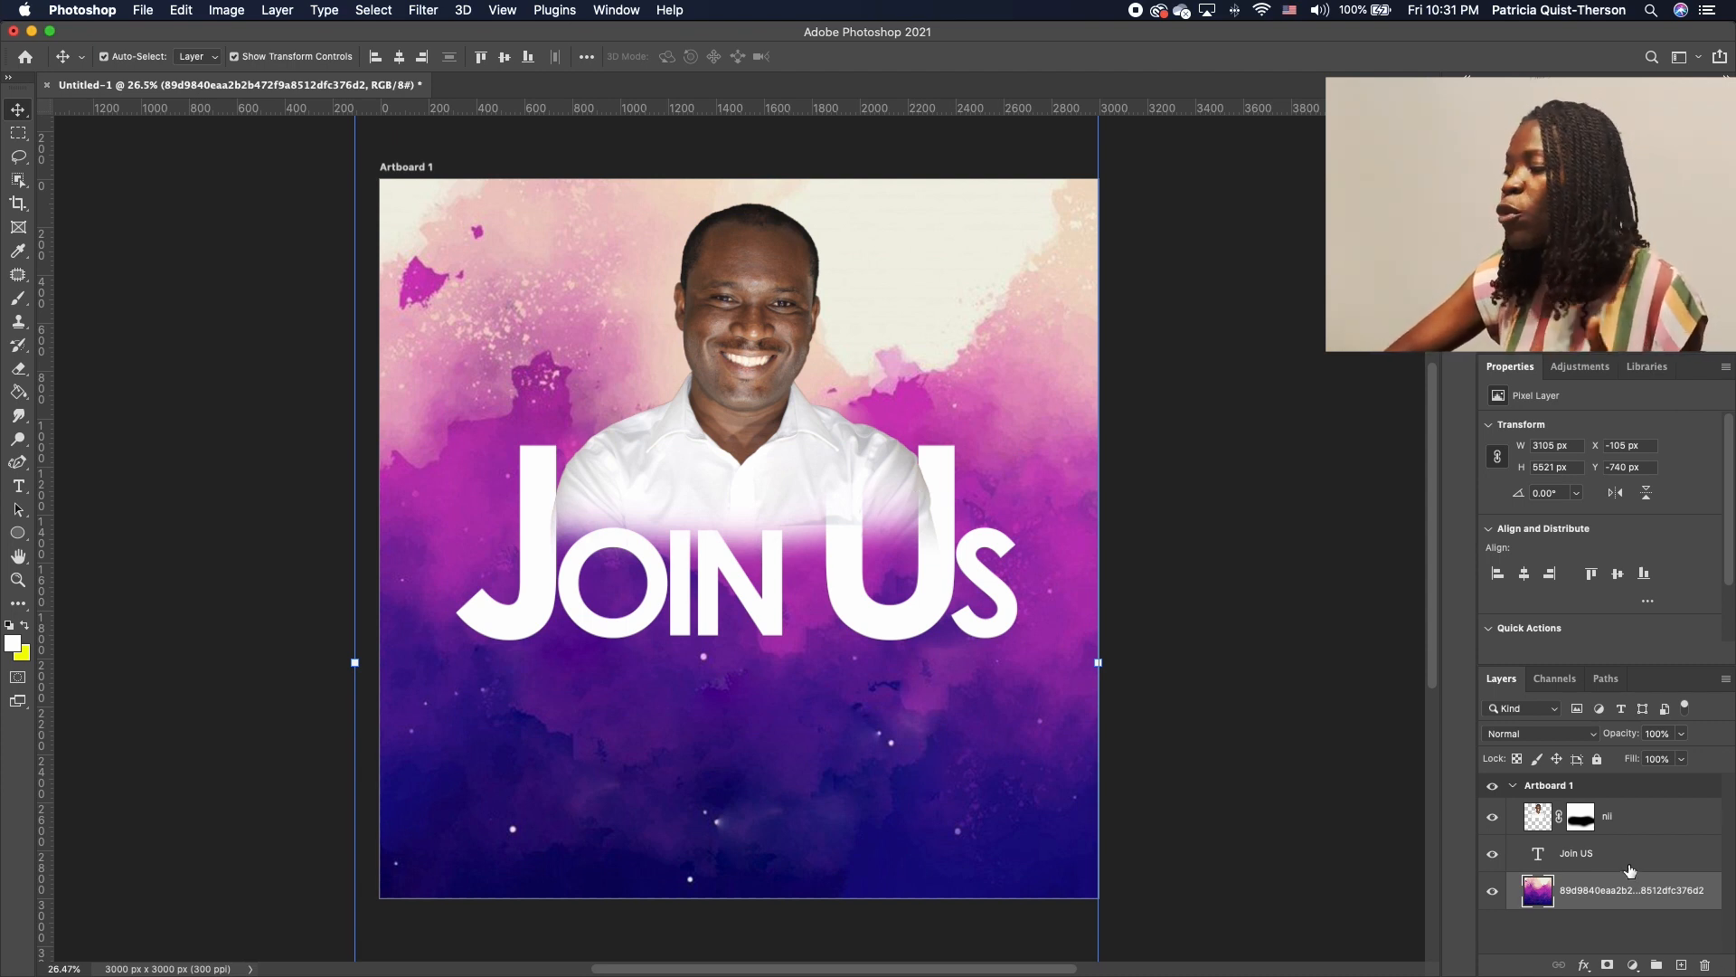
Move the Join US layer above the portrait and recolour its text bright yellow
click(1662, 854)
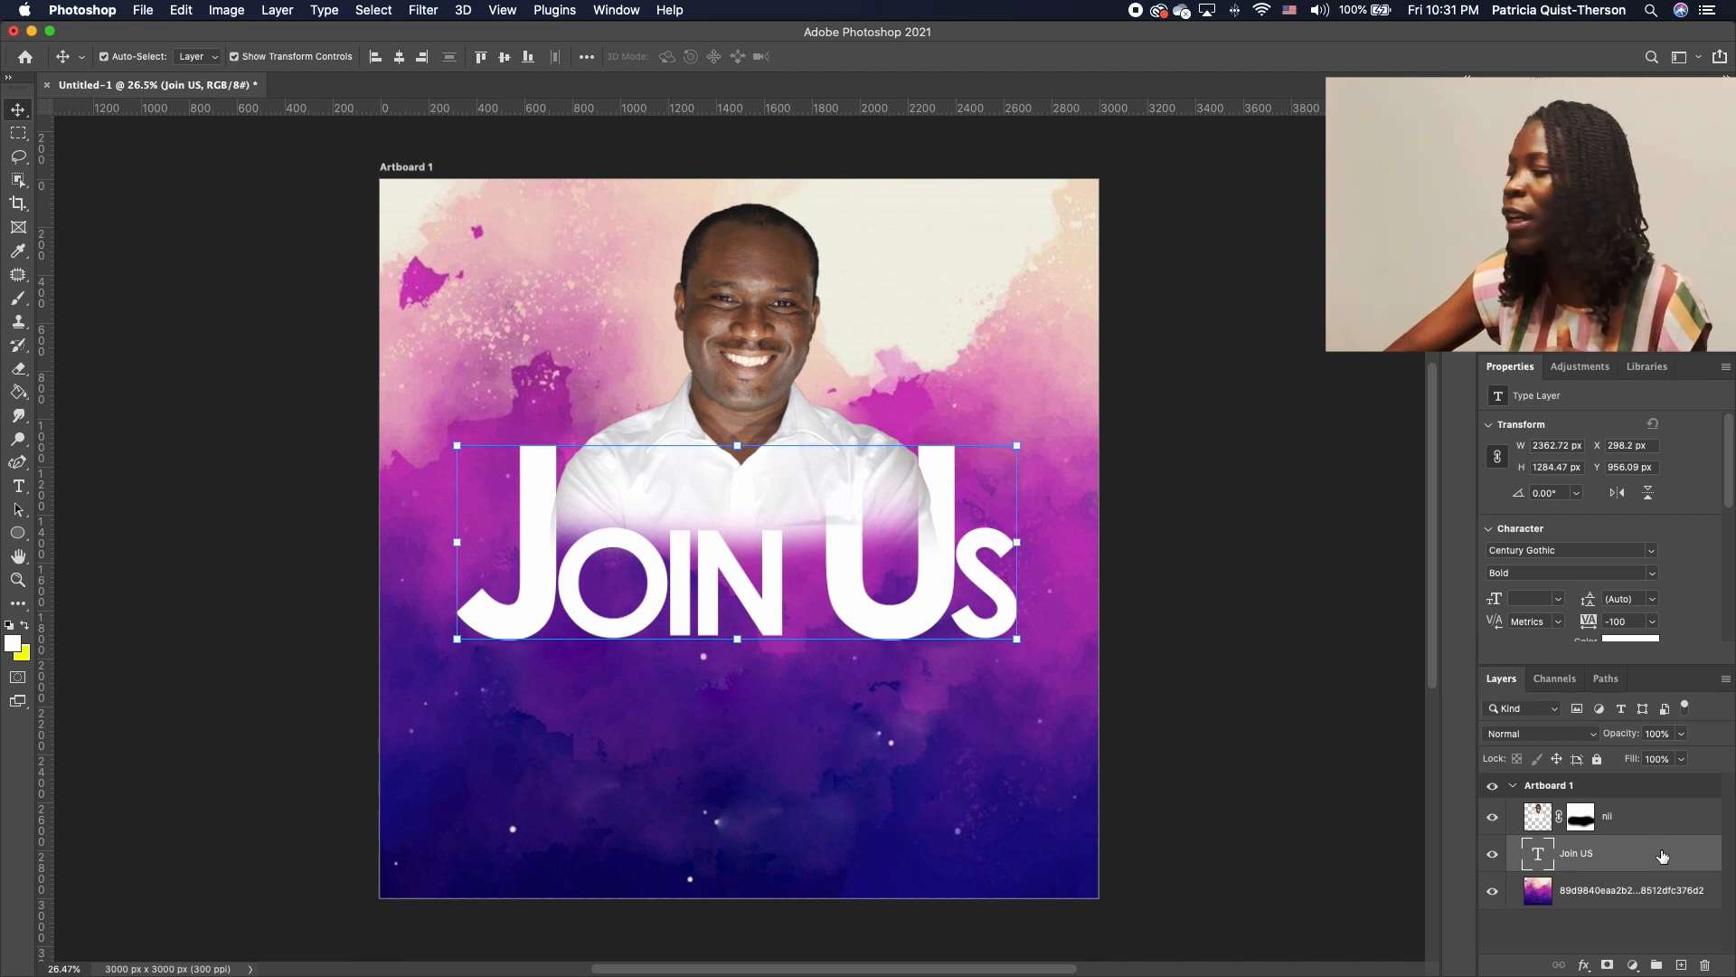
drag(1644, 860, 1639, 807)
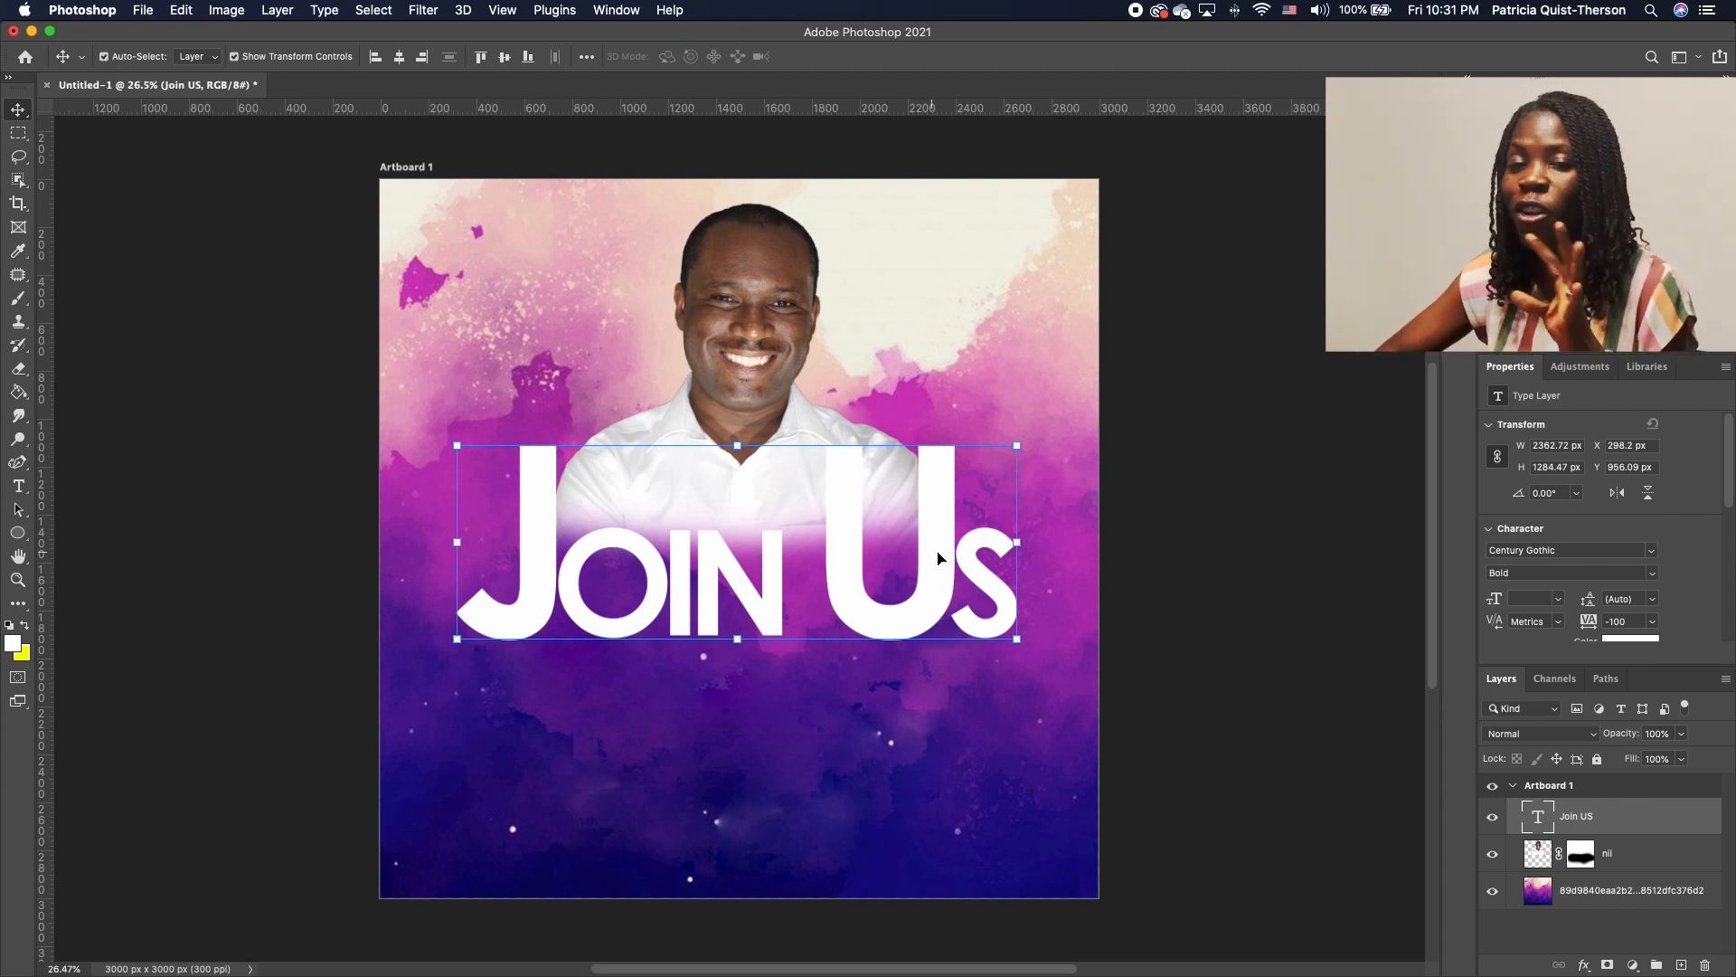
double_click(934, 599)
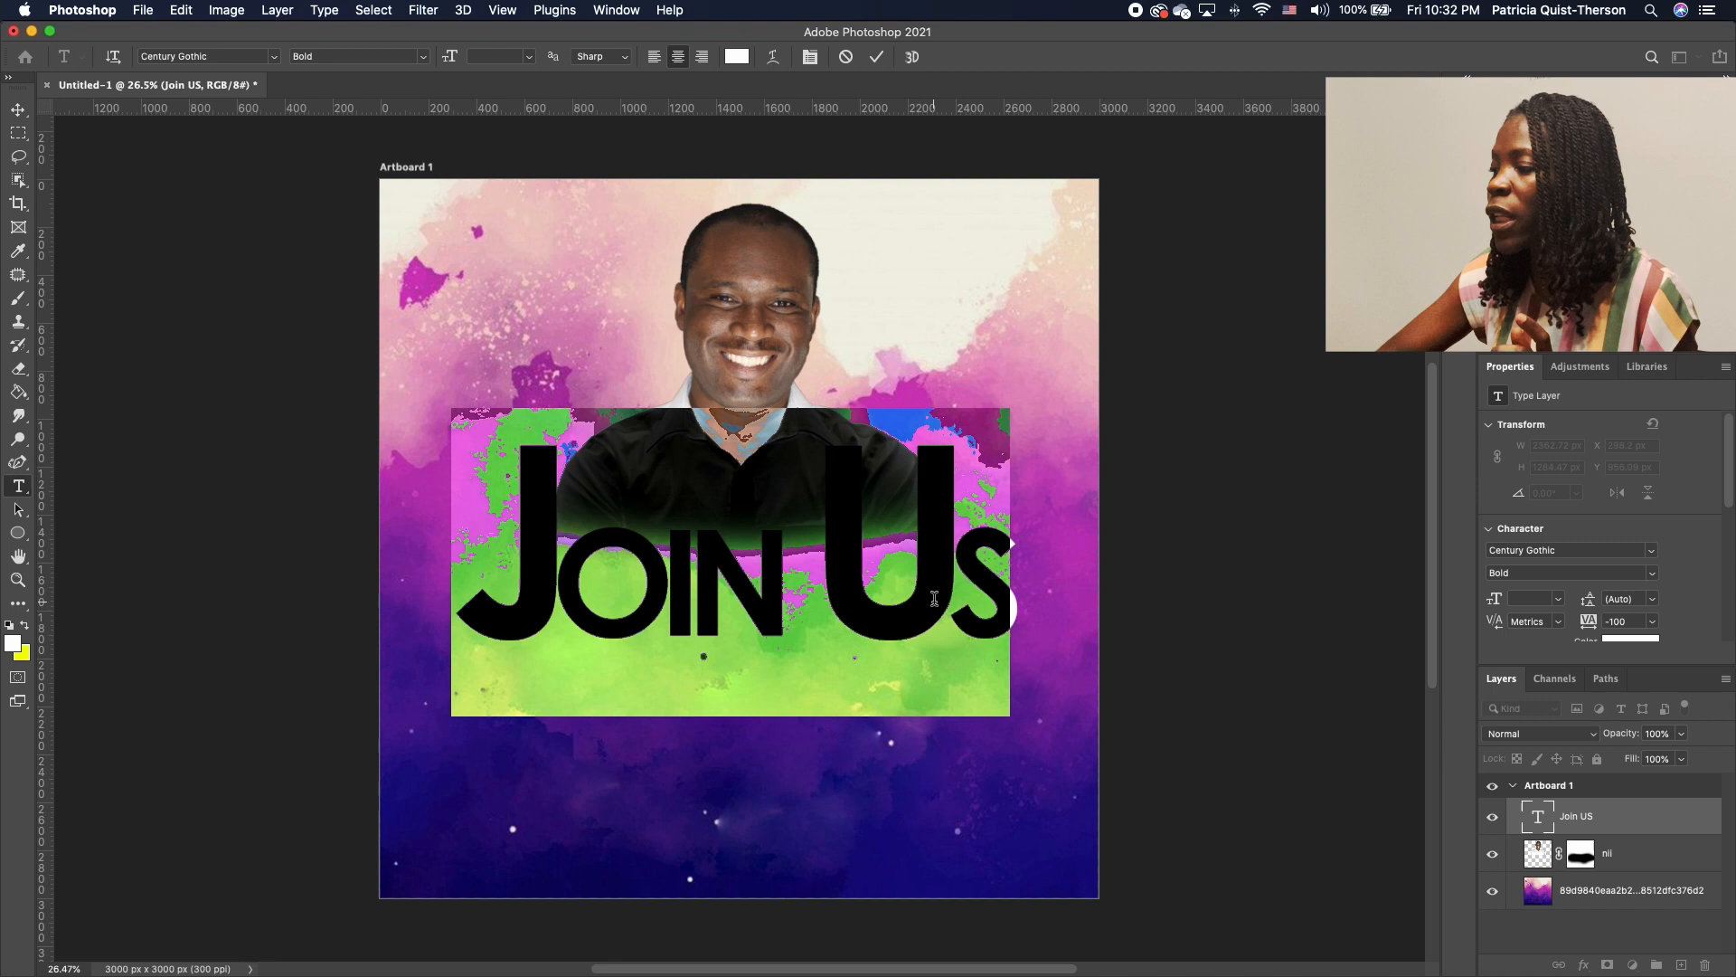
click(13, 643)
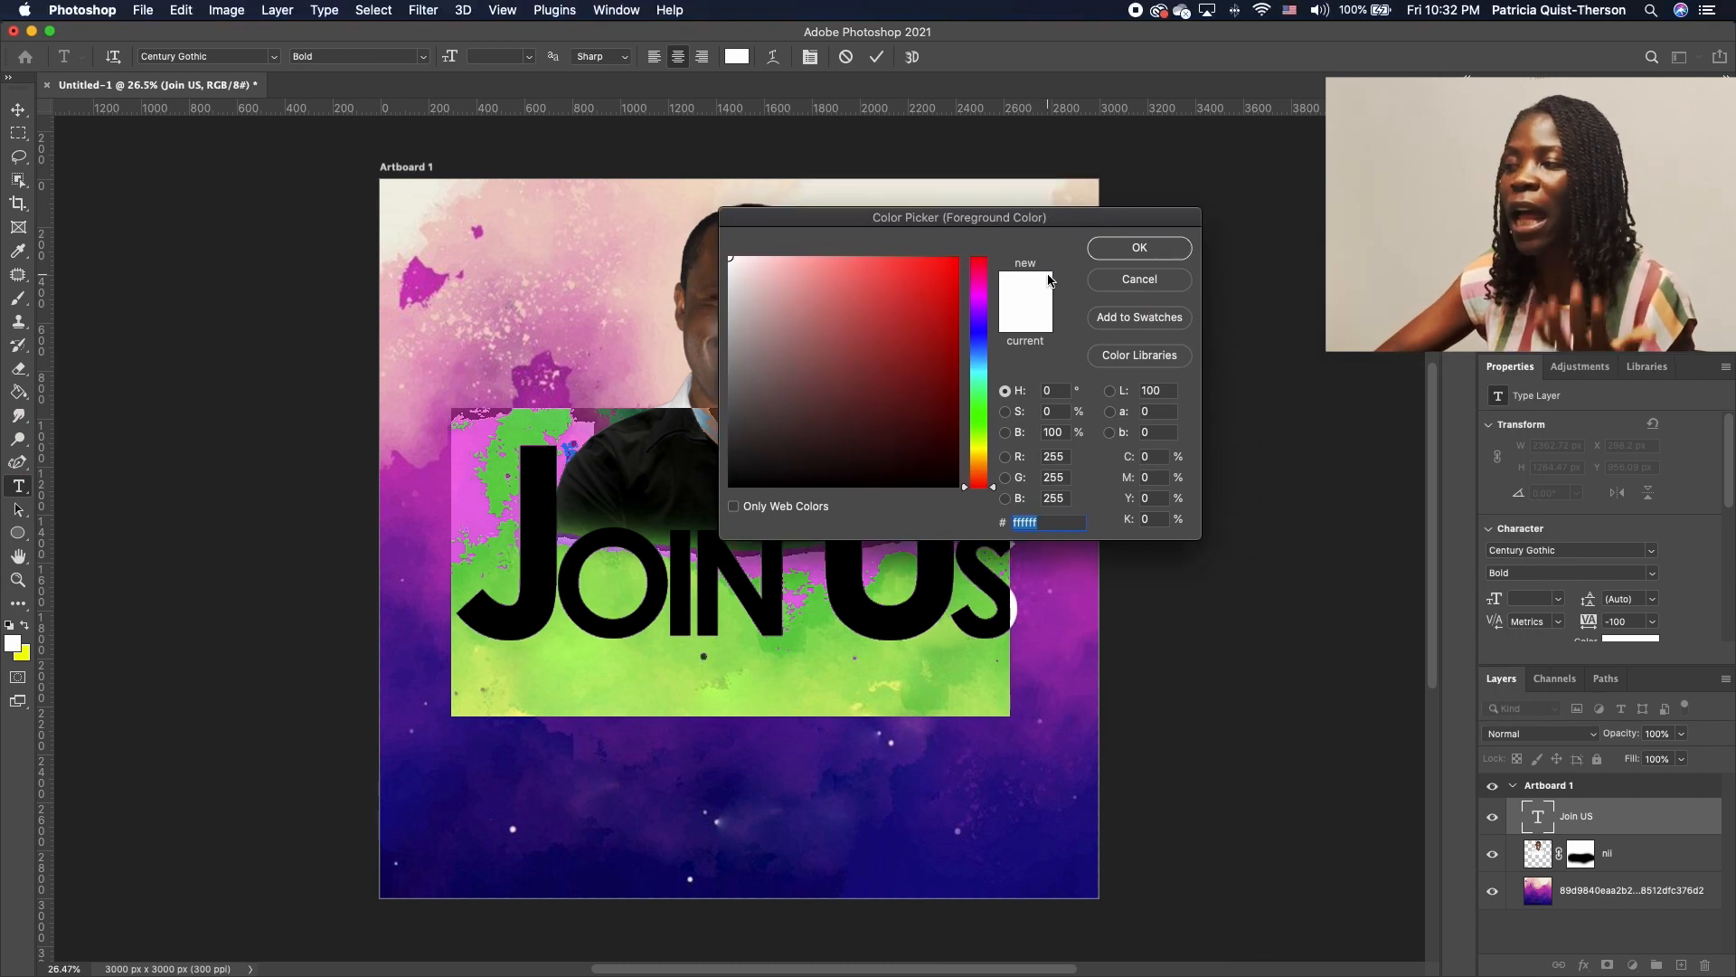
drag(990, 472, 988, 457)
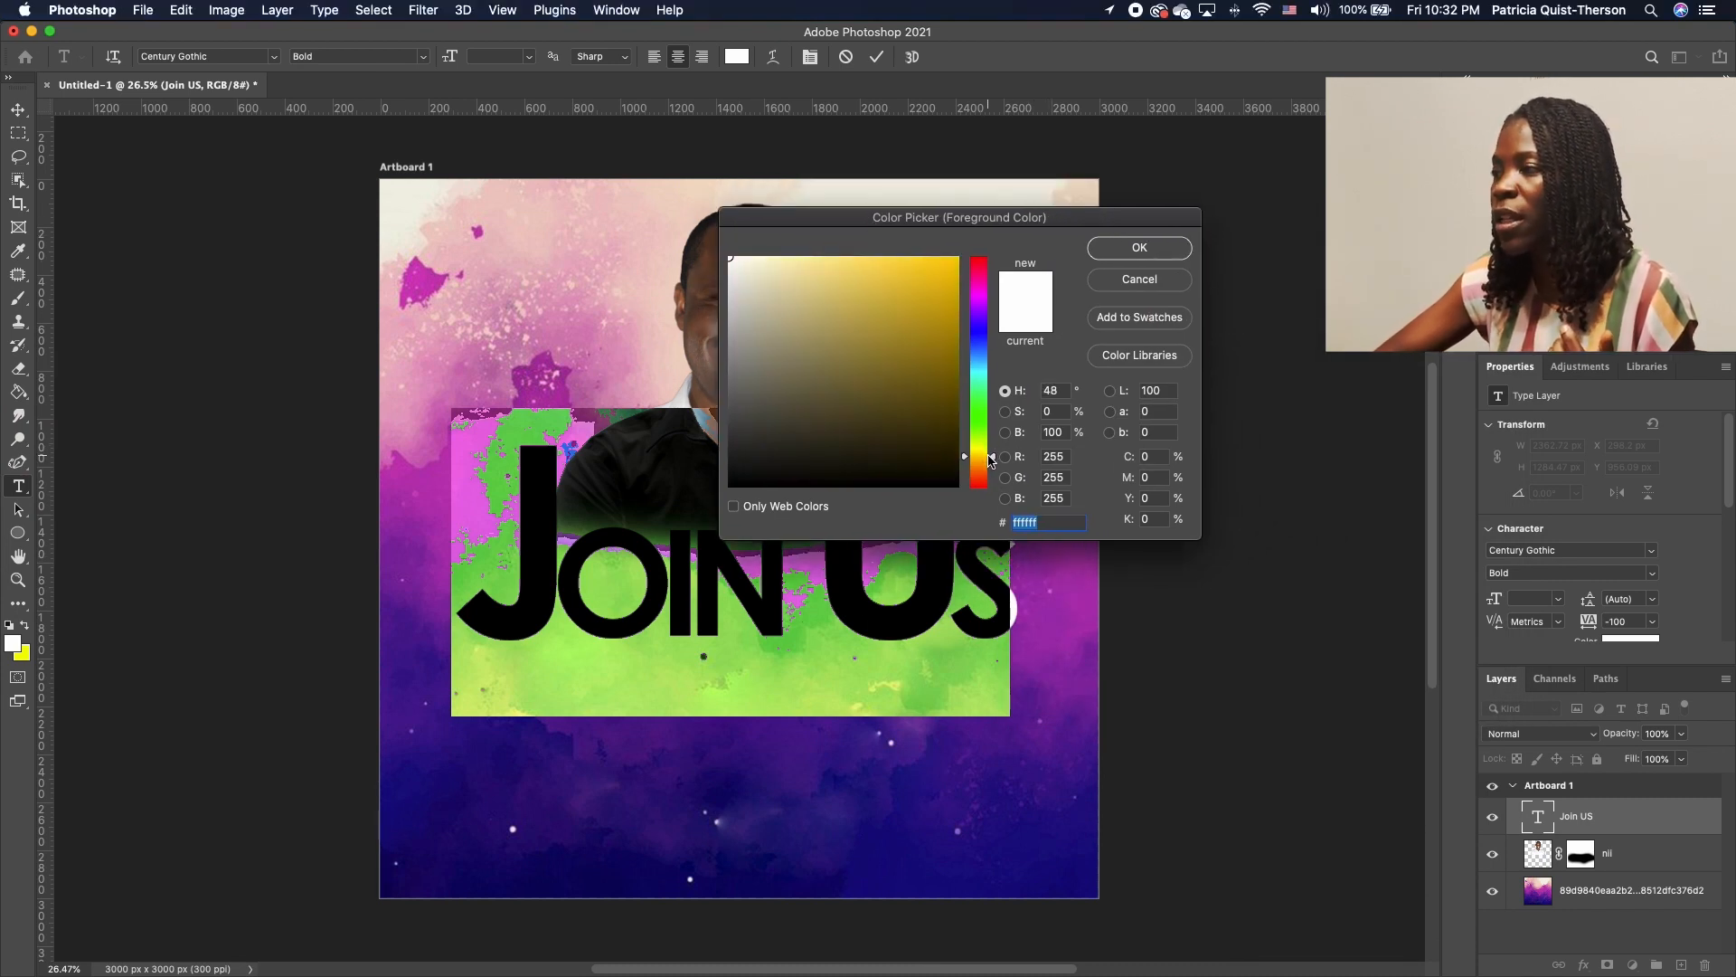
click(957, 259)
click(1141, 248)
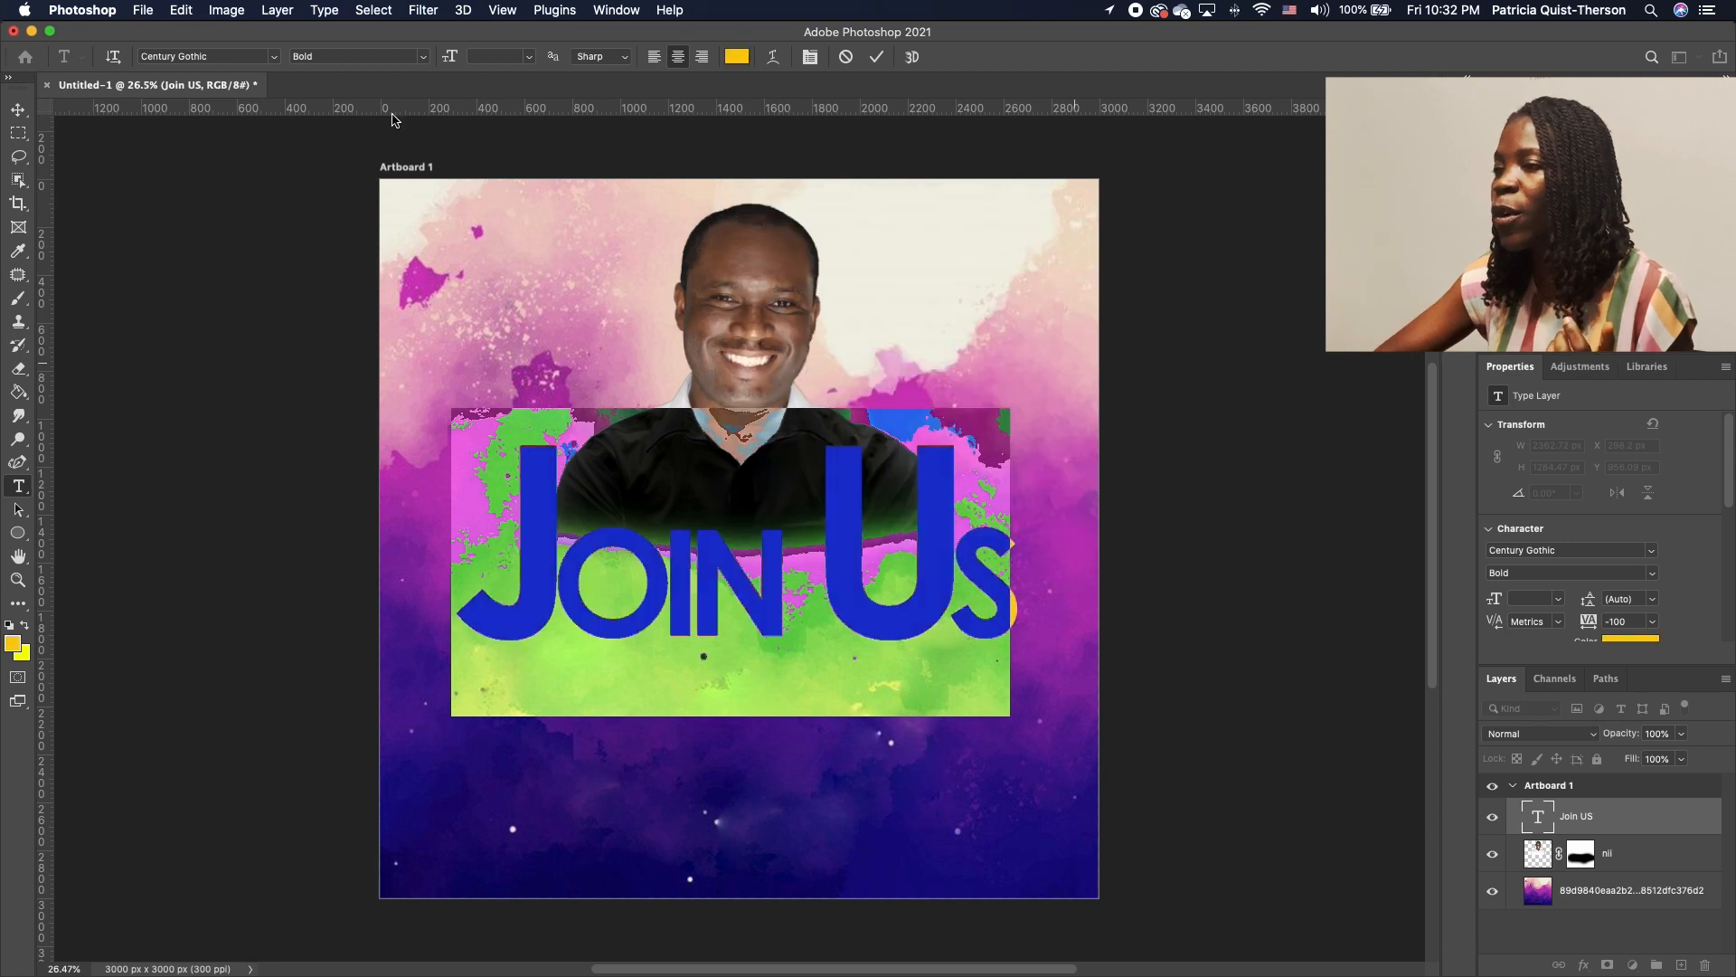
click(18, 110)
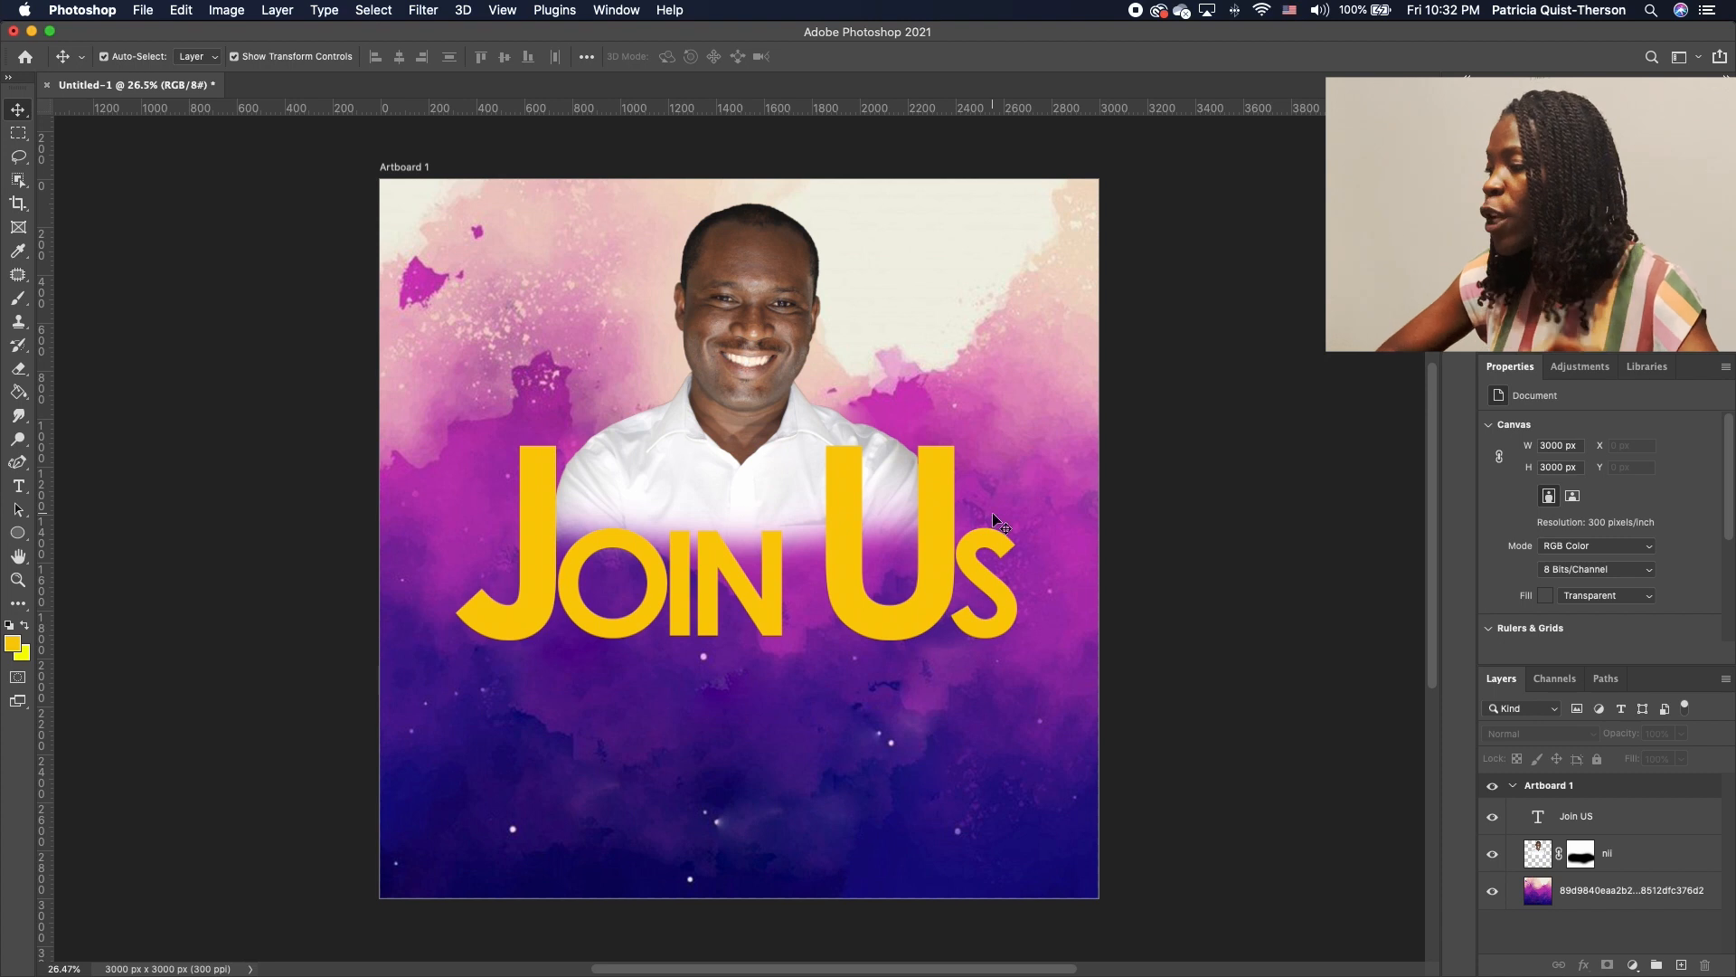
Duplicate the Join US layer, hide the original, and rename the copy 'Outline Text'
click(909, 604)
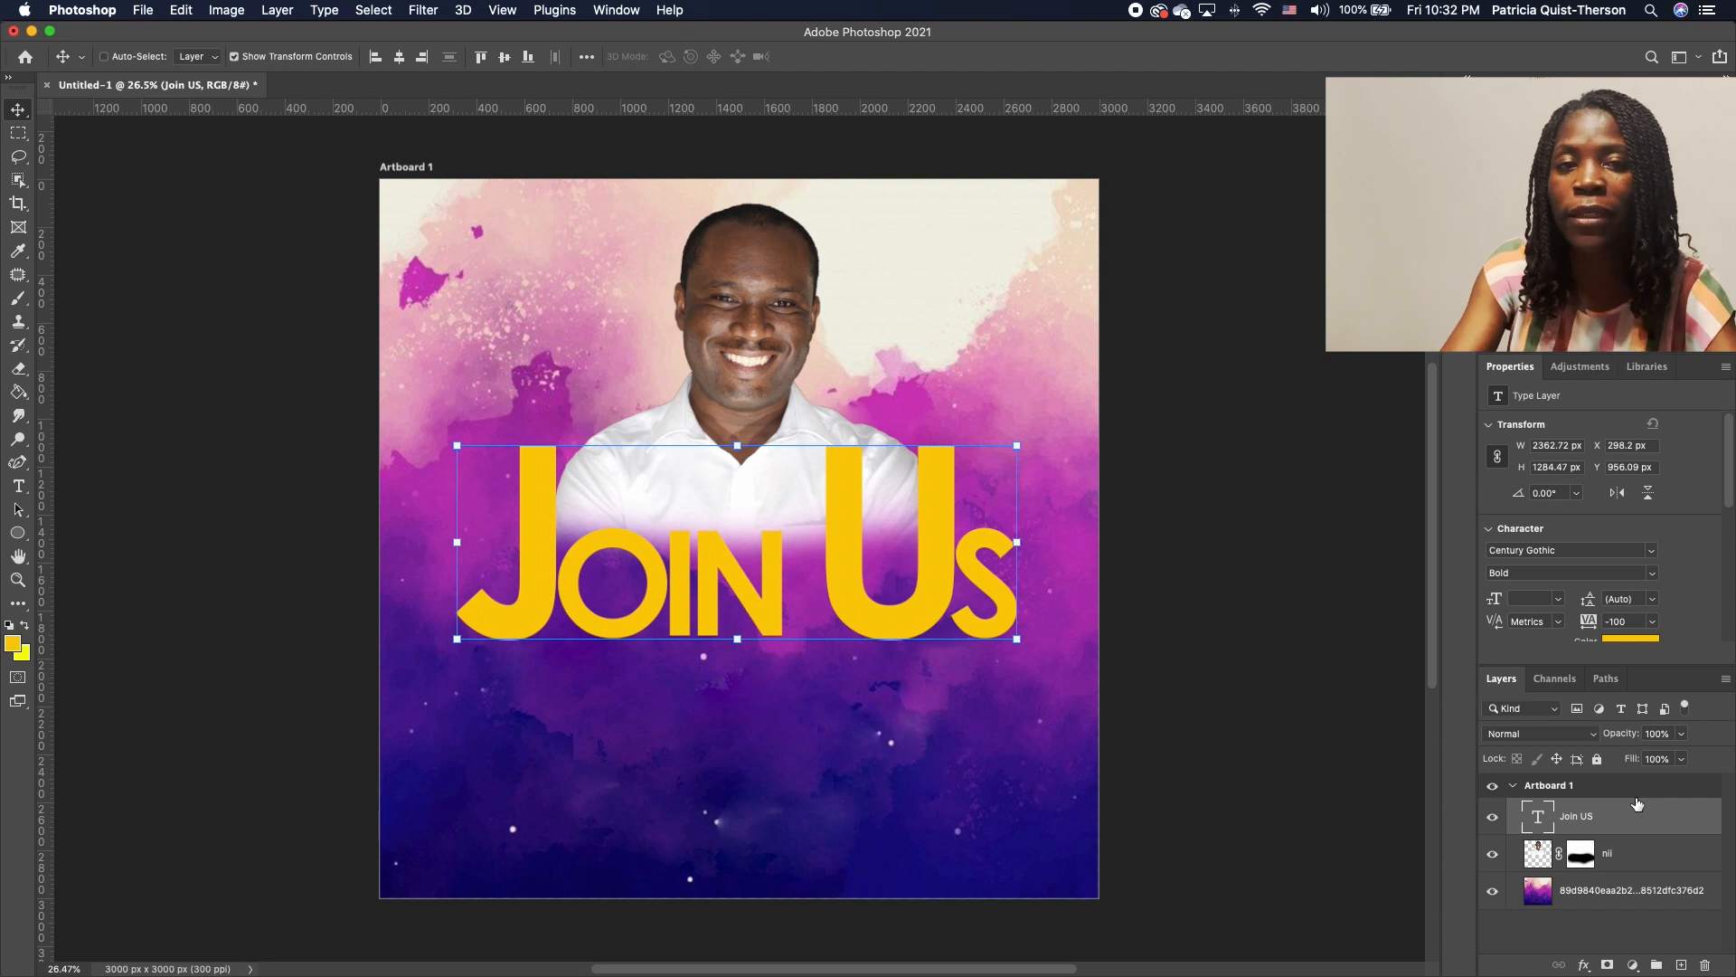
key(super+j)
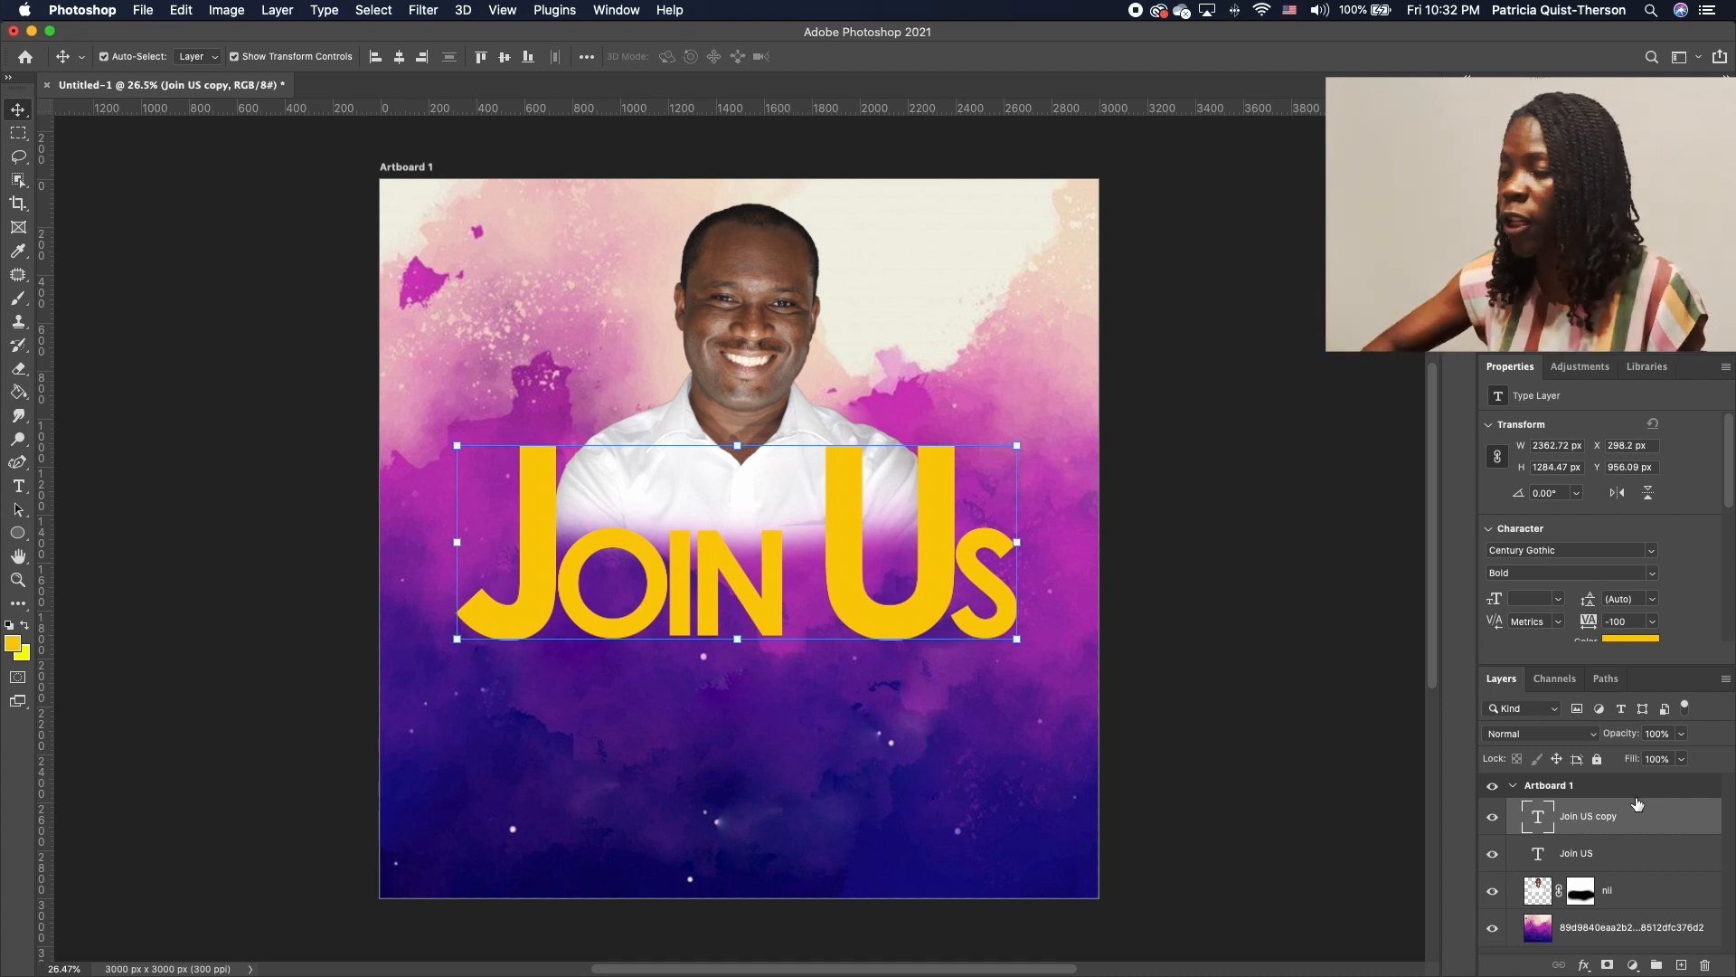
click(1492, 854)
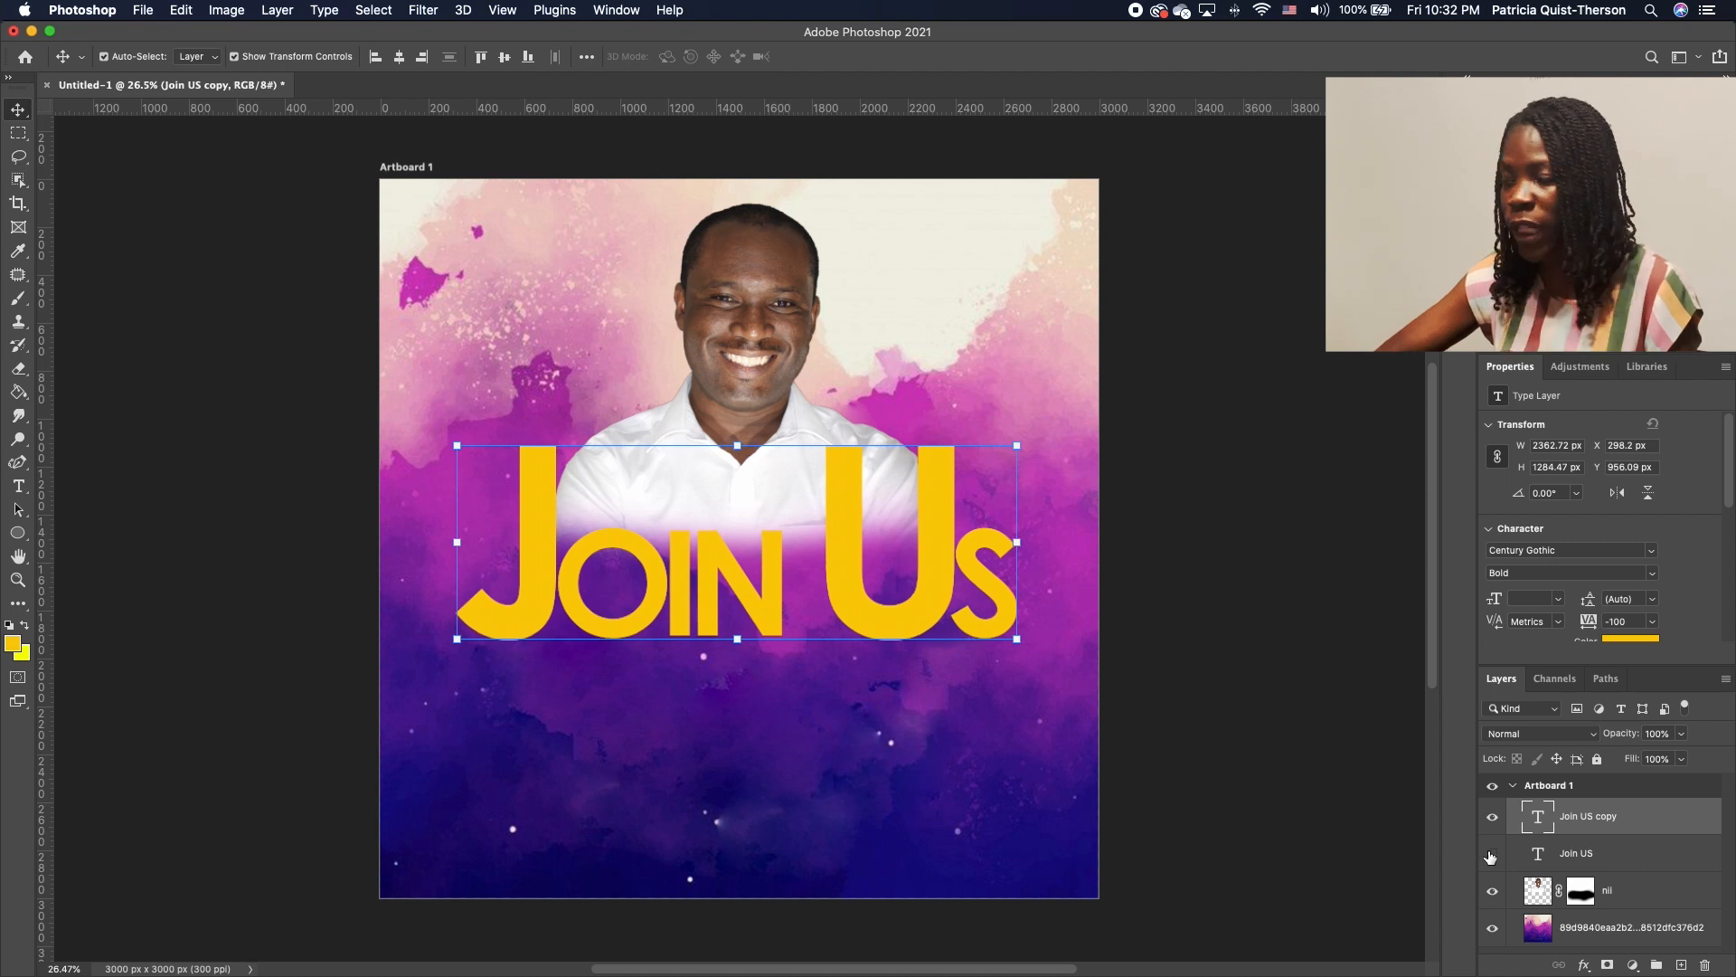
double_click(1610, 817)
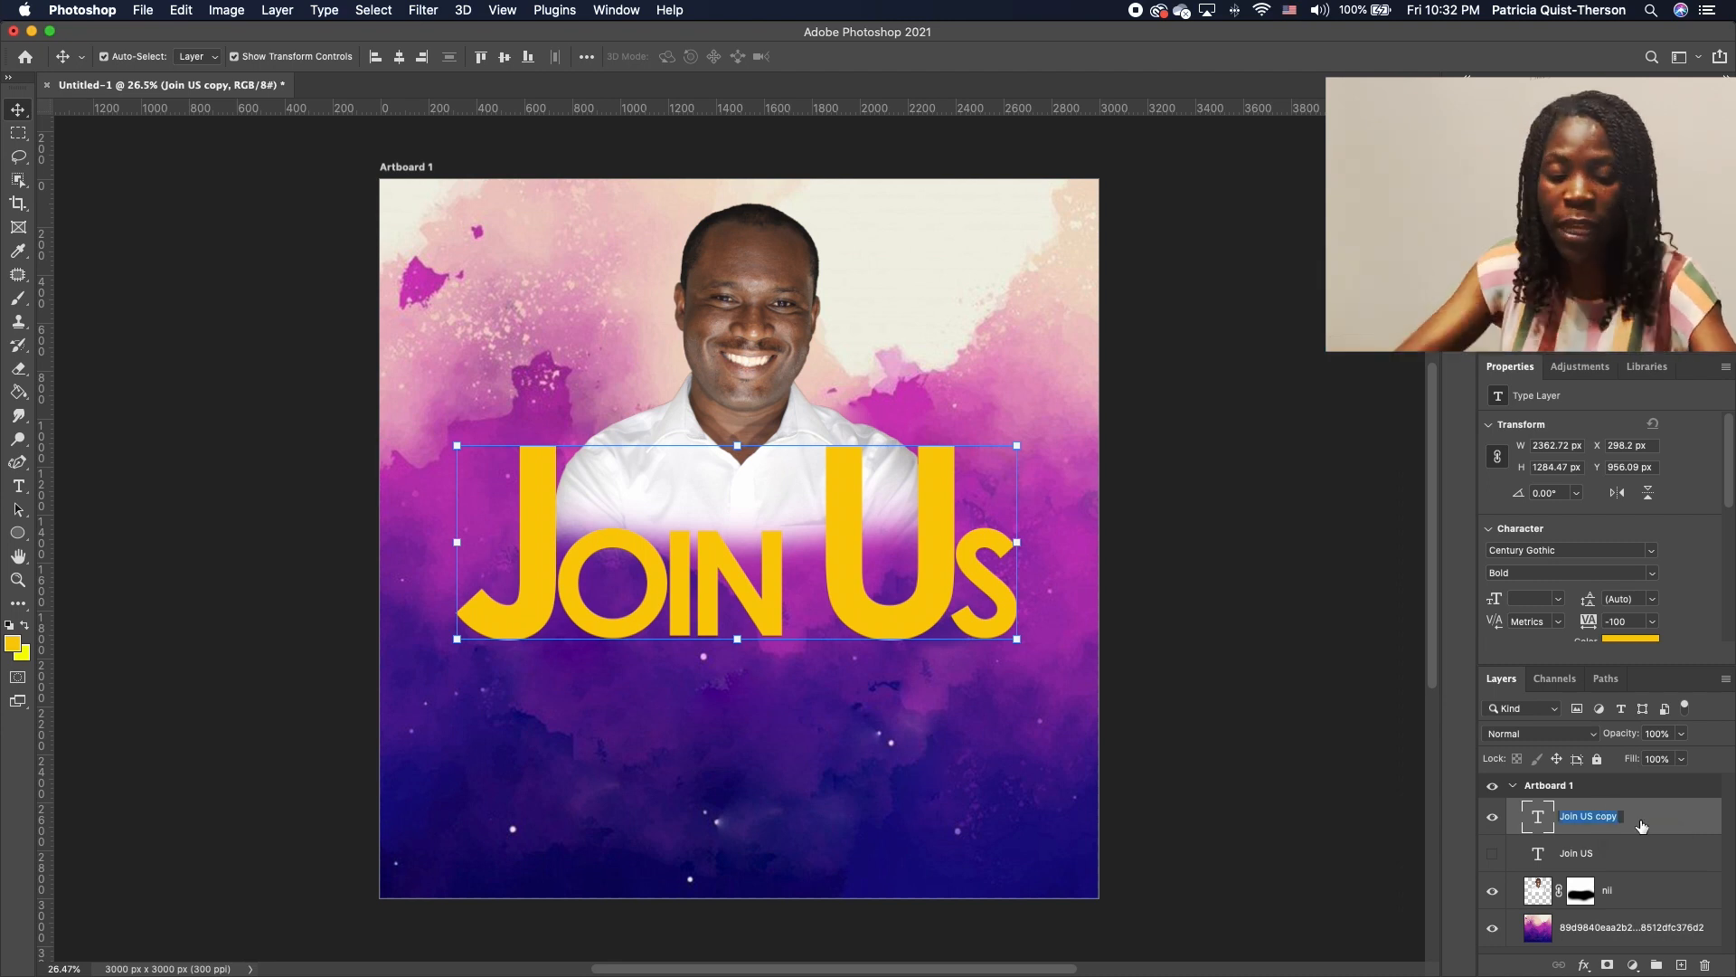
text(Out)
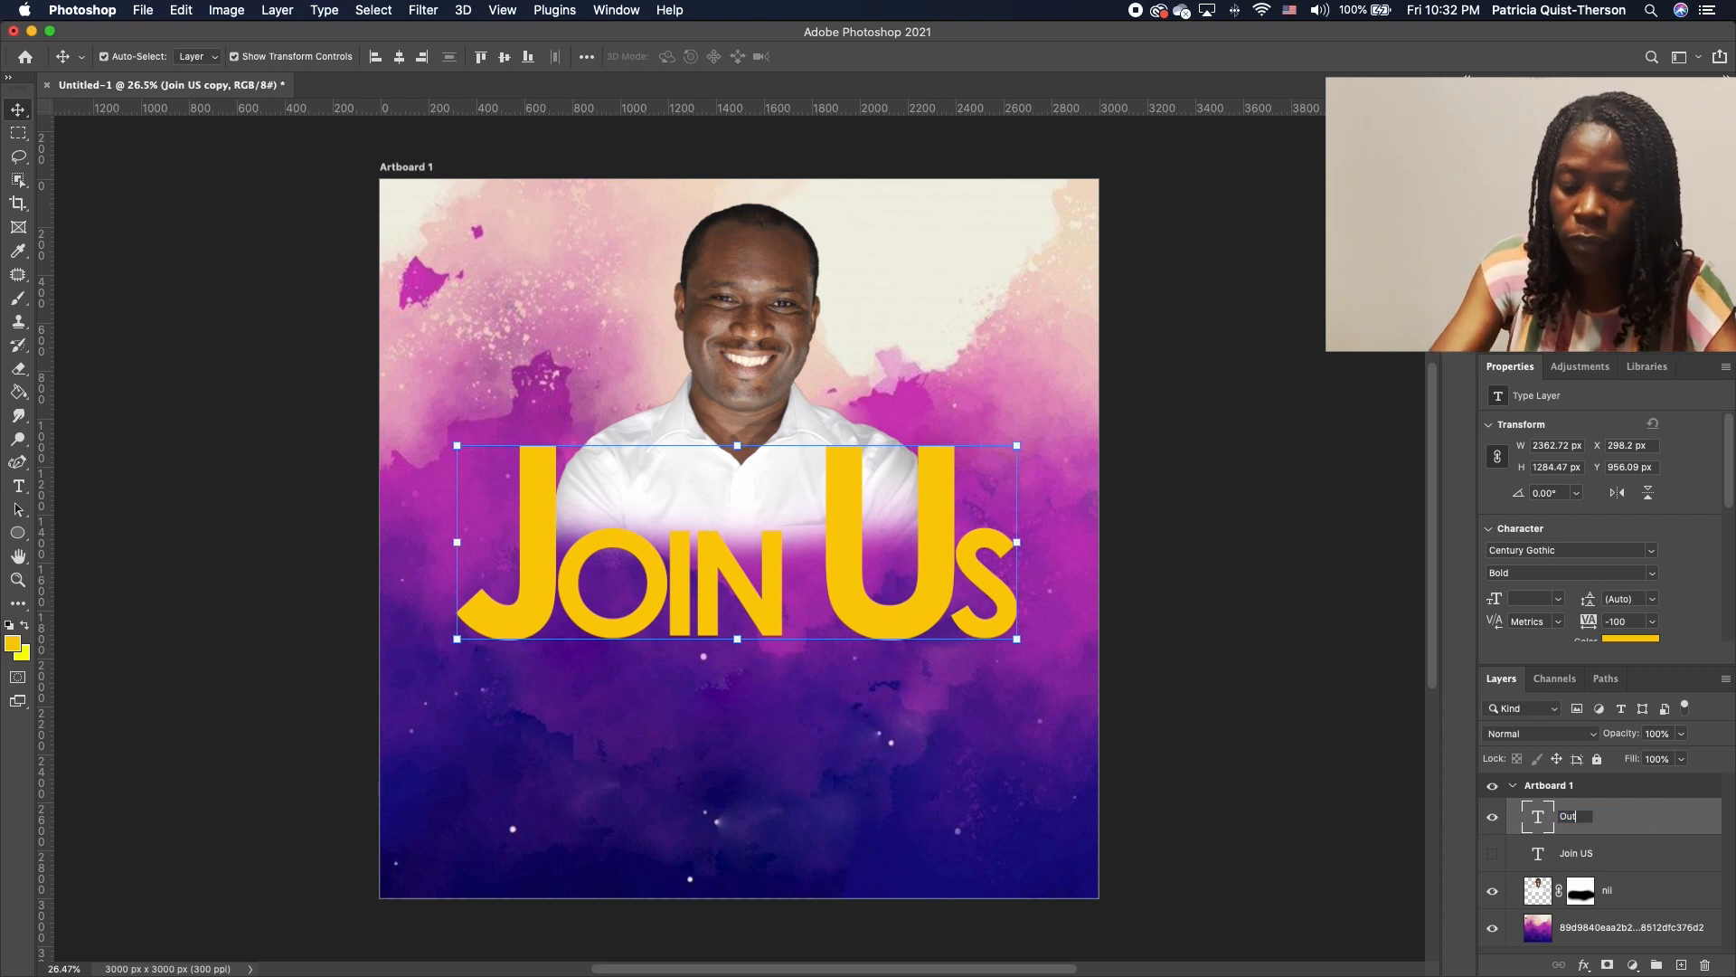
text(line 1)
text(ex)
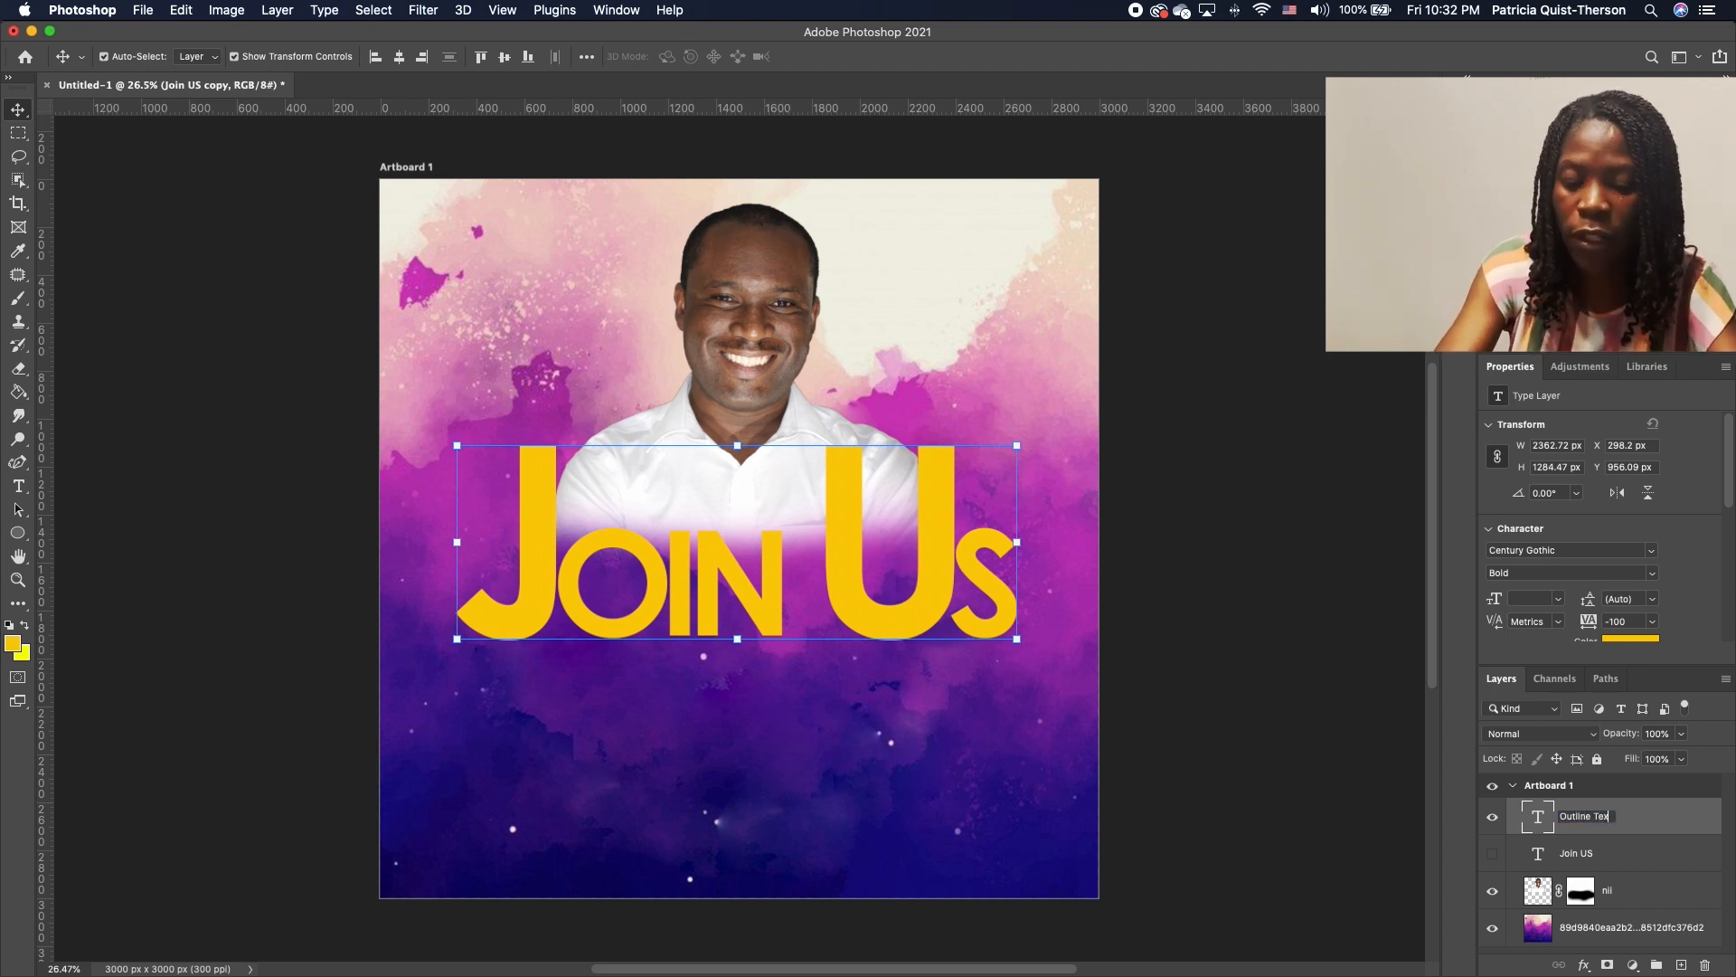
text(t)
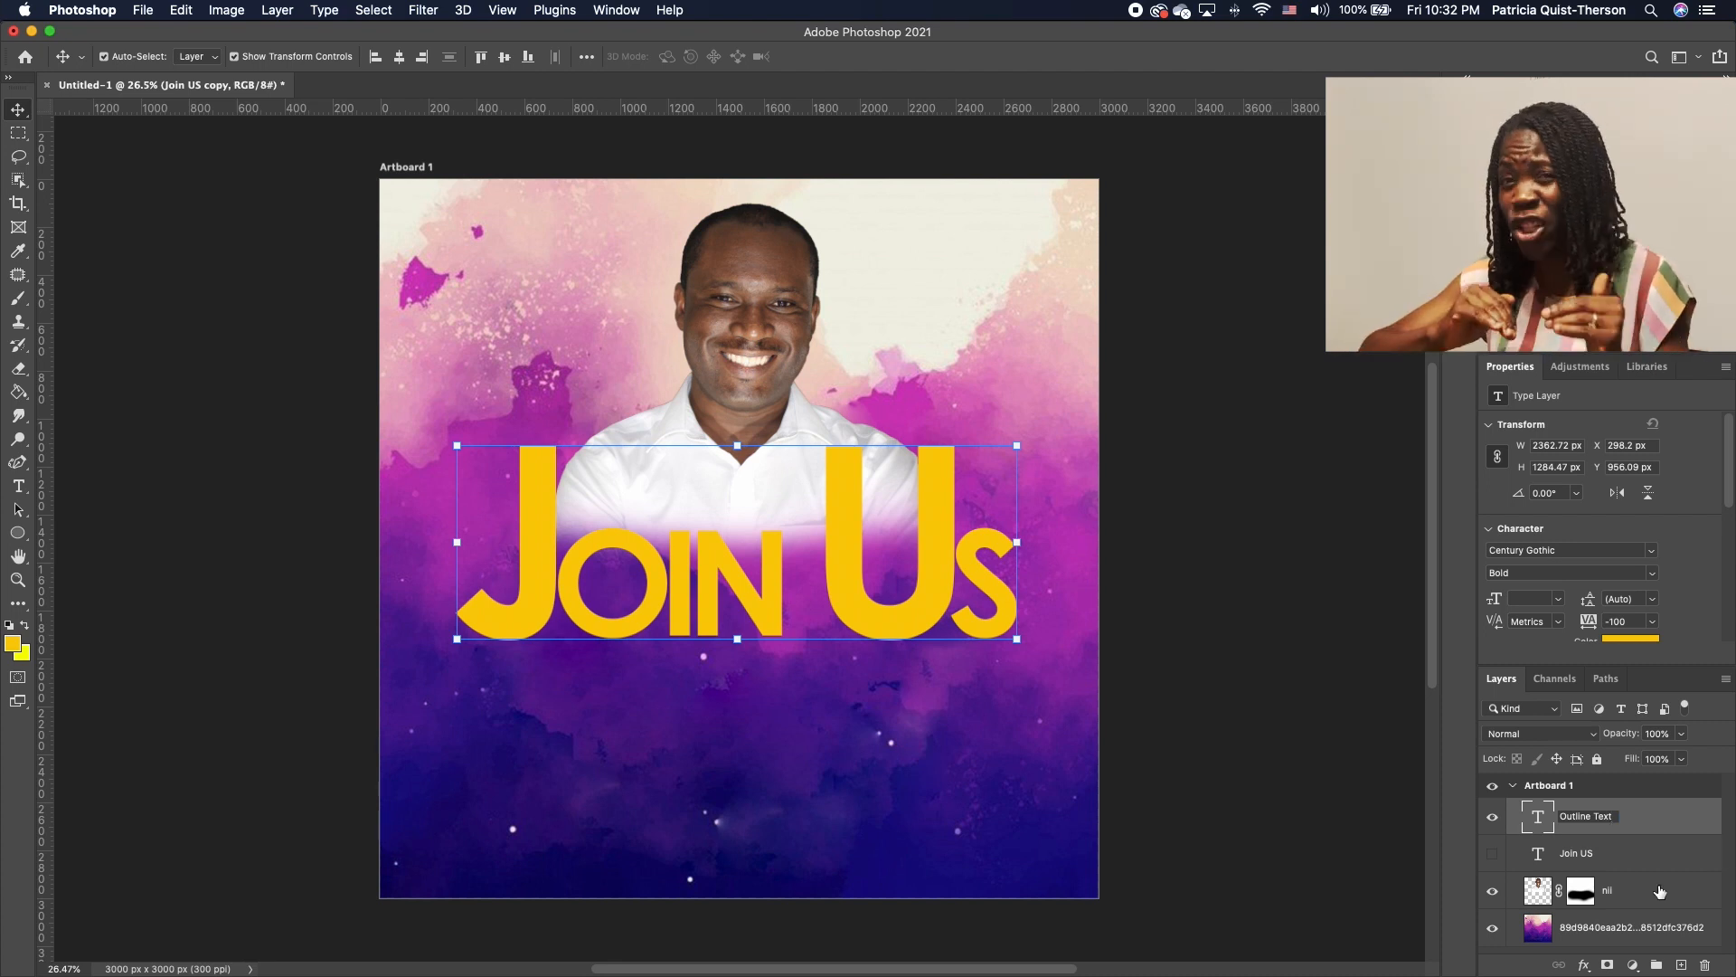
click(1657, 821)
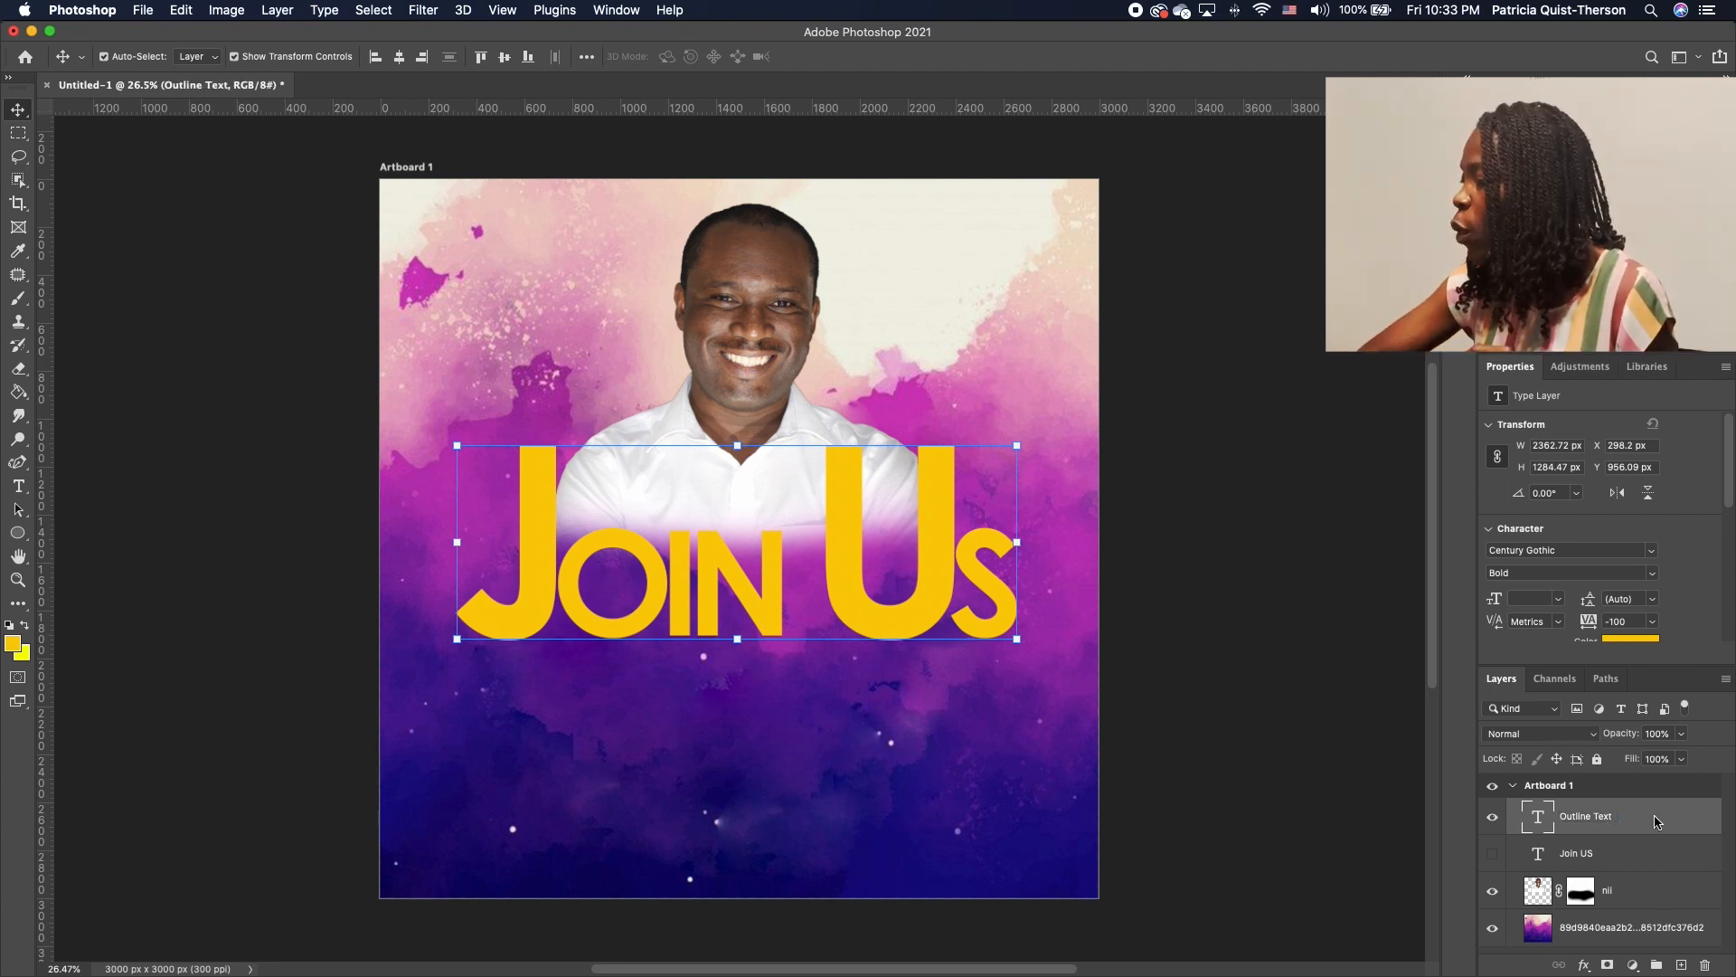
Set the Outline Text layer's fill to 0% and convert it to a shape
click(1682, 760)
drag(1682, 783, 1599, 798)
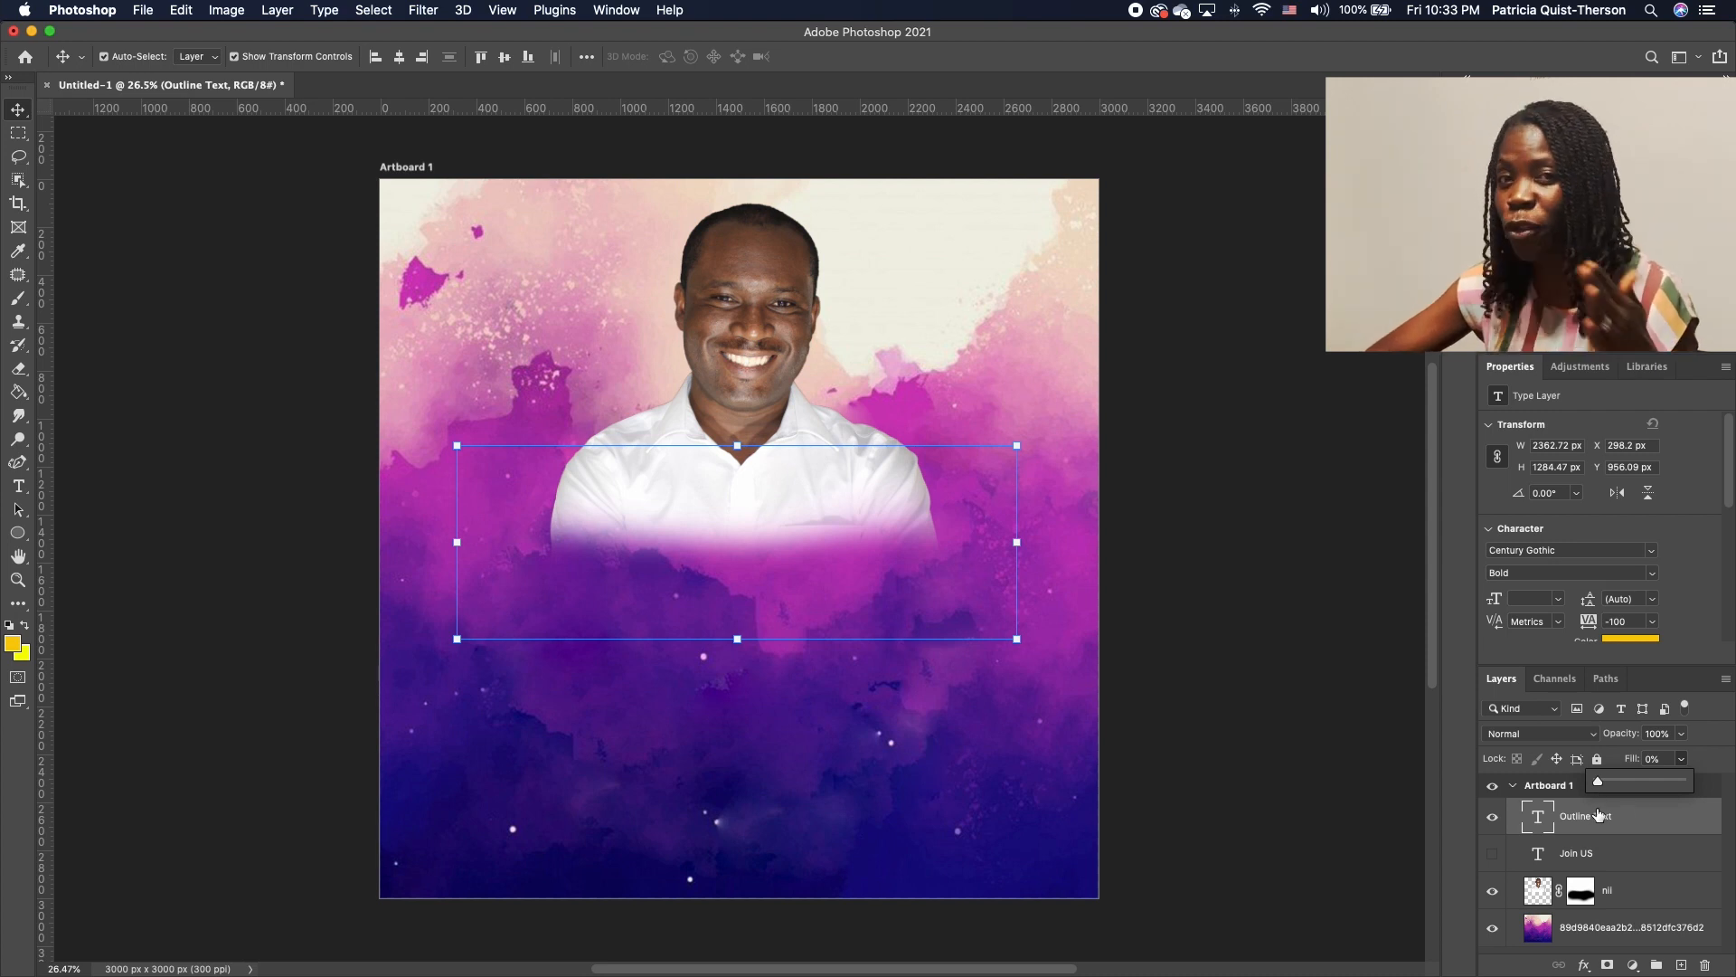
right_click(1622, 828)
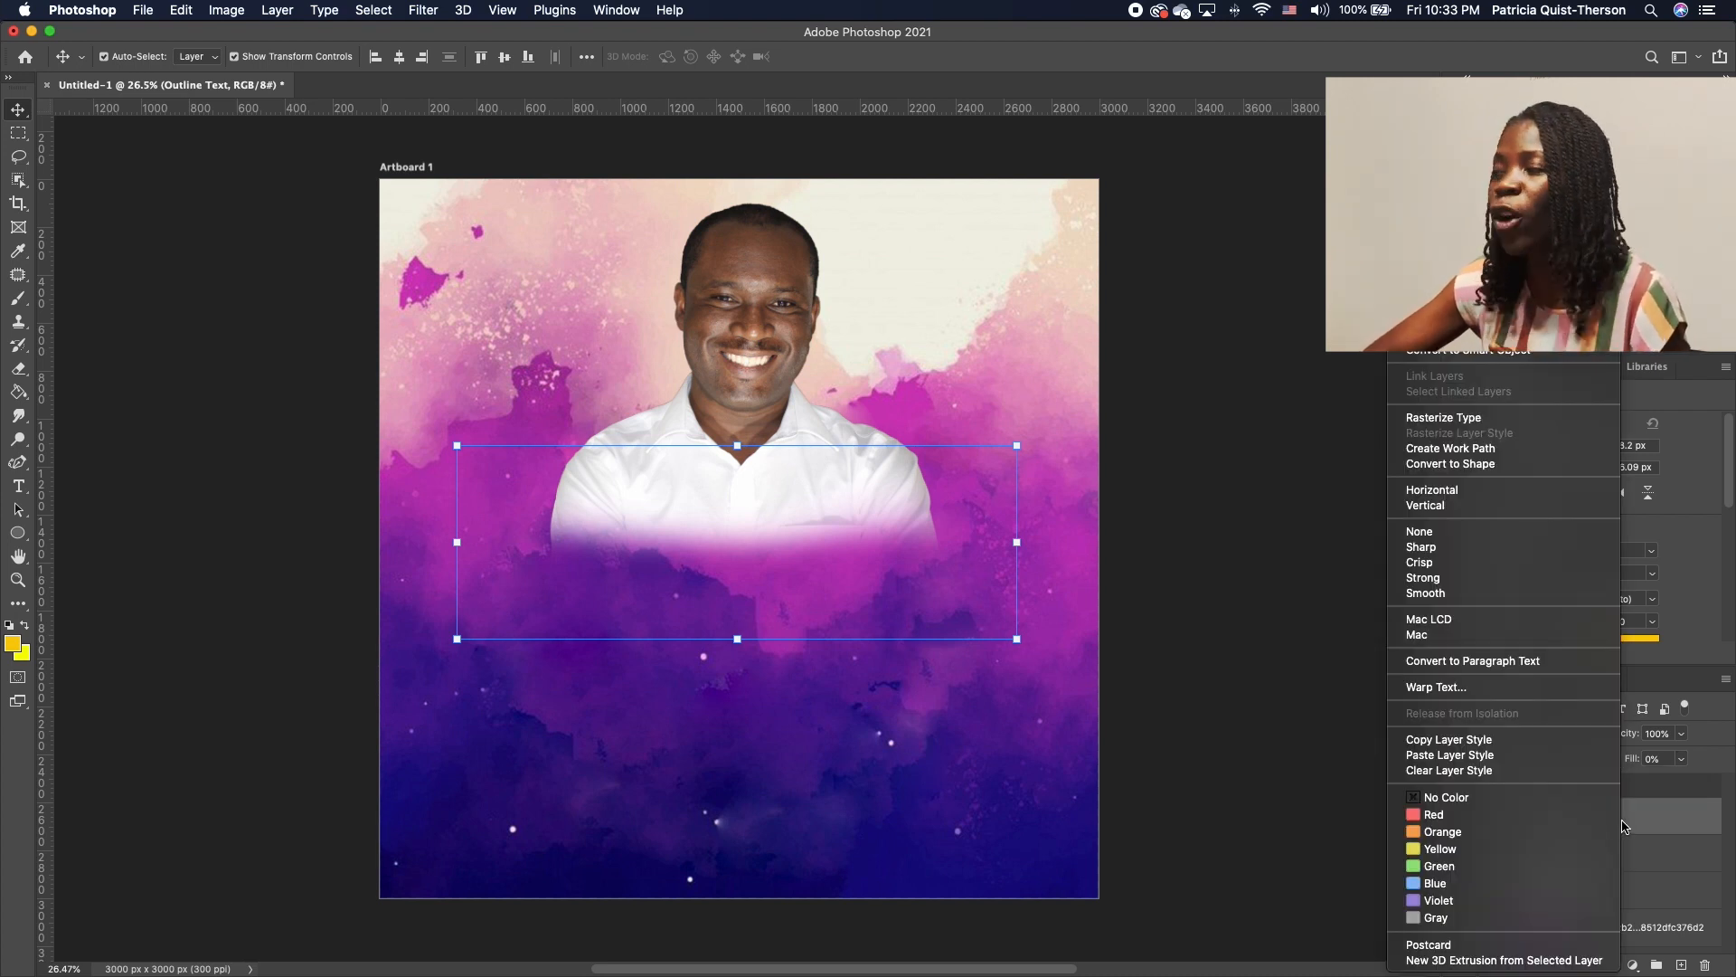
click(1490, 467)
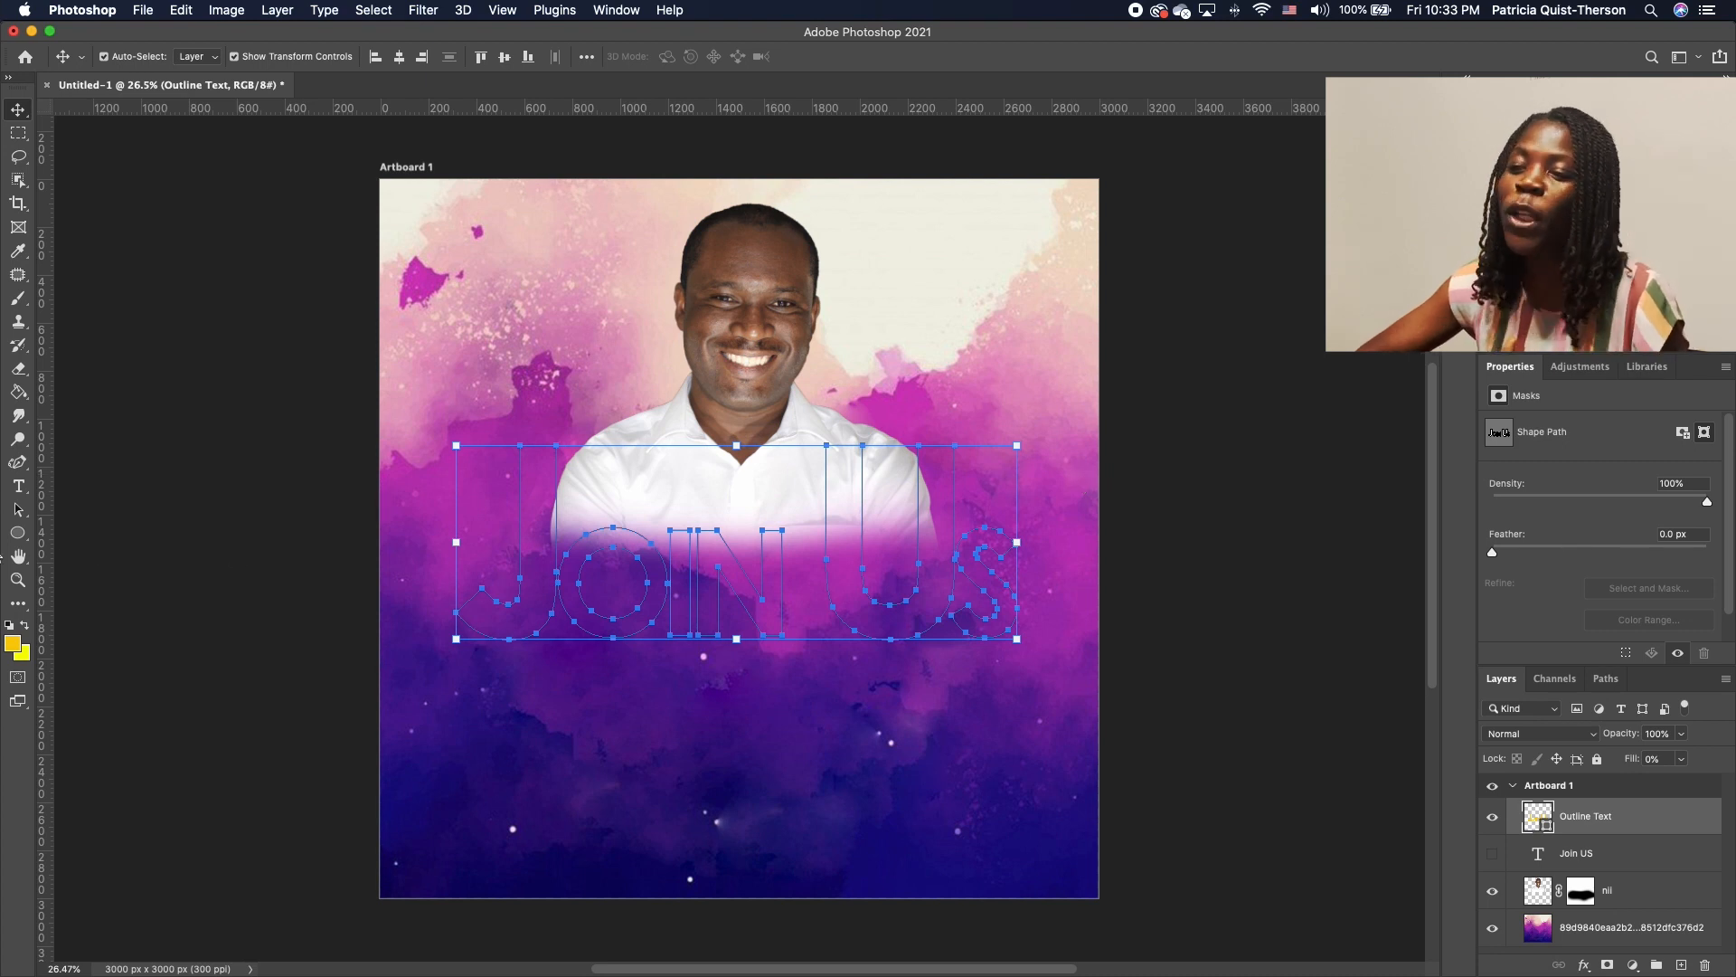
Give the JOIN US shape a white stroke and no fill colour
click(22, 516)
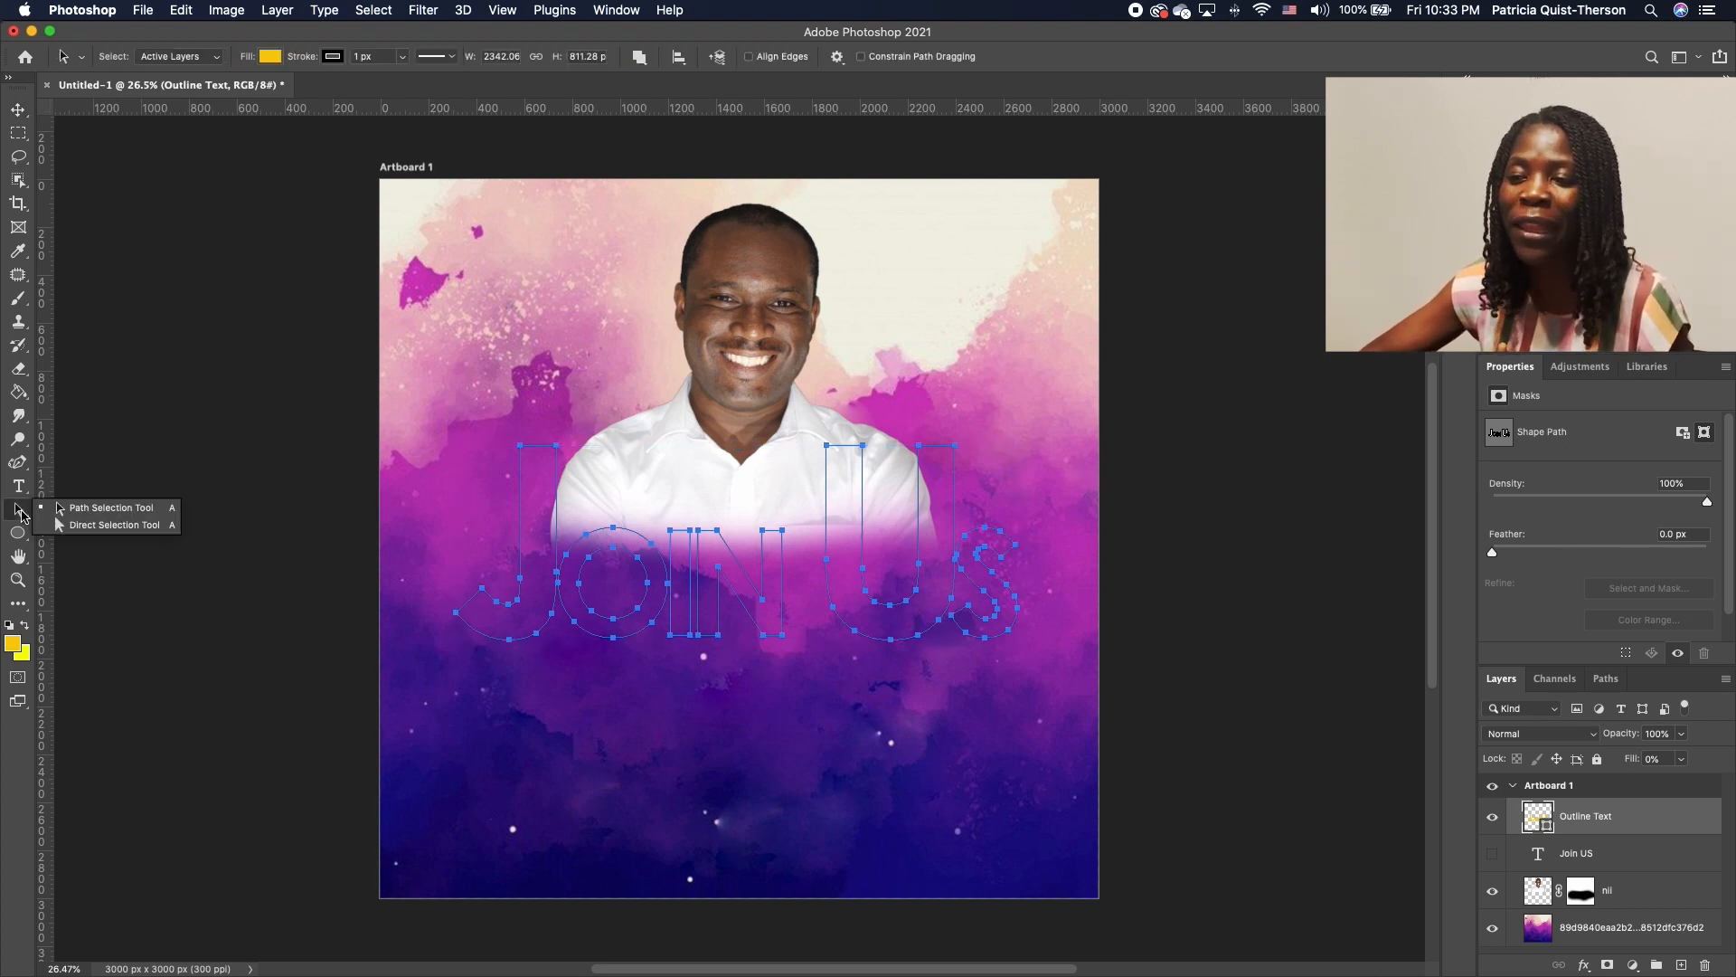
click(144, 522)
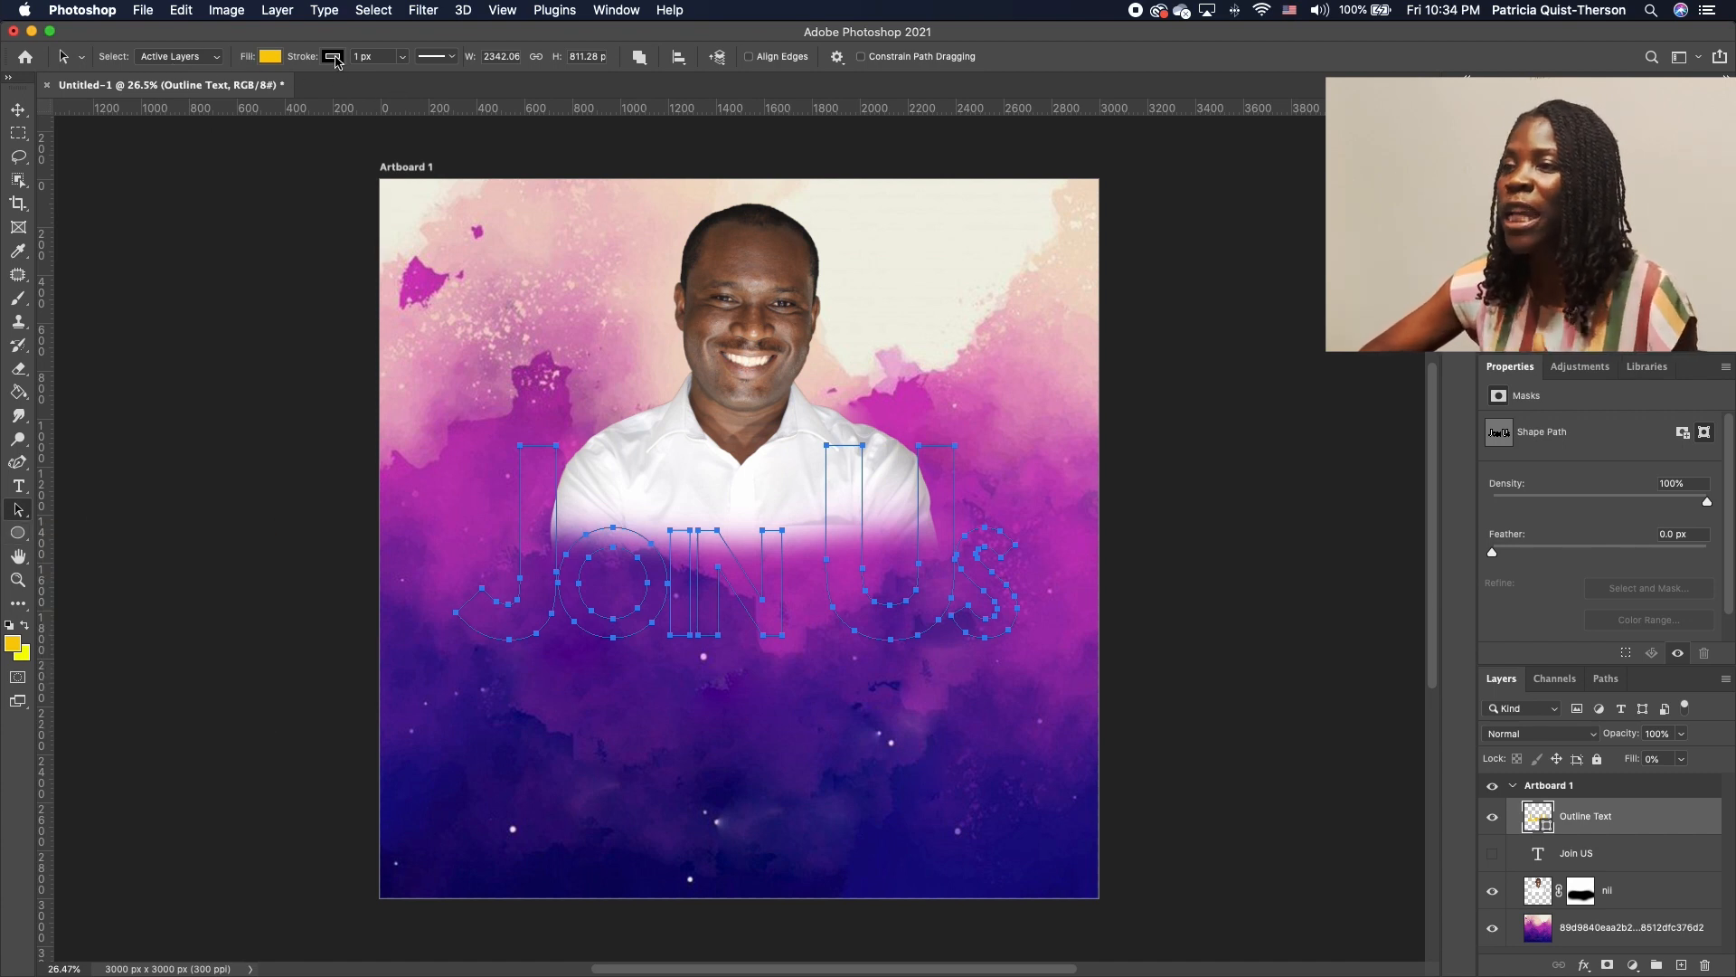
click(271, 58)
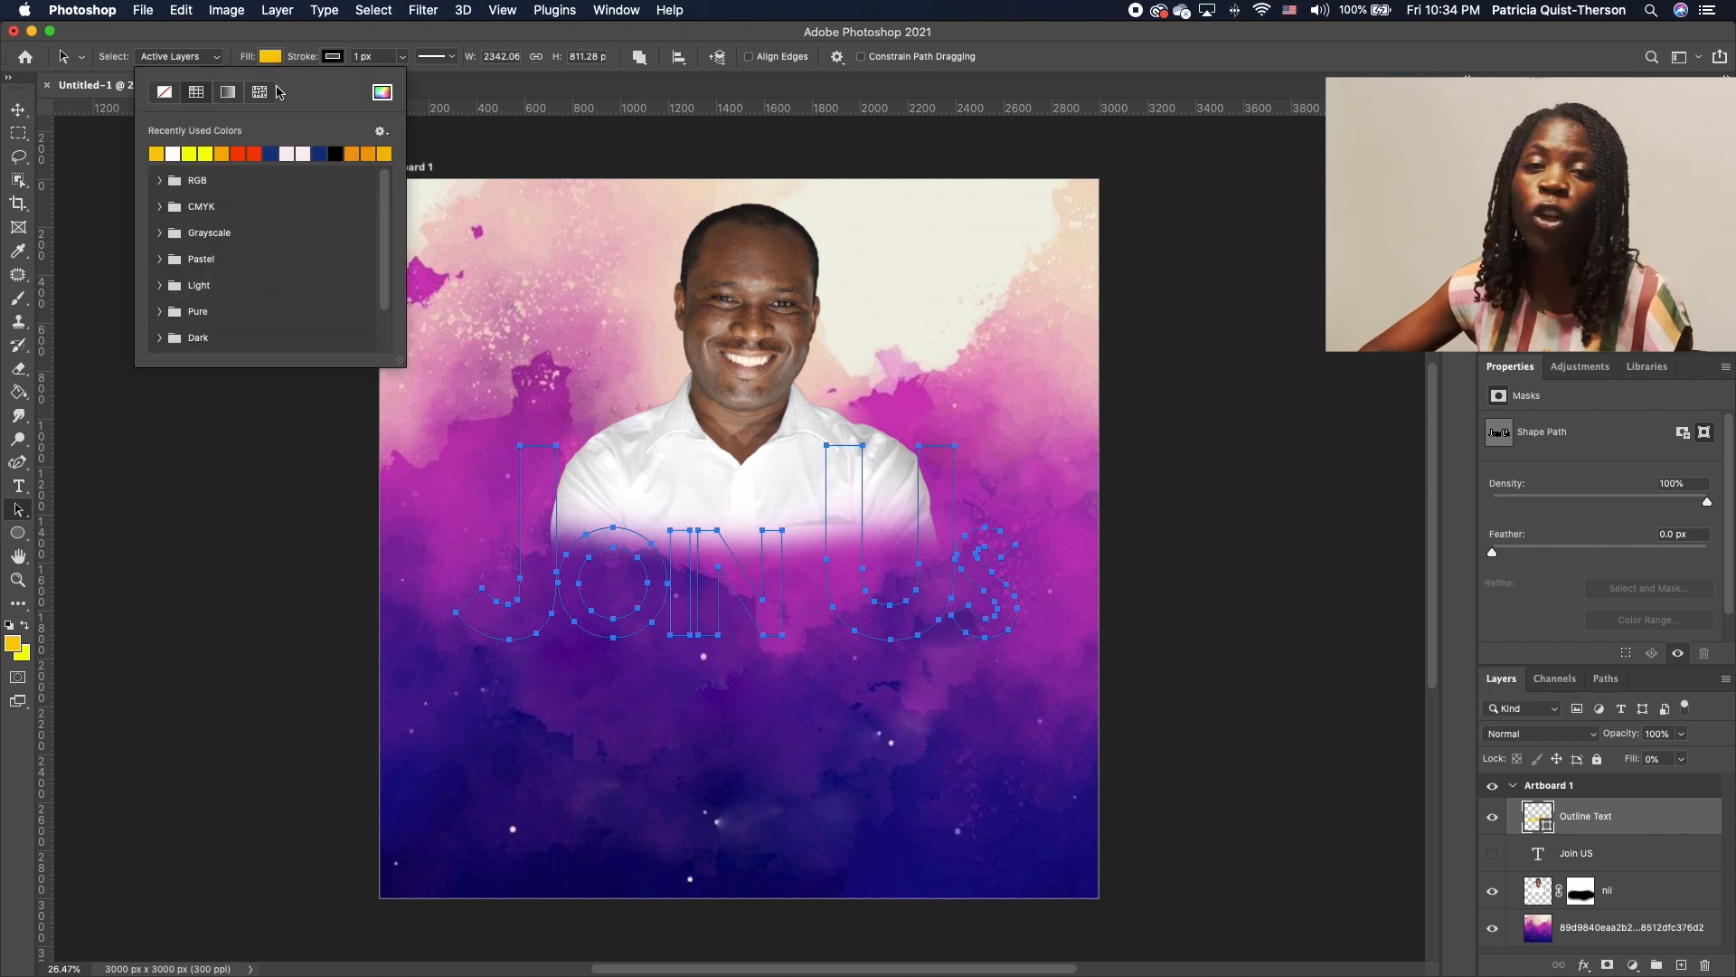
click(175, 152)
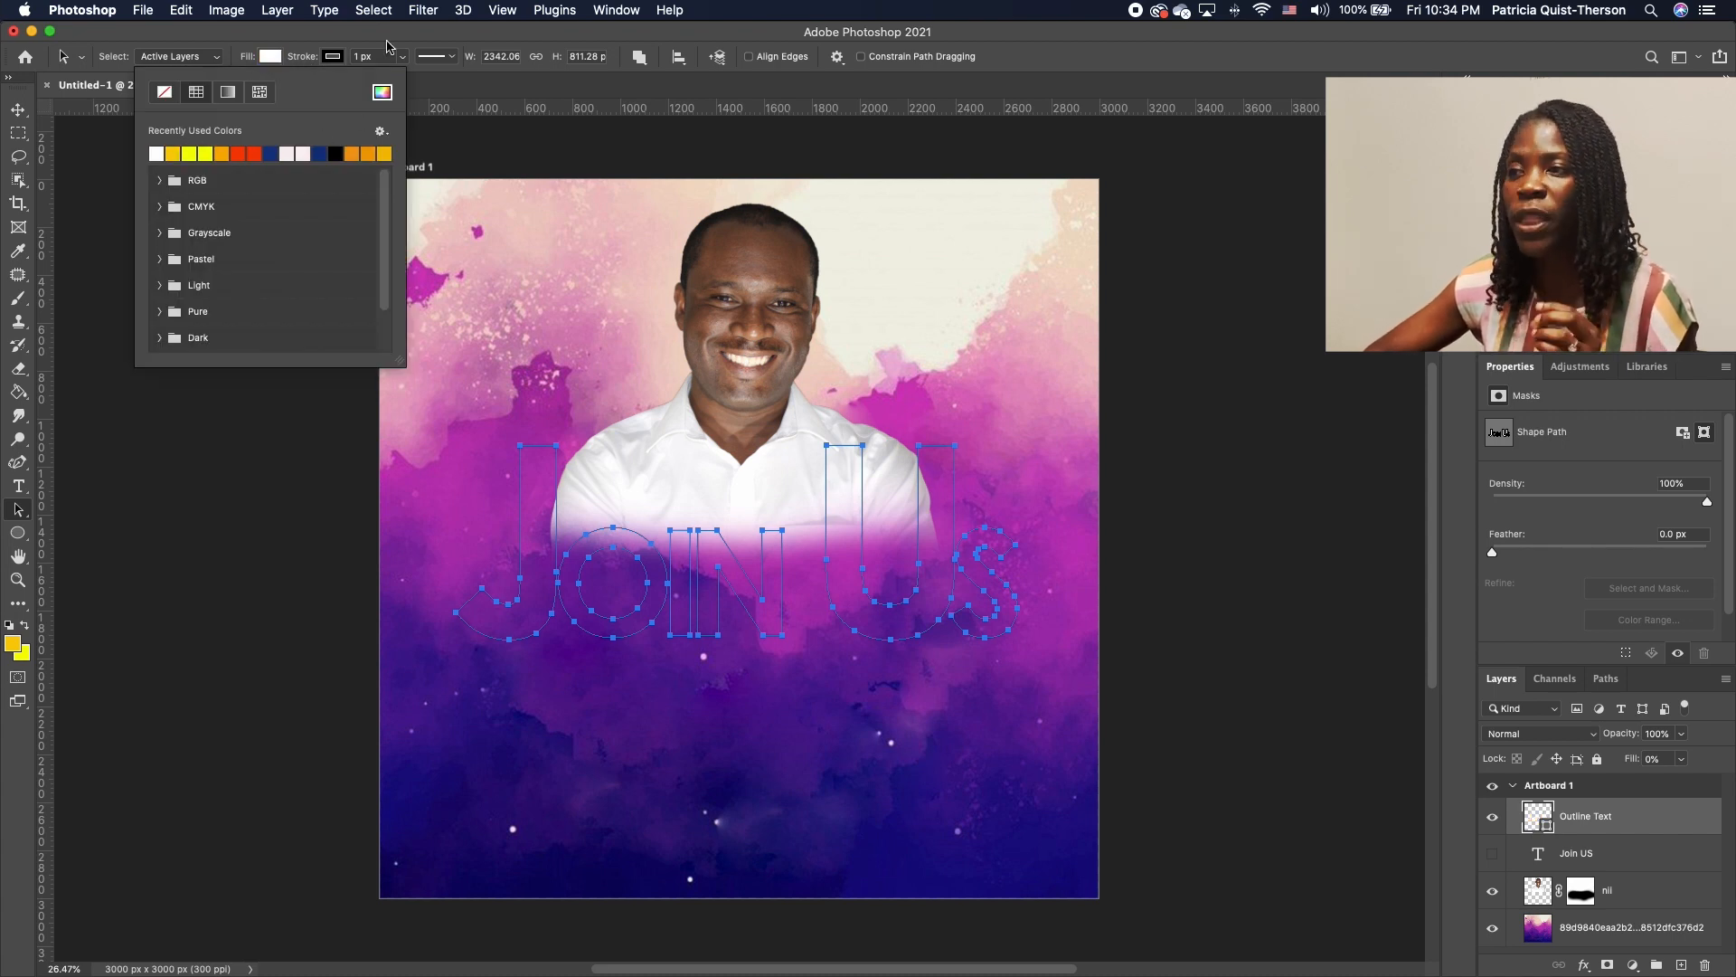
click(337, 57)
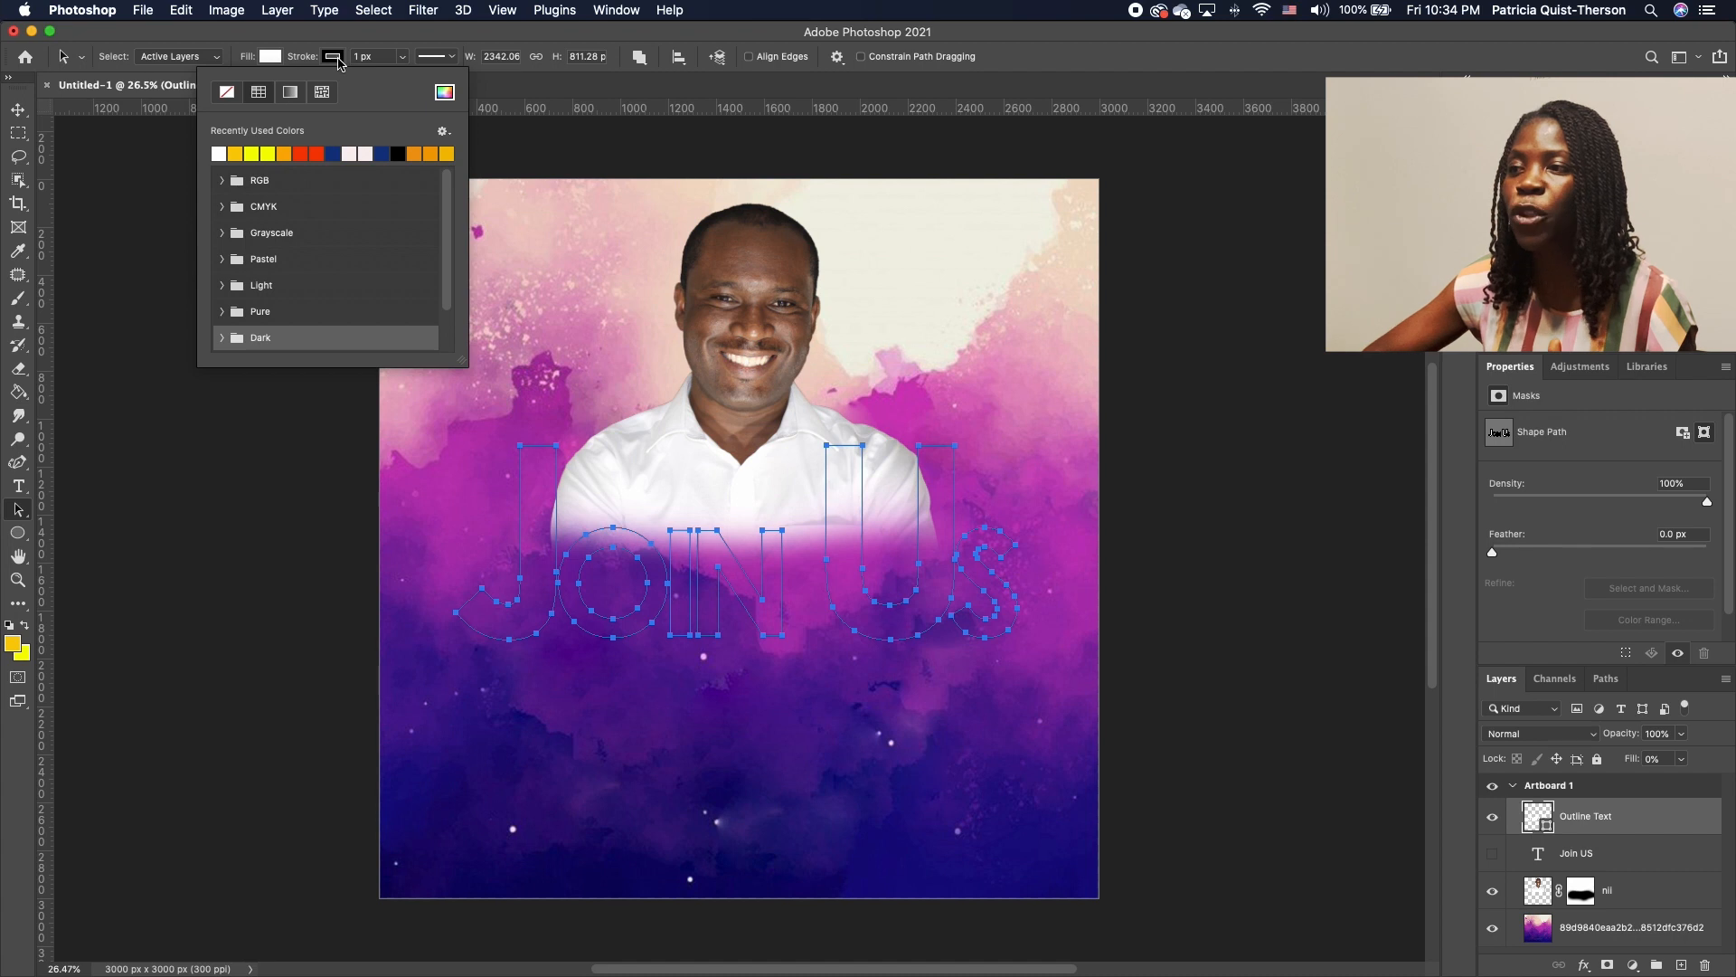
click(223, 154)
click(274, 58)
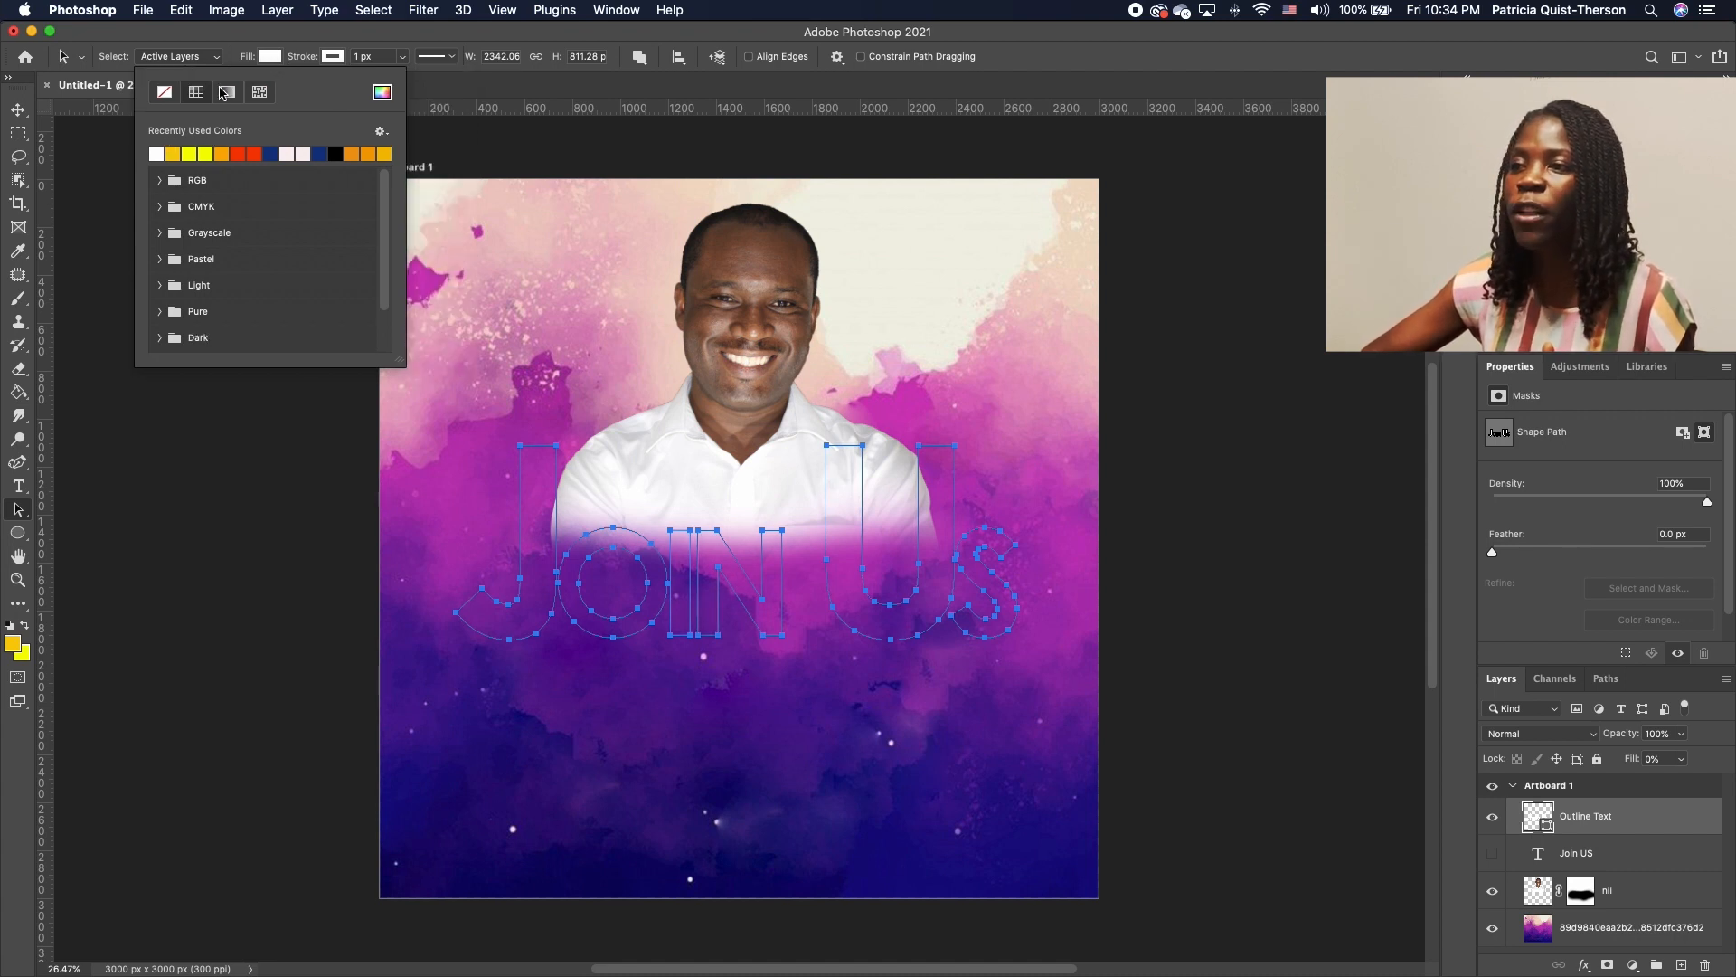
click(166, 93)
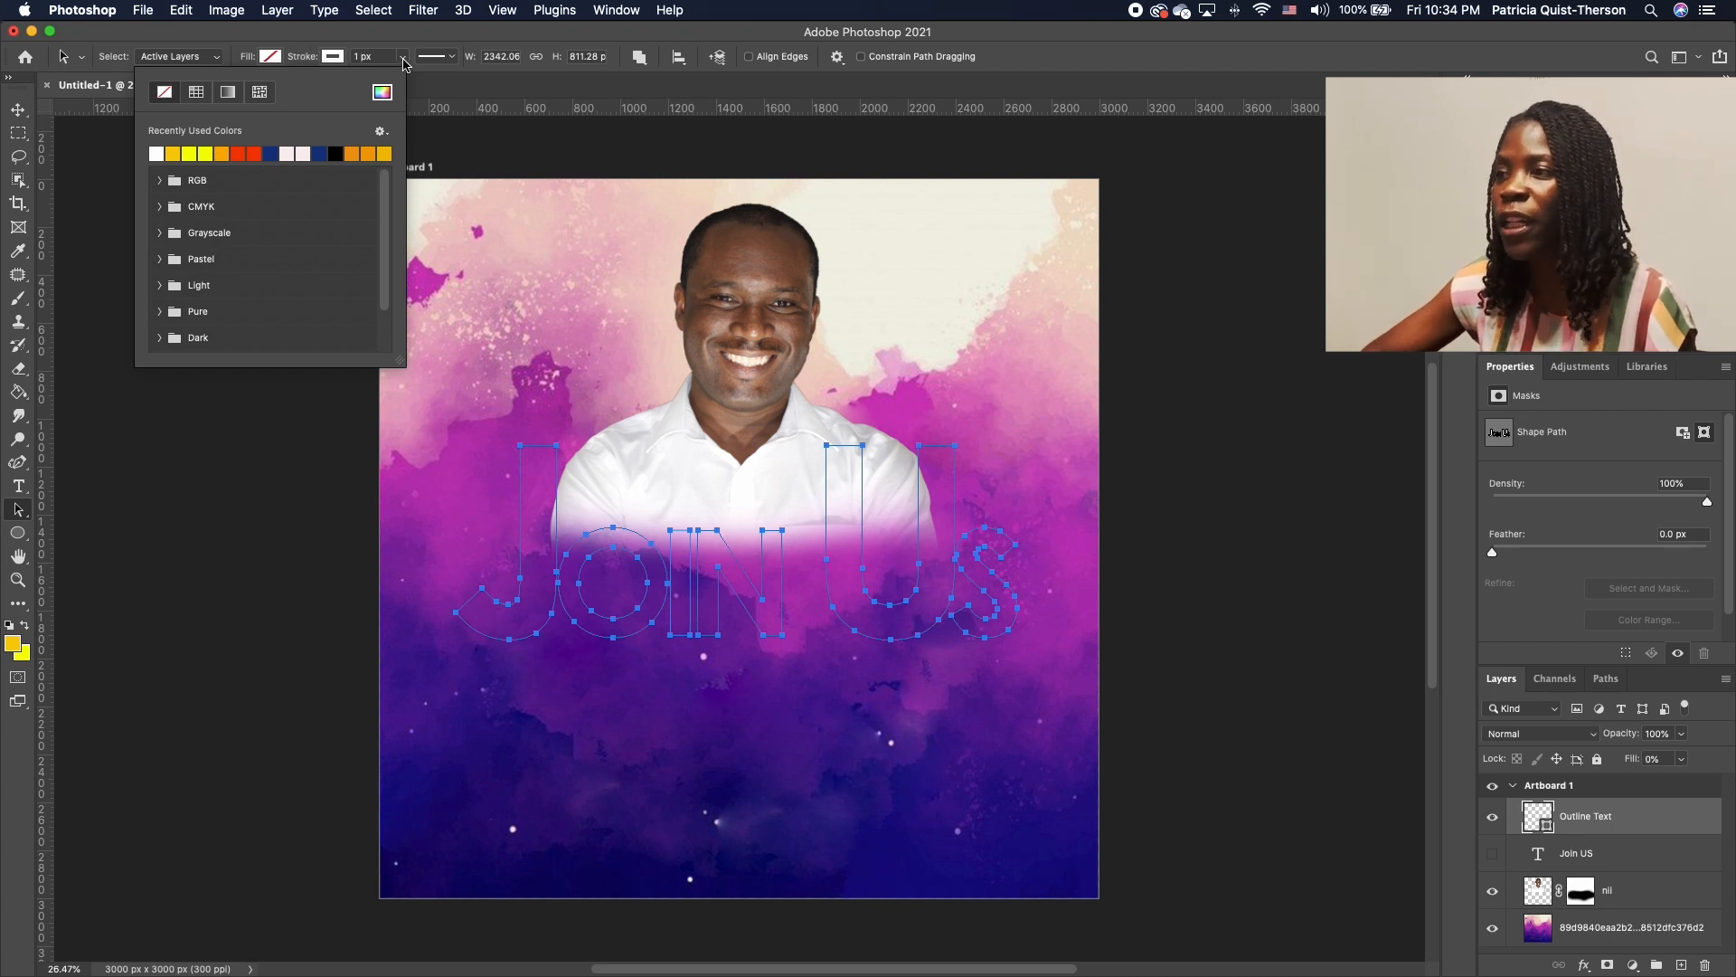
Thin the outline stroke width to about 11.87 px
click(402, 56)
click(410, 83)
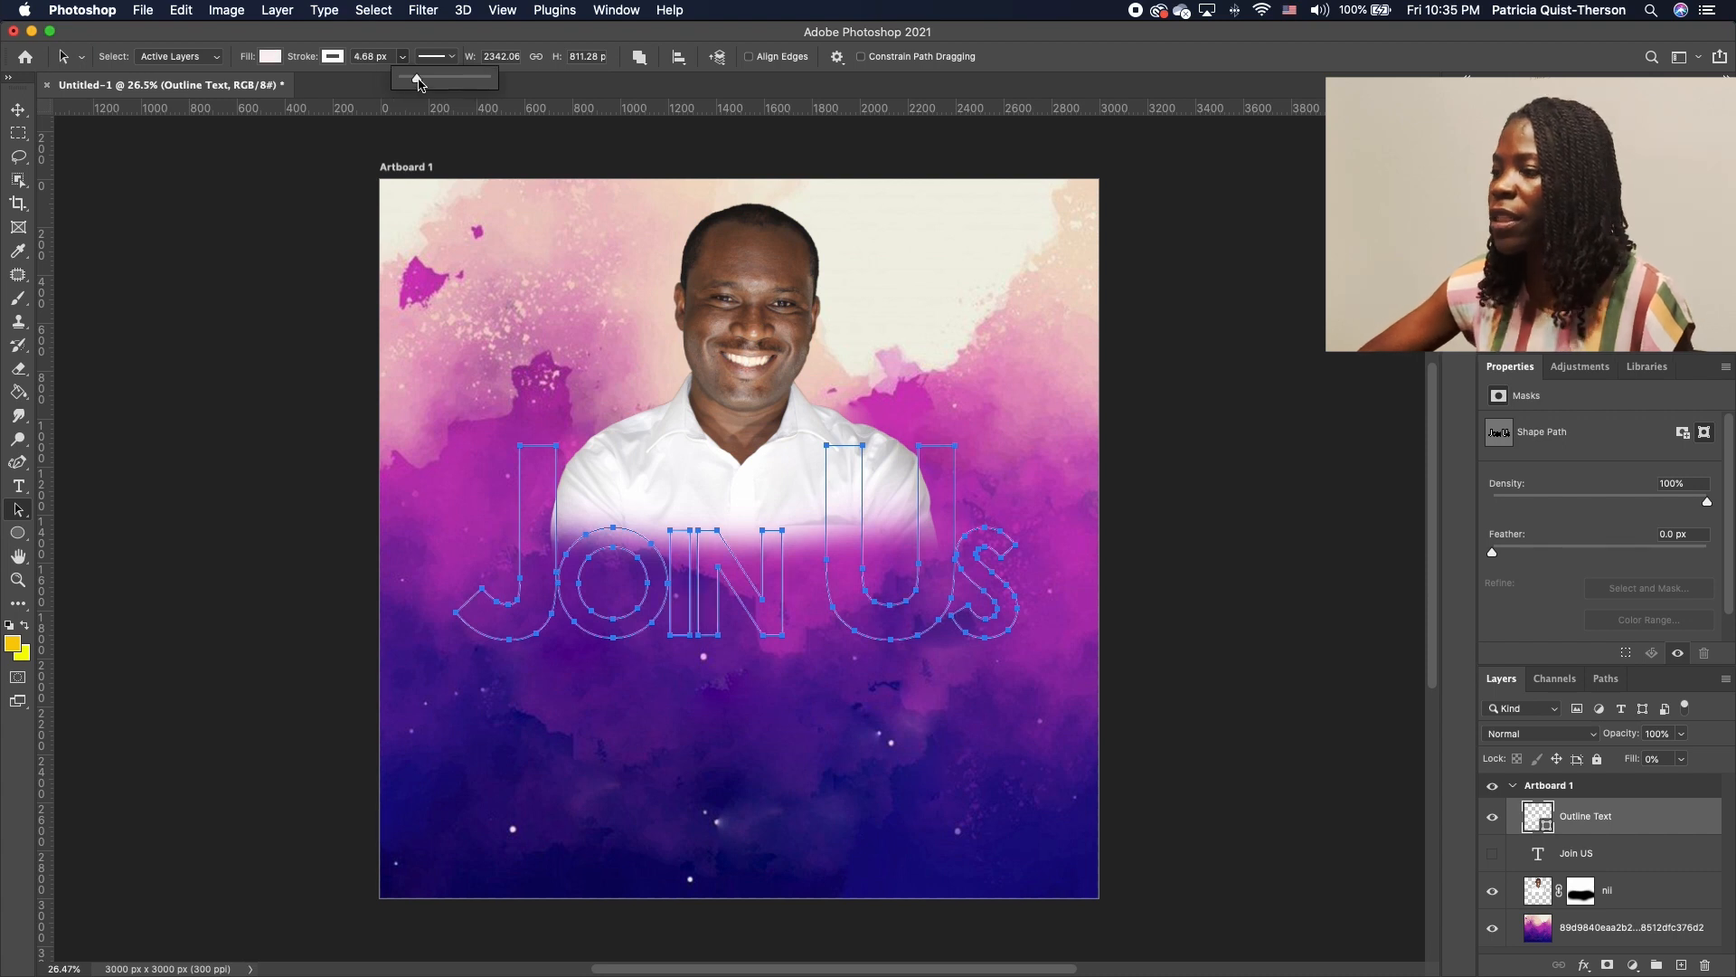
drag(421, 81, 422, 81)
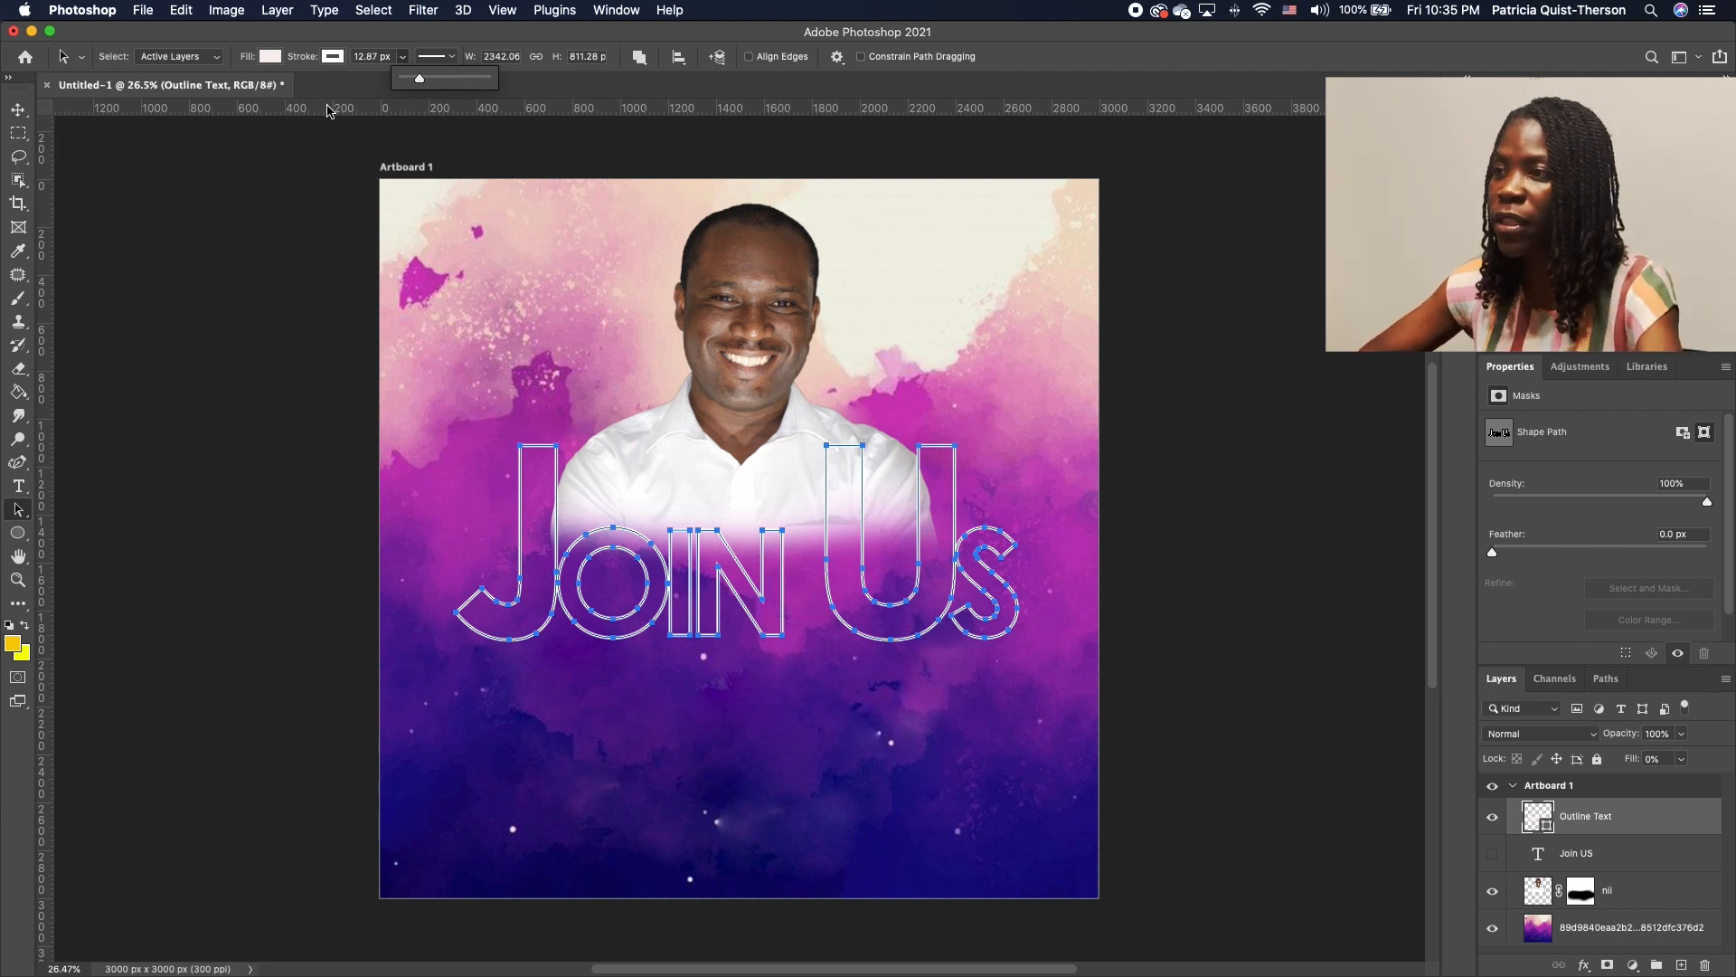
click(418, 79)
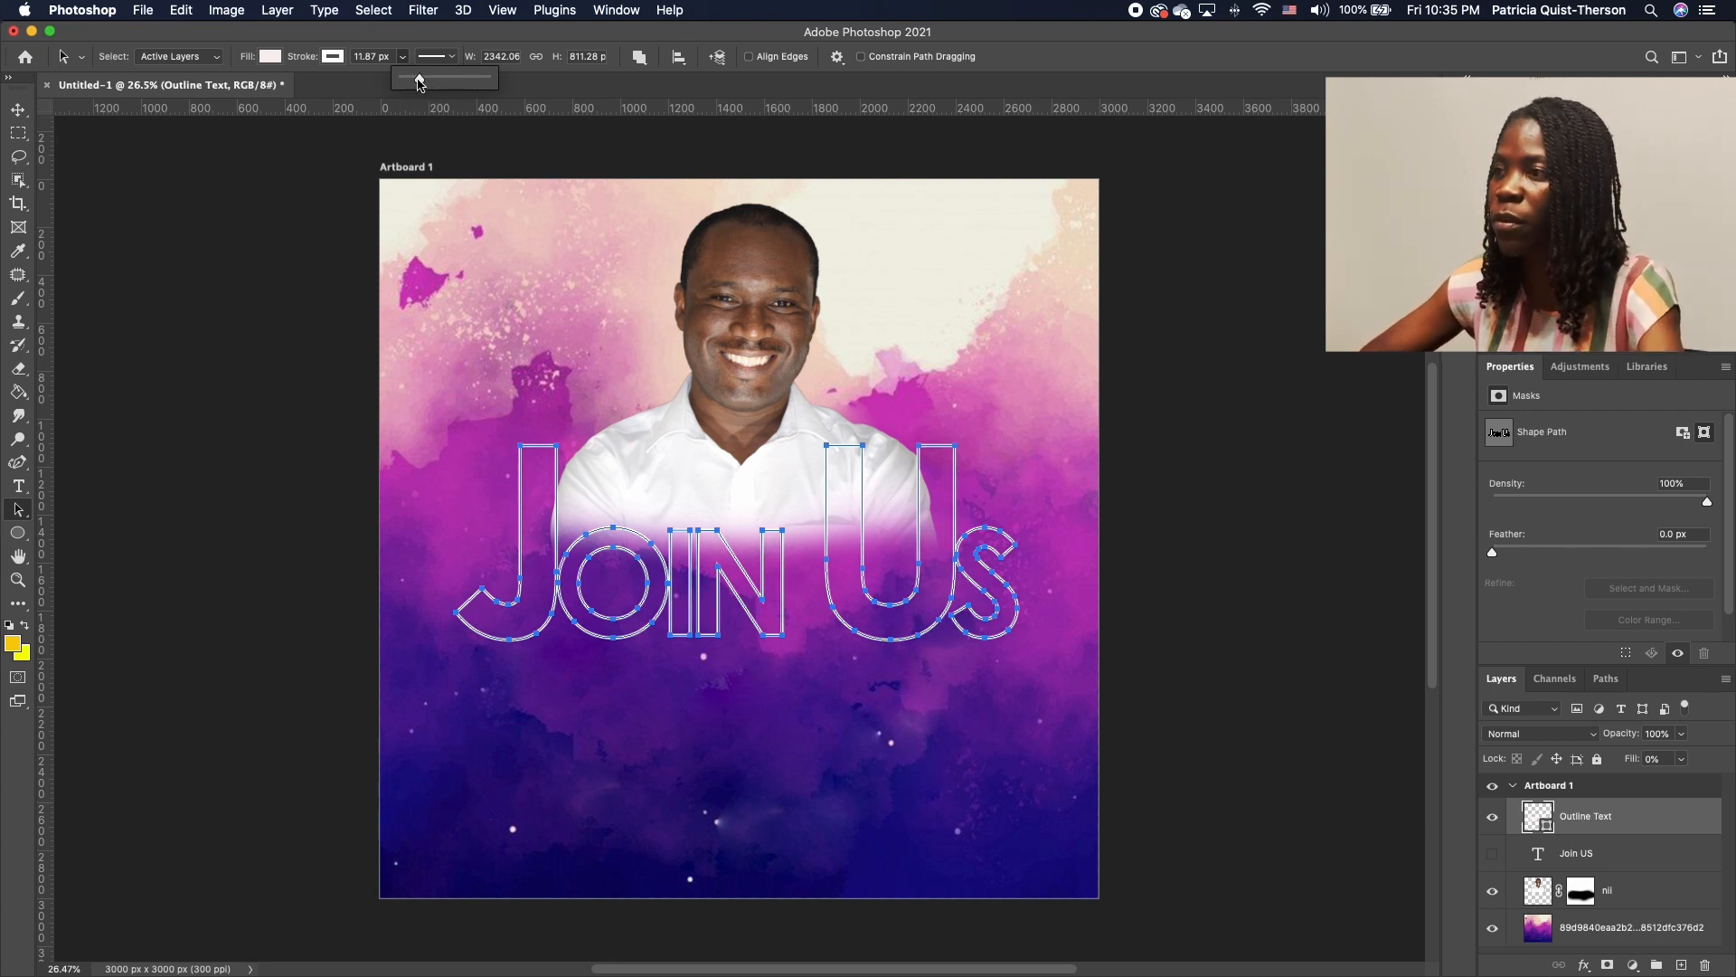
drag(419, 81, 419, 80)
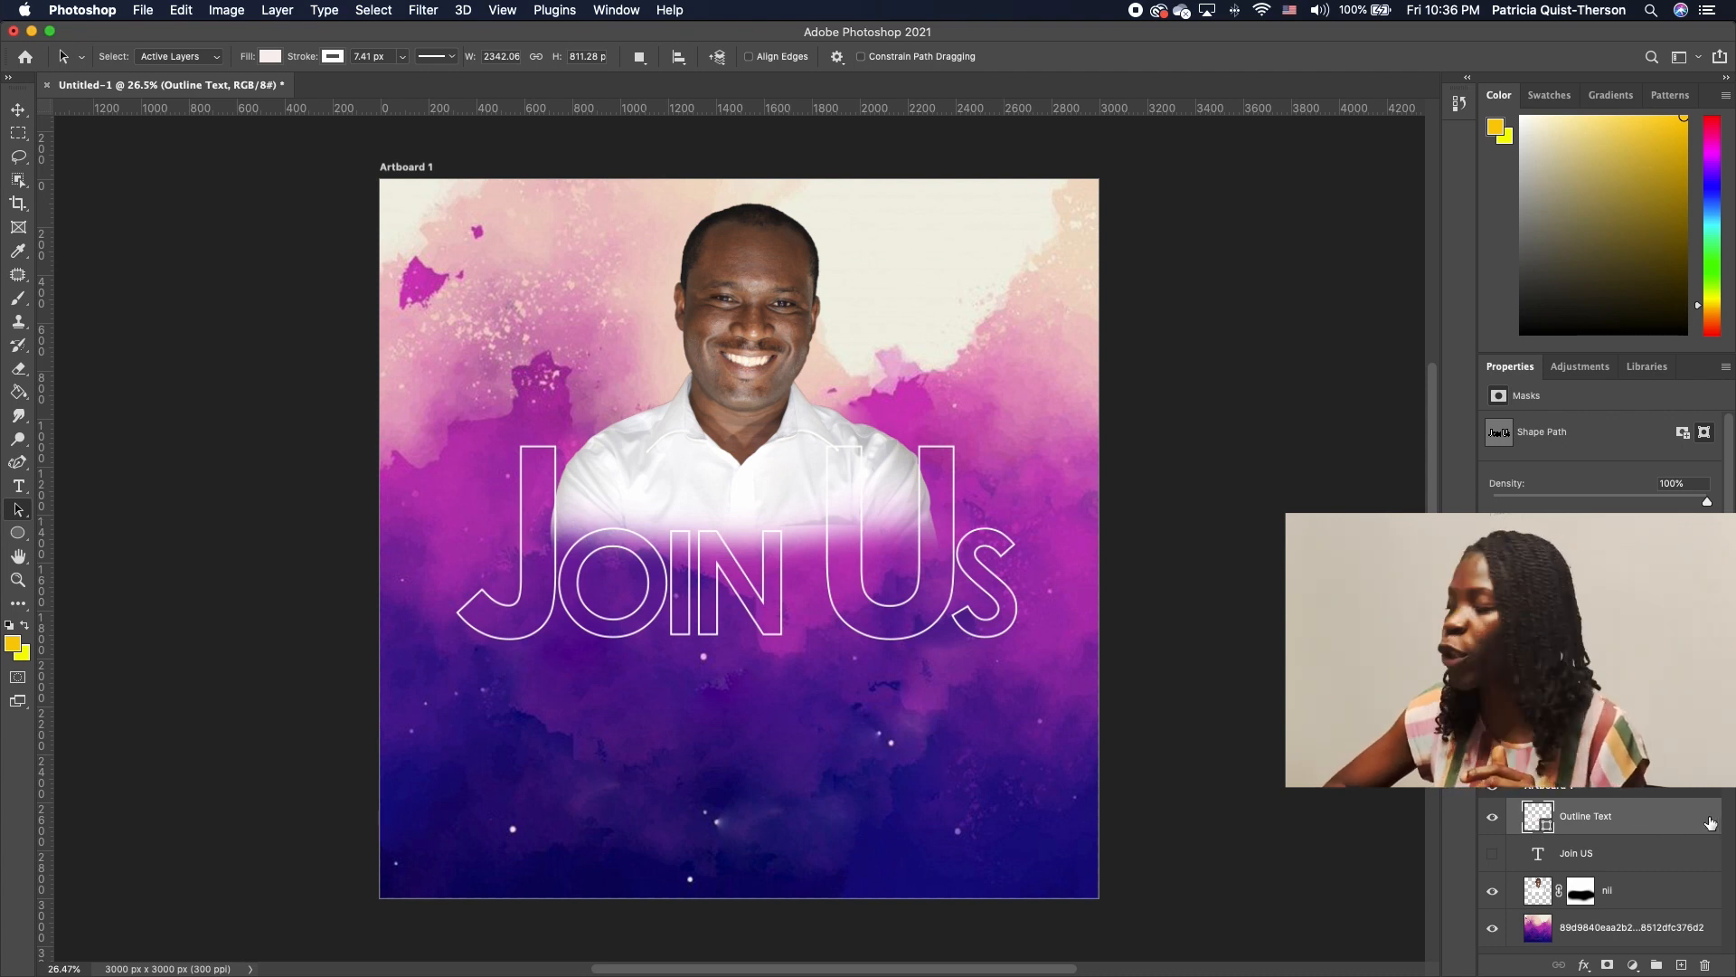
Add a drop shadow: 42% opacity, 23 px distance, 65% spread, 54 px size
key(h)
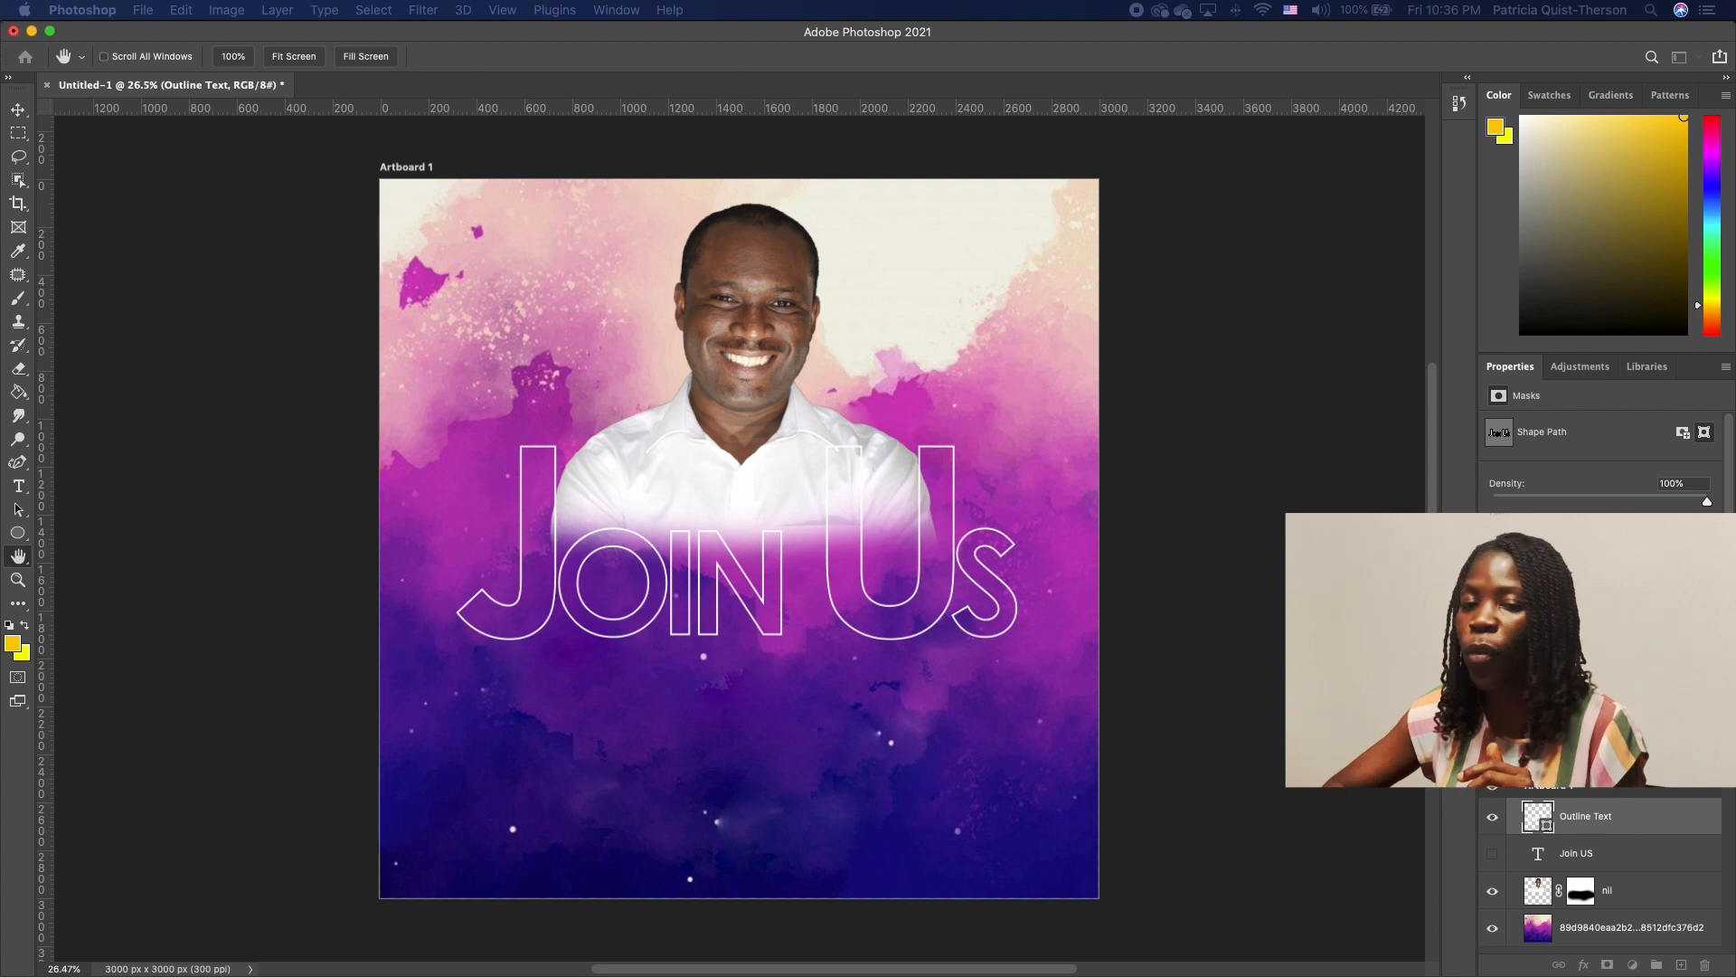
drag(0, 262, 1319, 87)
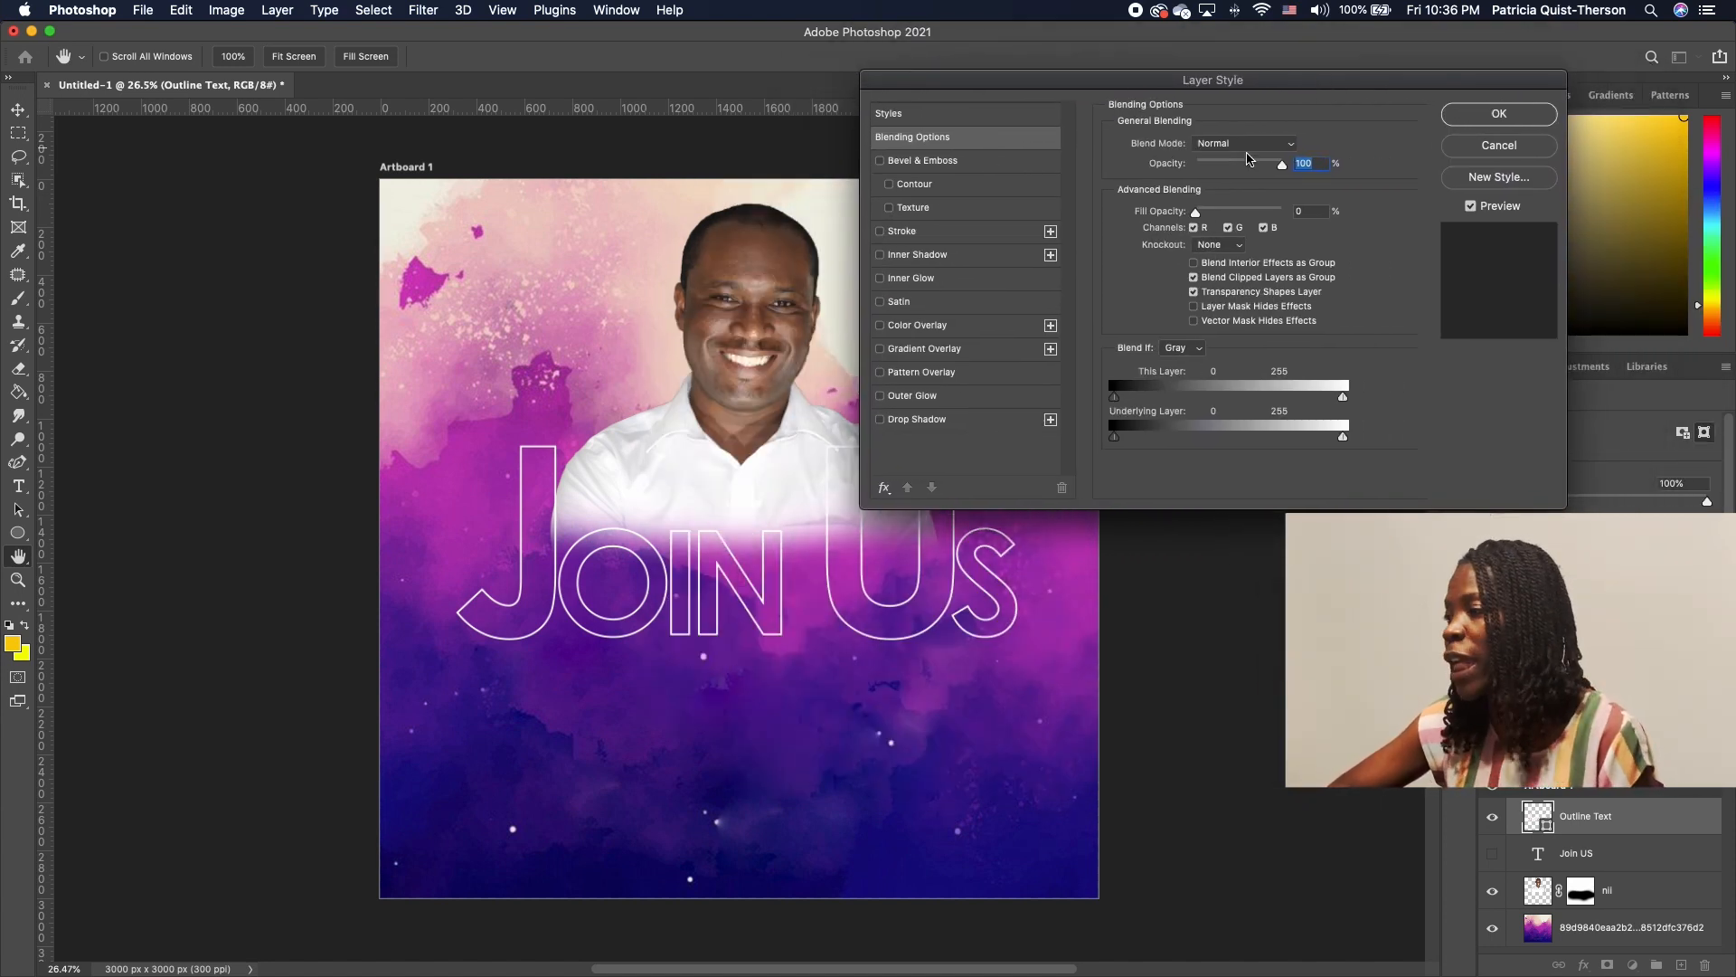
click(880, 419)
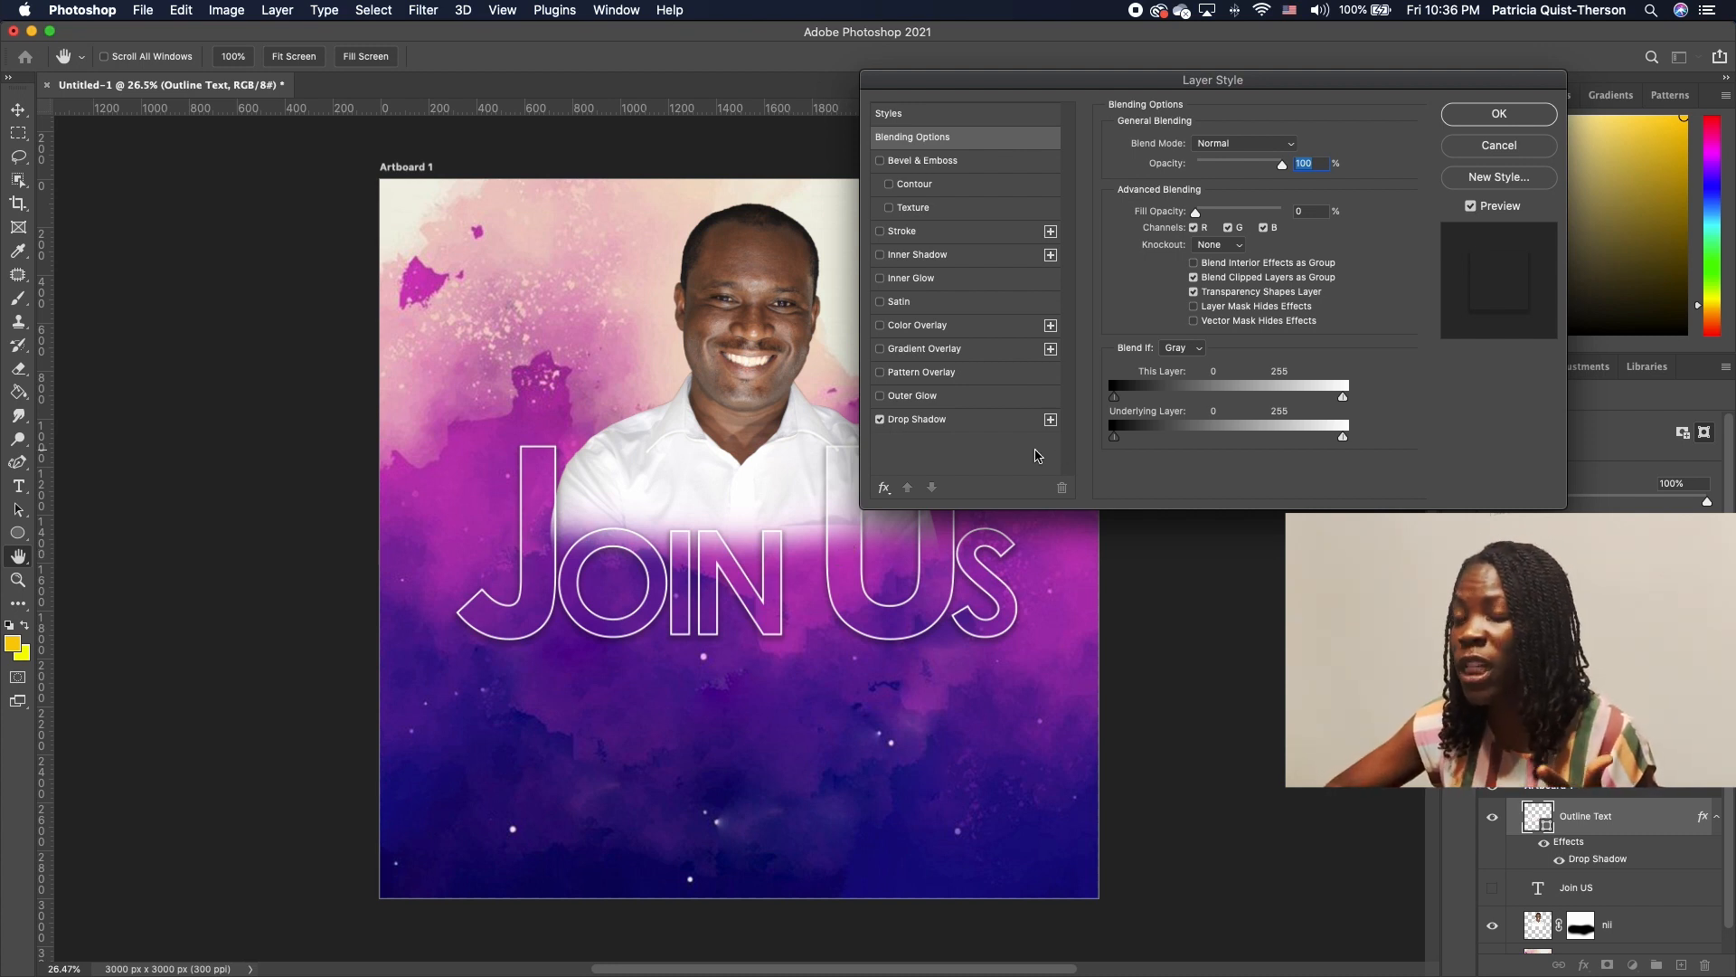
click(975, 422)
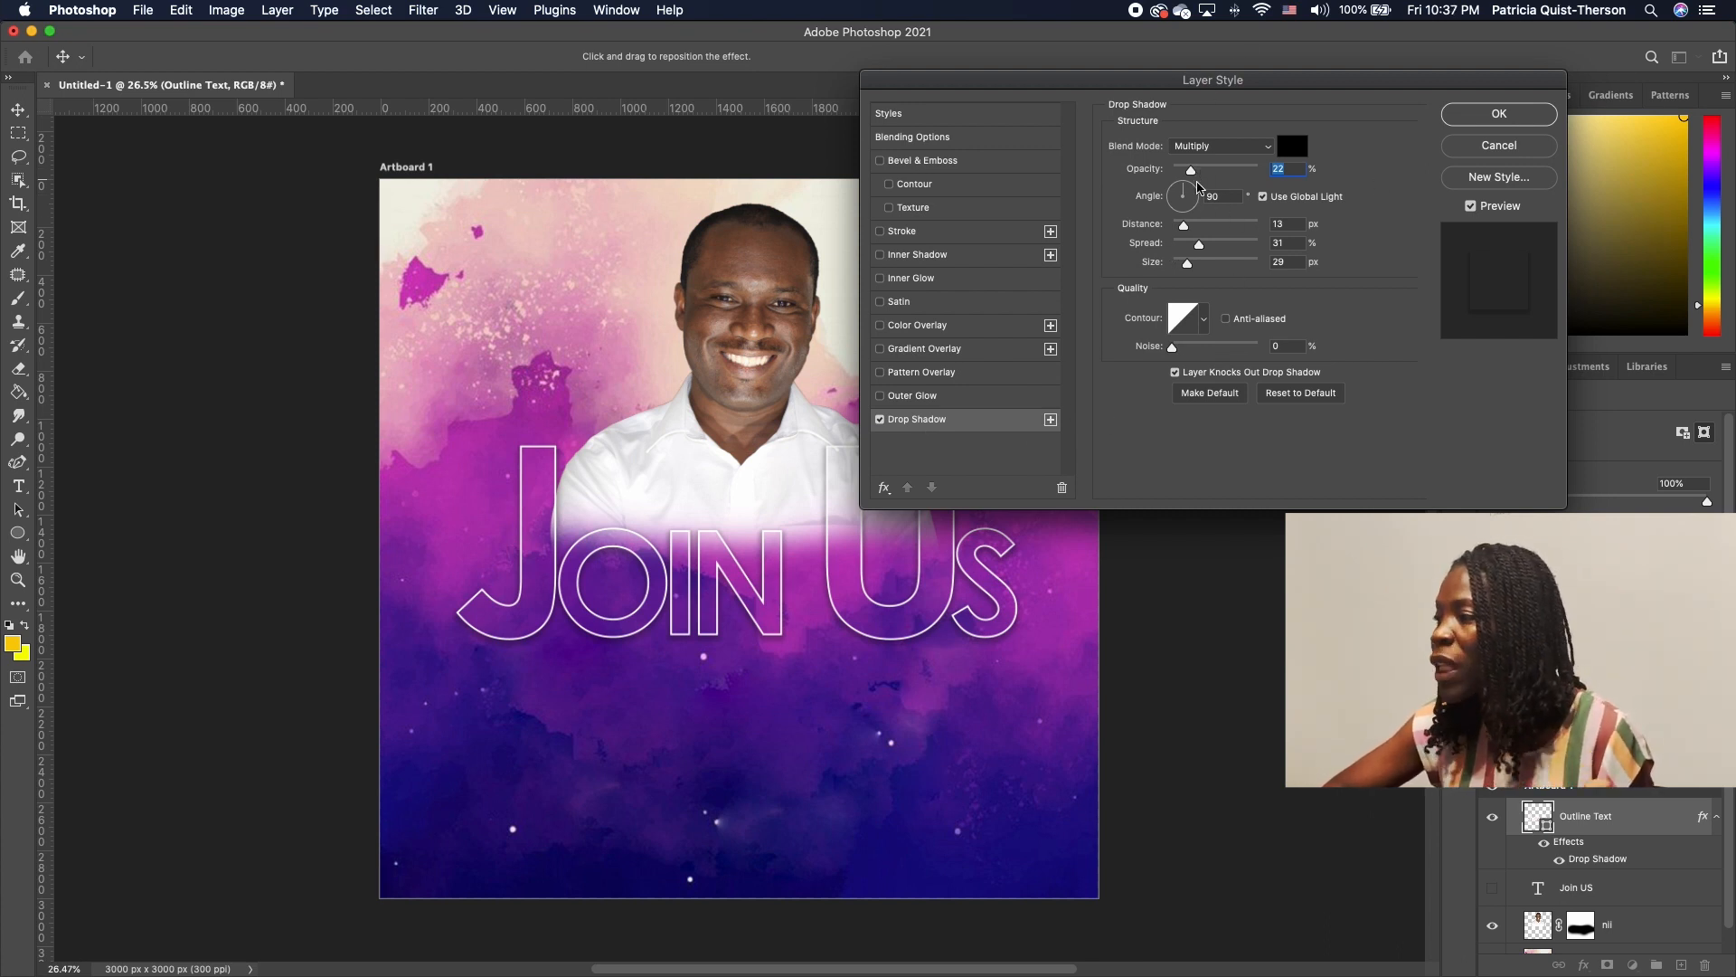
drag(1185, 228, 1194, 230)
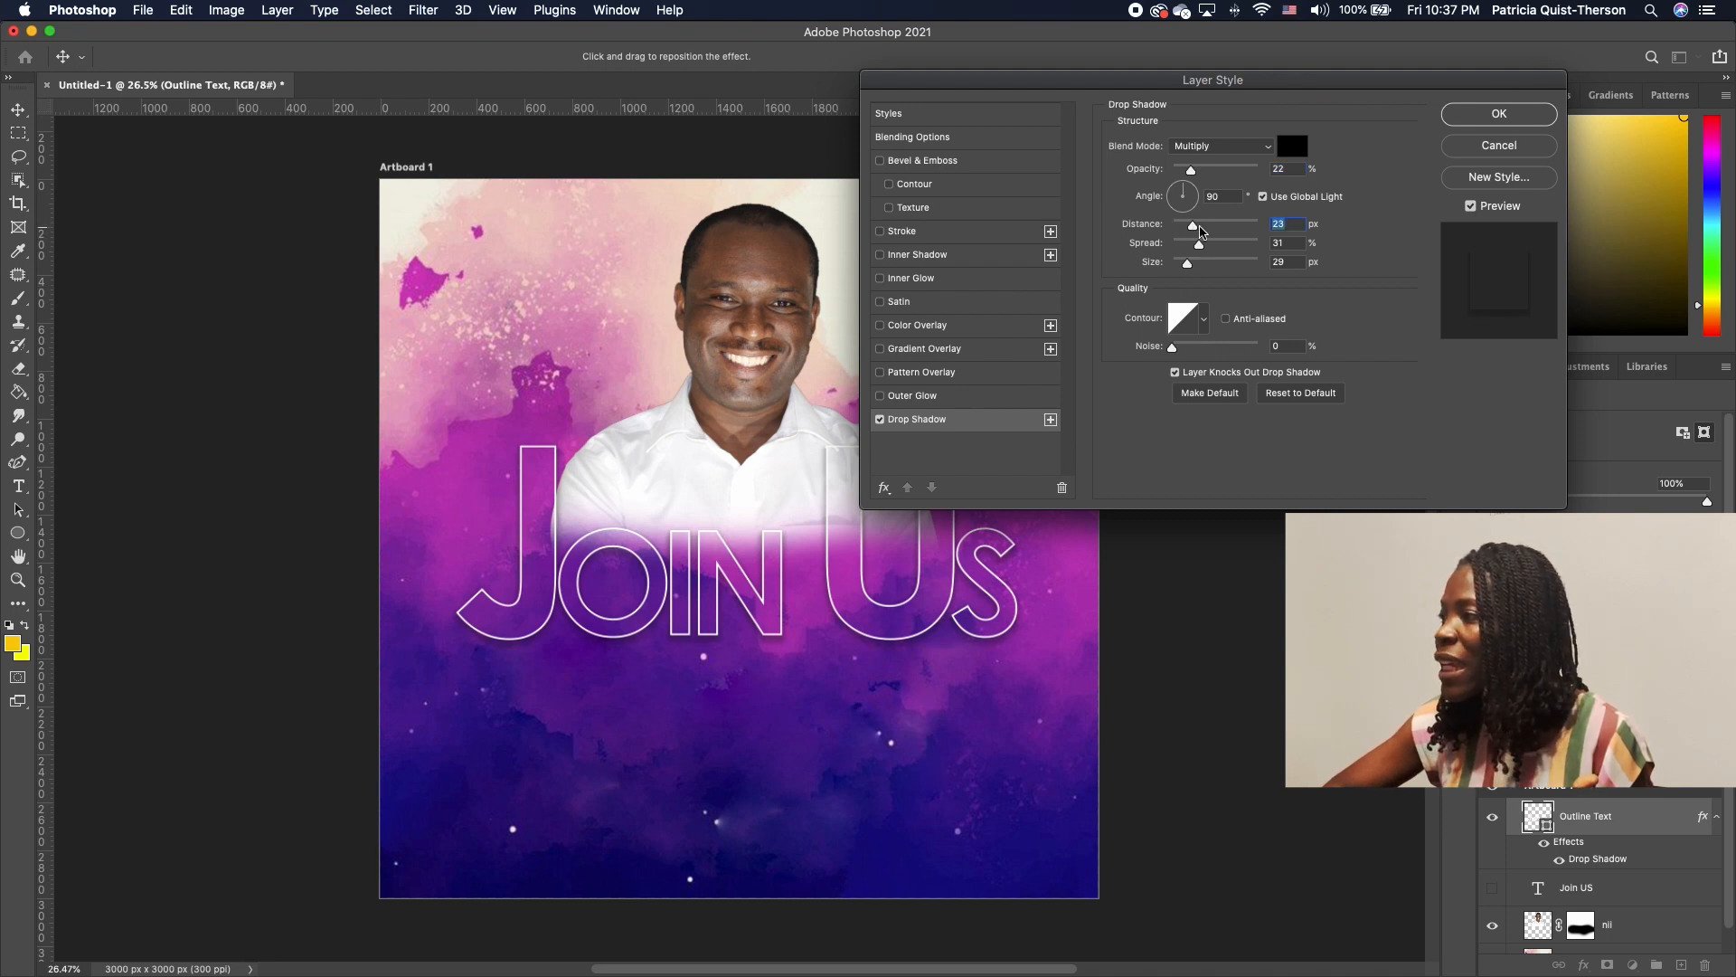
drag(1192, 170, 1201, 171)
drag(1206, 171, 1211, 172)
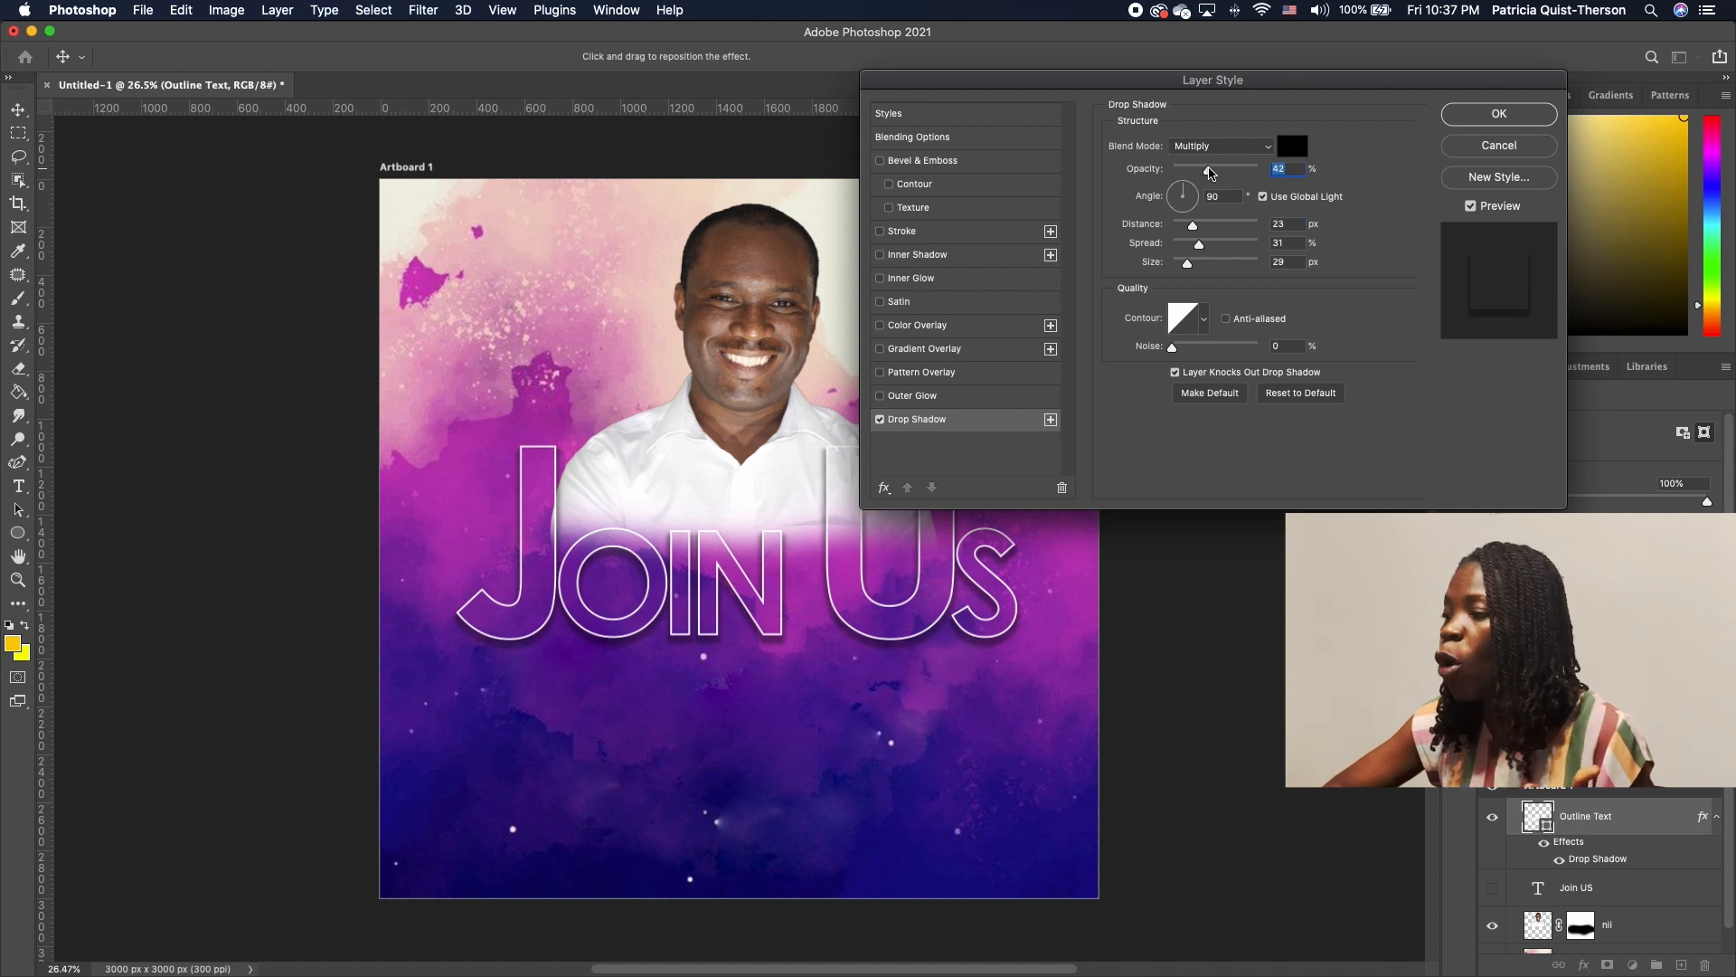
drag(1193, 271, 1196, 271)
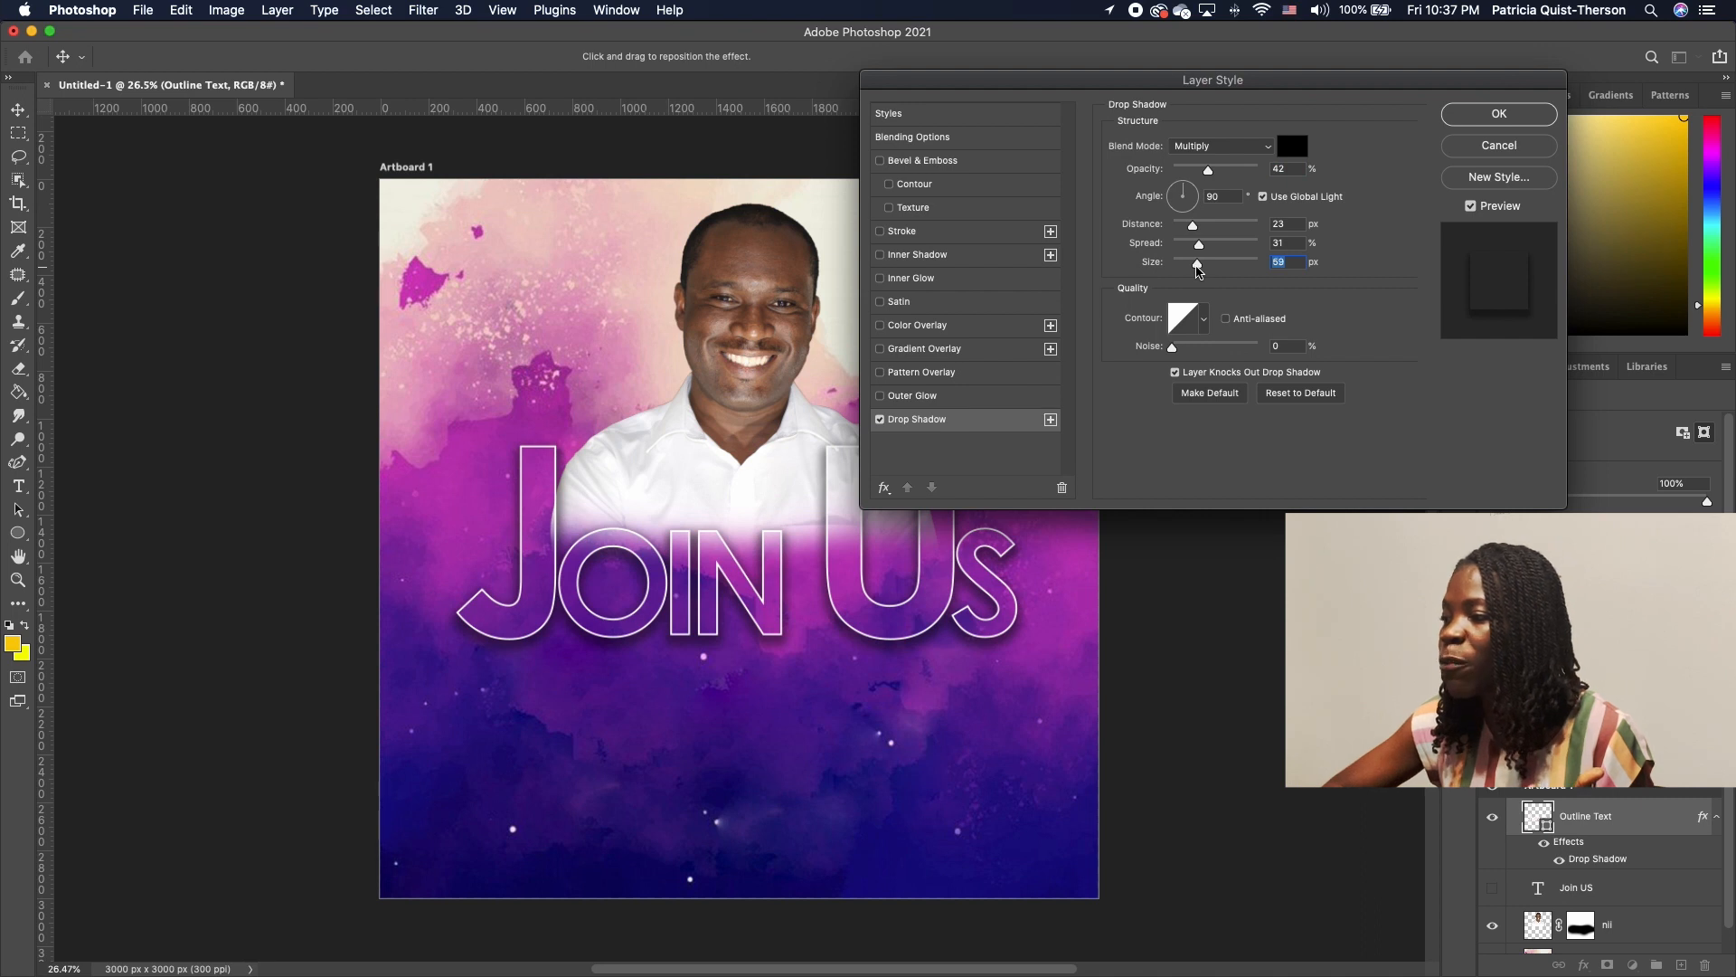
drag(1200, 246, 1211, 246)
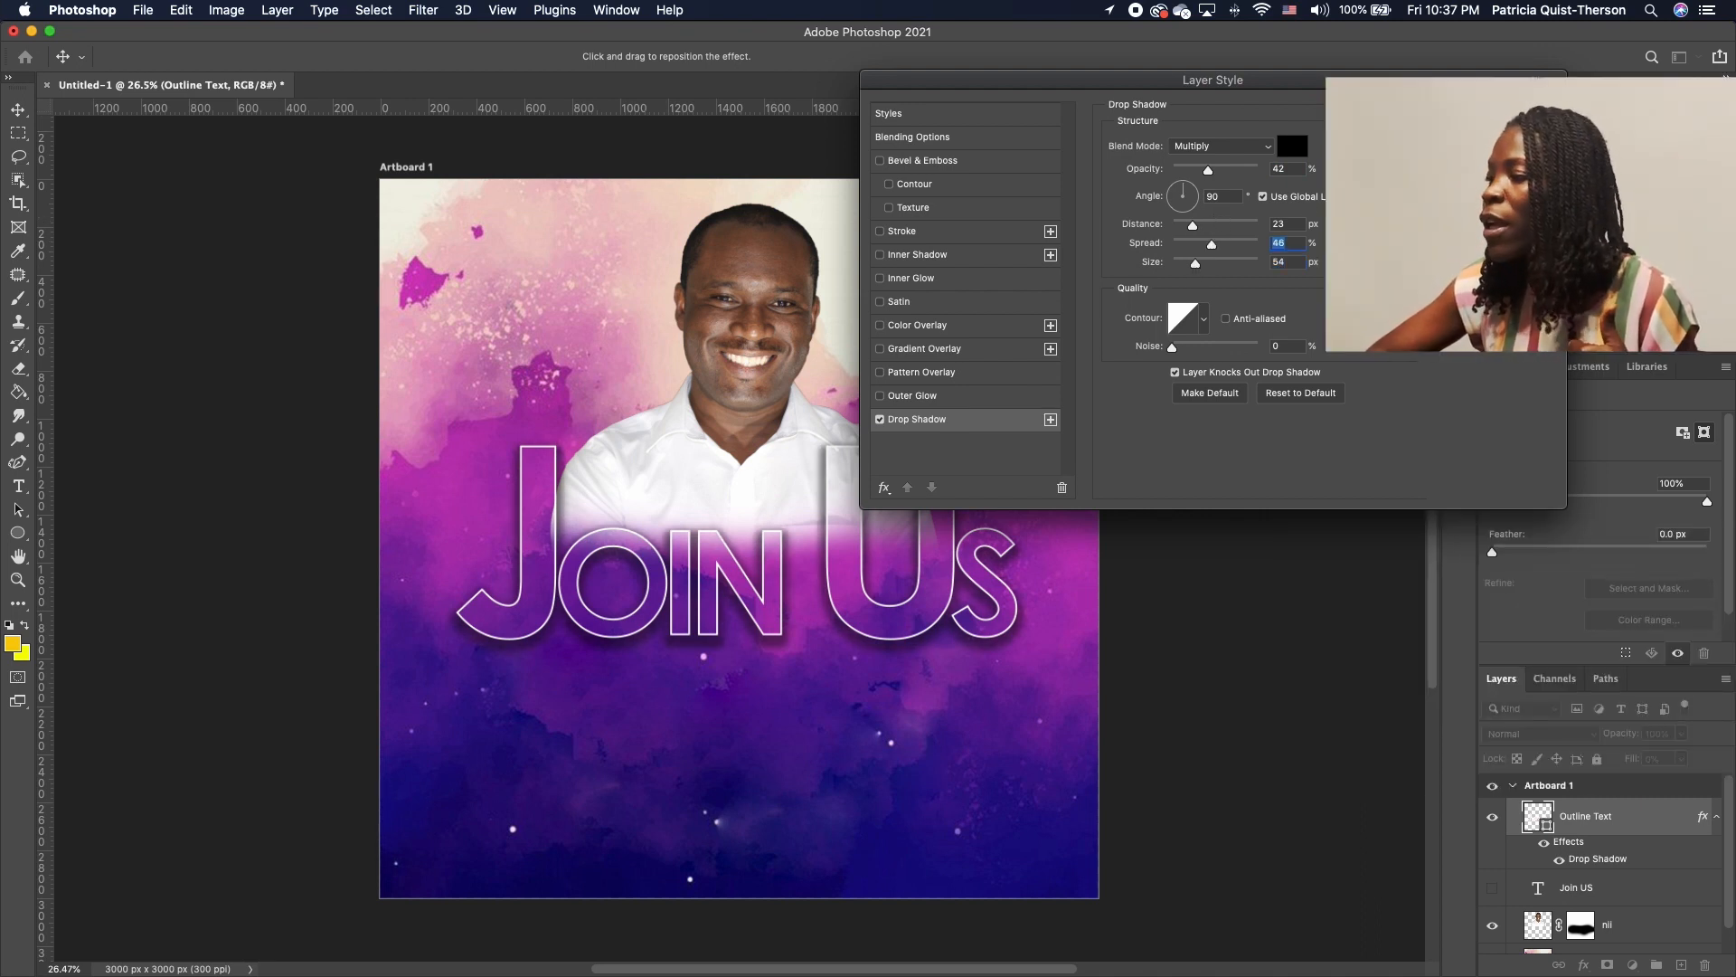
key(Return)
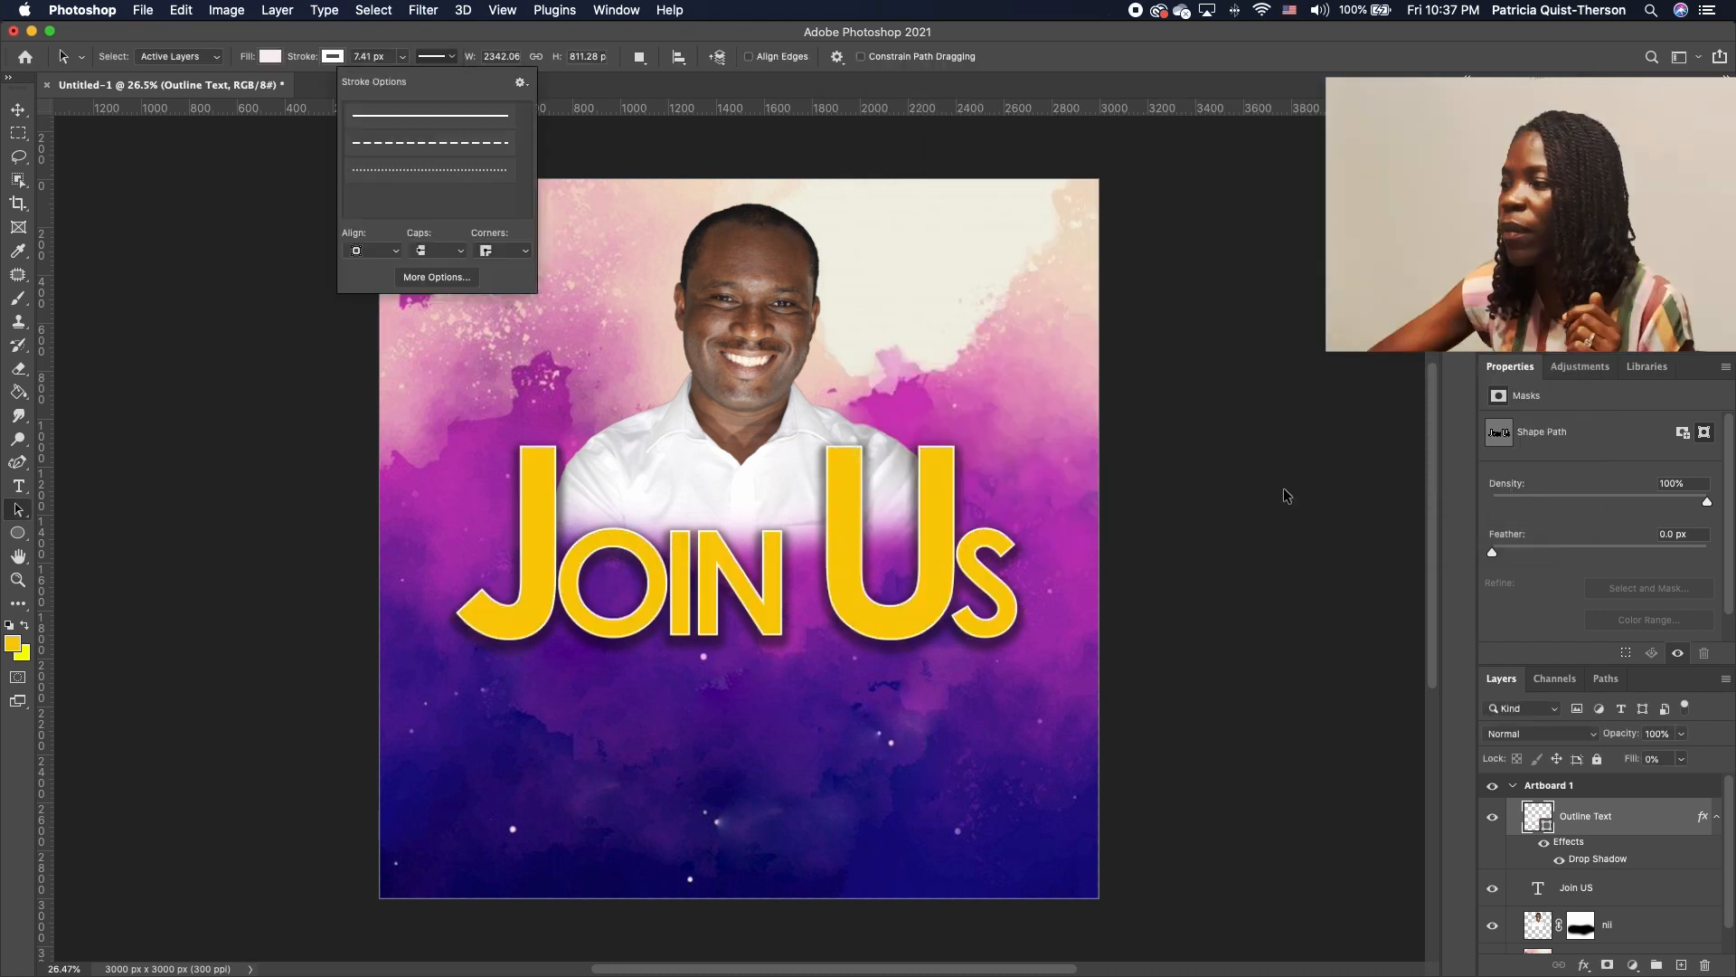
Show the yellow Join US layer and draw a diagonal Polygonal Lasso band across it
click(1285, 489)
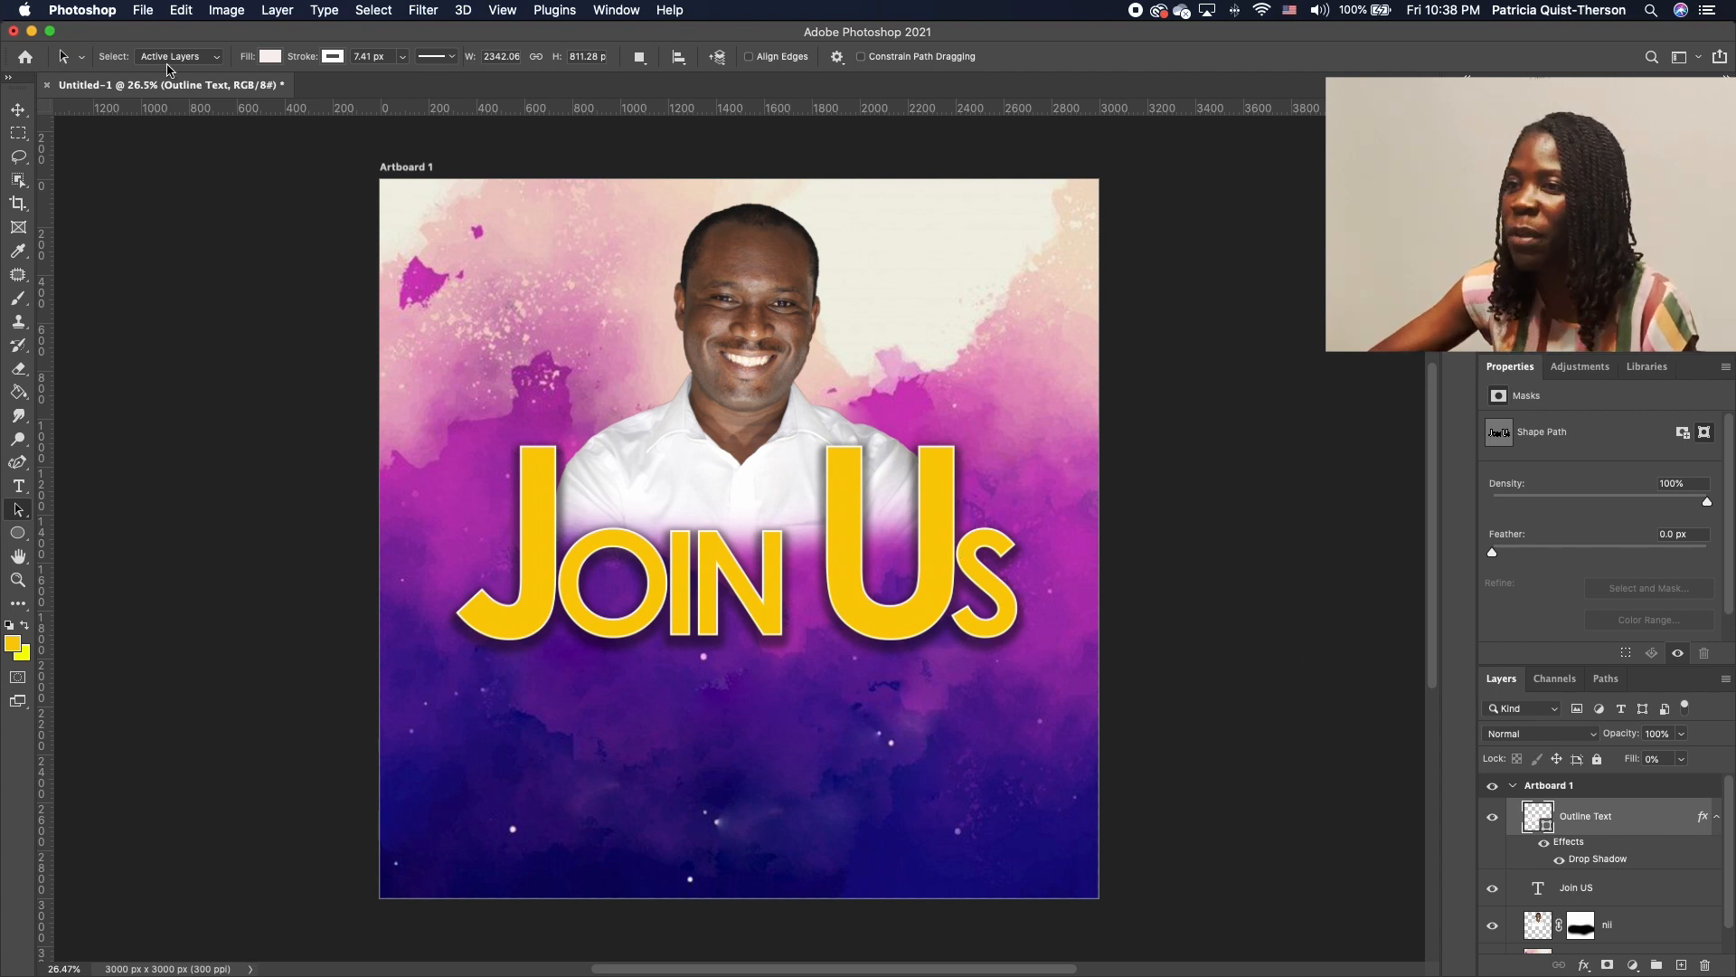
click(18, 133)
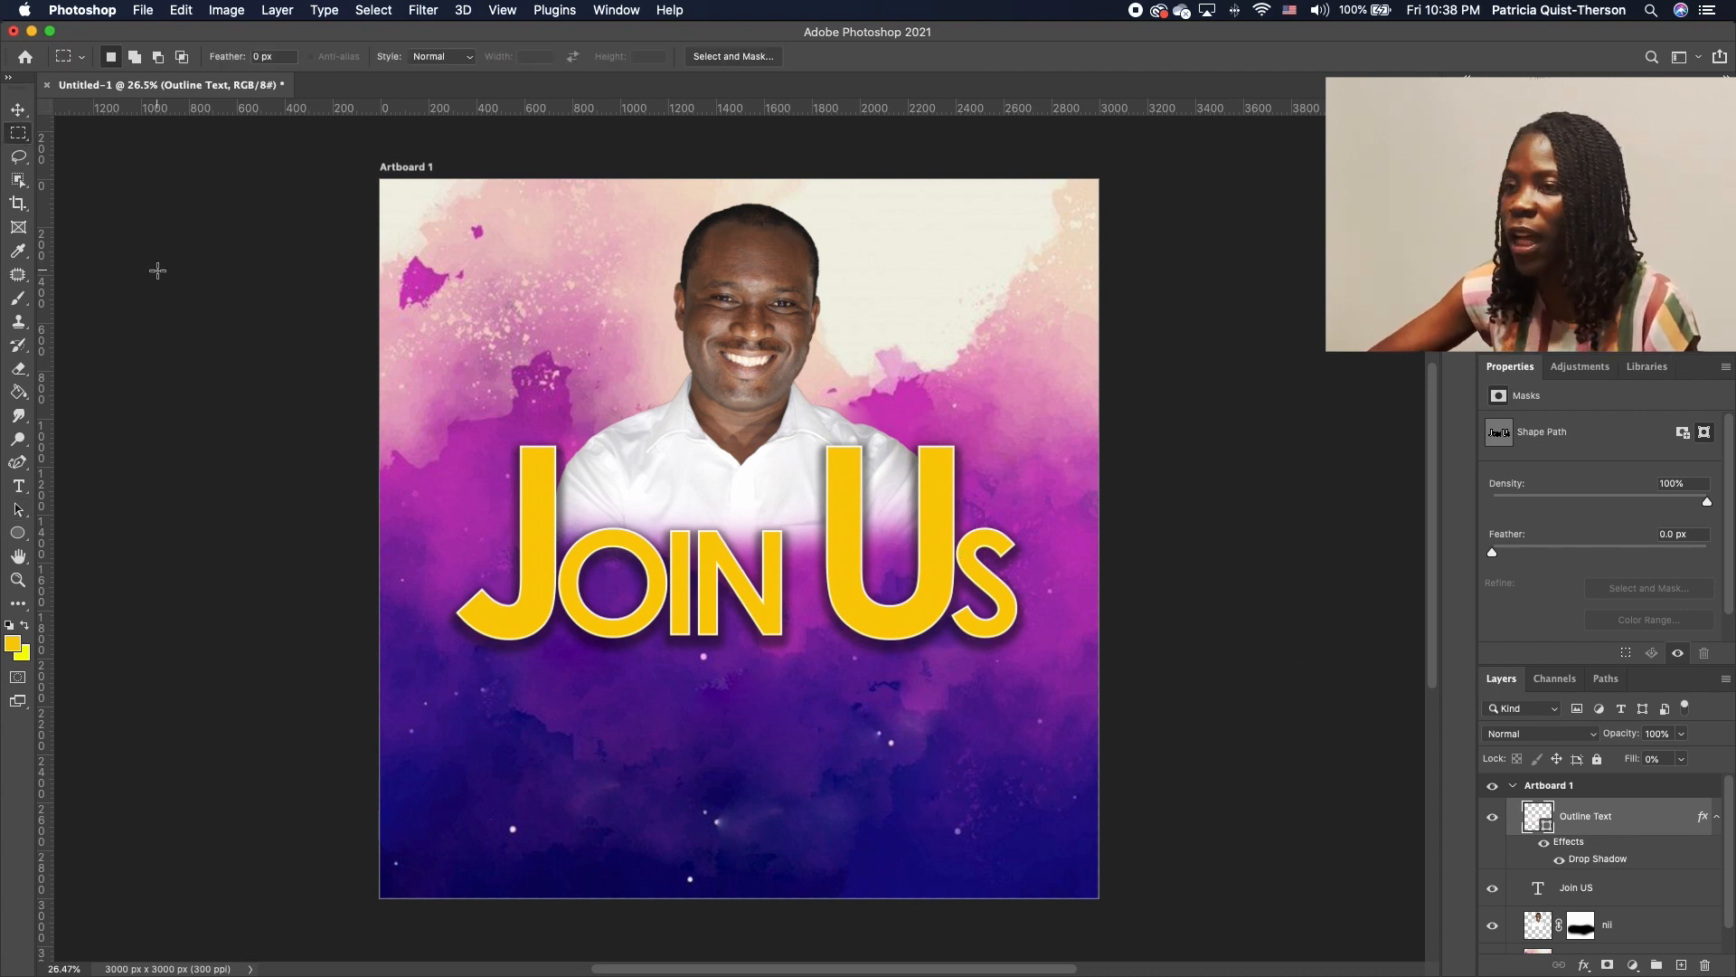
click(18, 158)
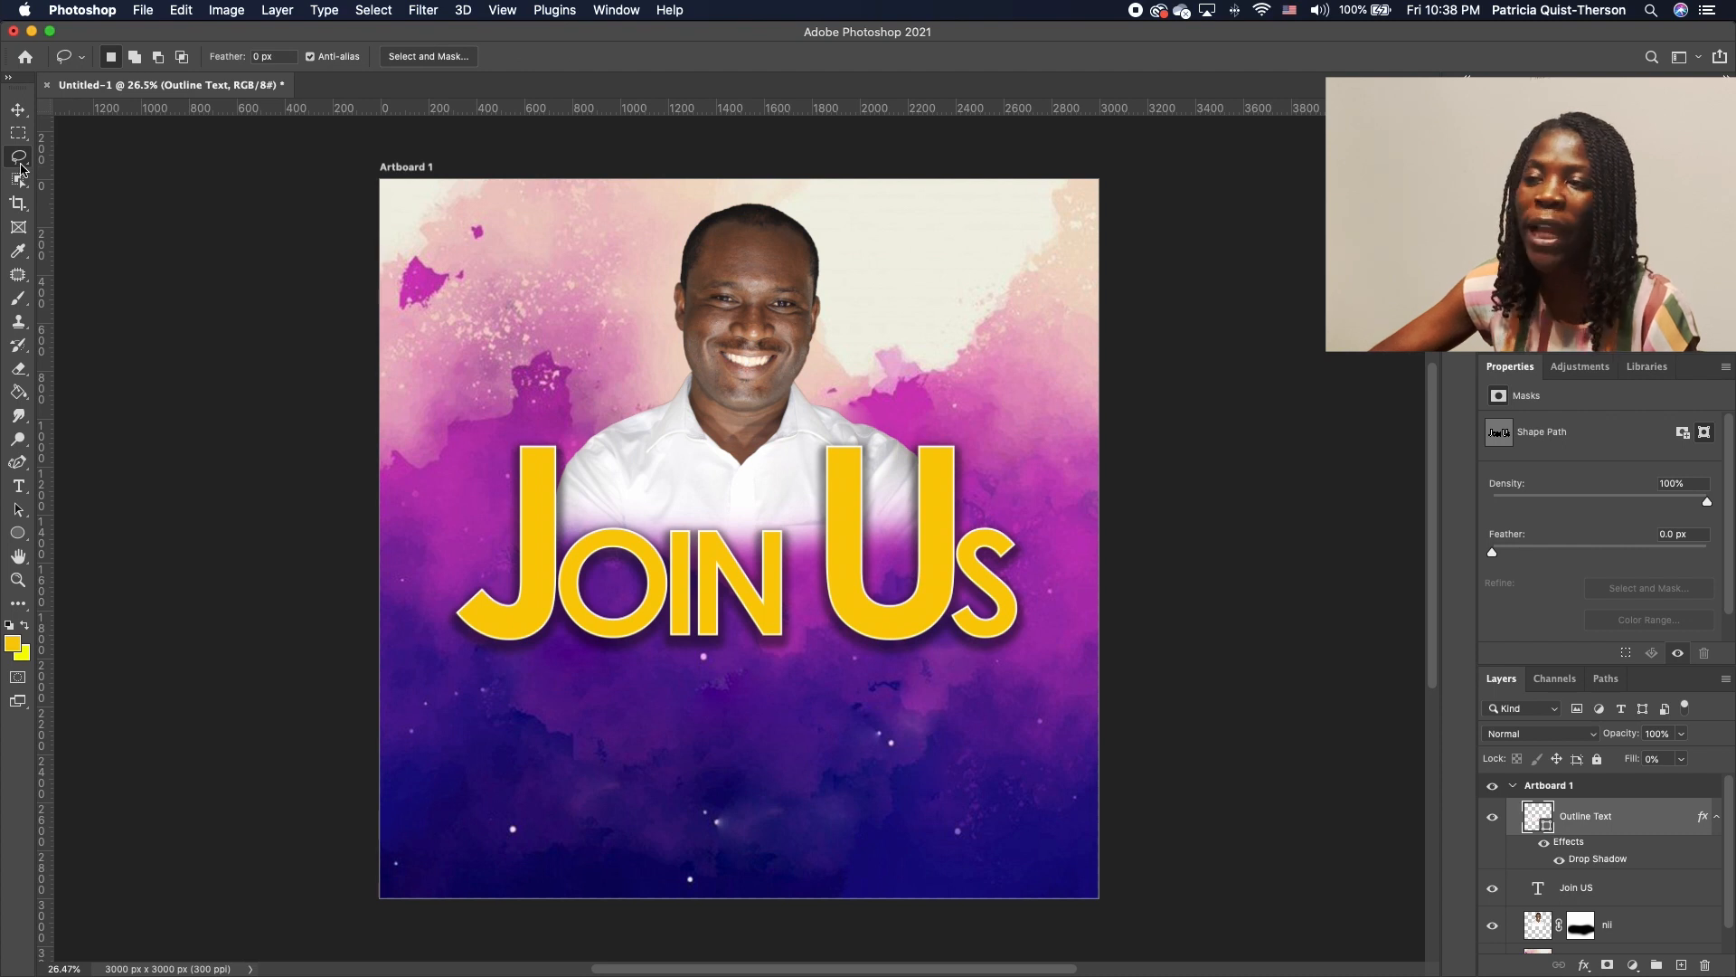
right_click(23, 163)
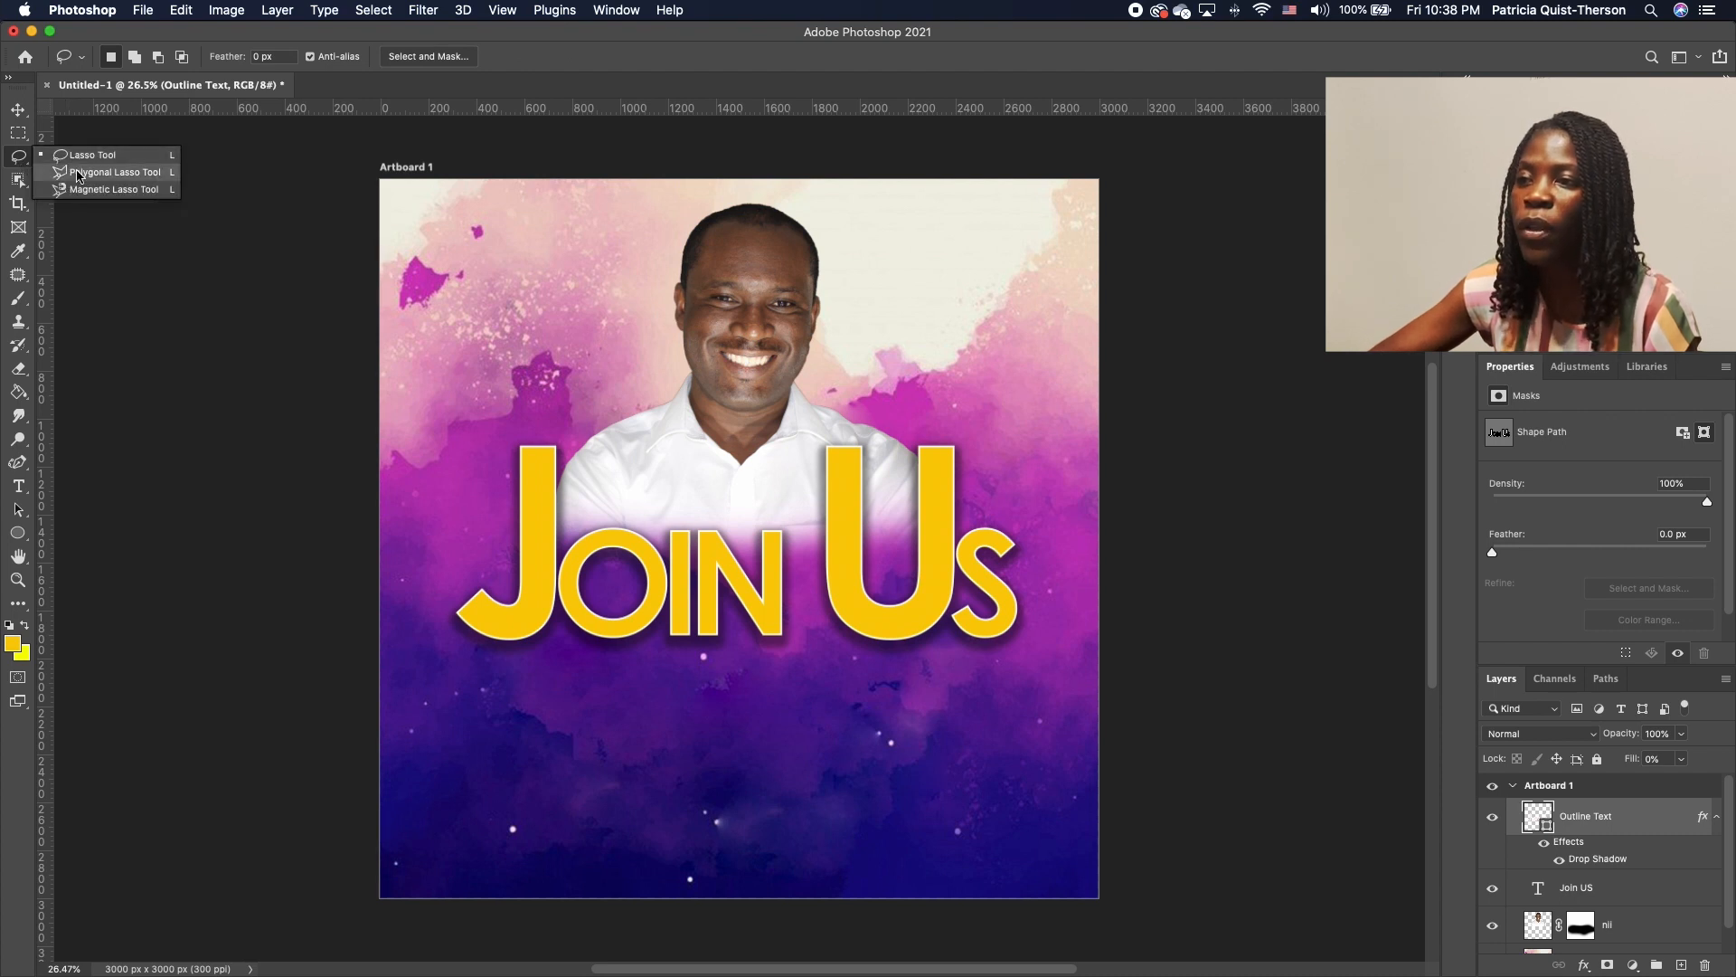
click(86, 173)
click(494, 657)
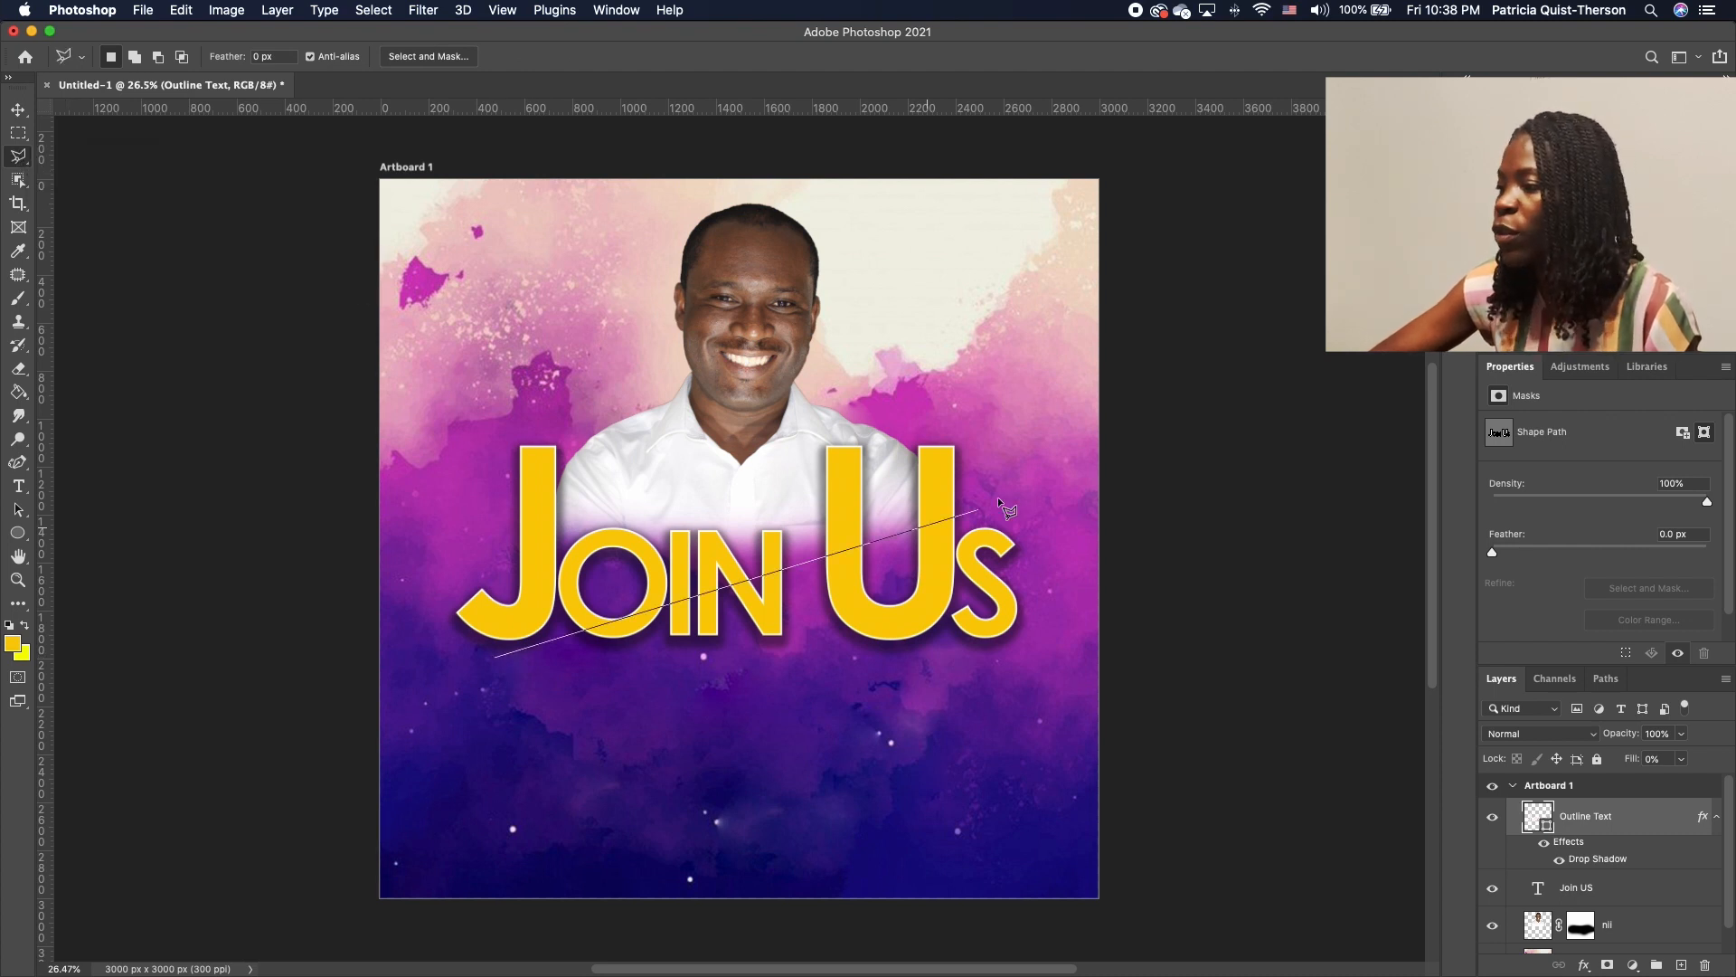
click(1046, 457)
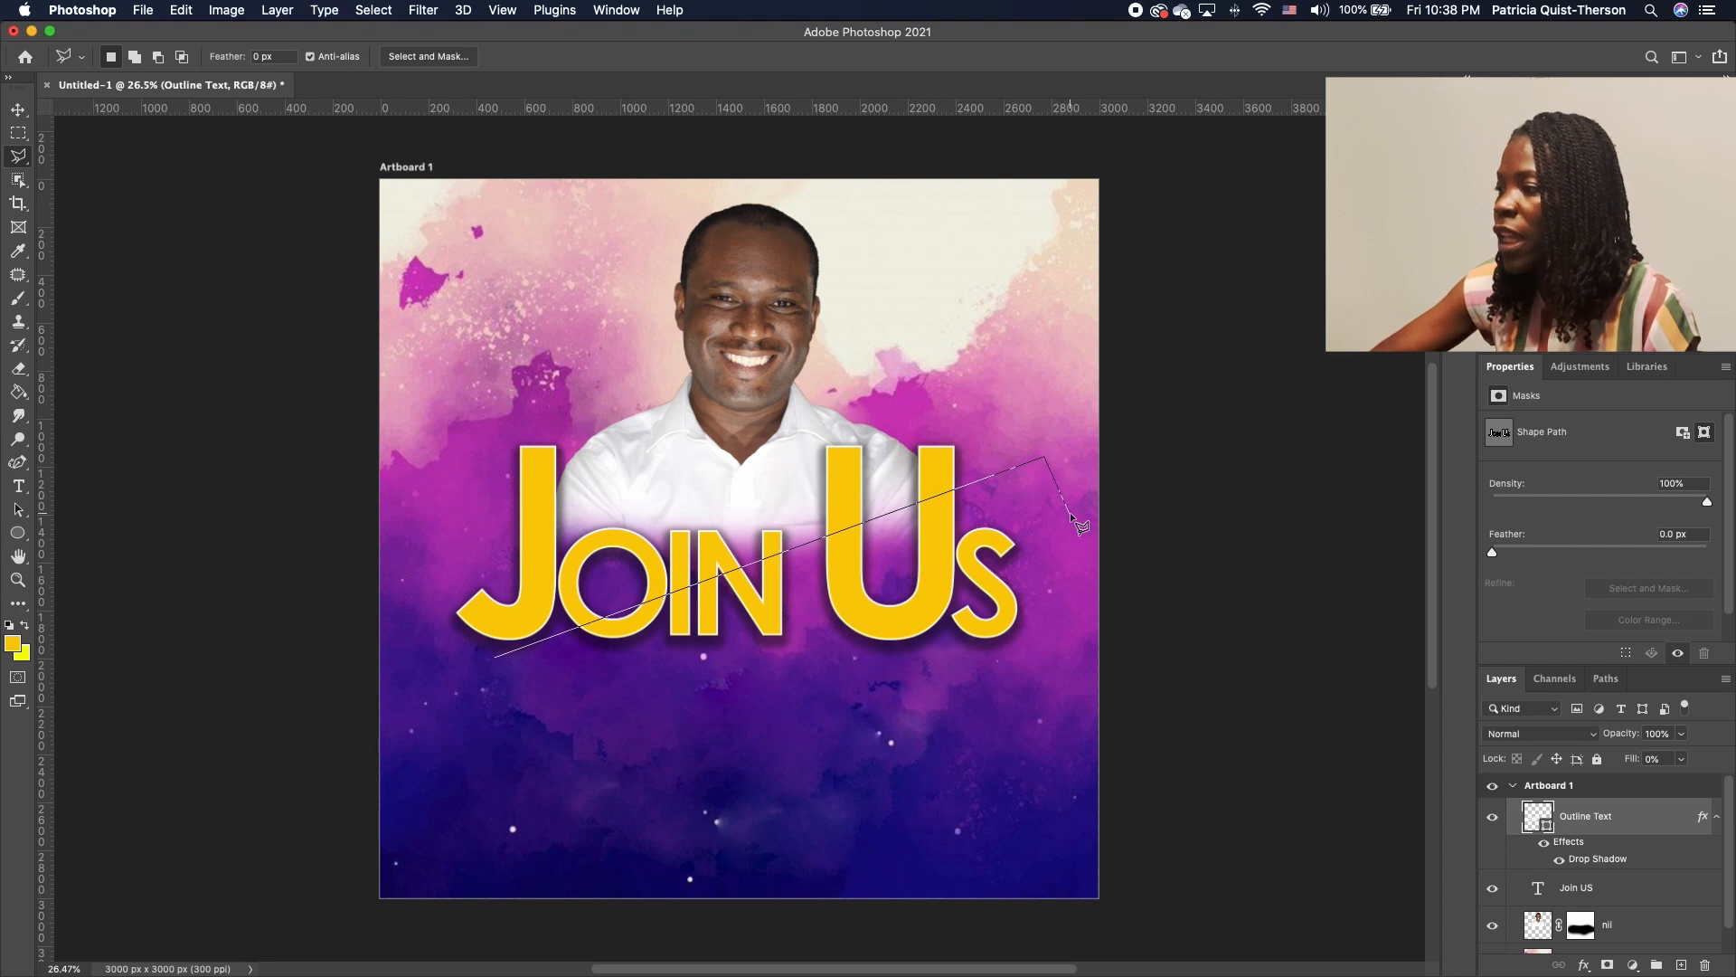
click(1069, 514)
click(523, 719)
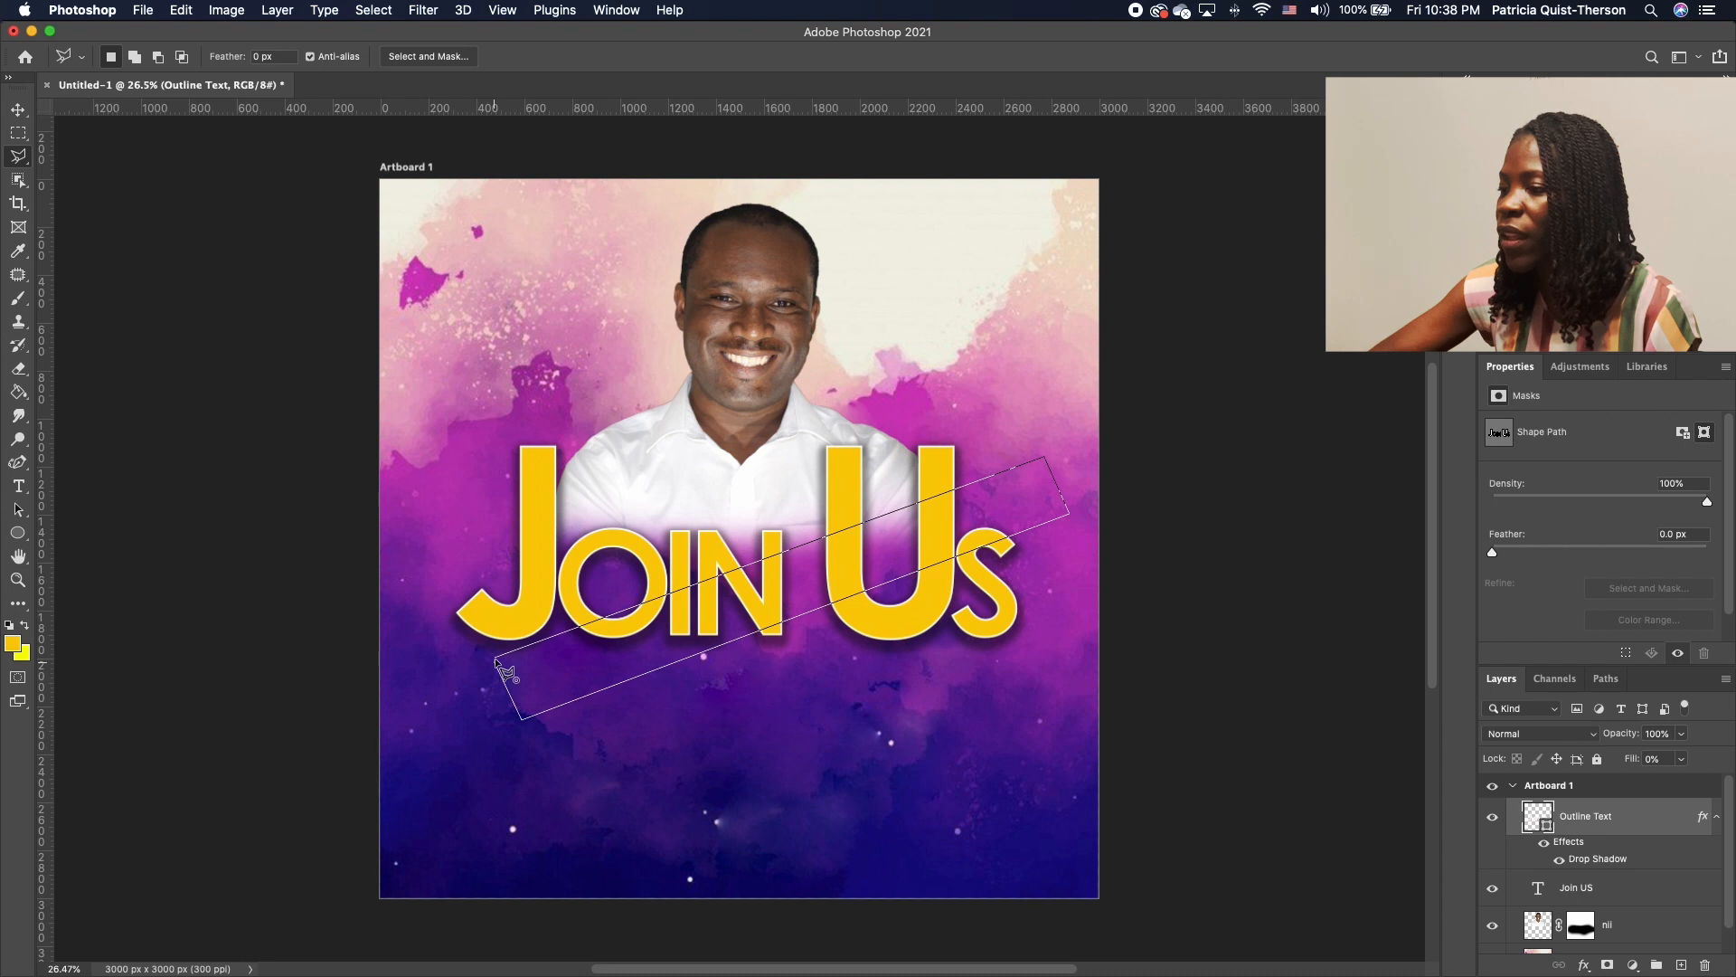
click(497, 663)
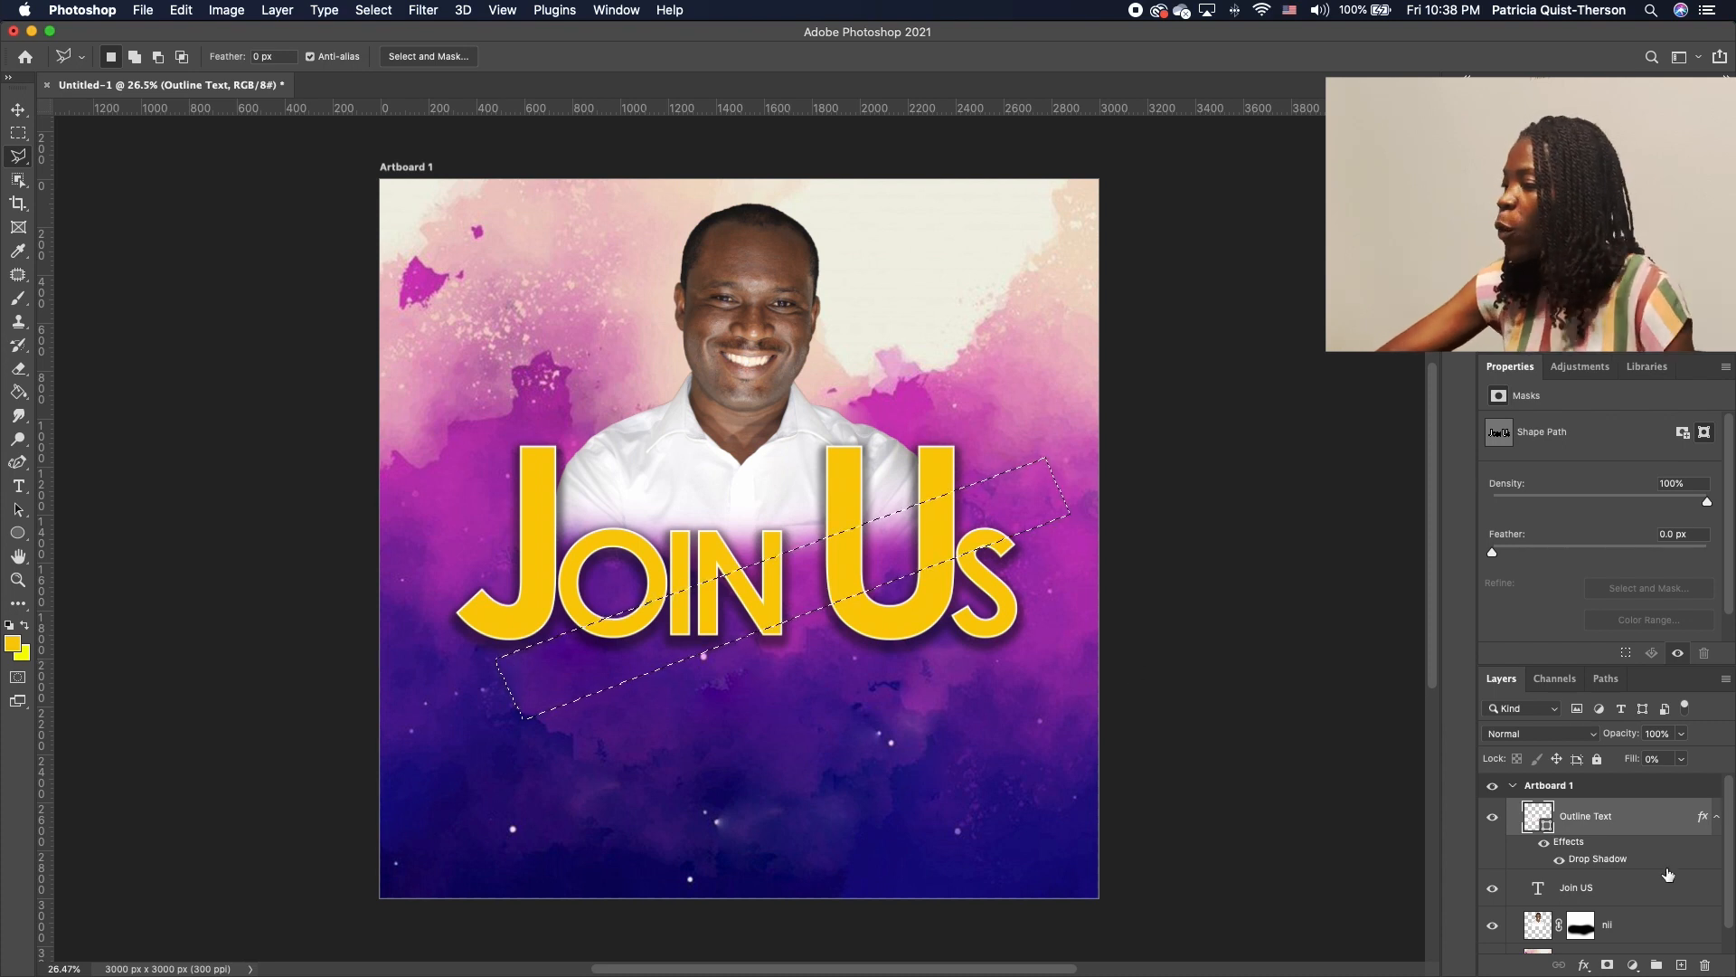
Invert the selection and add a layer mask to the Join US layer
click(1635, 888)
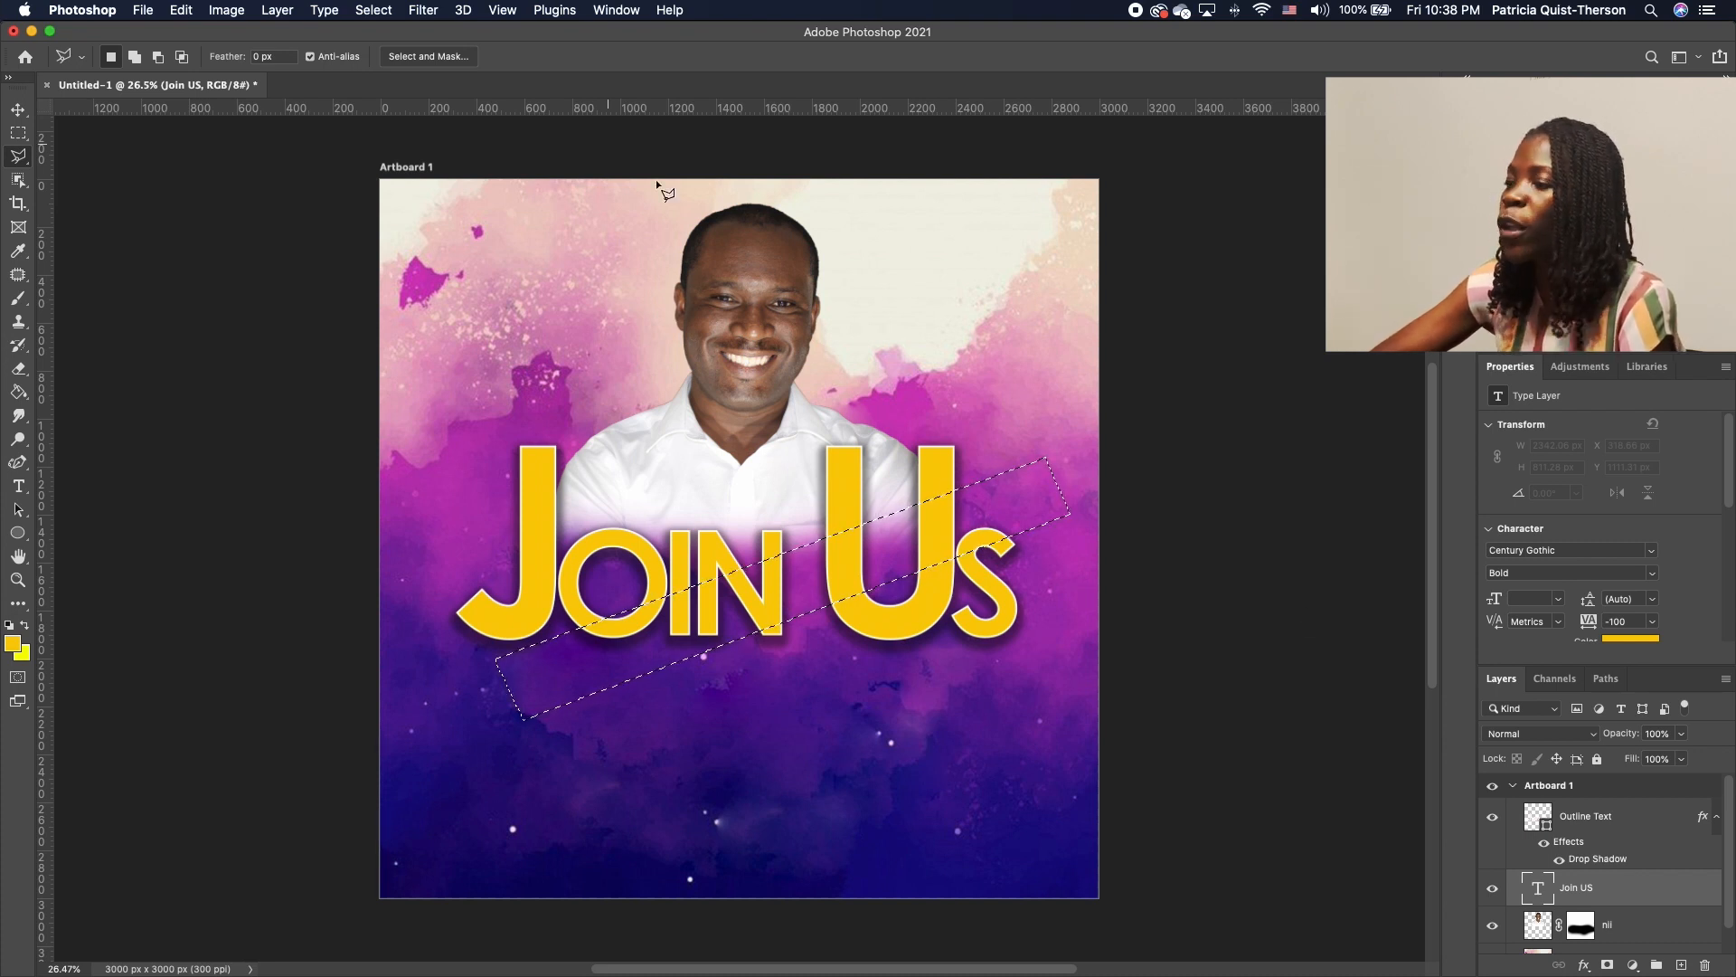
click(387, 13)
click(408, 79)
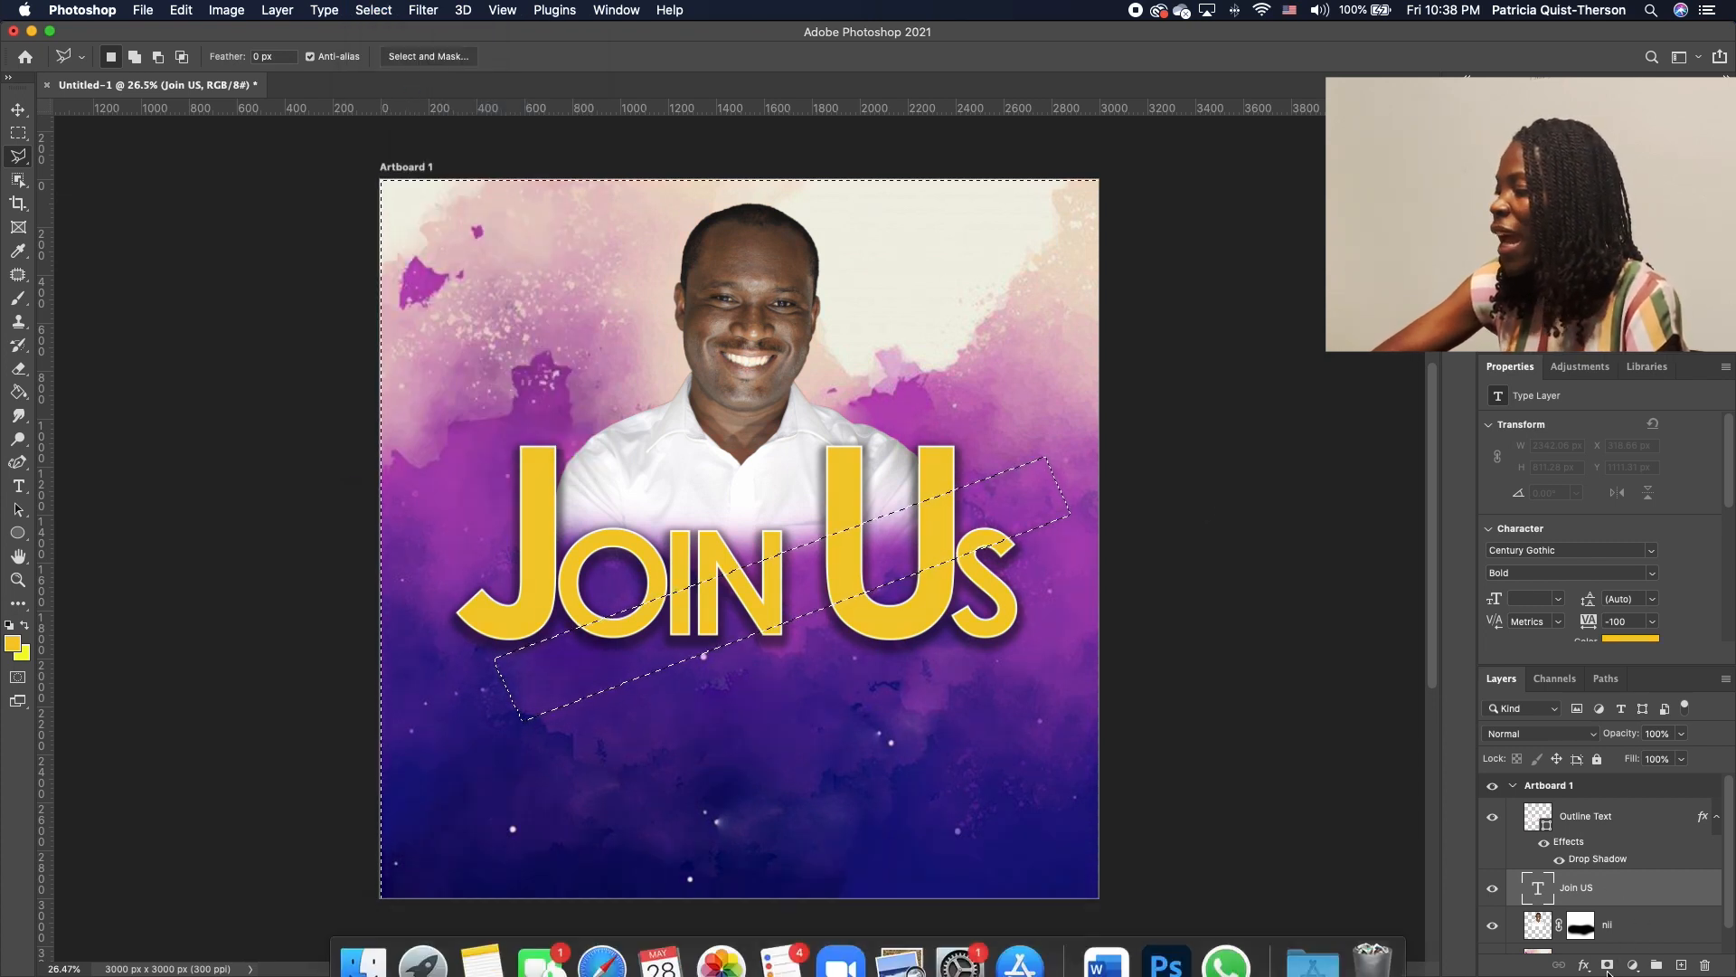
click(1608, 967)
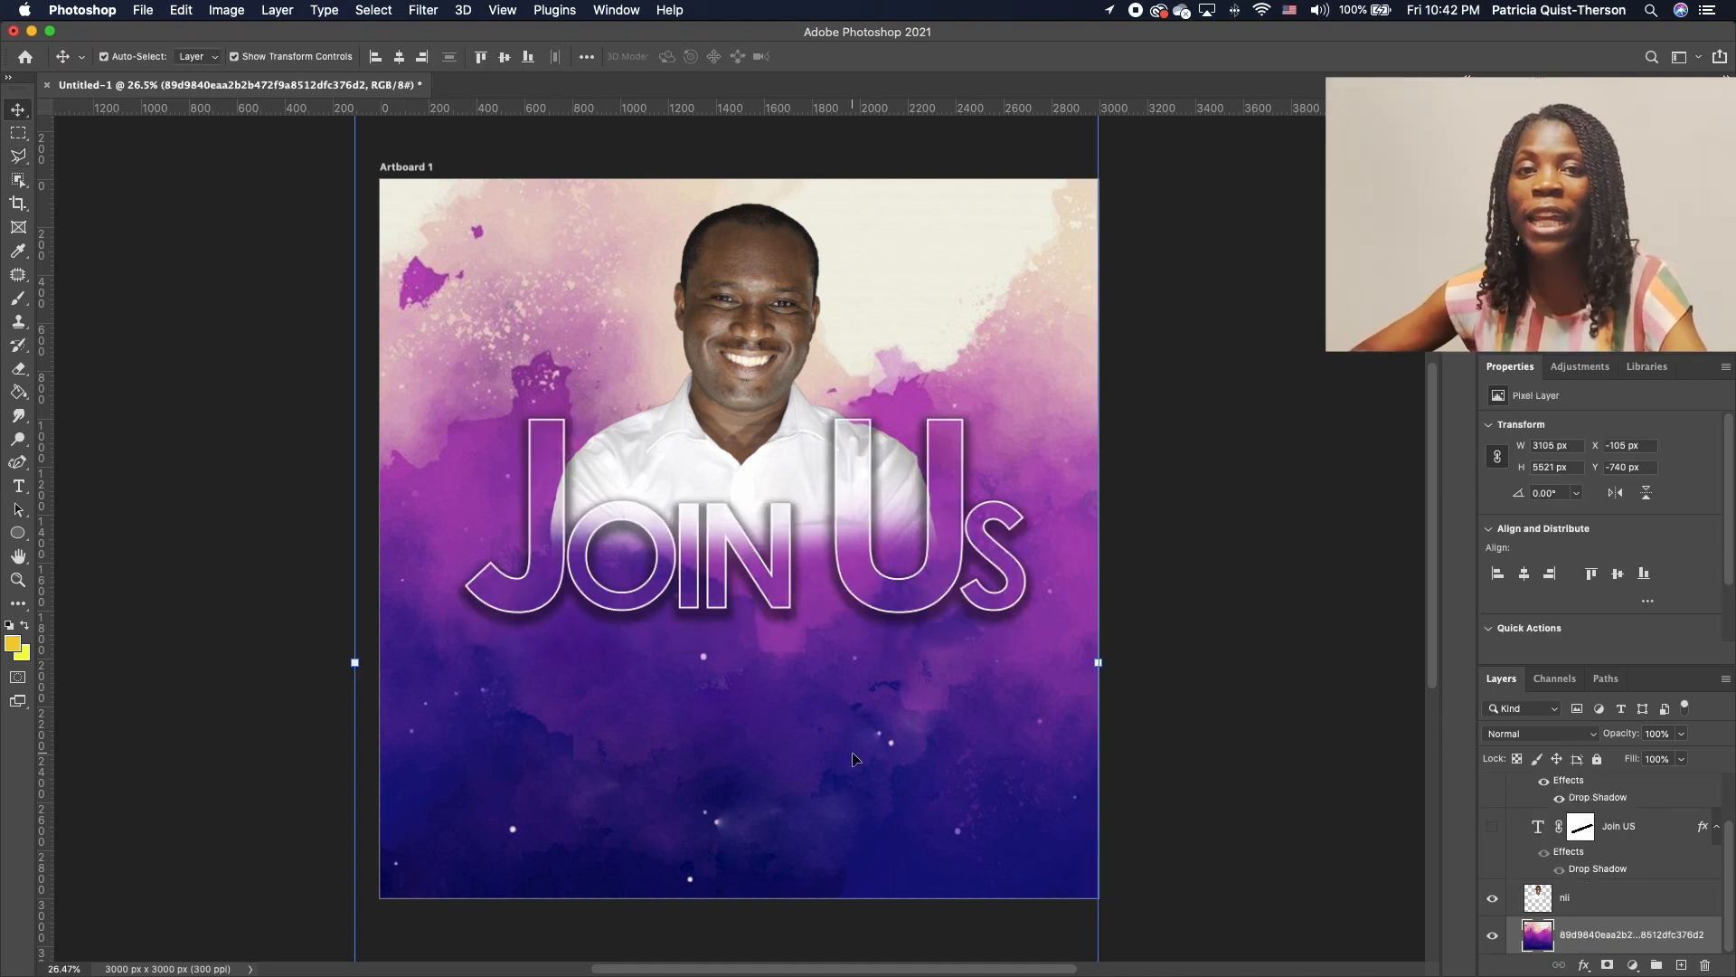
Pick the Horizontal Type tool and open the font family list
click(18, 486)
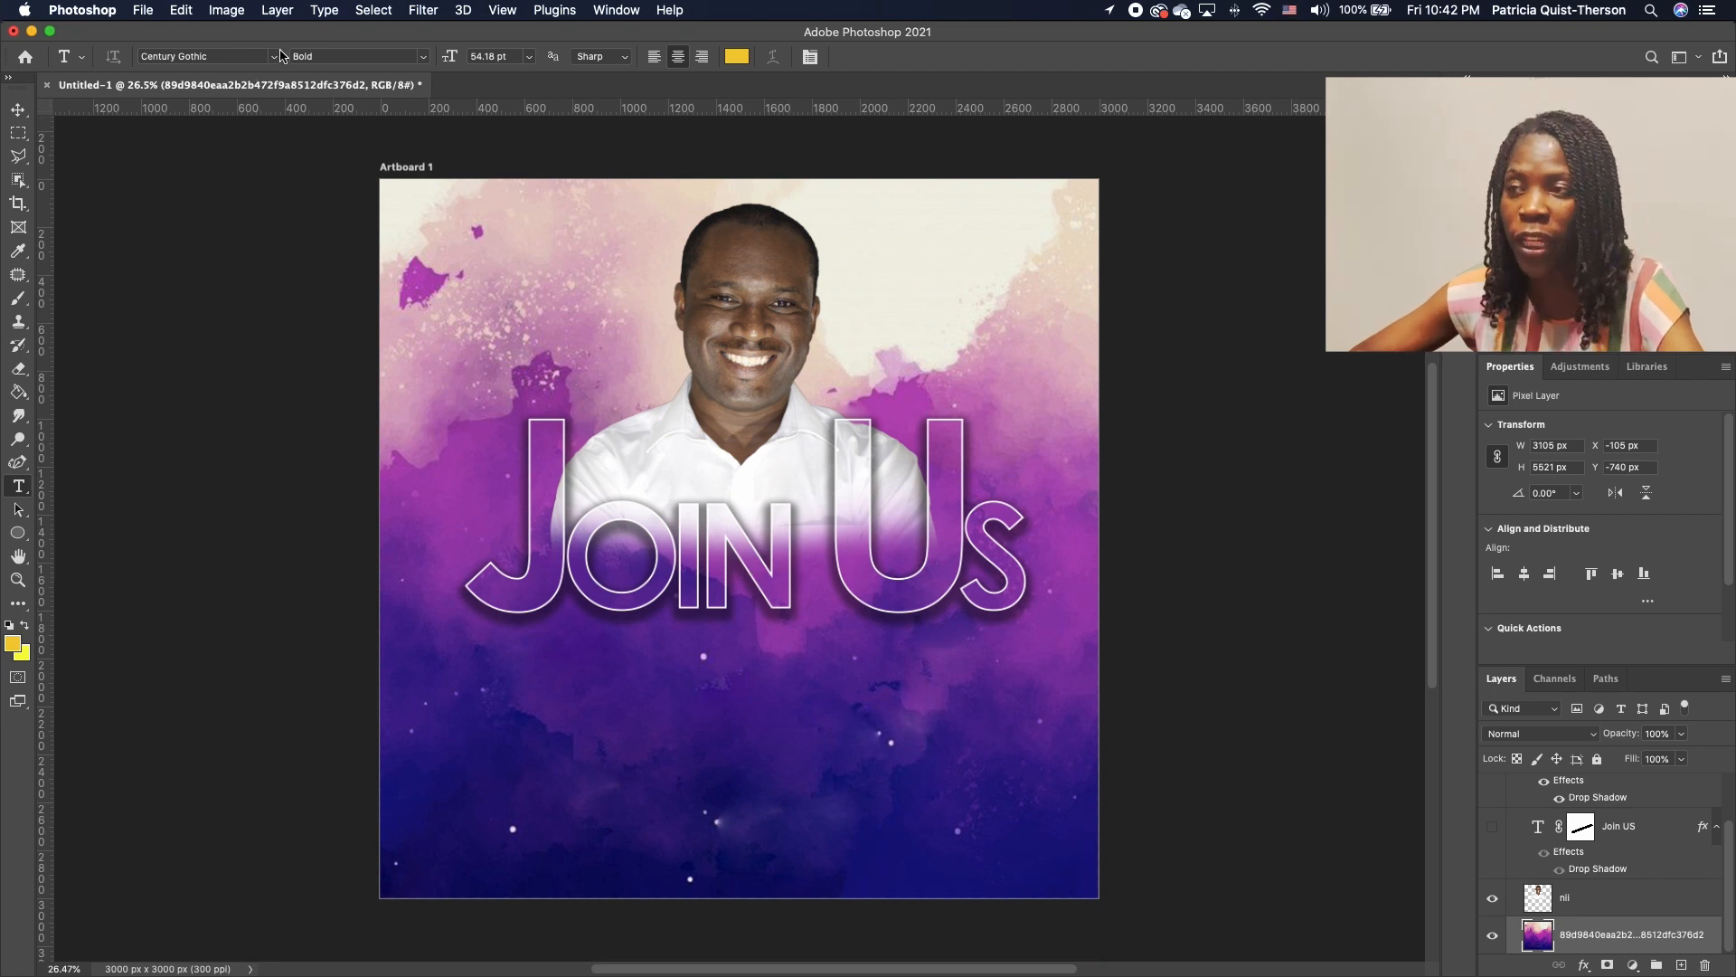
click(273, 57)
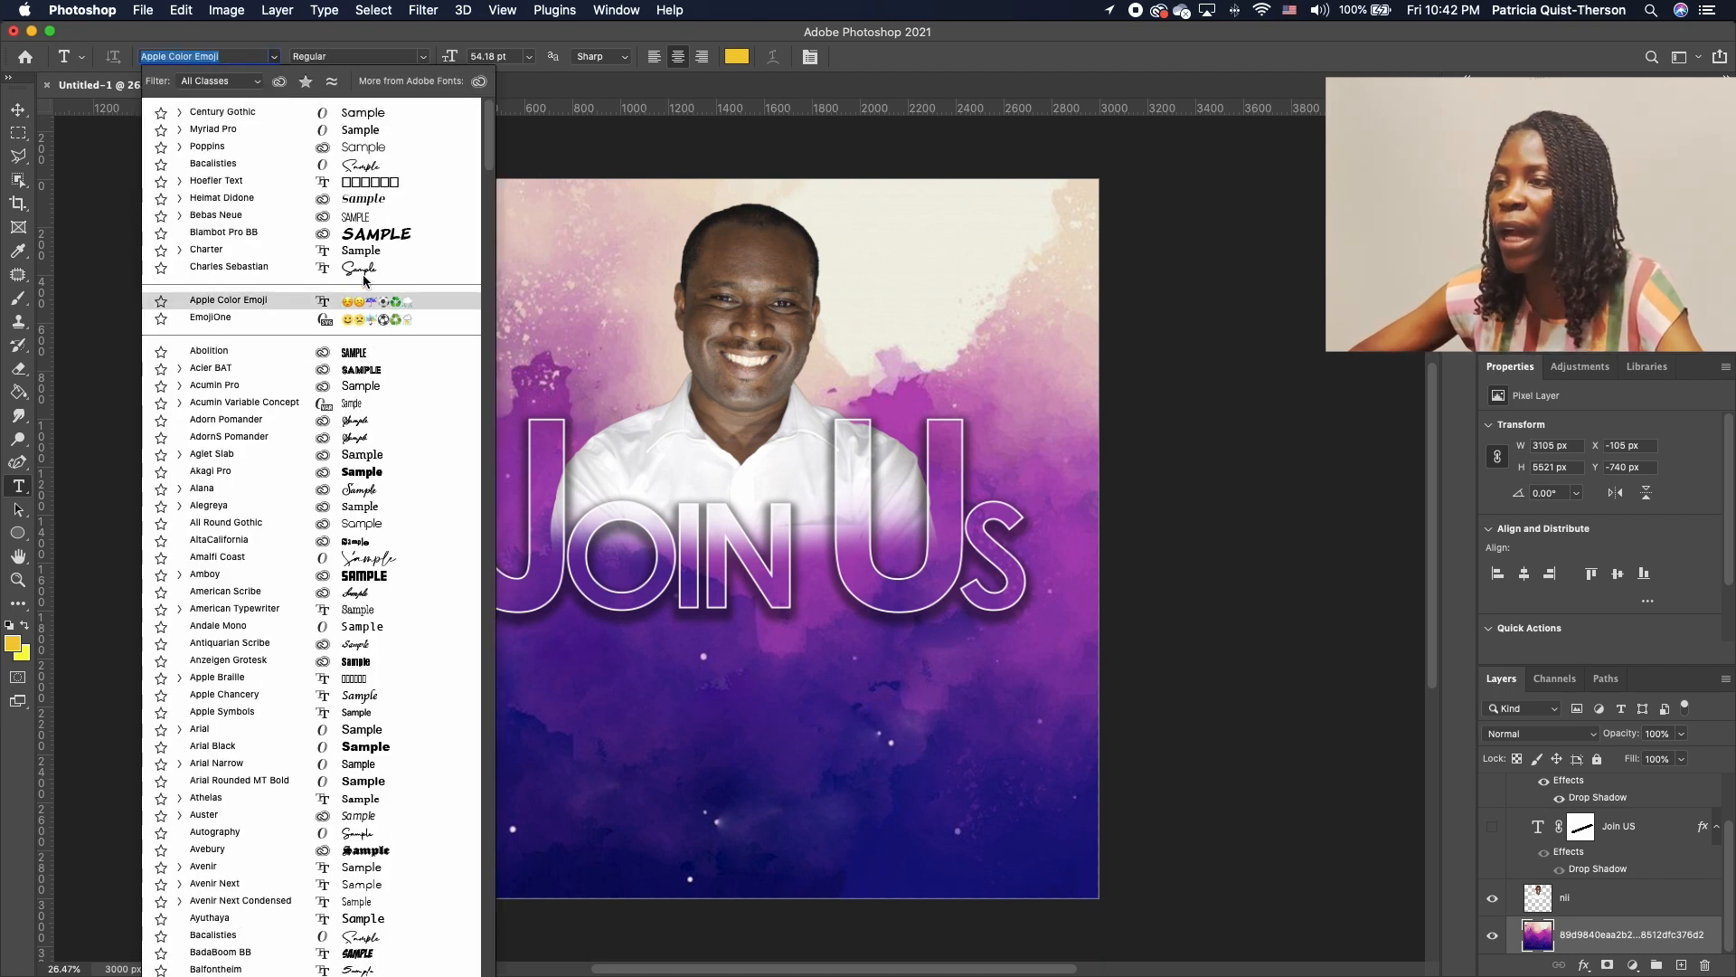
Type 'THIS SUNDAY' in the Bacalisties font and move it up beneath Join Us
click(376, 164)
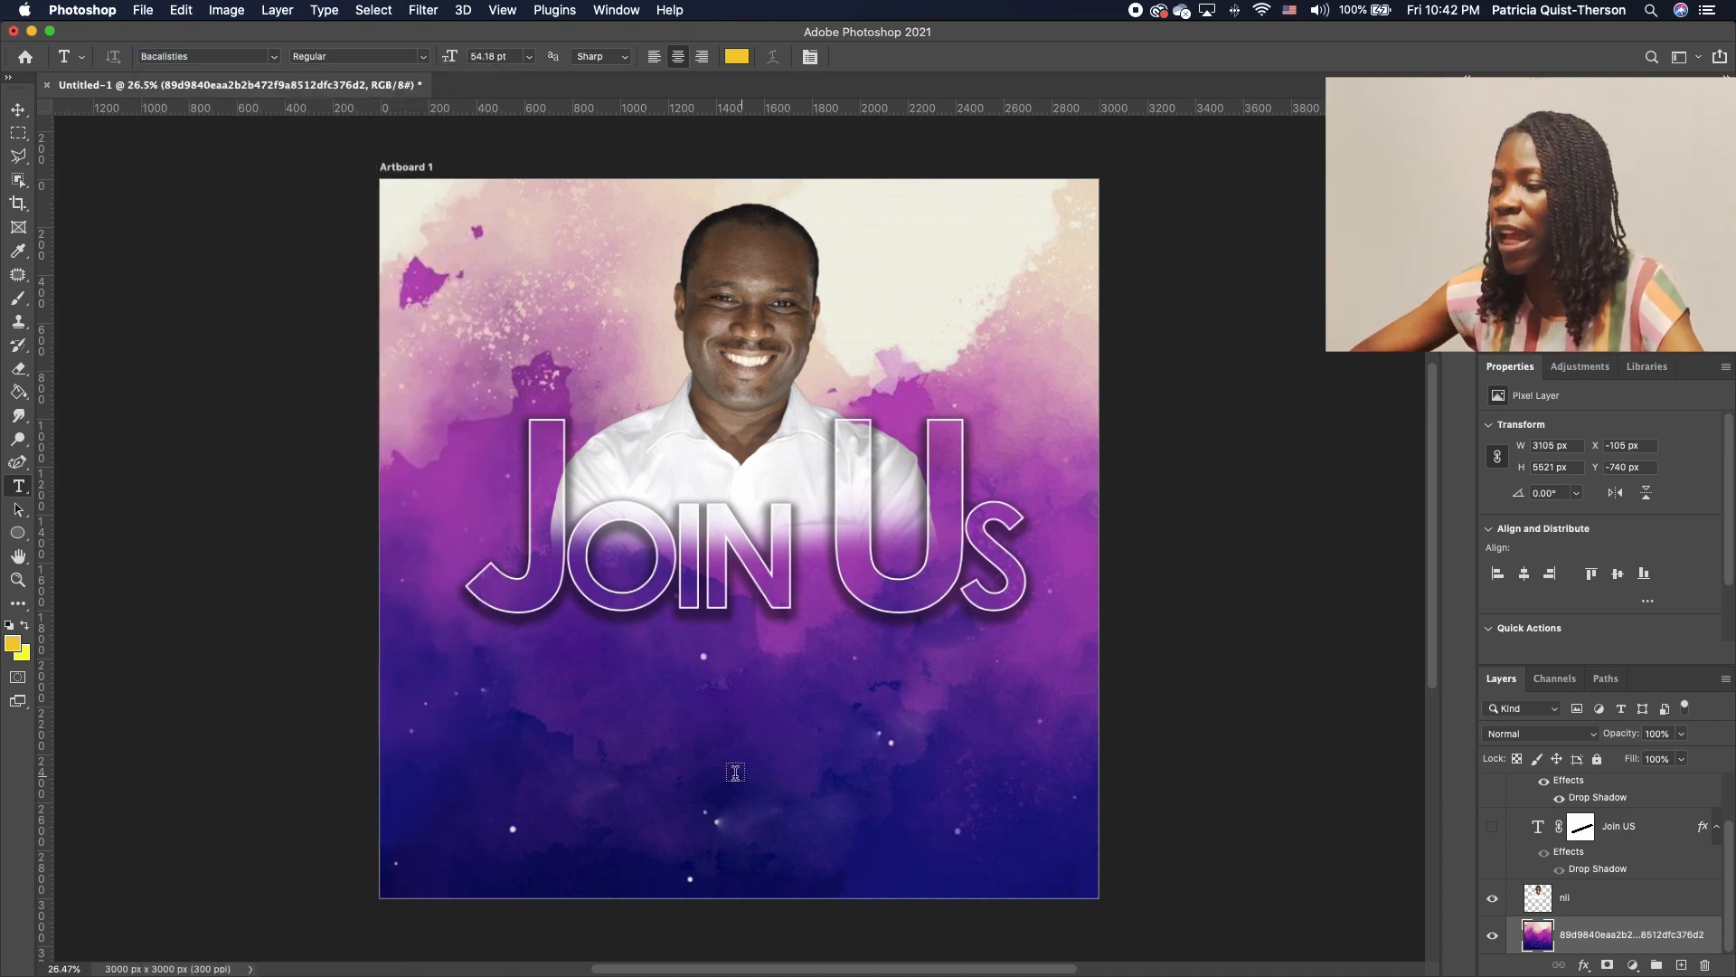
click(543, 776)
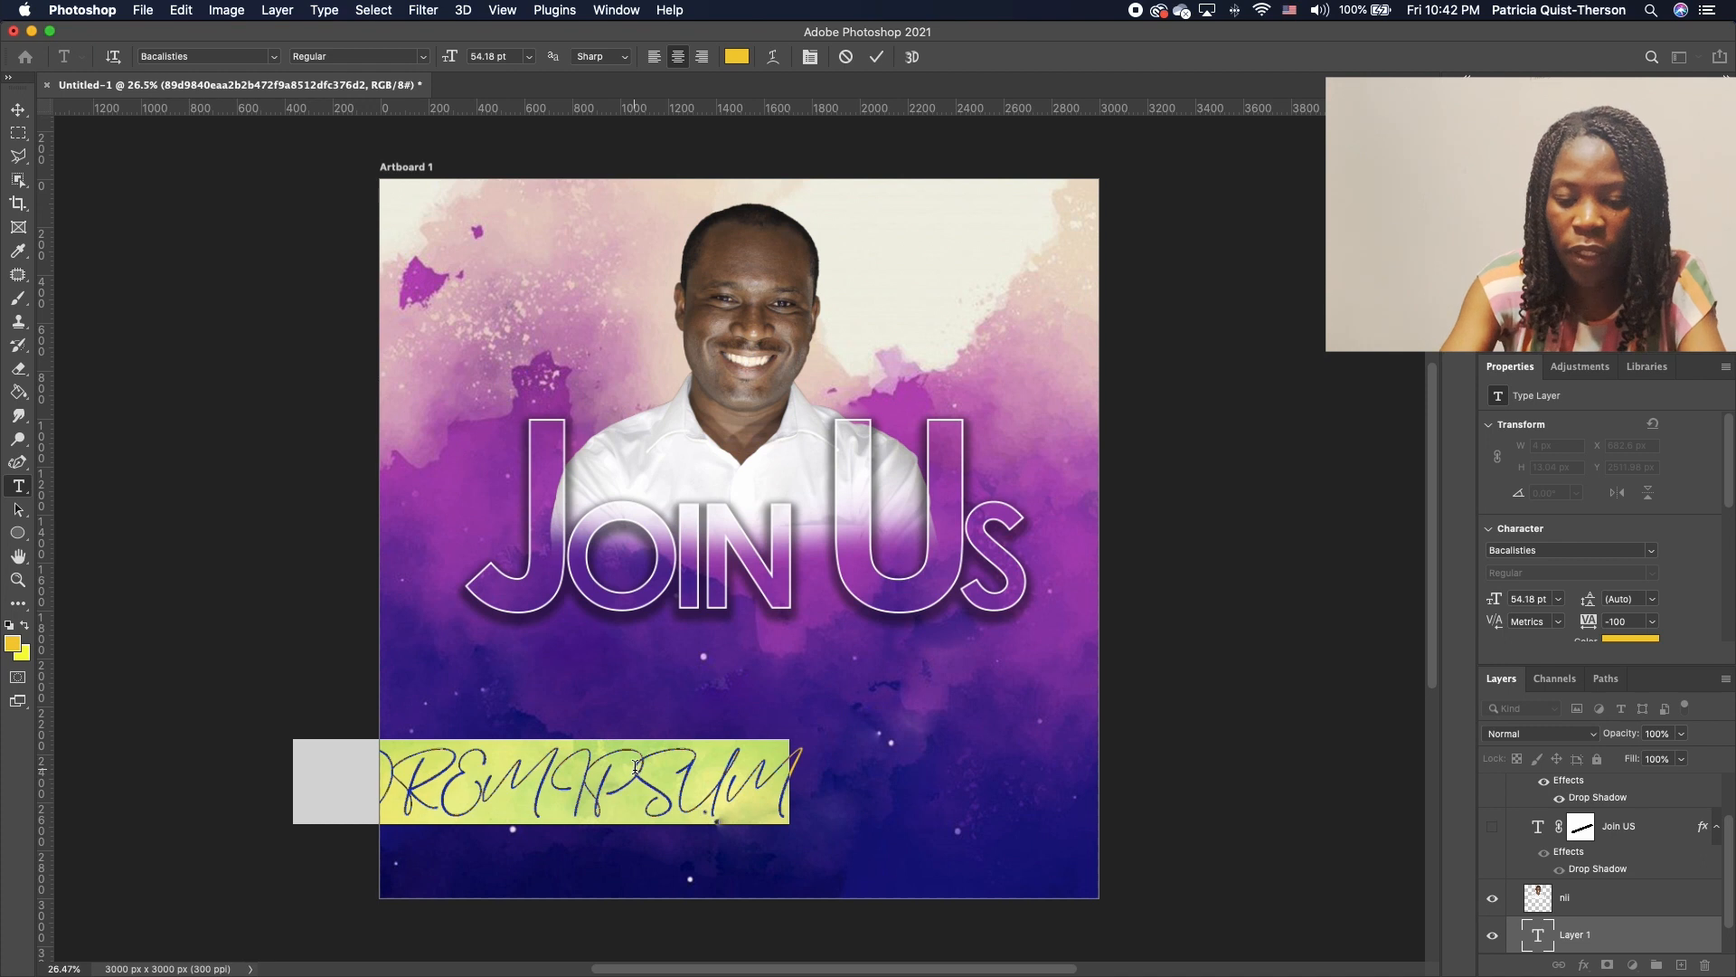
text(THIS)
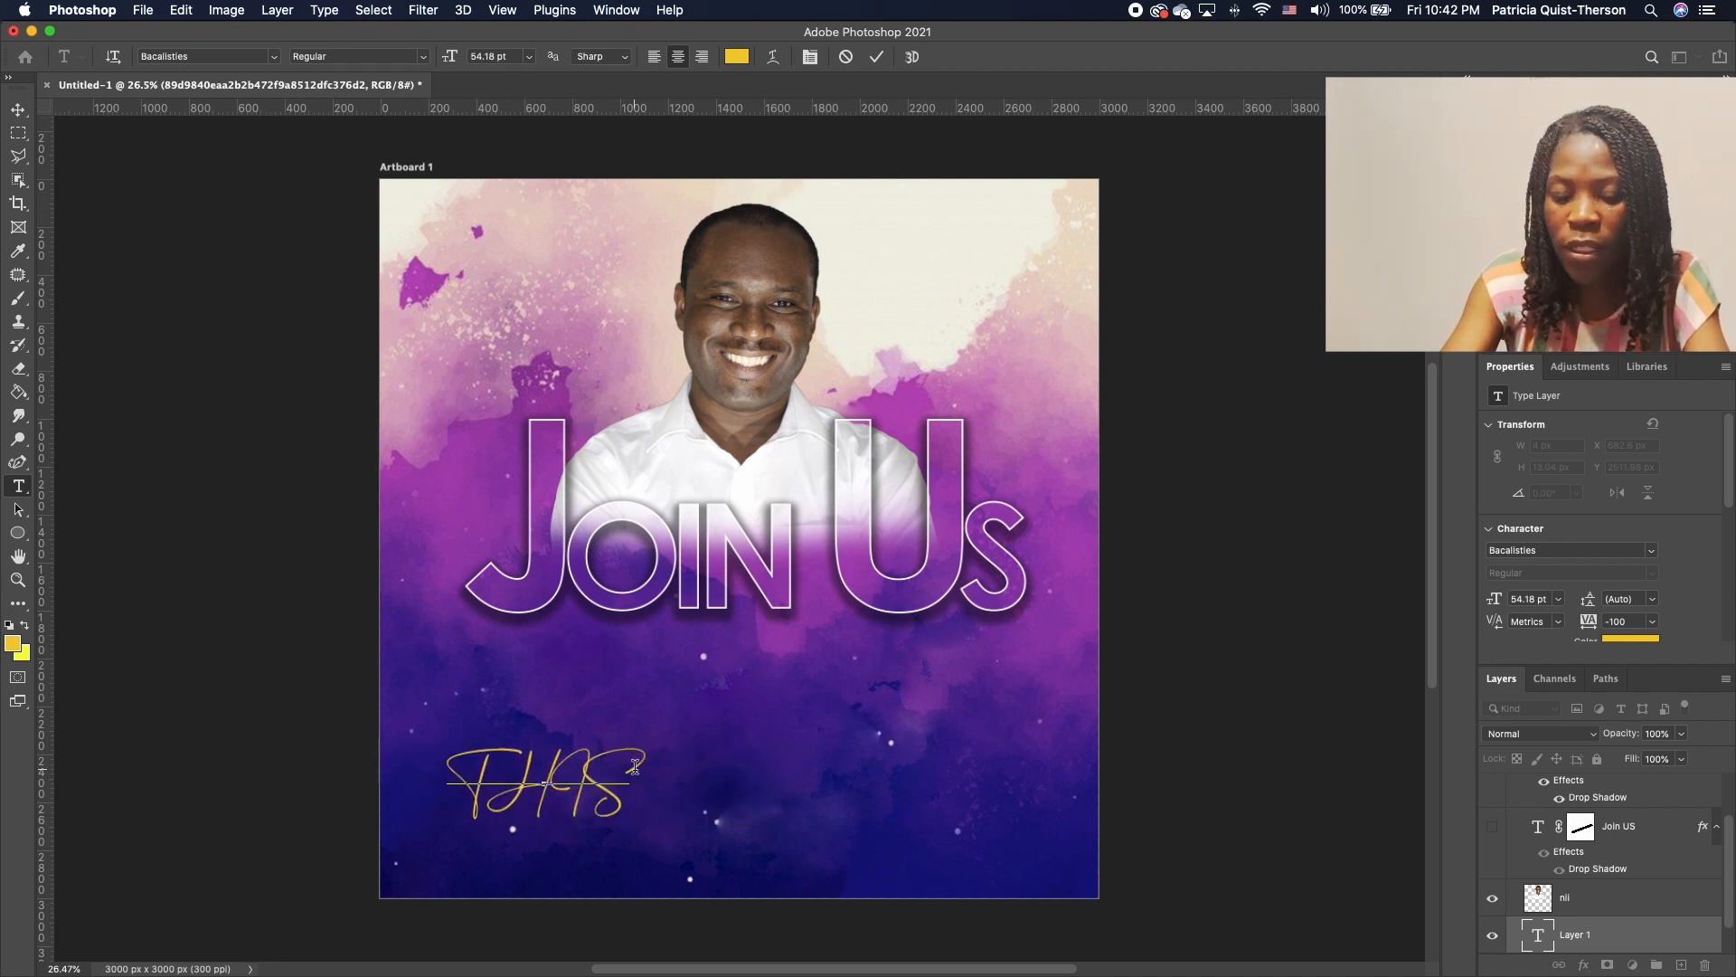
text( SUND)
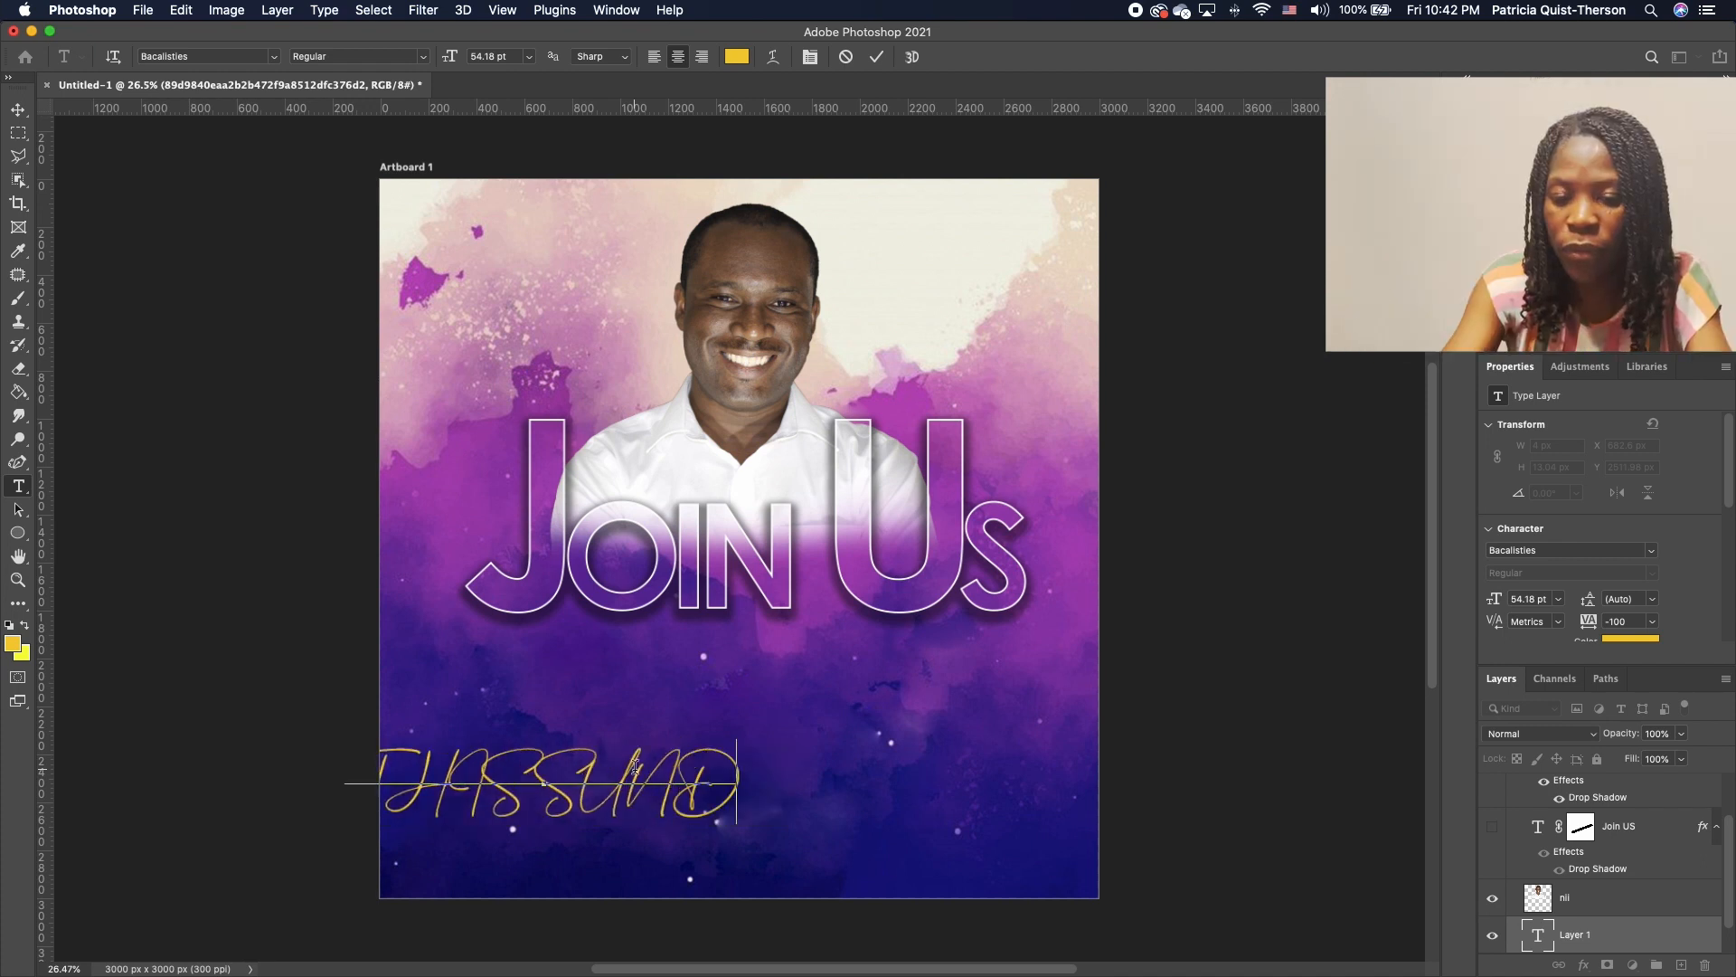
text(AY)
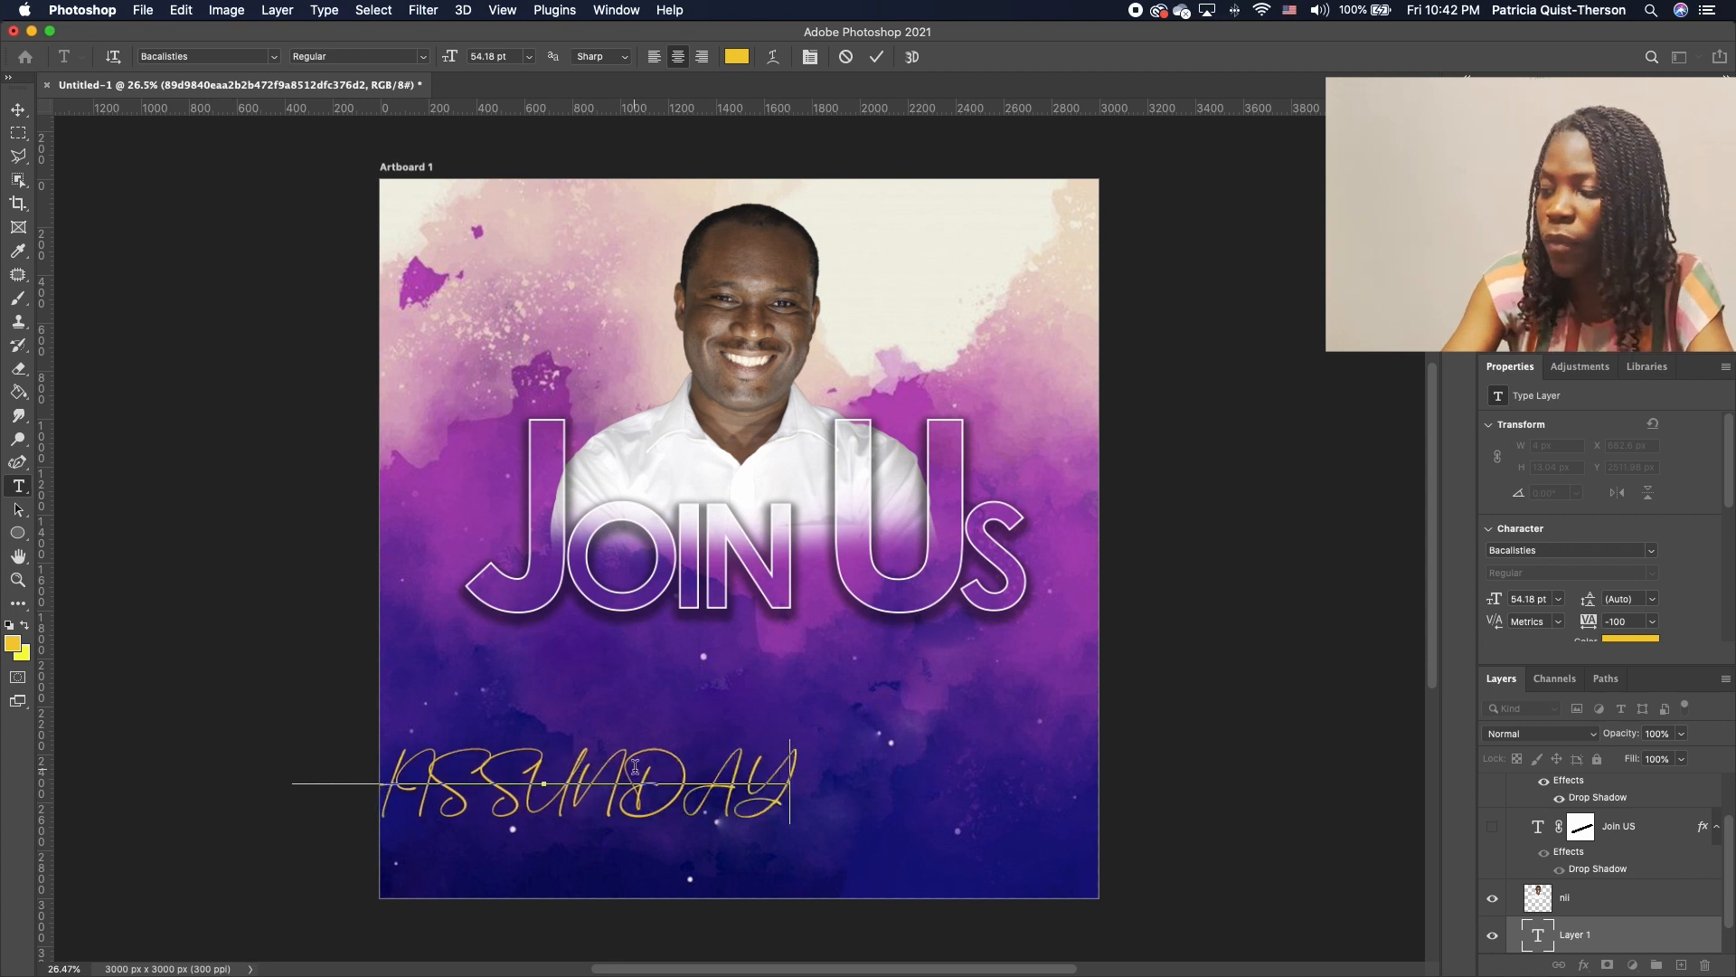
click(19, 110)
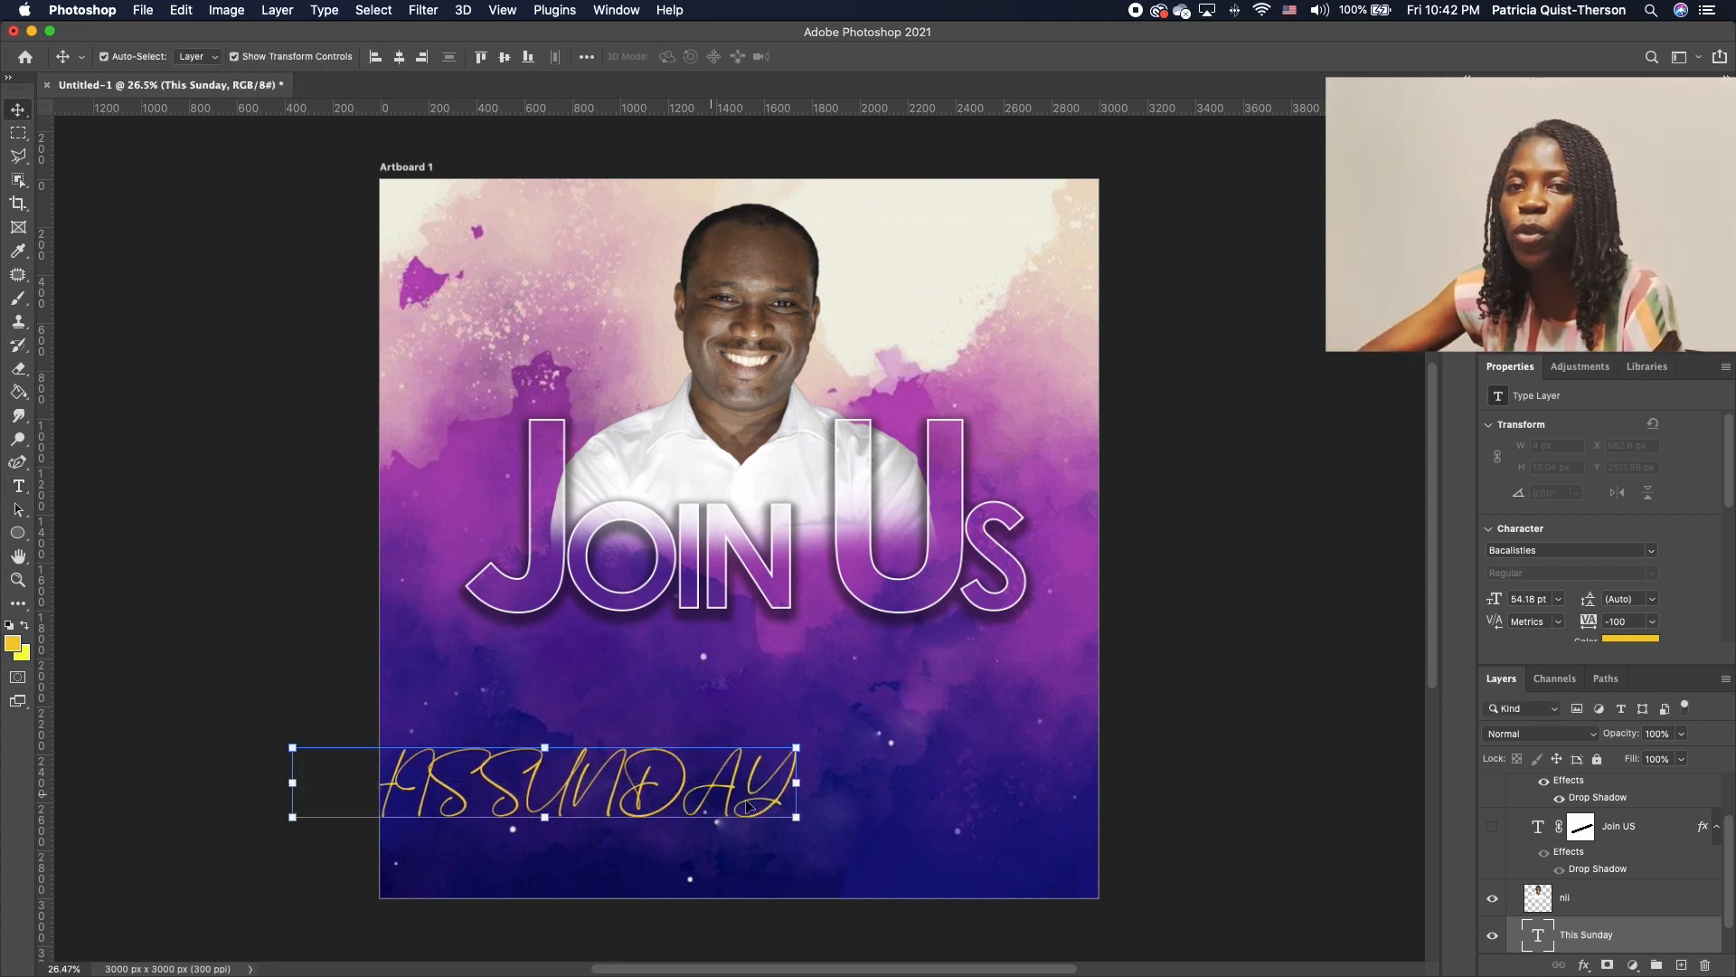
drag(636, 809, 861, 714)
Turn off All Caps so it reads 'This Sunday', then enlarge and centre it
double_click(880, 693)
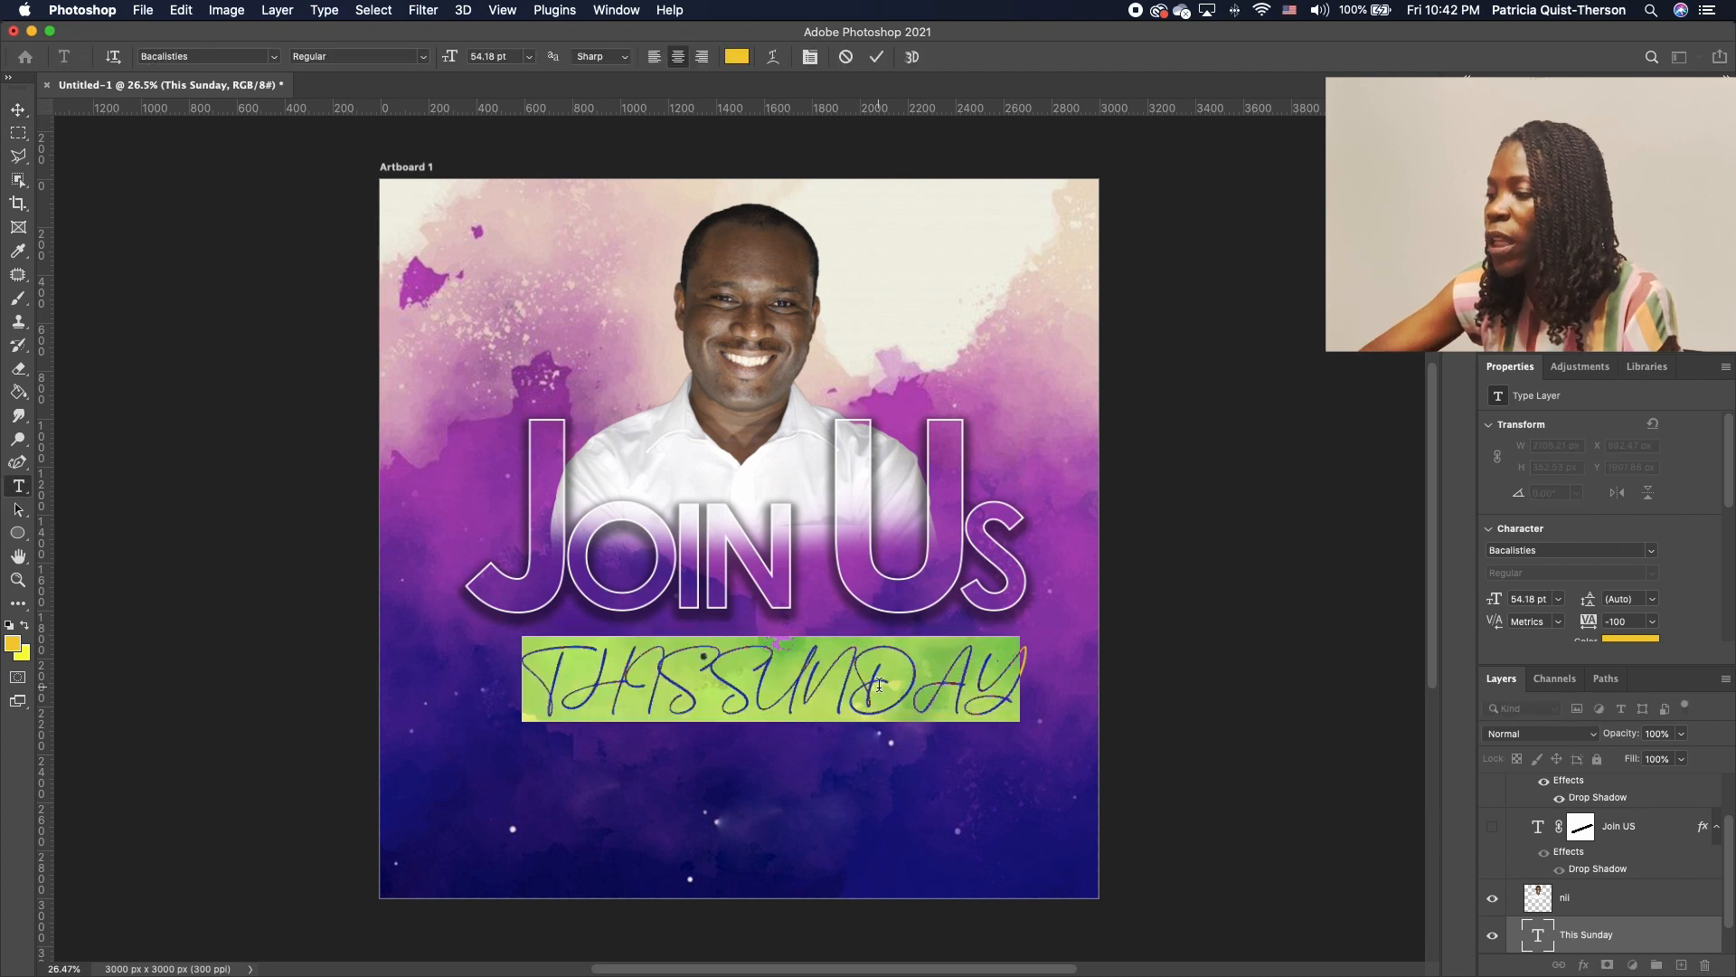
scroll(1578, 541, down, 10)
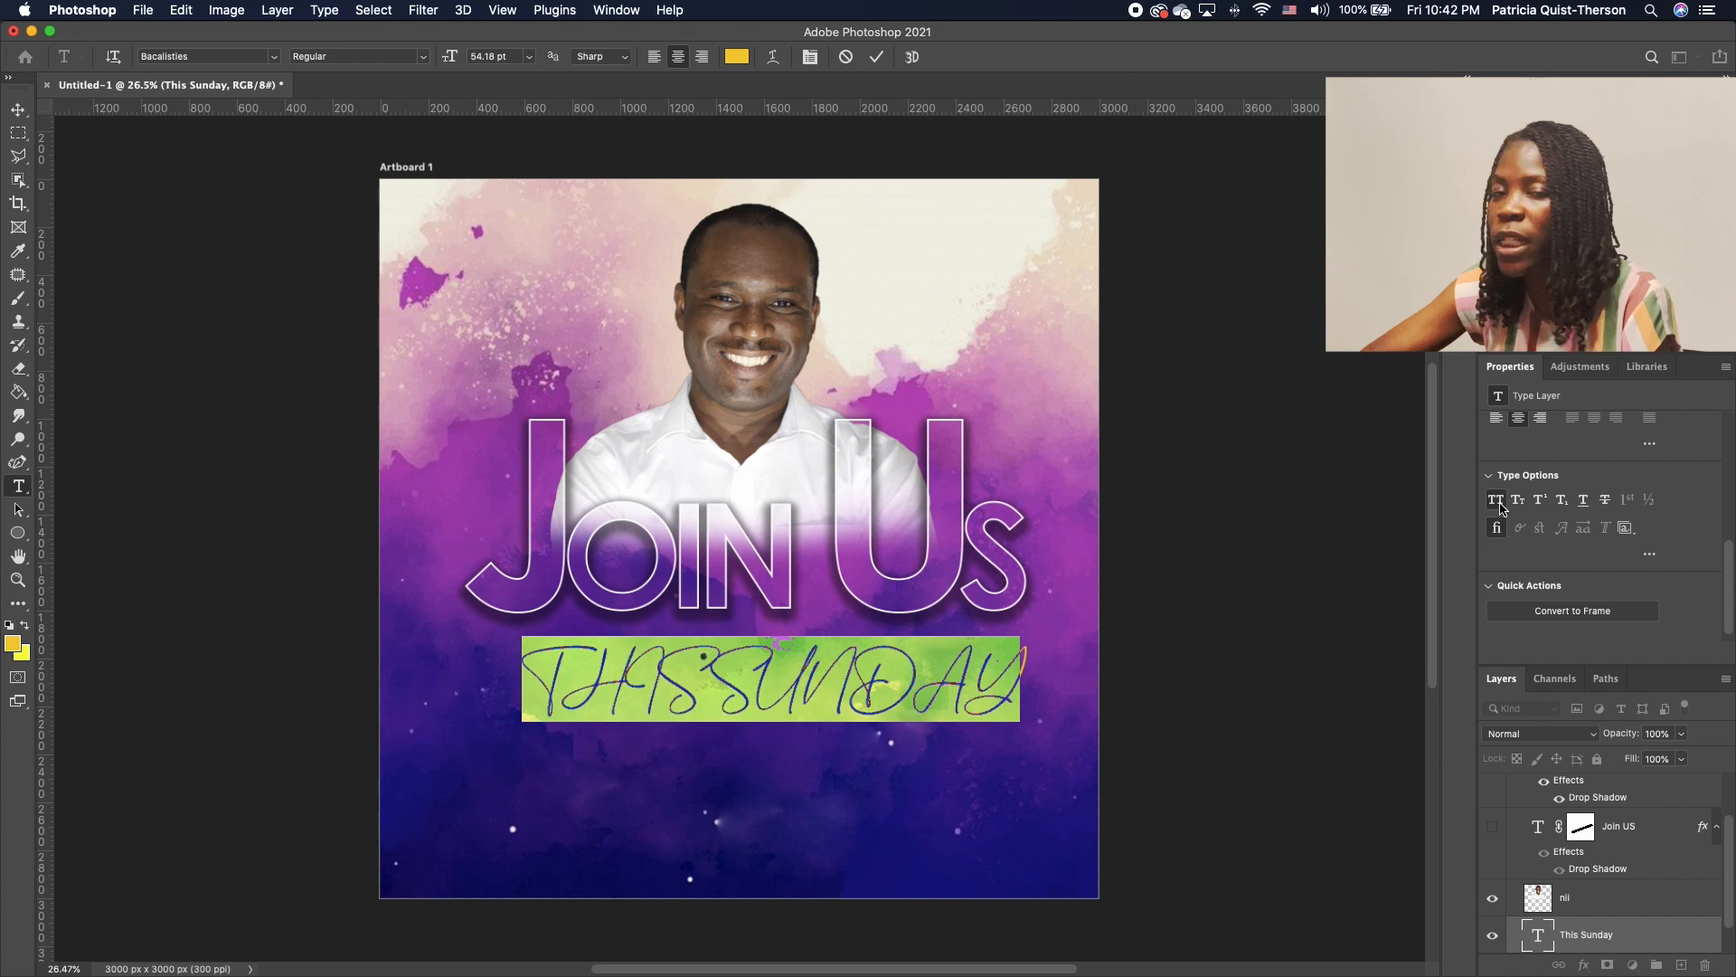
click(1499, 507)
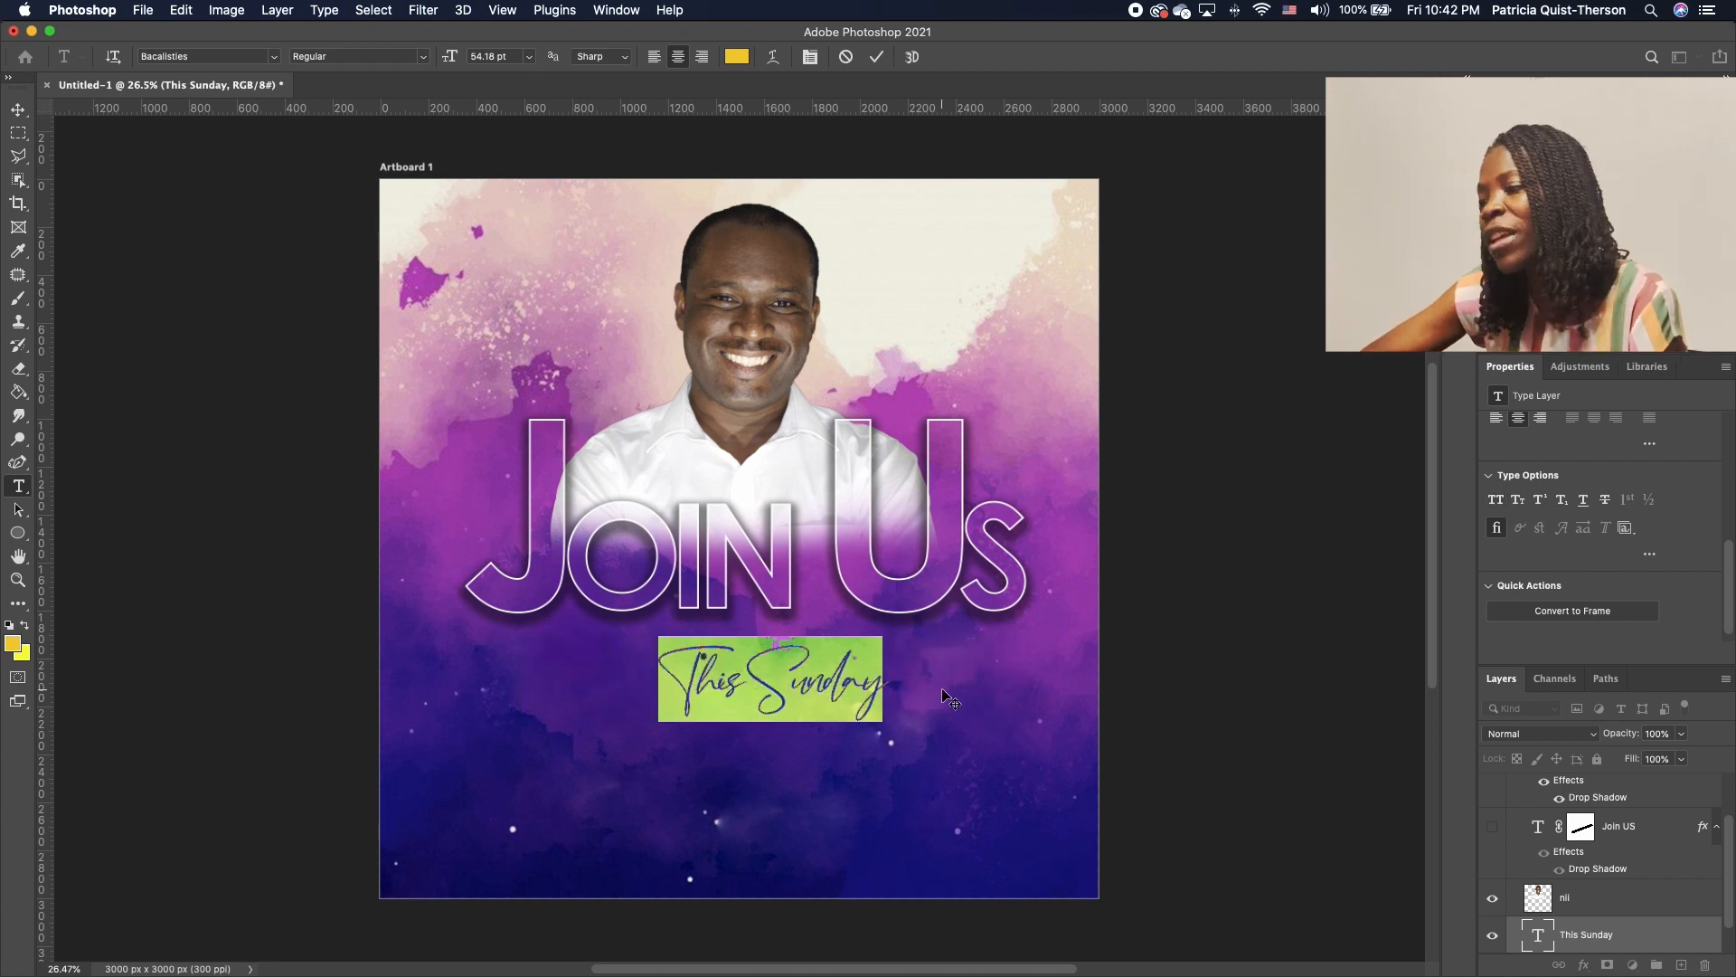
click(18, 109)
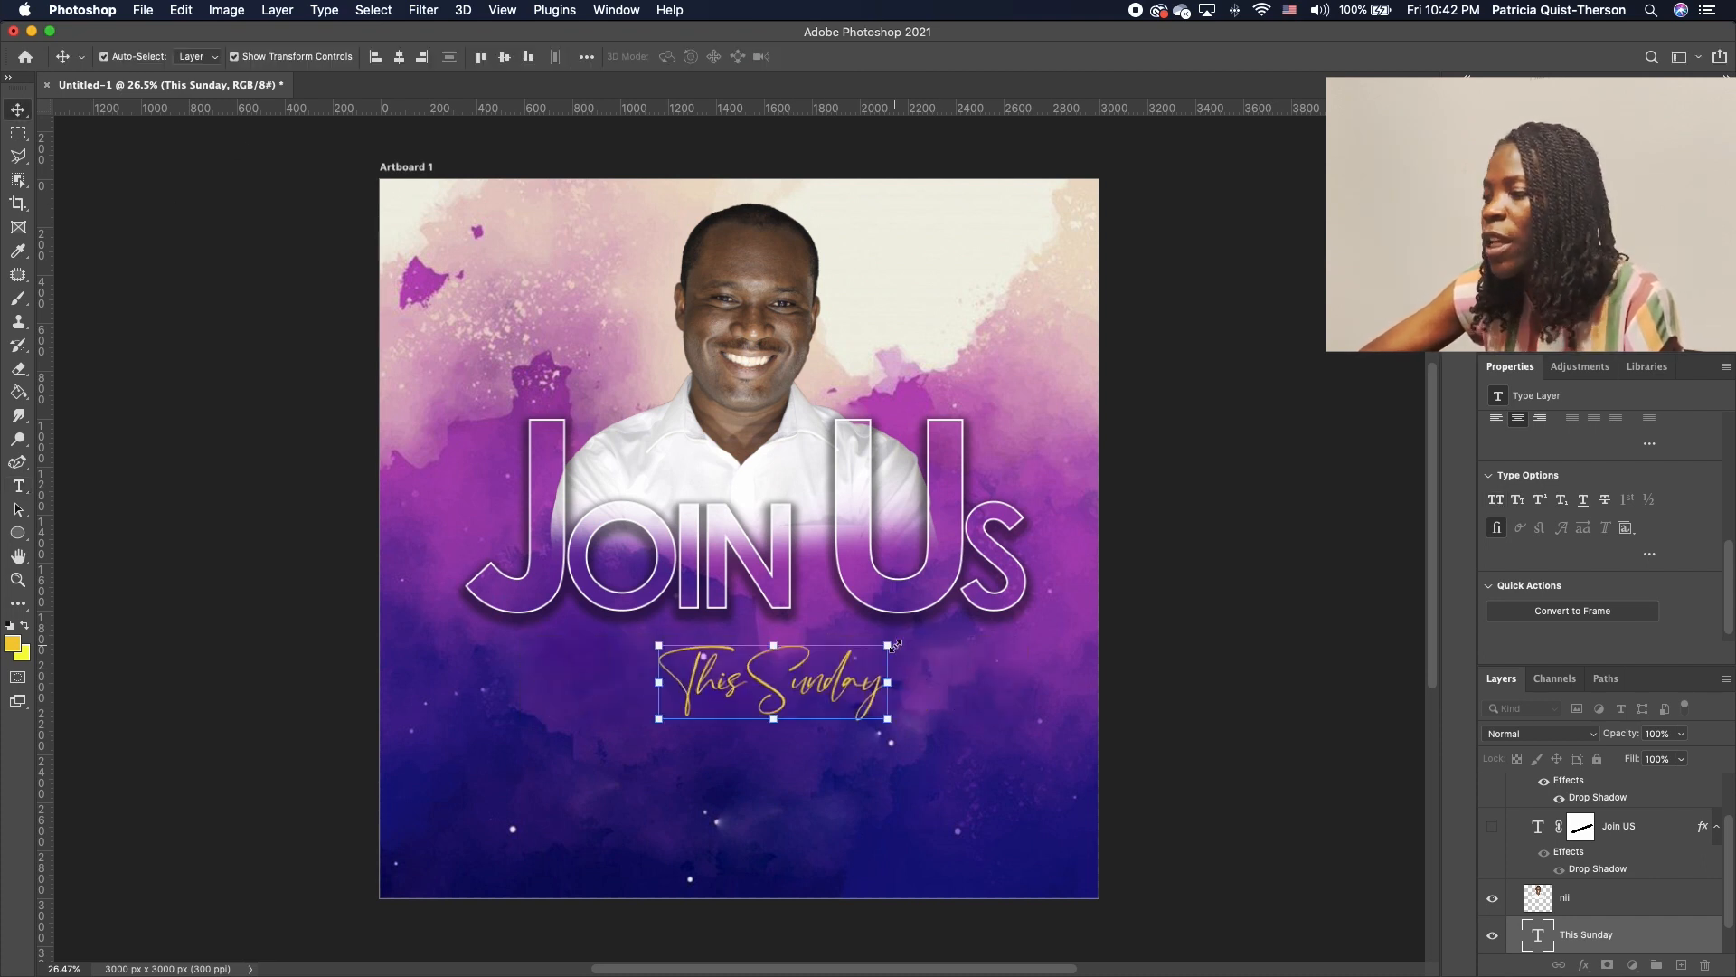
drag(888, 642, 997, 596)
mouse_move(919, 671)
mouse_down()
mouse_move(880, 671)
mouse_move(894, 667)
mouse_up()
key(Return)
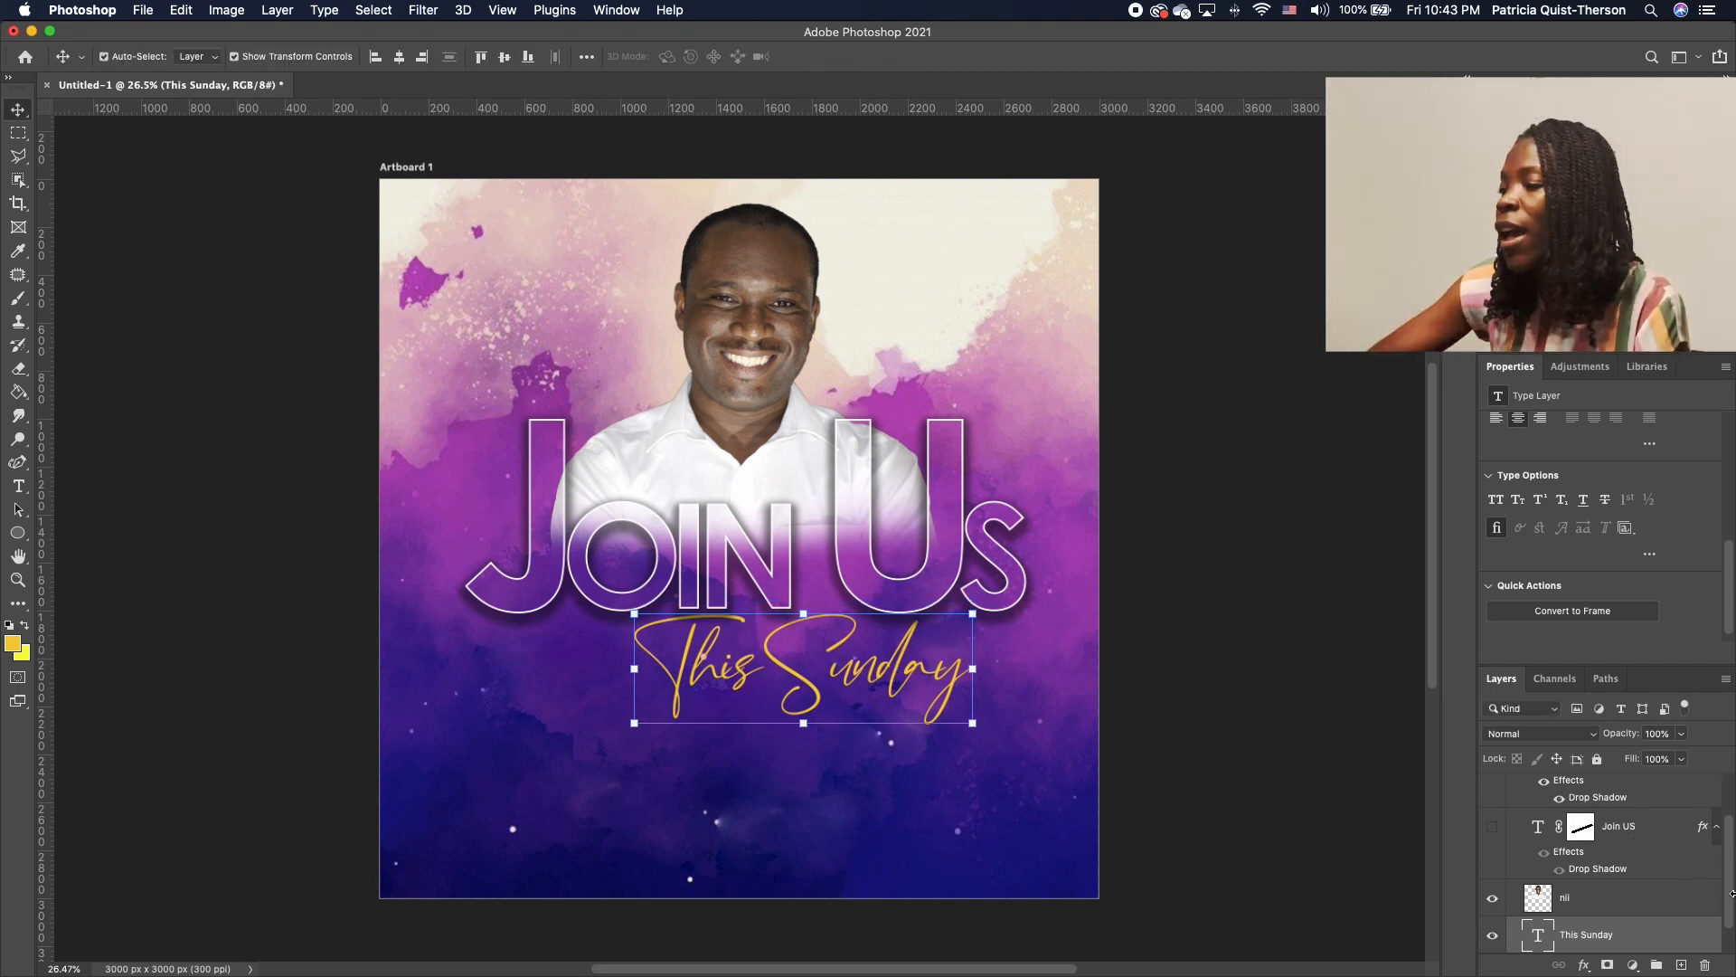
double_click(1700, 943)
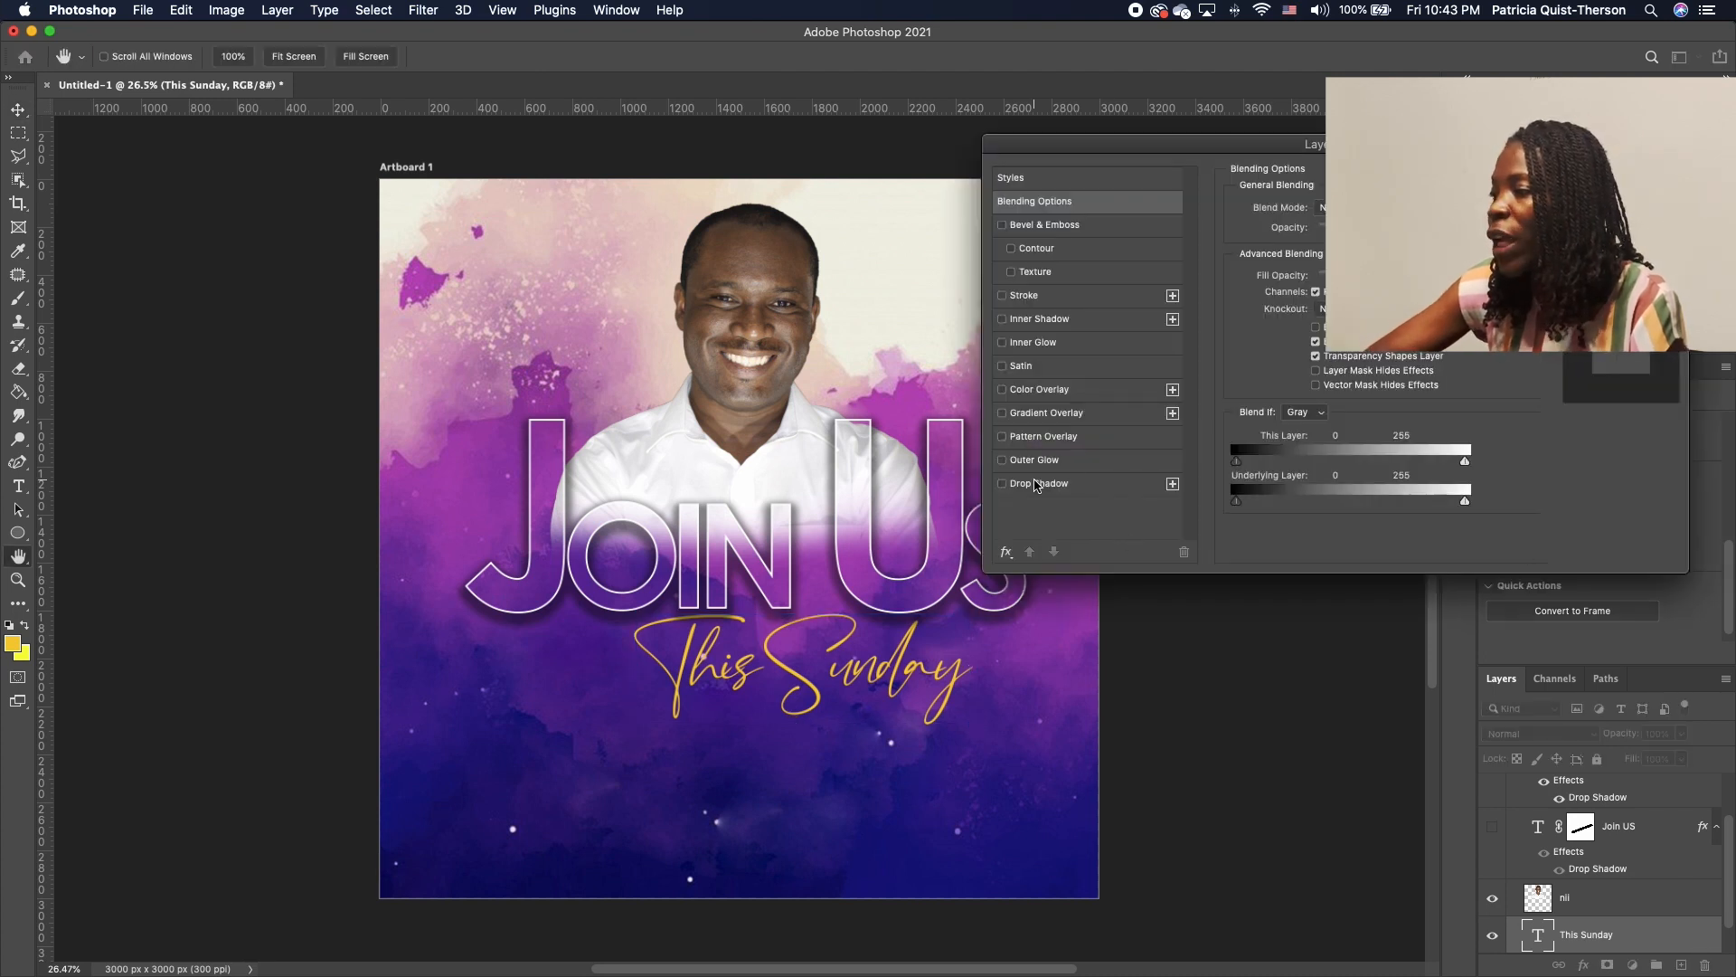
Add a drop shadow layer style to the yellow 'This Sunday' script text
click(1002, 484)
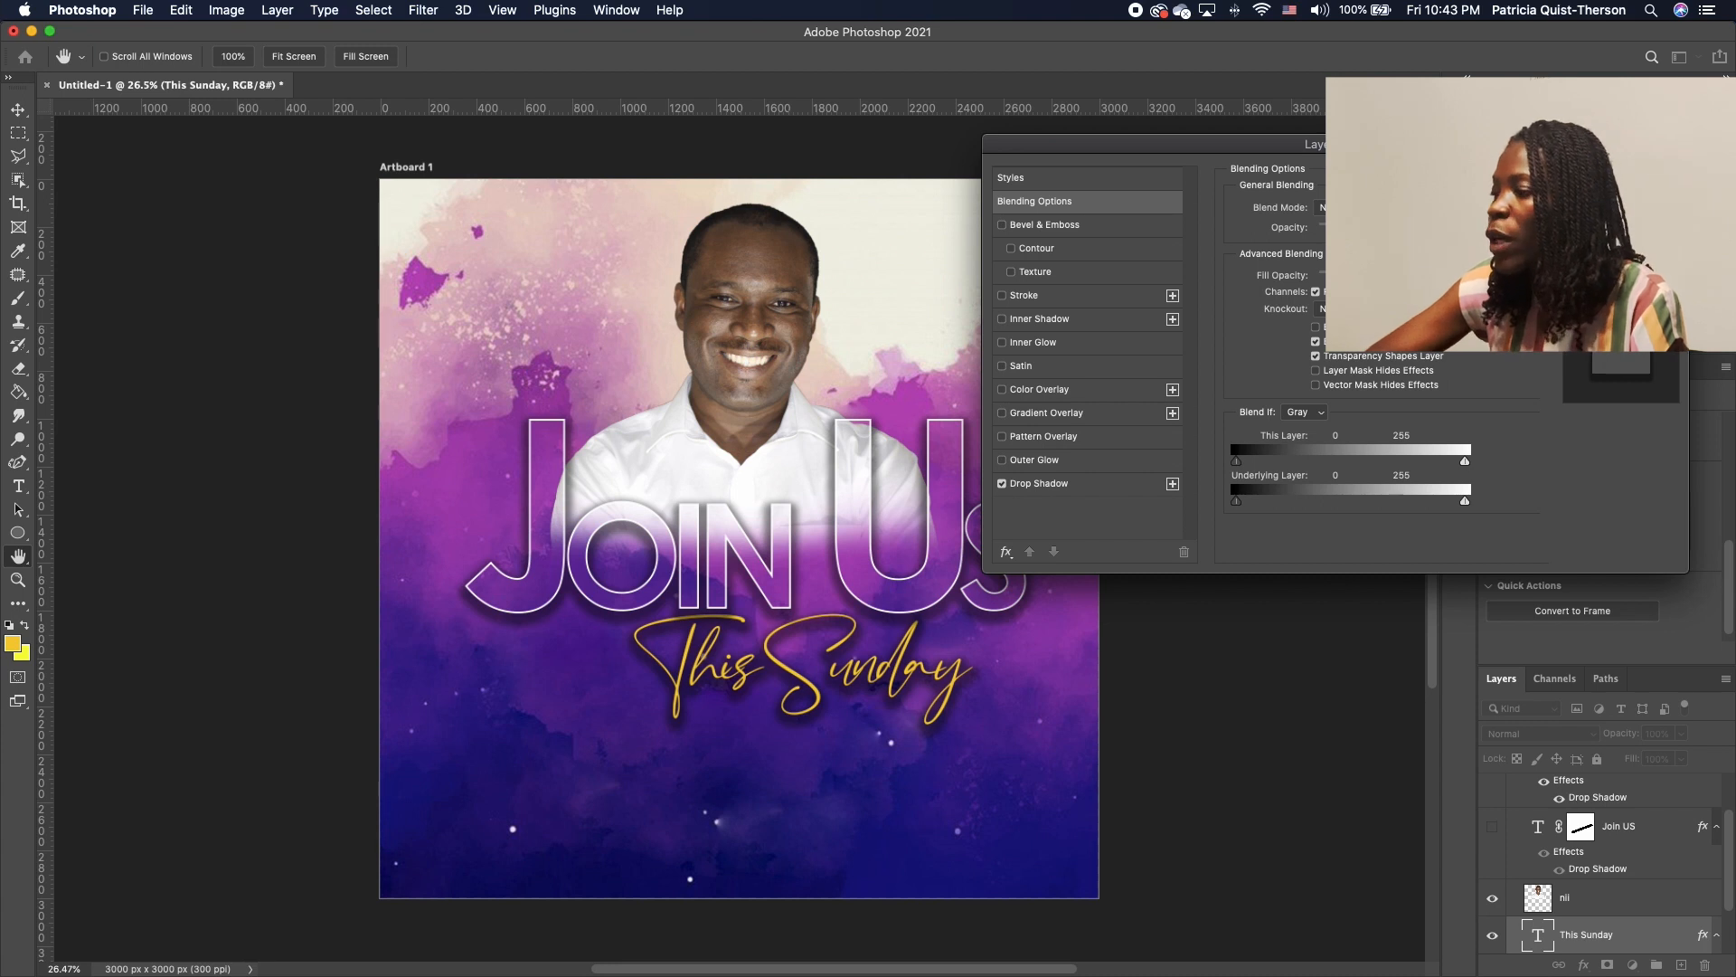
key(Return)
click(1261, 631)
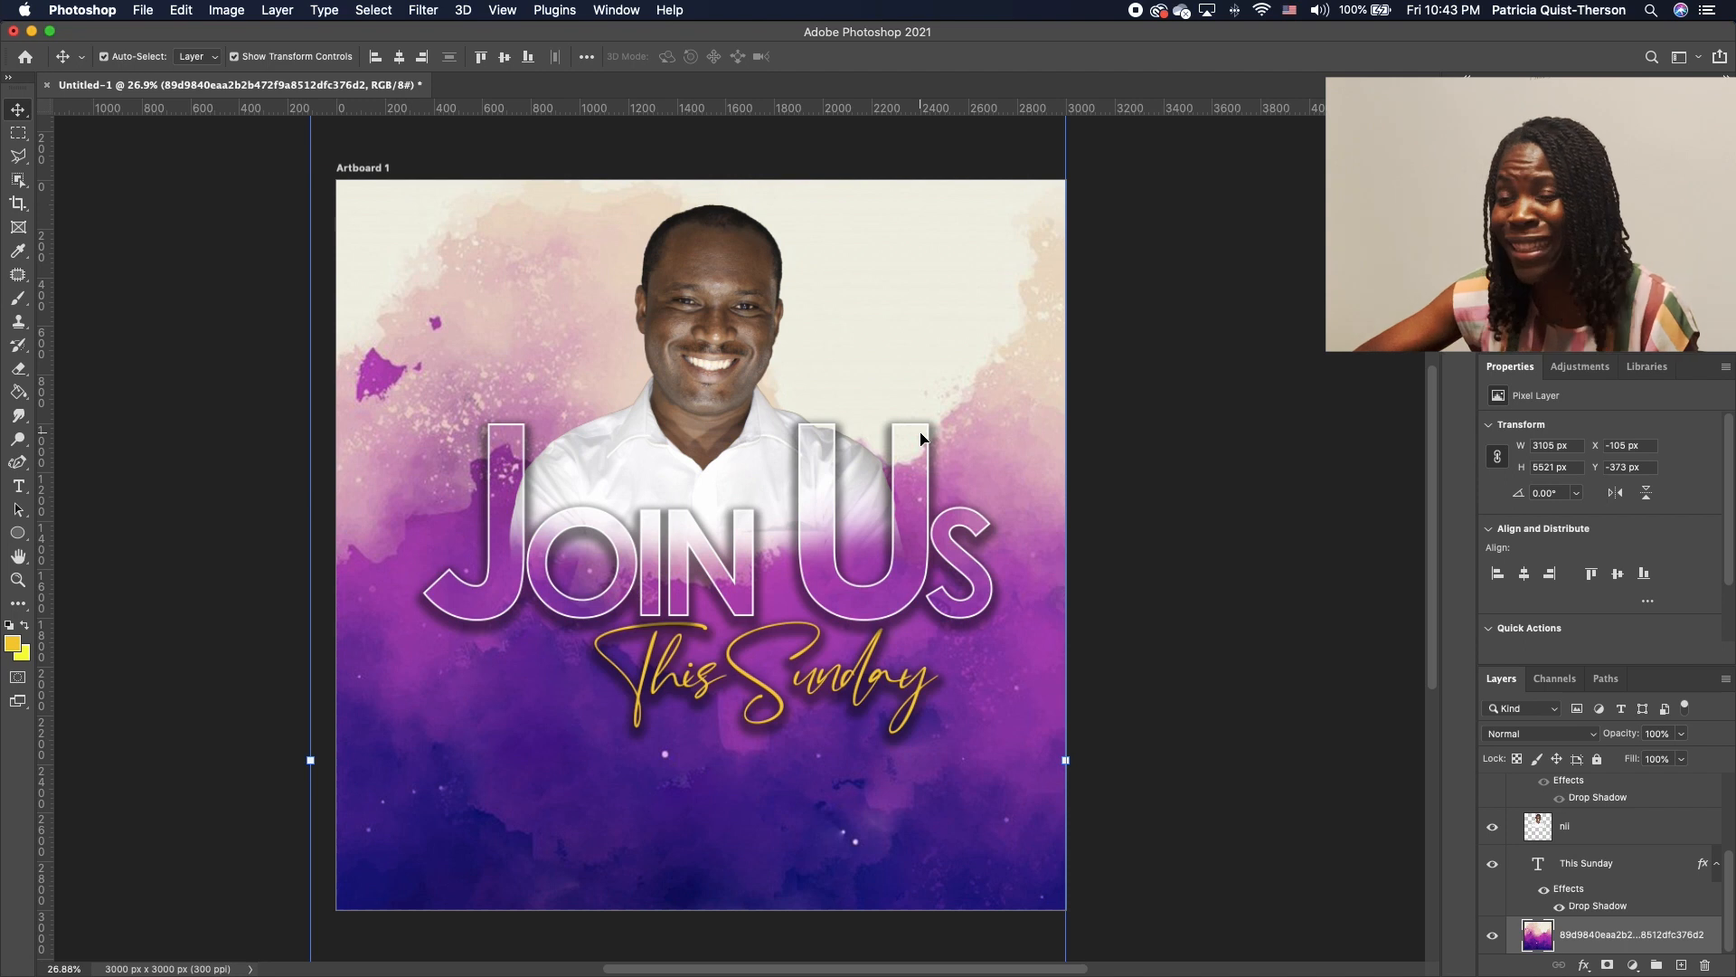
Type a white Century Gothic credit line naming the guest speaker
click(20, 491)
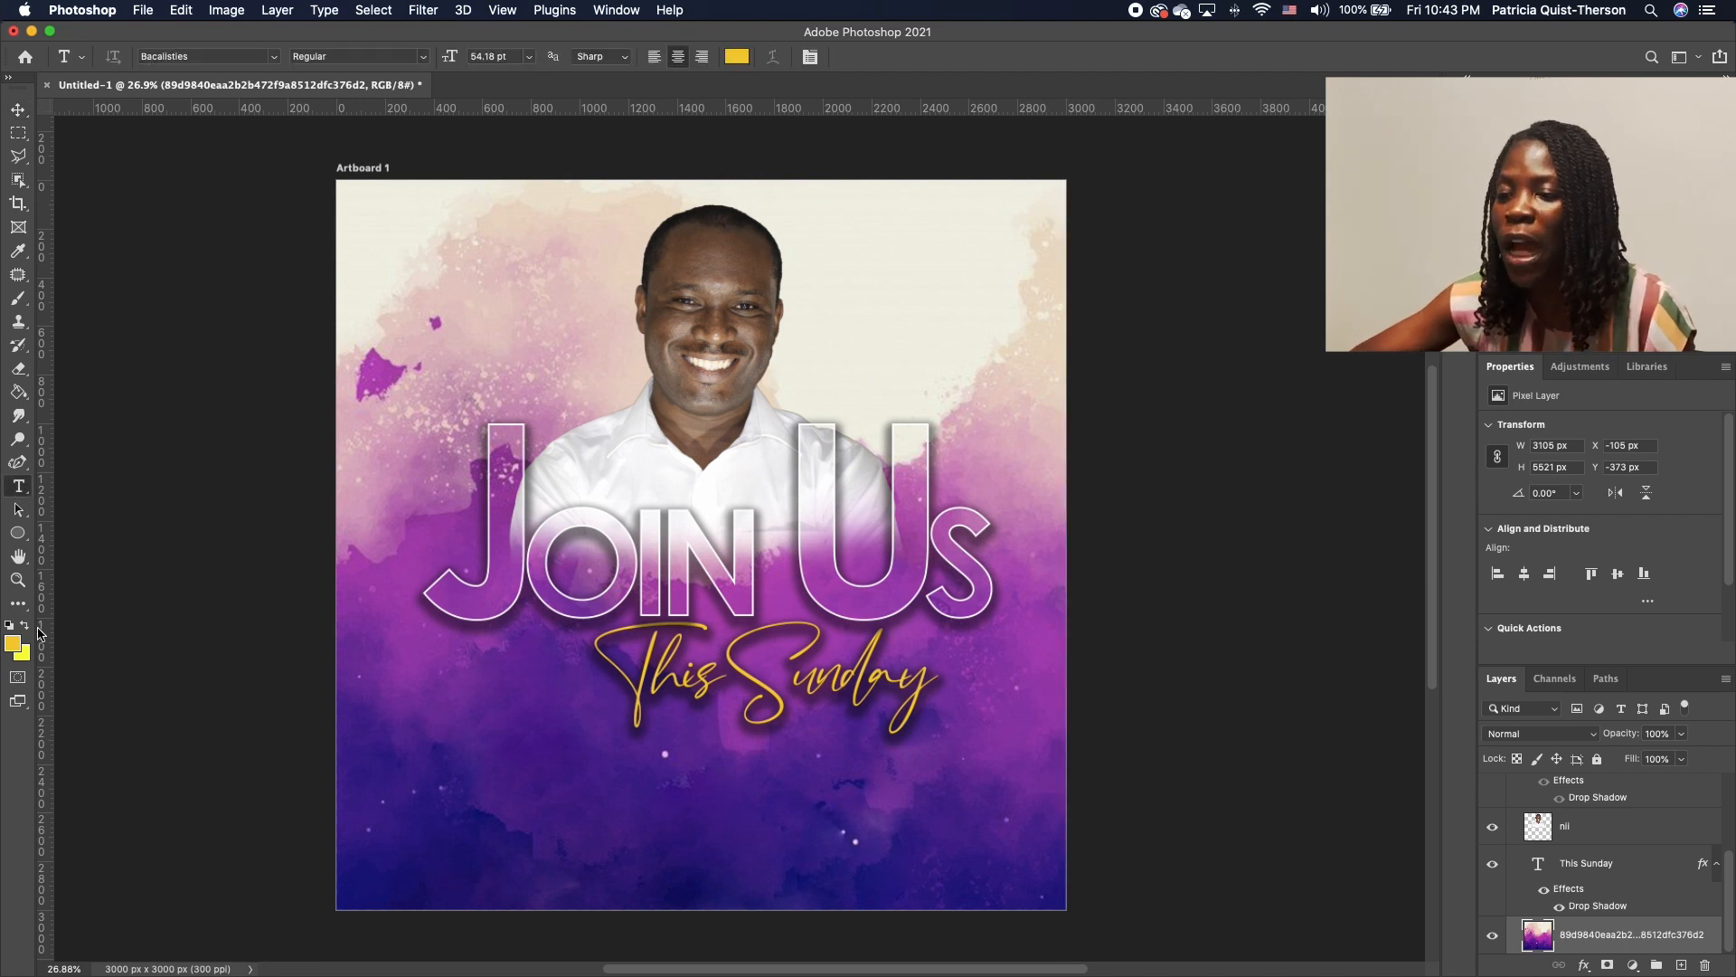
click(10, 626)
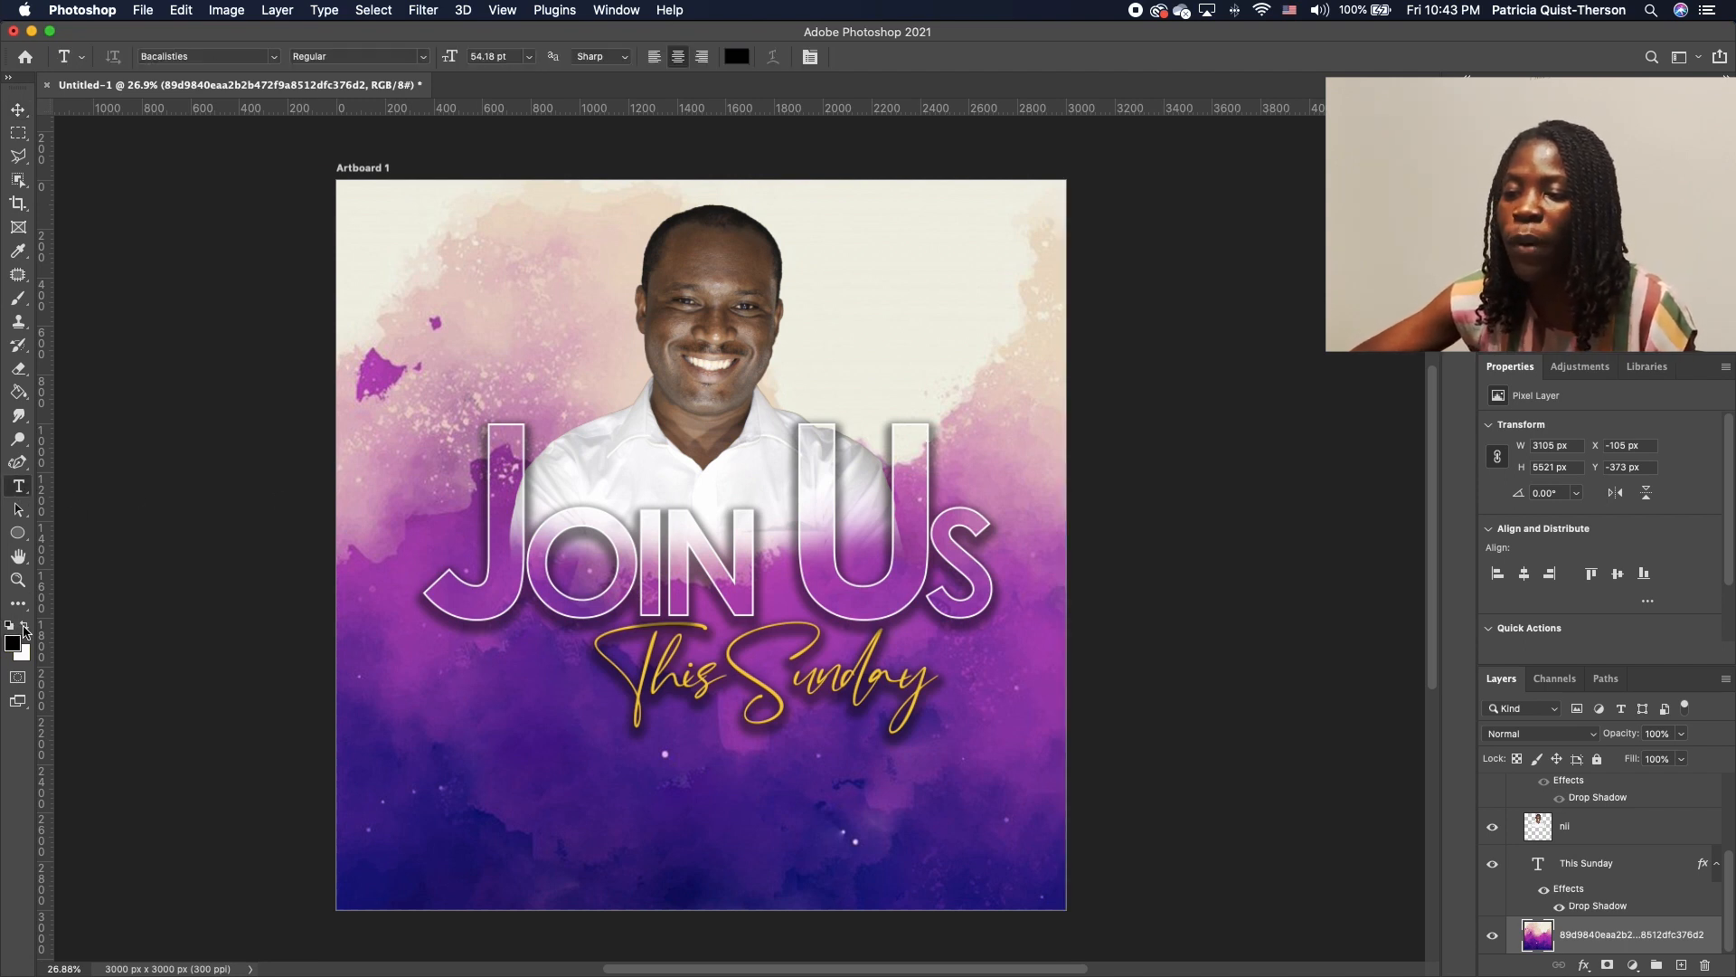
click(25, 626)
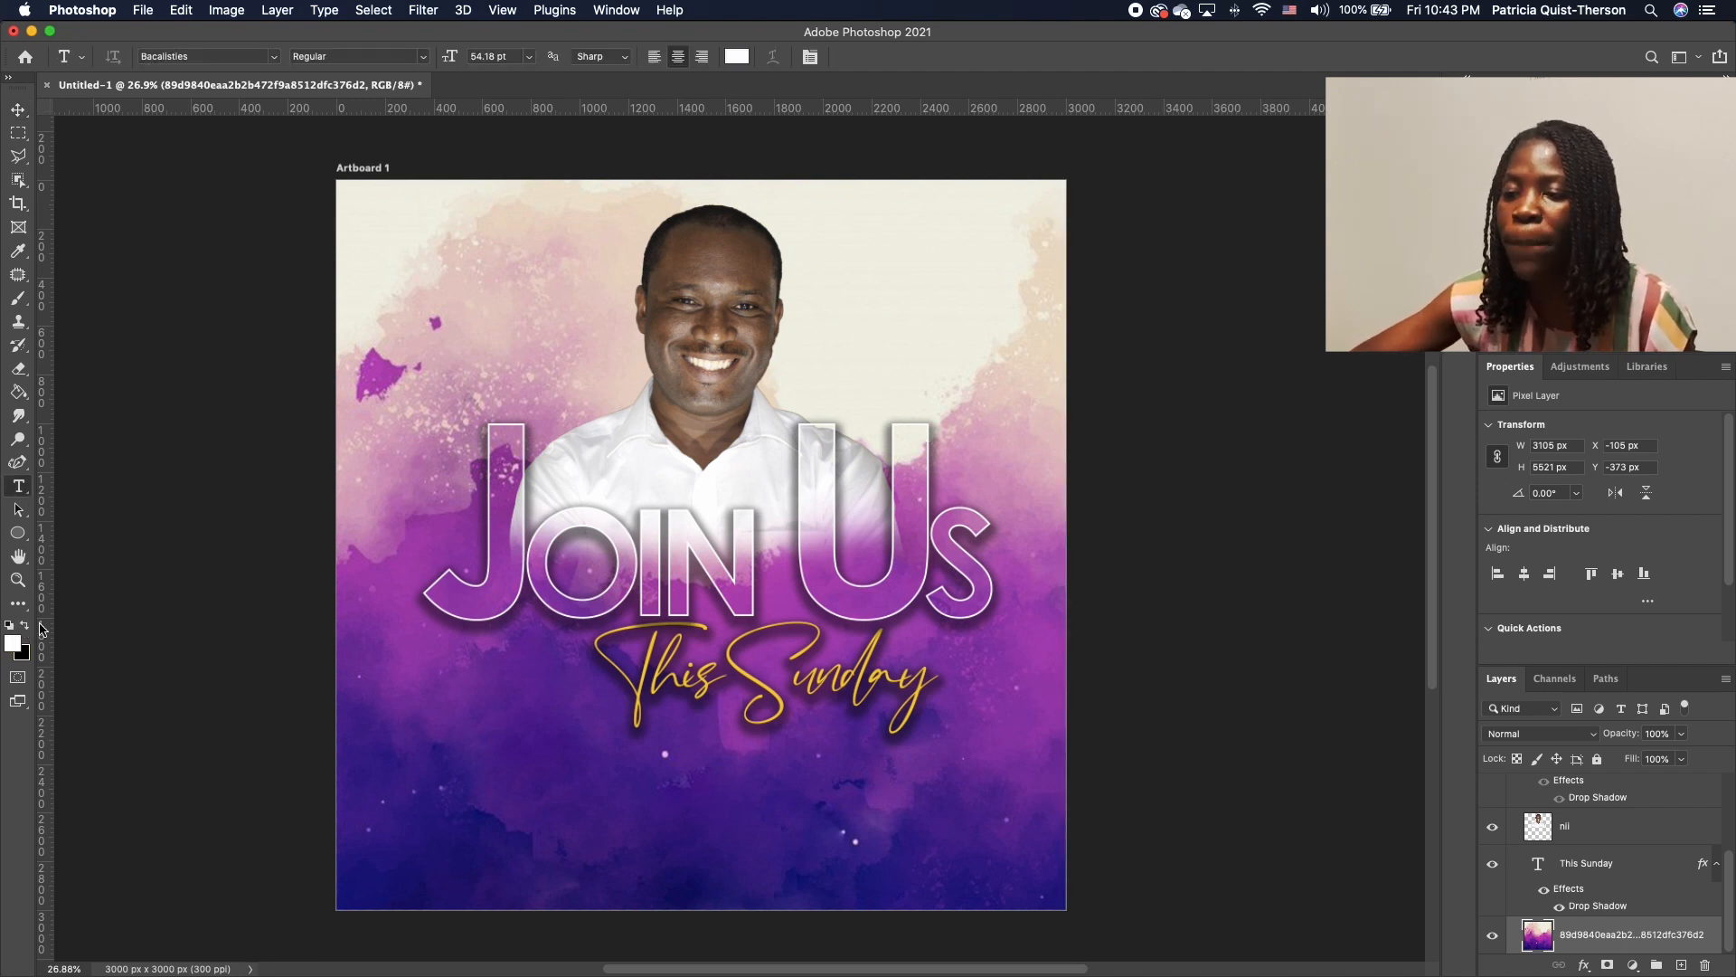
click(274, 57)
click(226, 127)
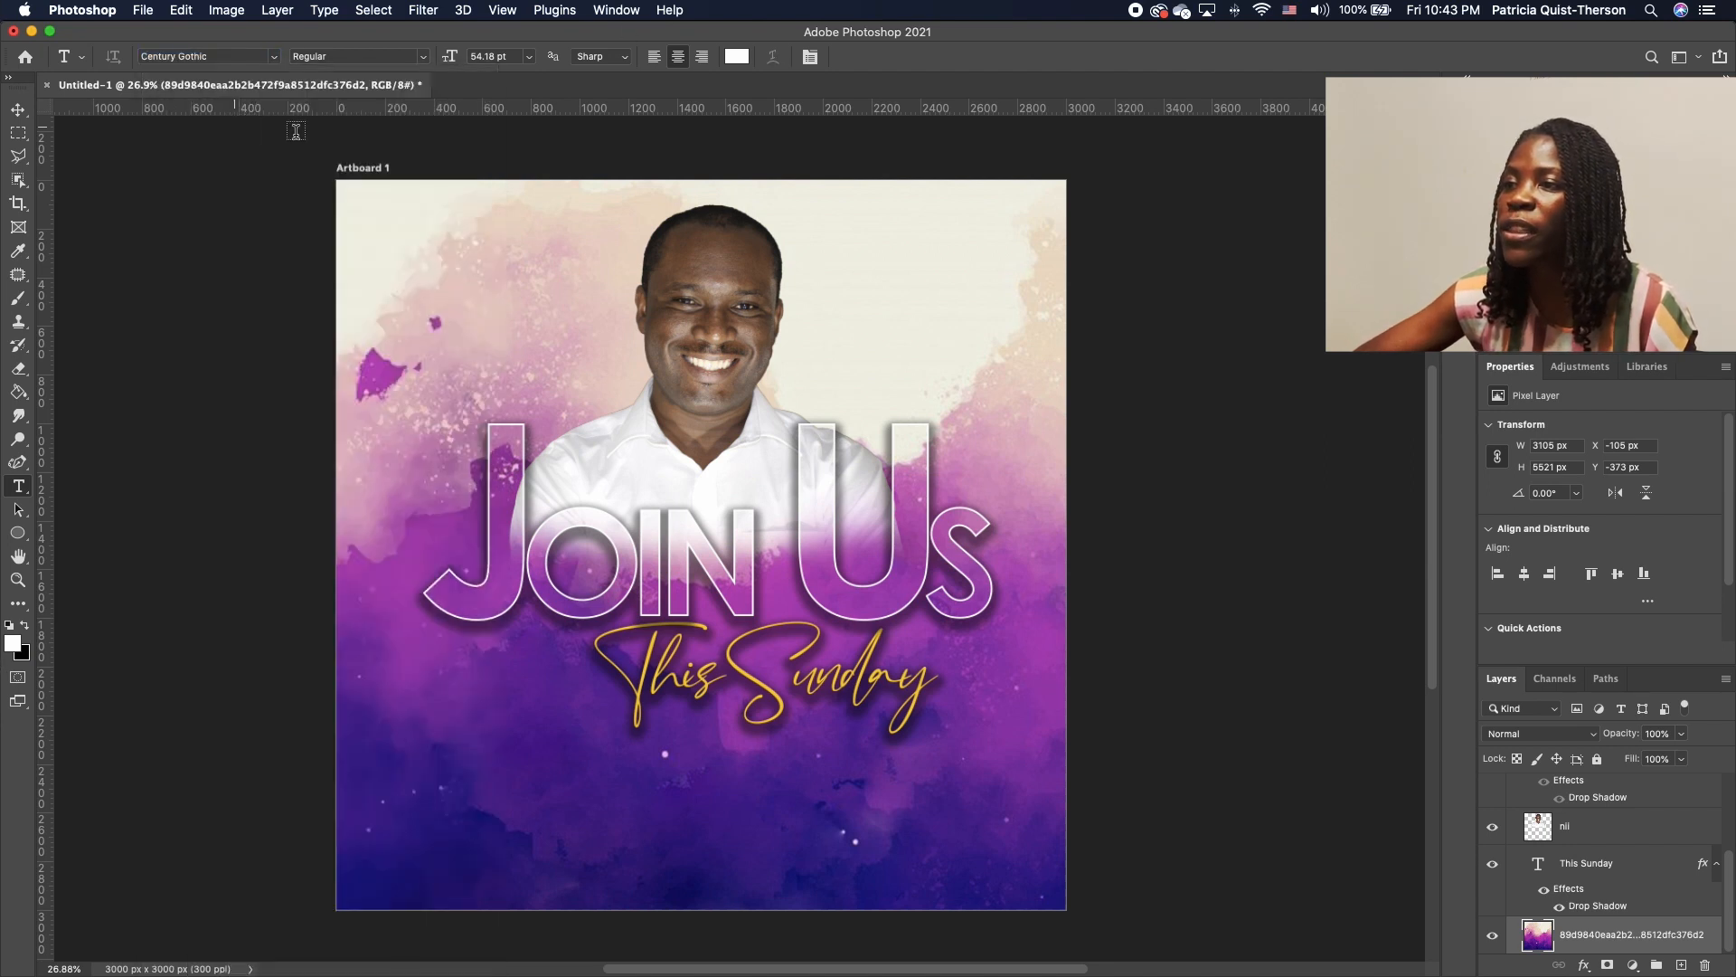
click(448, 288)
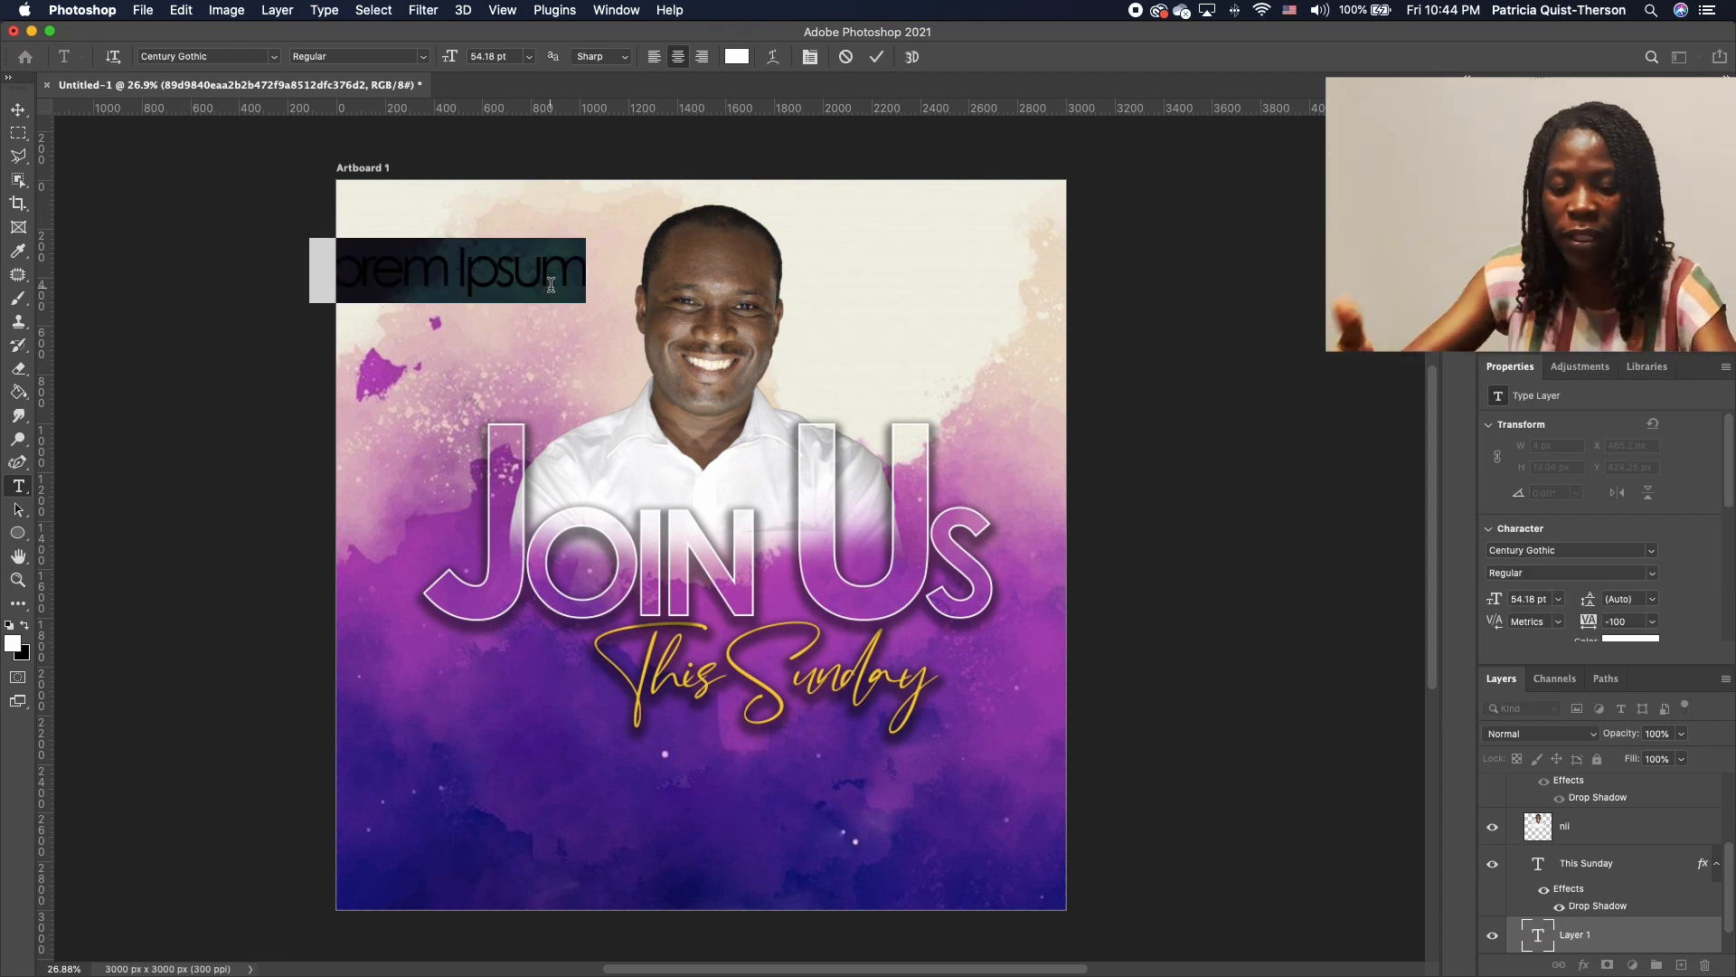
text(with)
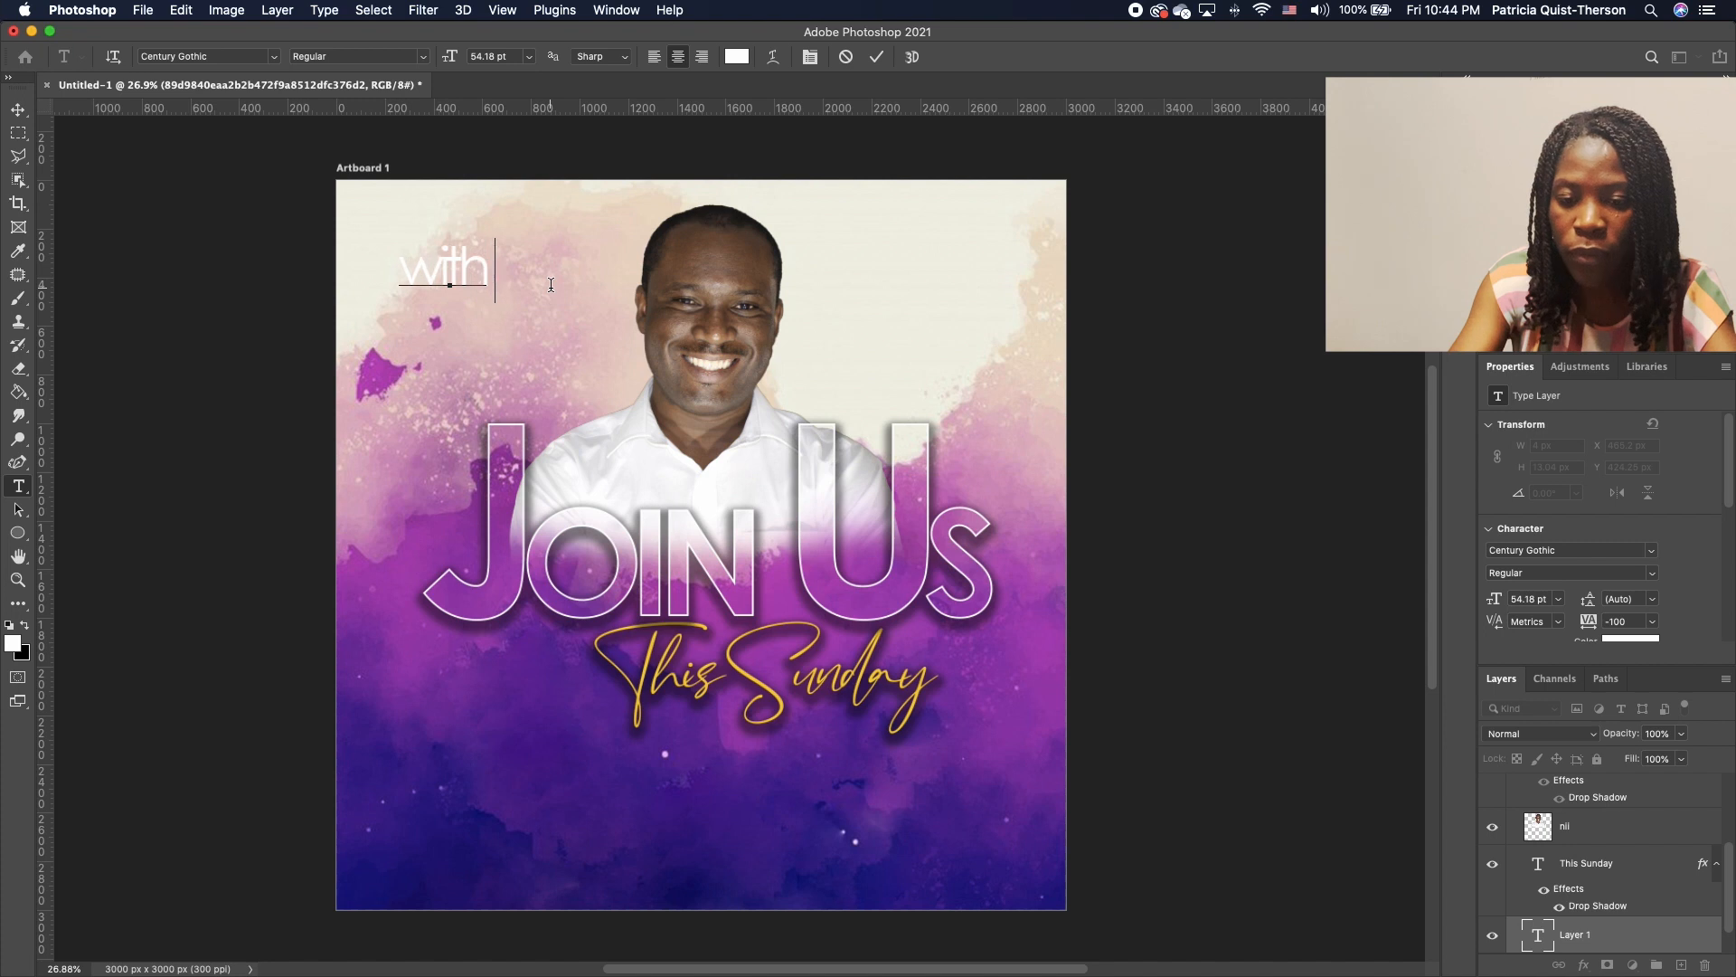
text( Rev)
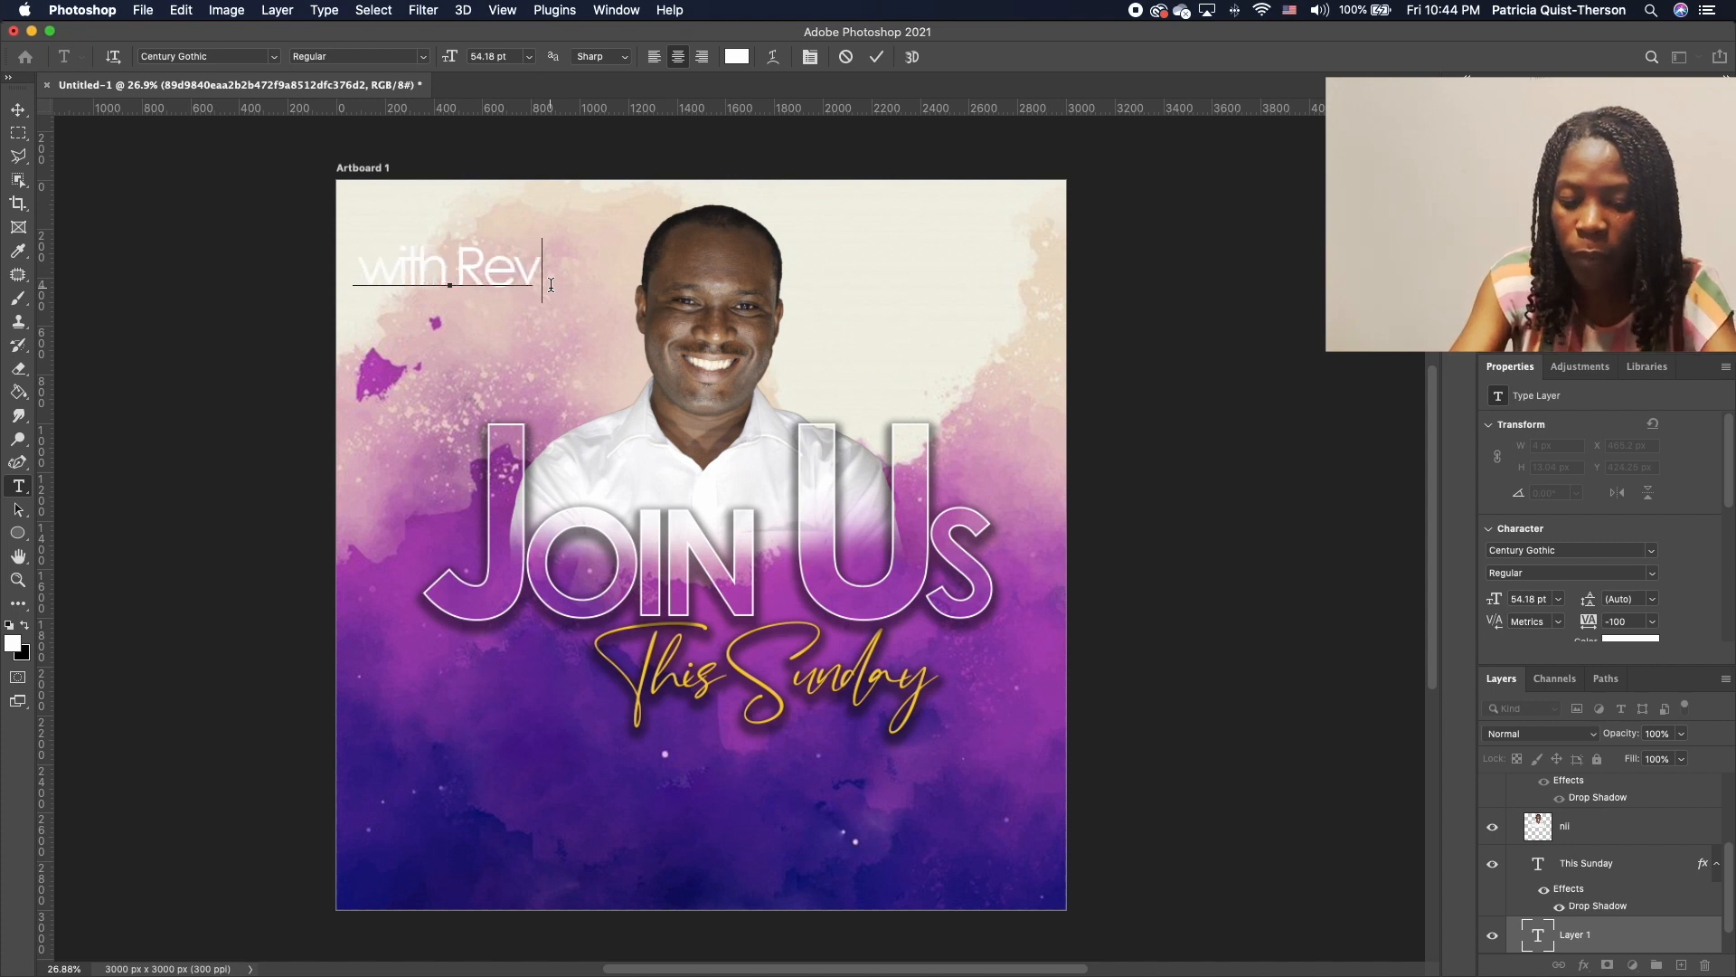
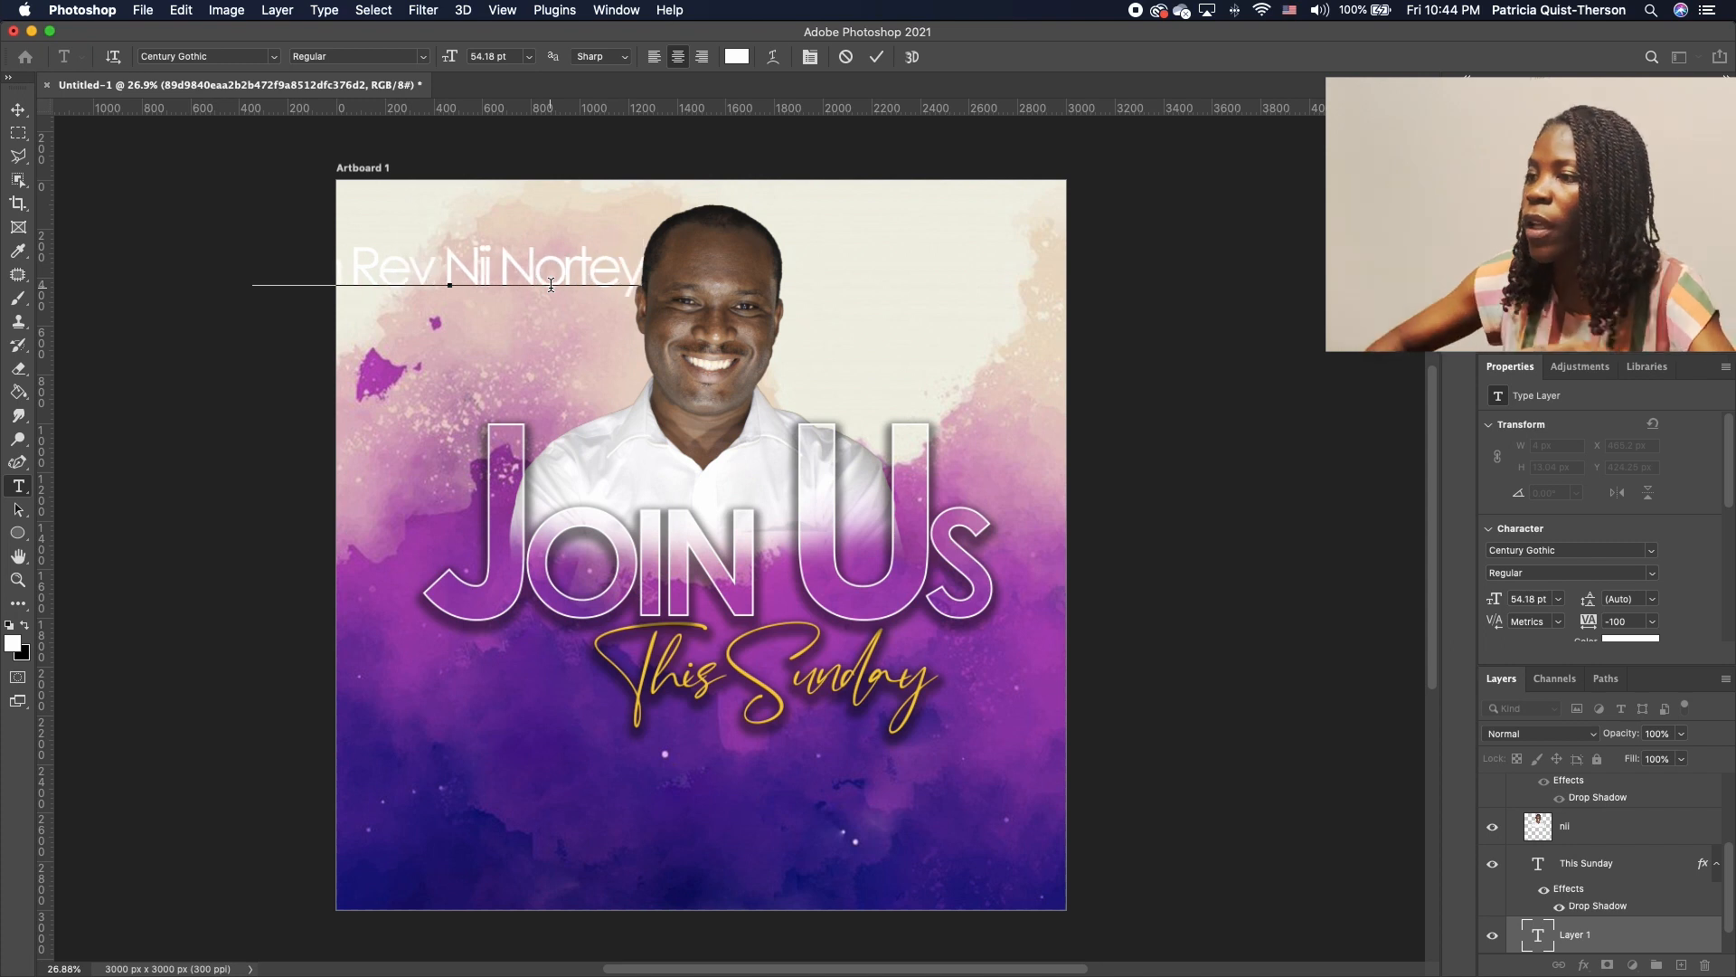
Move the credit under This Sunday, shrink it to about half size, and set leading to 14 pt
click(18, 109)
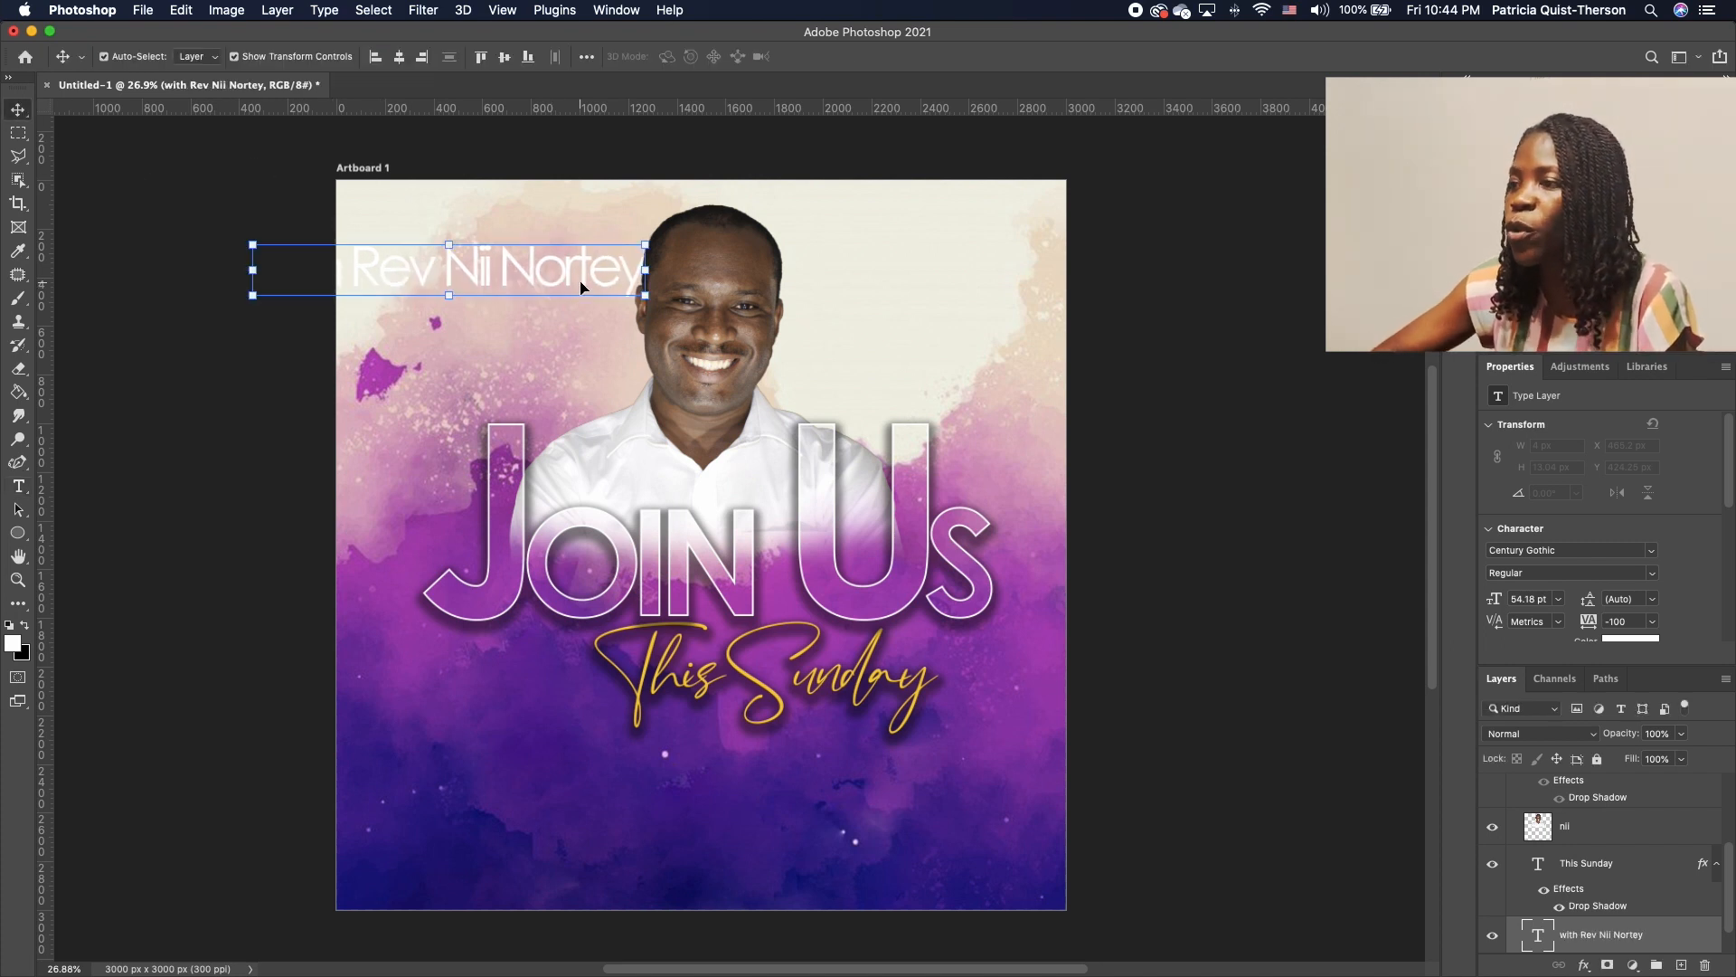
drag(568, 272, 890, 789)
drag(977, 756, 855, 753)
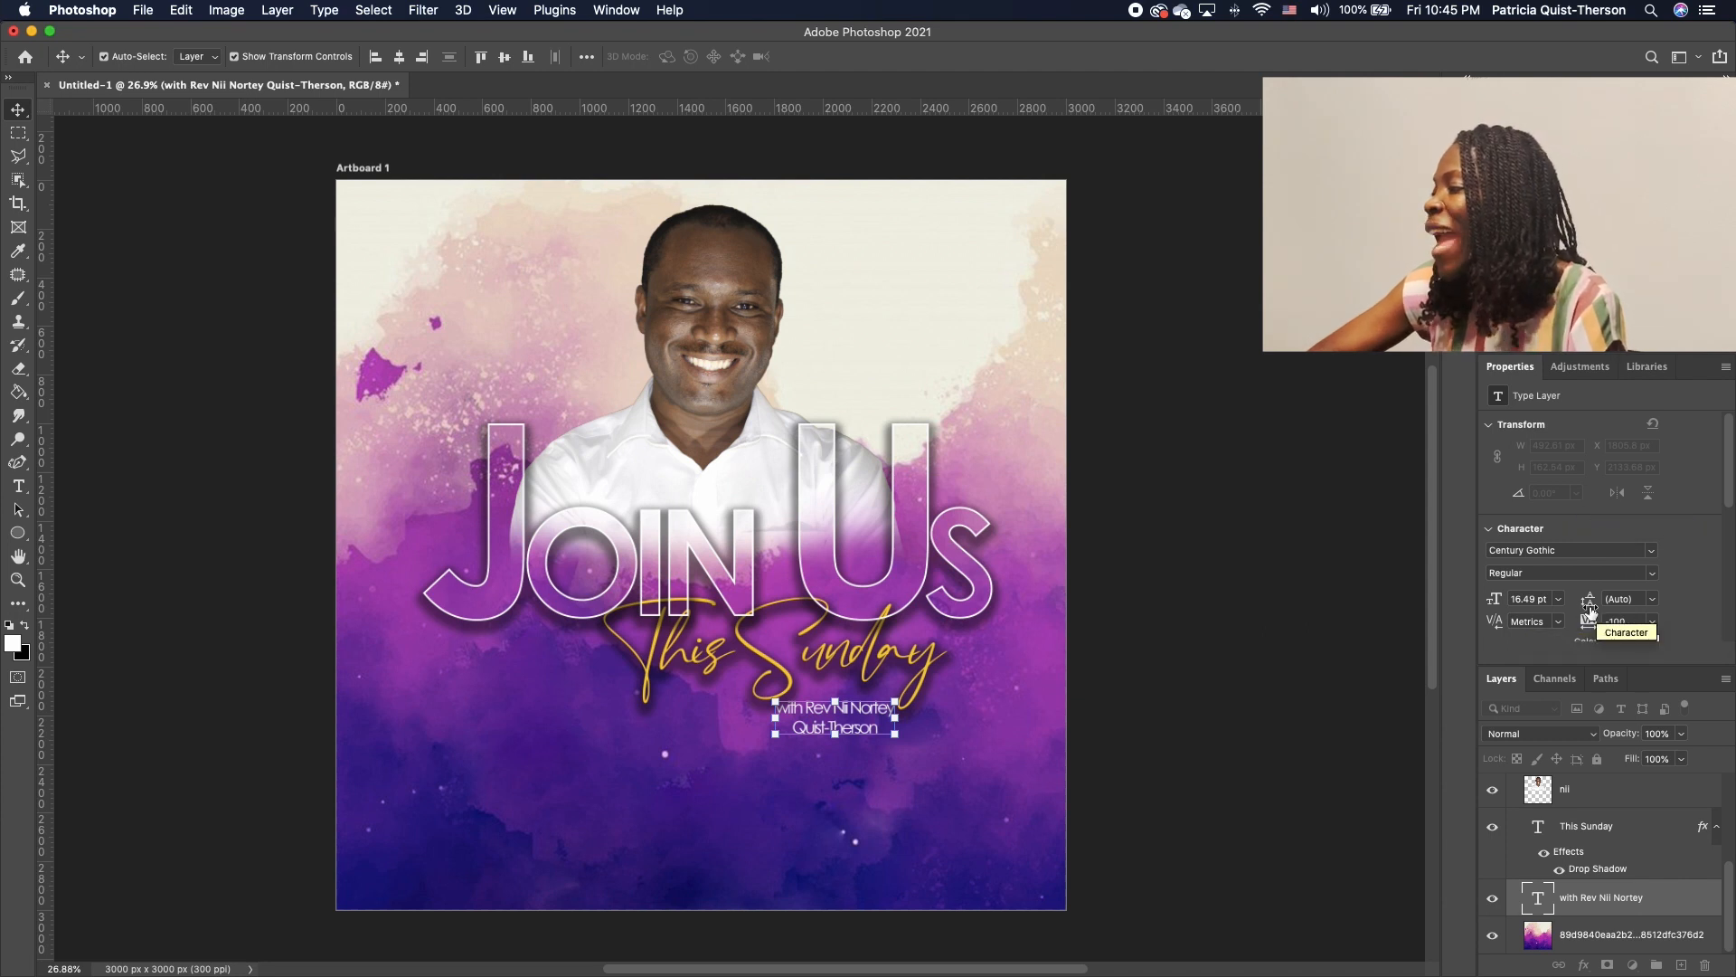
drag(1591, 611, 1590, 612)
click(920, 758)
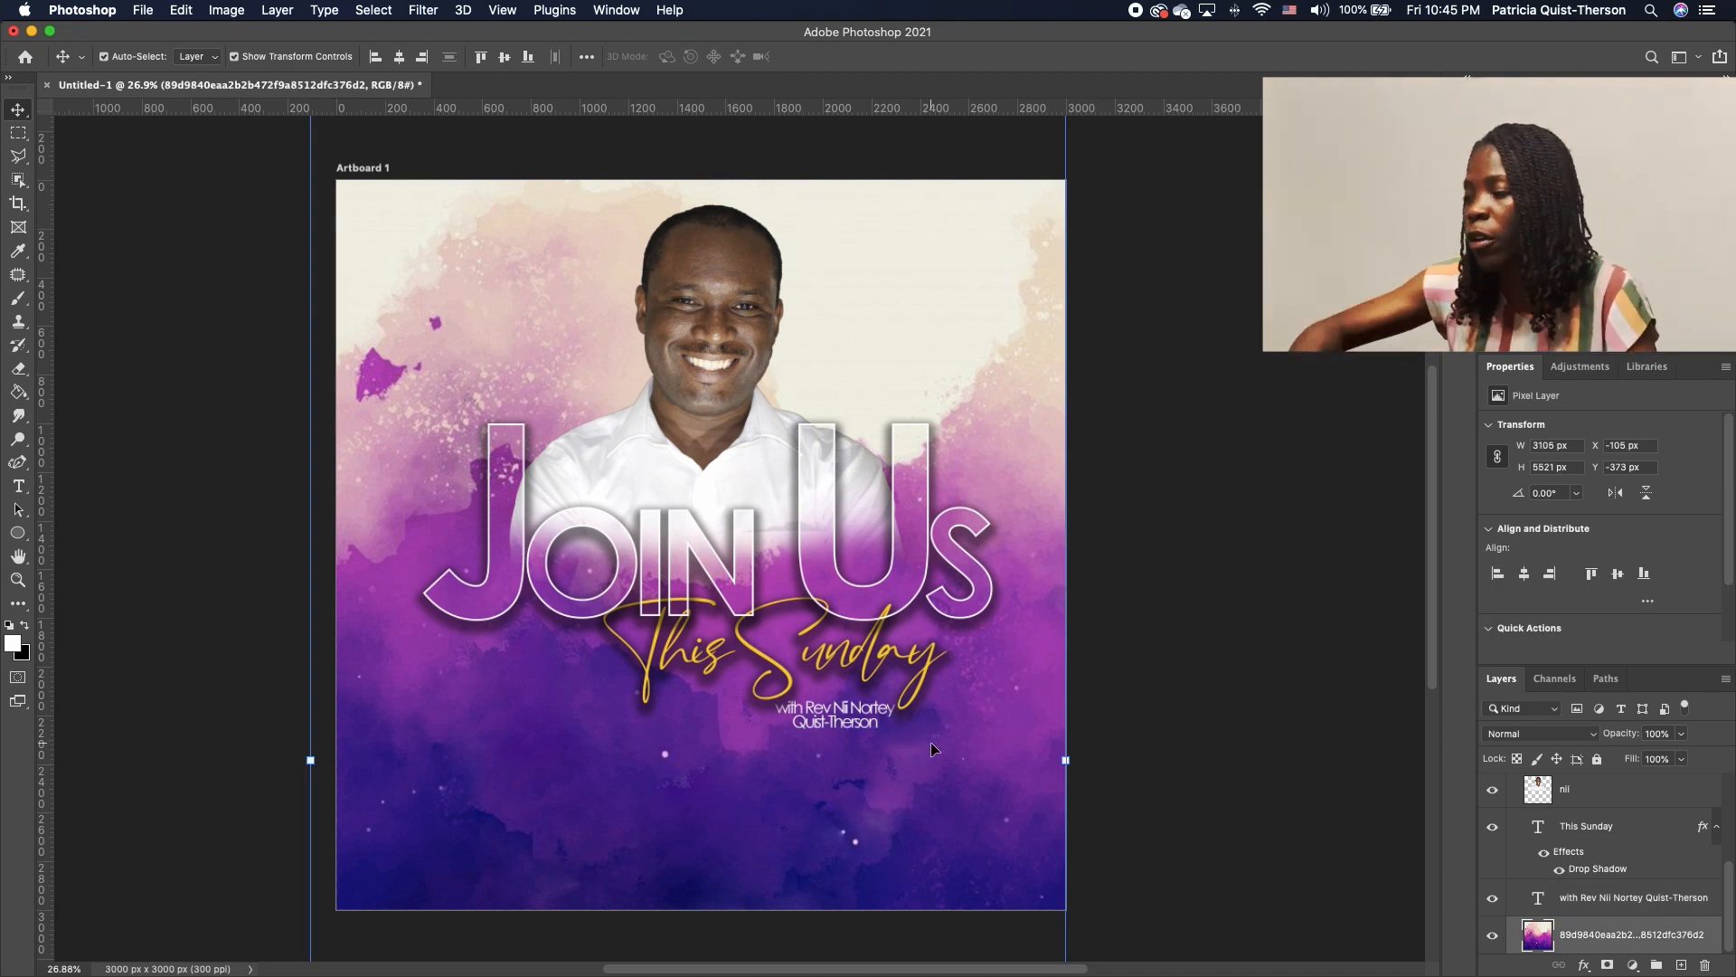
click(826, 724)
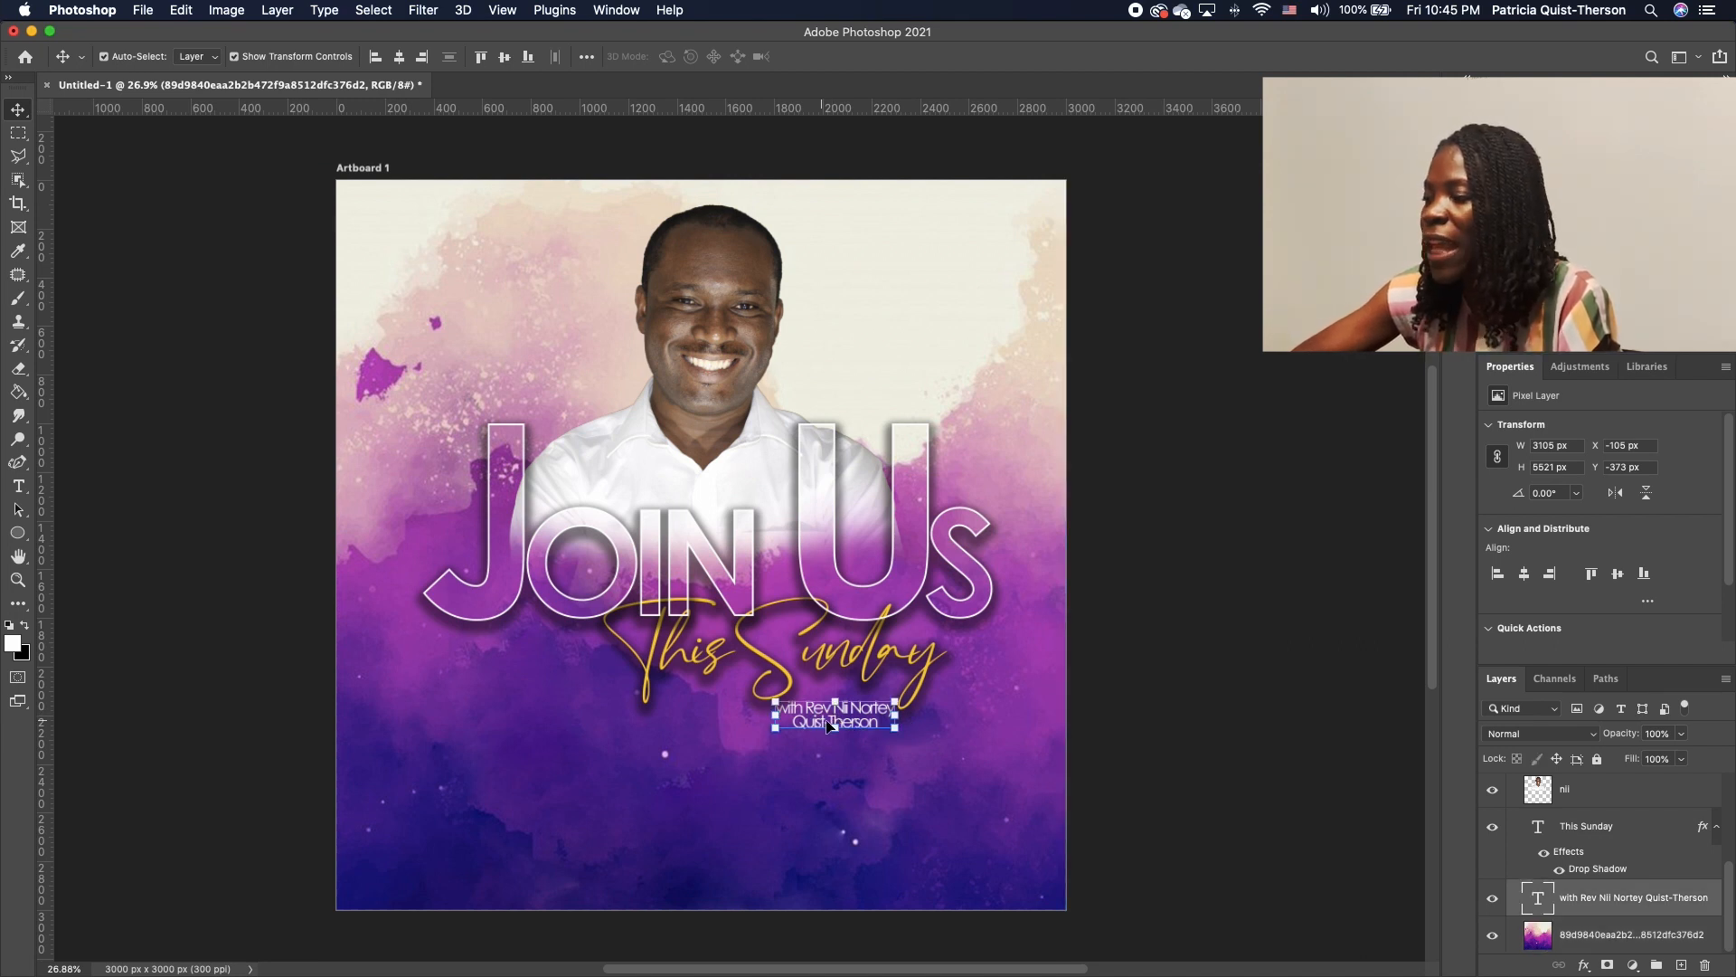
click(1180, 737)
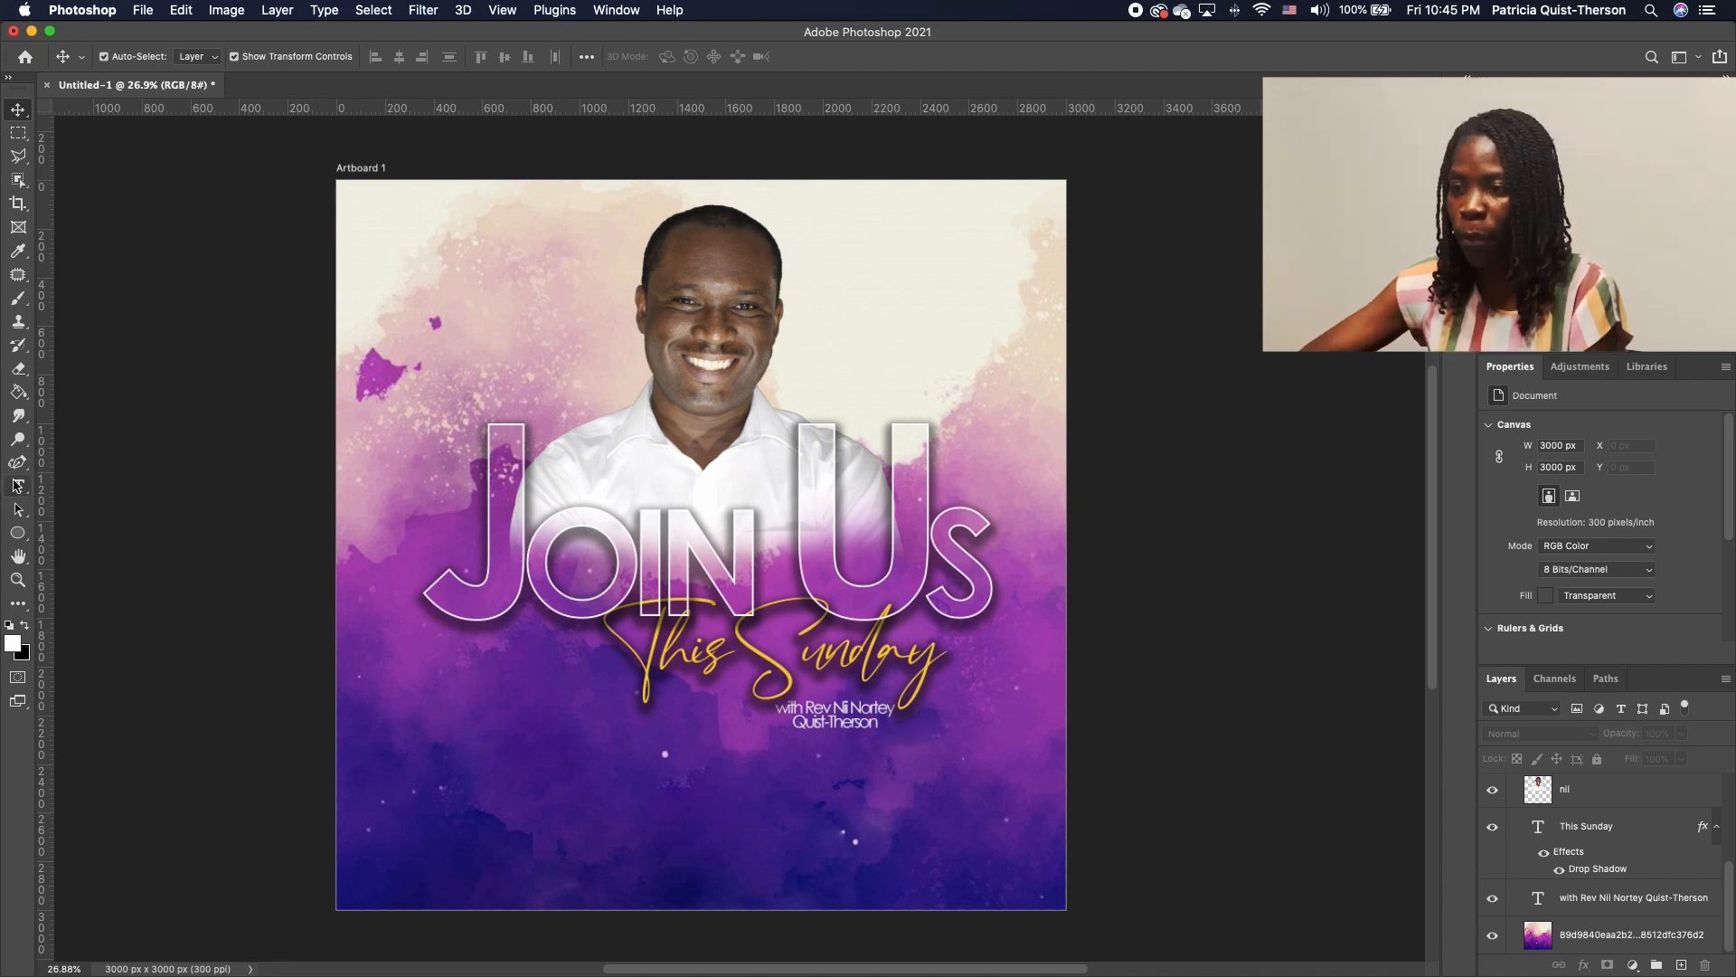
Type the word MAY in Bebas Neue at the top left
click(18, 488)
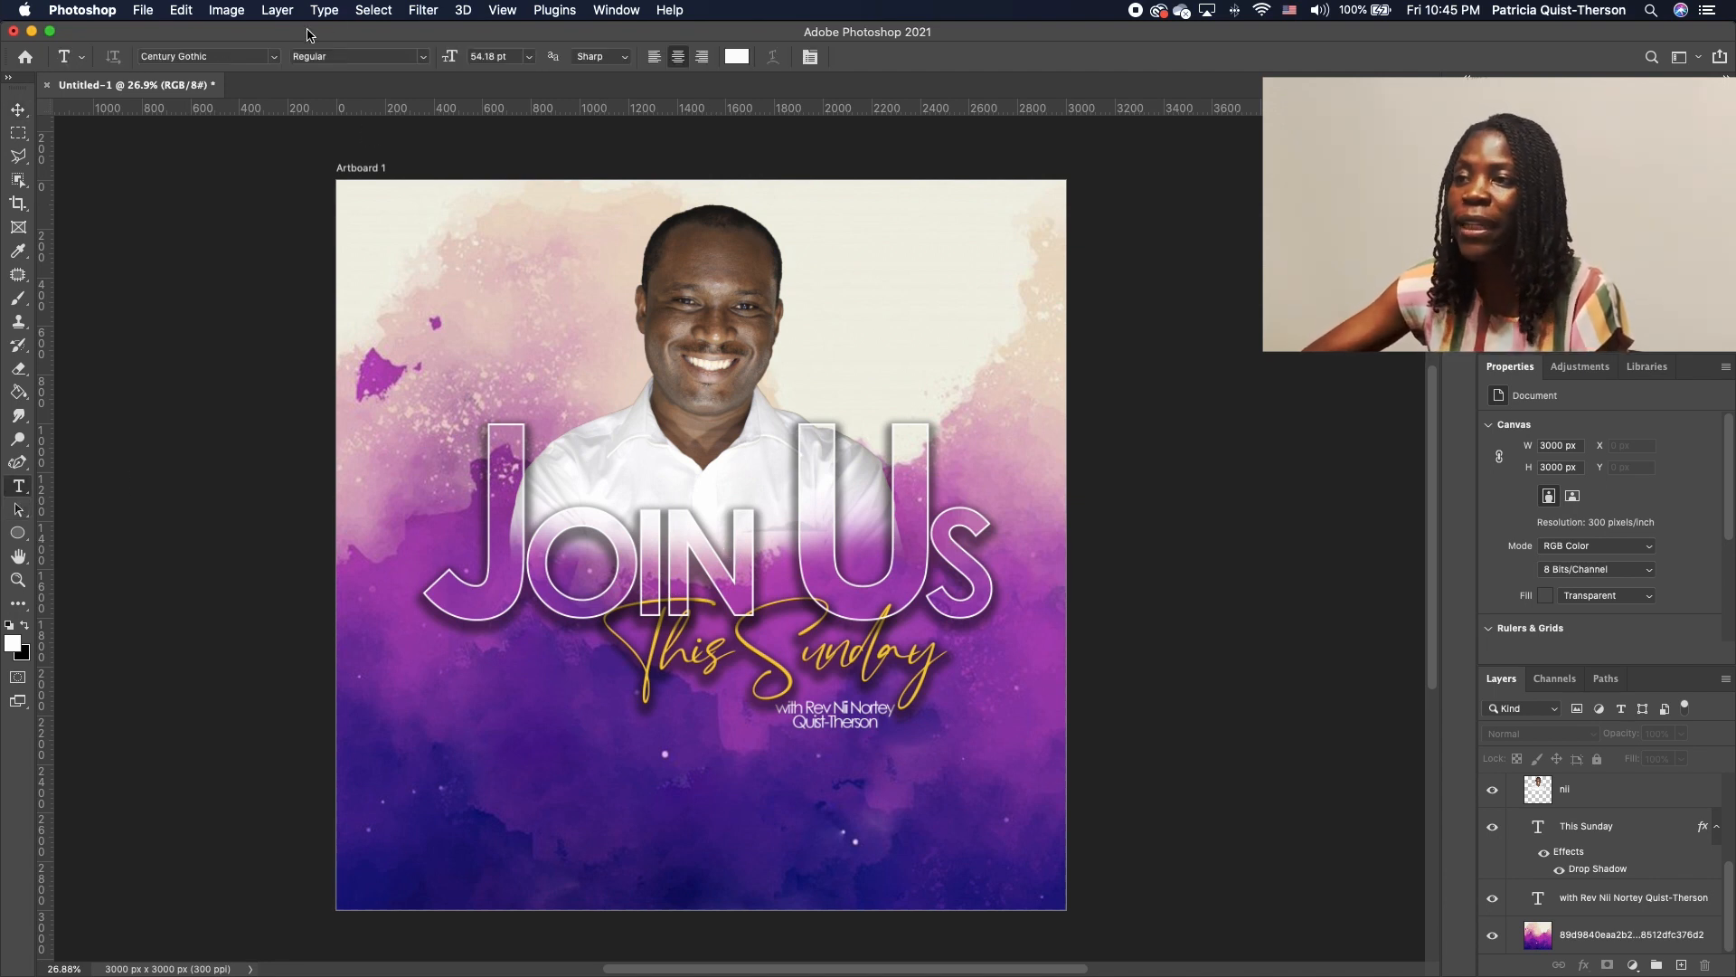
click(273, 57)
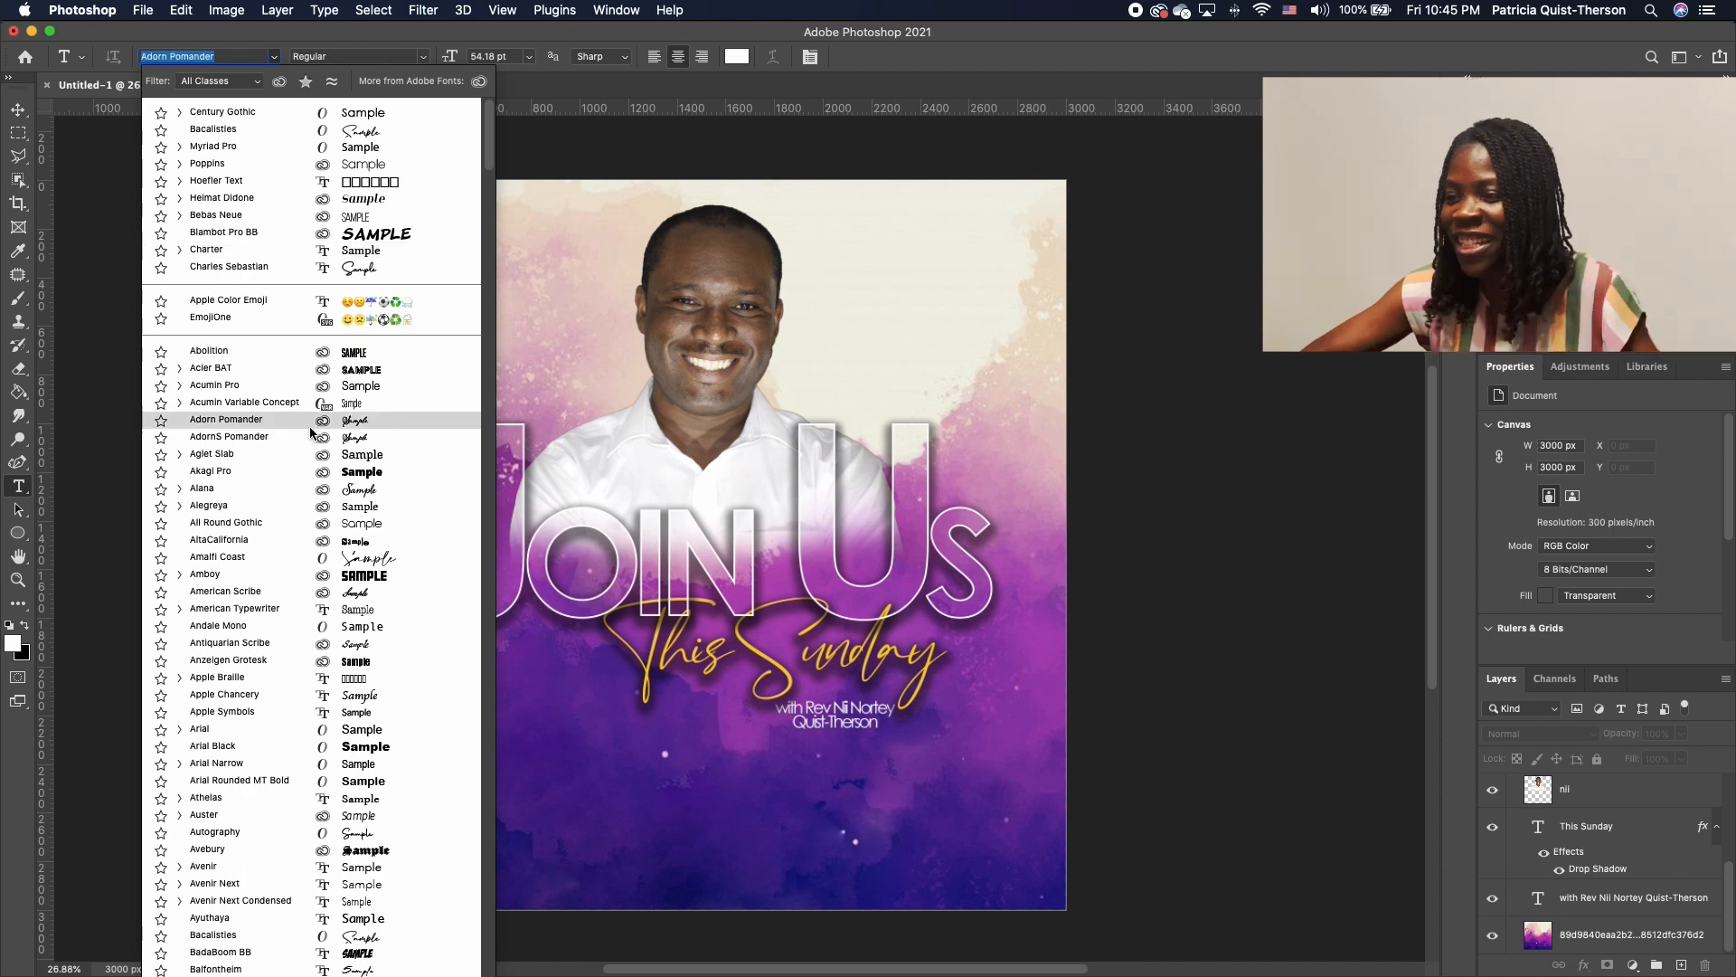
scroll(308, 731, down, 5)
scroll(290, 742, down, 1)
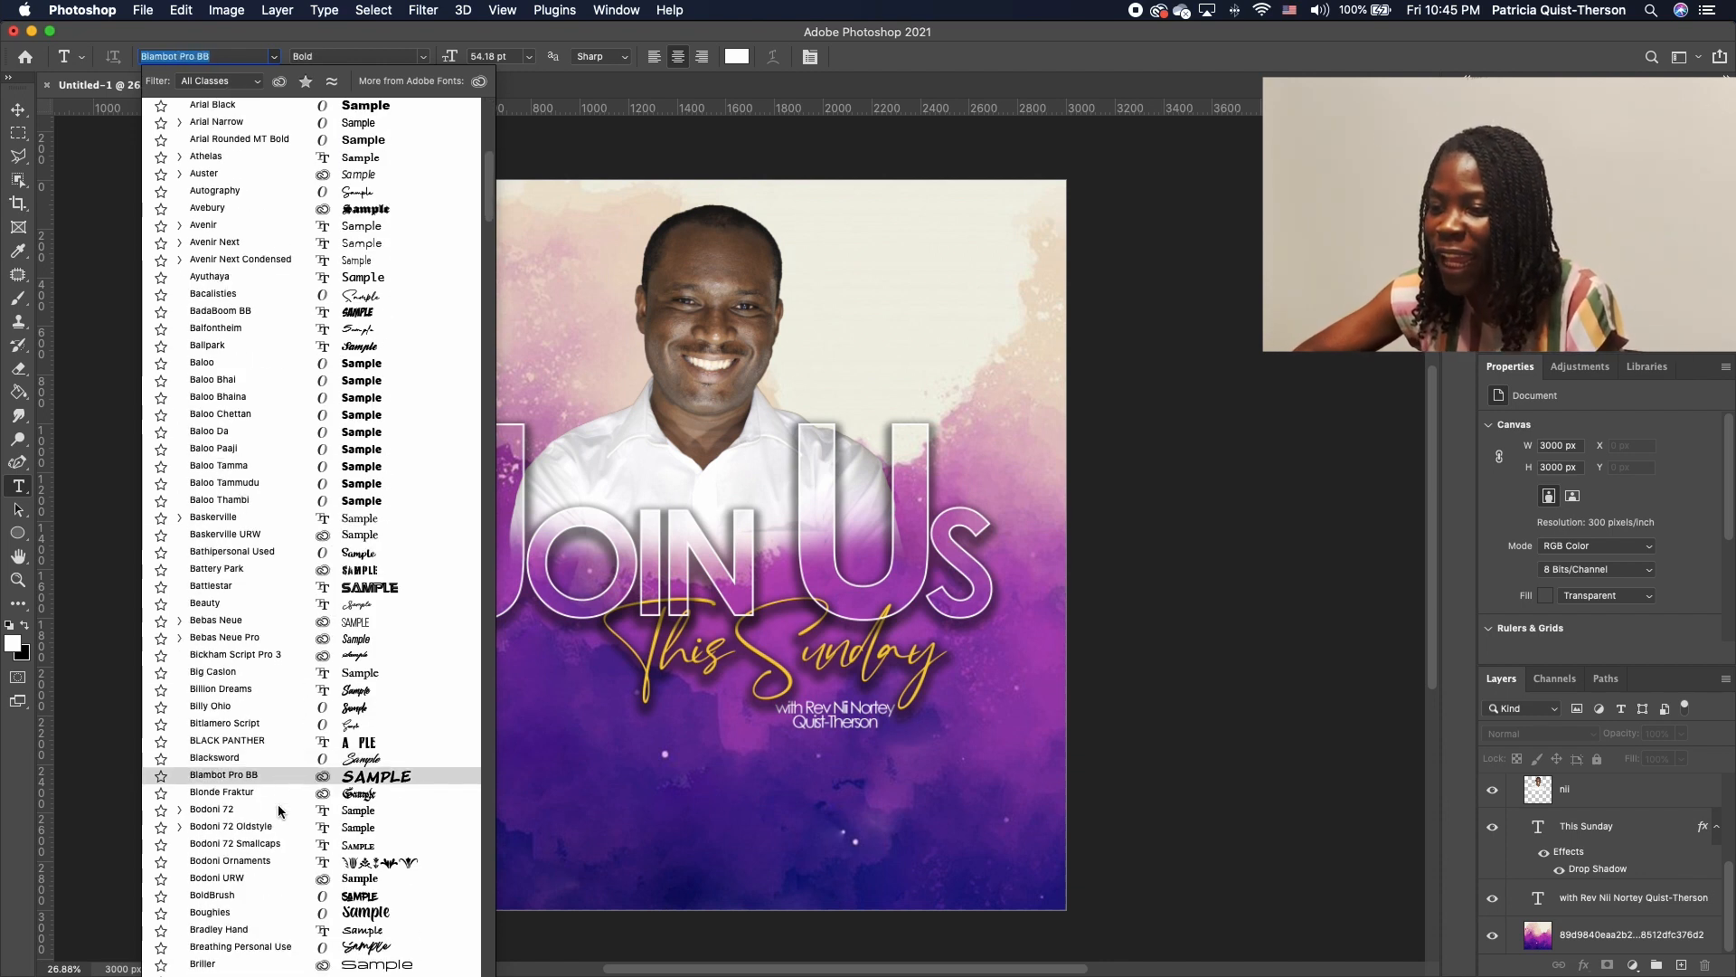
click(237, 616)
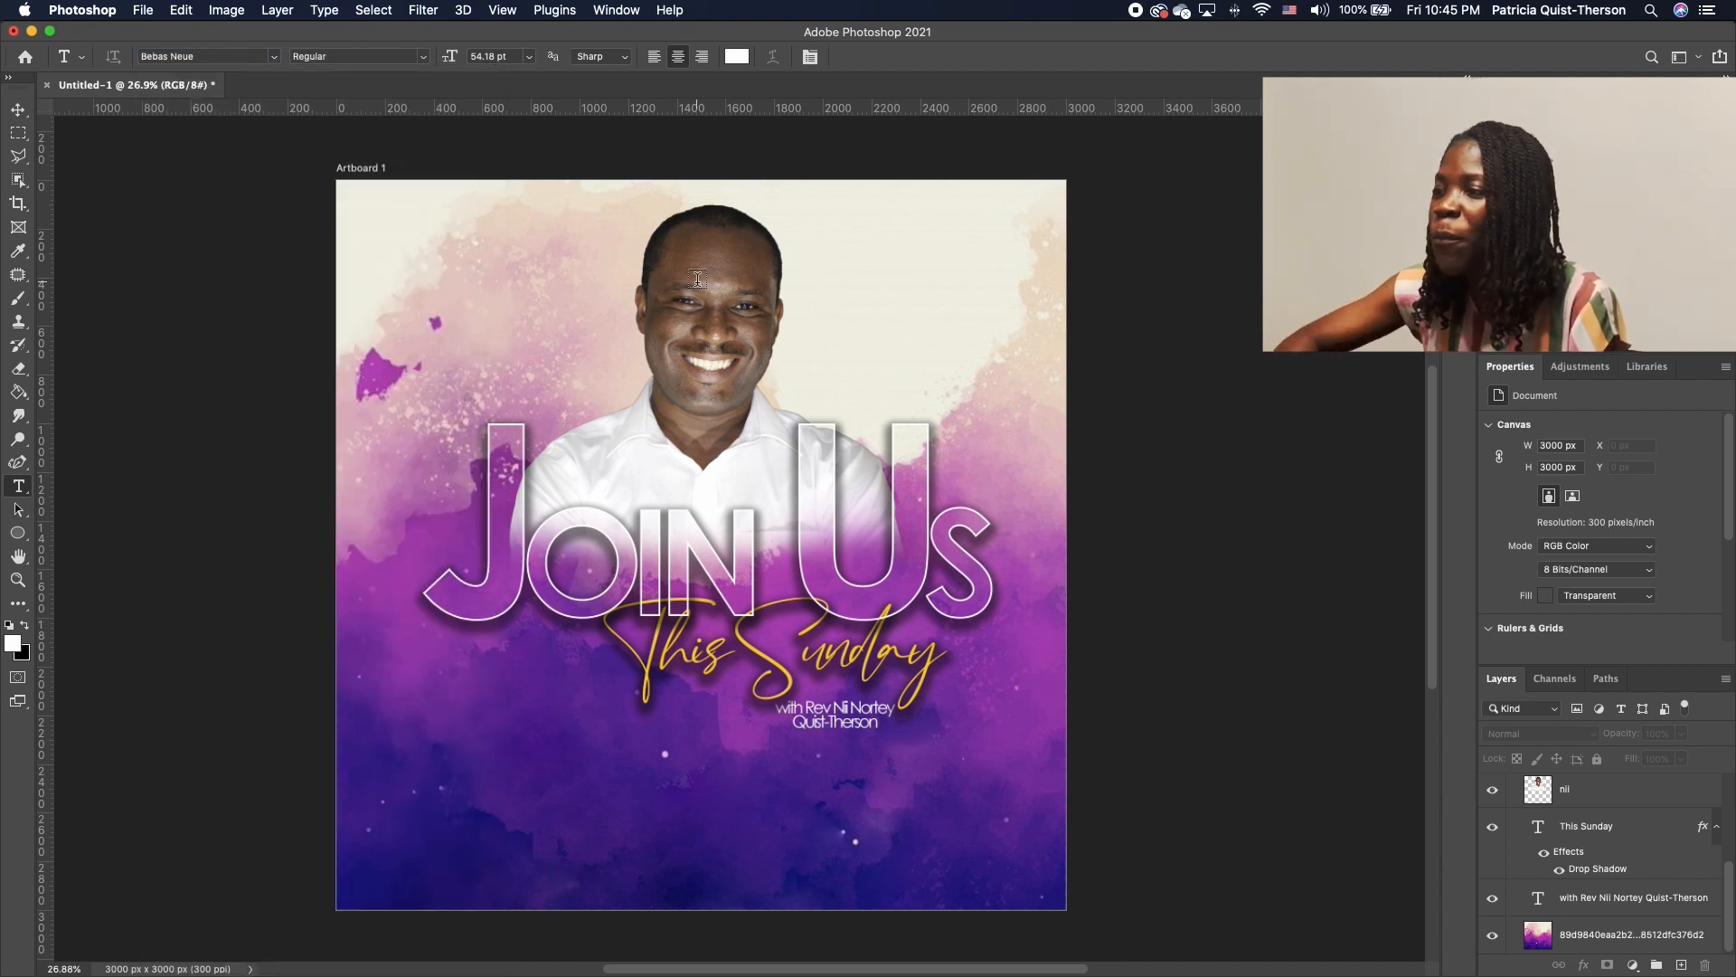
click(434, 279)
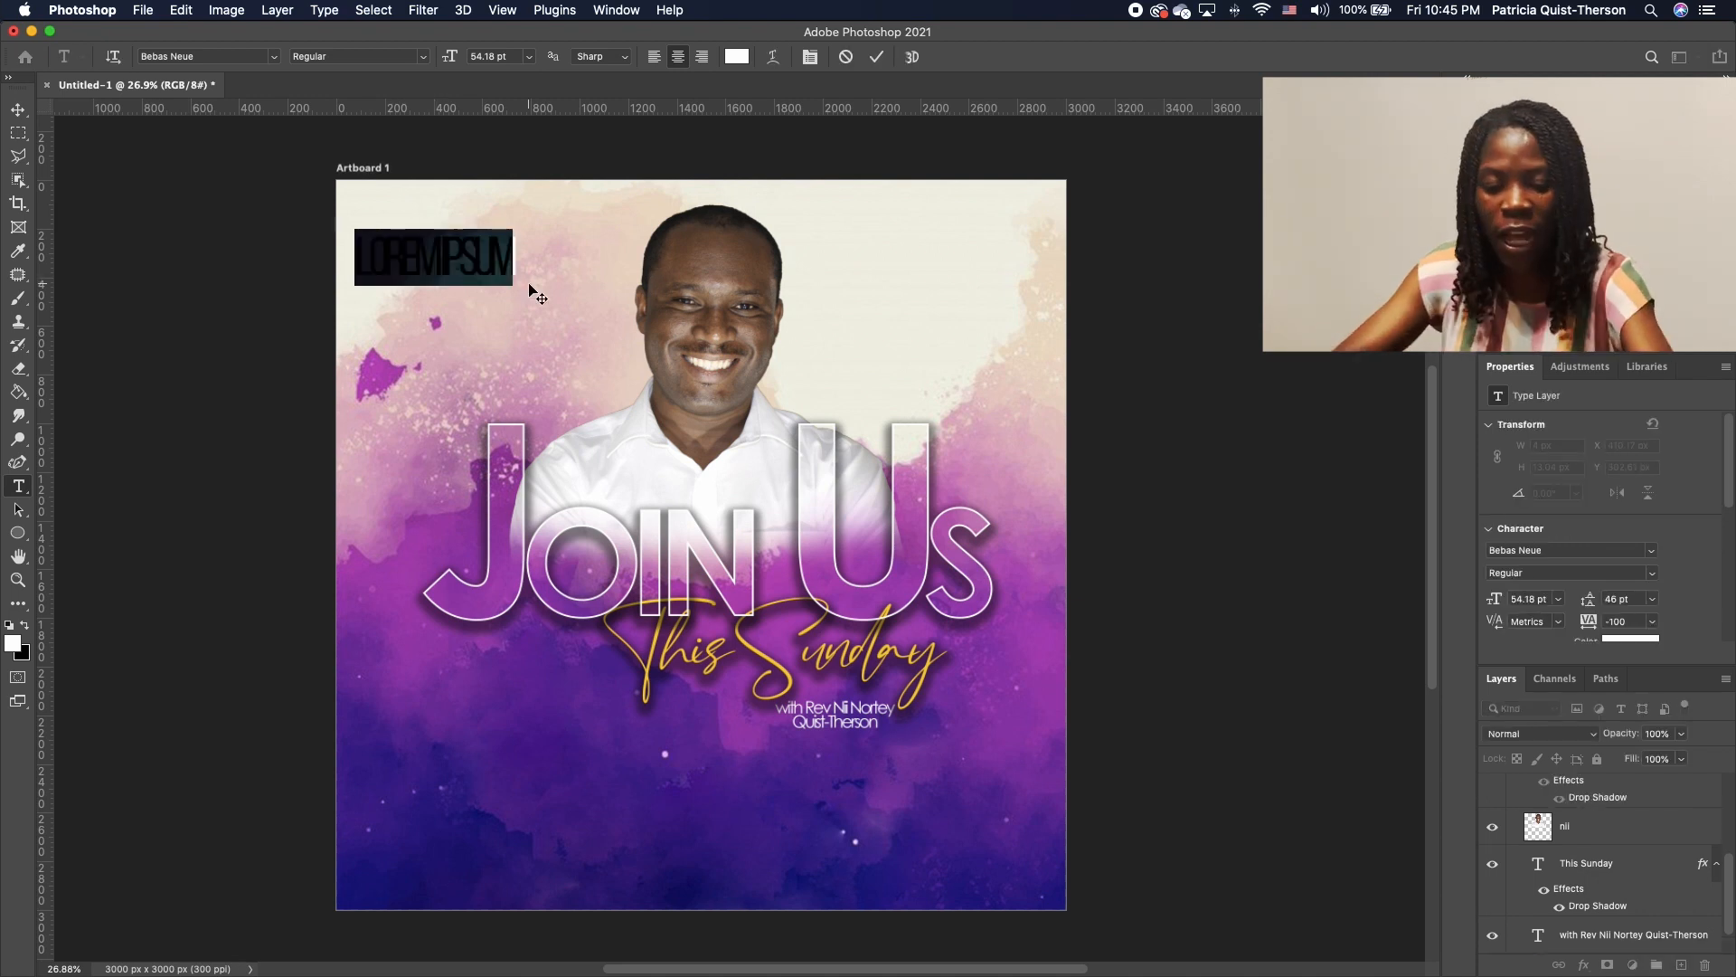
text(MAY)
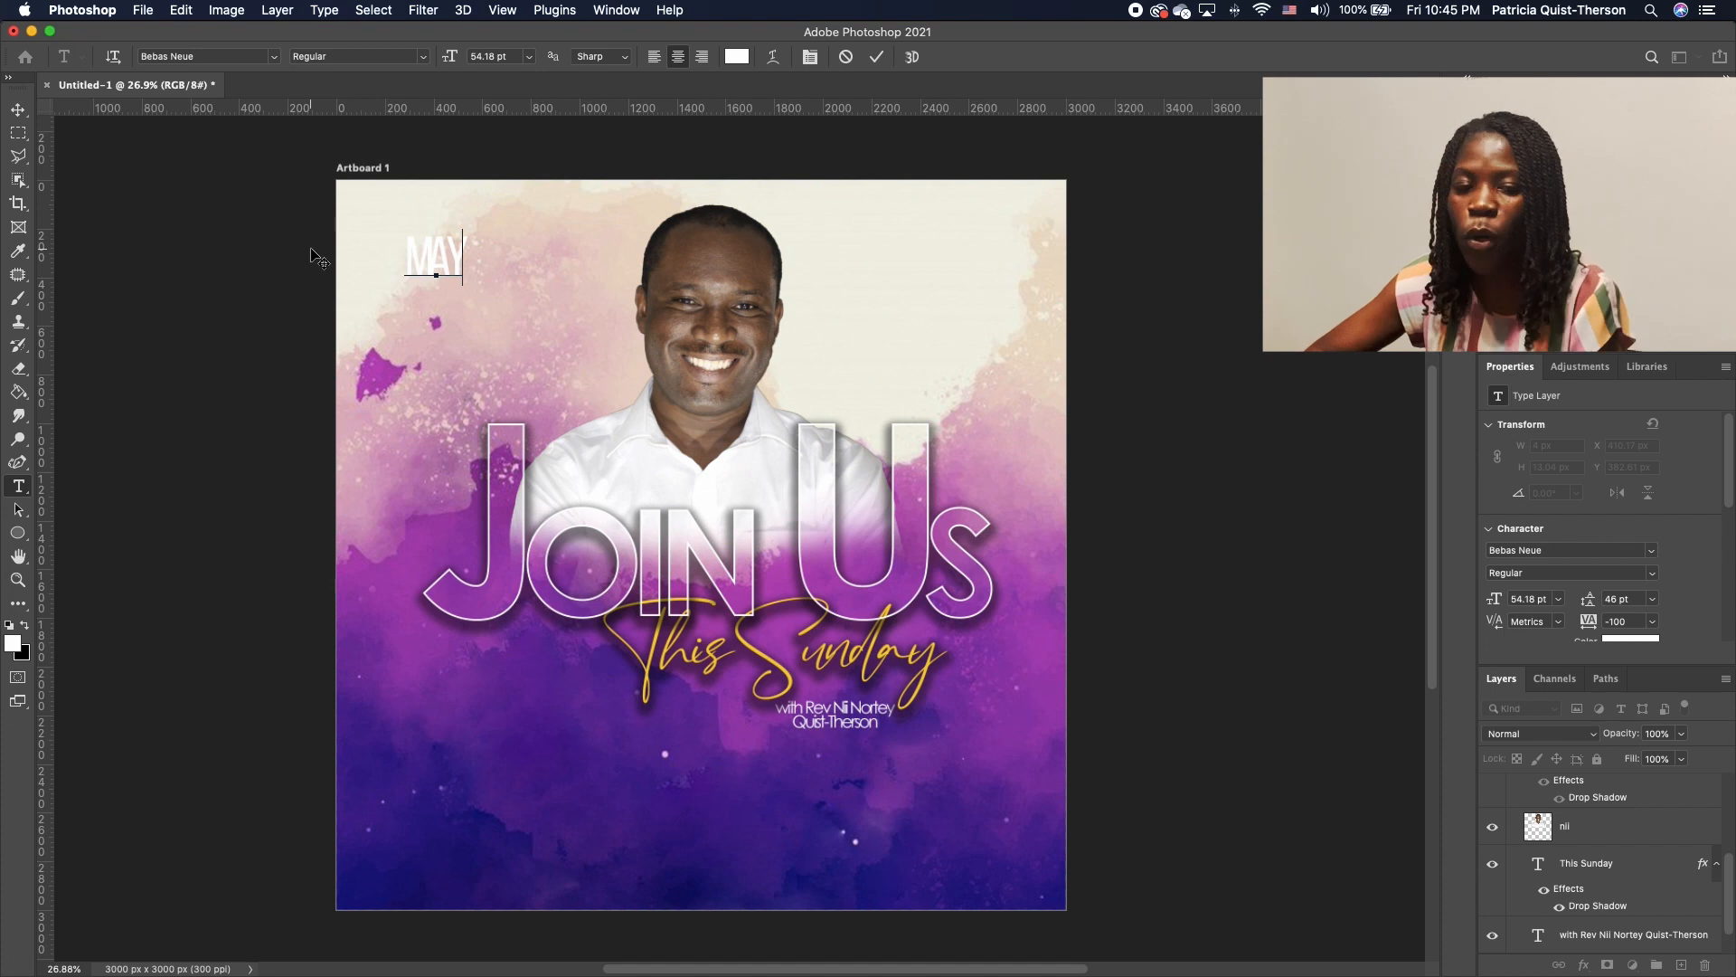
Color MAY yellow #fecc06, sampled from the script, and move it beside JOIN
double_click(455, 245)
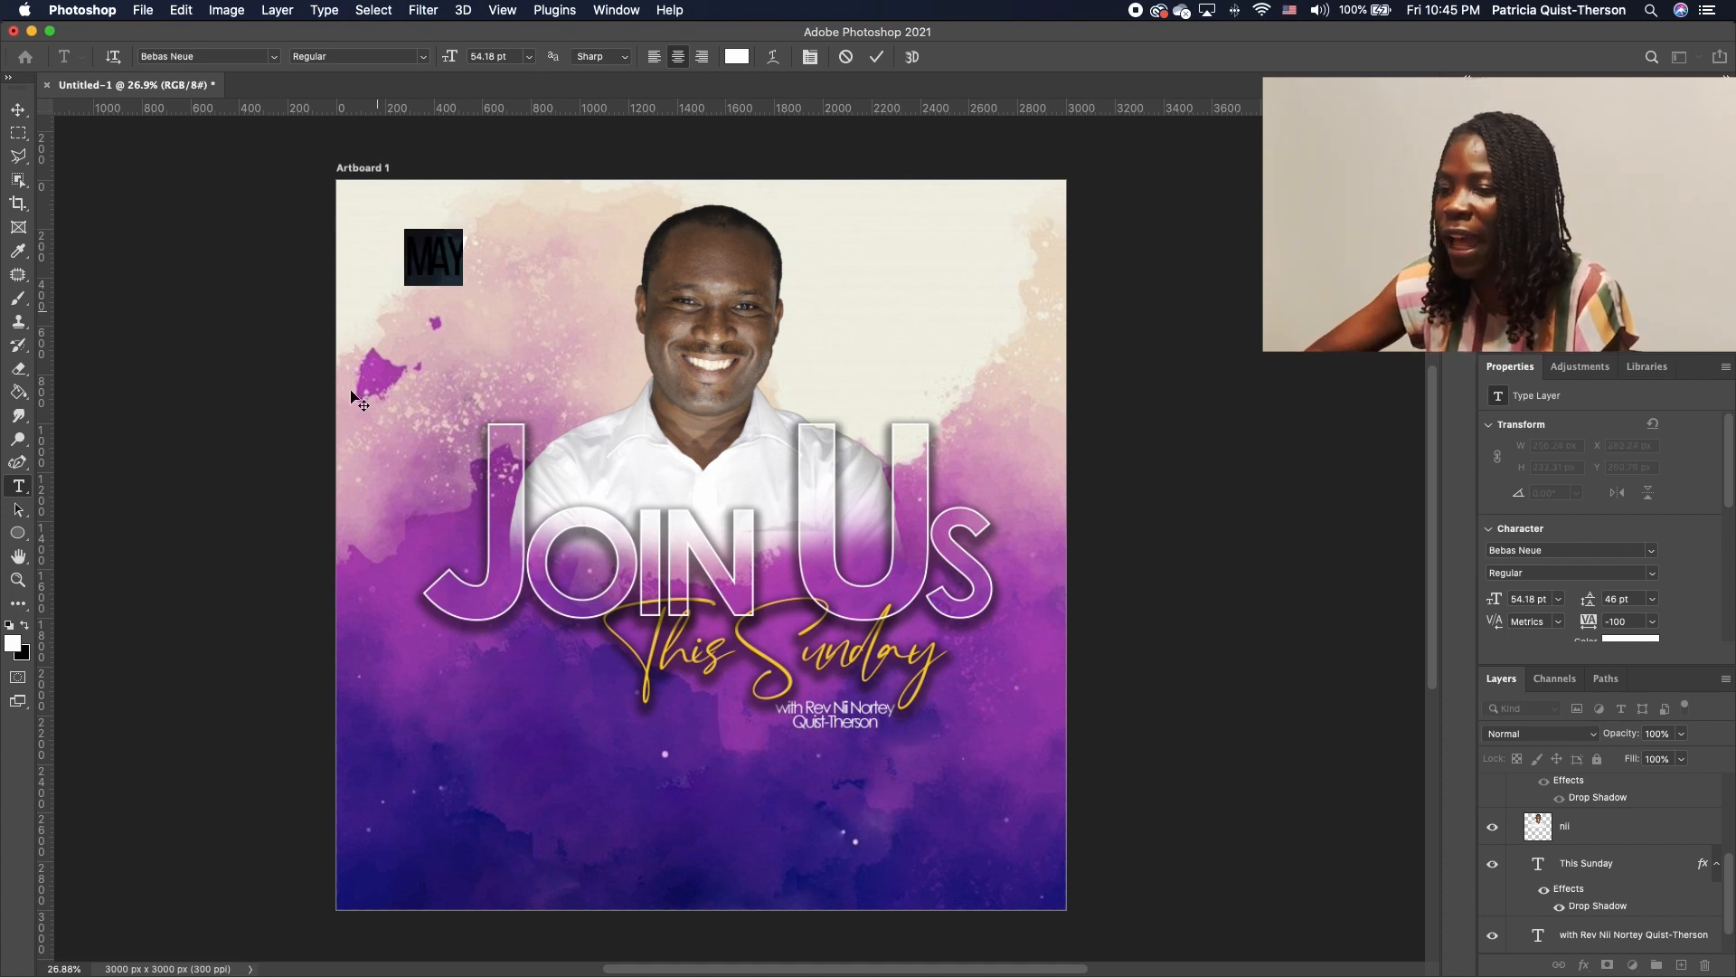
click(12, 643)
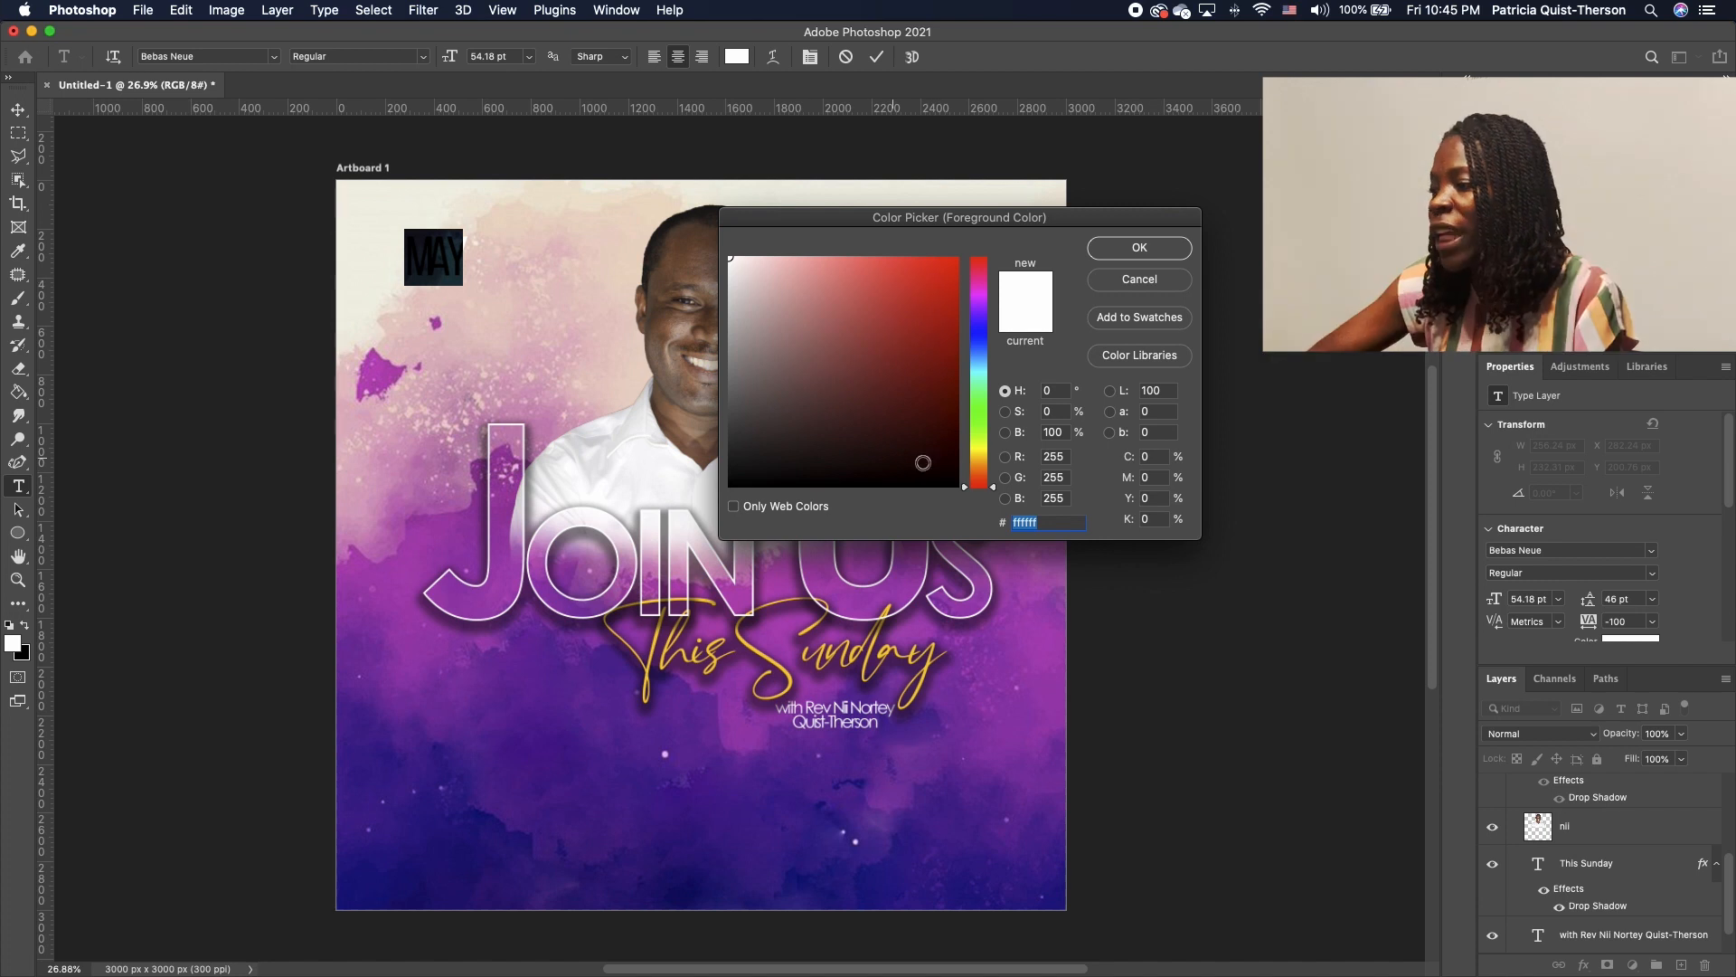
click(762, 653)
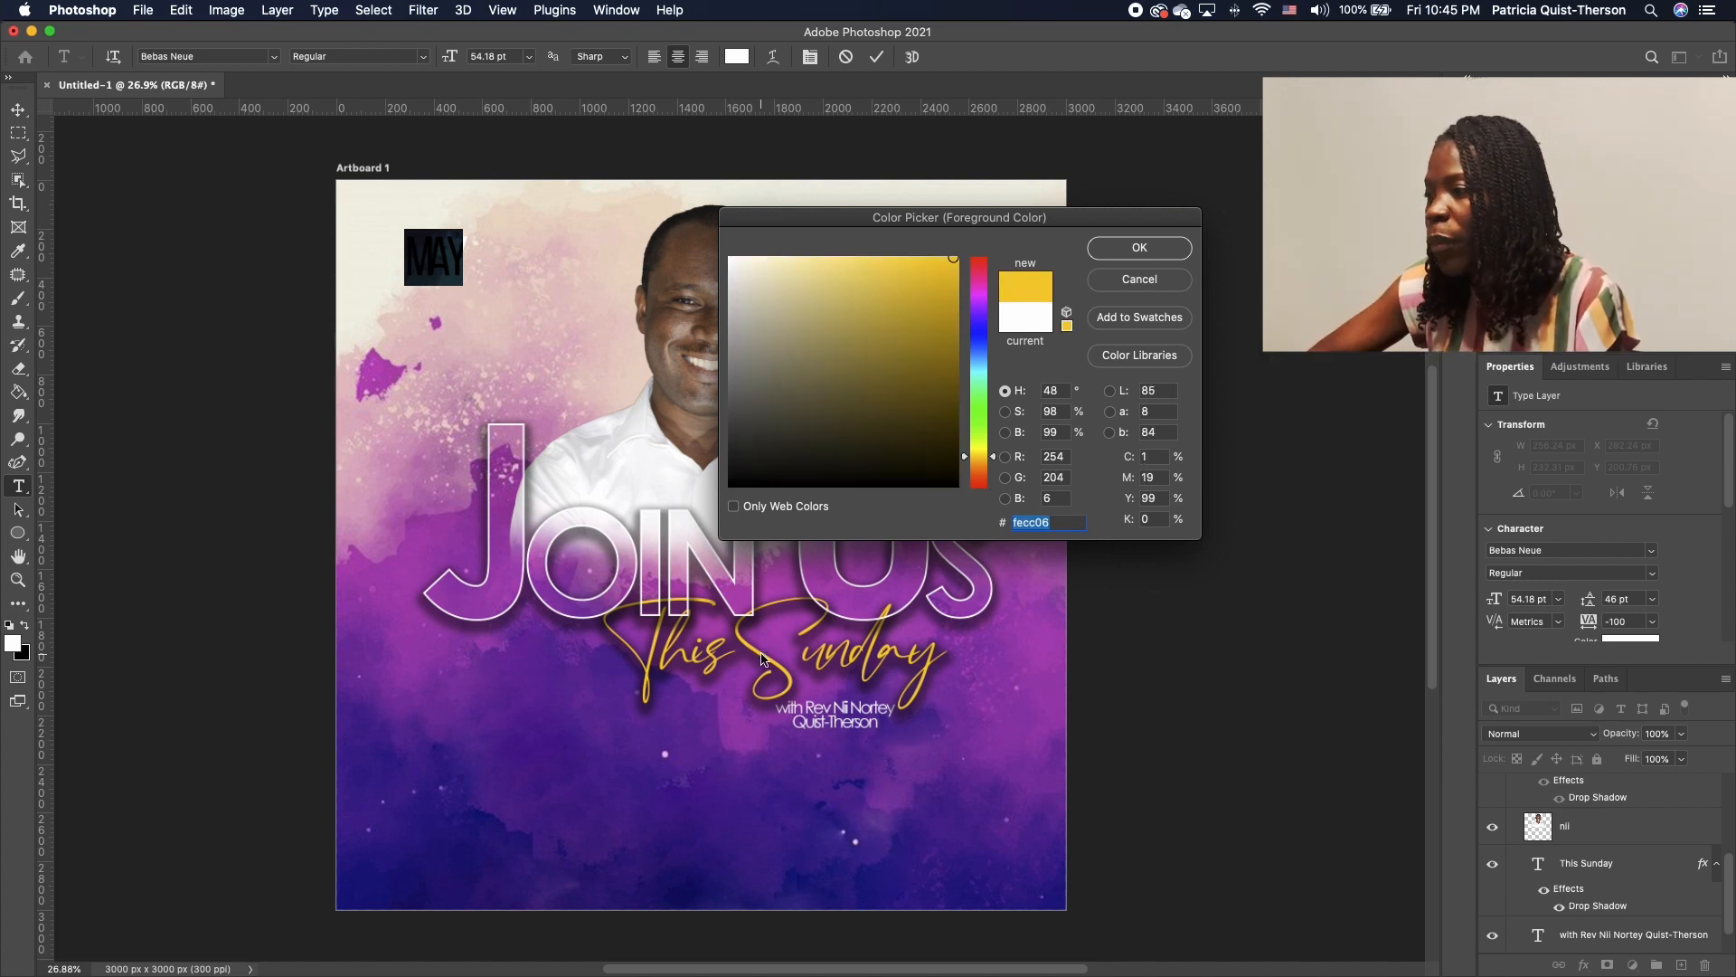
click(1121, 249)
click(15, 114)
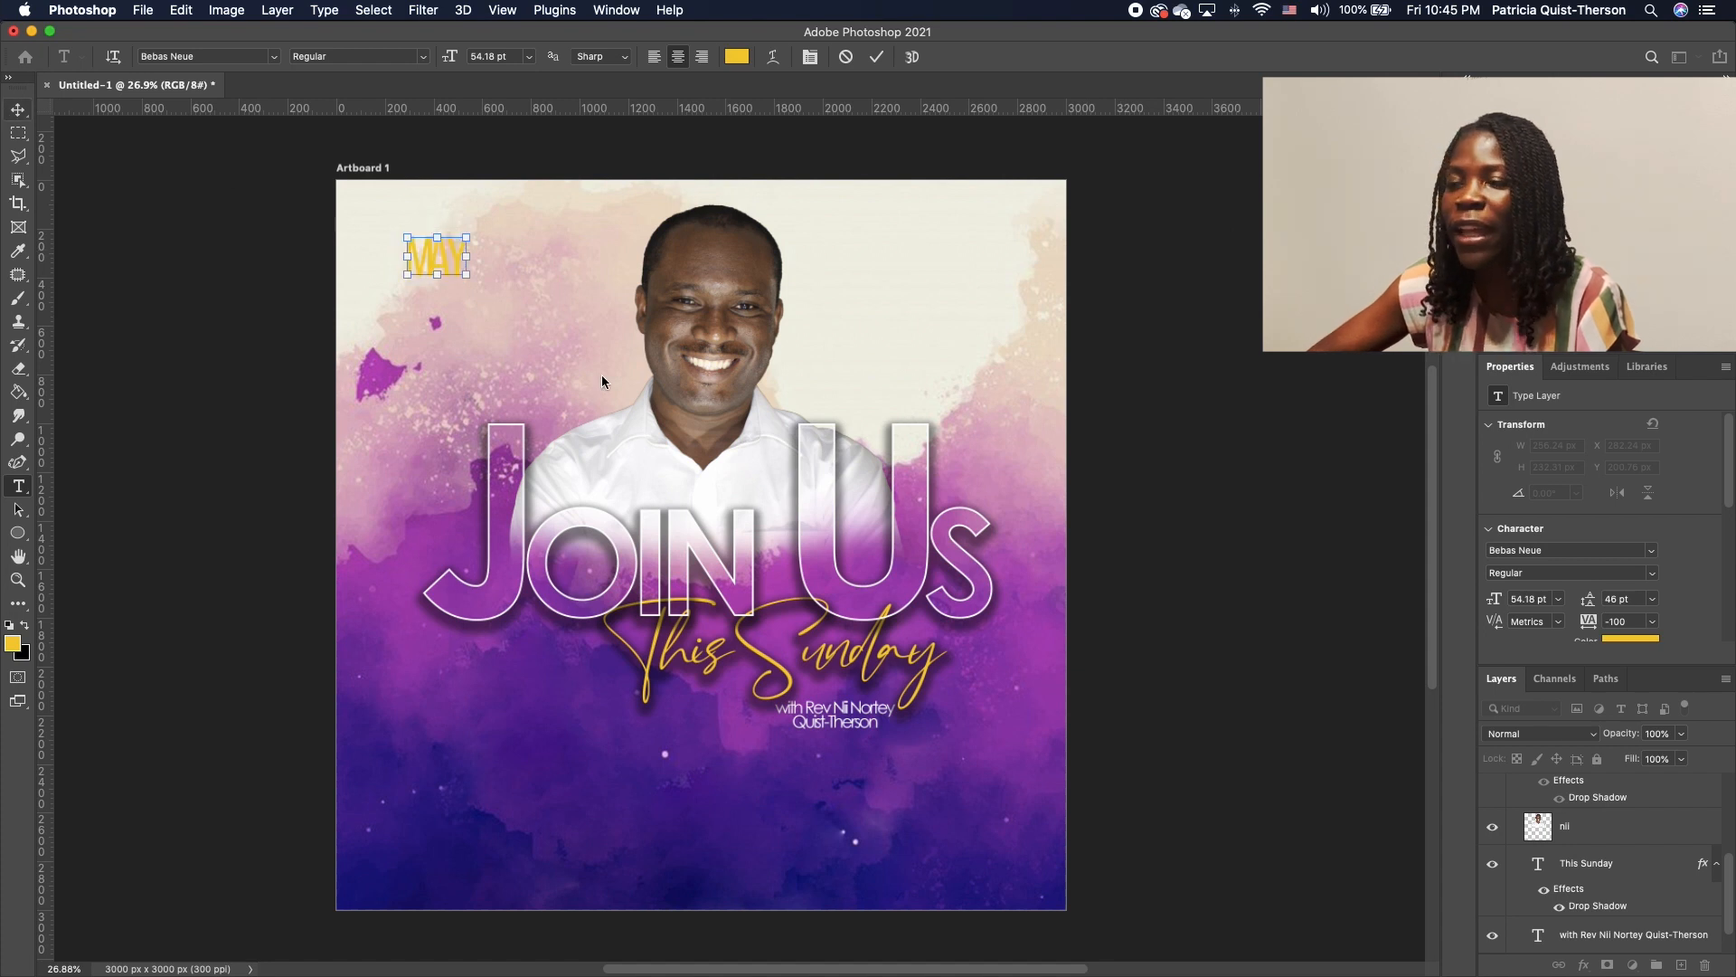
drag(432, 261, 443, 496)
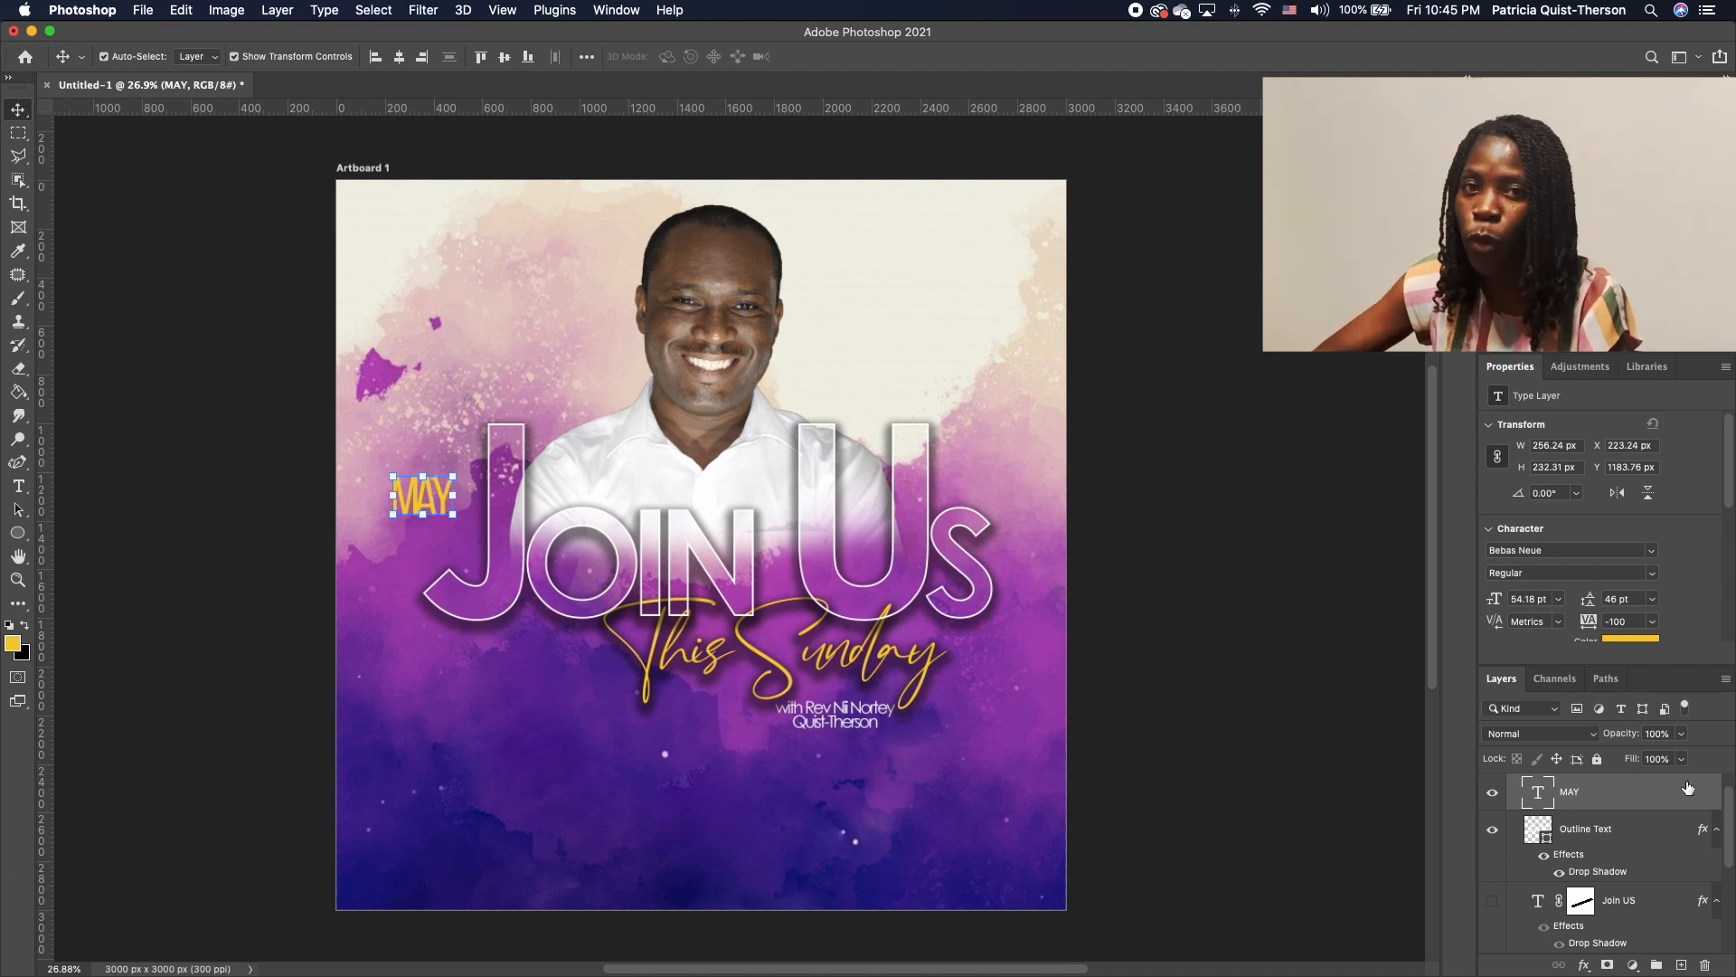
Give MAY a drop shadow with 13 px size and 85% opacity
double_click(1711, 795)
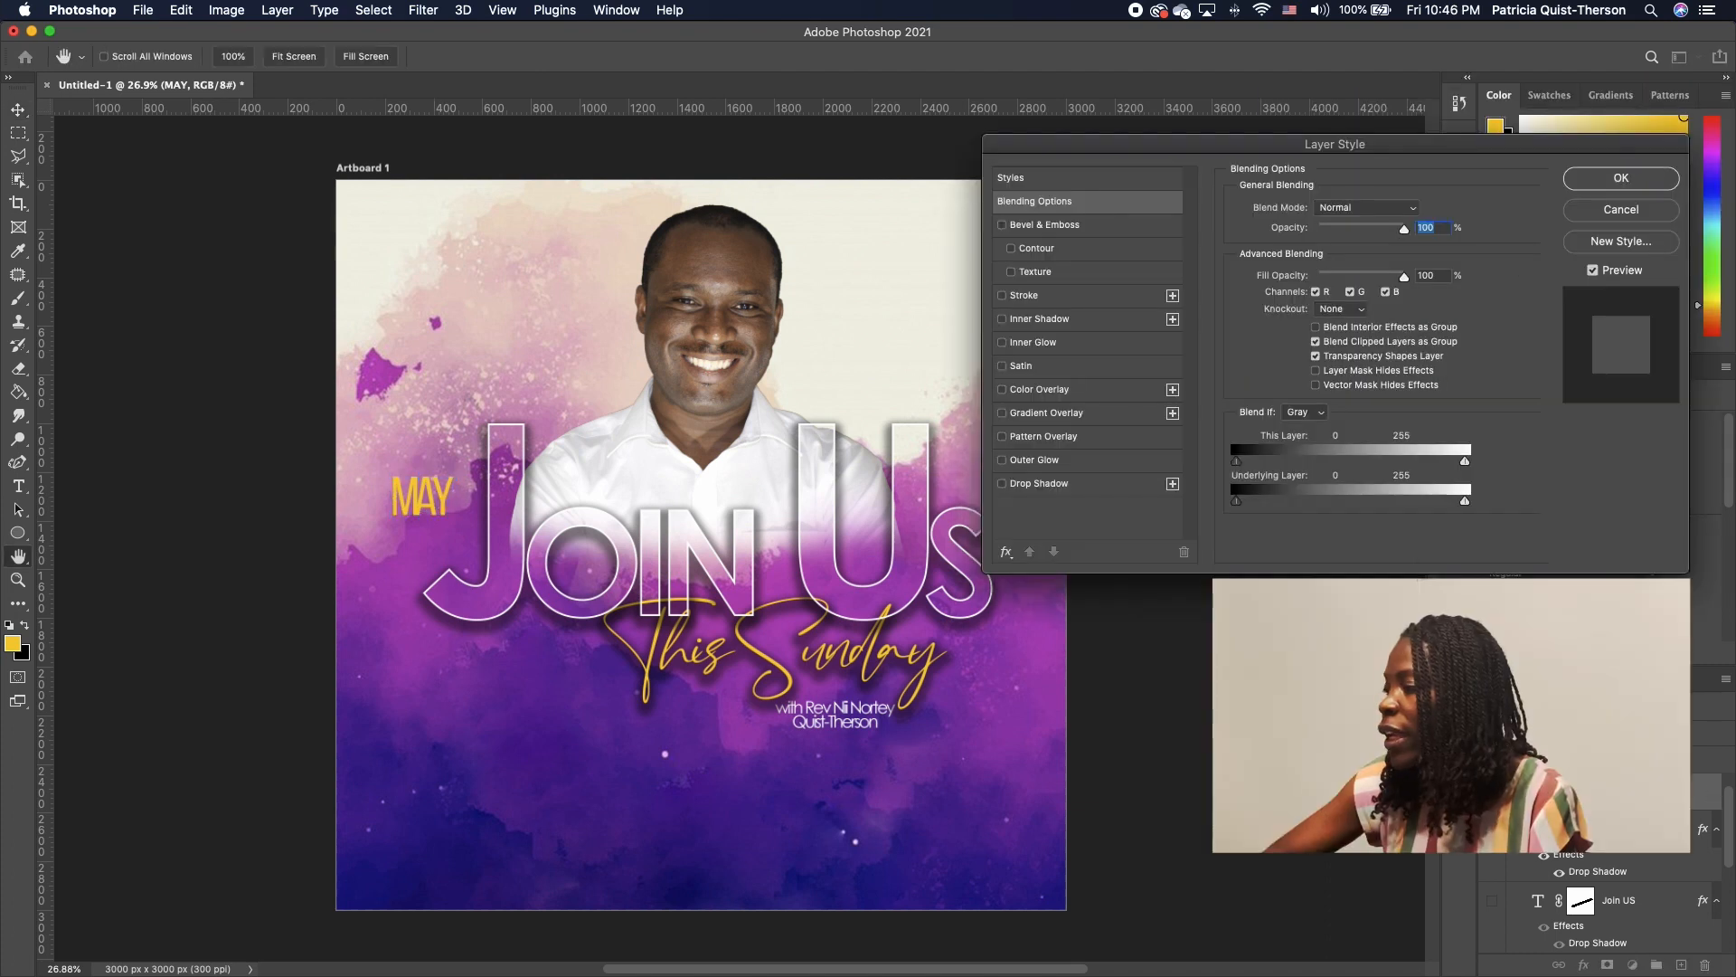
click(1002, 484)
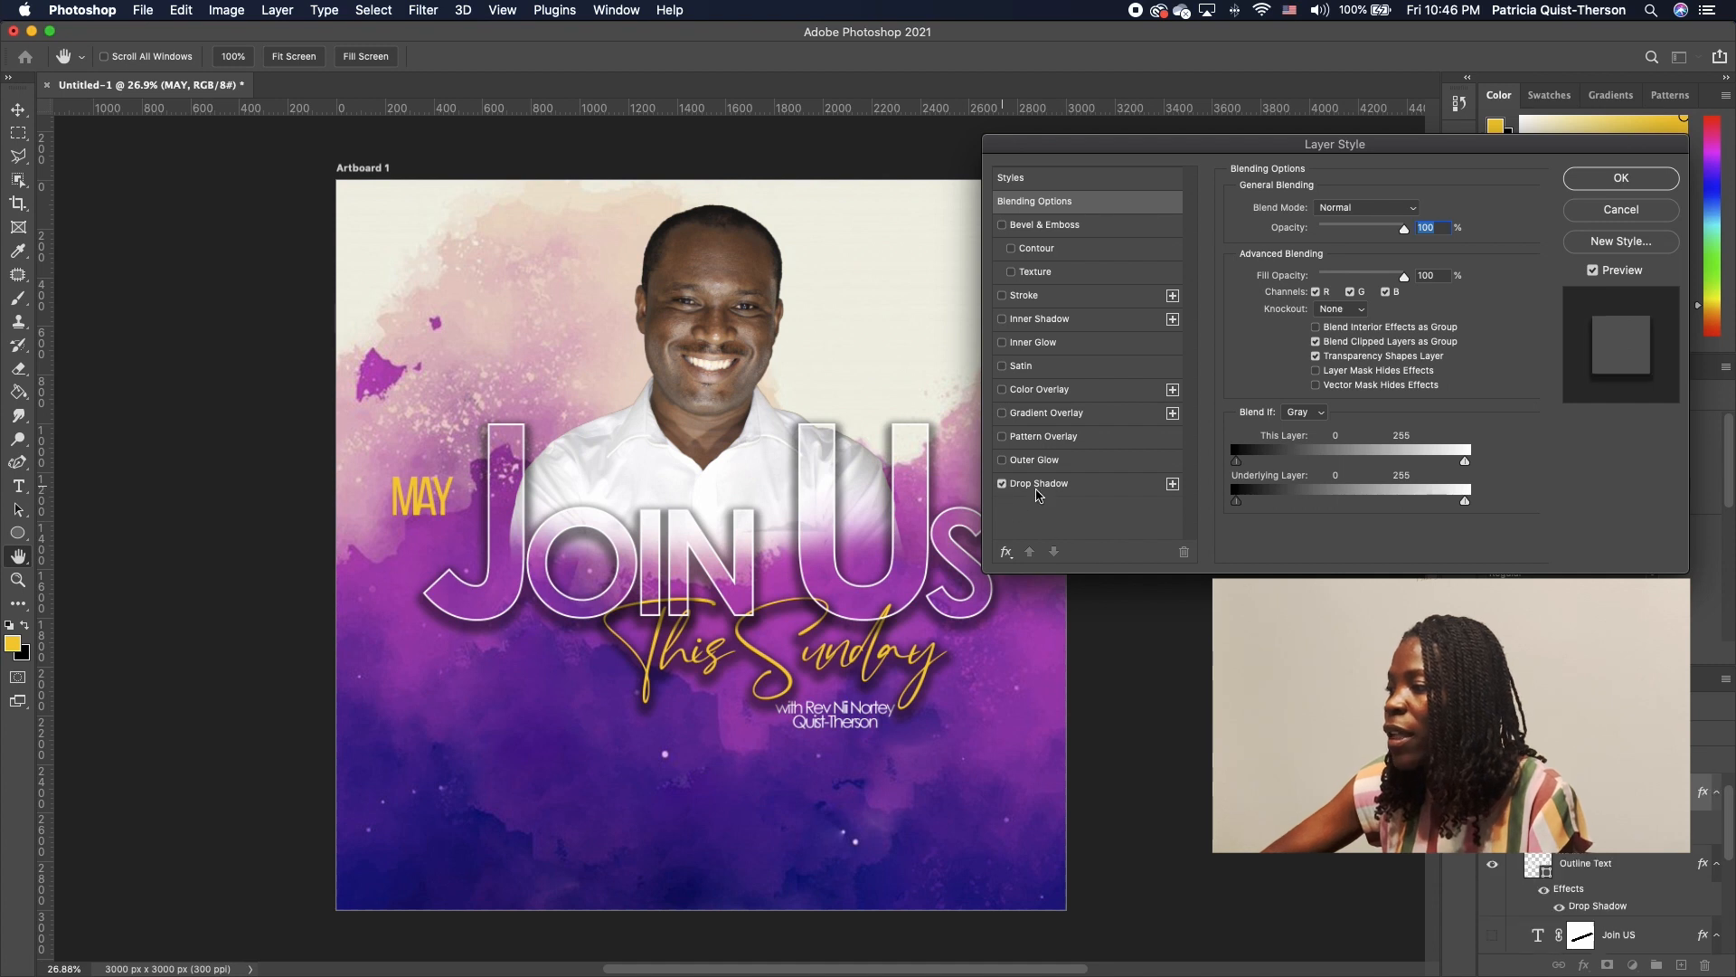
click(1081, 492)
drag(1314, 326, 1303, 294)
drag(1332, 235, 1368, 235)
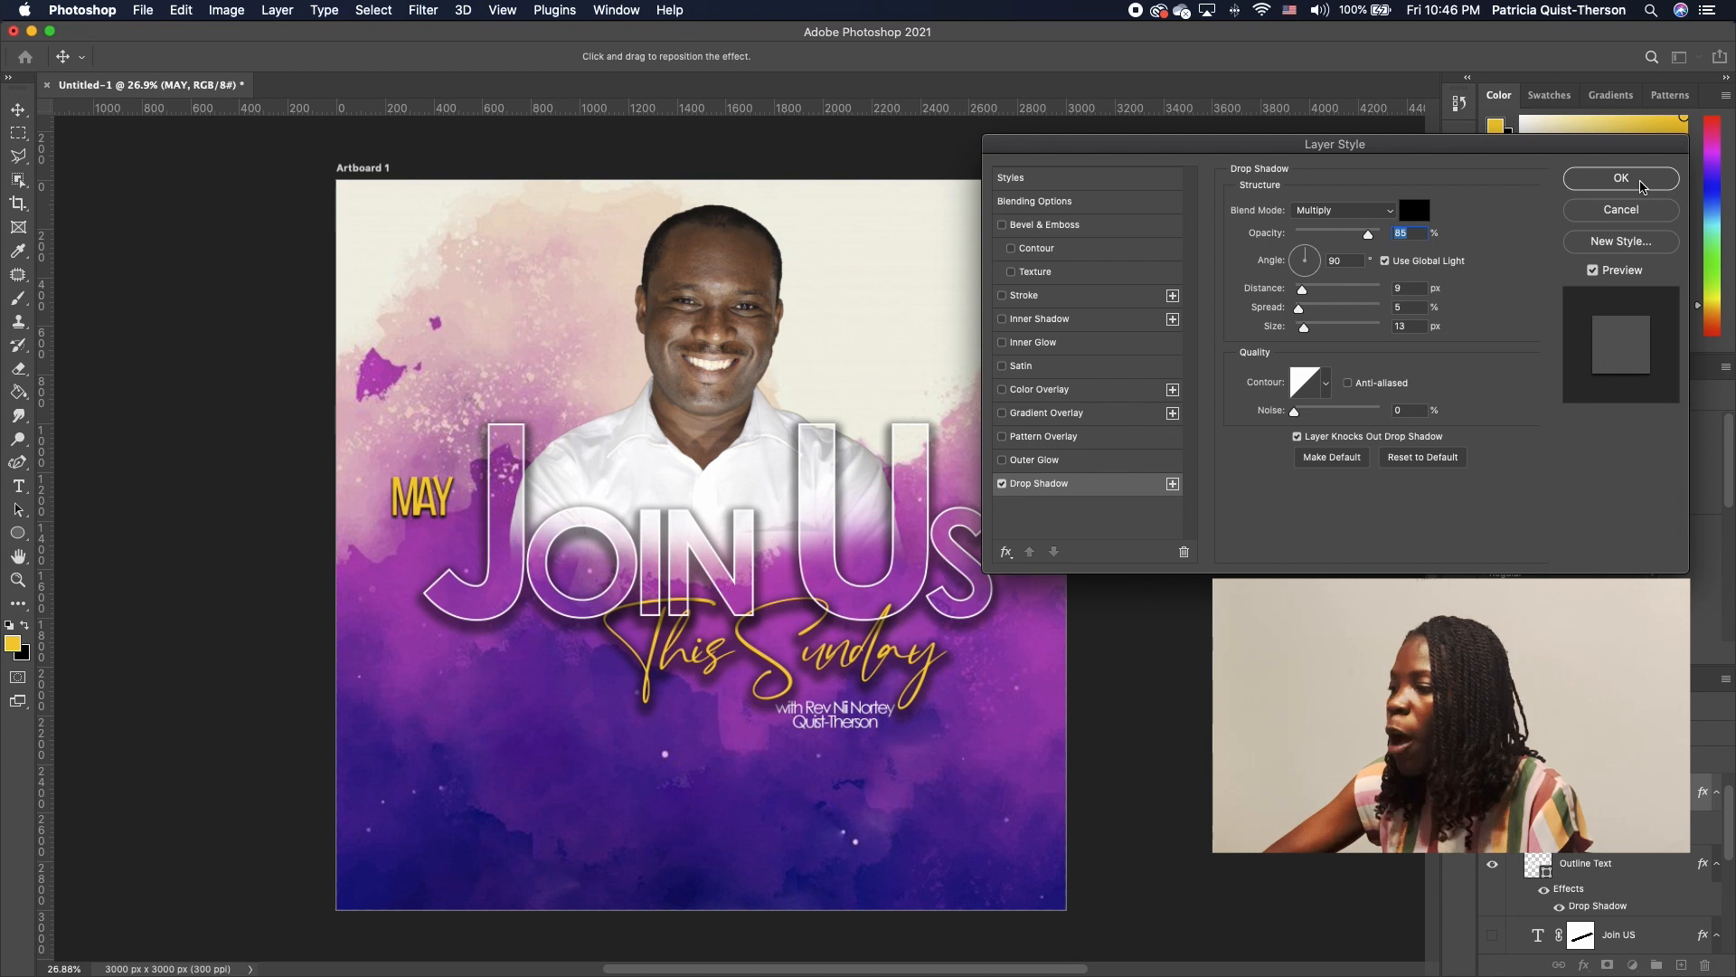
click(1659, 185)
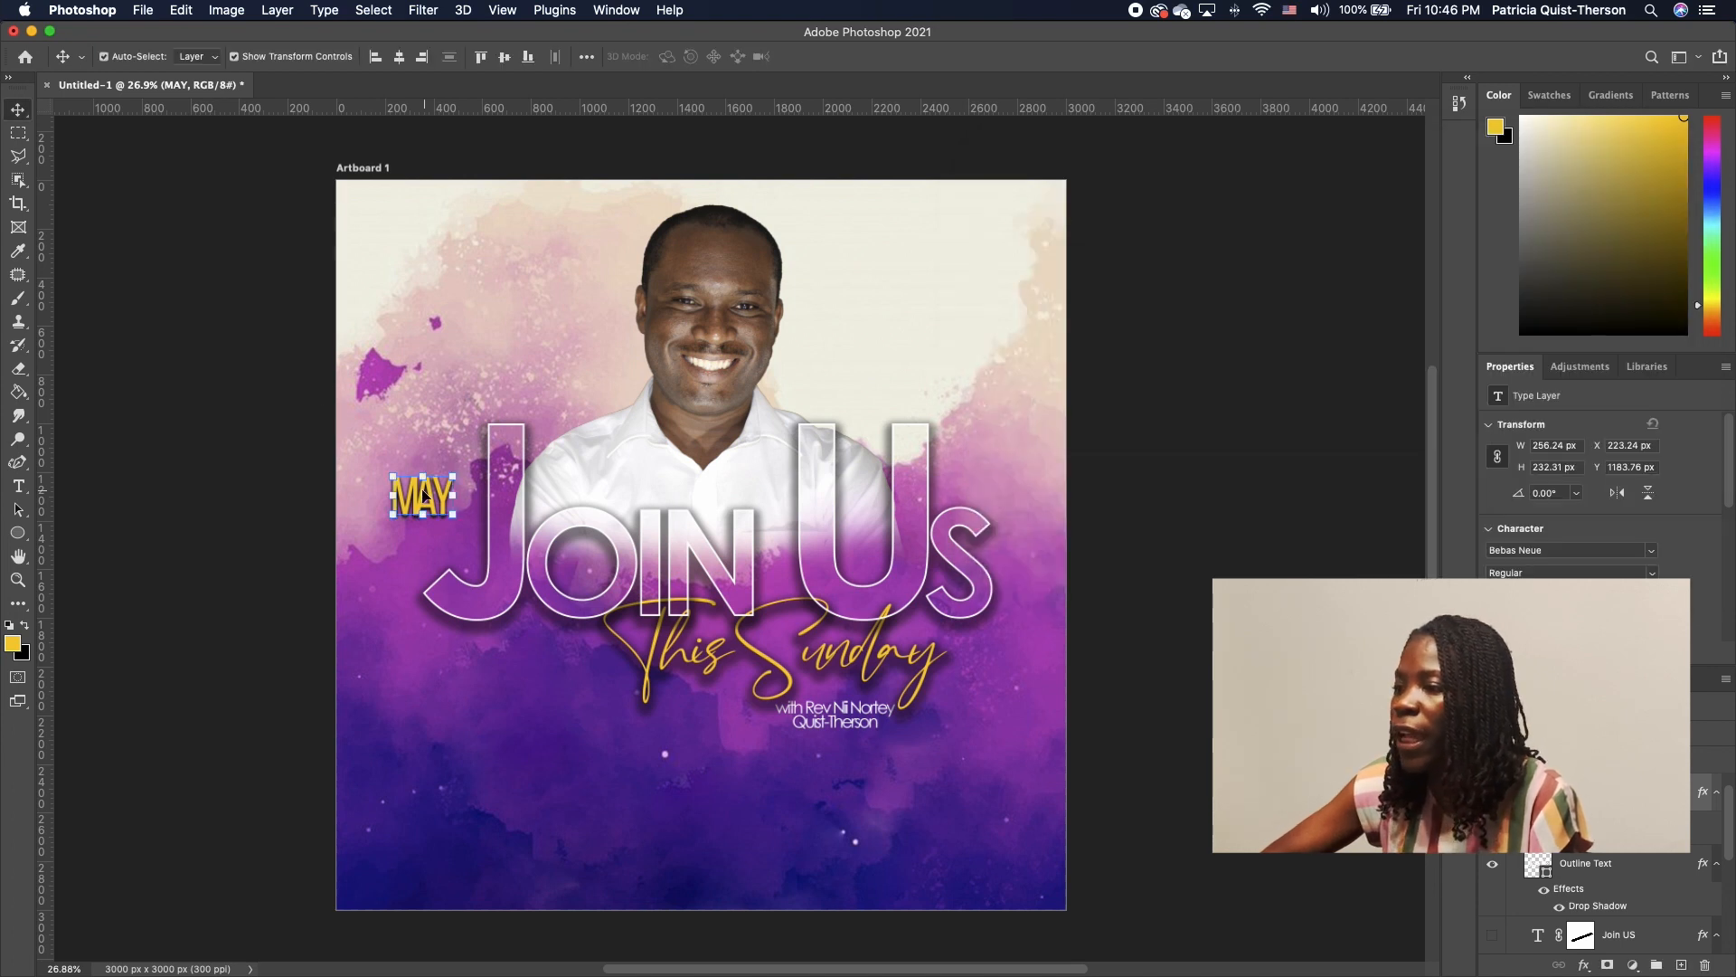
Move MAY to the artboard's top-right corner and reselect its layer
drag(451, 476, 1002, 207)
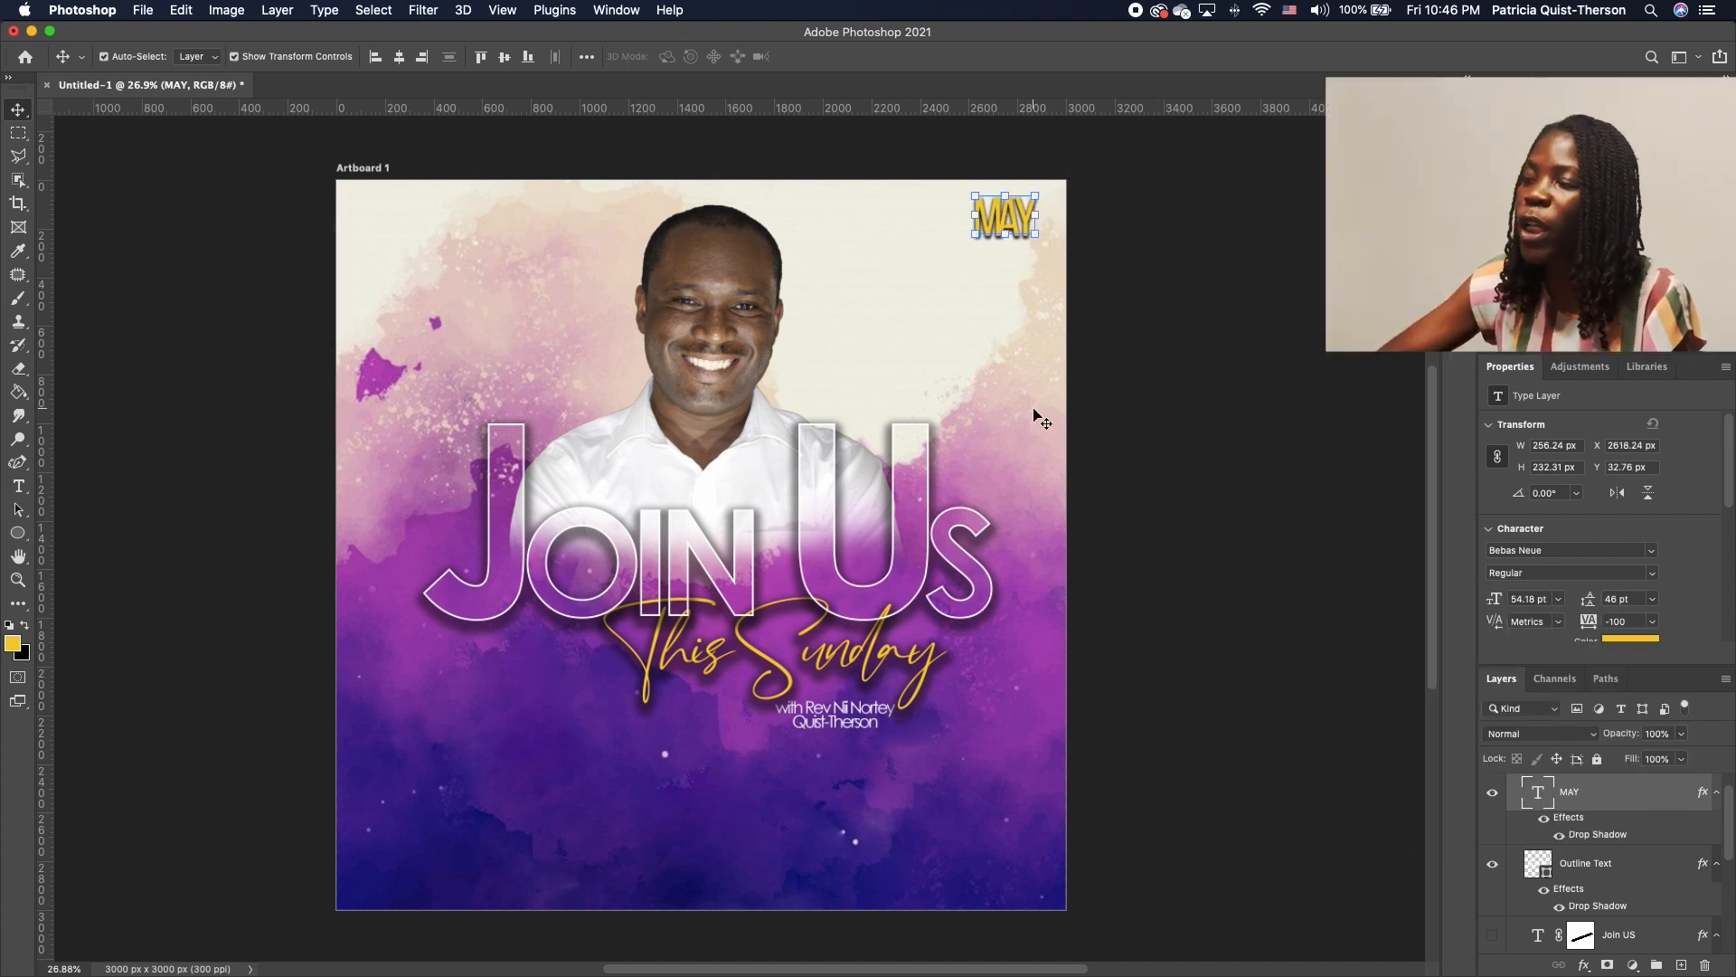
click(1013, 373)
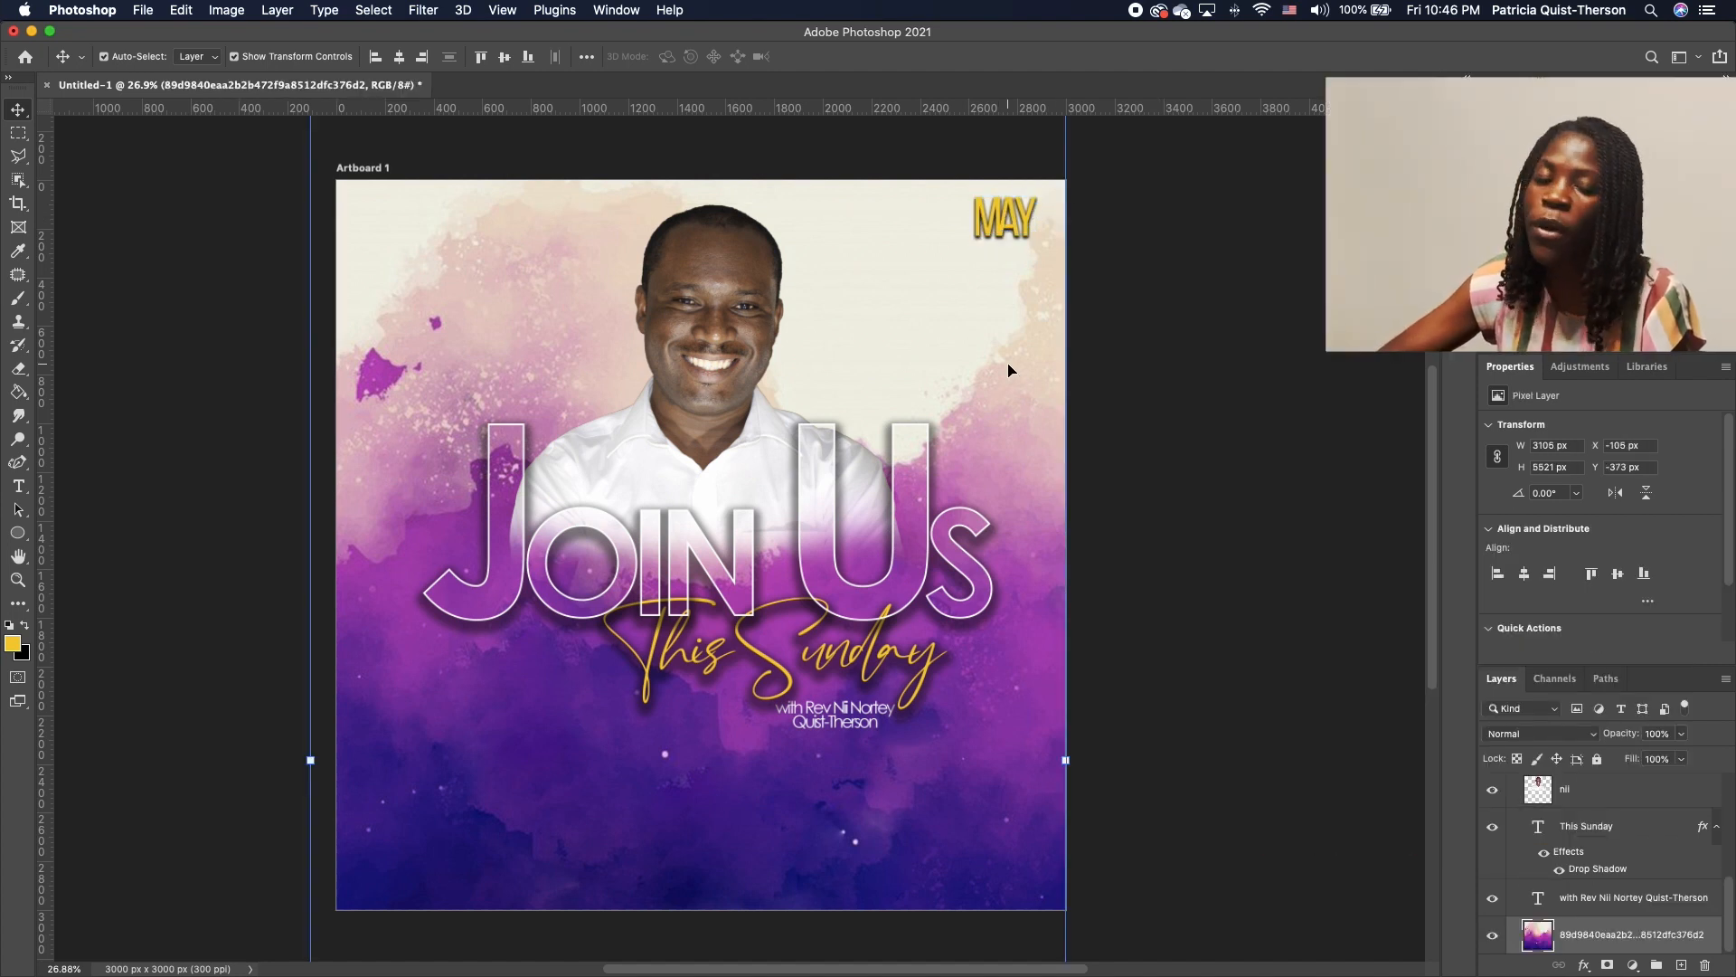
click(1005, 225)
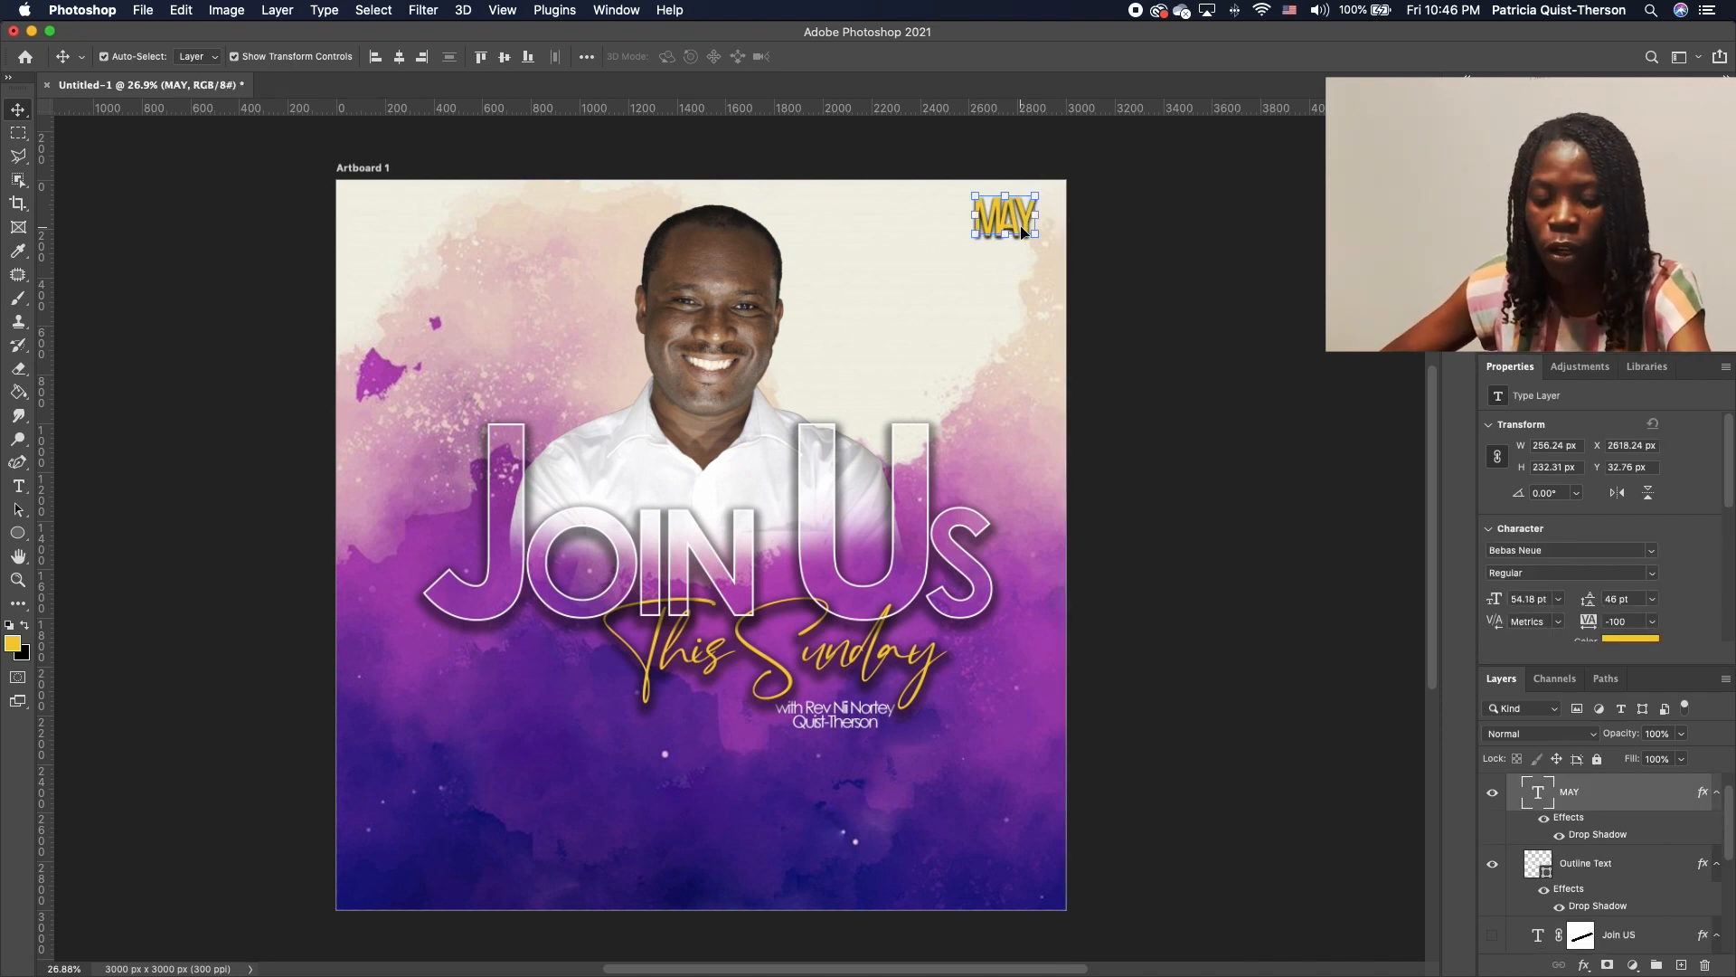
Duplicate MAY just below itself and retype the copy as 30
key(super+j)
drag(1022, 226, 1021, 276)
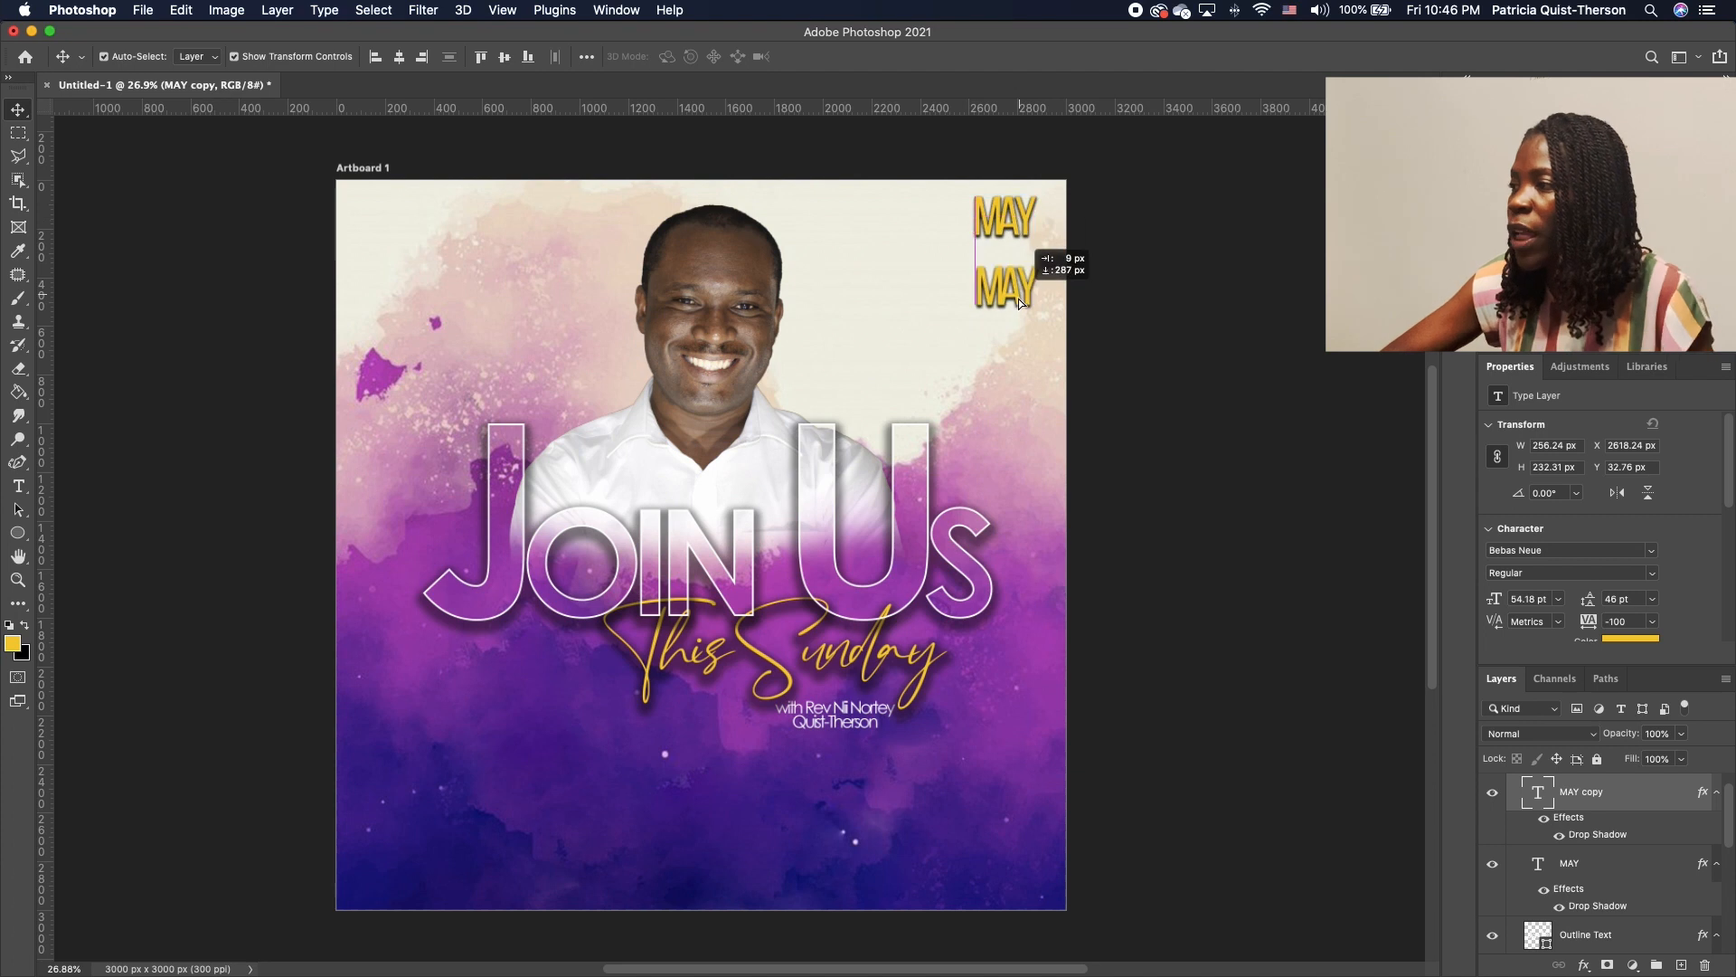
double_click(1021, 274)
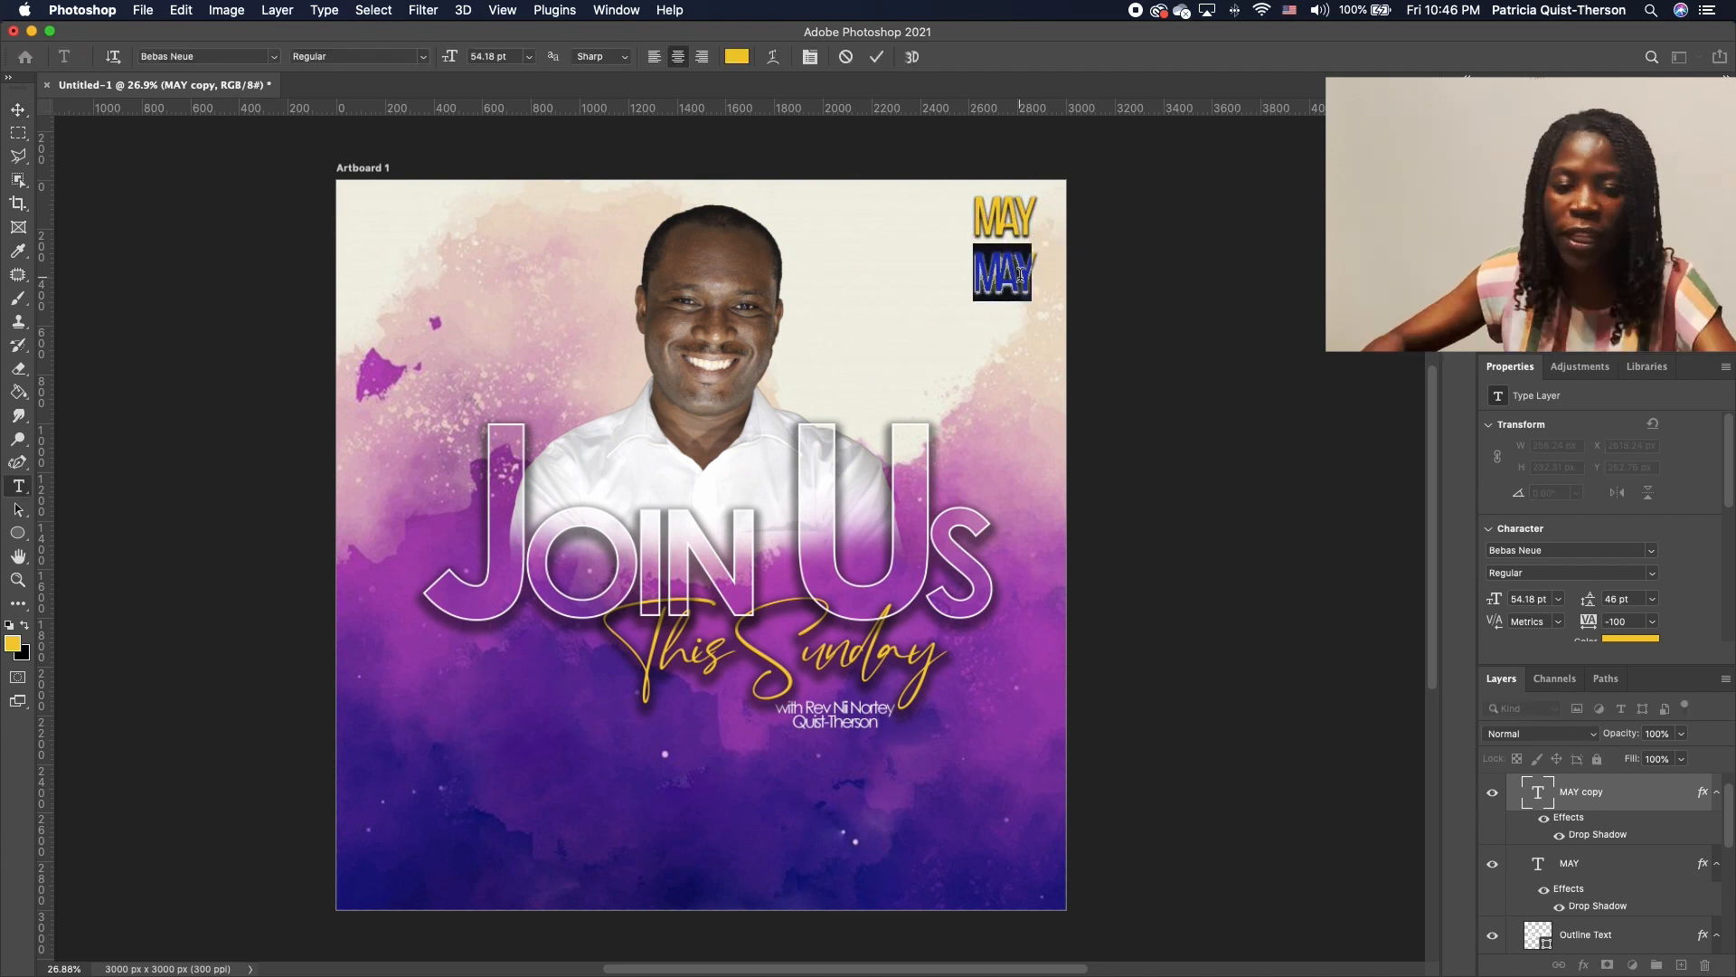
text(3)
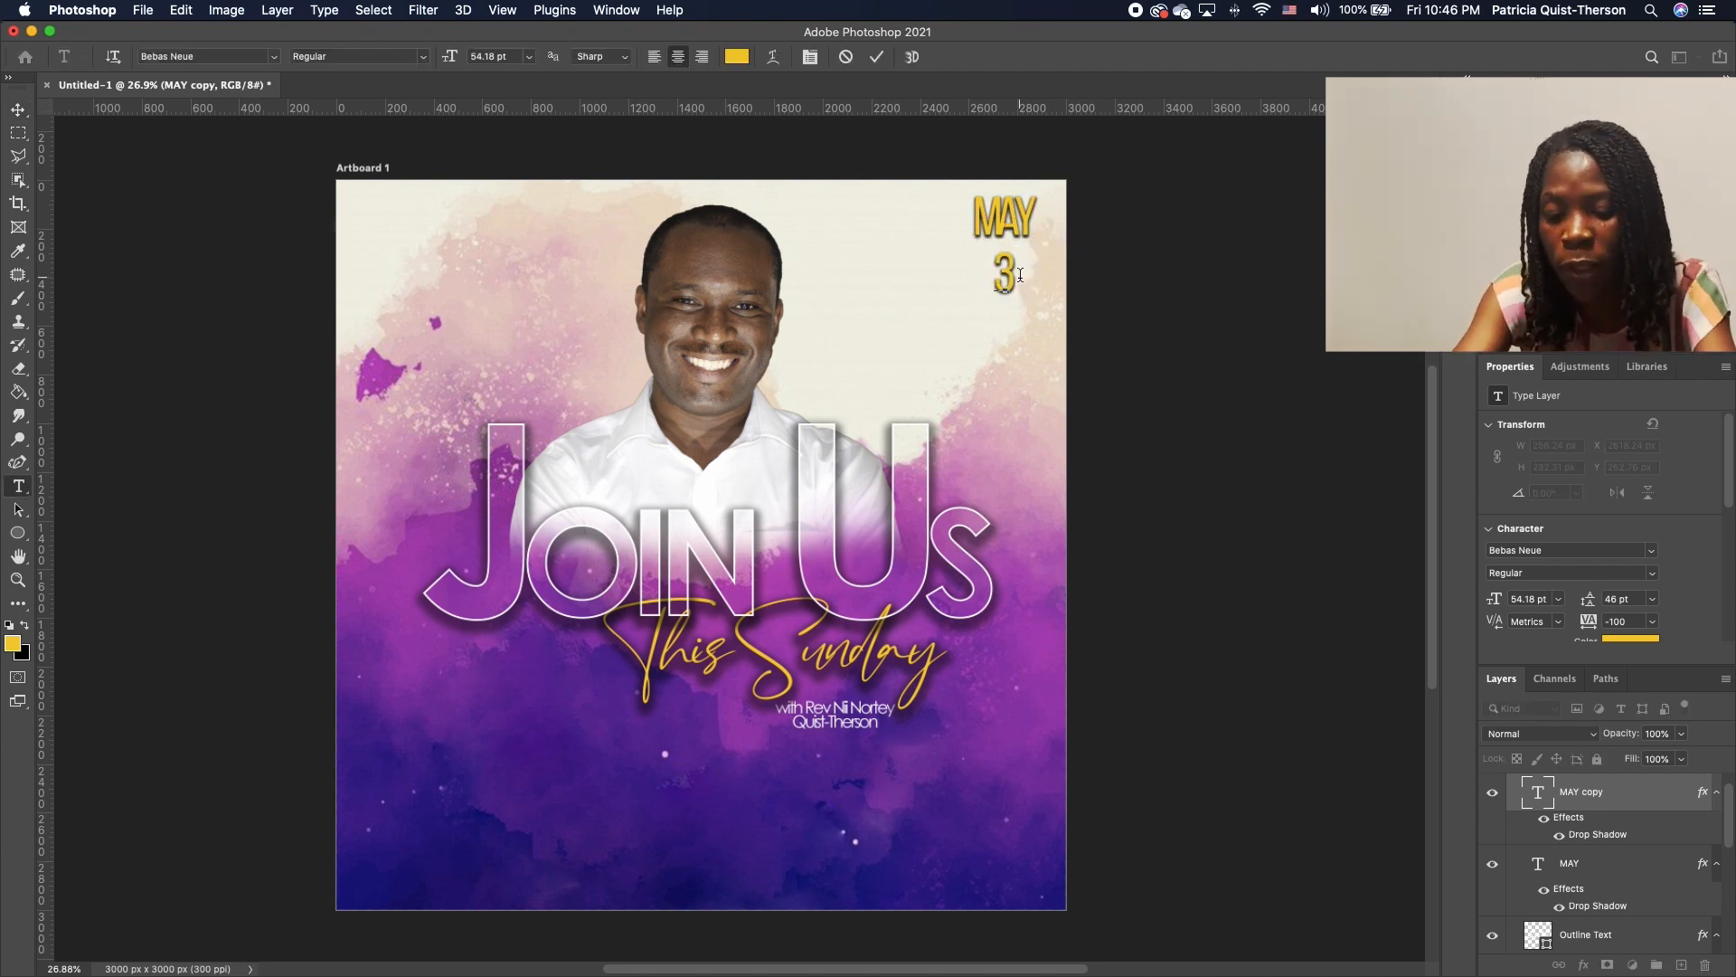
text(0)
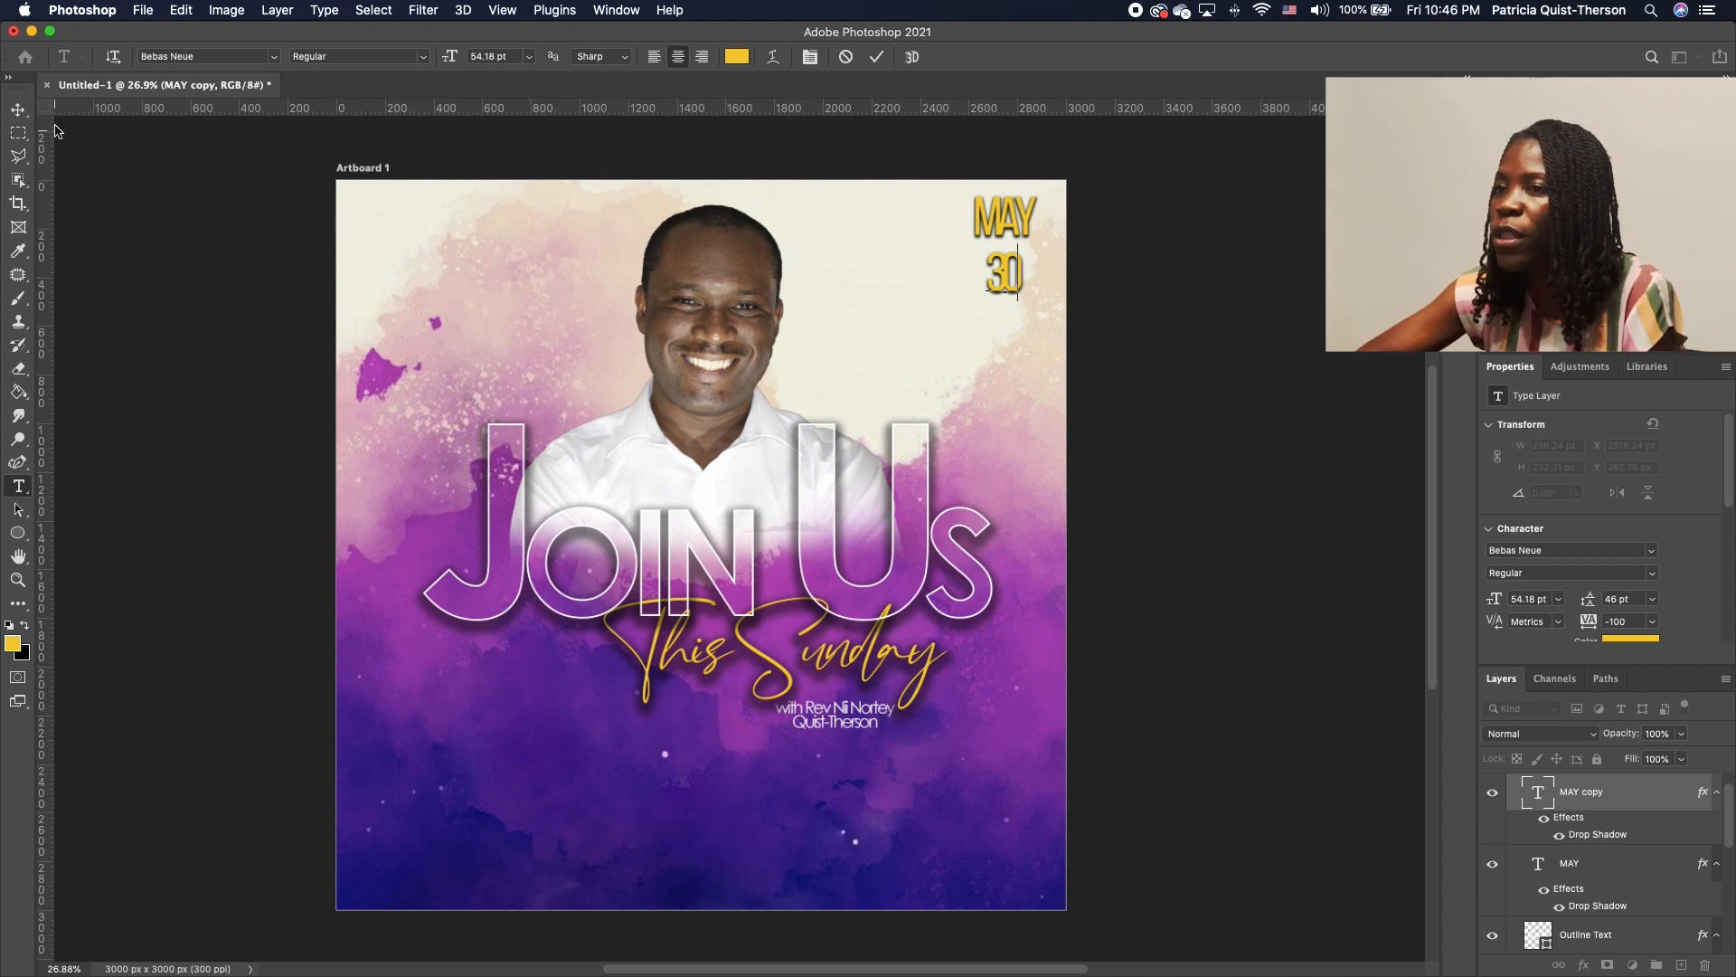
click(18, 109)
Enlarge the 30 beneath MAY, loosen its tracking, and shift MAY to align with it
key(super+t)
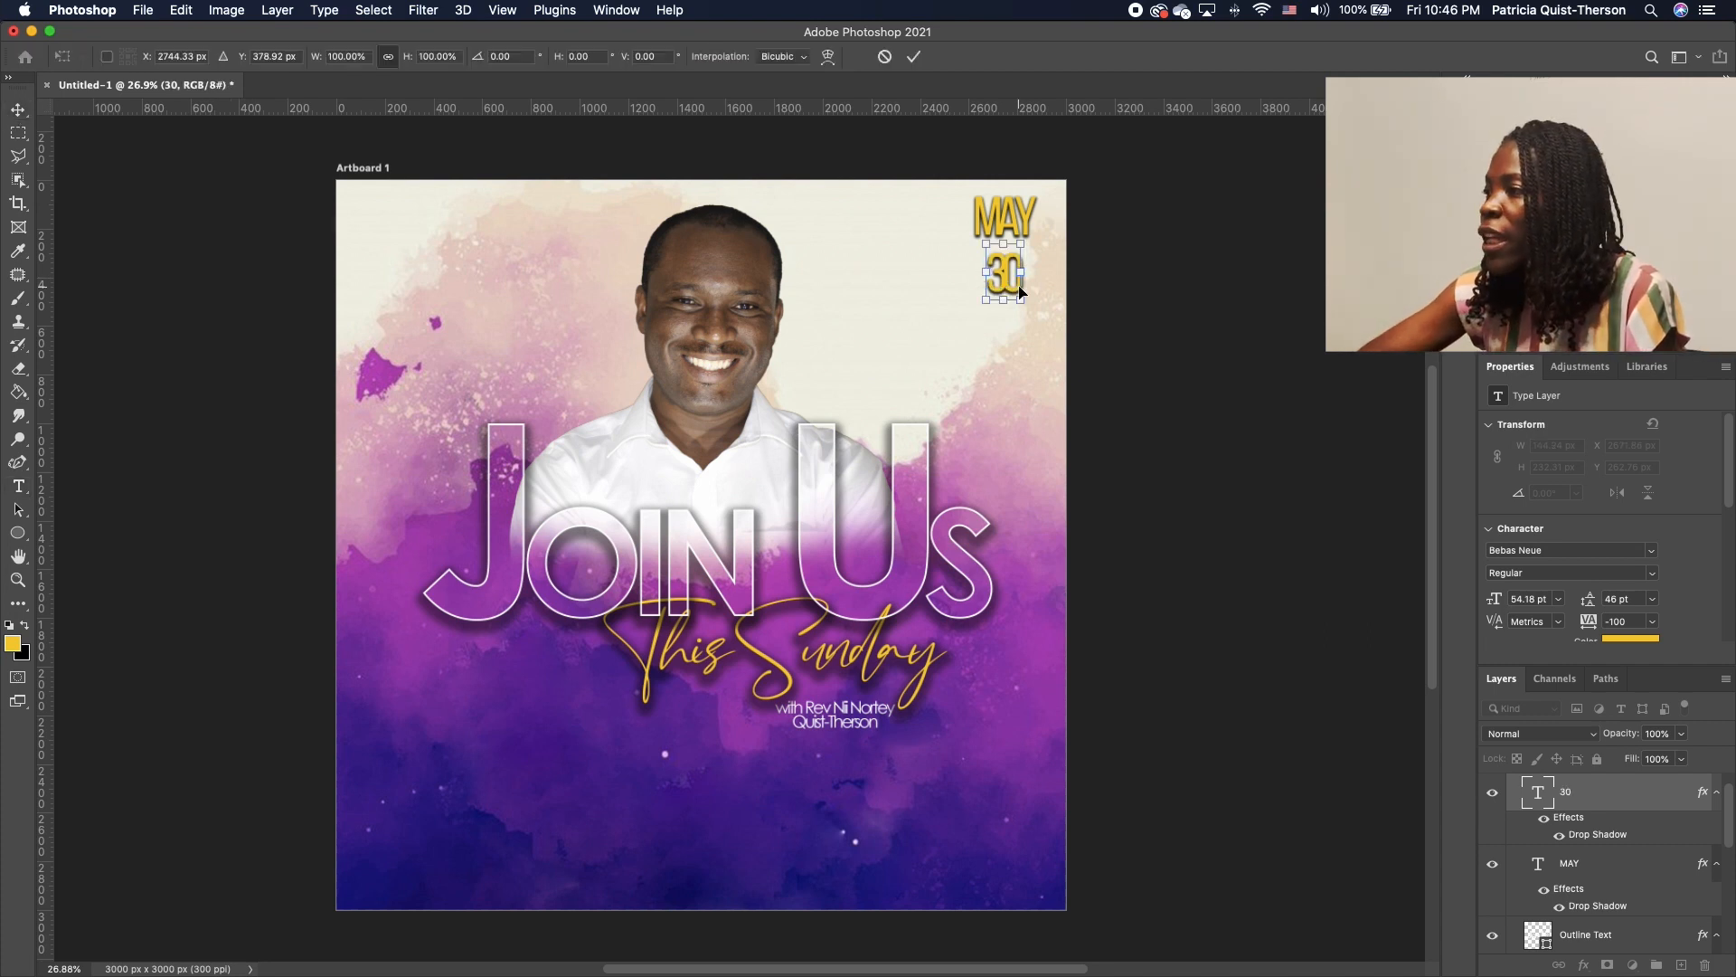
mouse_move(1019, 292)
mouse_down()
mouse_move(1091, 418)
mouse_move(986, 302)
mouse_move(994, 314)
mouse_up()
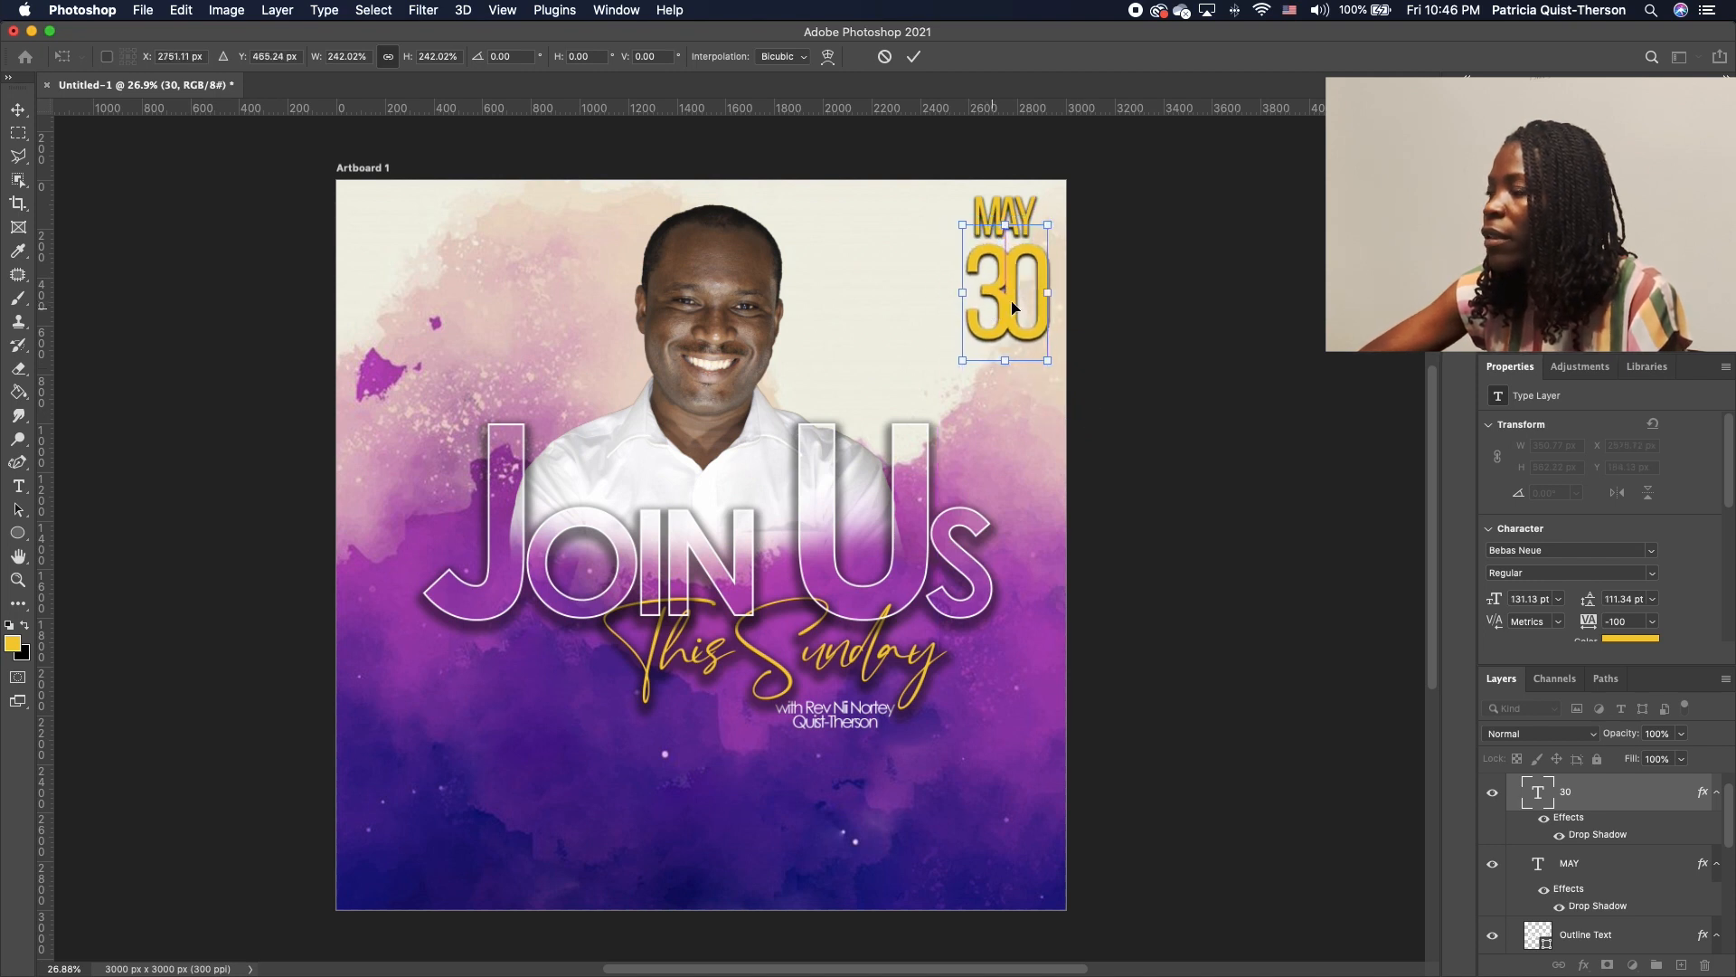
key(Return)
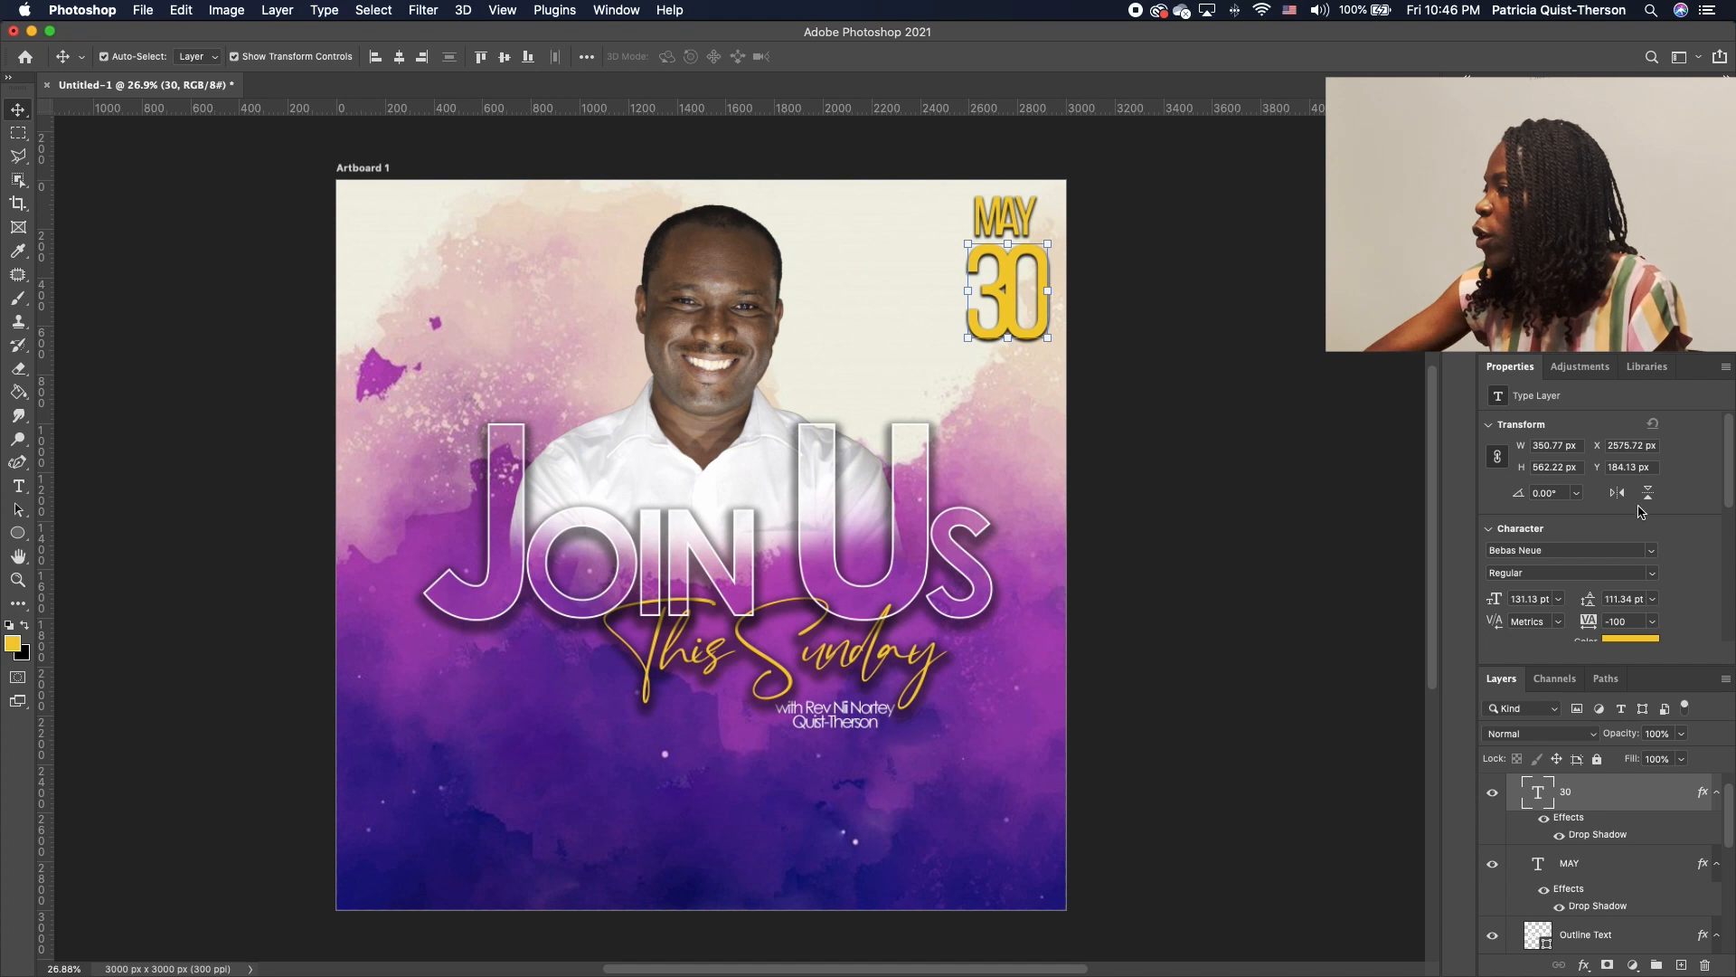
scroll(1666, 482, down, 5)
scroll(1614, 470, up, 2)
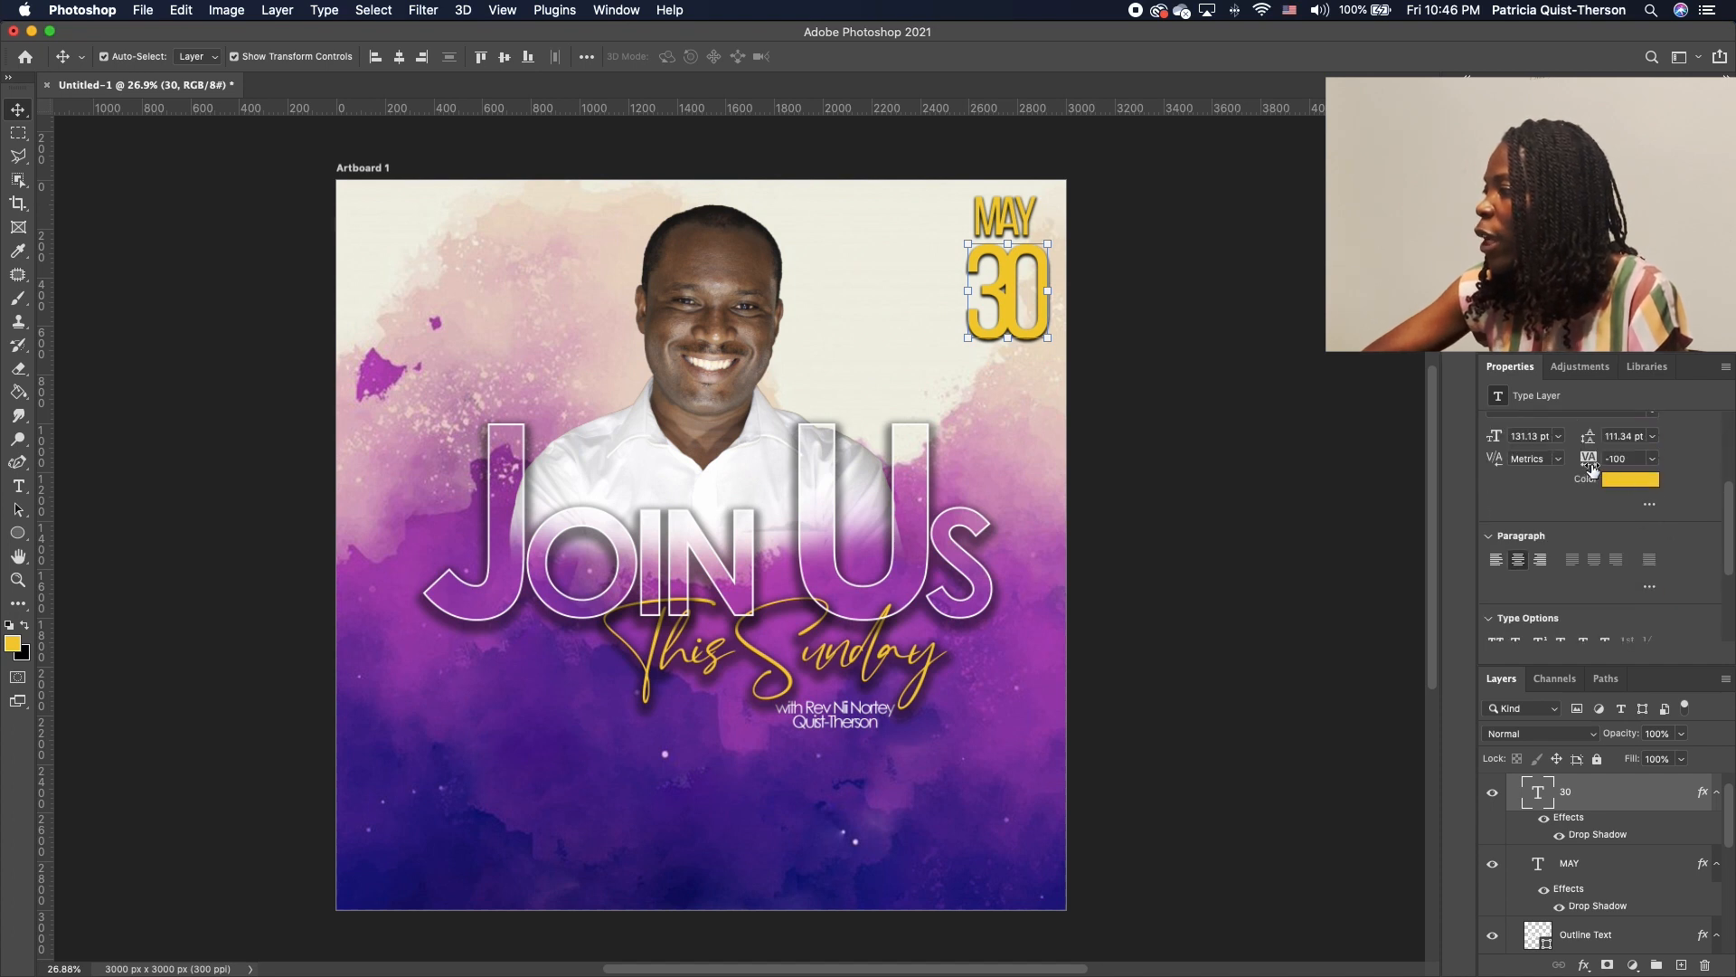
drag(1591, 468, 1601, 469)
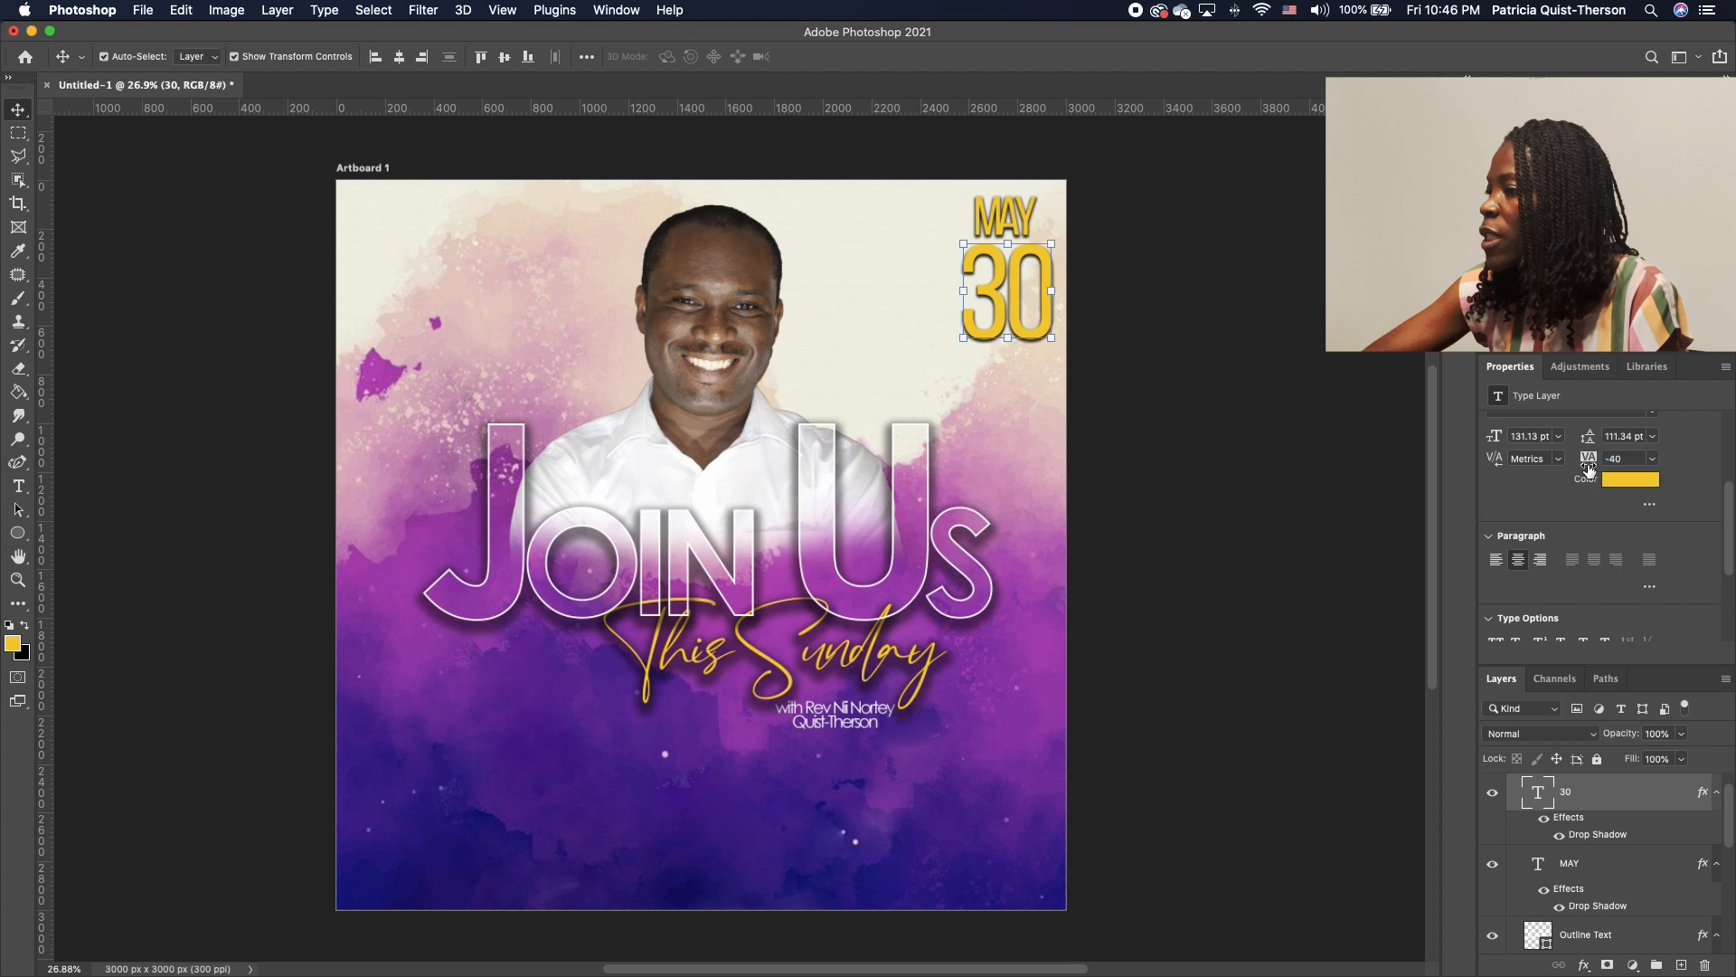
double_click(1012, 331)
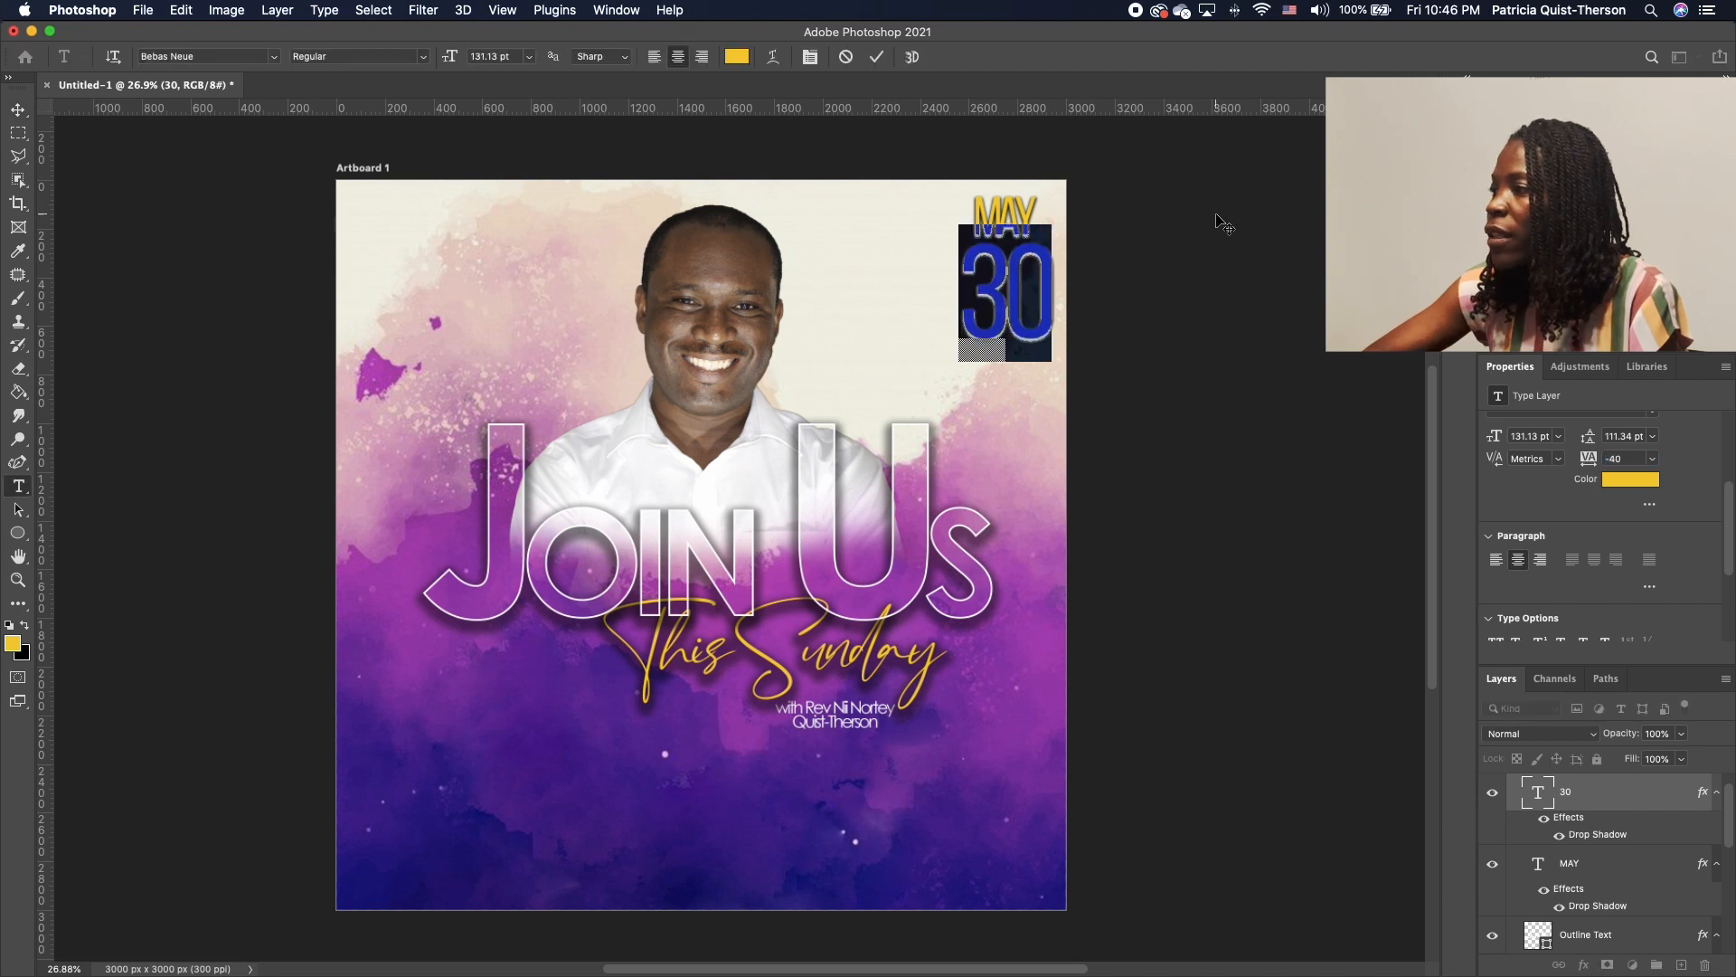
click(22, 111)
mouse_move(1008, 222)
mouse_down()
mouse_move(1038, 180)
mouse_move(1009, 198)
mouse_up()
Drag the Facebook, QFC NEW LOGO and zoom PNGs from Flyer 32 onto the flyer
key(ctrl+t)
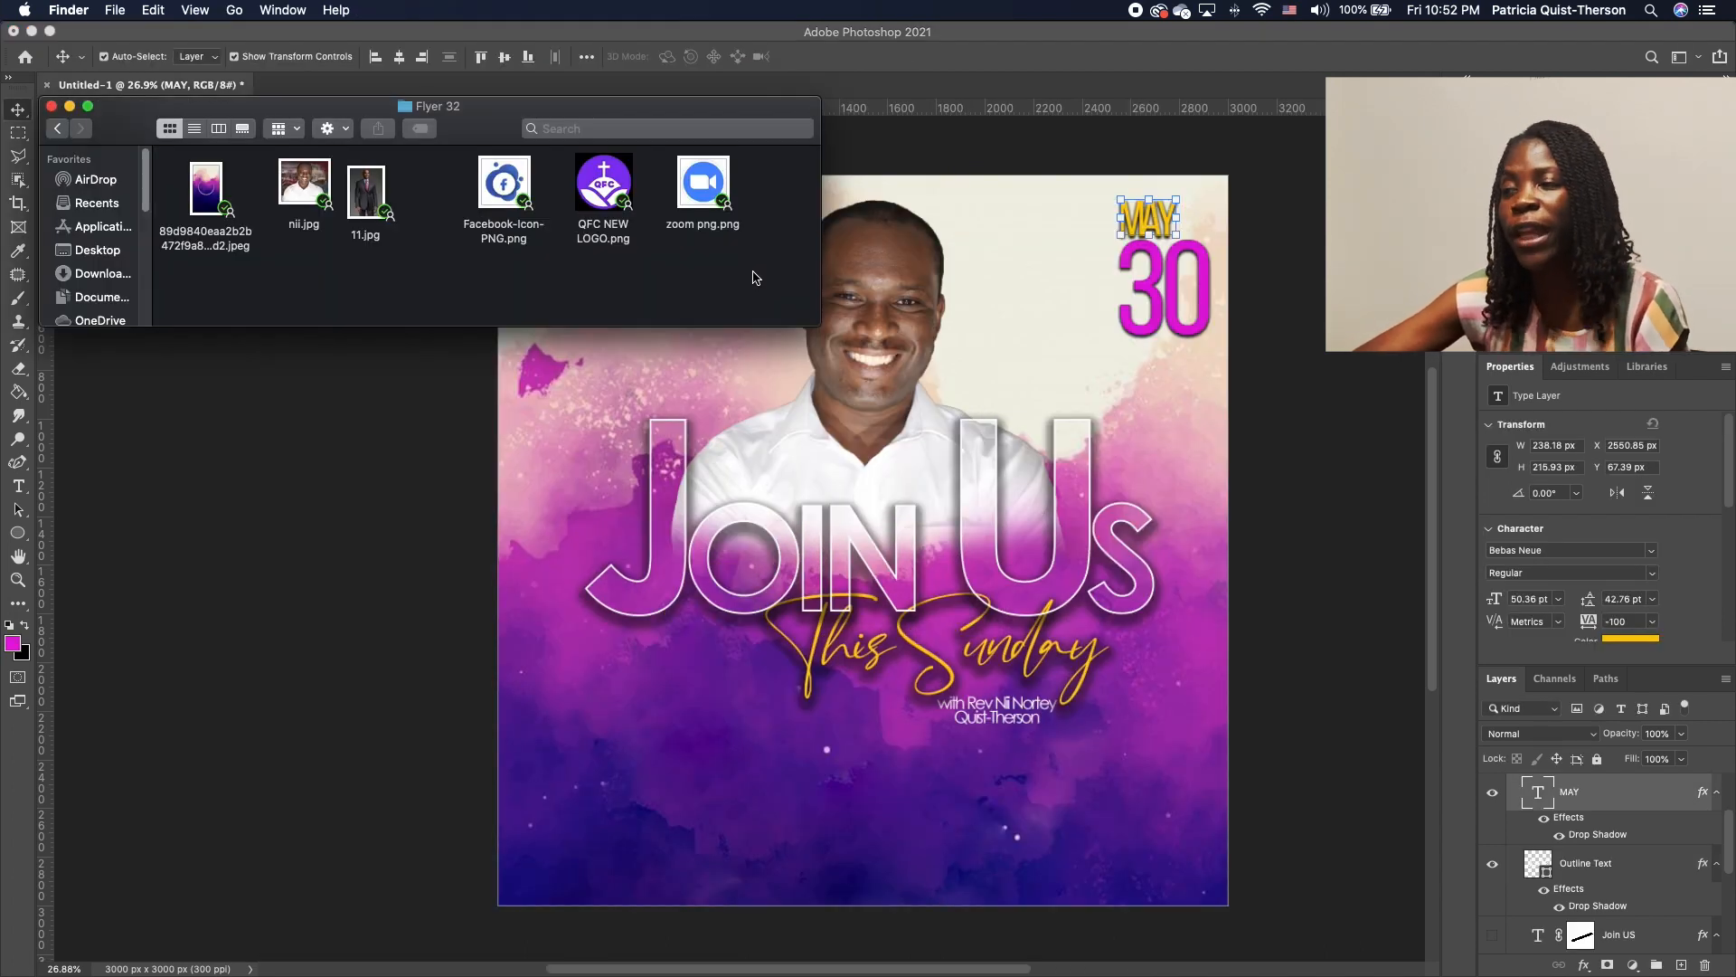
drag(762, 281, 487, 174)
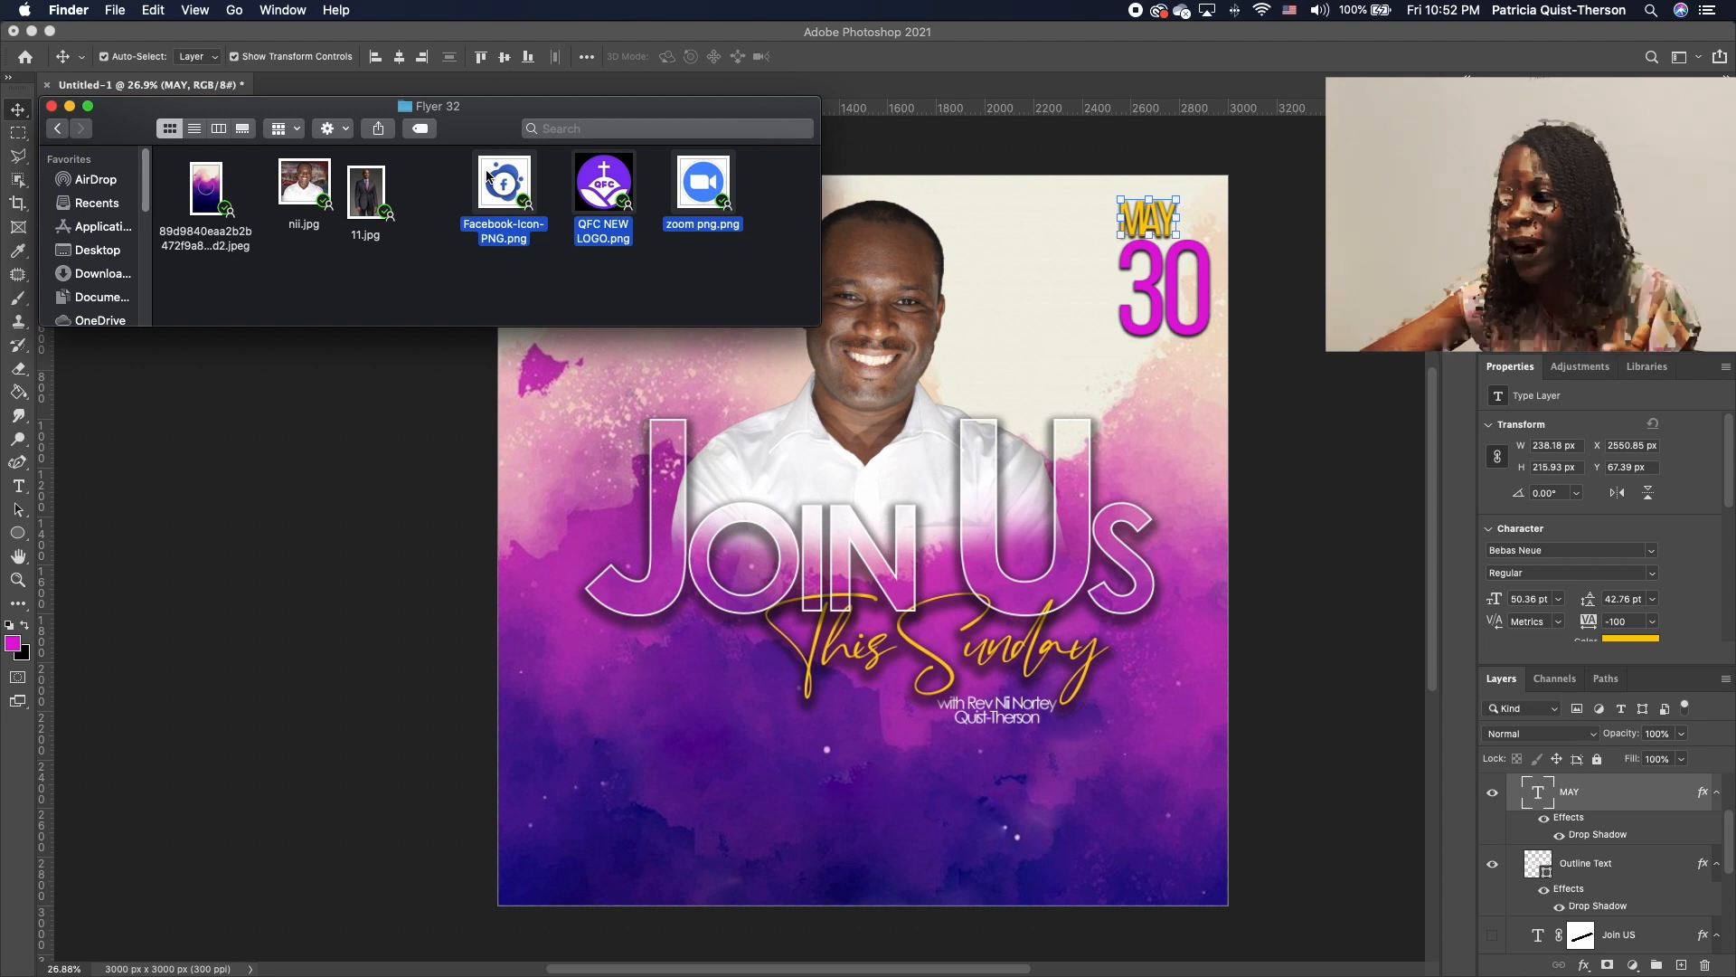
drag(497, 188, 734, 749)
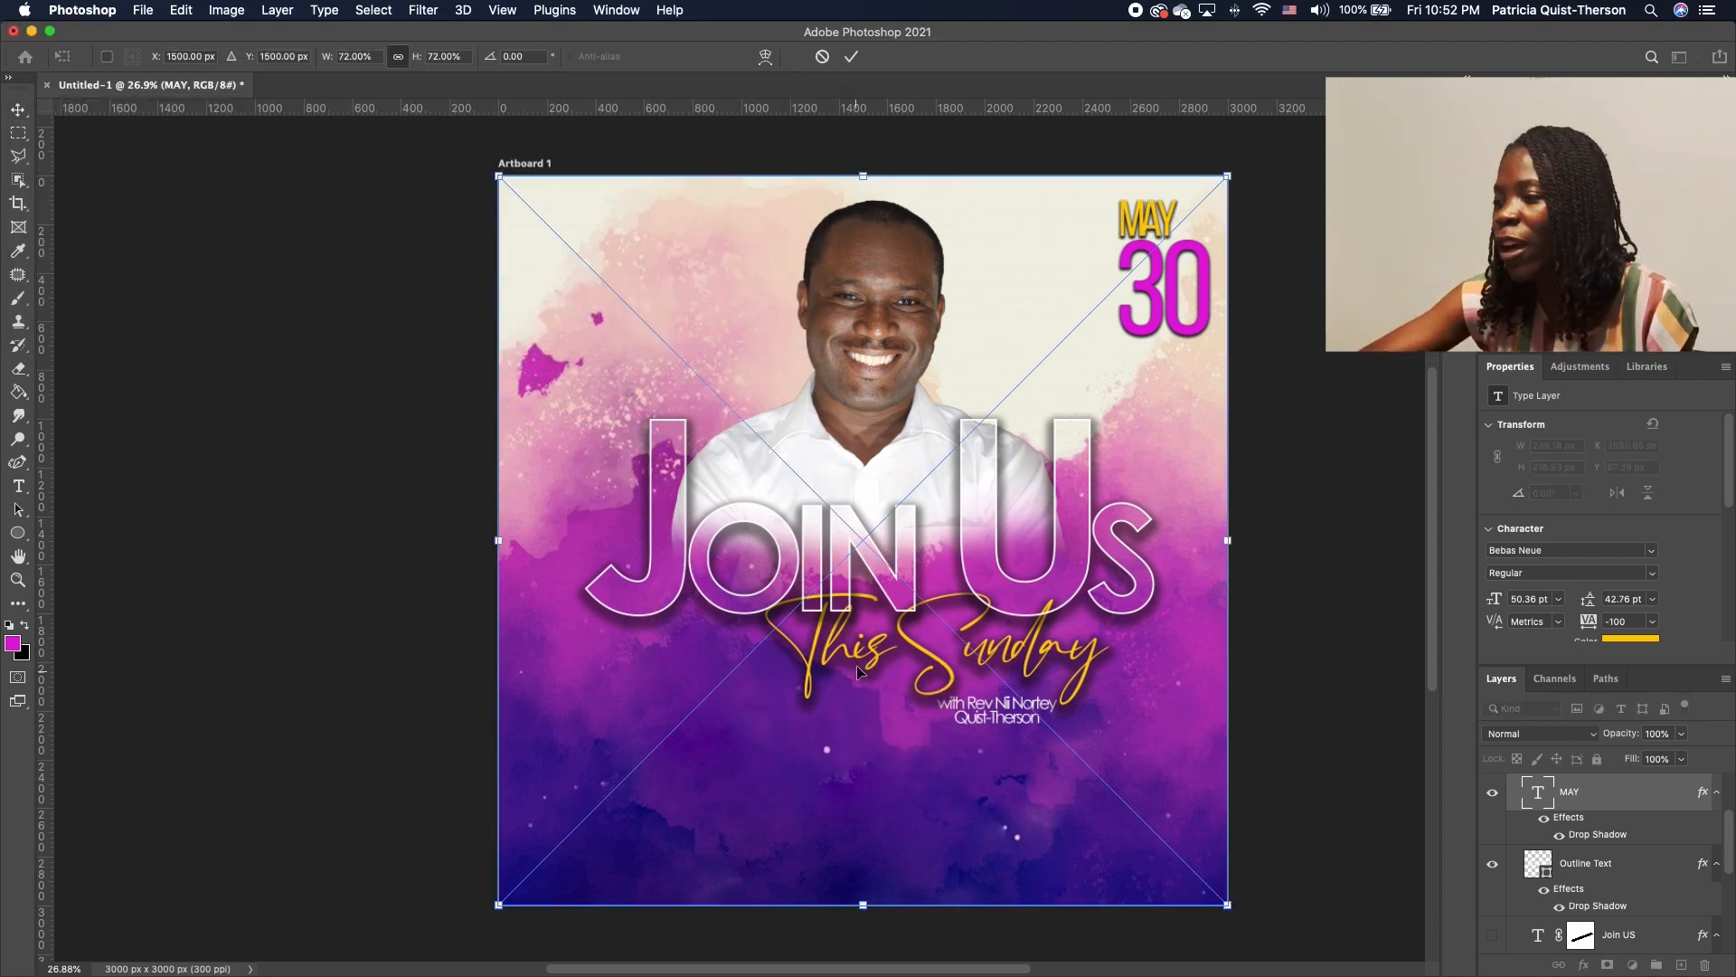
Commit the three placed images and shrink the Zoom icon and QFC logo
key(Return)
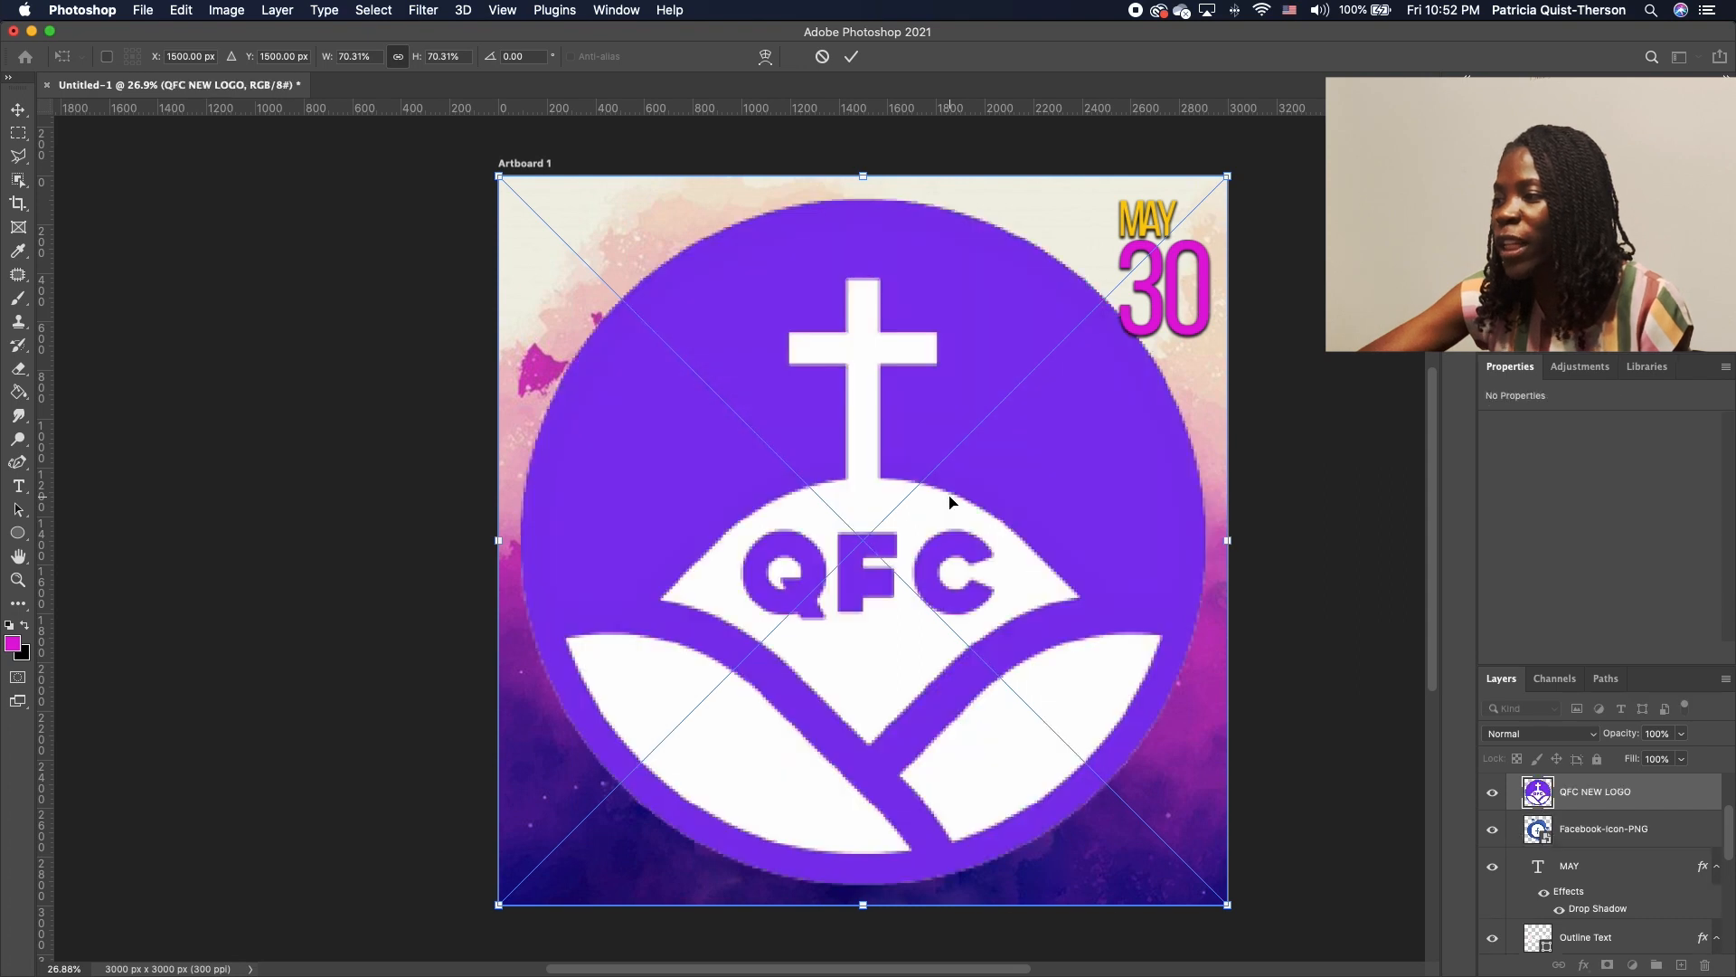
key(Return)
key(Return)
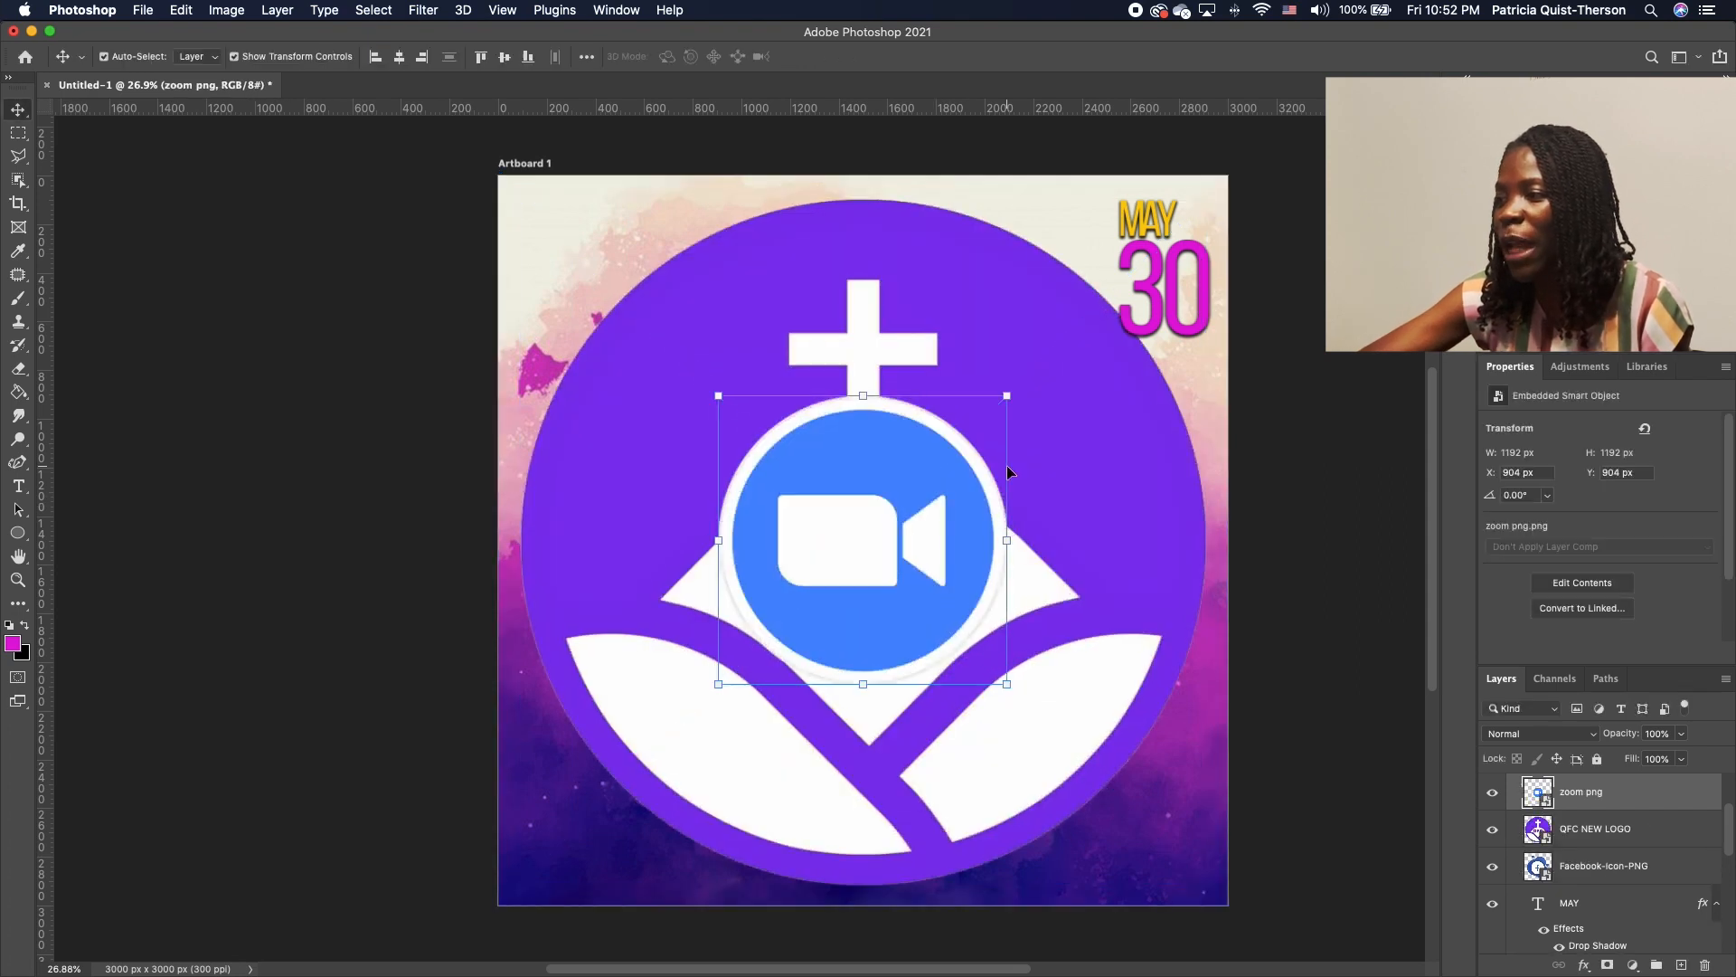
drag(1007, 395, 1154, 839)
key(Return)
click(959, 448)
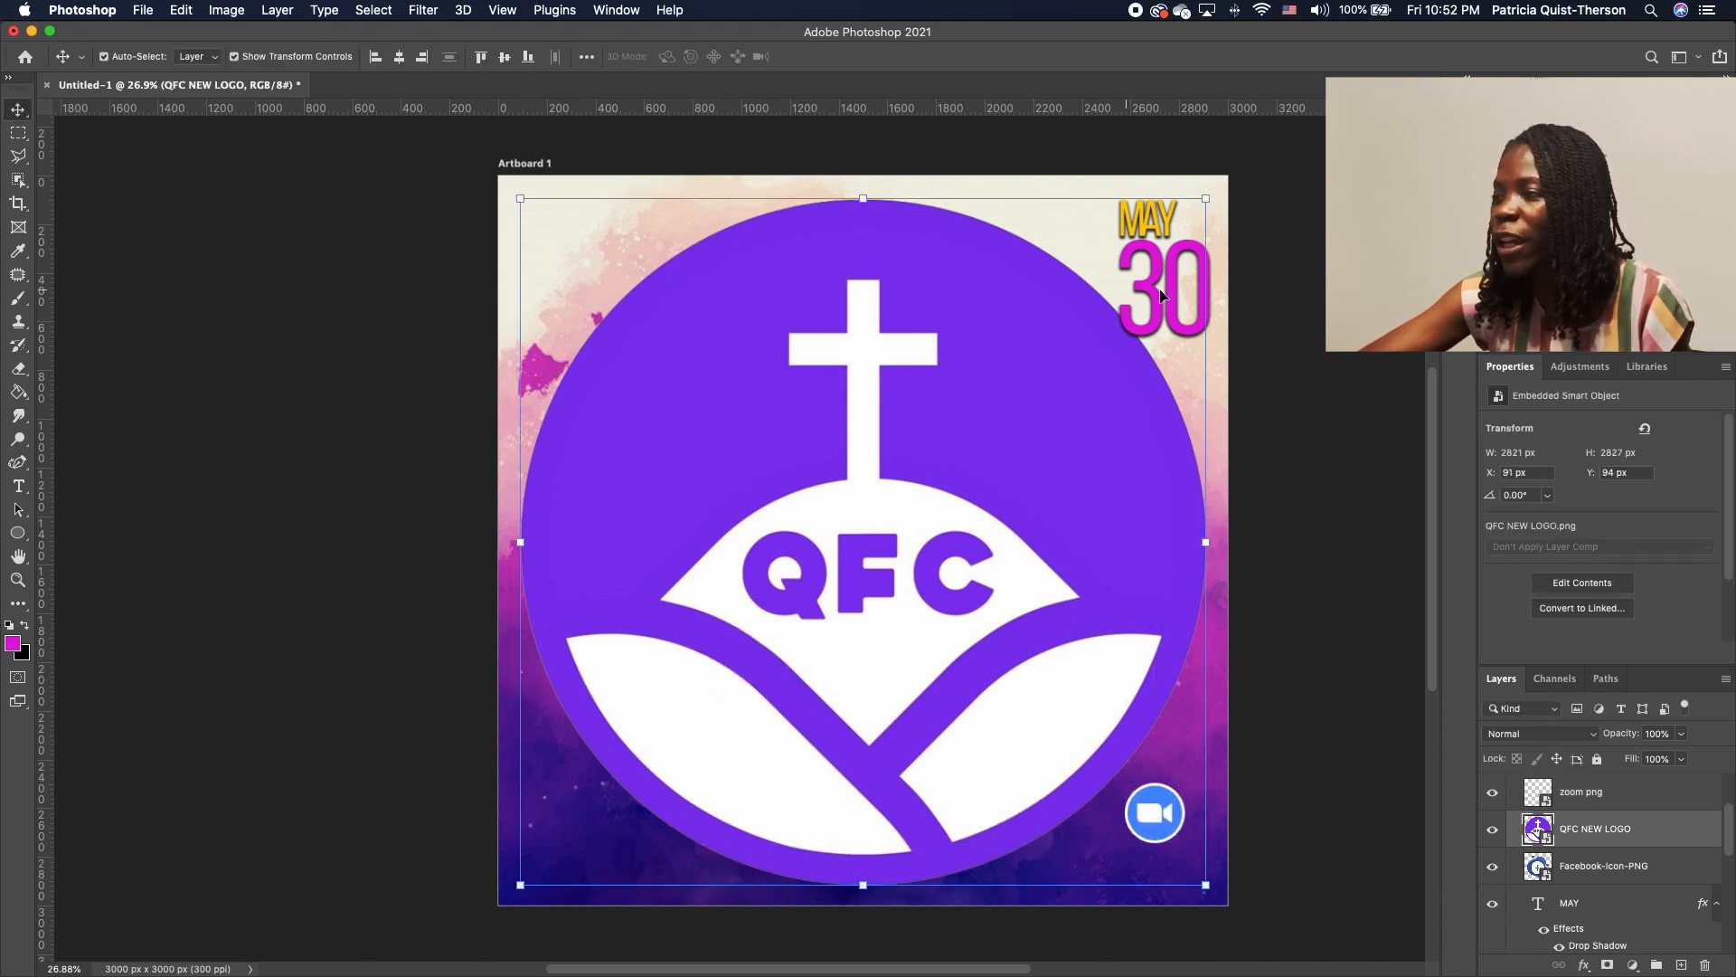
drag(1215, 200, 655, 787)
key(Return)
Shrink the Facebook icon to a small size and place it below JOIN
click(931, 534)
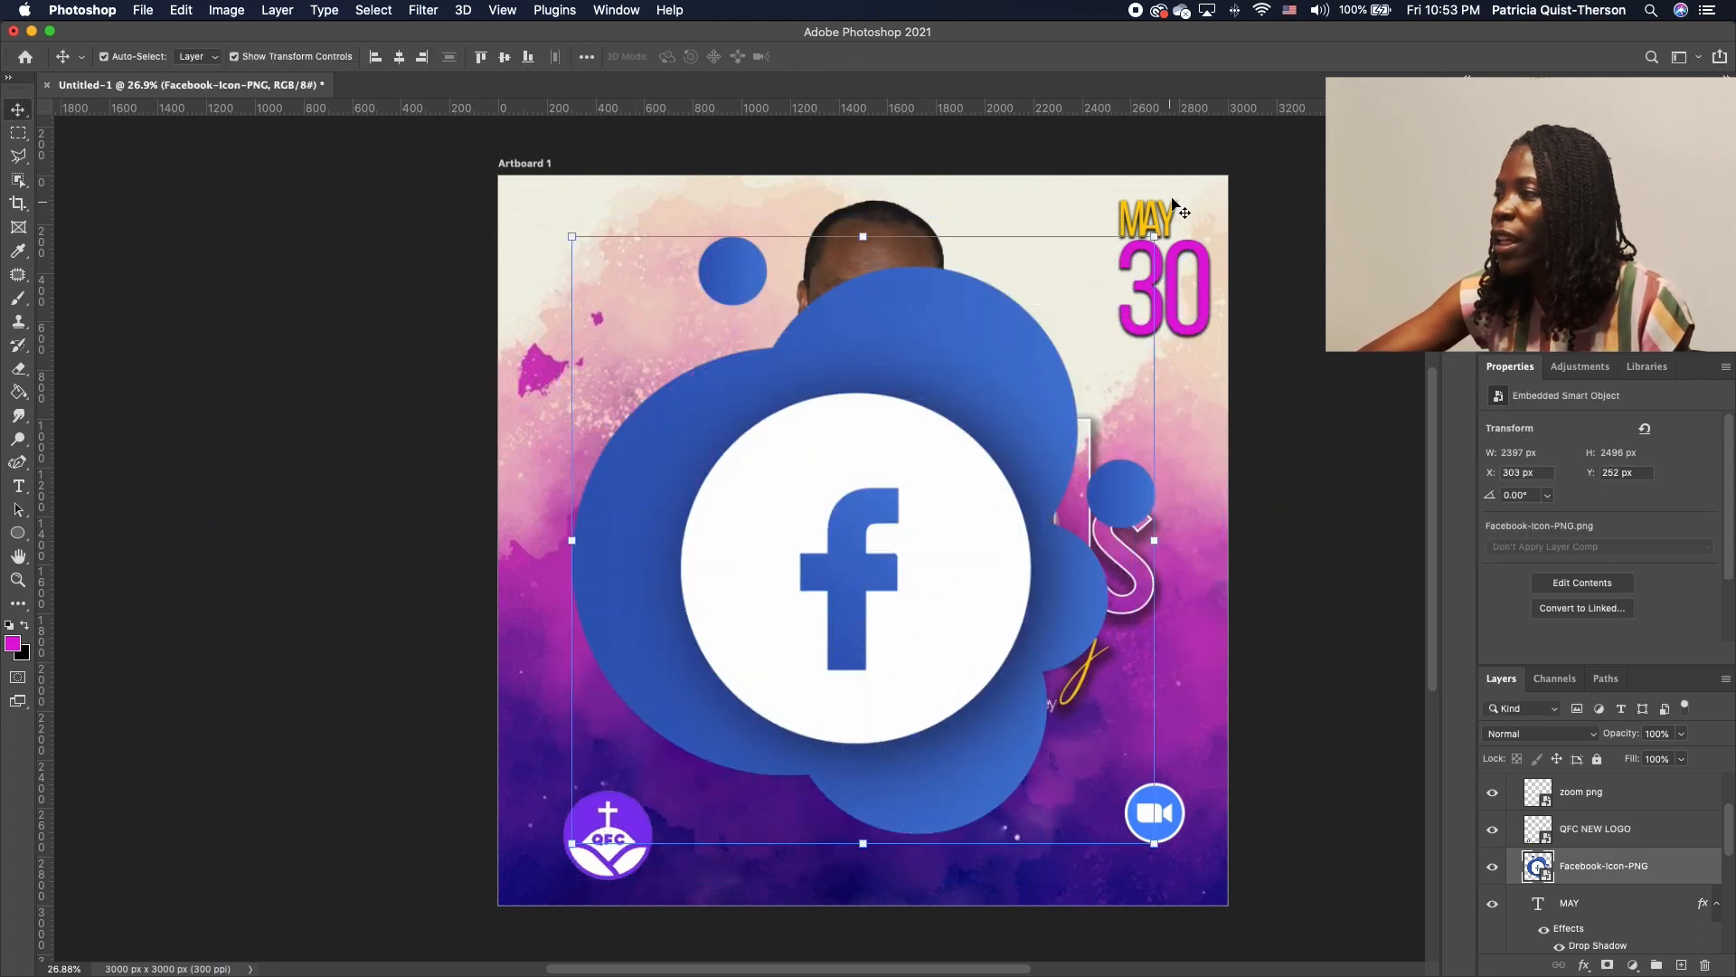
drag(1157, 229, 678, 684)
drag(594, 734, 899, 567)
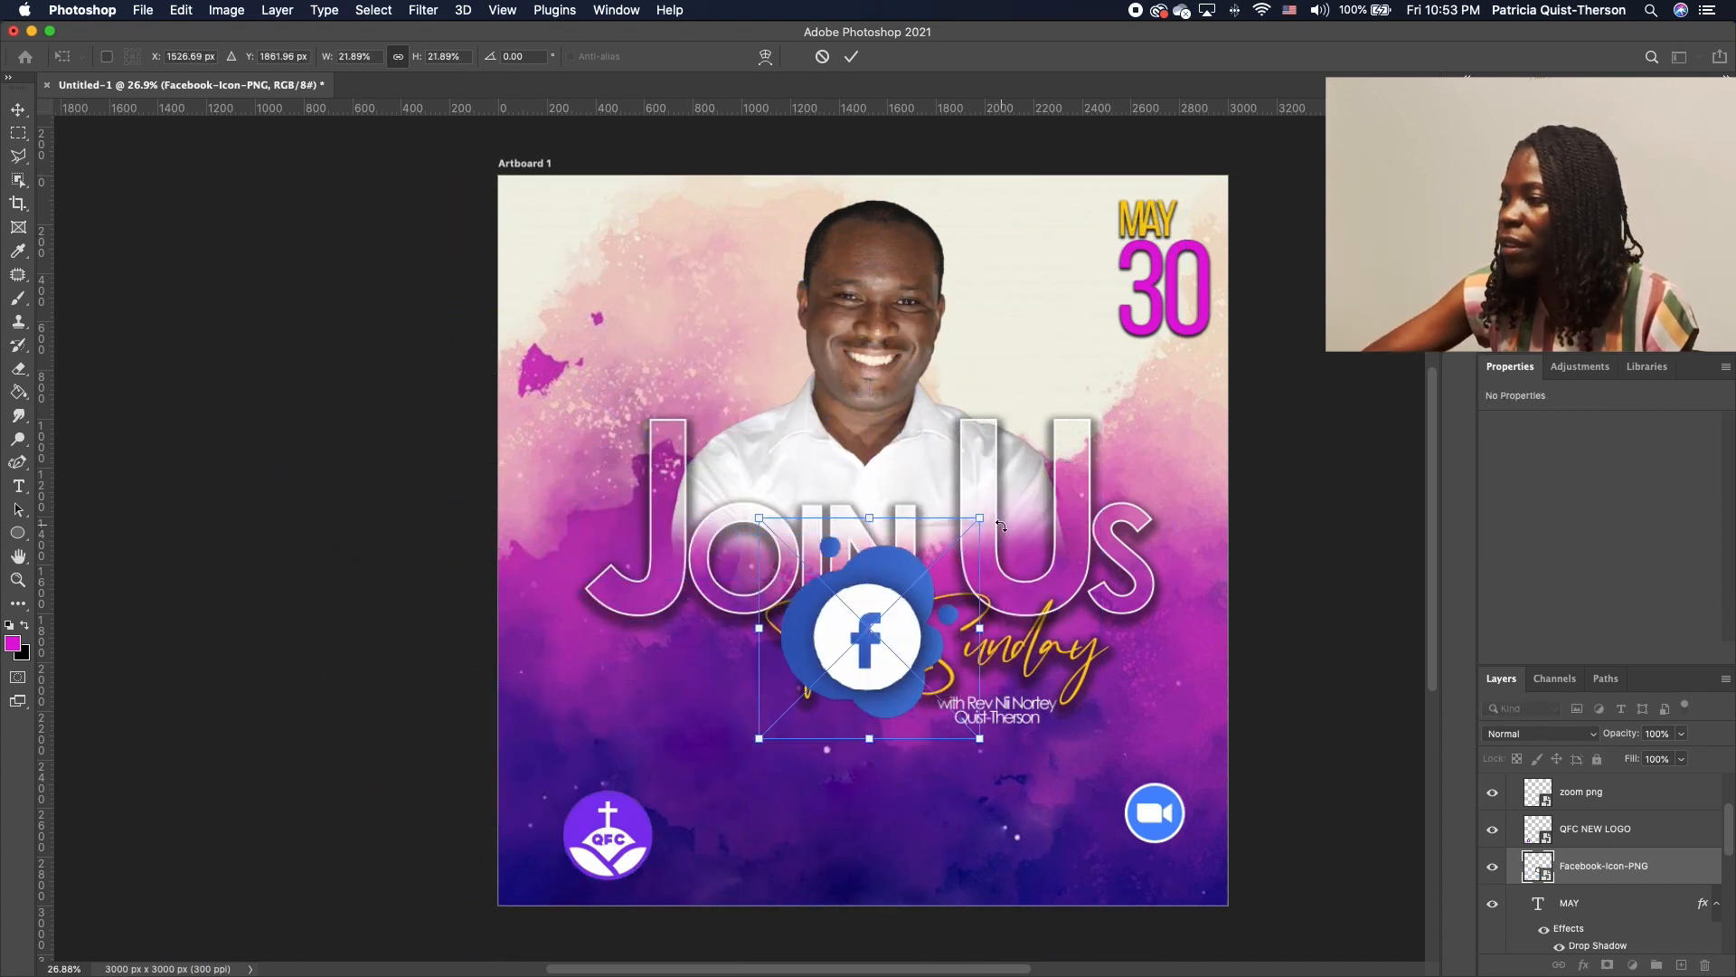
drag(1002, 525, 834, 671)
drag(790, 730, 820, 802)
key(Return)
Move the Zoom icon along the bottom and the QFC logo to the upper left above JOIN
click(1162, 825)
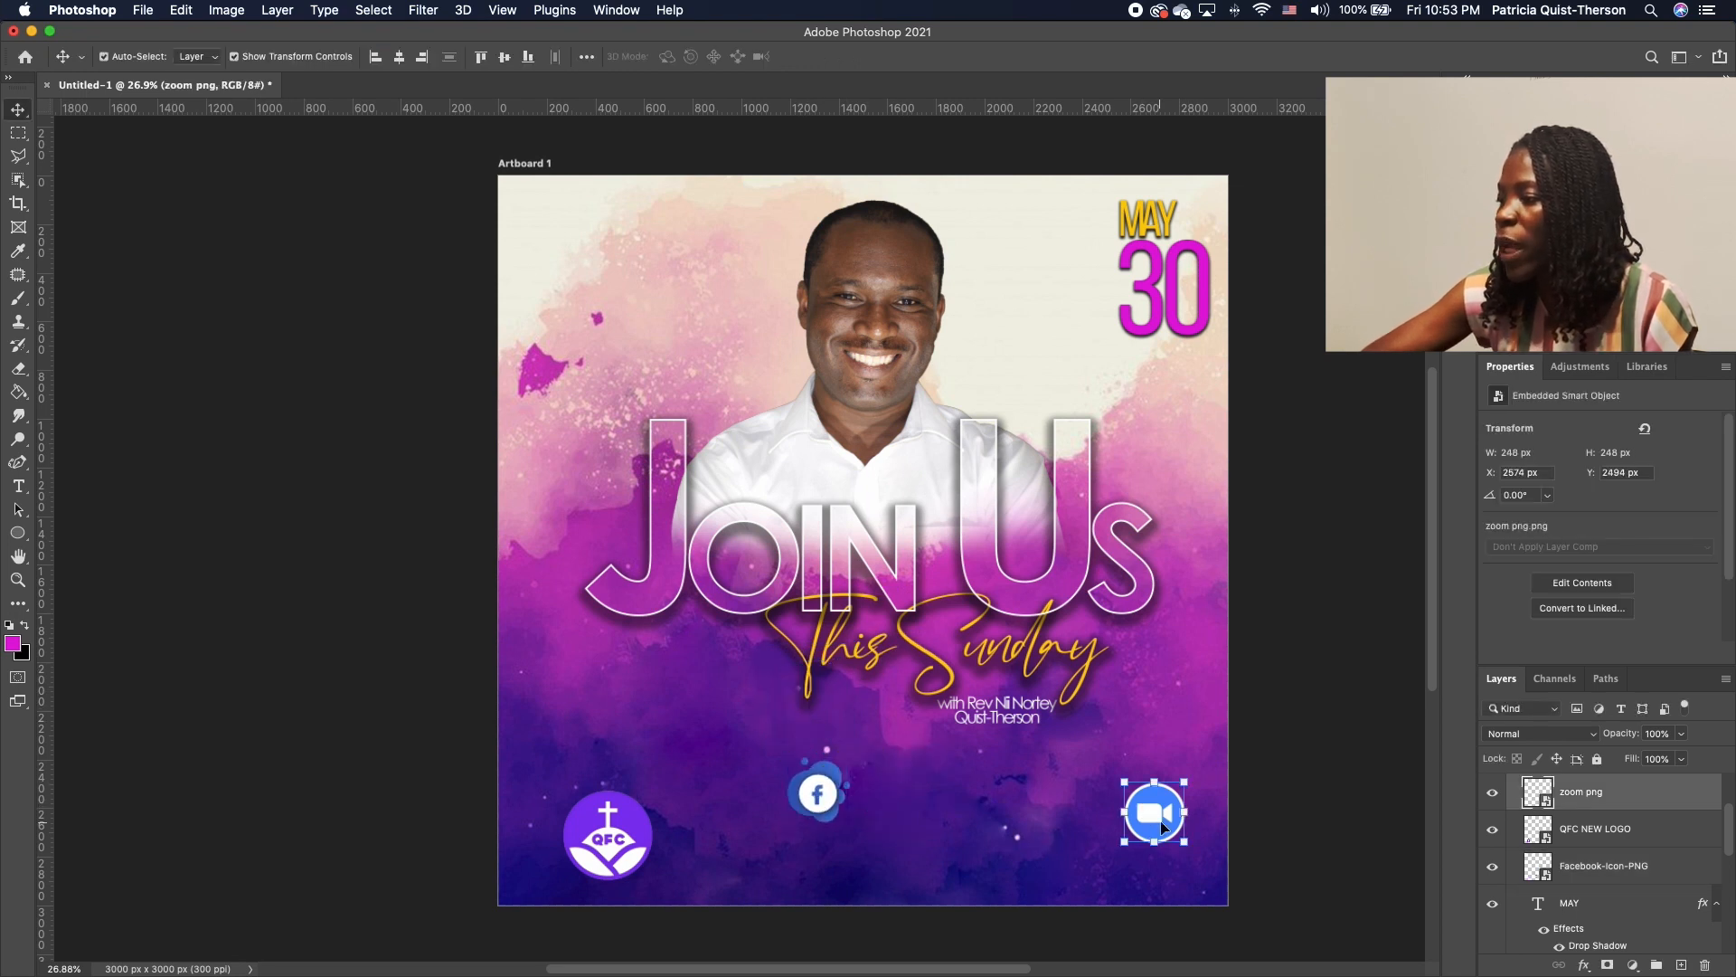
drag(1162, 825, 821, 859)
key(Return)
click(631, 840)
drag(630, 839, 670, 376)
click(785, 453)
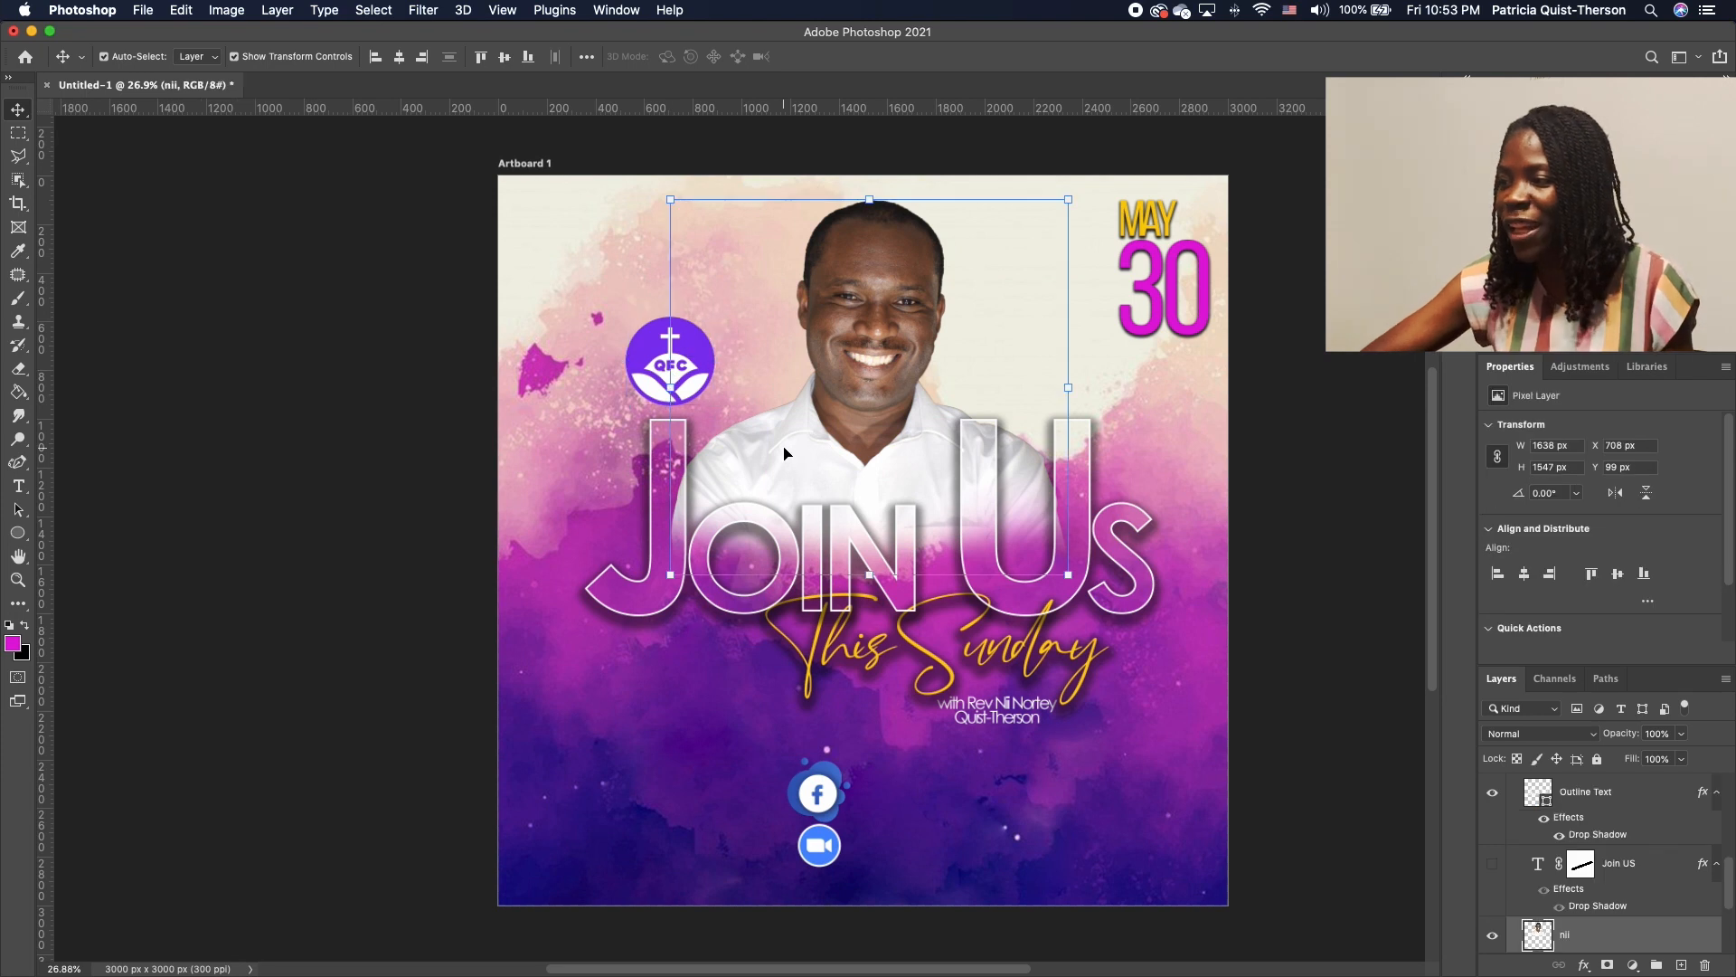
click(646, 741)
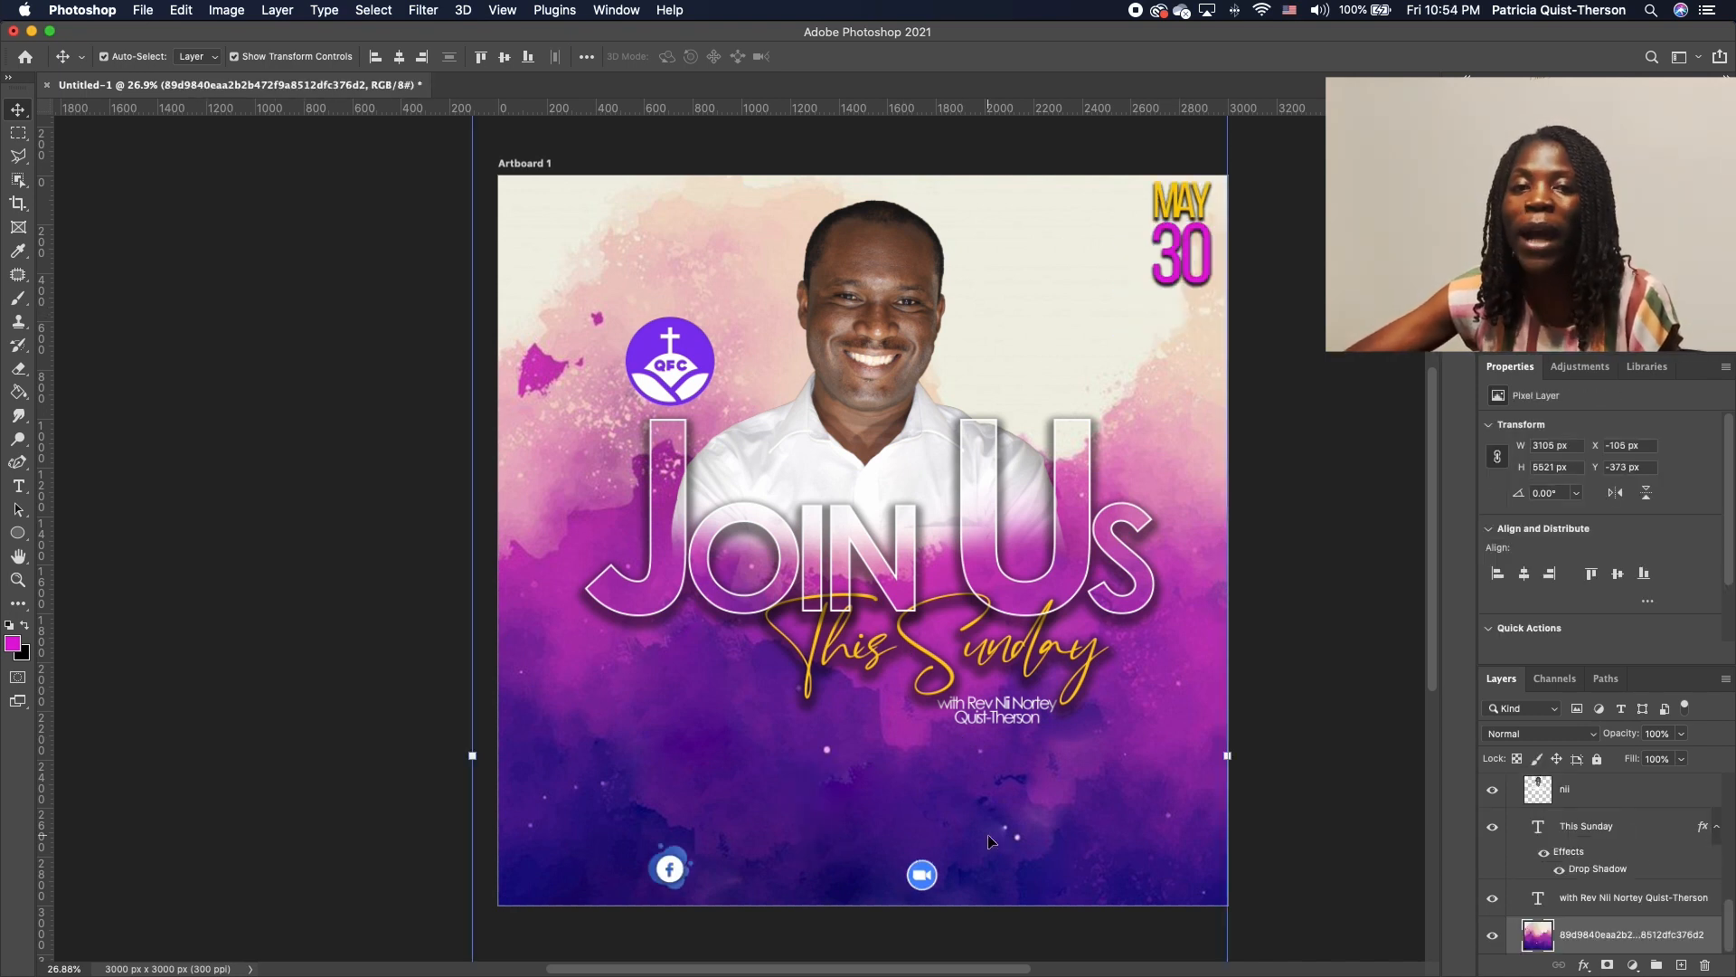
Duplicate the speaker credit down beside the Facebook icon and clear it for the Facebook address
click(1016, 710)
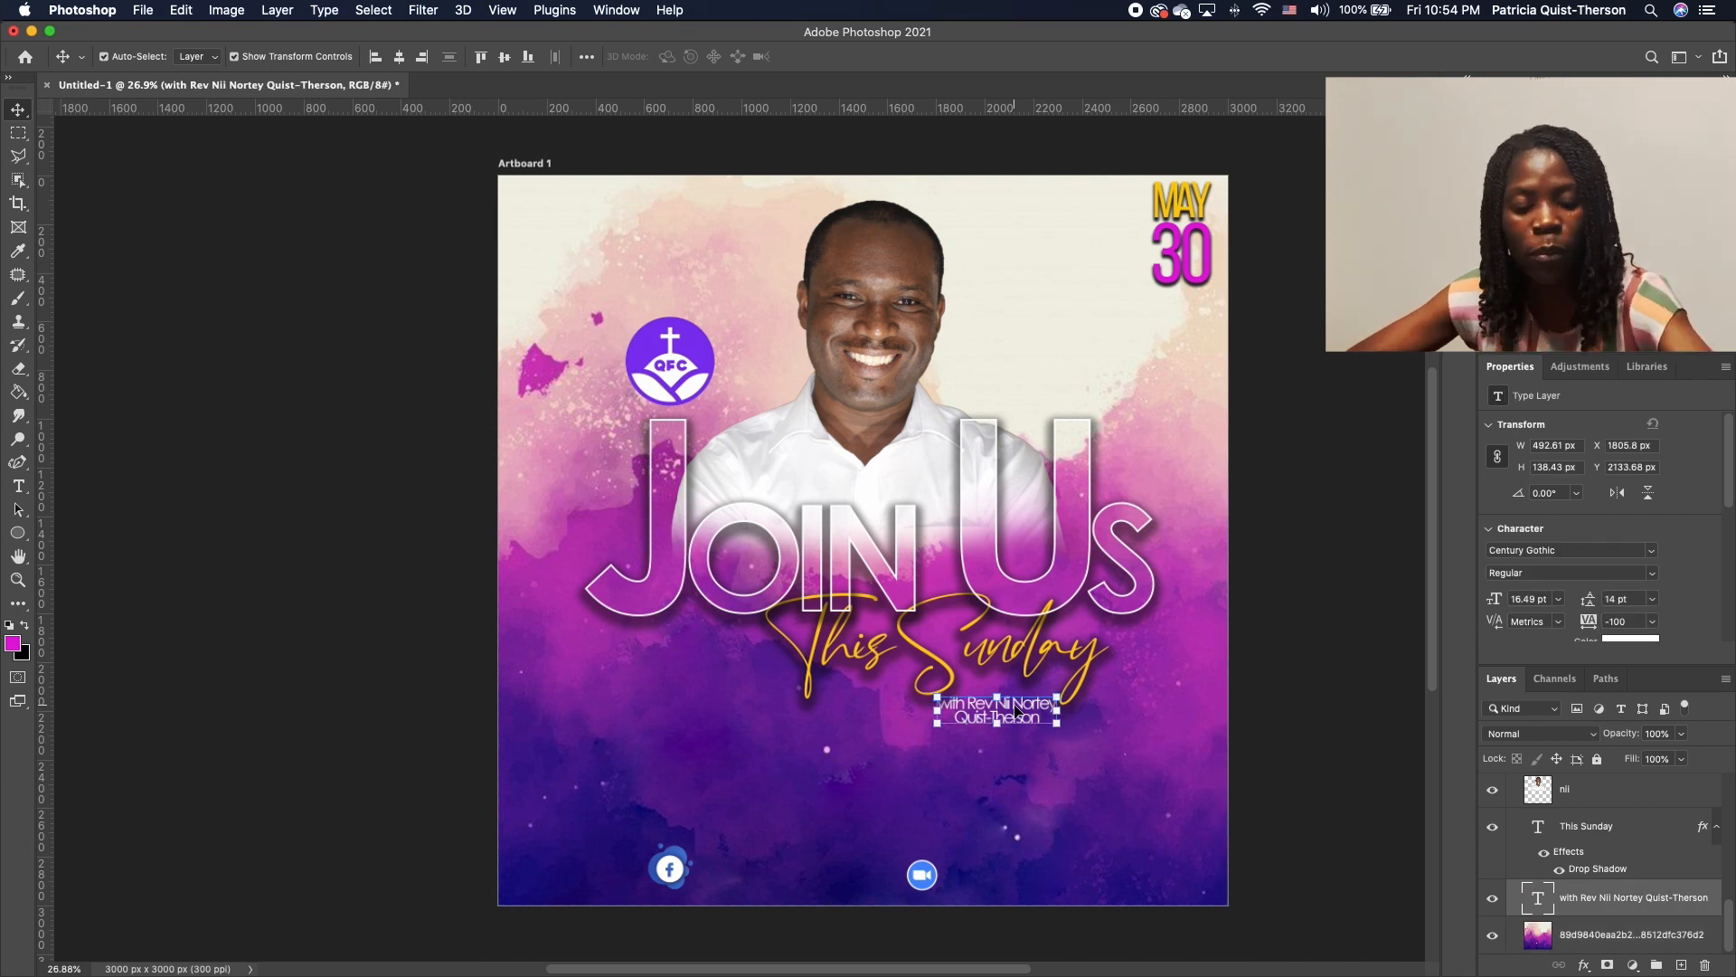
key(super+j)
drag(996, 719, 766, 822)
double_click(740, 811)
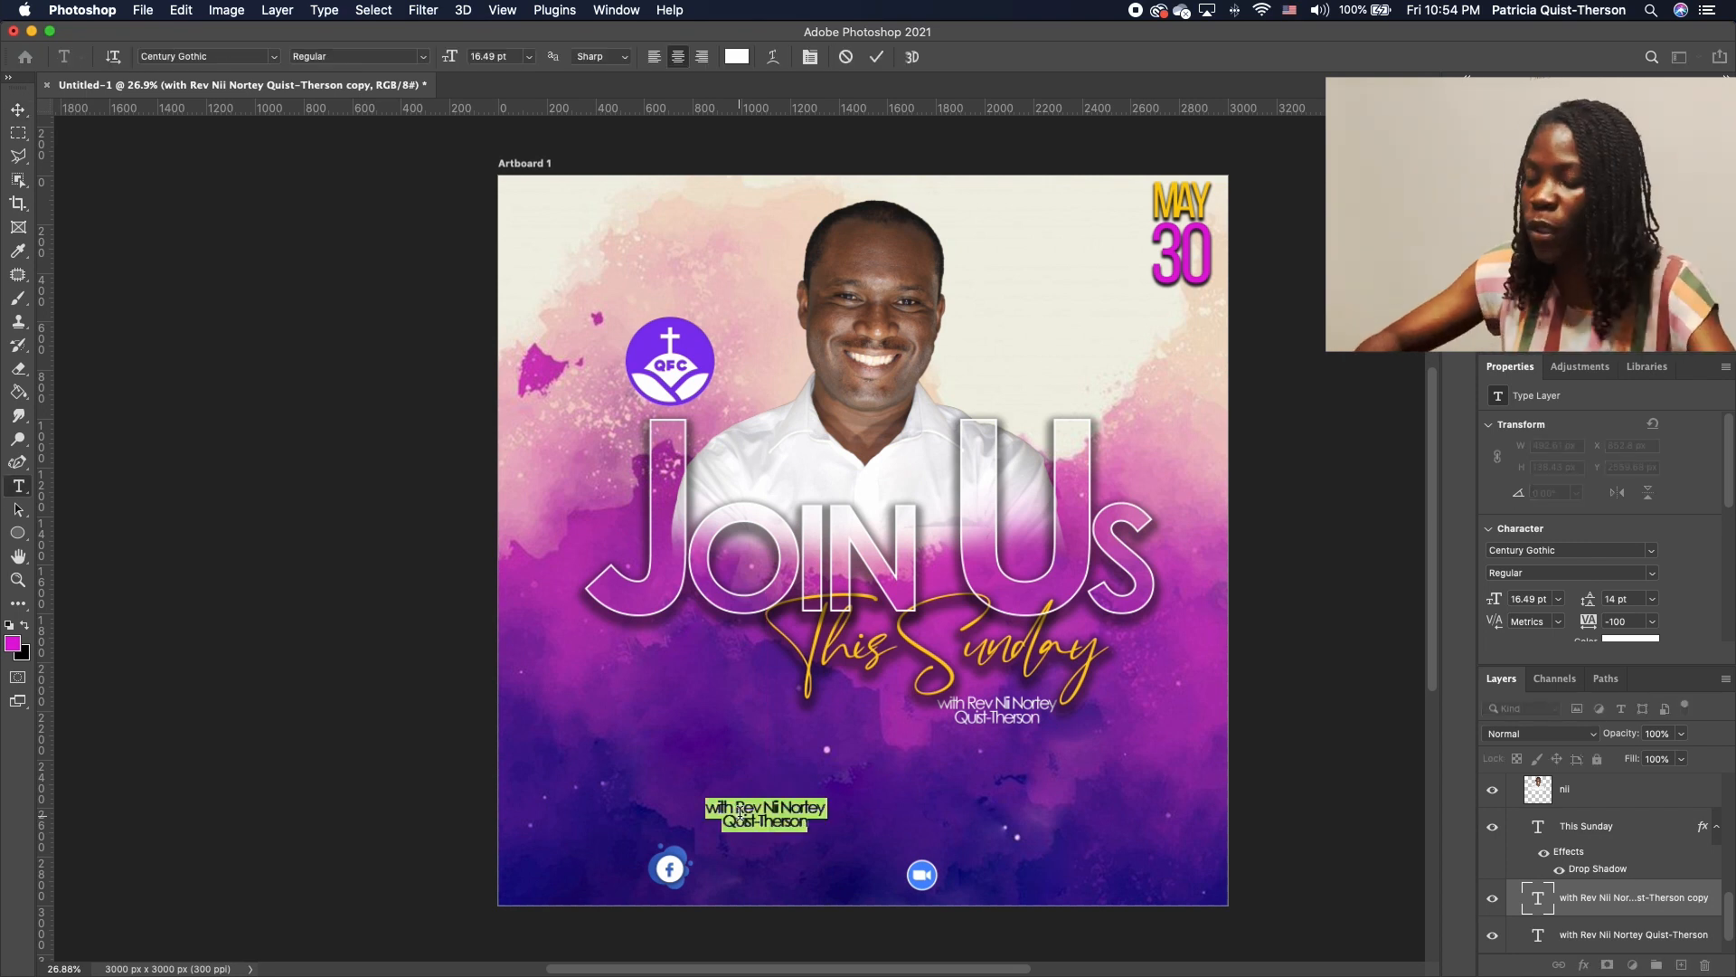
key(BackSpace)
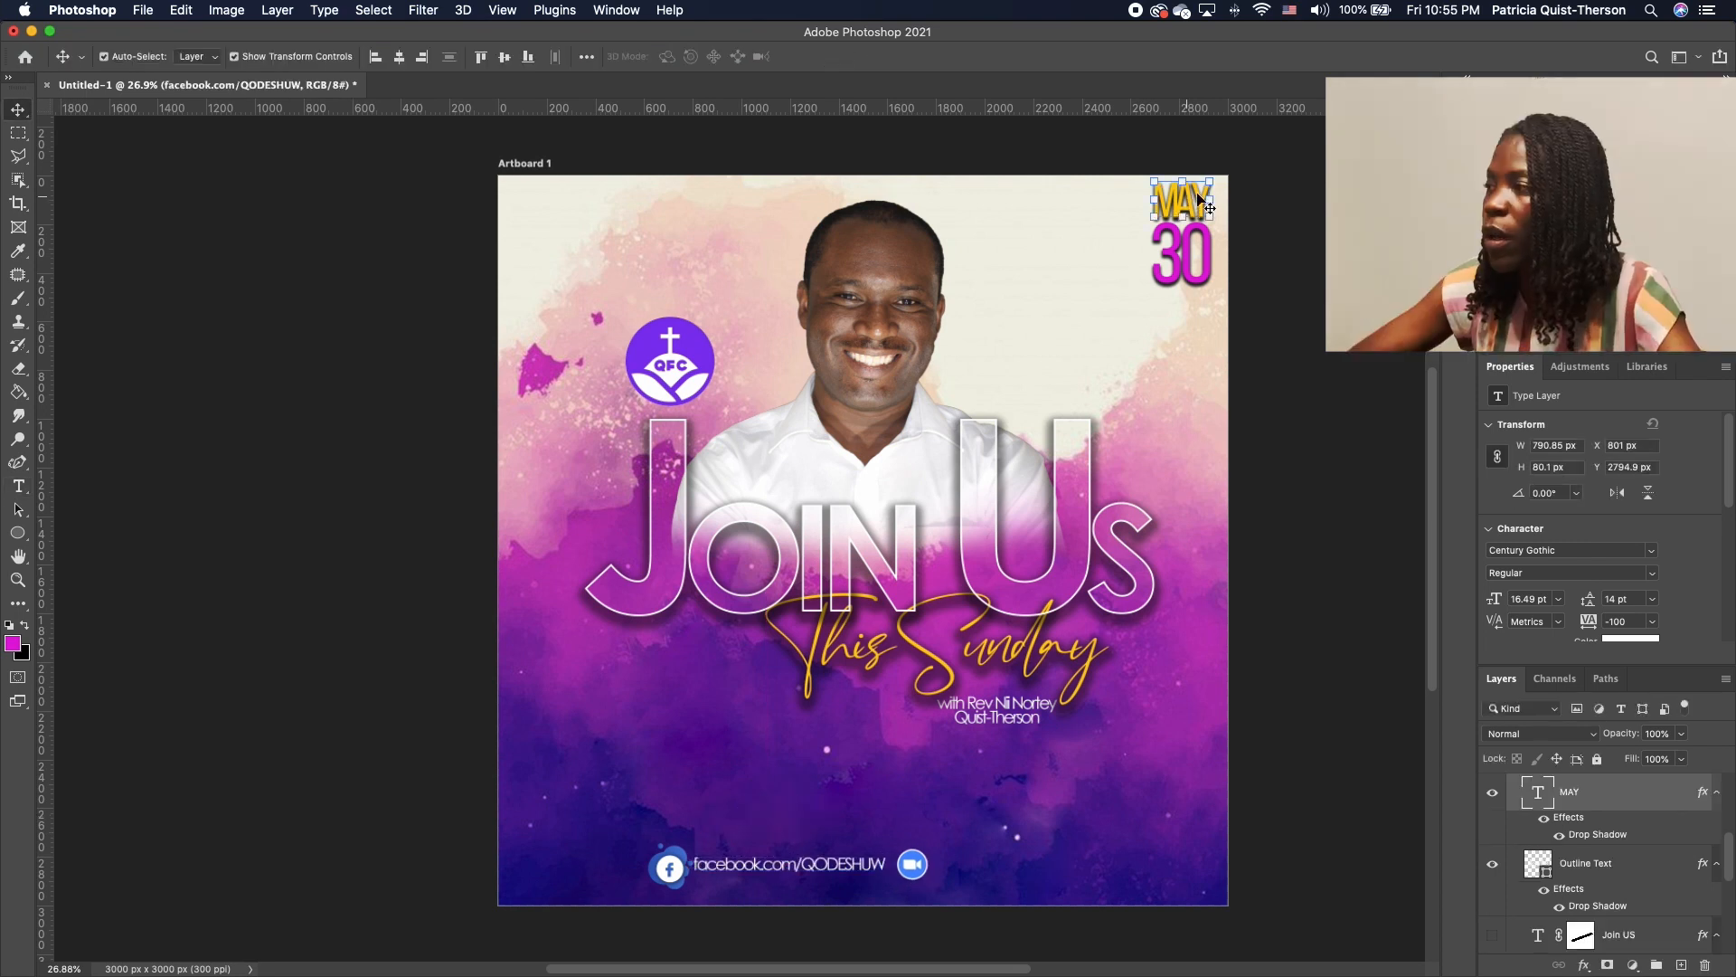
Duplicate MAY beside the Zoom icon and retype it in white as 'MEETING ID'
click(1193, 201)
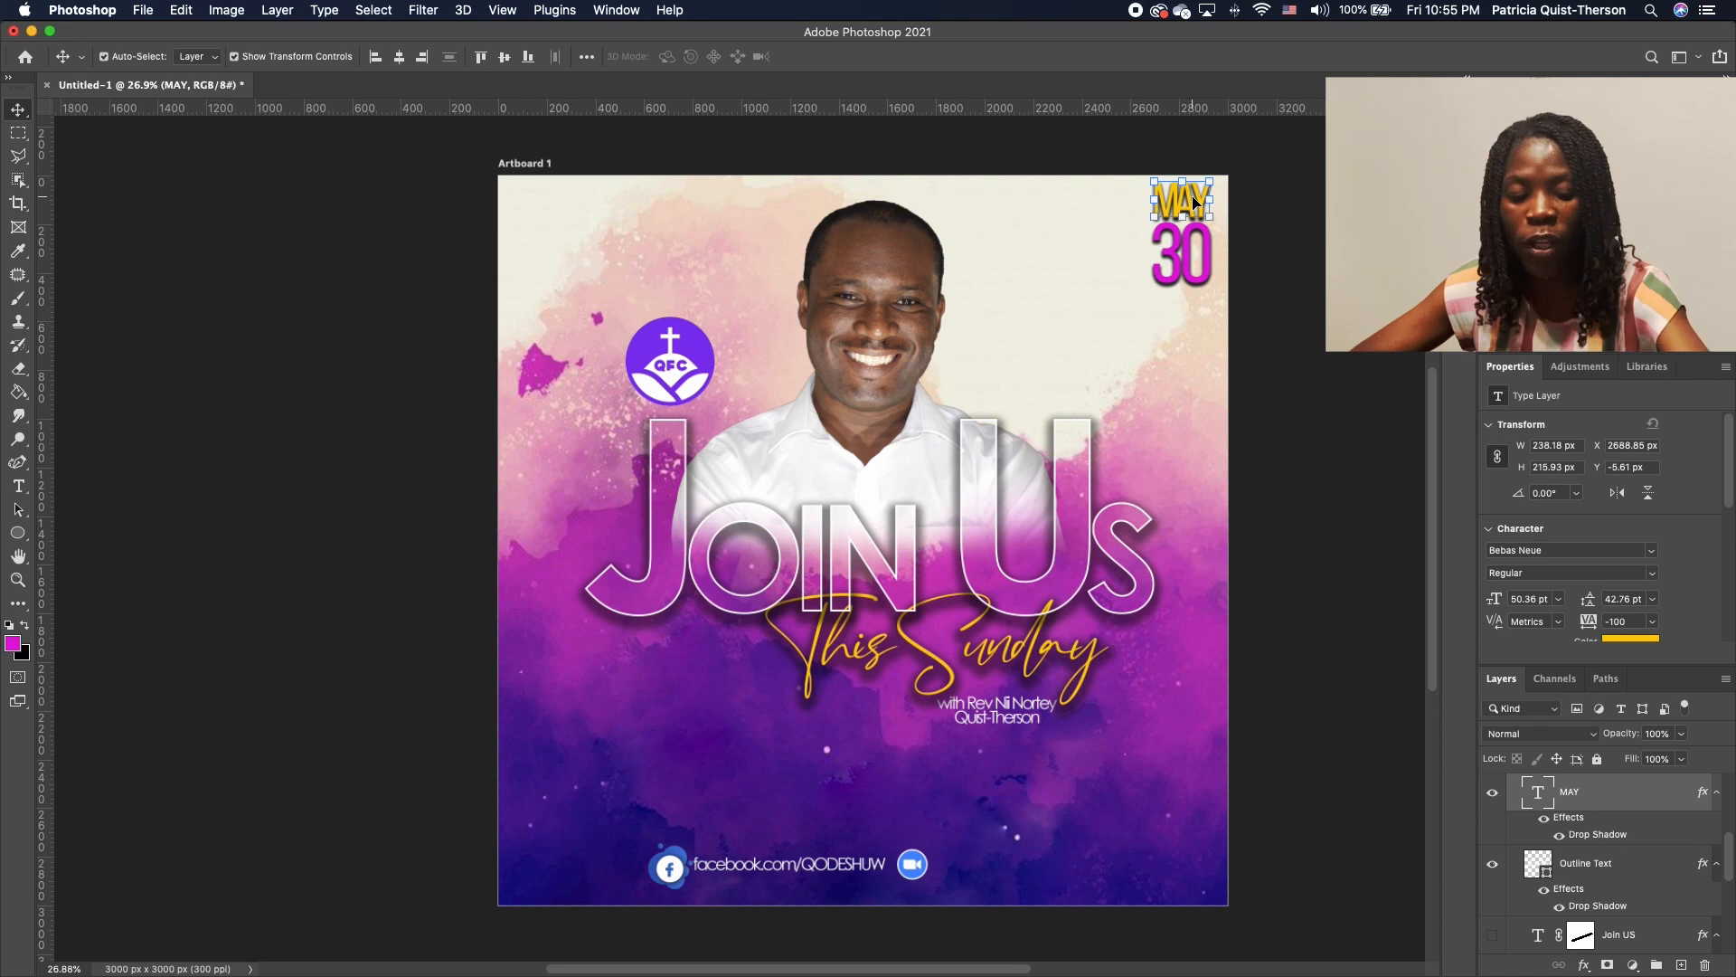
key(ctrl+j)
drag(1194, 201, 966, 884)
double_click(969, 861)
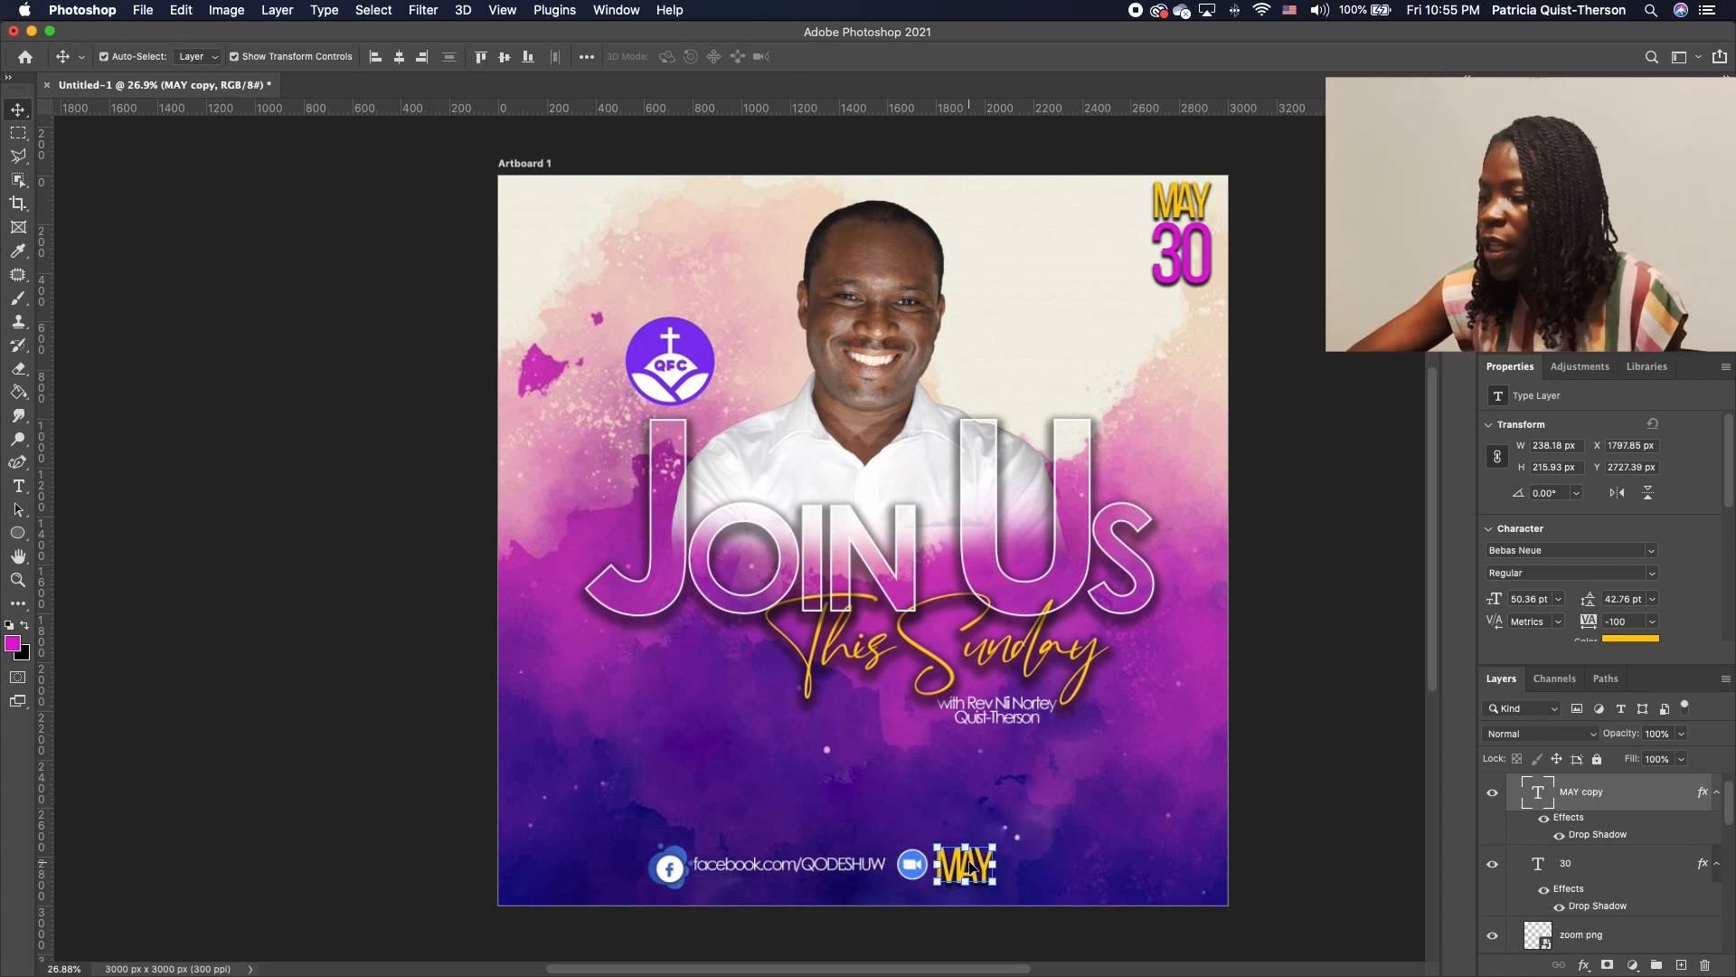
click(10, 625)
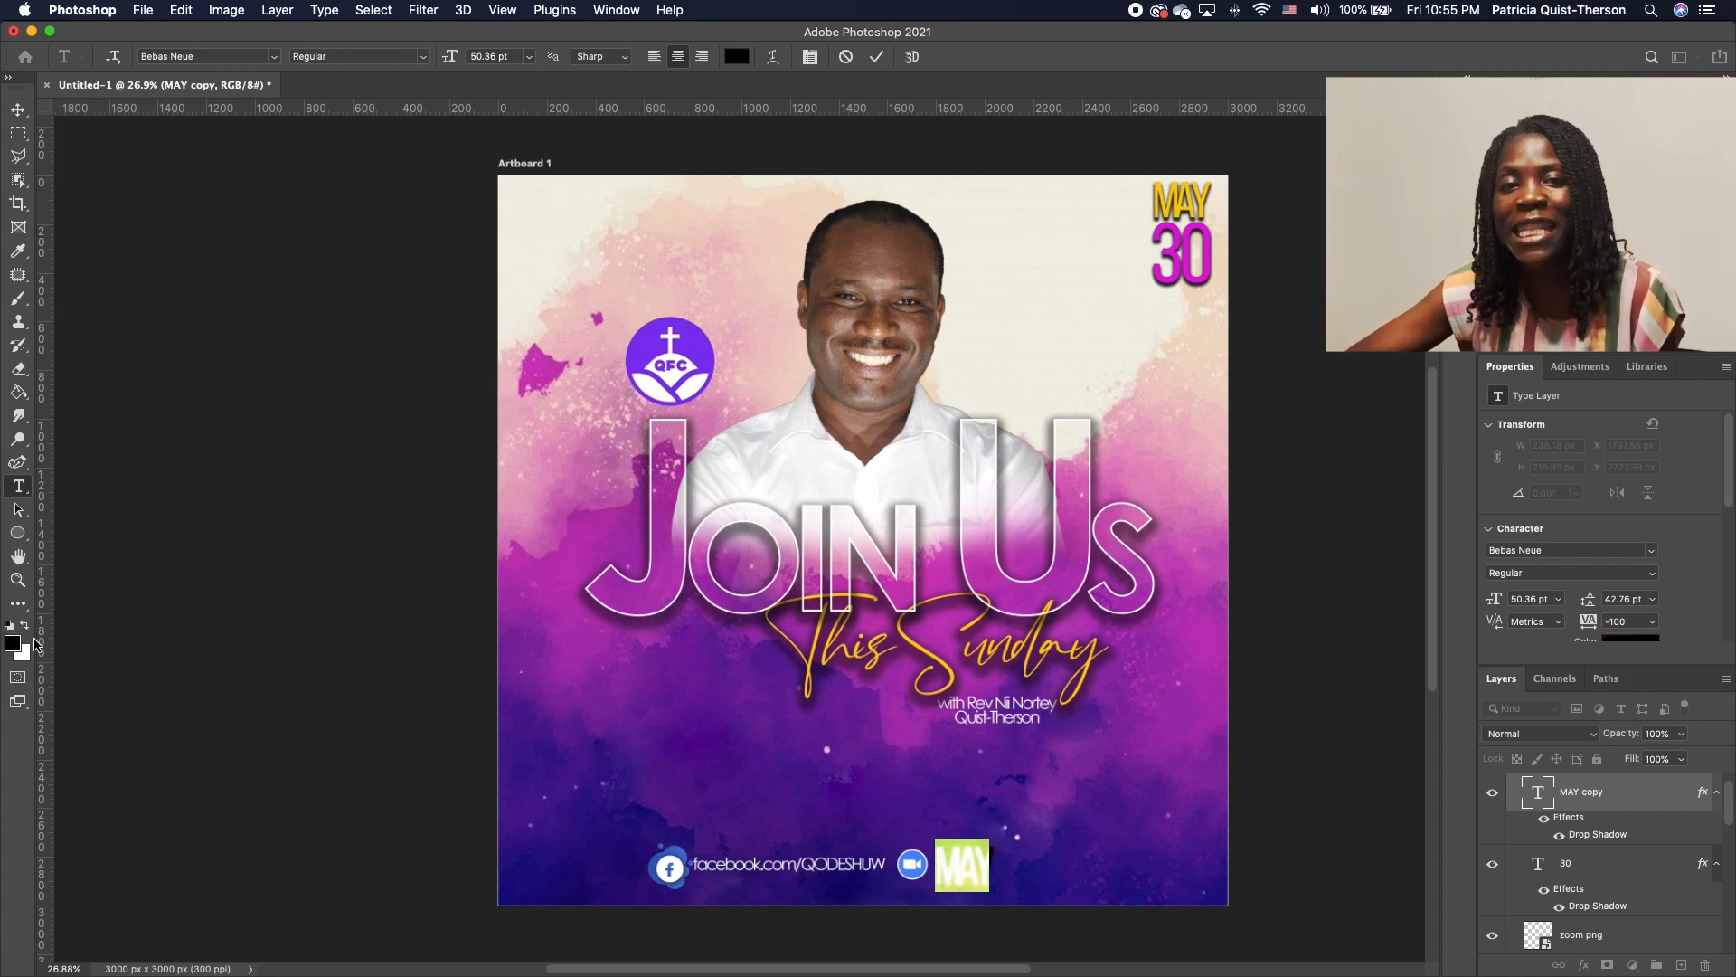
click(26, 626)
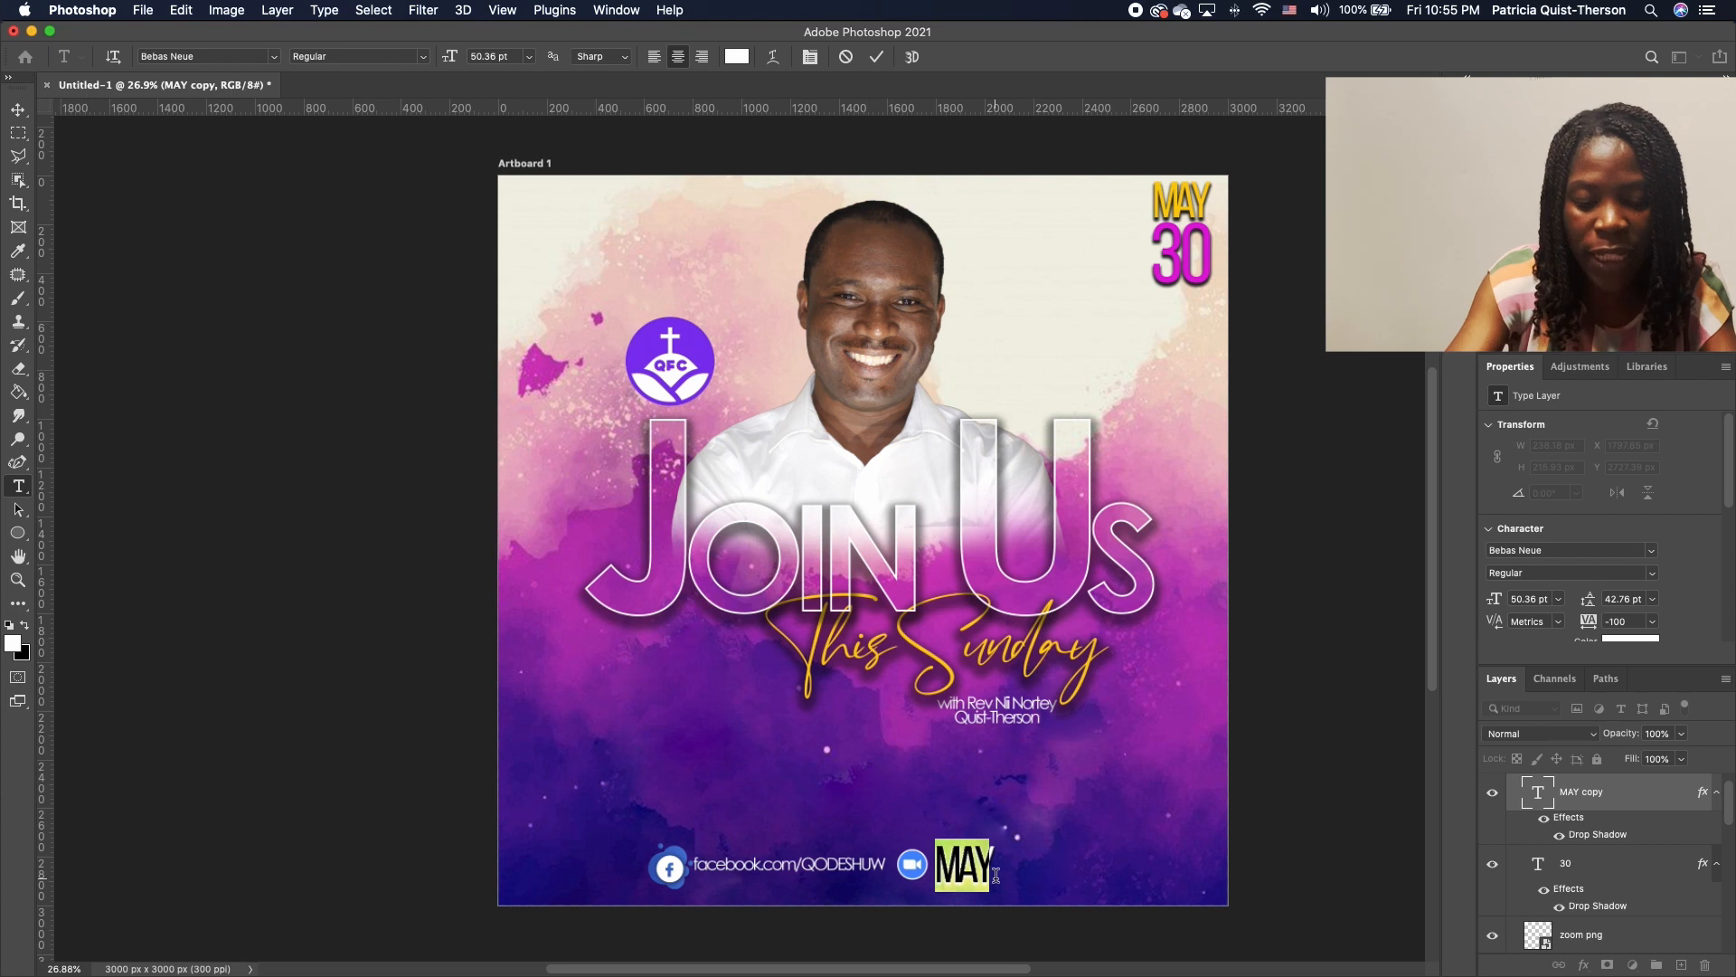
text(MEETING)
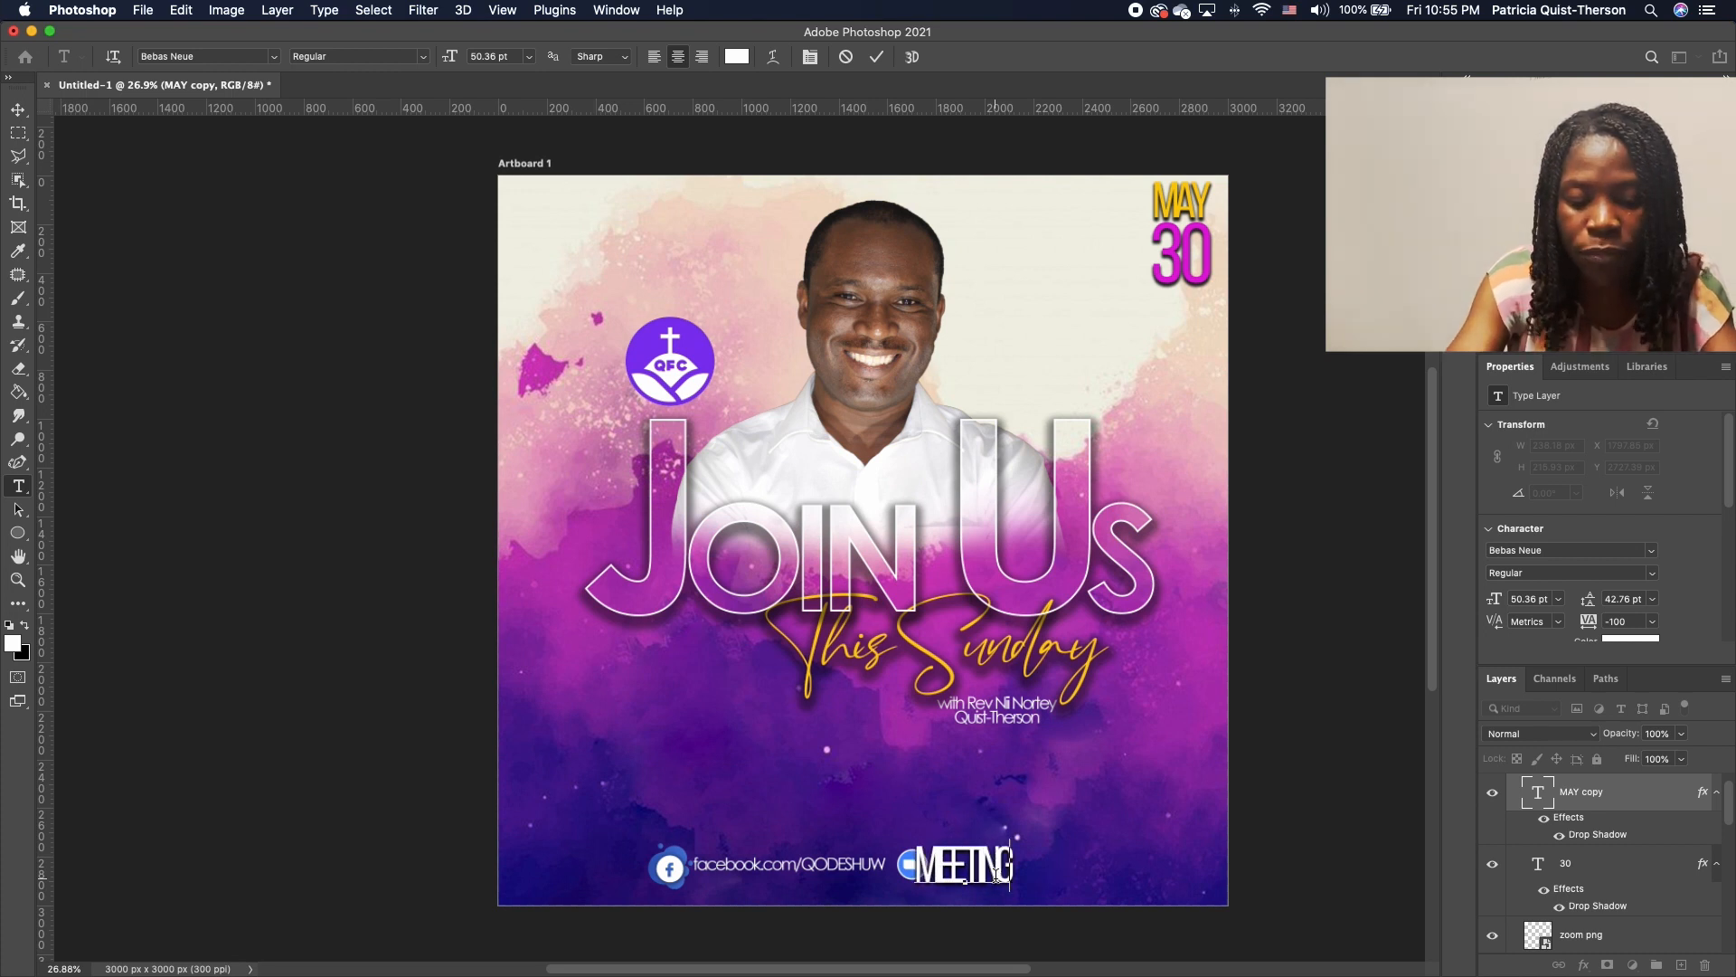
text( ID | 123456789)
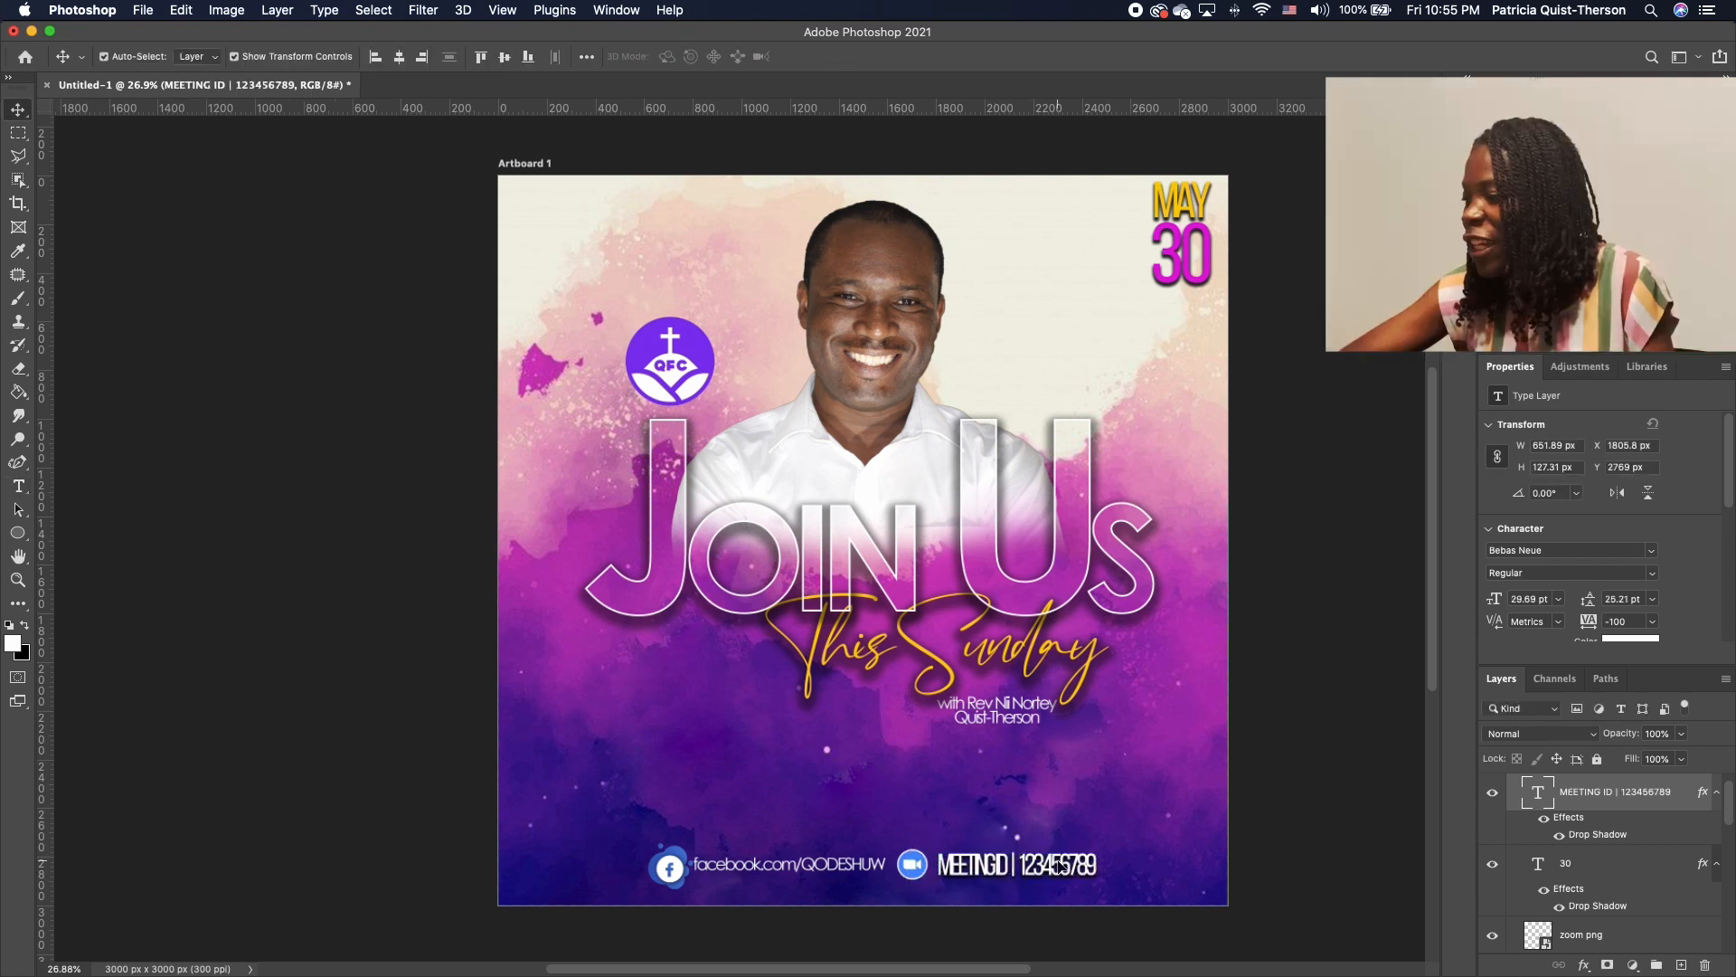
Widen the meeting ID line's tracking from -100 to -80 and select 'MEETING ID'
double_click(1060, 866)
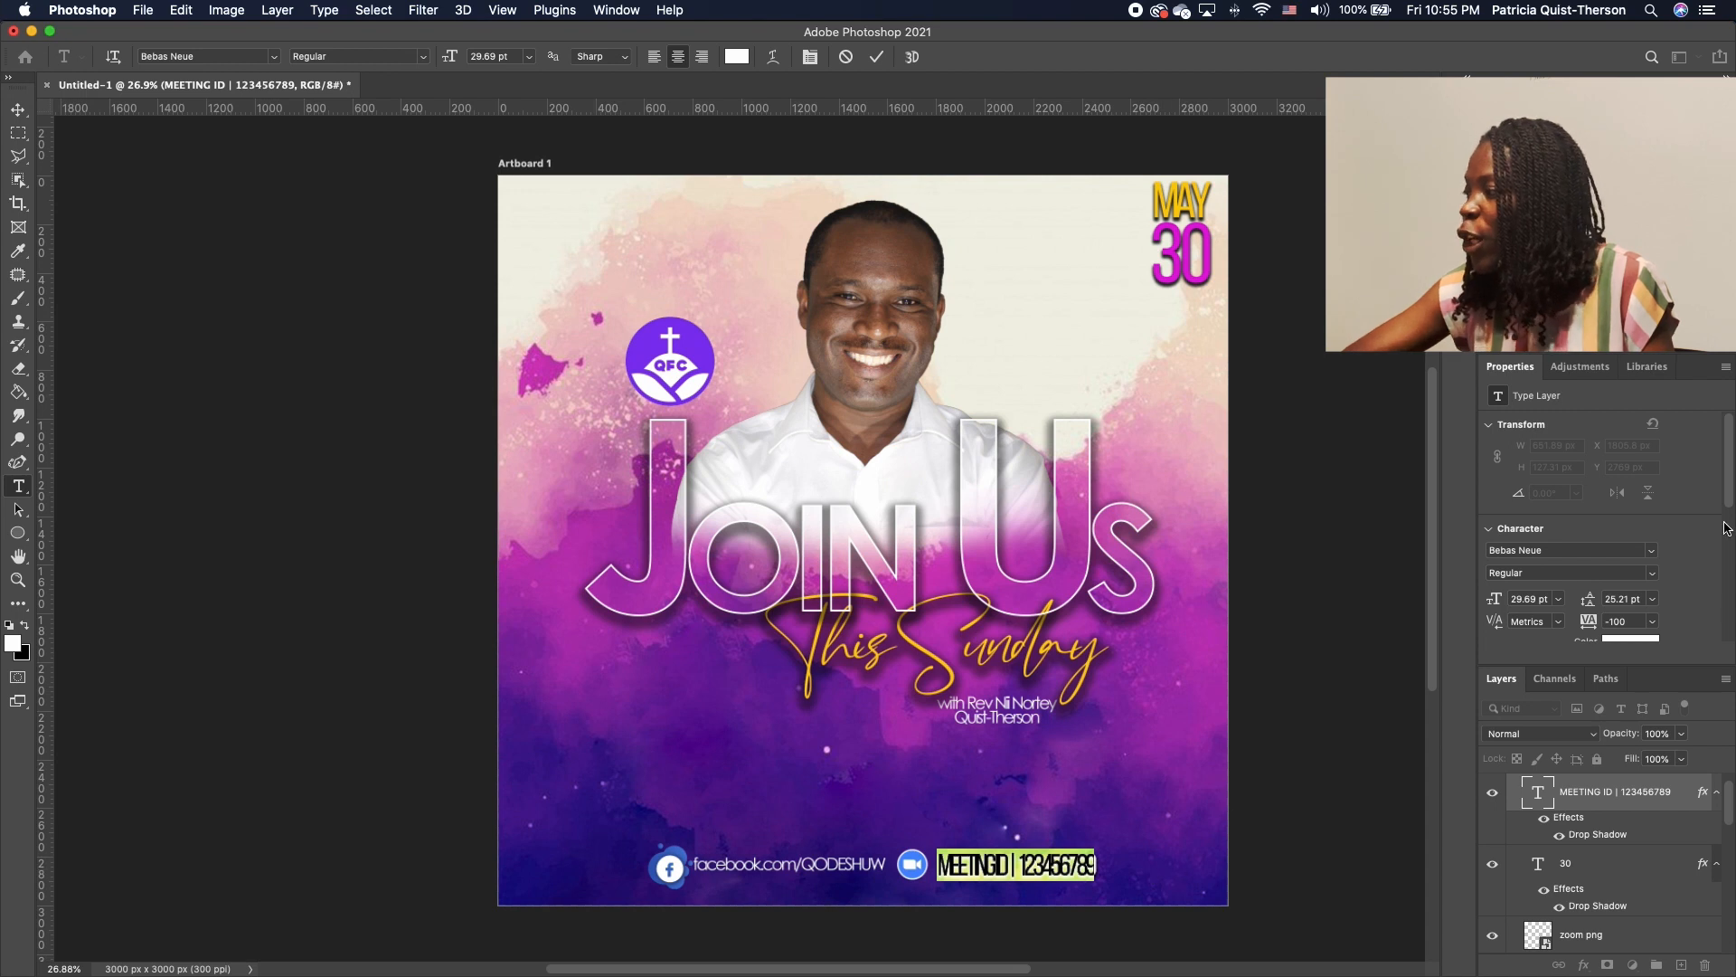
drag(1589, 633, 1592, 634)
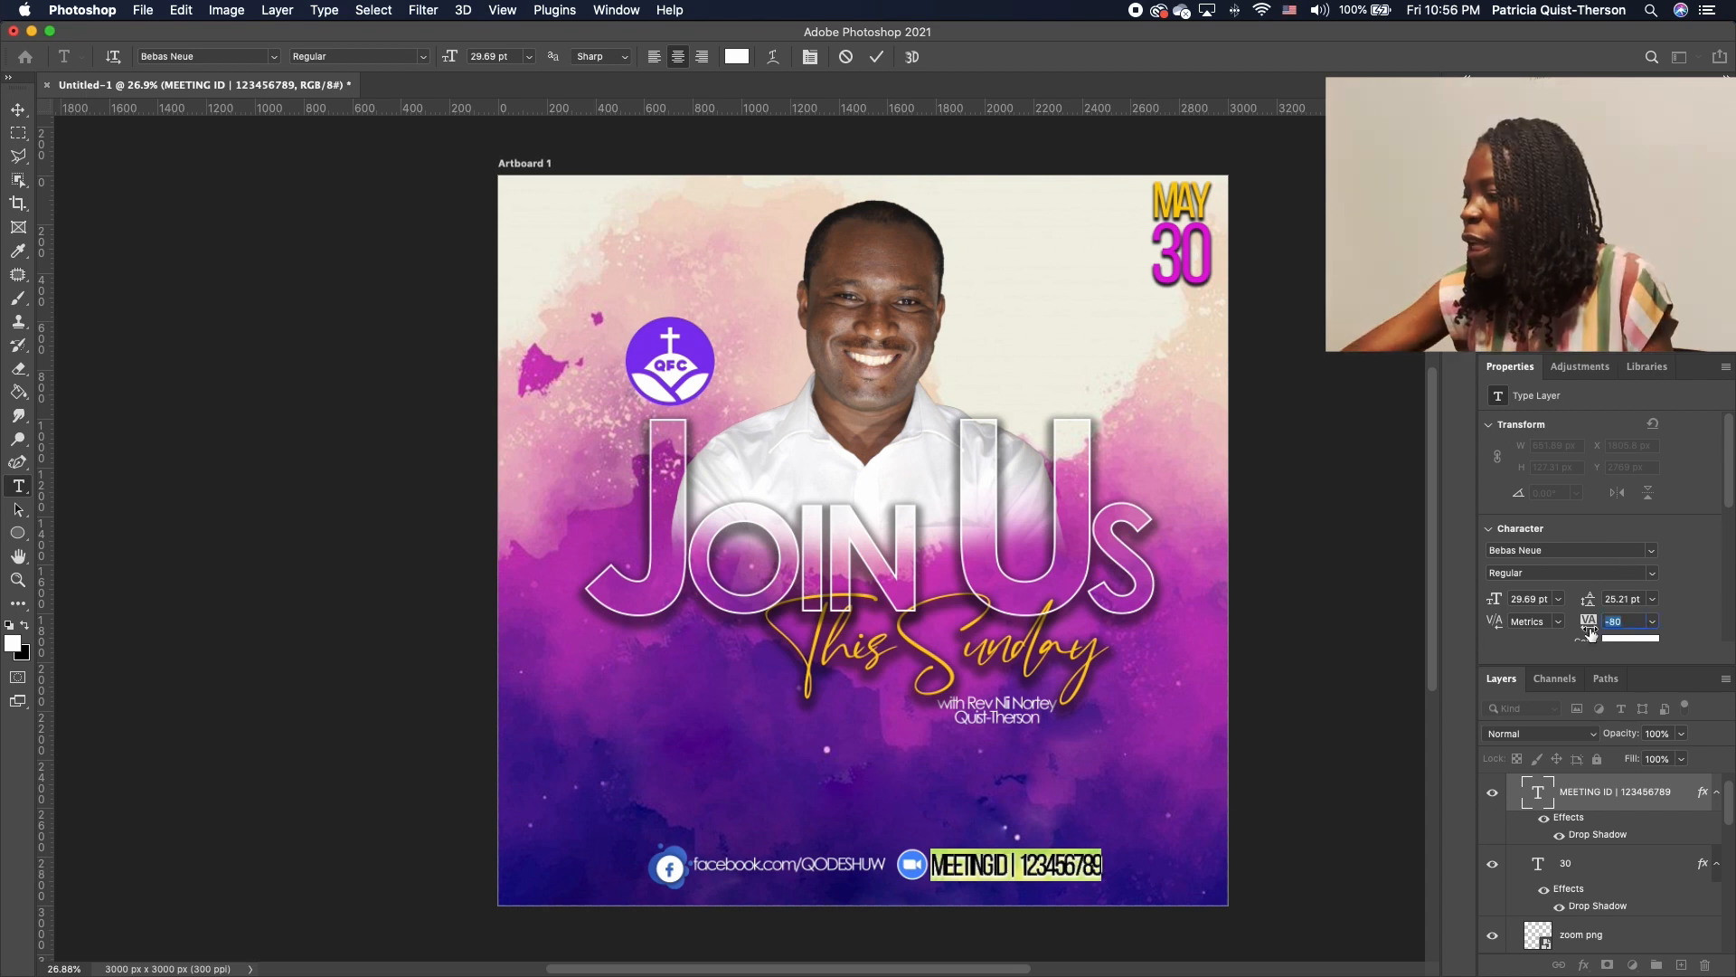
click(999, 865)
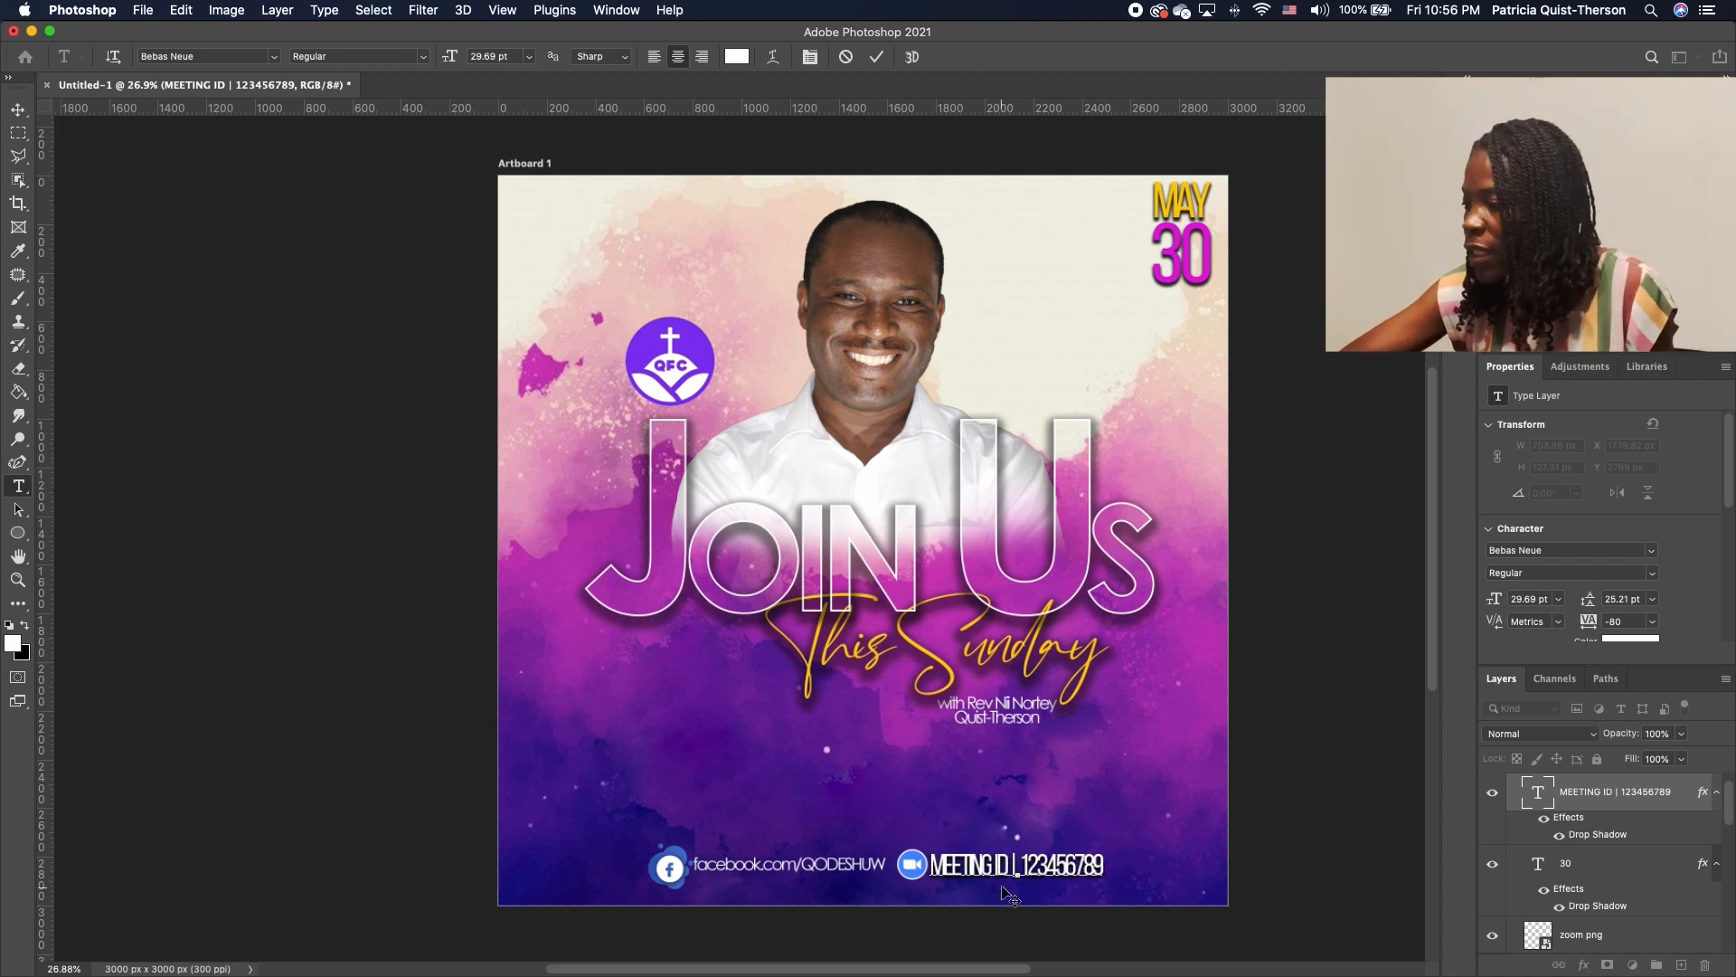
drag(978, 866, 933, 866)
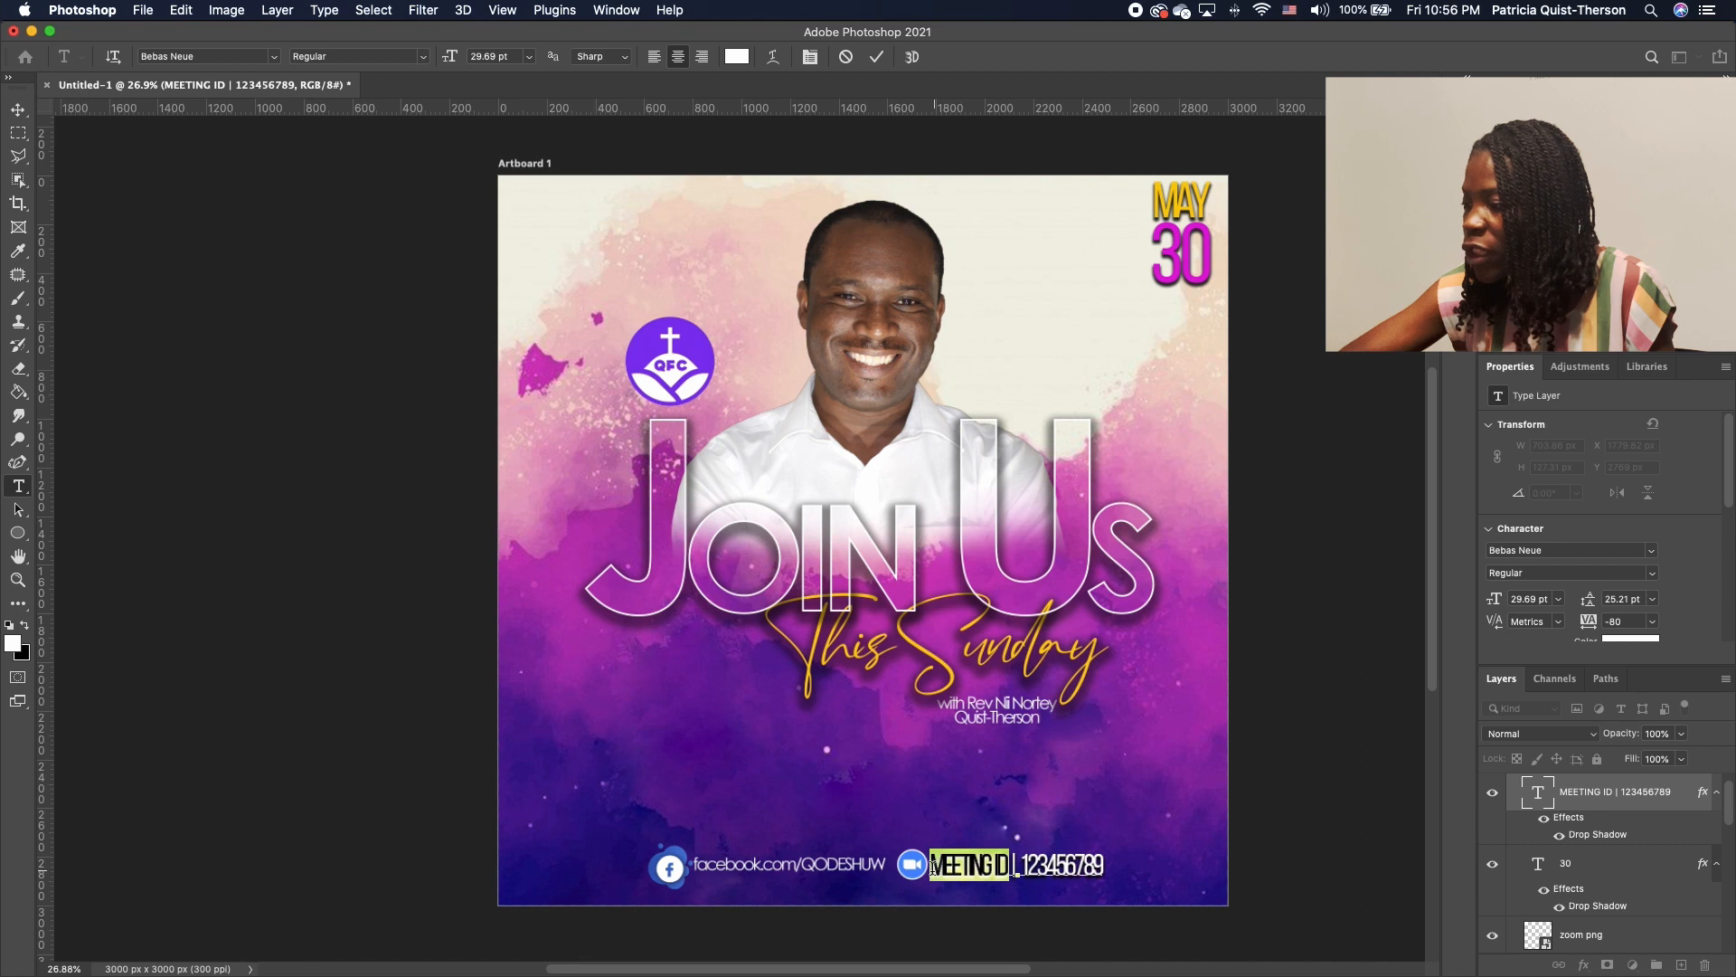
Color the words MEETING ID bright yellow, starting from the This Sunday gold
click(12, 643)
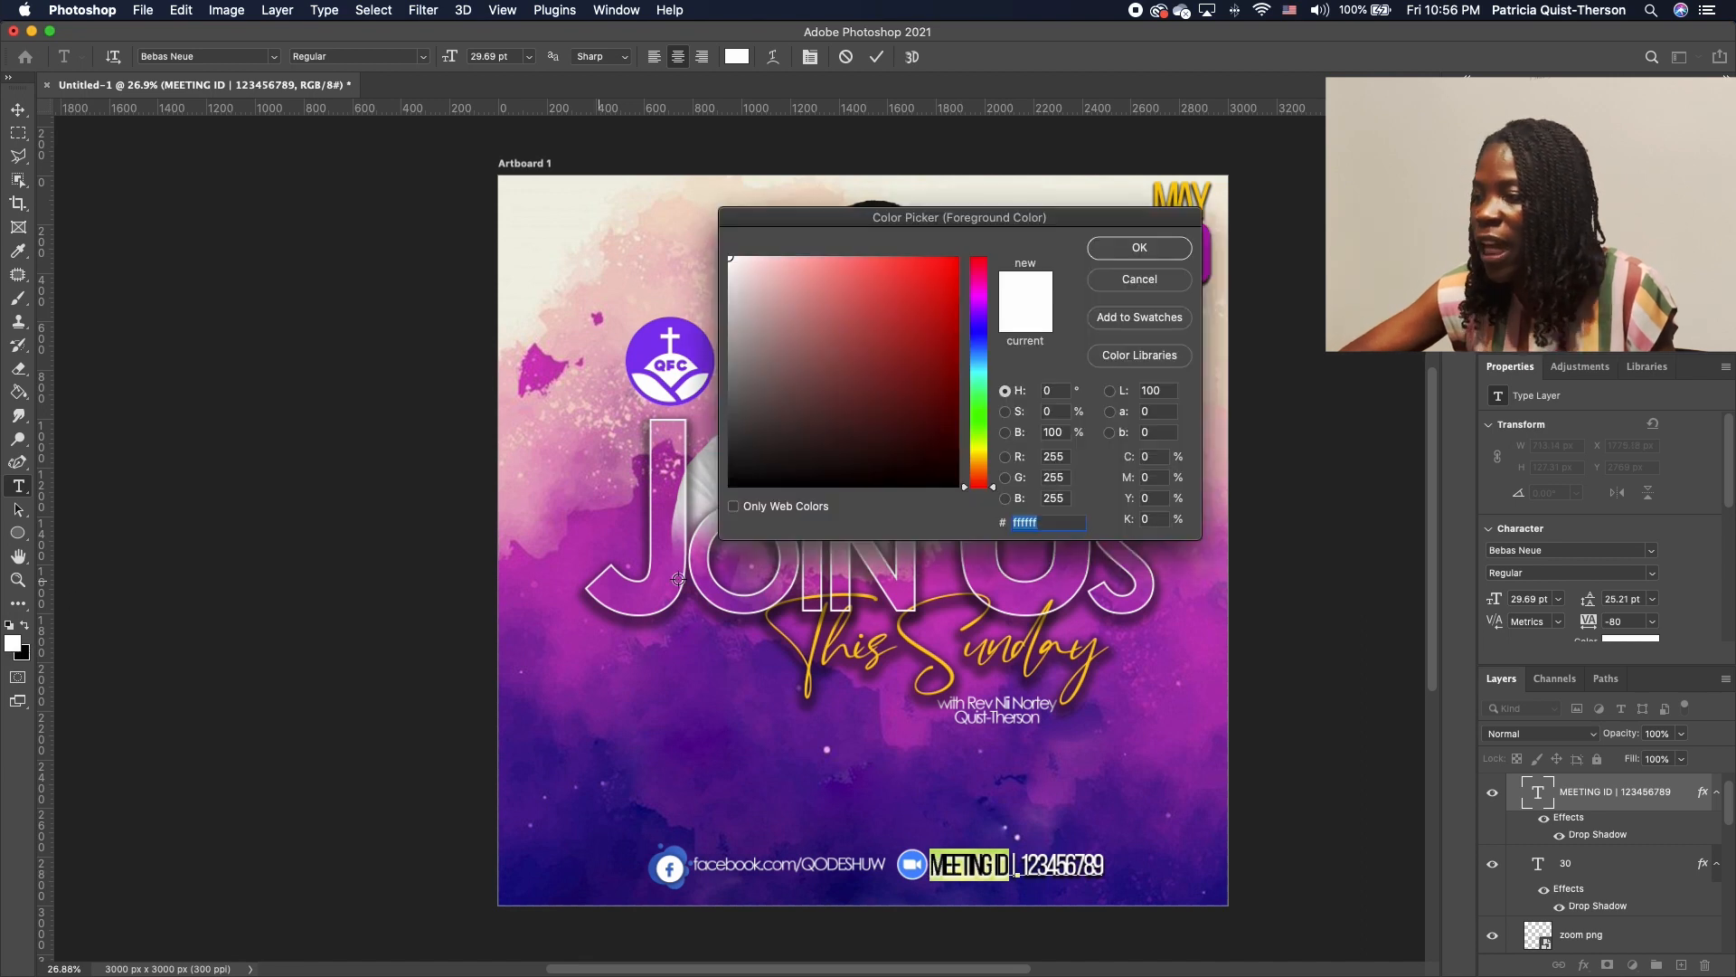
click(815, 645)
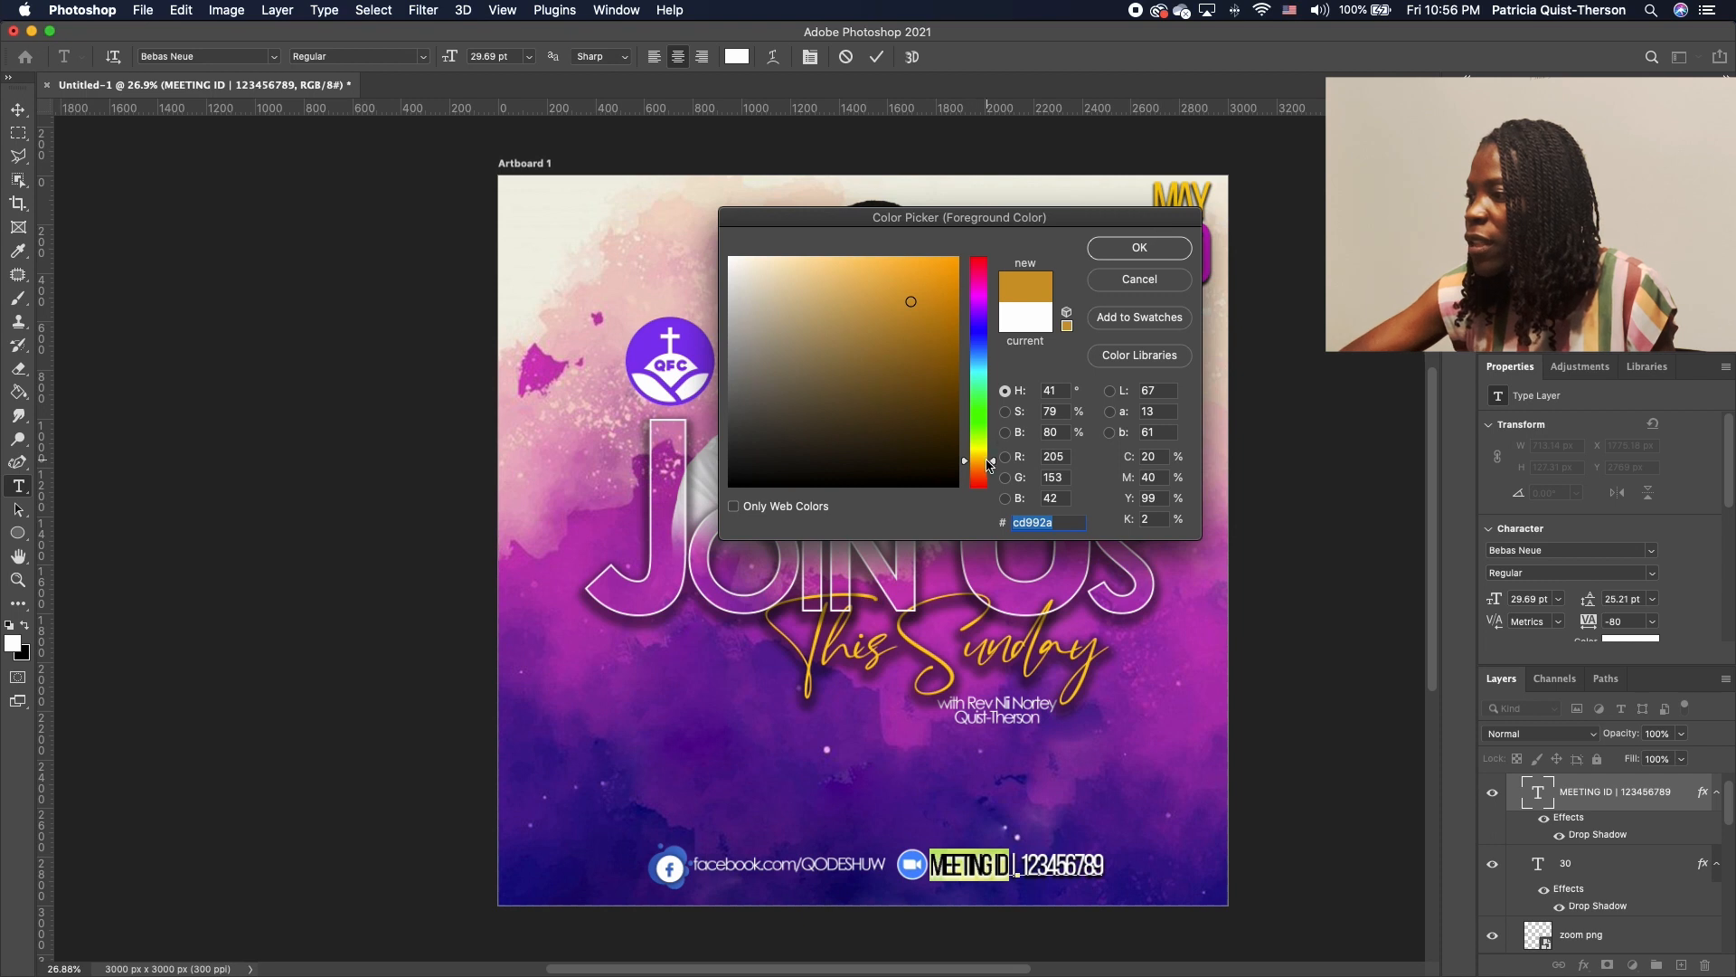
drag(993, 463, 997, 461)
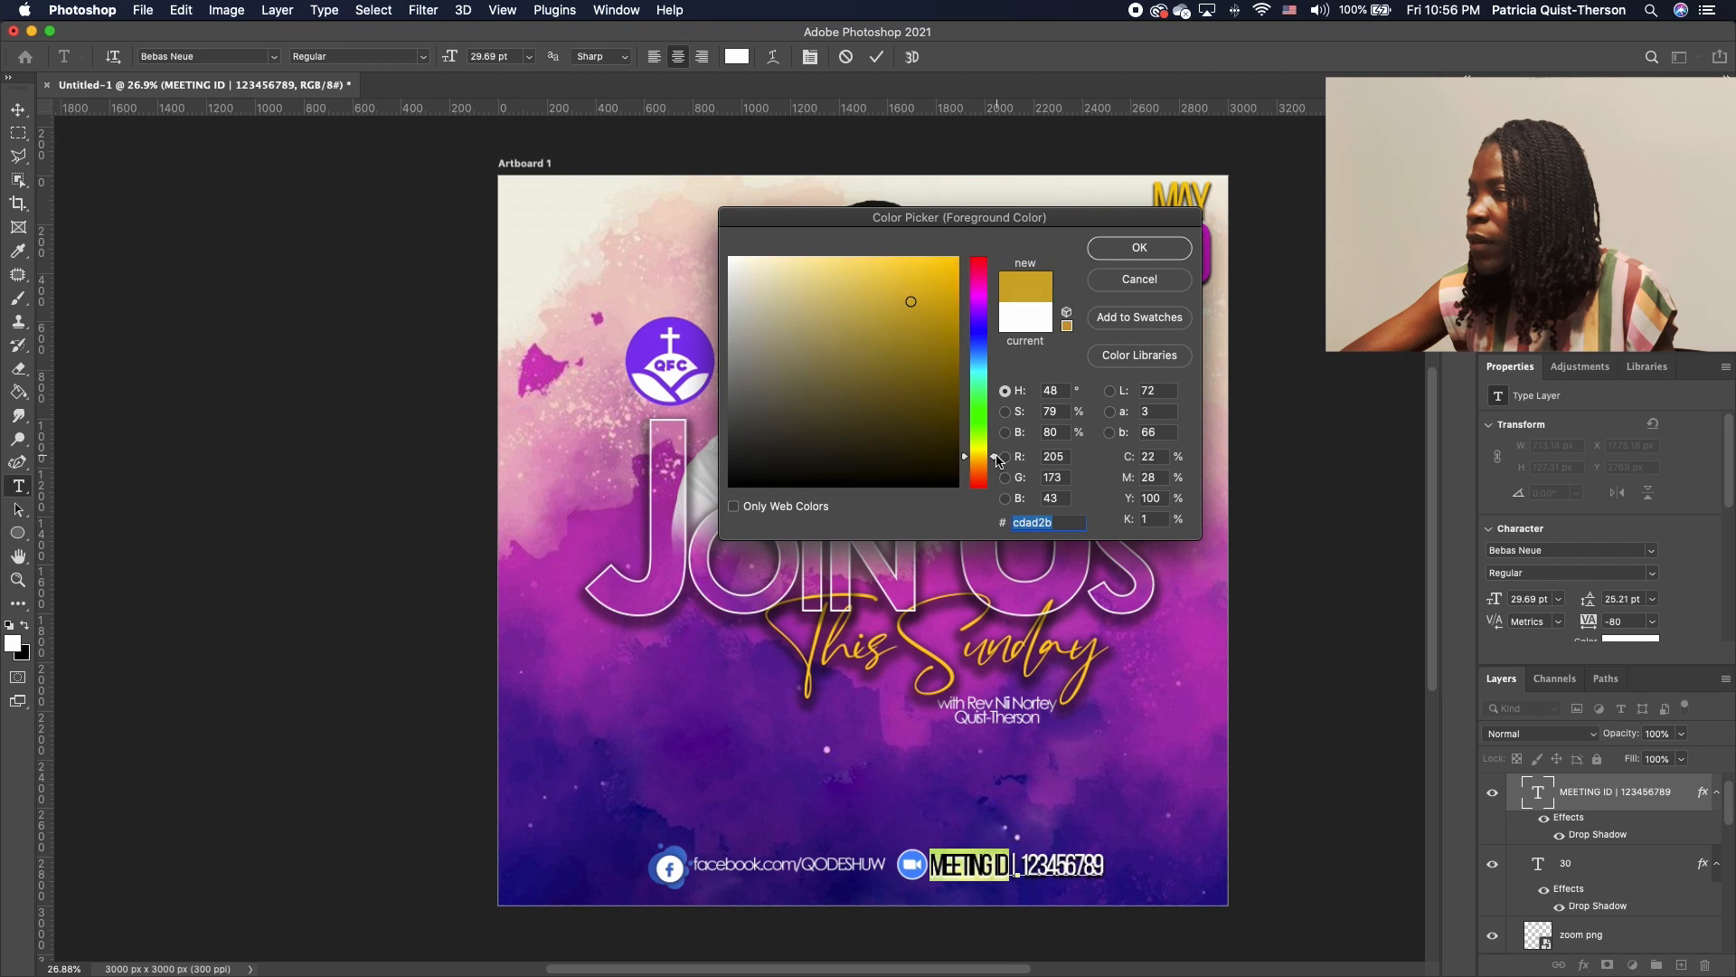
click(956, 264)
click(1146, 246)
click(1308, 752)
key(v)
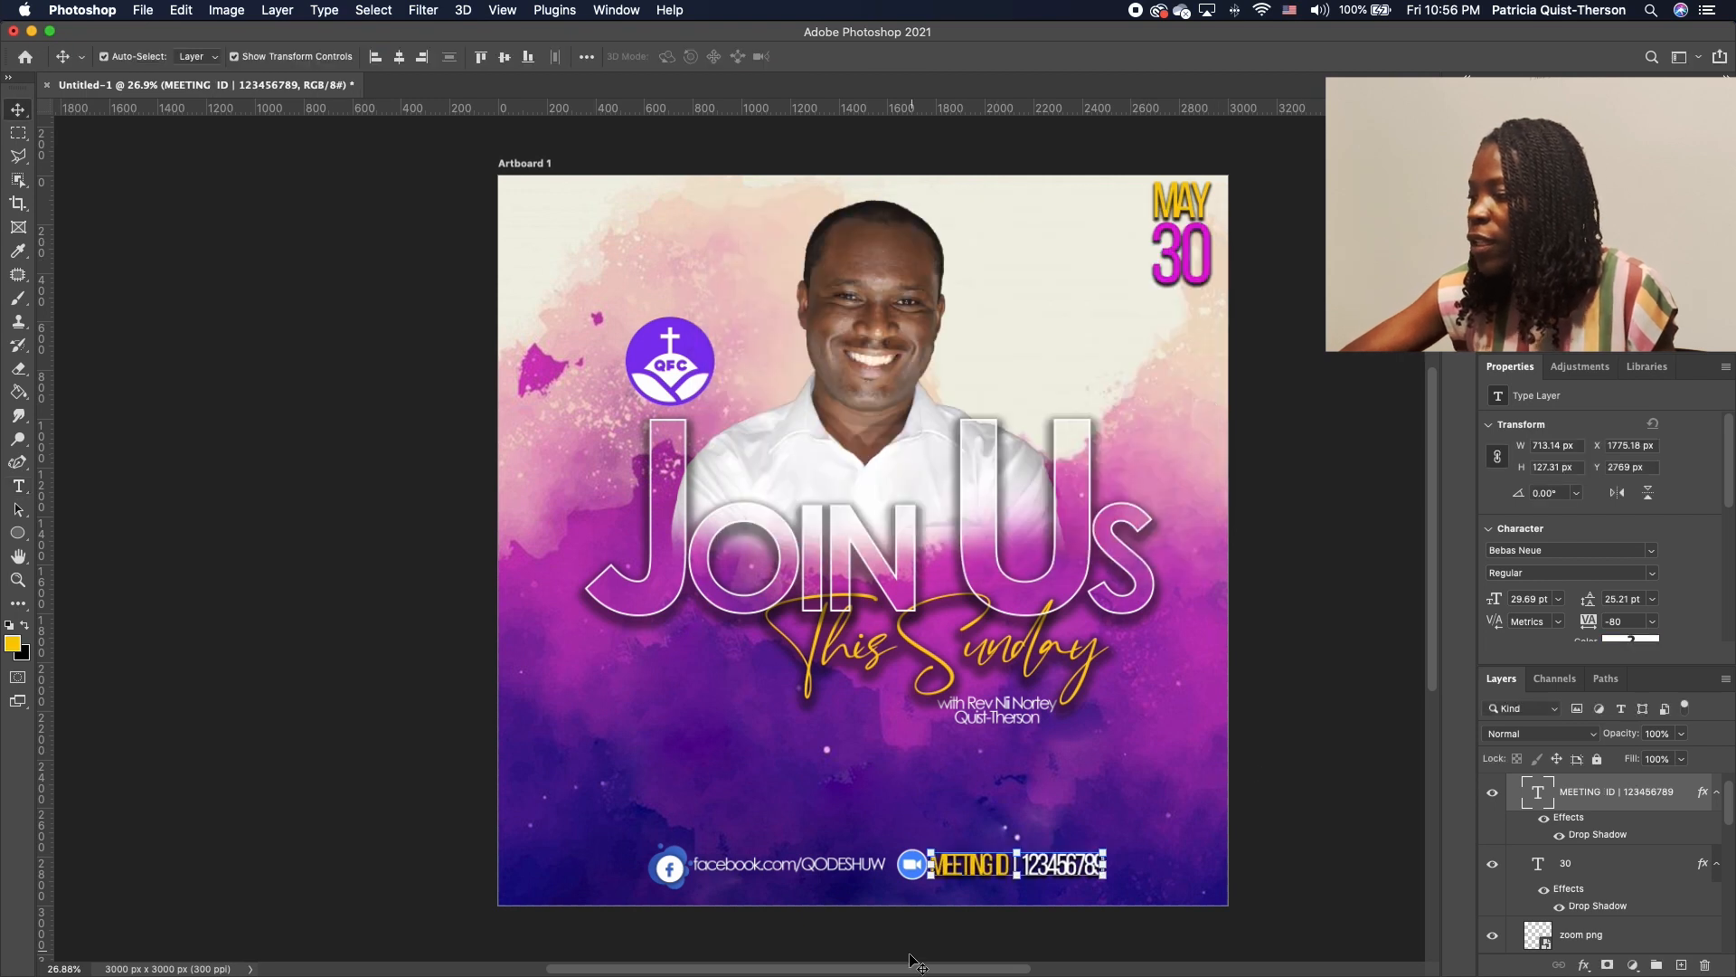
click(1341, 825)
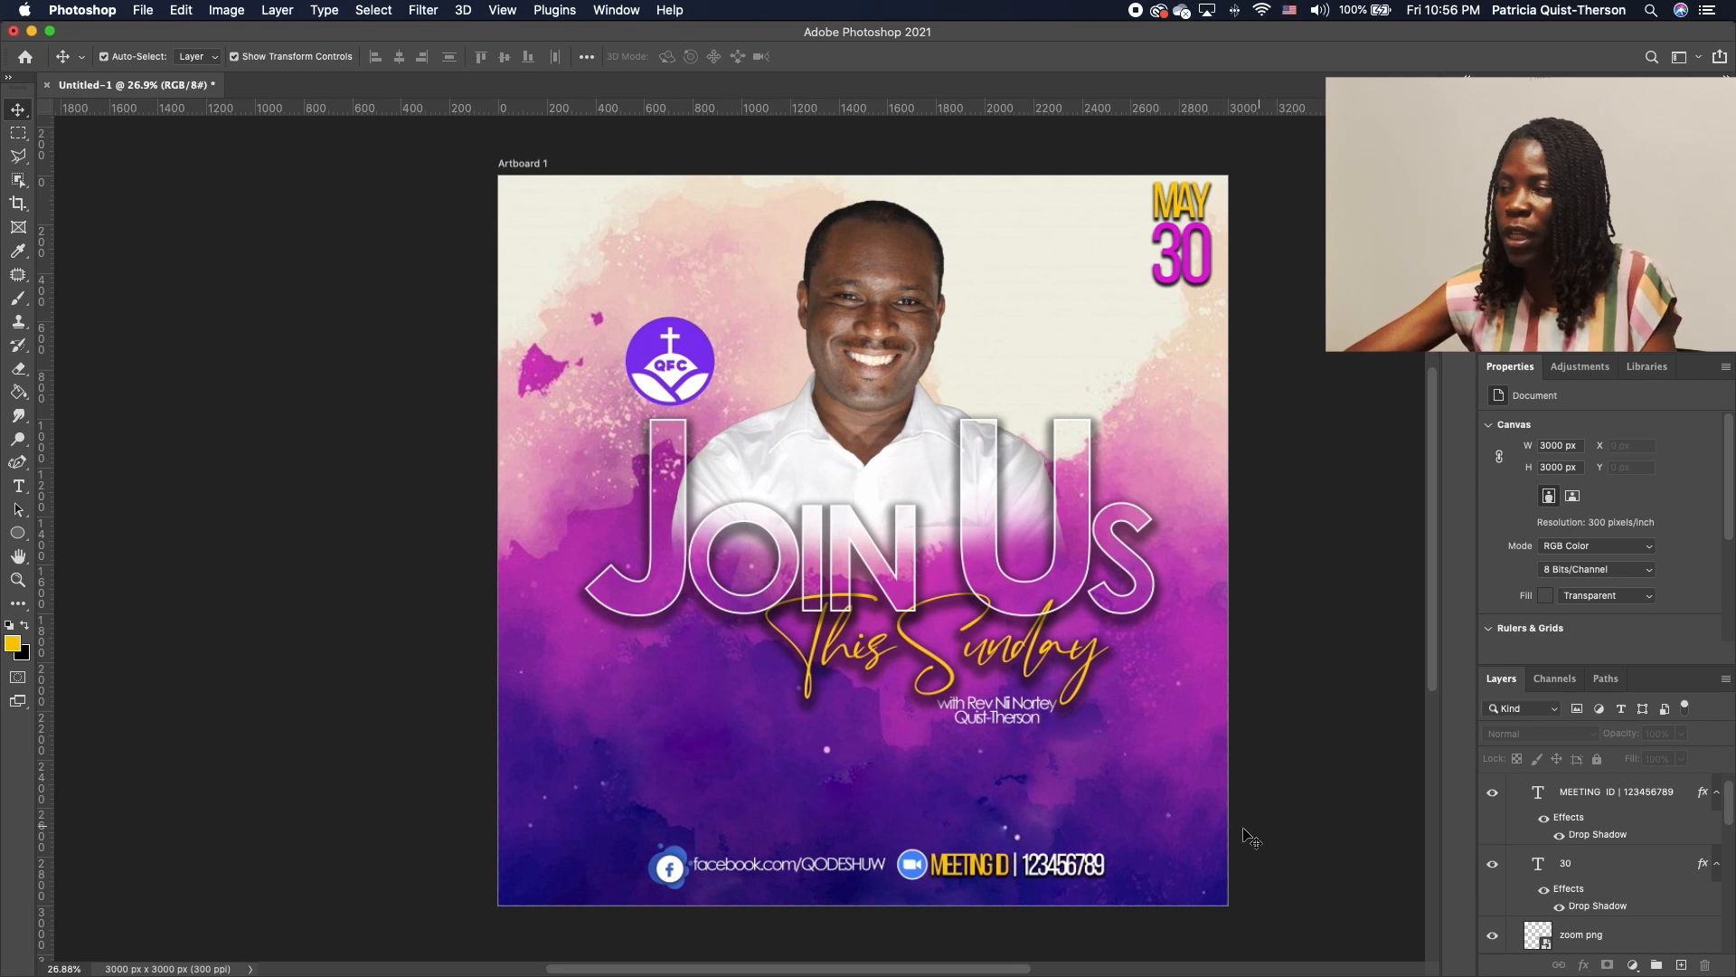
Scale down the Facebook icon, Zoom icon and meeting ID text together
click(668, 871)
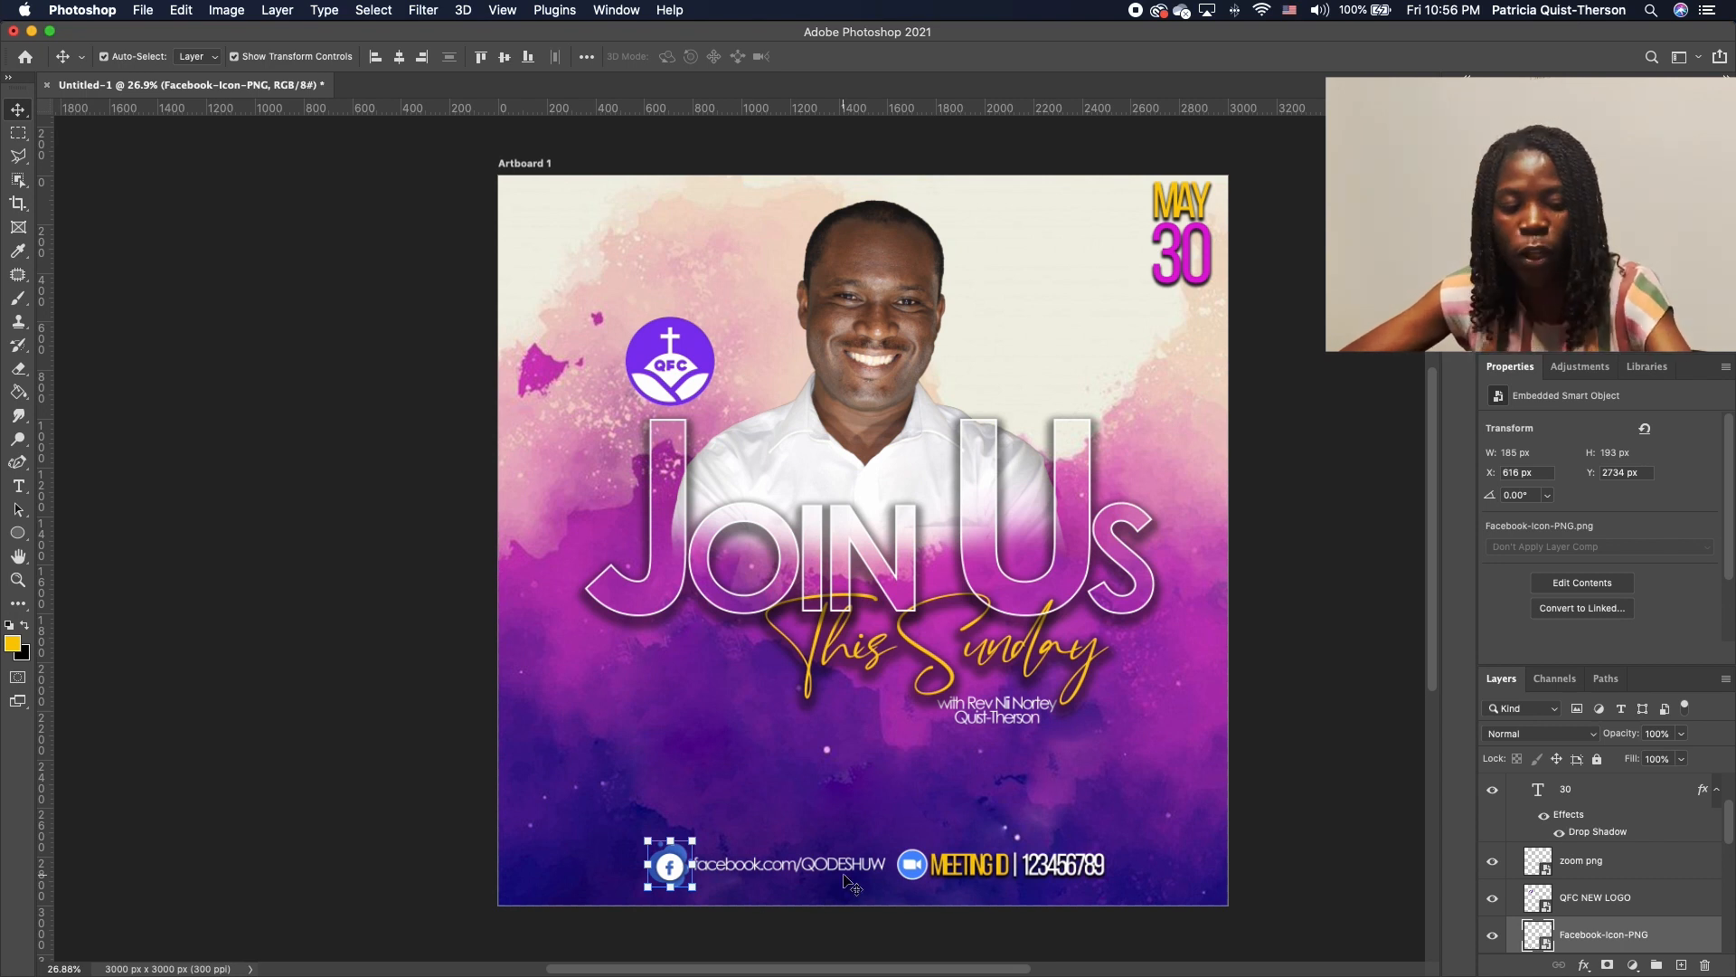
shift+click(913, 865)
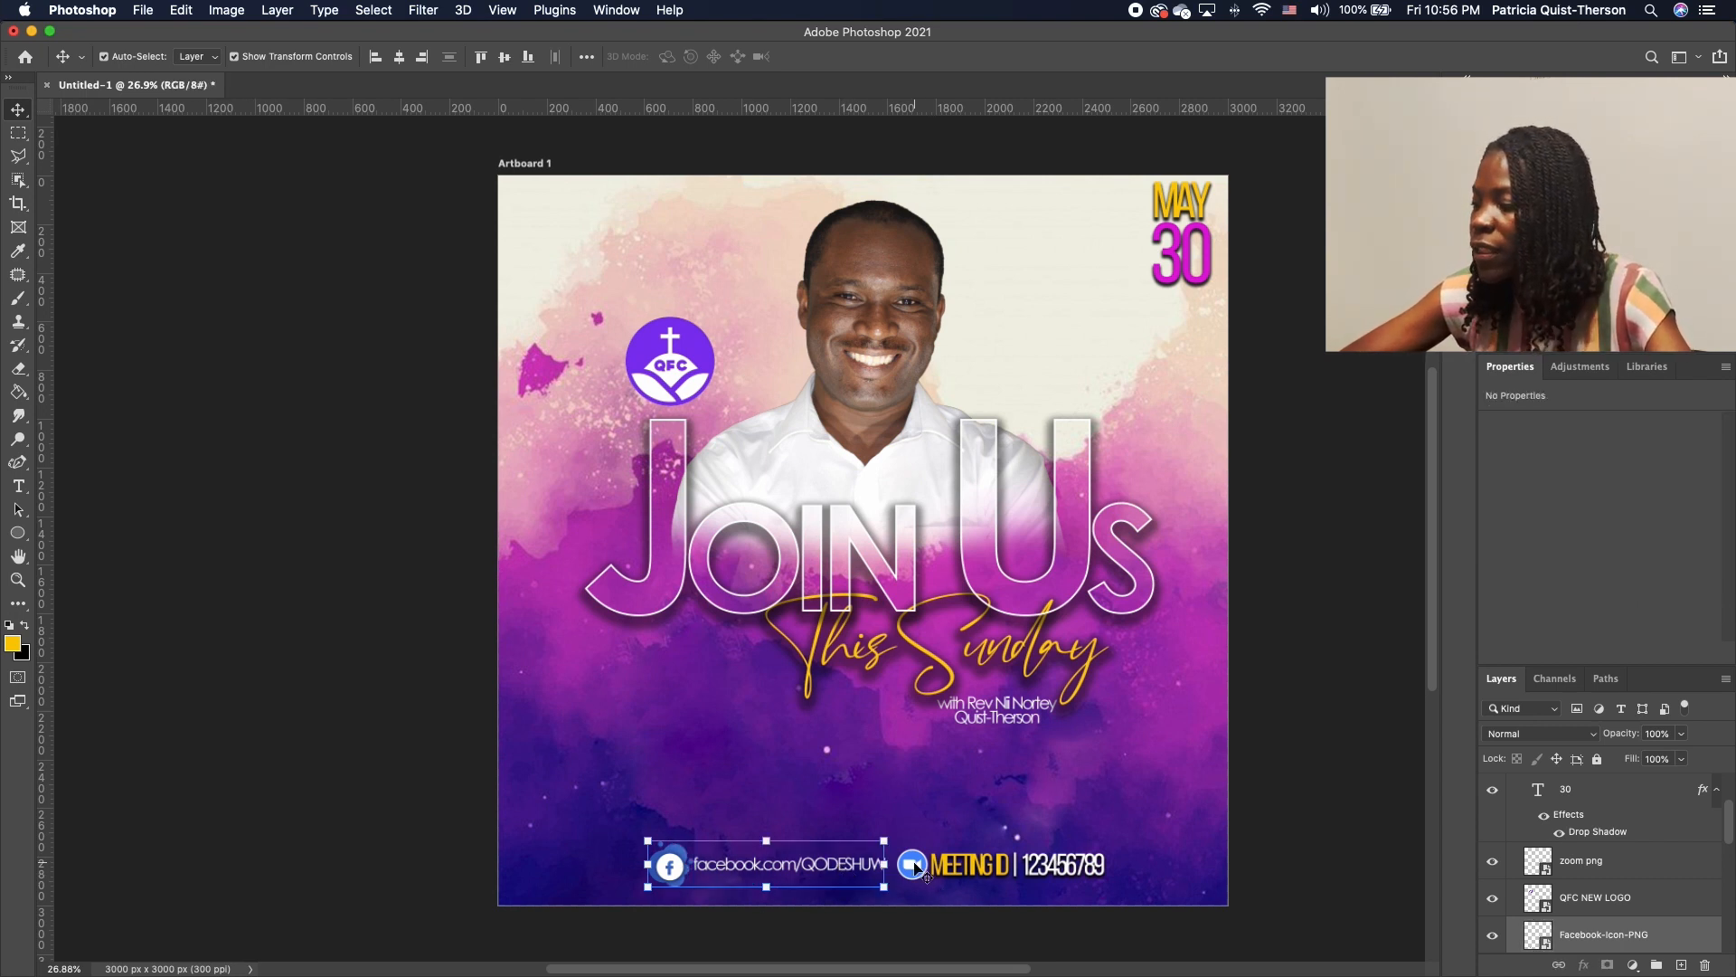
shift+click(1002, 868)
key(super+t)
drag(1107, 841, 1029, 755)
key(Return)
click(1178, 844)
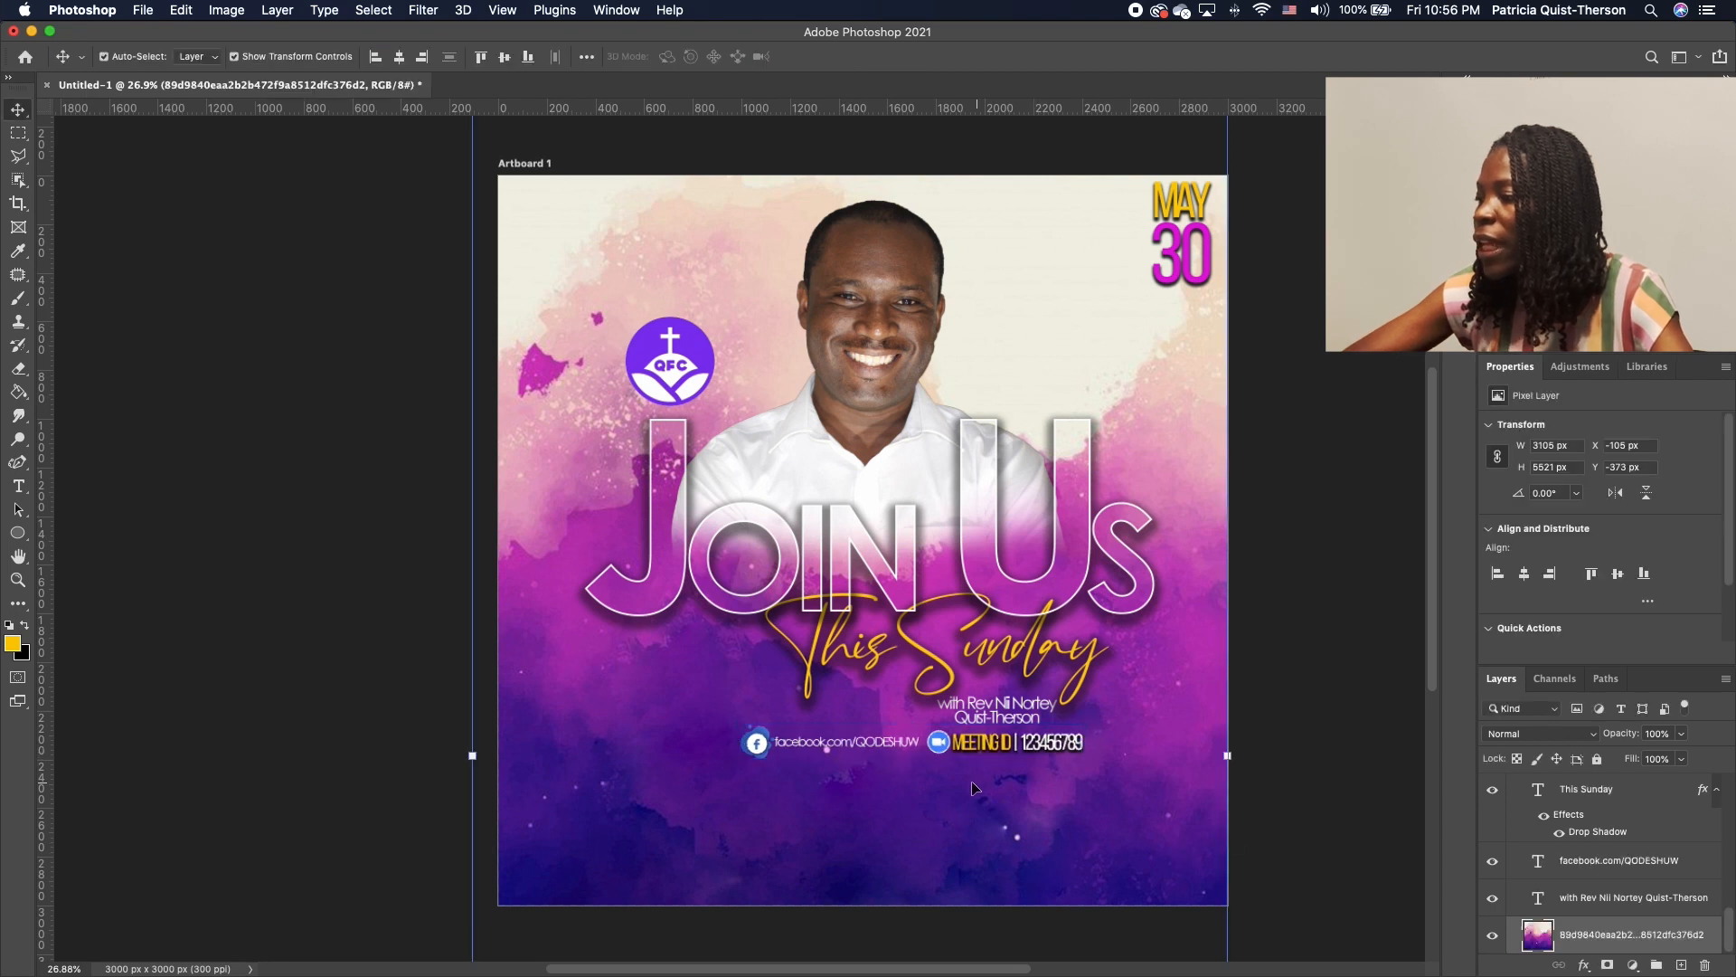
Move the Facebook address row to the bottom right, stacked above the meeting ID row
click(831, 750)
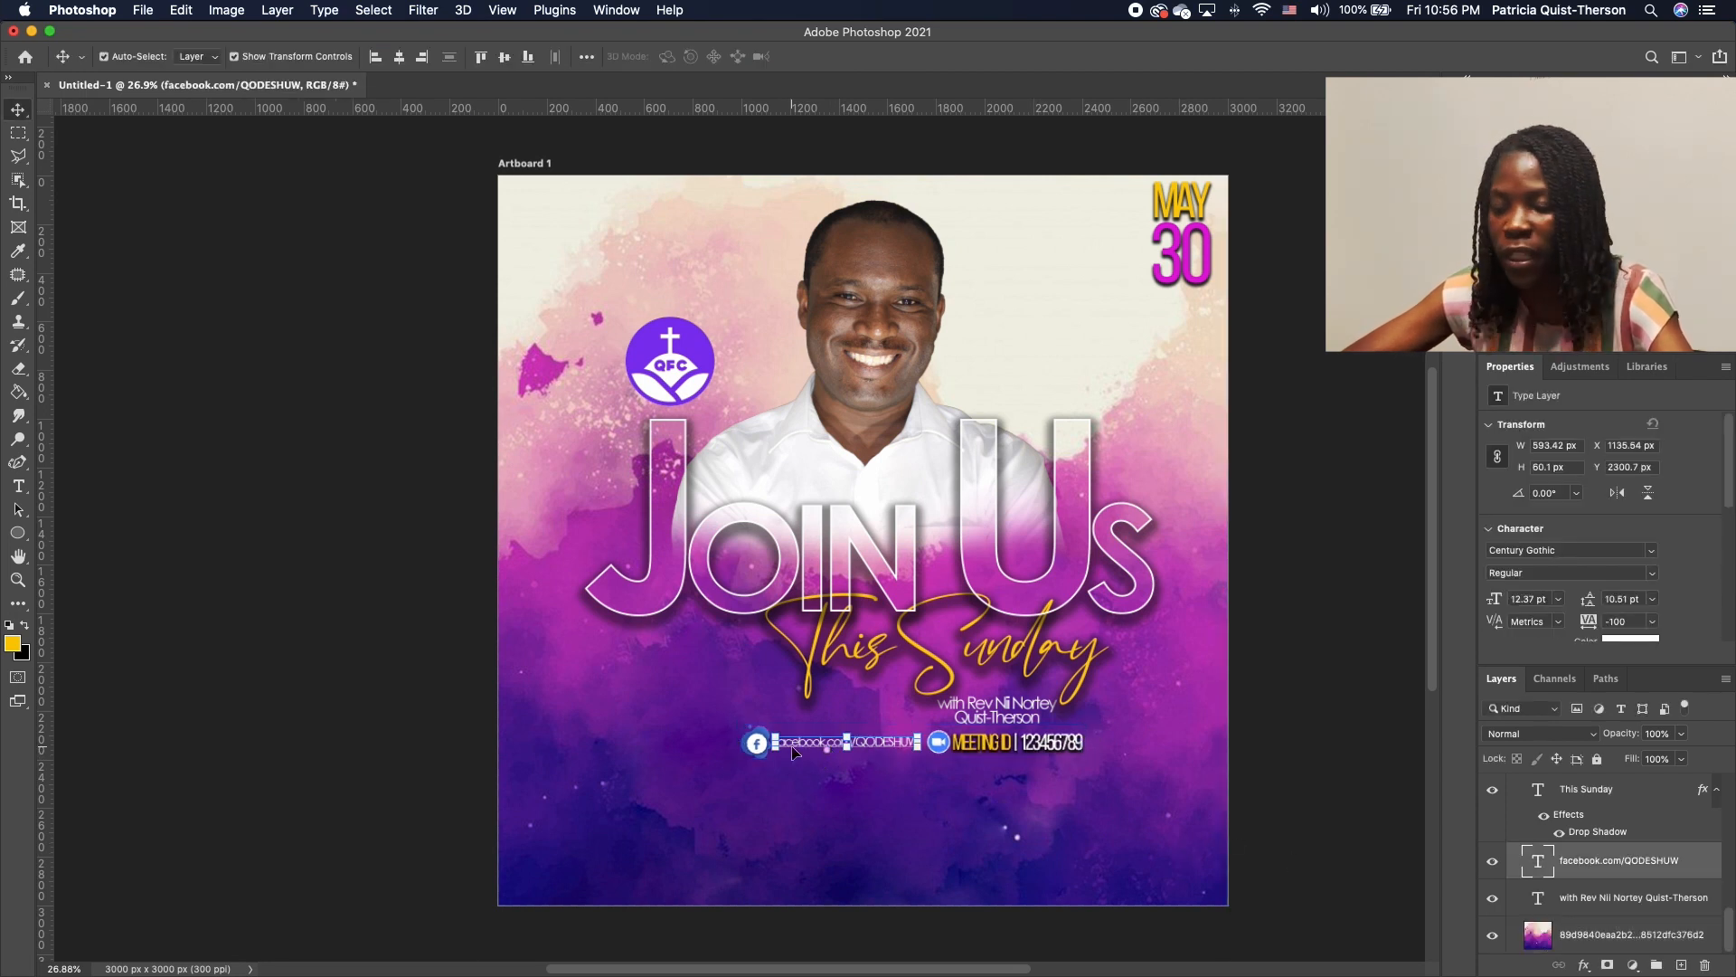
drag(847, 746, 1043, 777)
drag(1043, 778, 1044, 778)
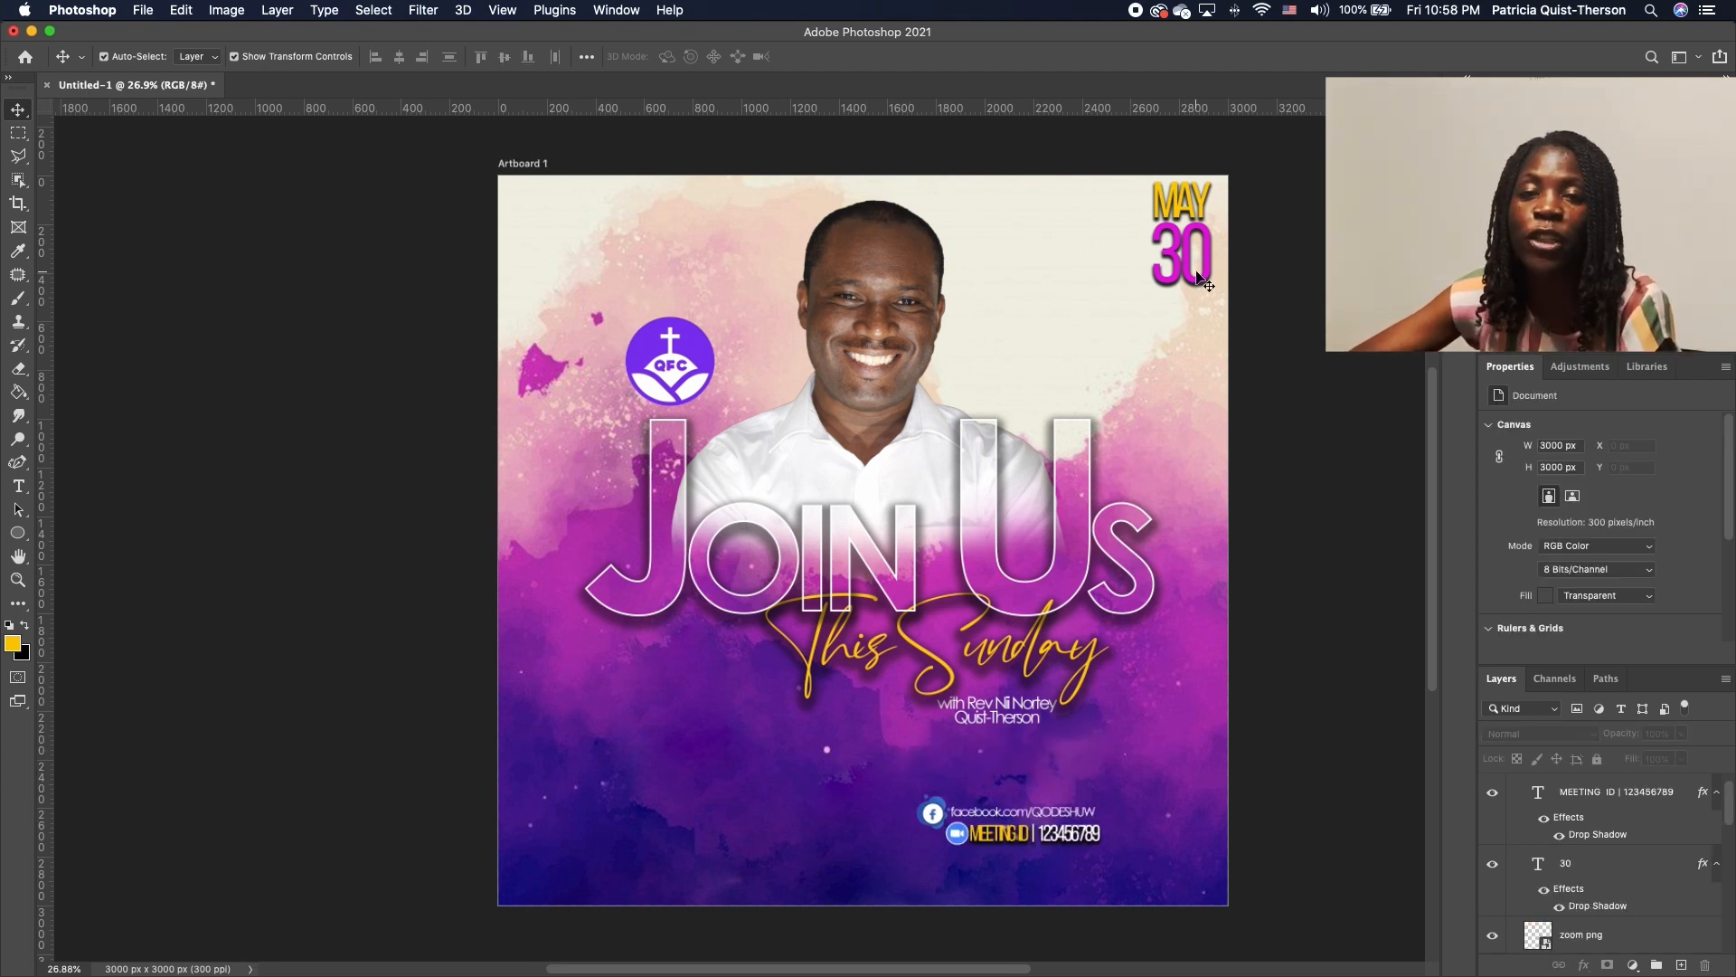
Duplicate the 30 date text, make it white, retype it as '10' and place it beside the meeting ID line
click(1187, 273)
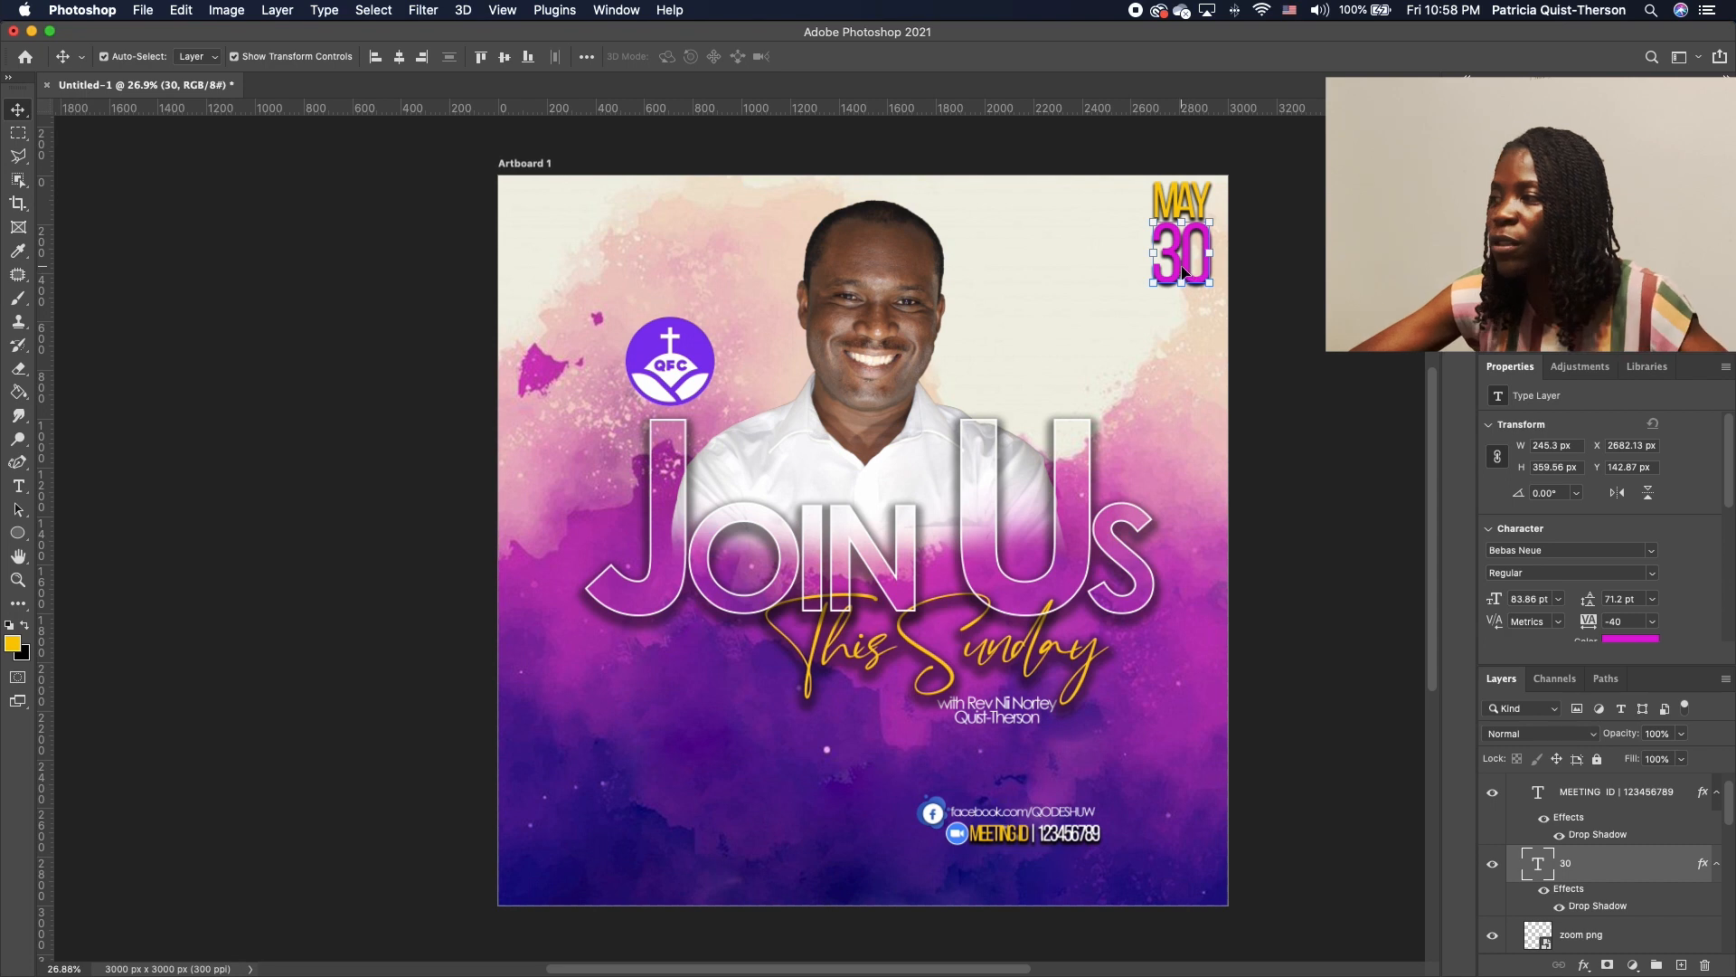
drag(1183, 272, 721, 826)
double_click(723, 810)
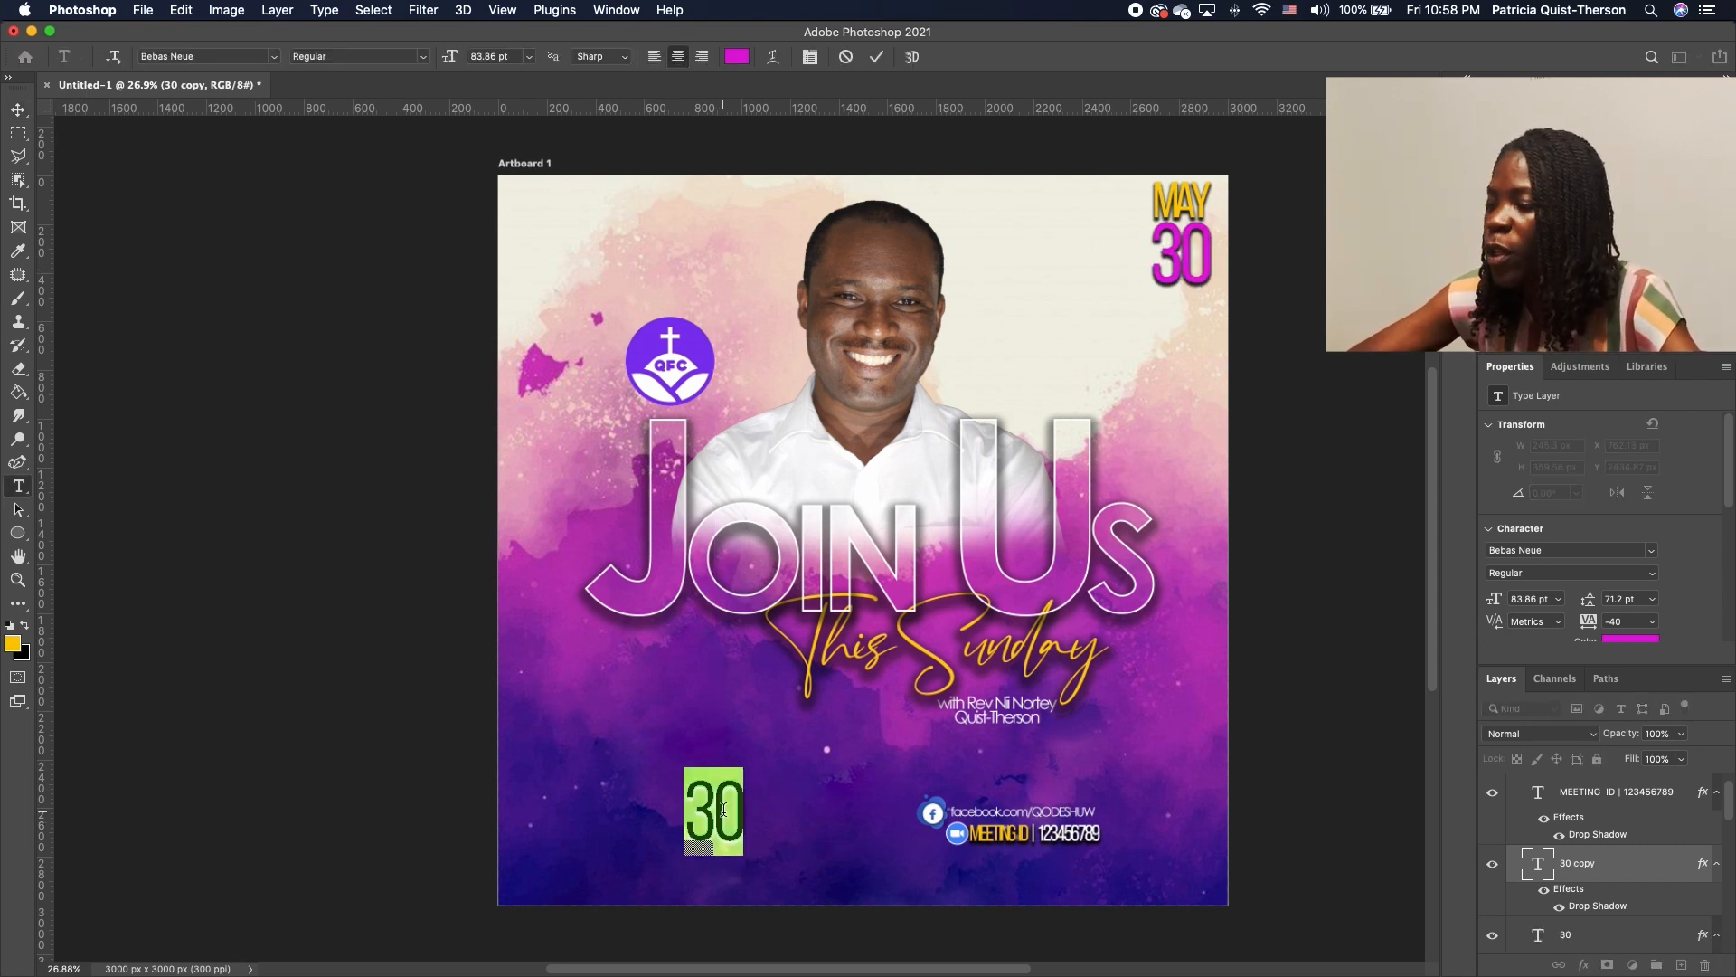
click(9, 624)
click(24, 624)
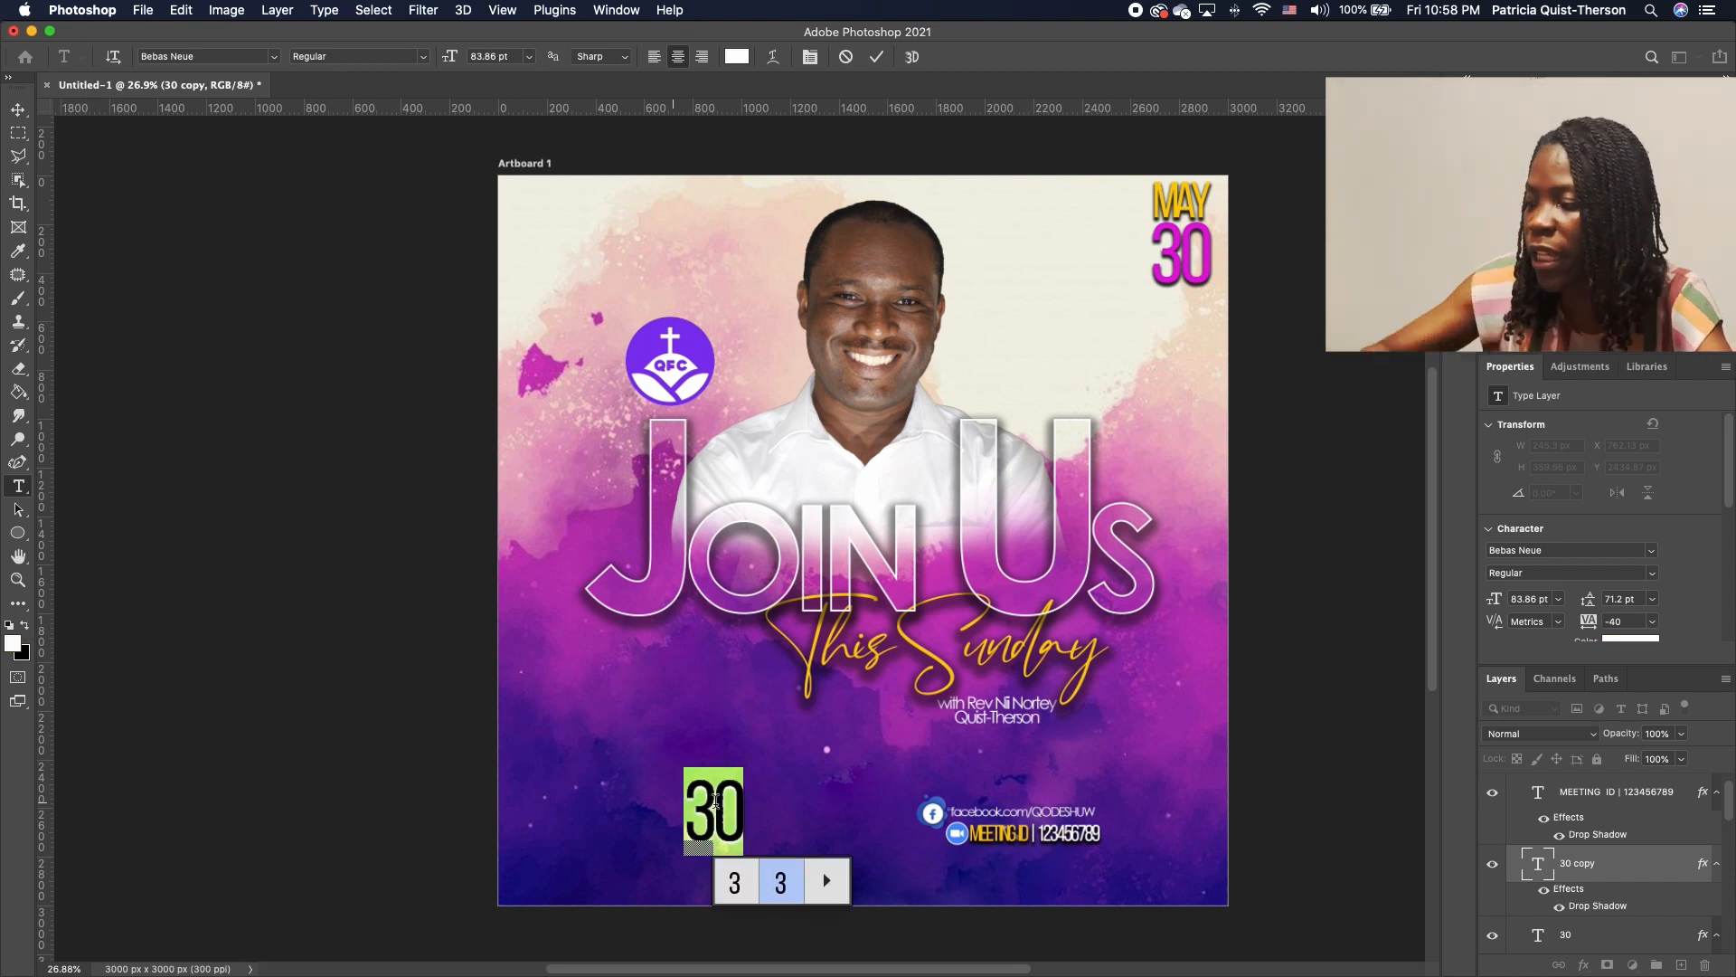
click(715, 801)
double_click(747, 803)
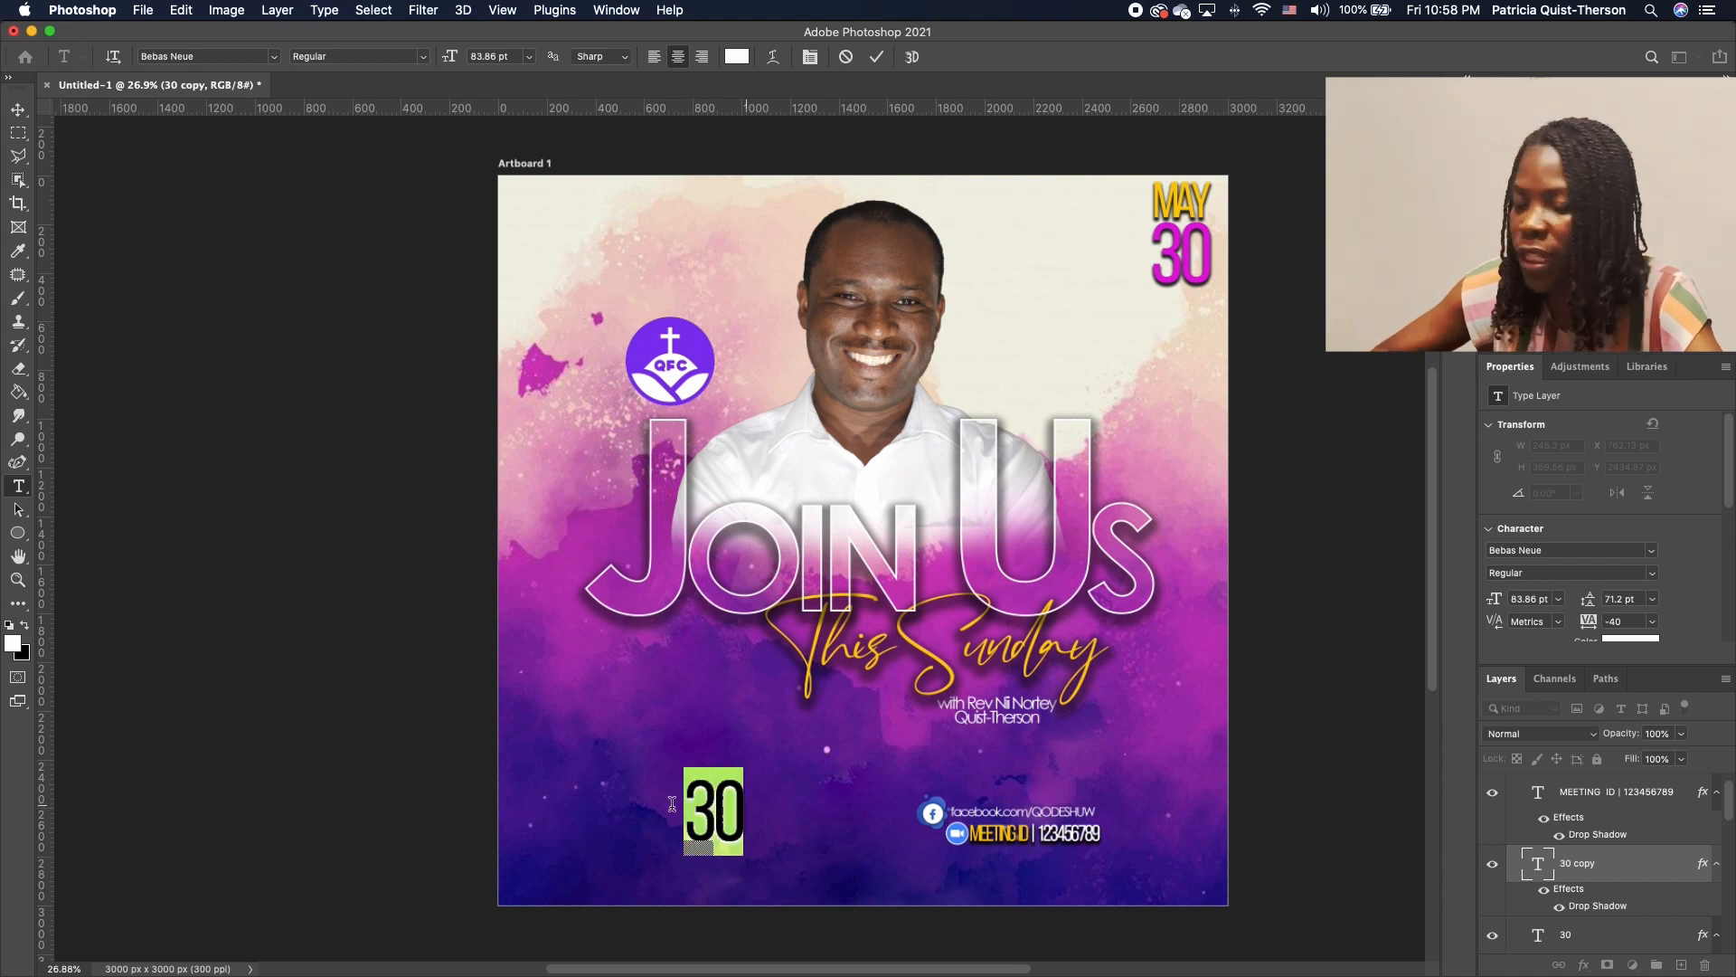
text(10)
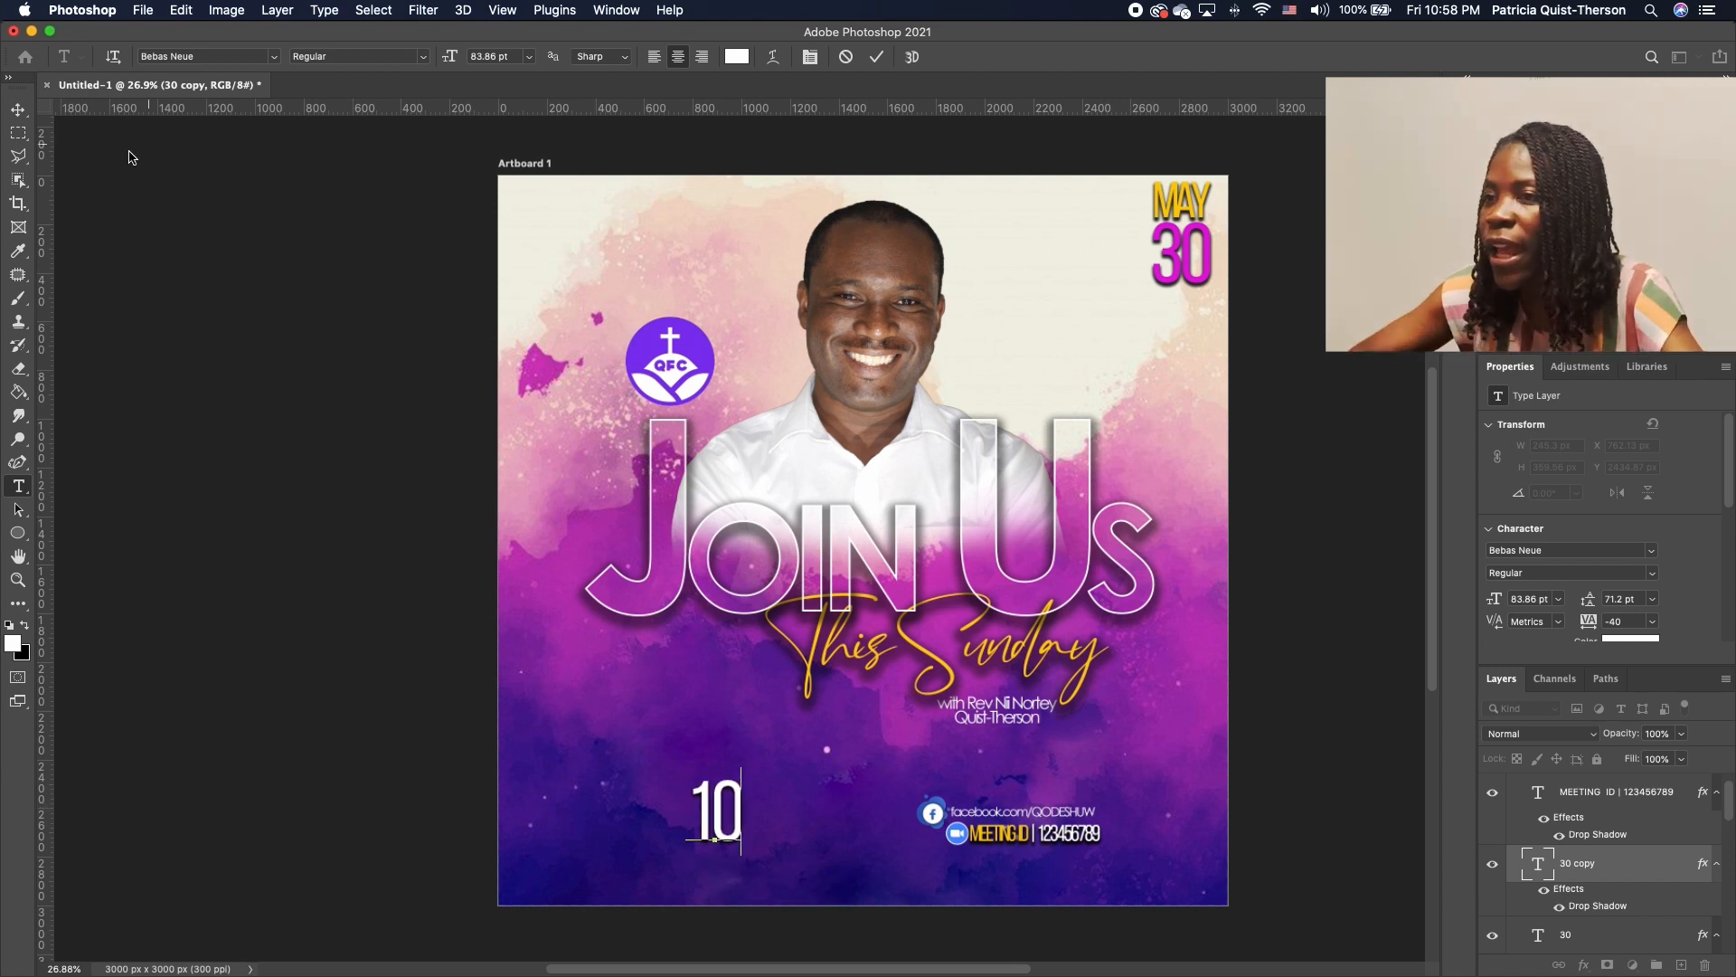
click(18, 110)
drag(719, 821, 1121, 821)
click(1158, 834)
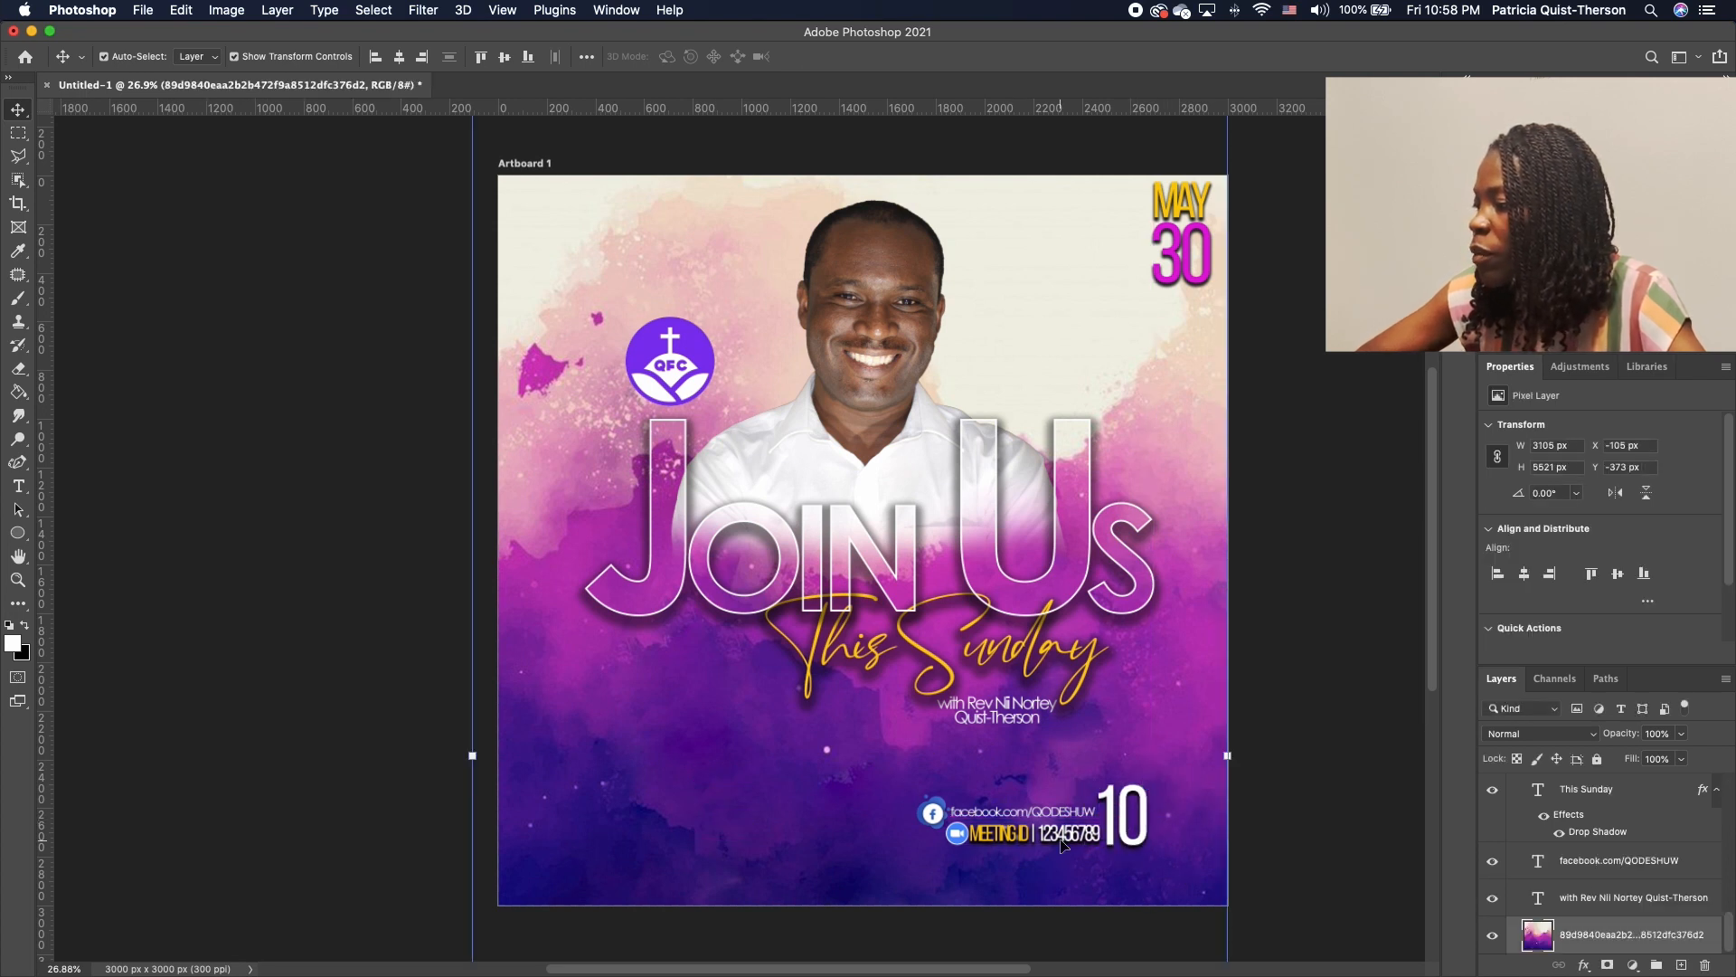
Duplicate the 10 as a stacked '30 / AM' text, scaled to about a third, beside the 10
click(1128, 840)
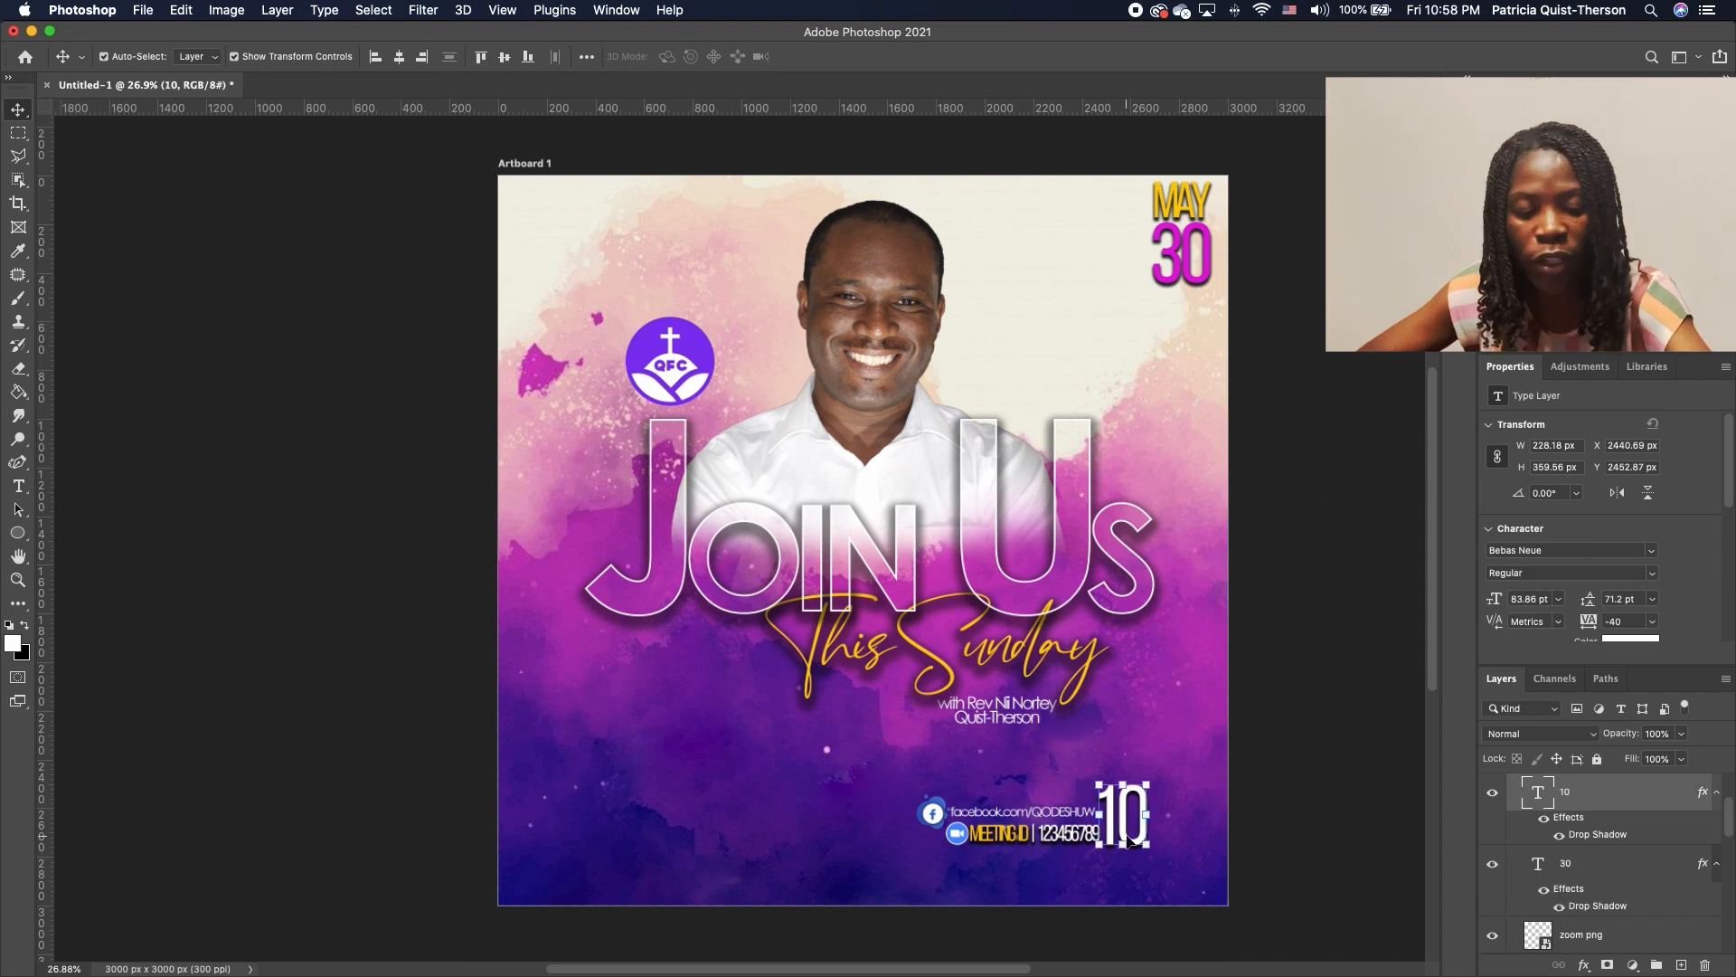
drag(1127, 840, 708, 798)
double_click(712, 796)
click(715, 792)
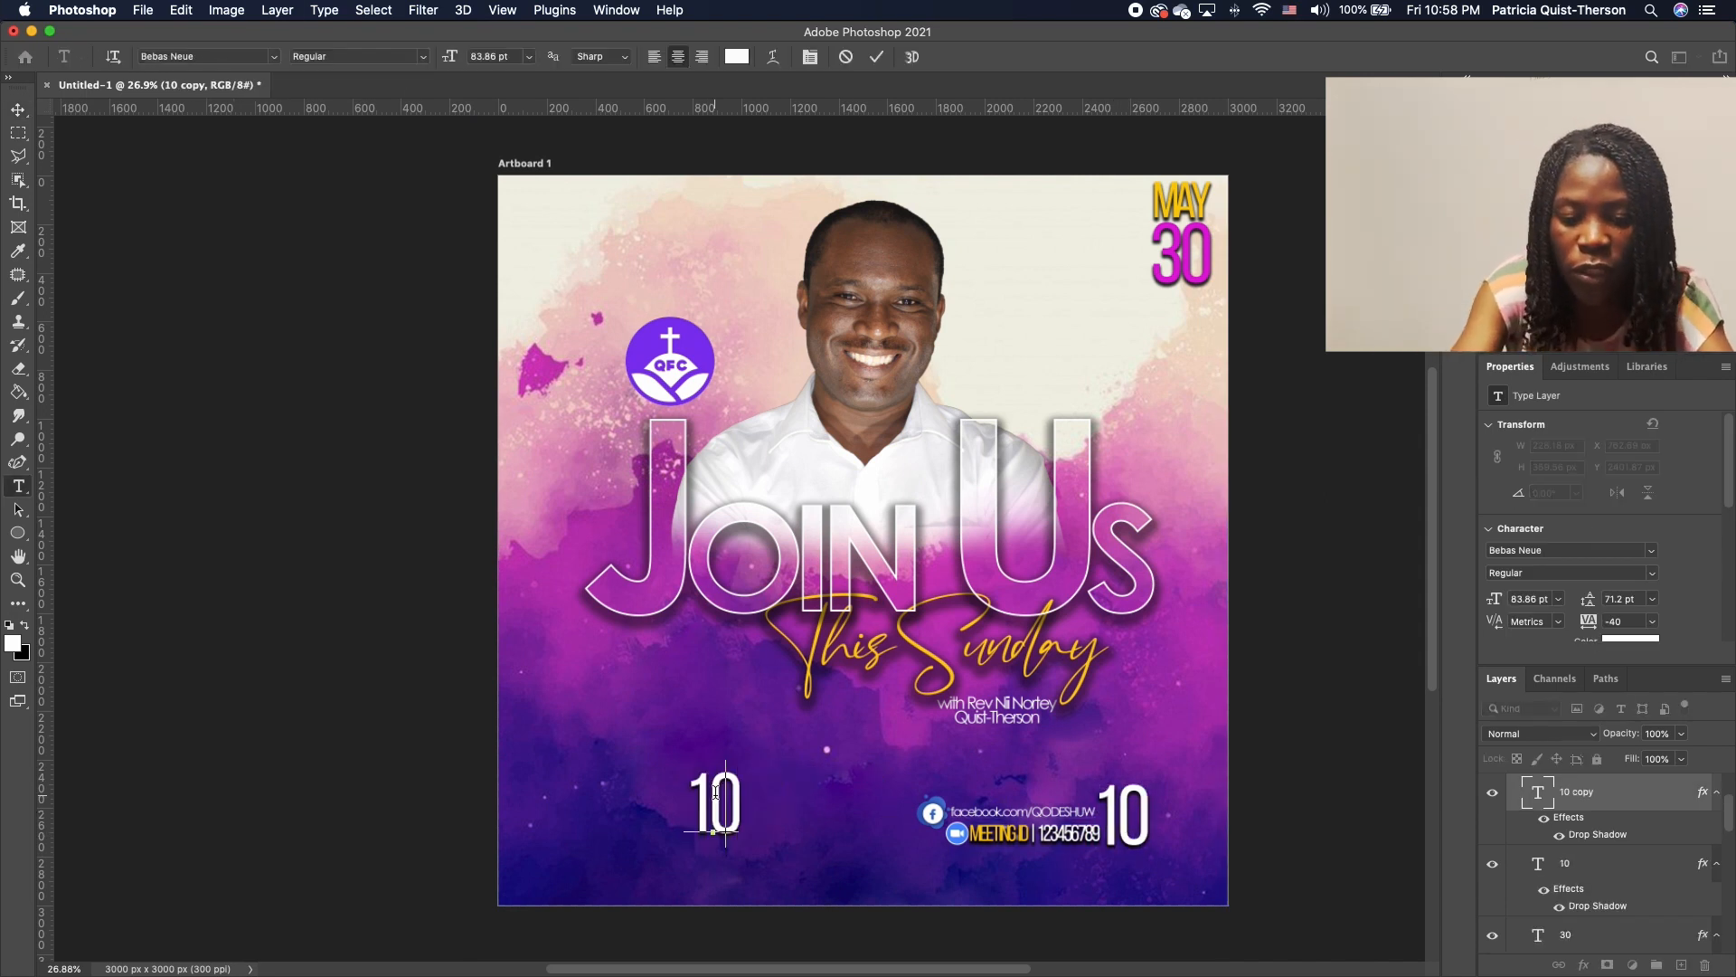
double_click(715, 792)
text(30)
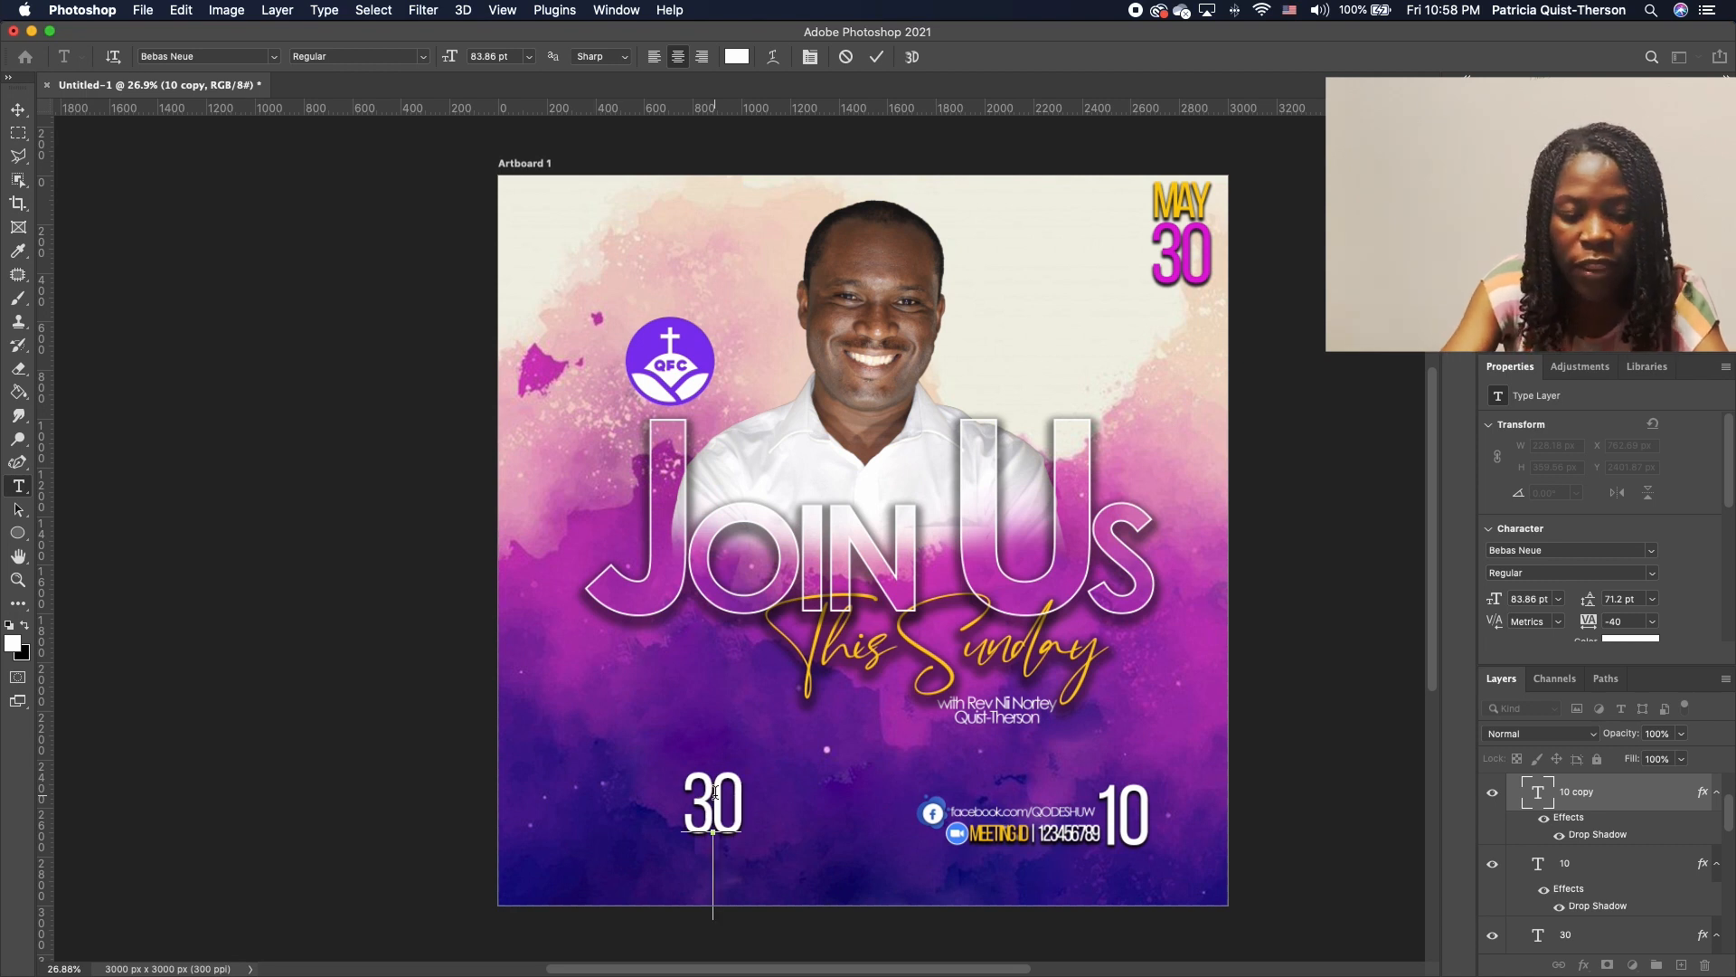
key(Return)
text(AM)
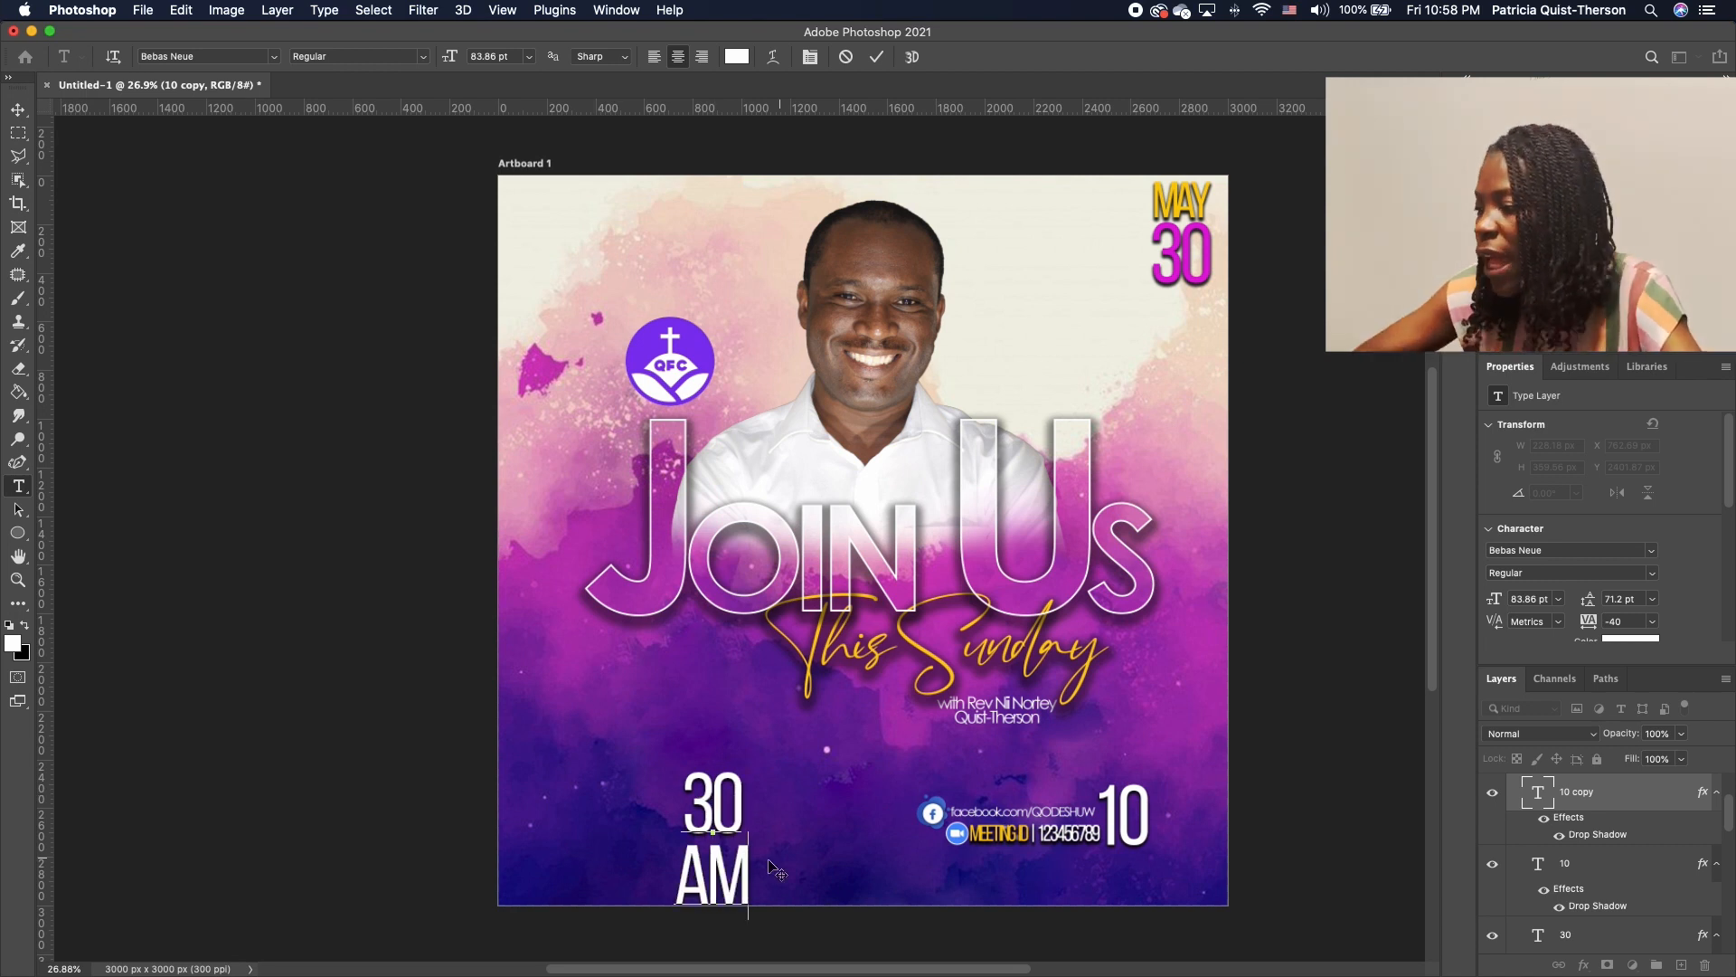
click(18, 109)
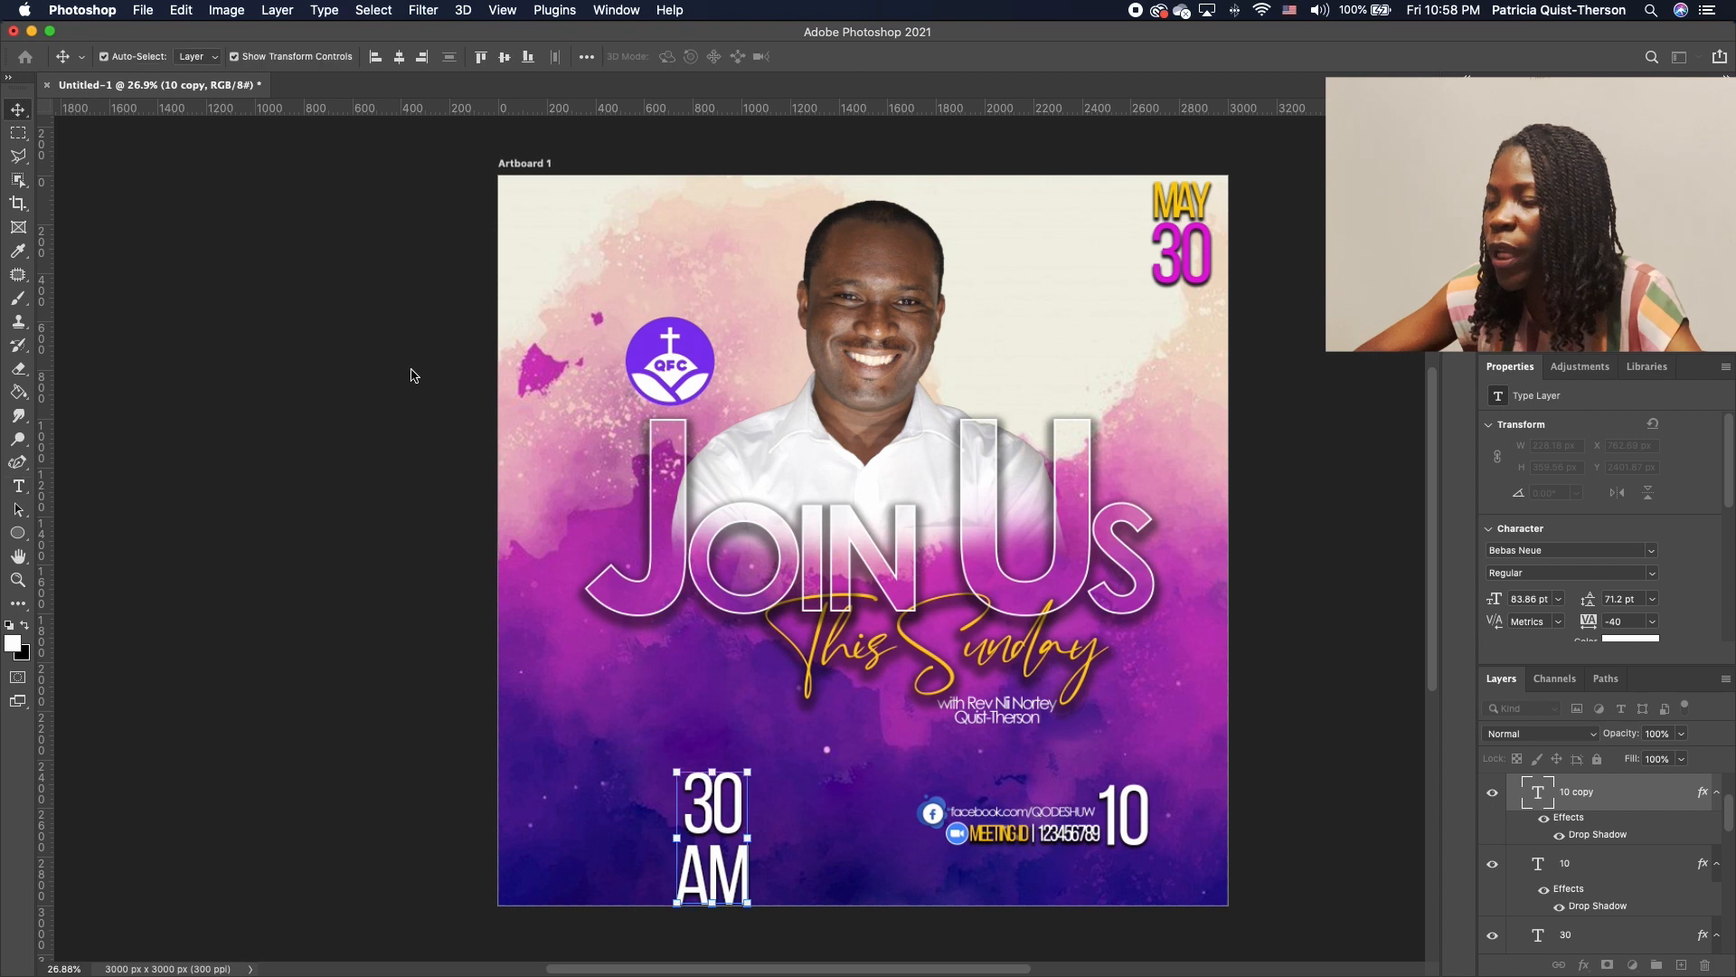
drag(703, 877, 744, 821)
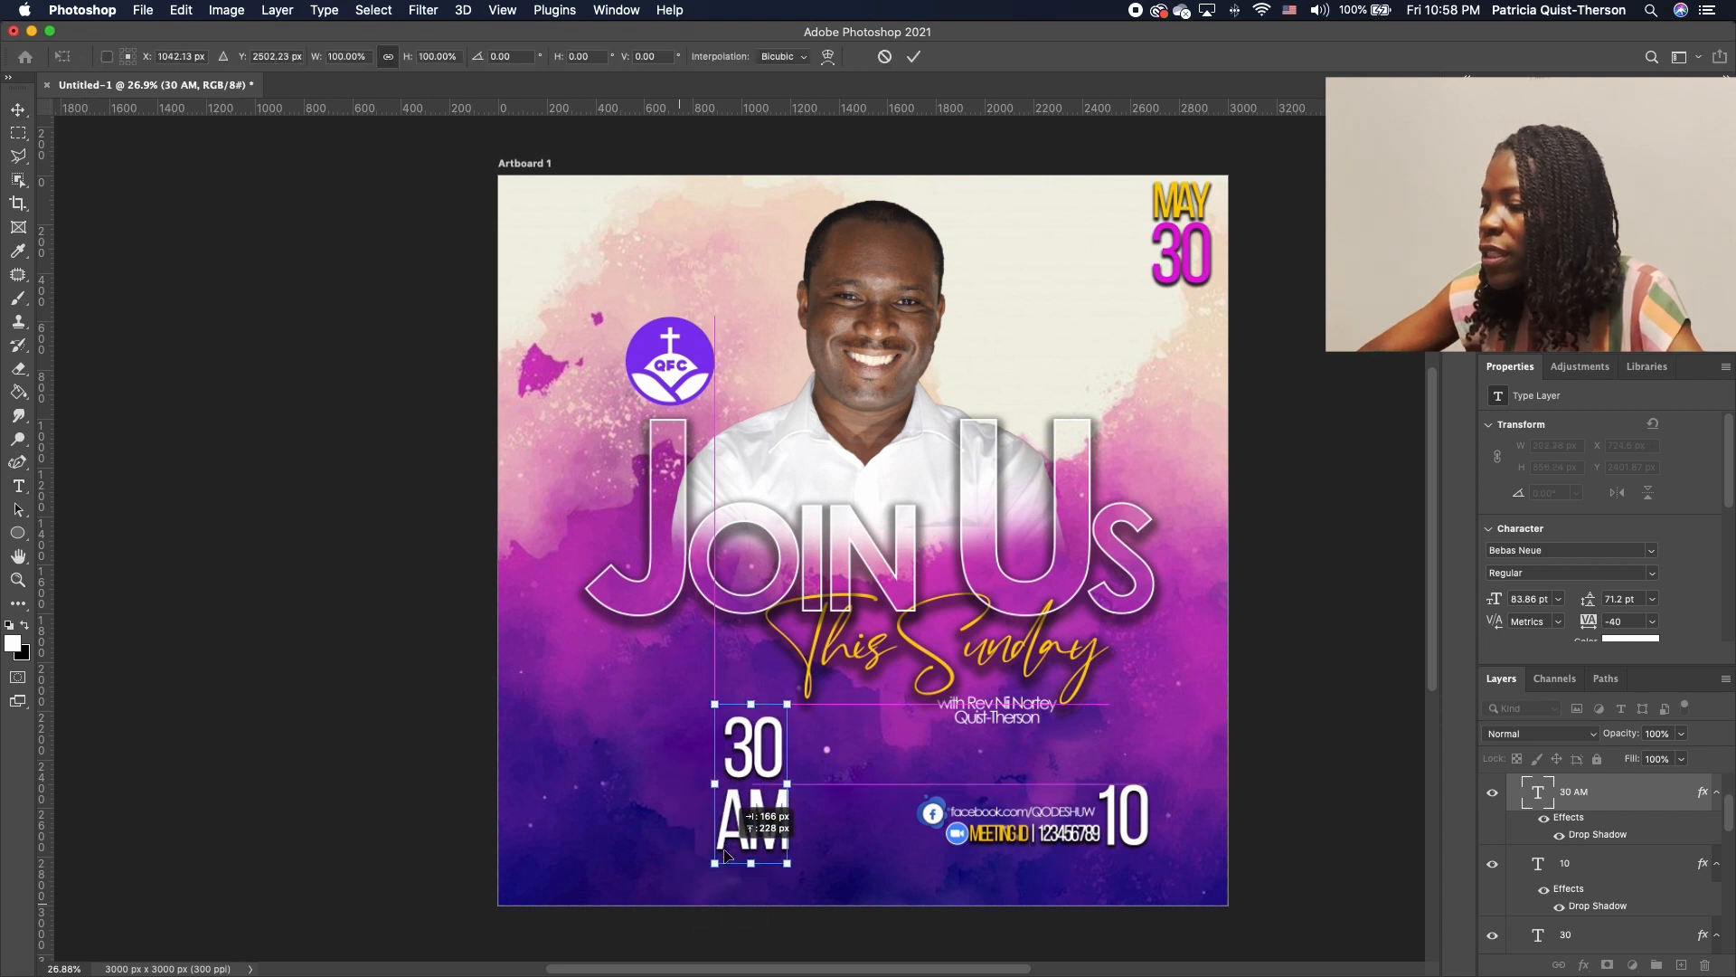
drag(785, 712, 1167, 830)
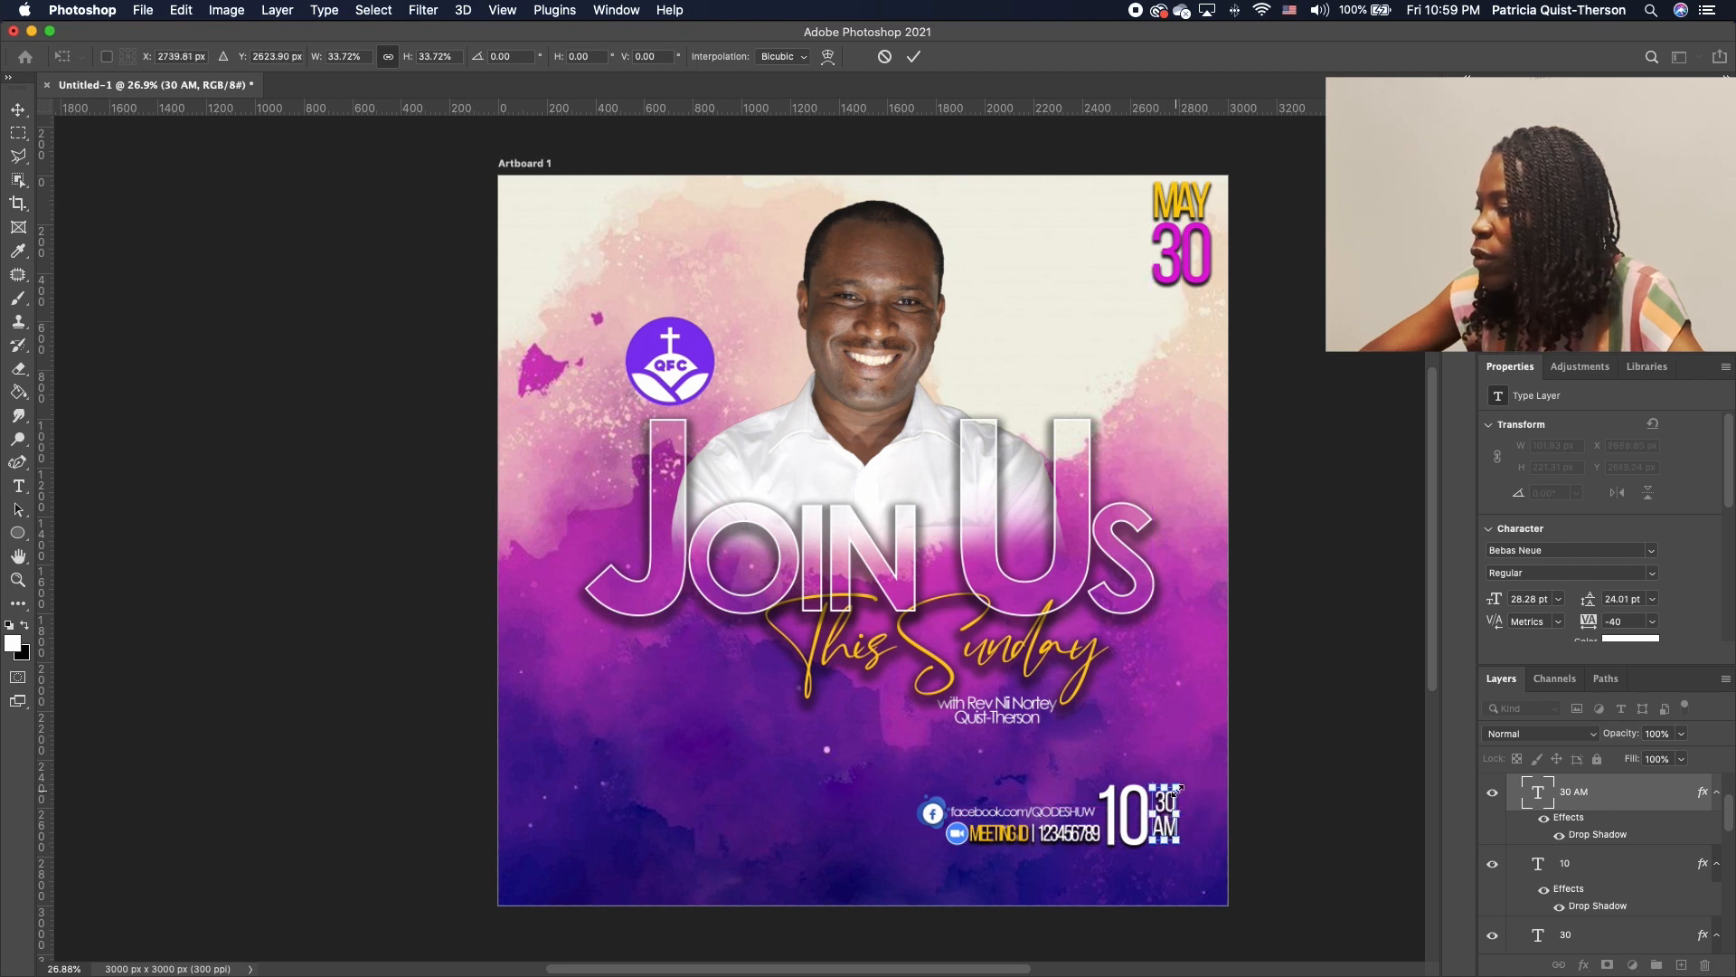
key(Return)
click(1183, 271)
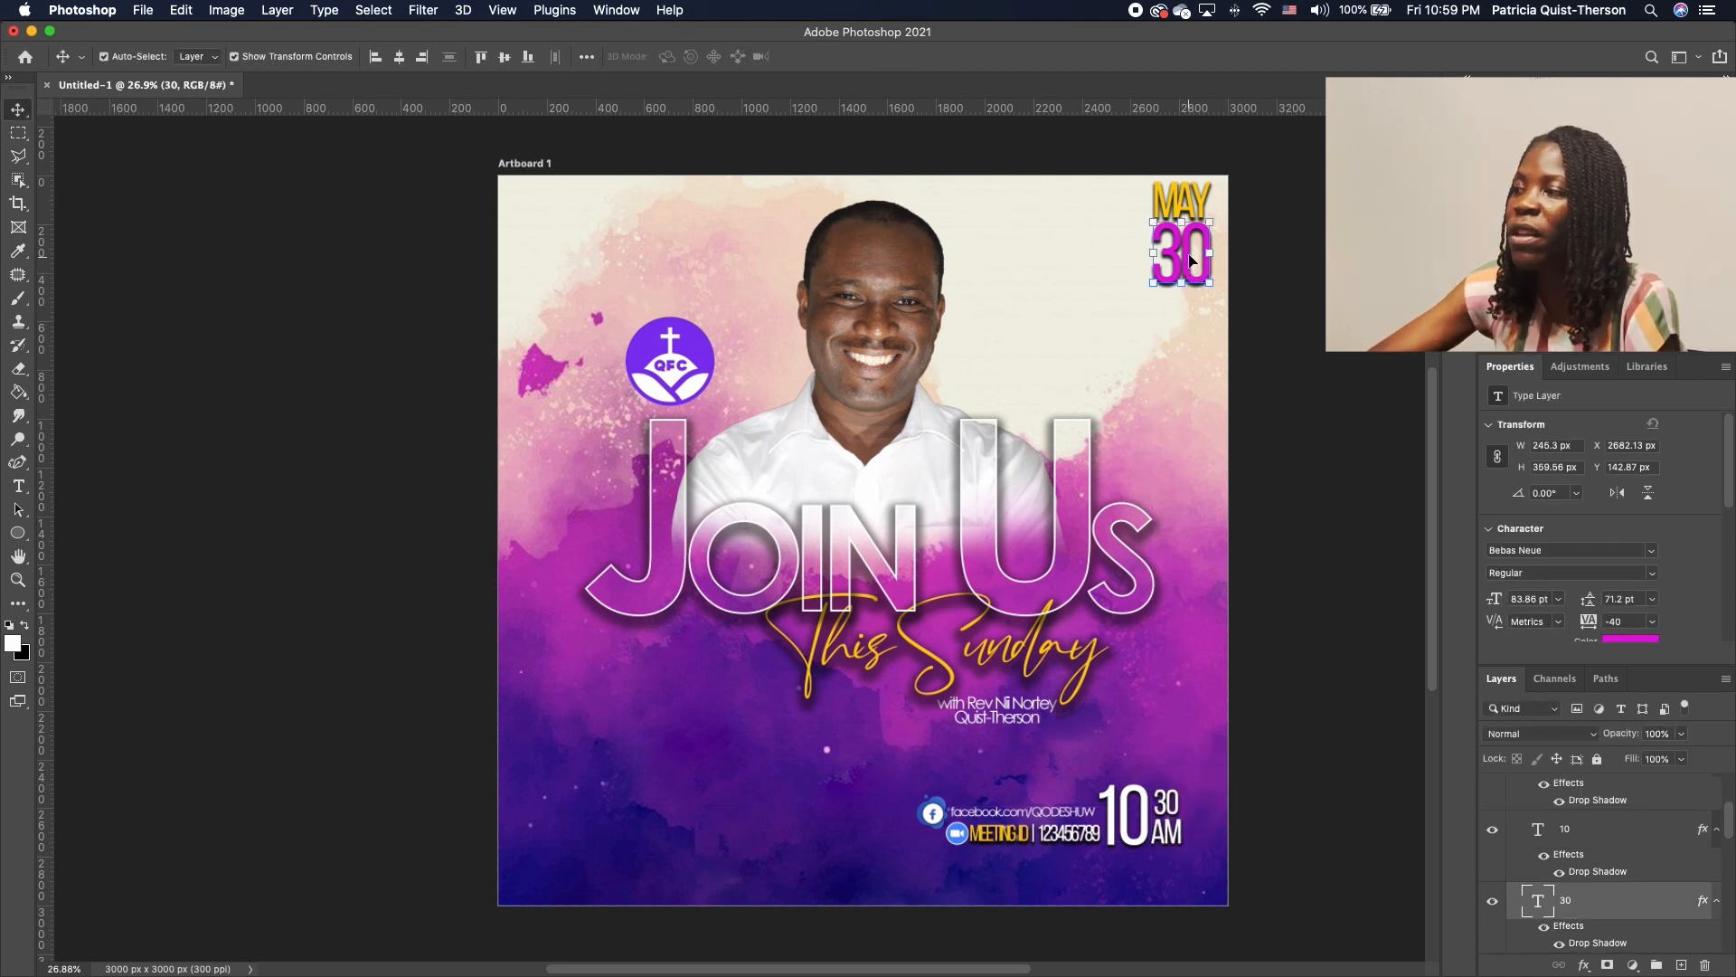
Move the MAY 30 date beside JOIN and make the 30 white
drag(1189, 204, 586, 523)
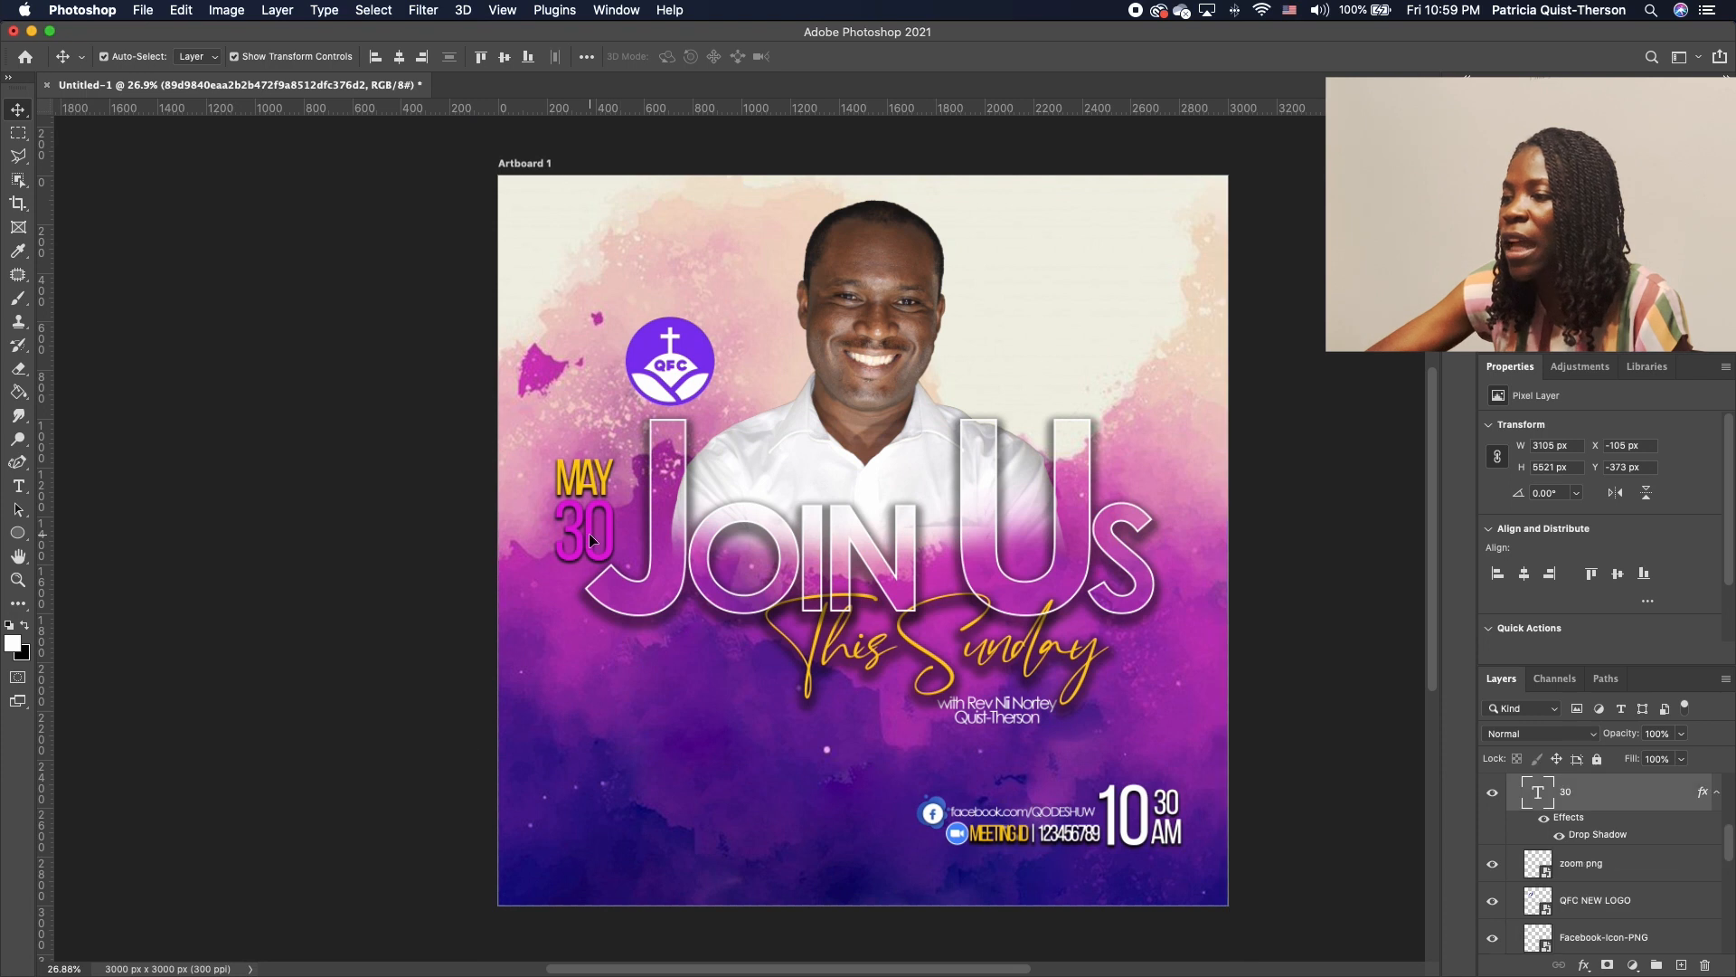
double_click(588, 531)
click(25, 627)
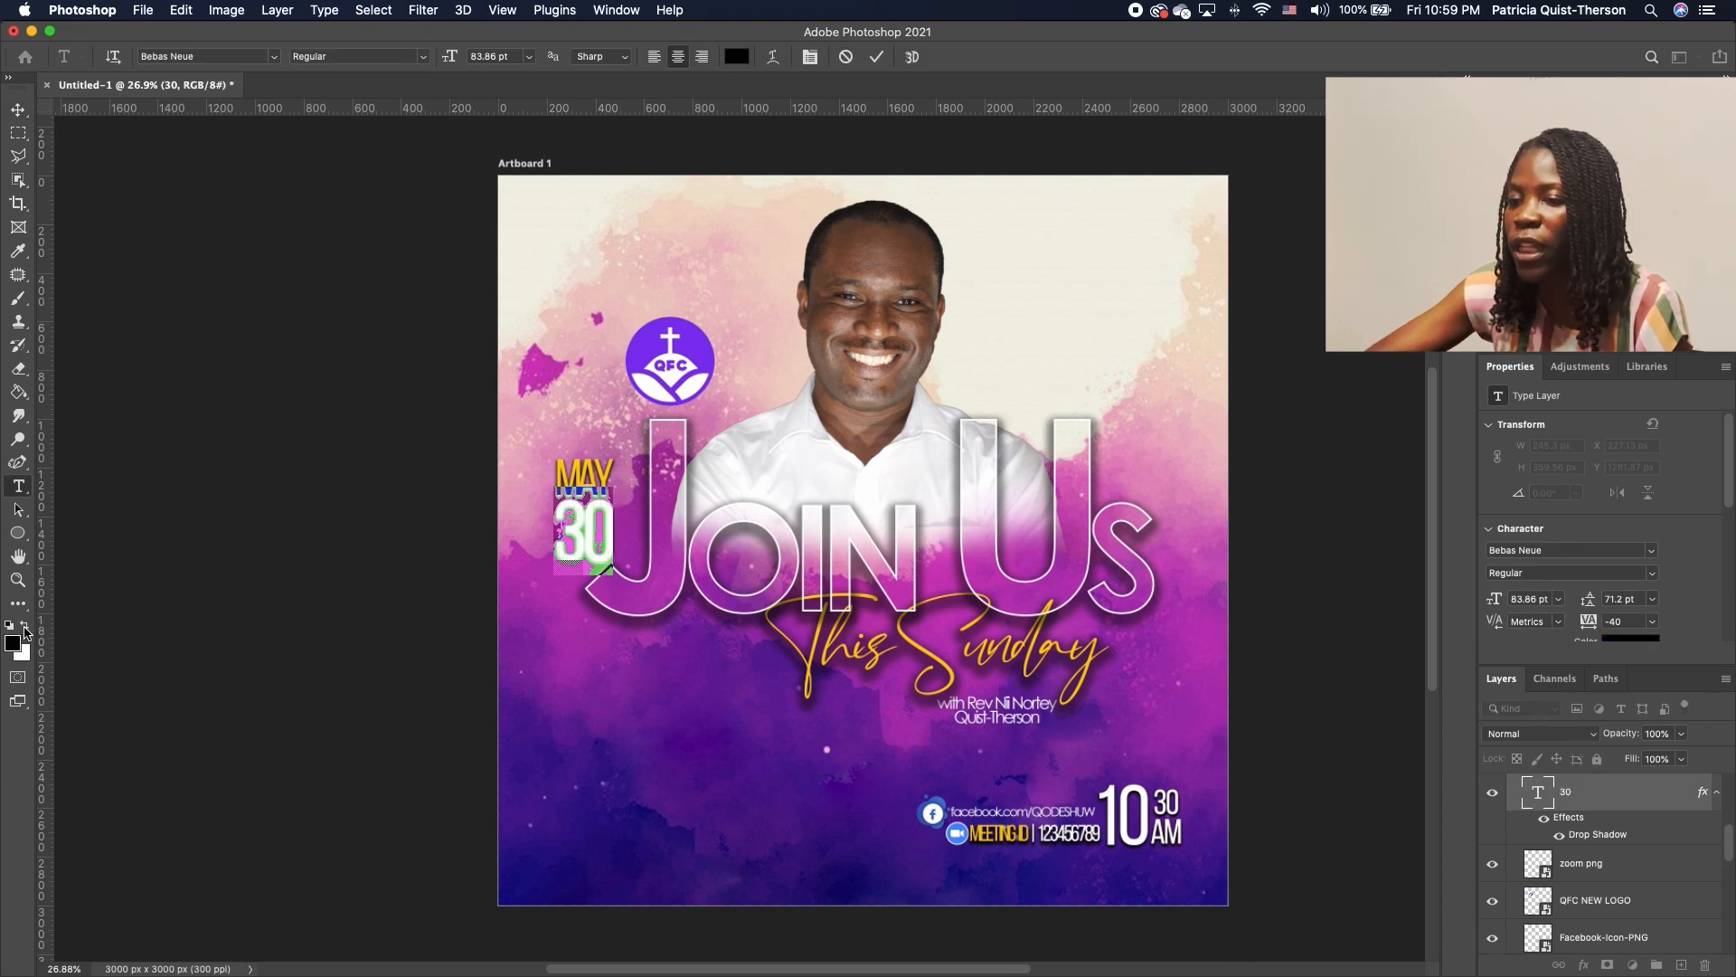
click(25, 627)
click(227, 624)
Scale the QFC logo down and shift it slightly lower
click(1090, 316)
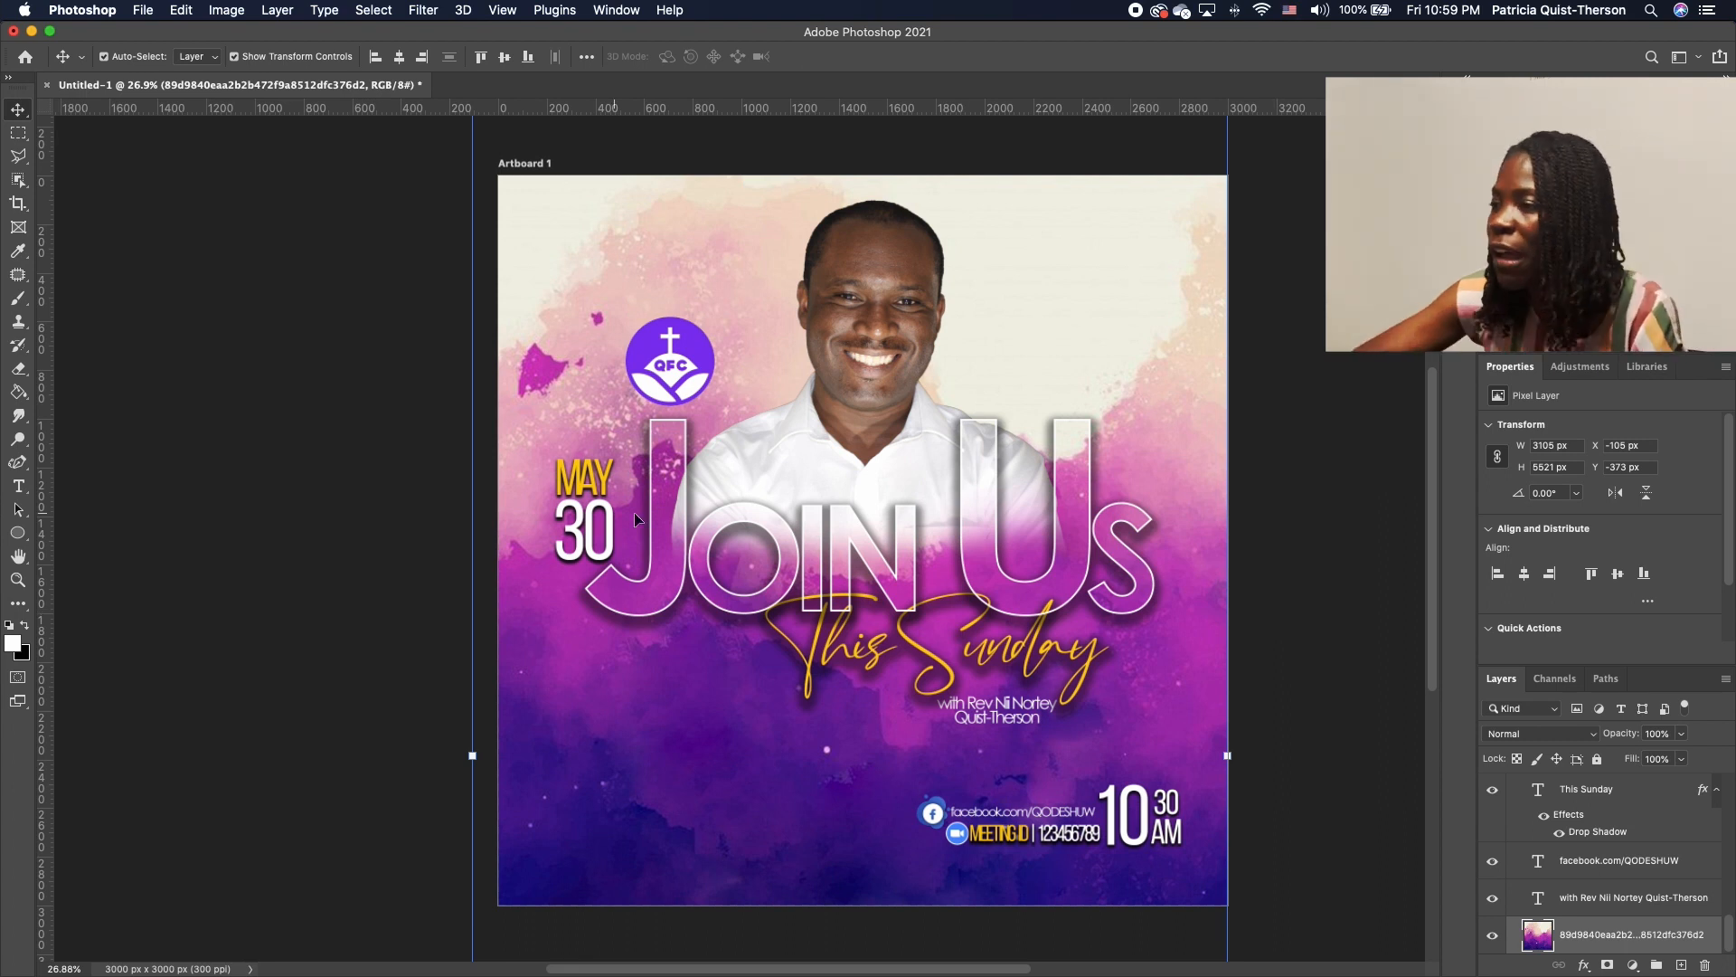
click(694, 382)
drag(714, 311, 670, 371)
key(Return)
click(774, 439)
click(760, 365)
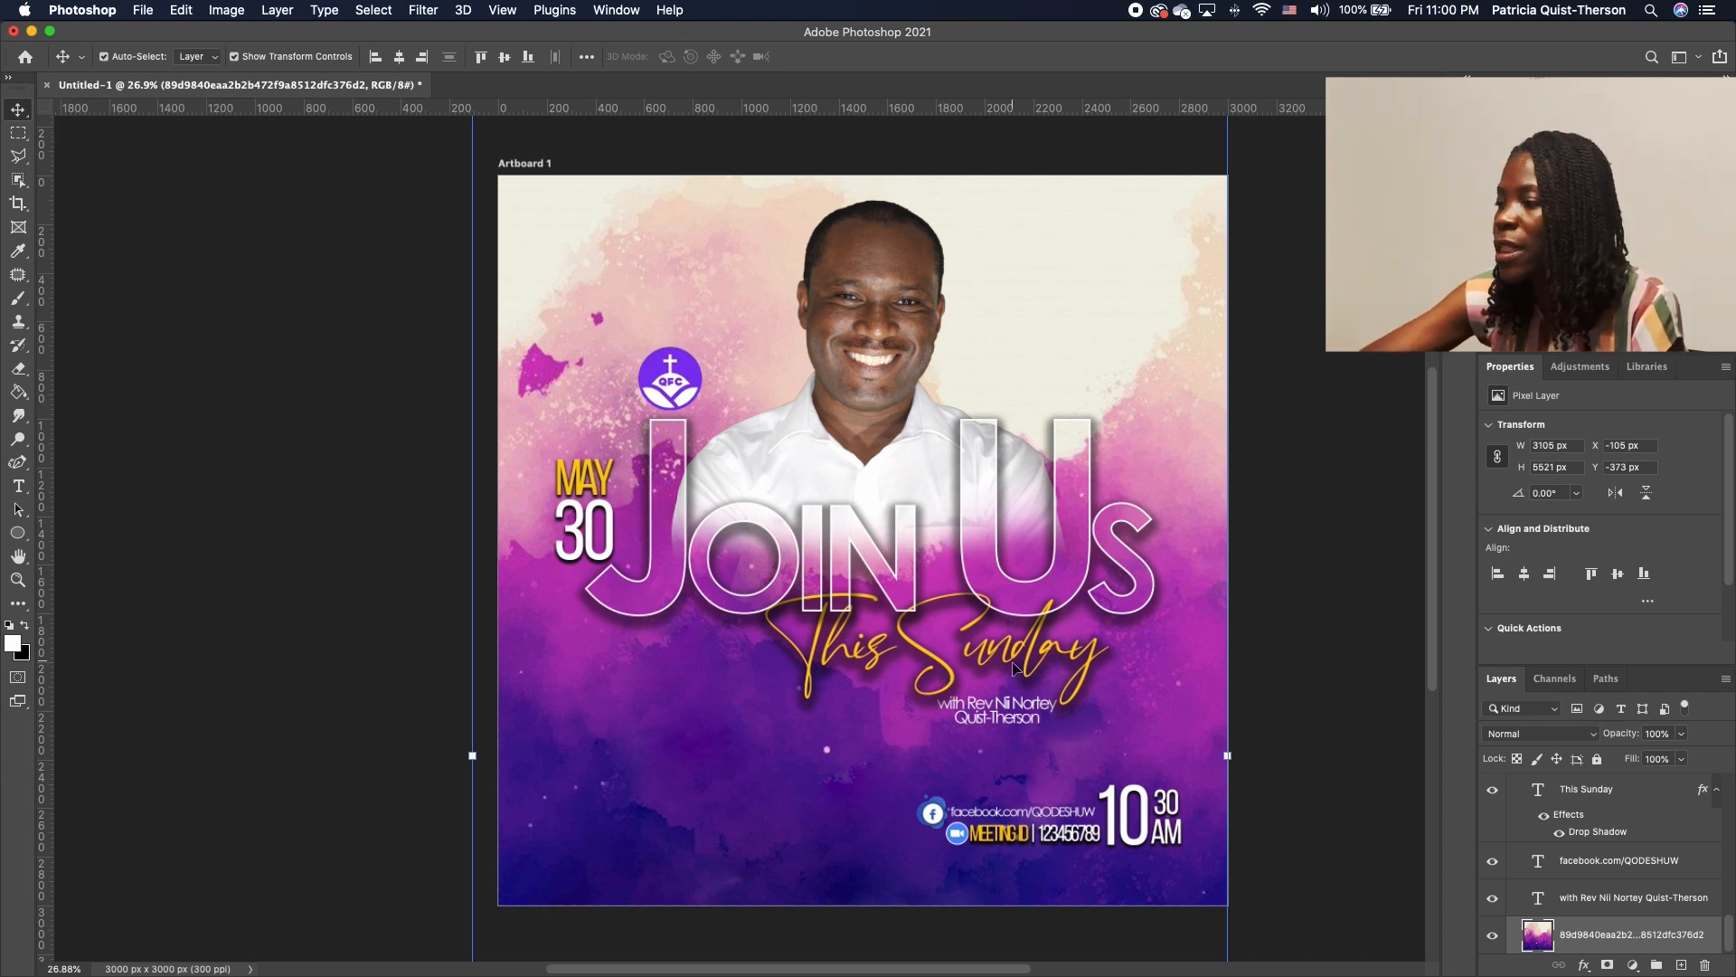
Duplicate the guest speaker's name text and move the copy to the lower left
click(943, 705)
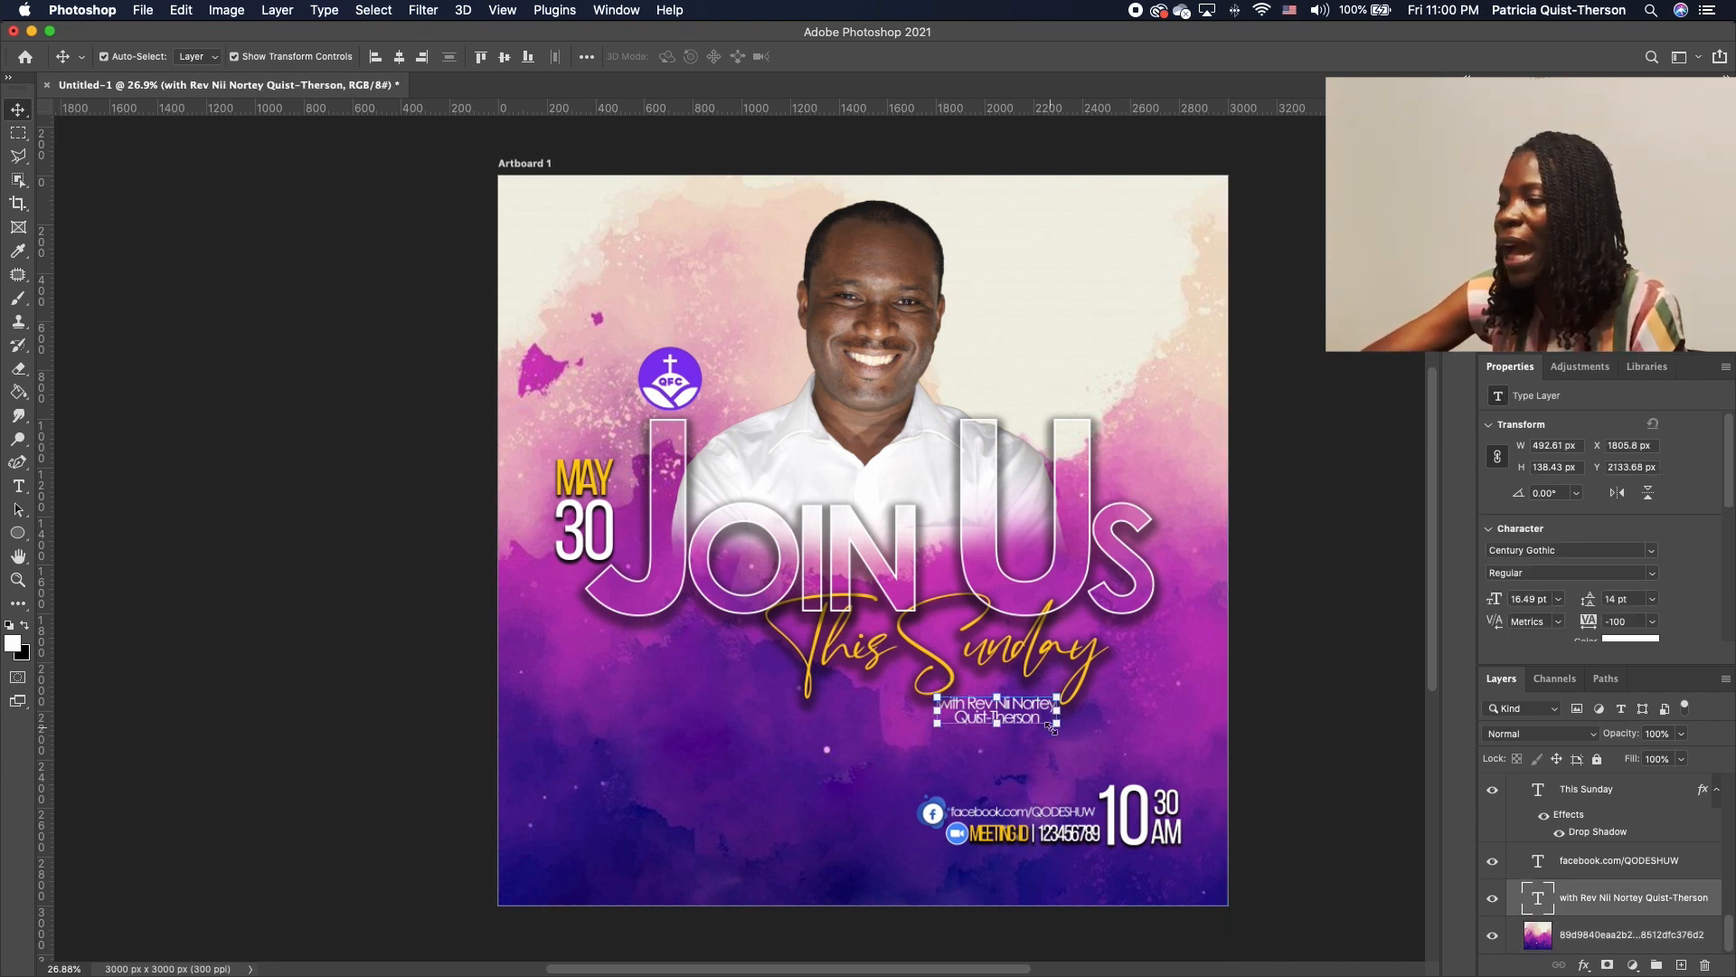
key(super)
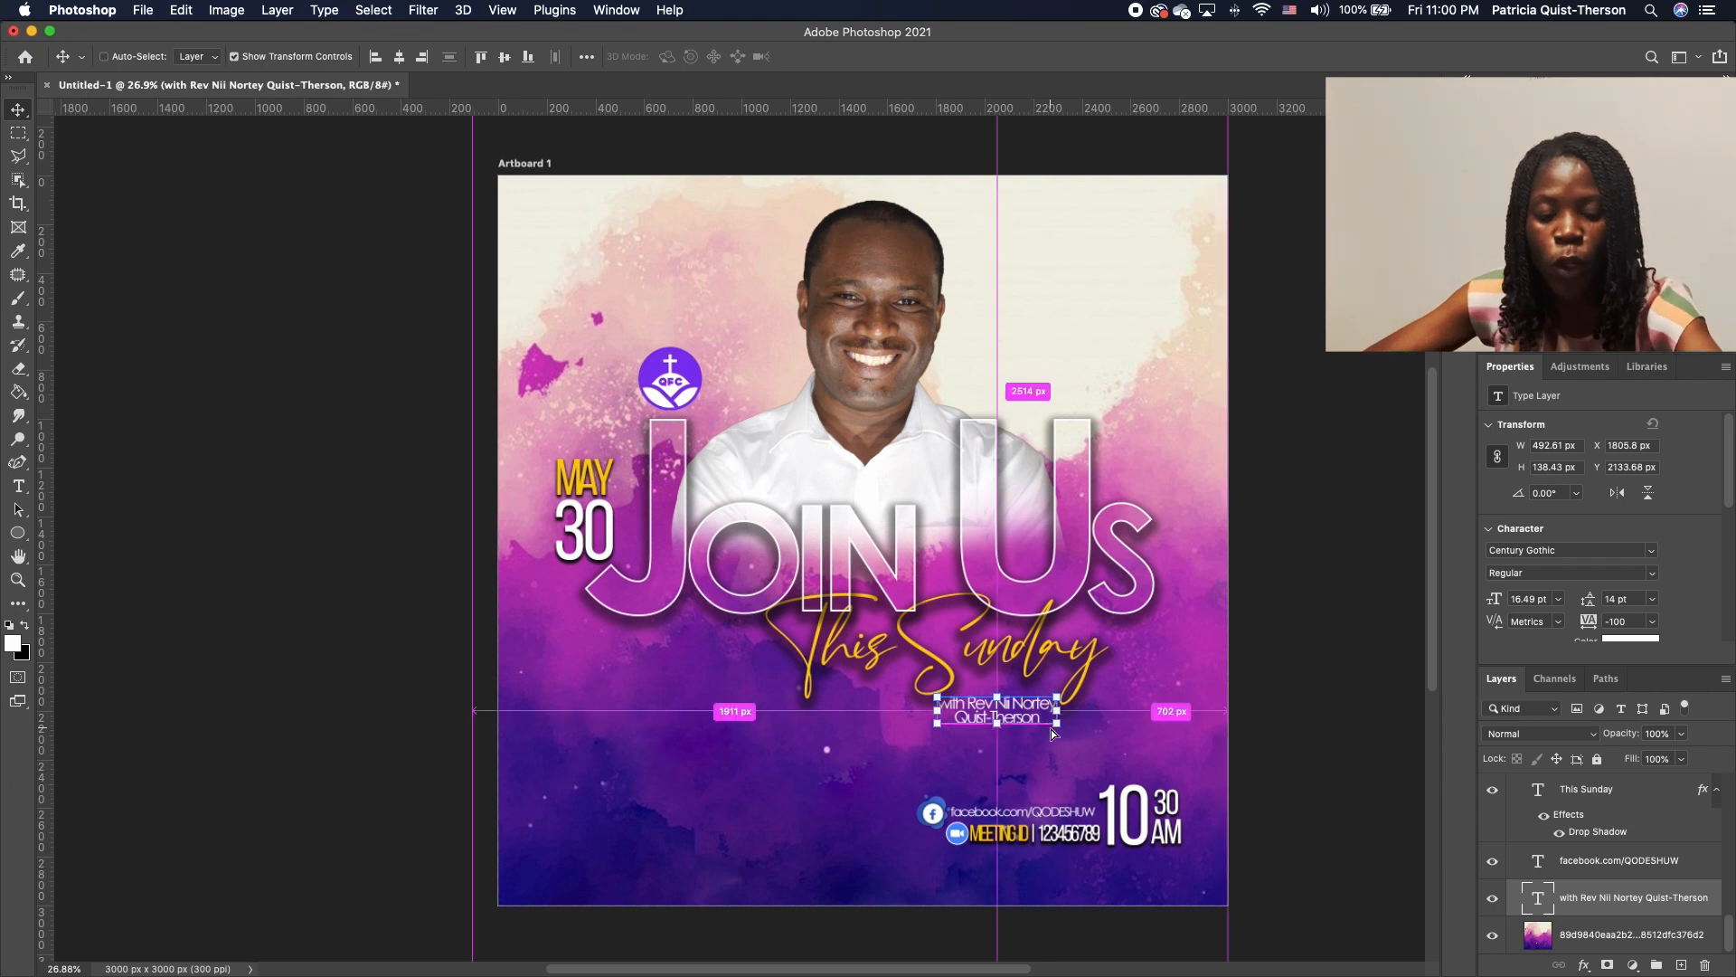
key(super+j)
drag(1000, 673, 936, 717)
key(super+z)
click(1015, 719)
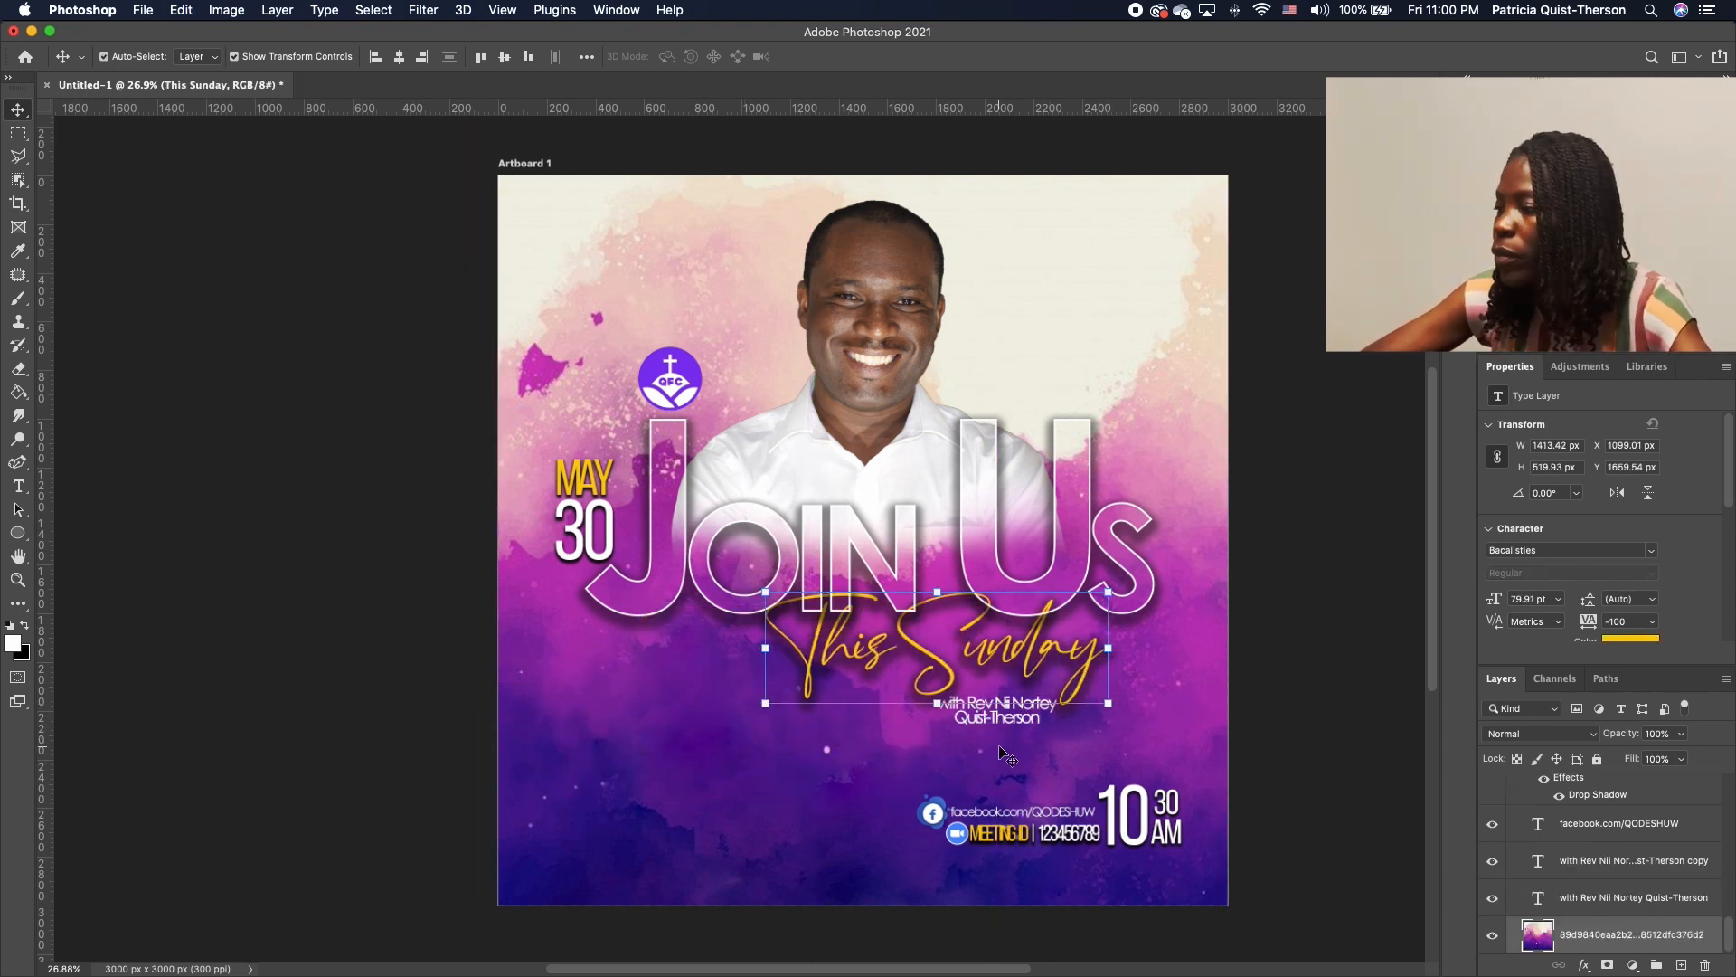
drag(1017, 721, 771, 762)
Retype the copy as 'QODESH UNIVERSITY OF WASHINGTON' and color it black
double_click(772, 763)
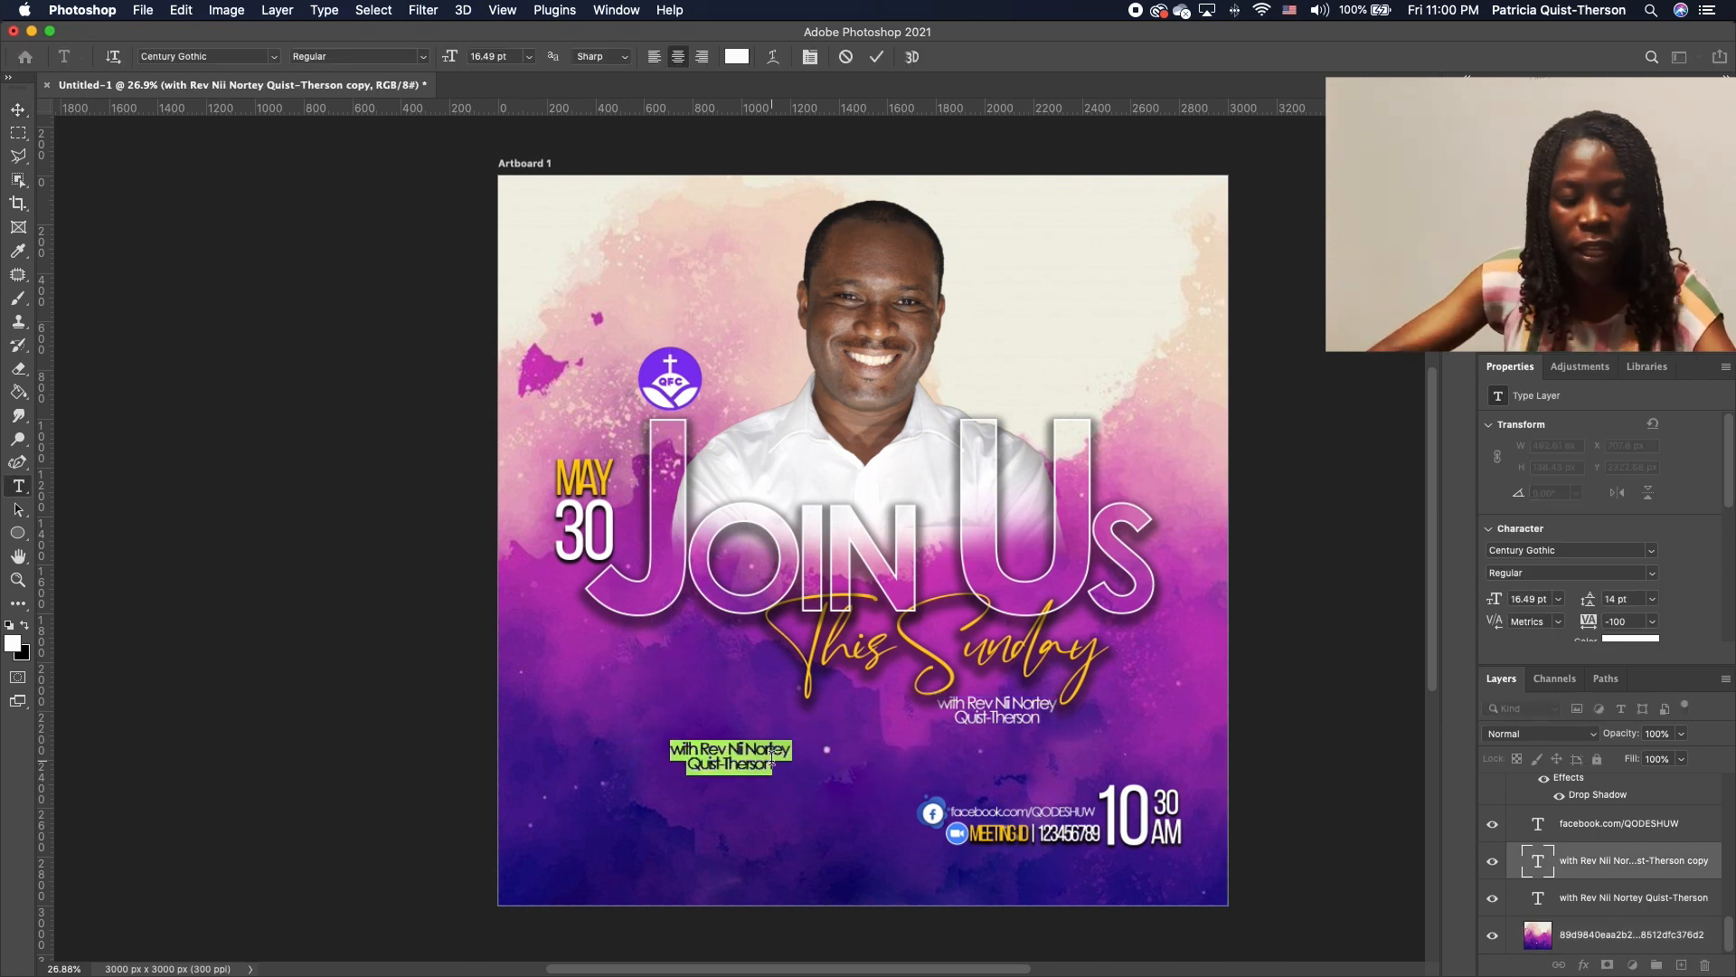
text(G)
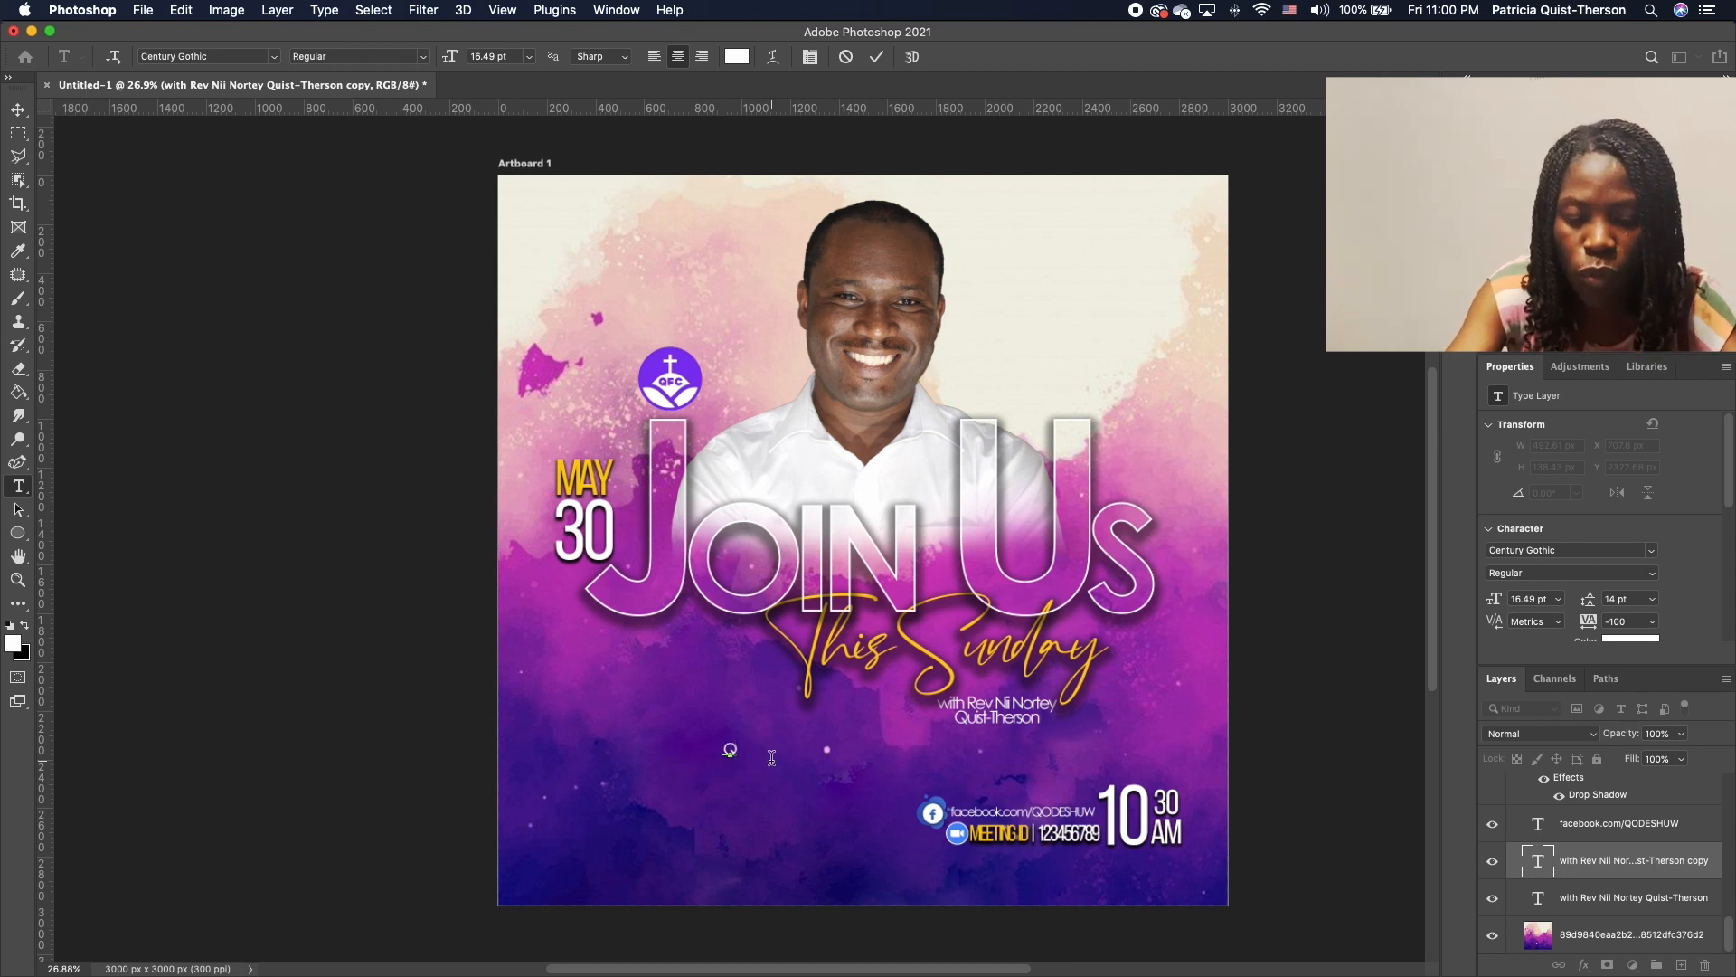
text(ODESH UNIVERSITY OF WASHINGTON)
key(super+a)
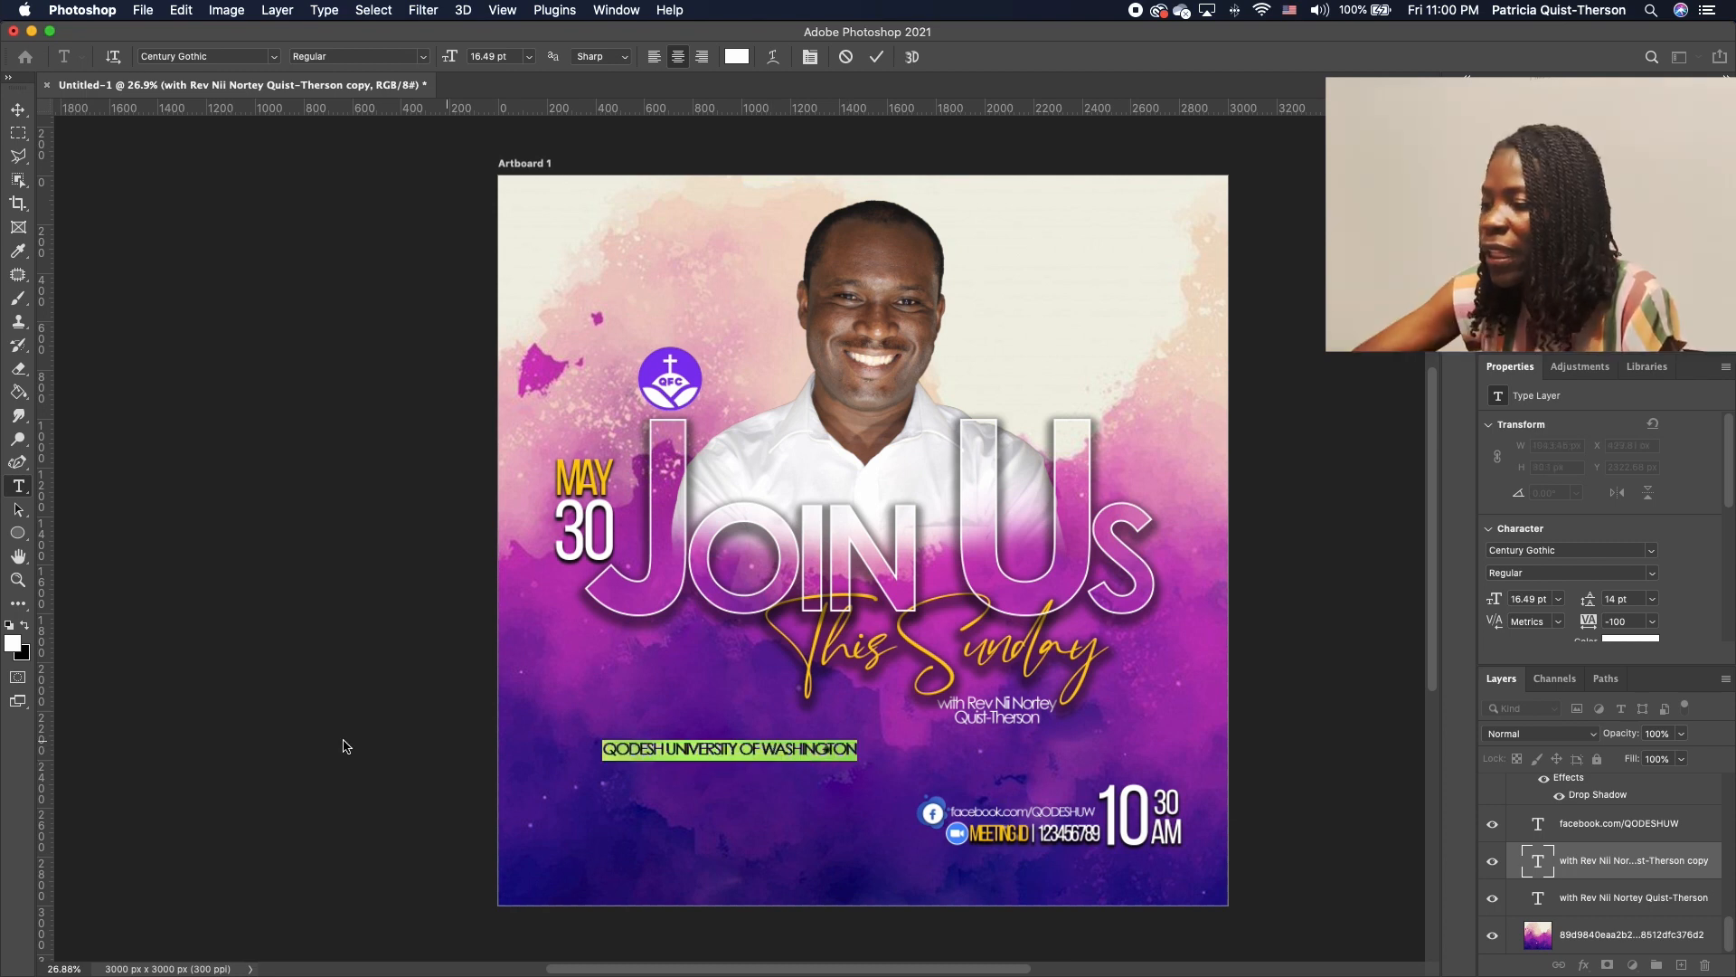
click(24, 626)
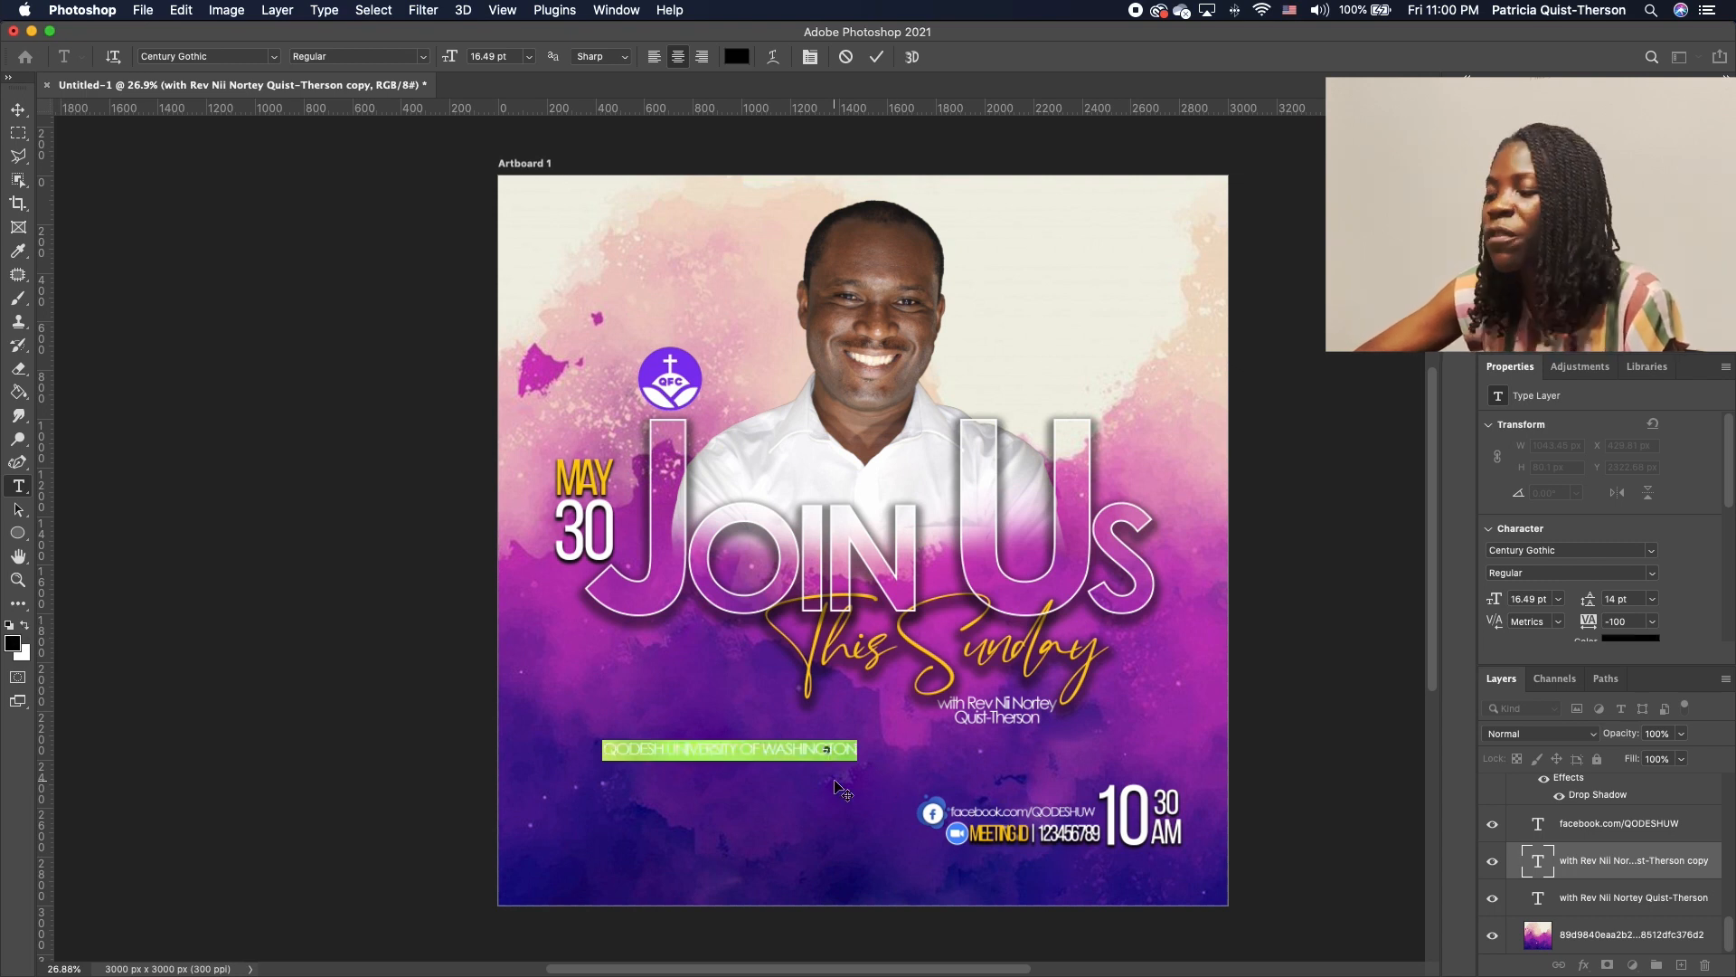
click(18, 108)
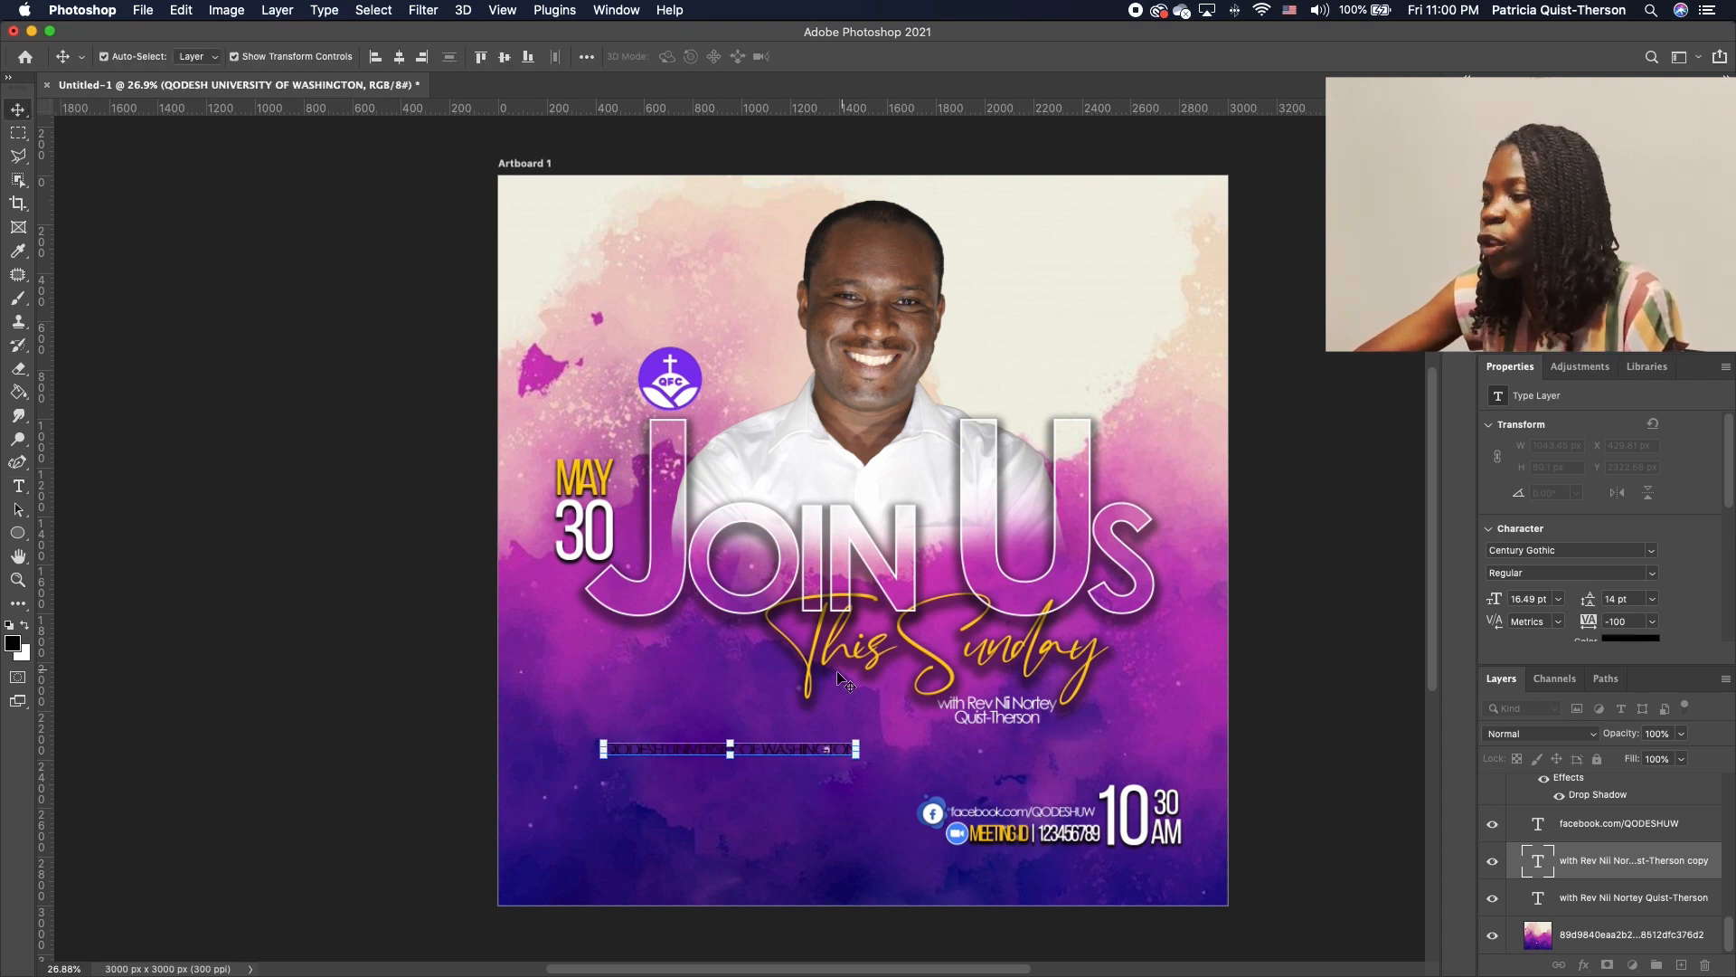
Move the university name just above JOIN US, layer it over the portrait, and set Bold
drag(800, 730, 880, 491)
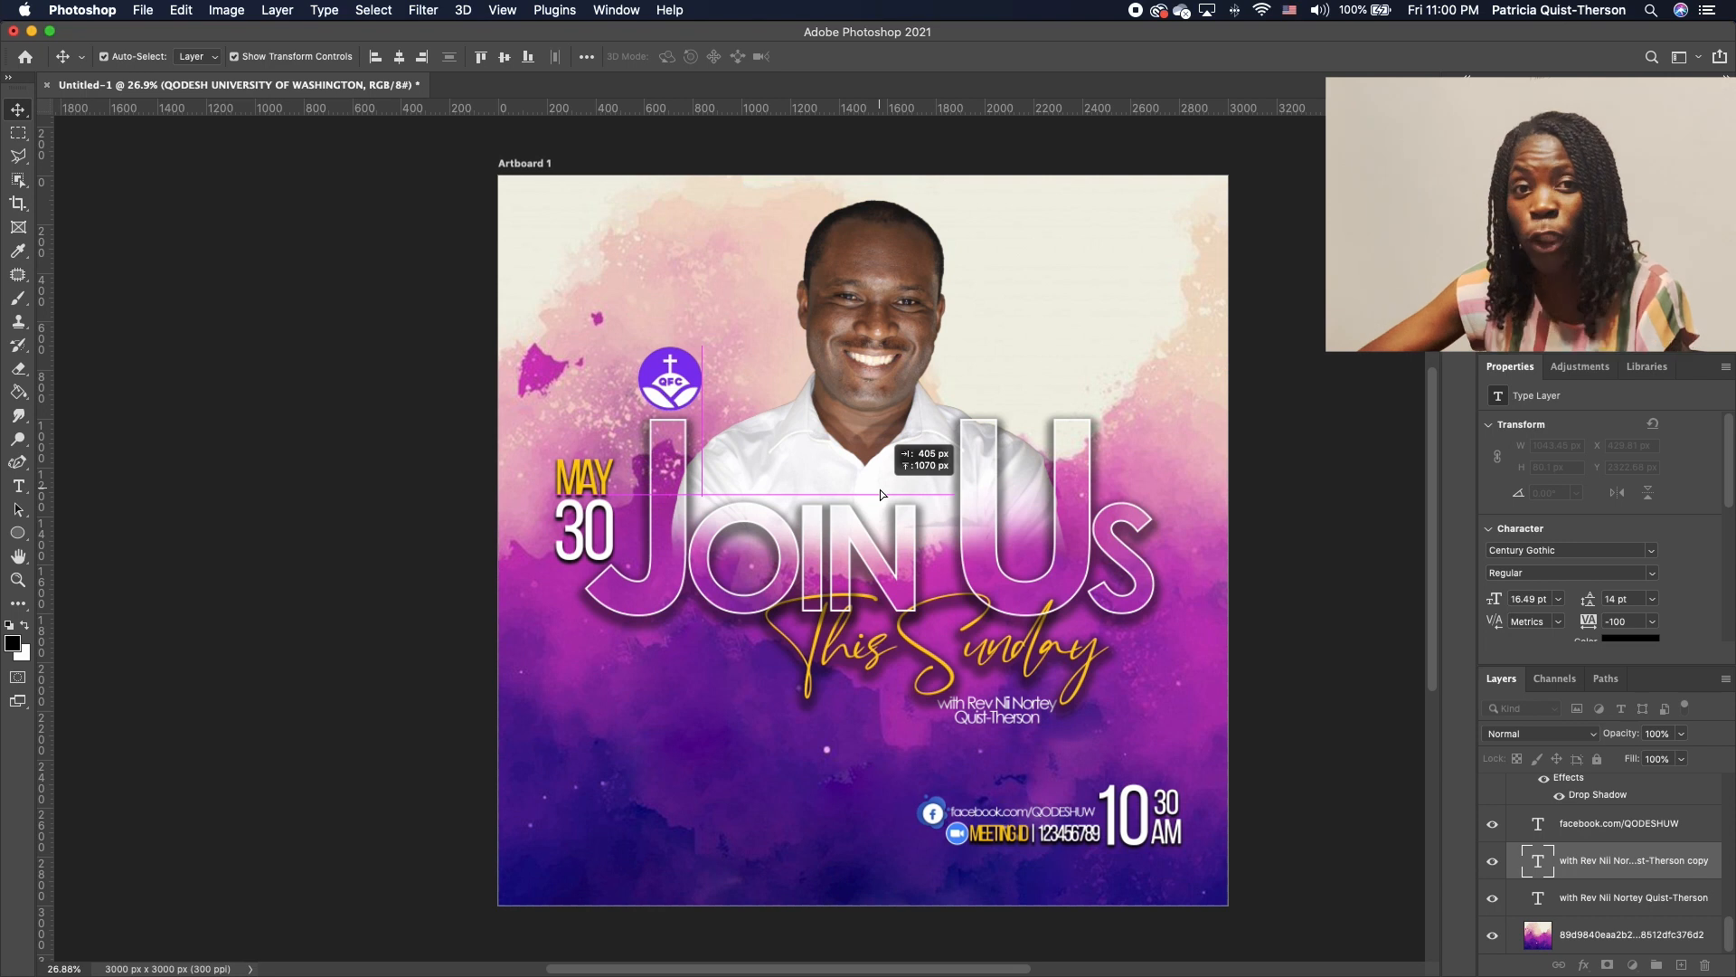
drag(881, 490, 881, 490)
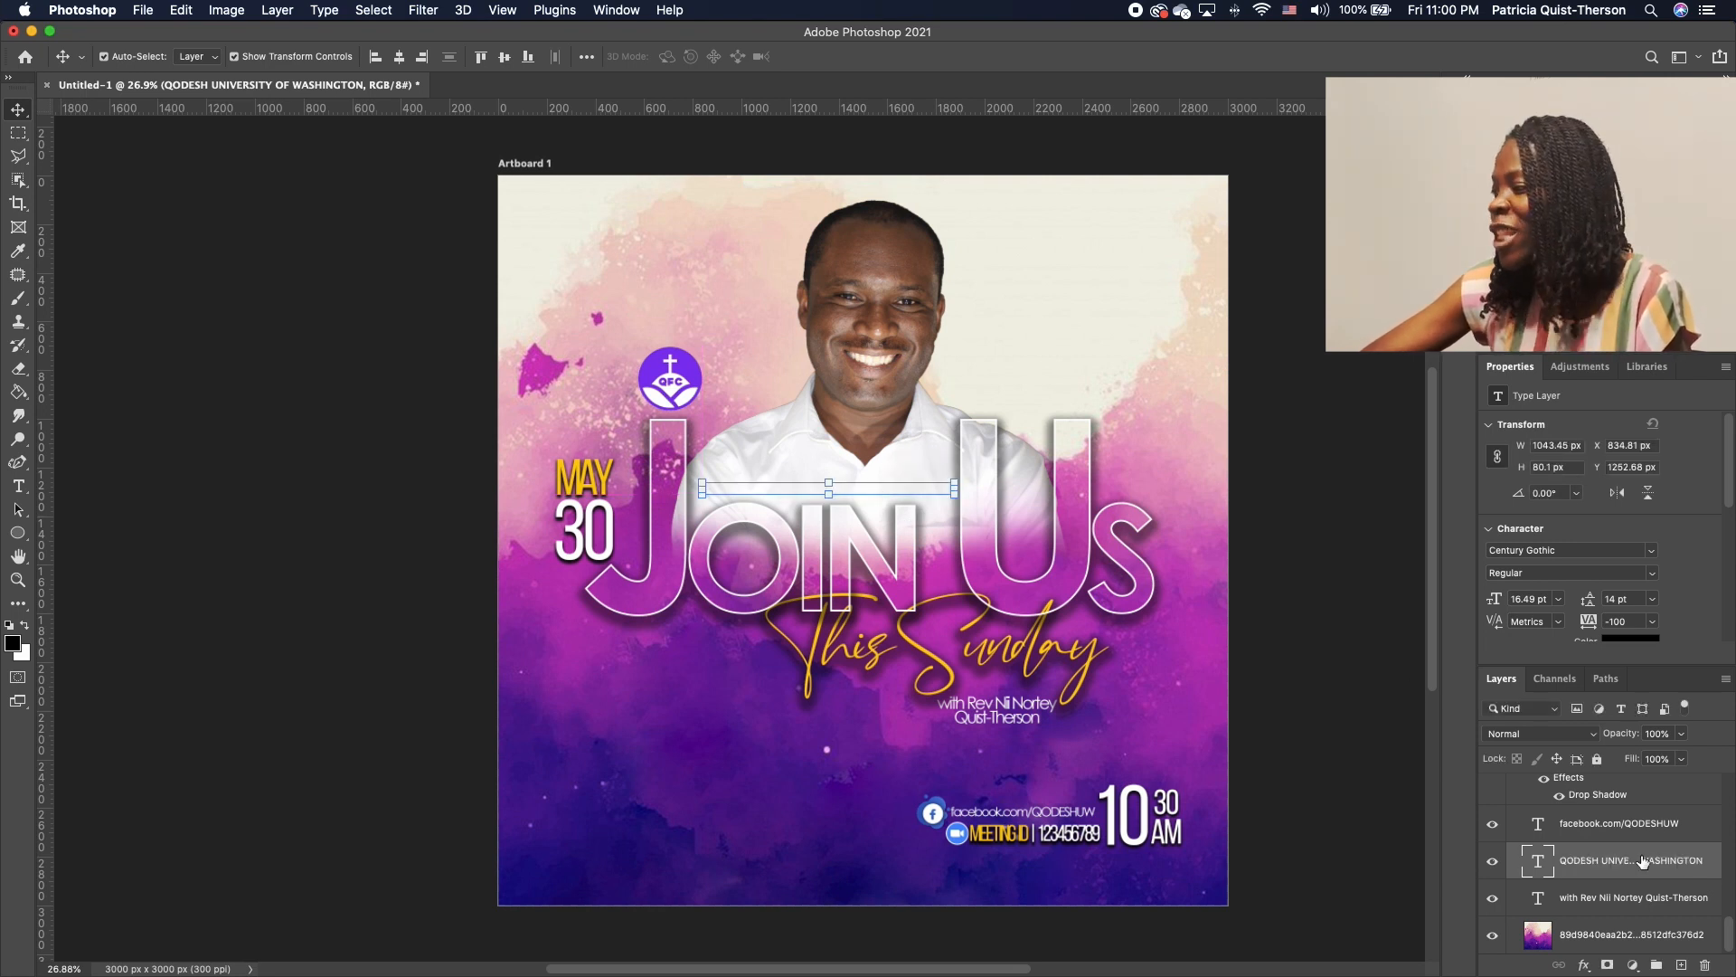
mouse_move(1640, 867)
mouse_down()
mouse_move(1633, 830)
mouse_move(1623, 859)
mouse_up()
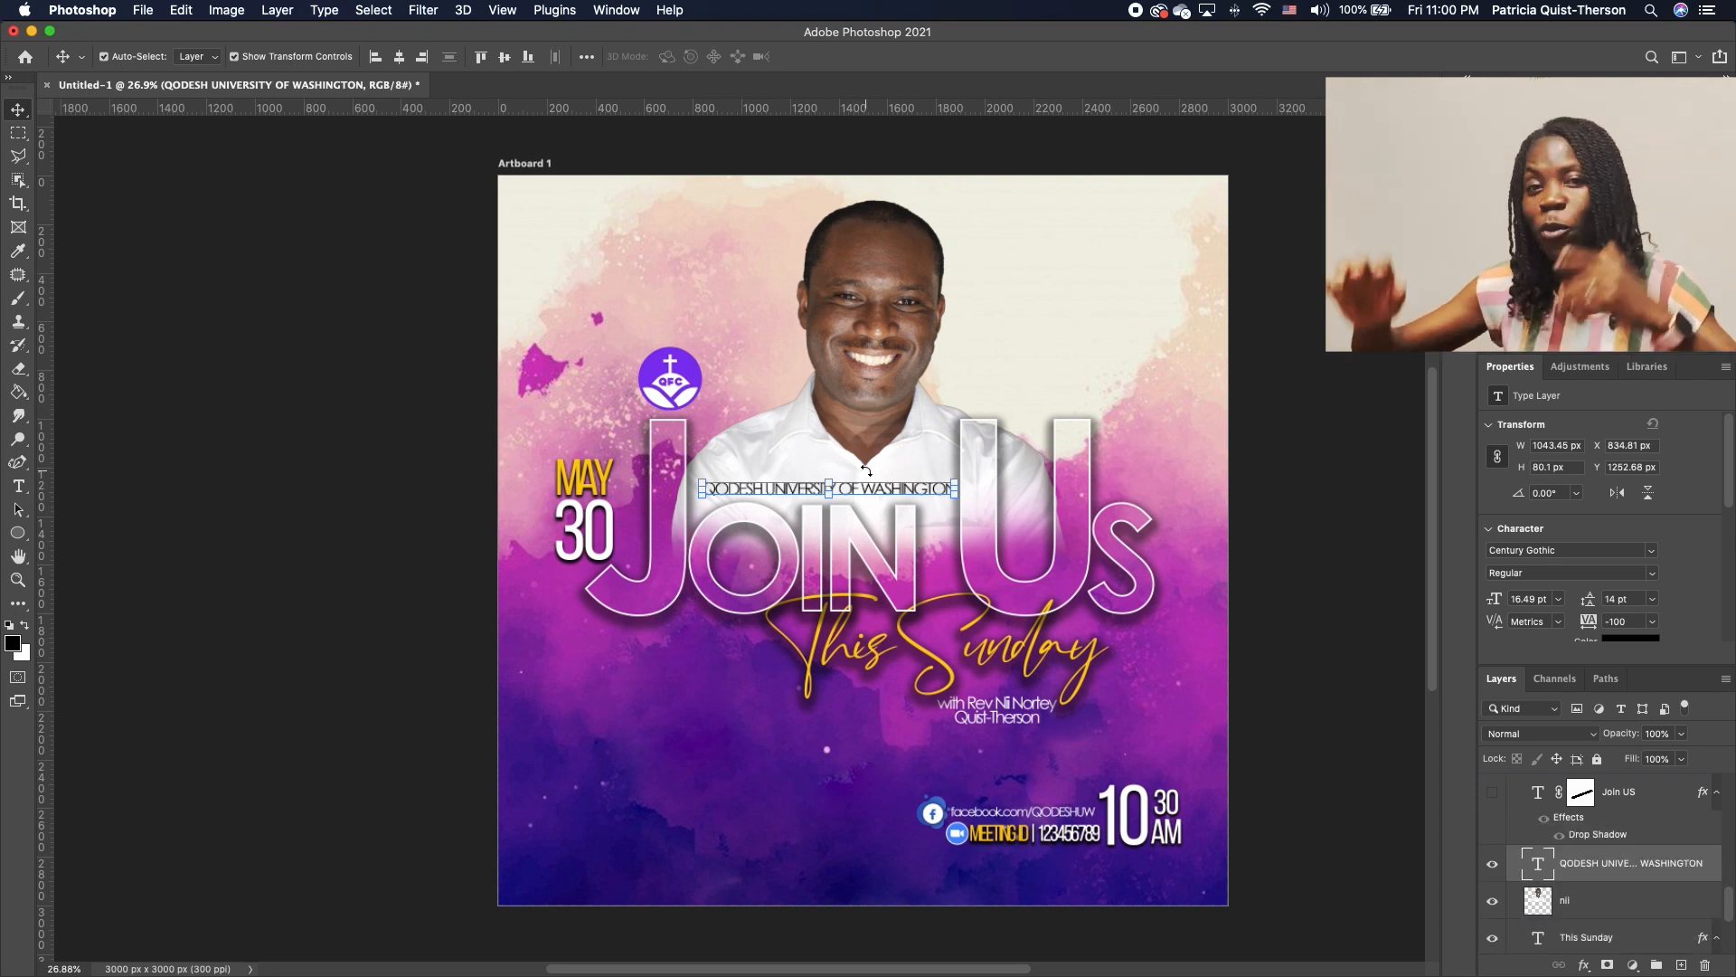
mouse_move(908, 491)
mouse_down()
mouse_move(932, 489)
mouse_move(885, 495)
mouse_up()
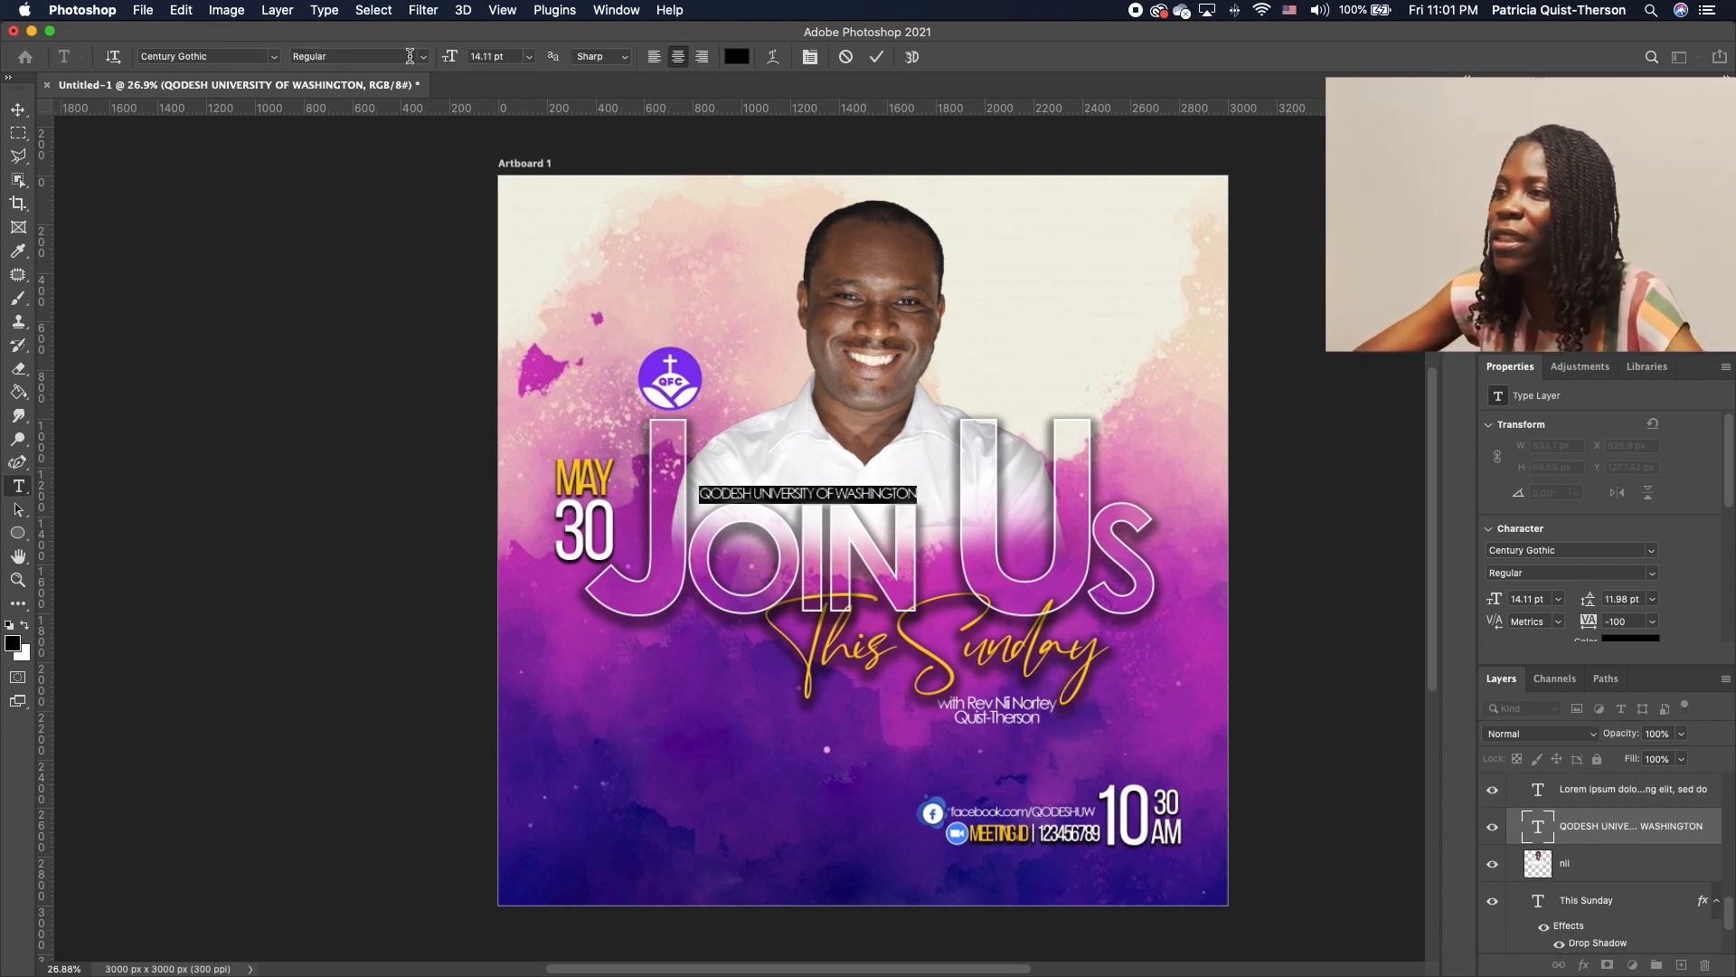
click(421, 57)
click(353, 75)
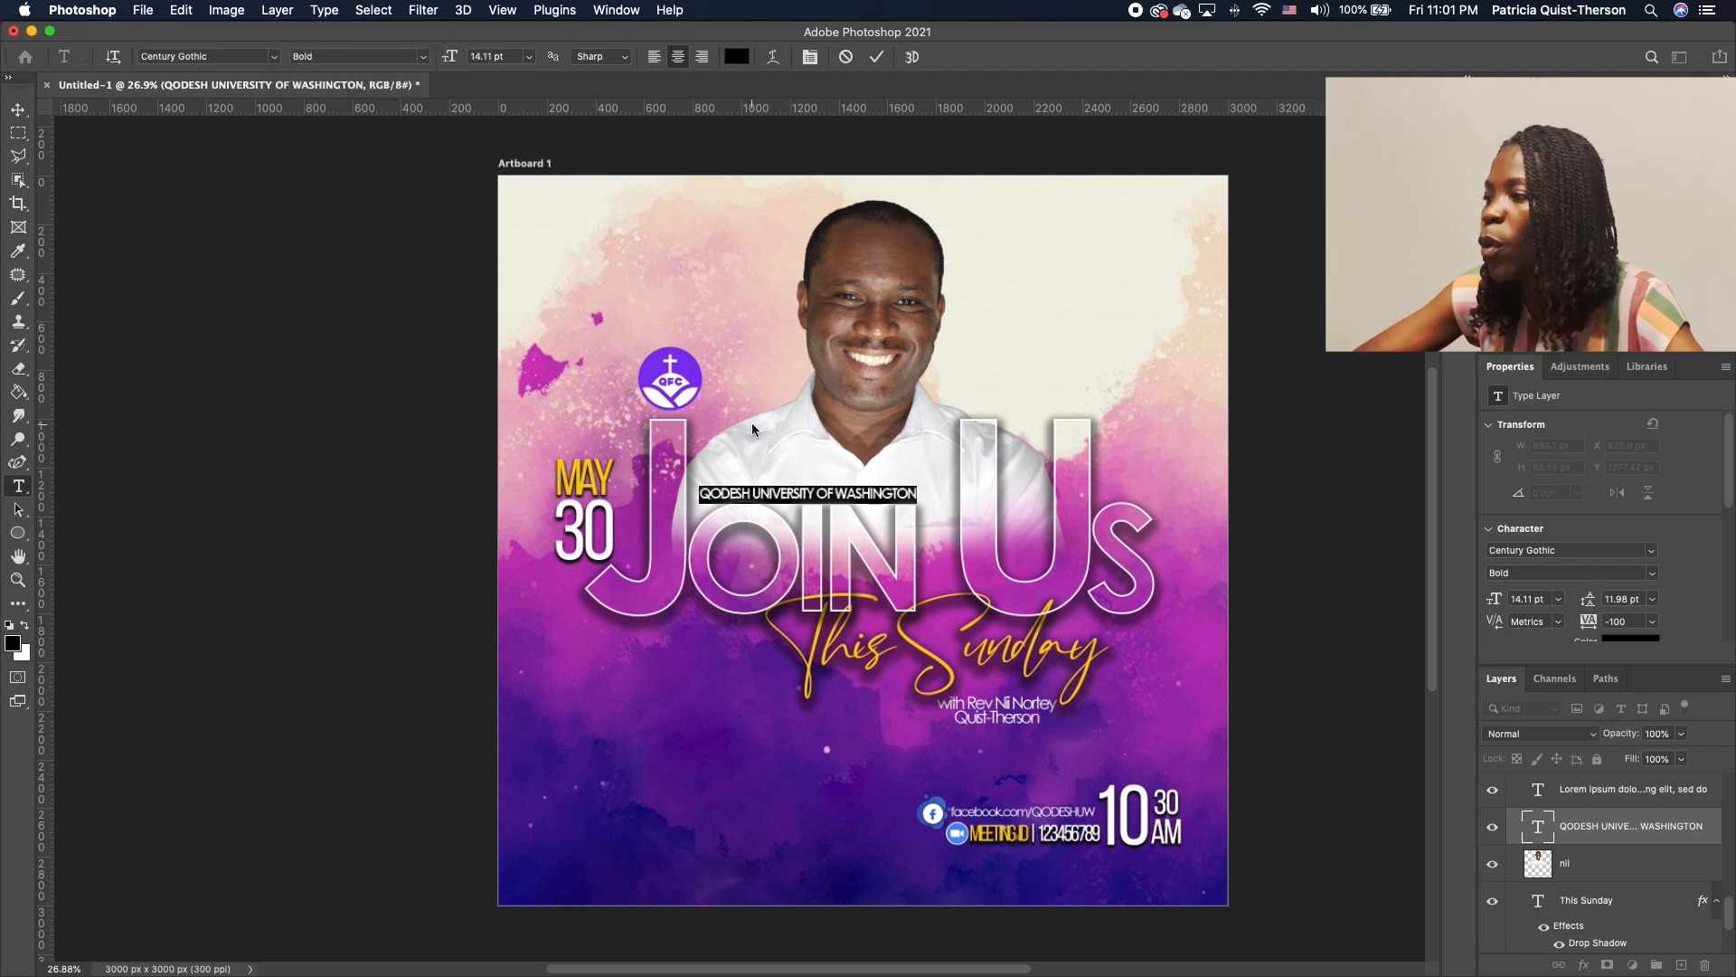
click(22, 109)
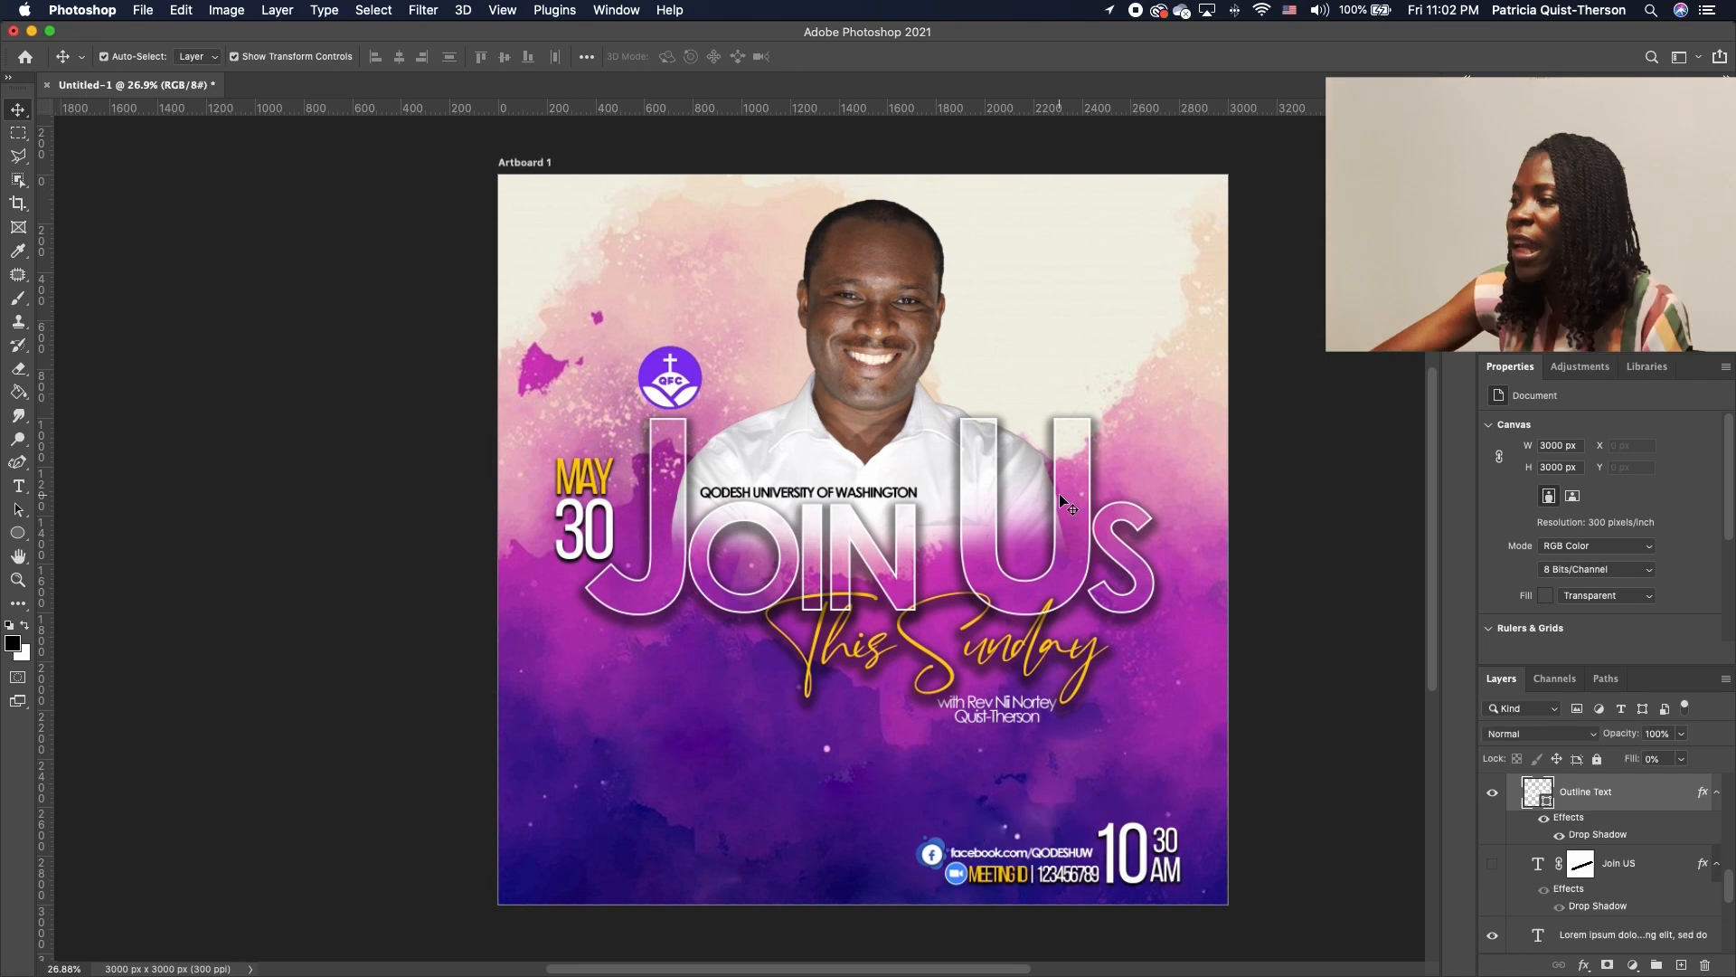
Reveal the yellow Join US layer and nudge it up and left behind the outline letters
click(1494, 862)
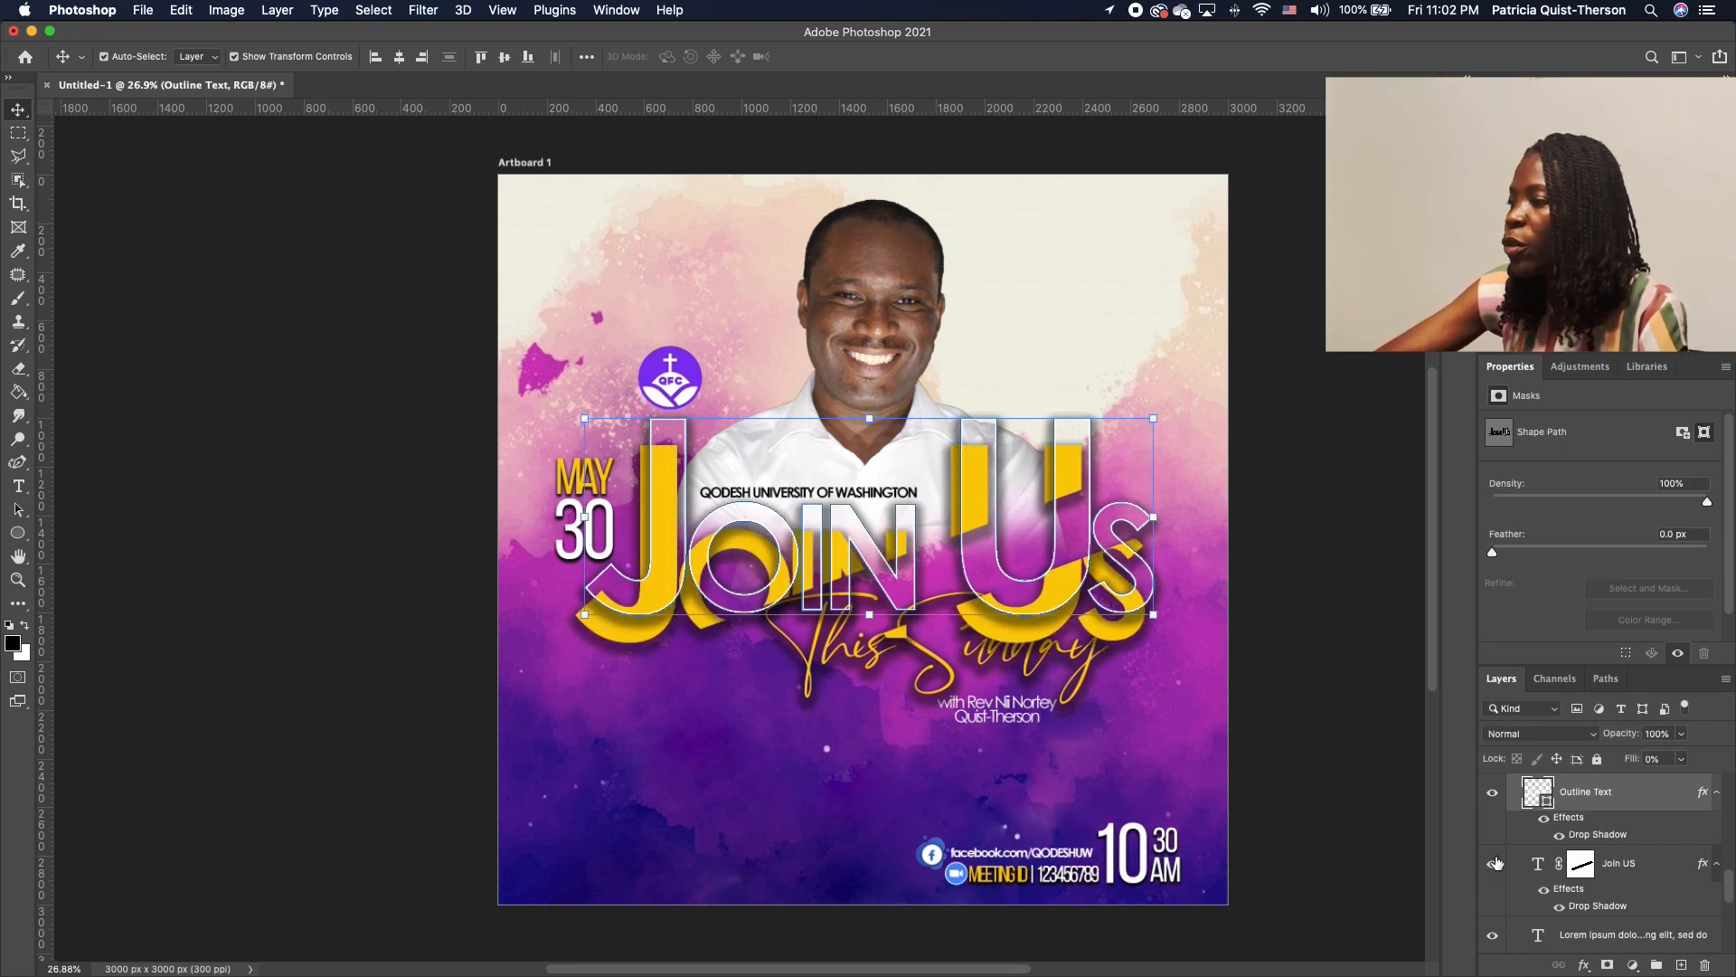
click(626, 637)
key(Return)
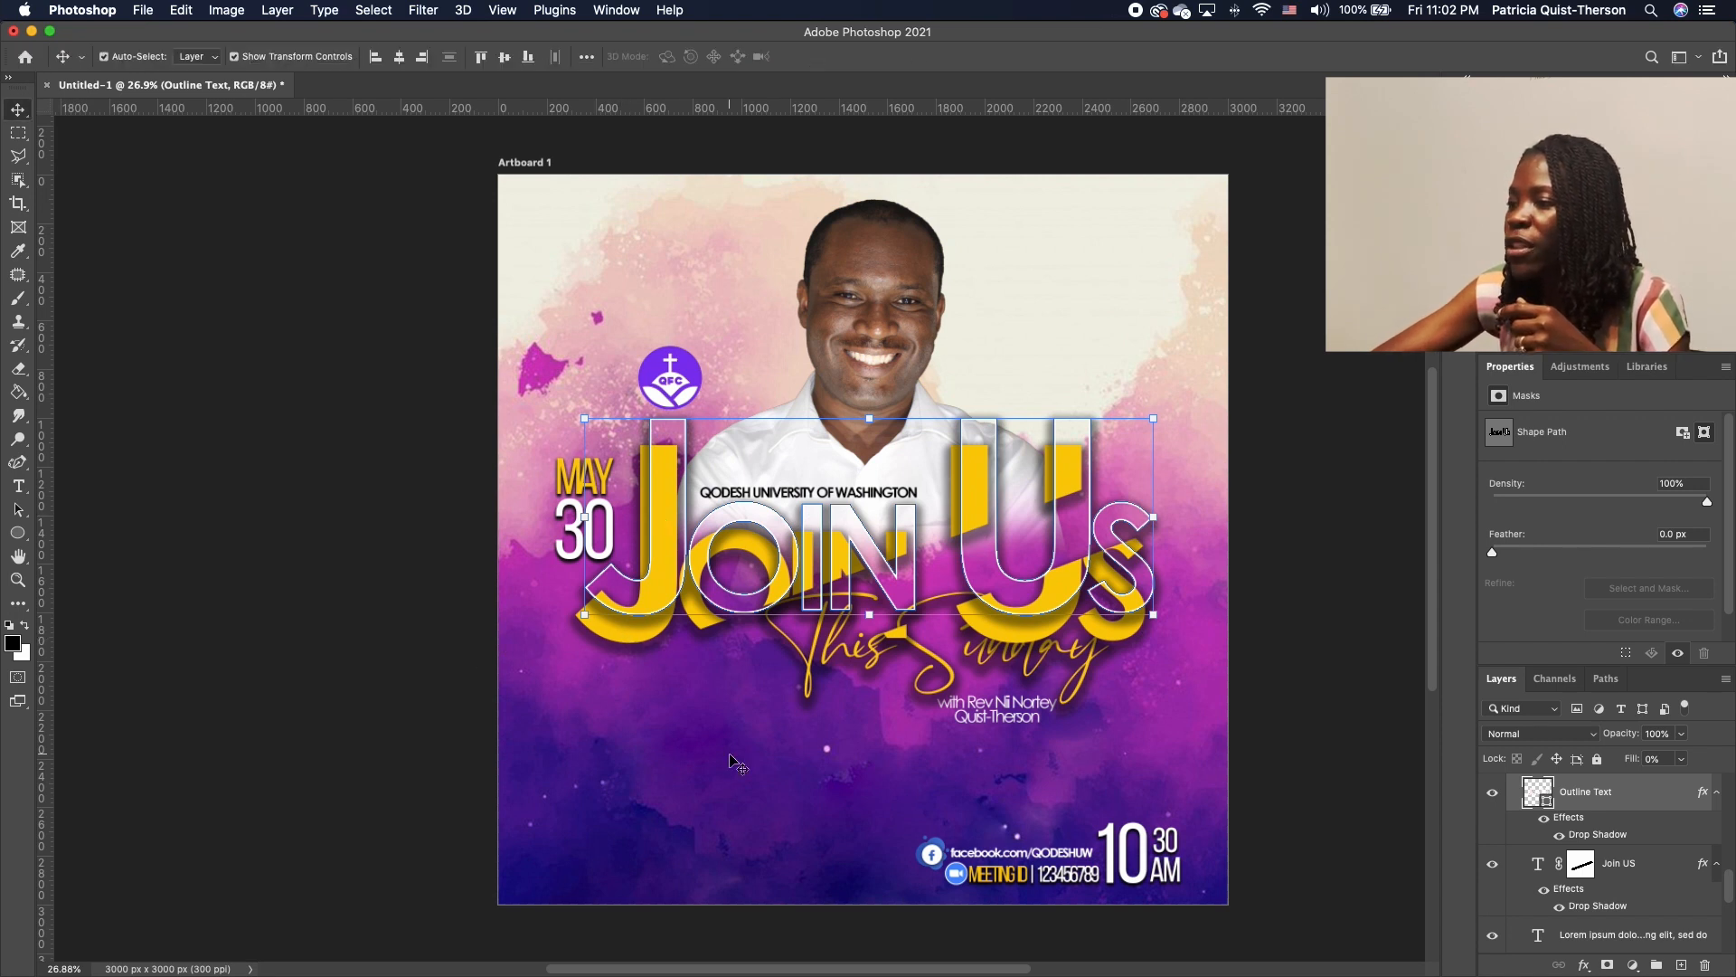
click(592, 598)
mouse_move(620, 633)
mouse_down()
mouse_move(640, 632)
mouse_move(643, 599)
mouse_move(629, 604)
mouse_up()
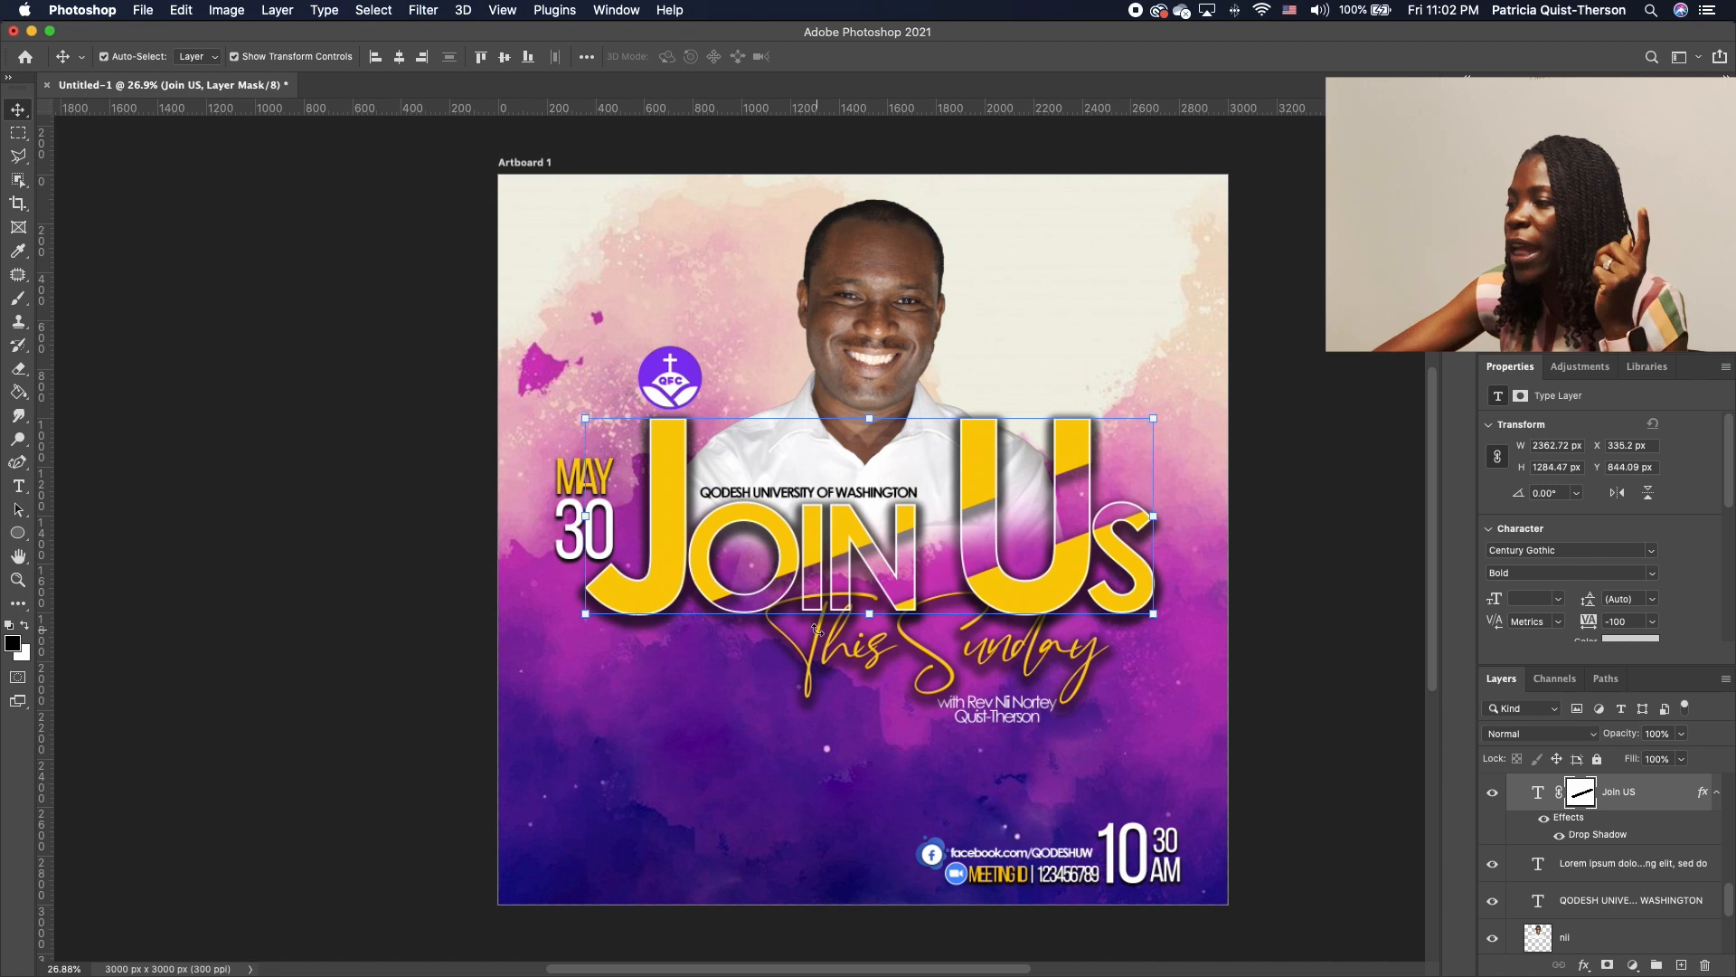
key(Left)
key(Left)
key(Left)
key(Left)
key(Left)
key(Left)
key(Left)
key(Left)
key(Left)
key(Left)
key(Left)
key(Left)
key(Left)
key(Left)
key(Left)
key(Left)
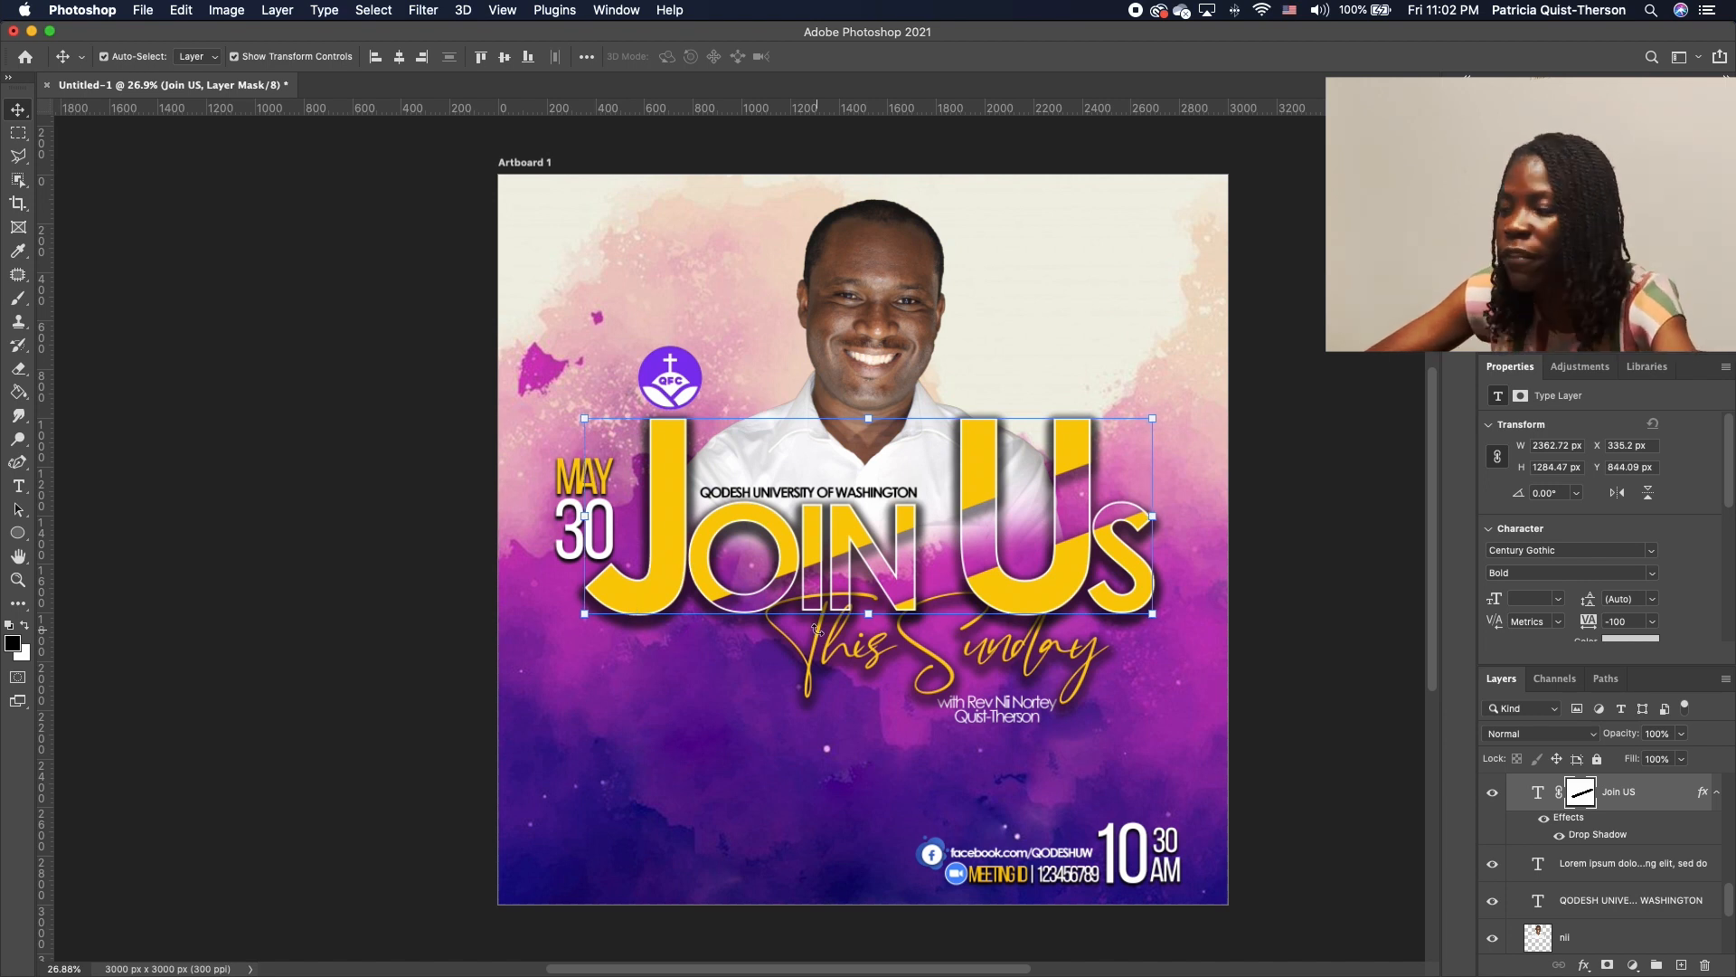
key(Left)
key(Left)
key(Left)
key(Left)
key(Left)
key(Left)
key(Left)
key(Left)
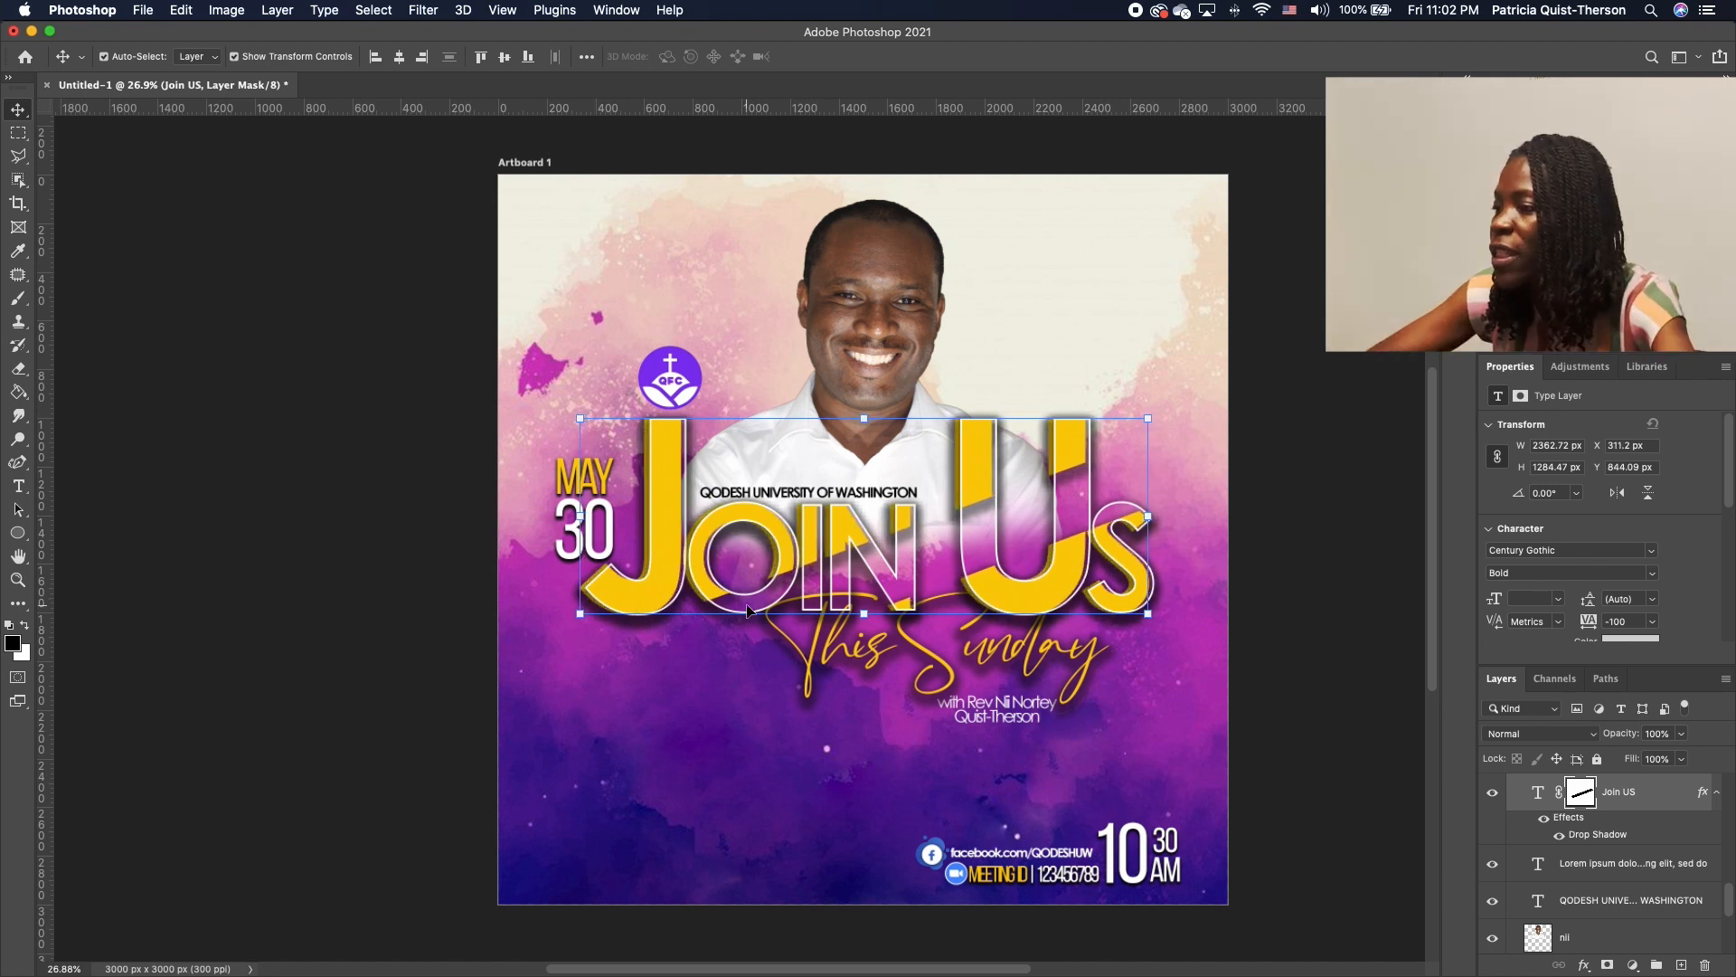
click(1306, 648)
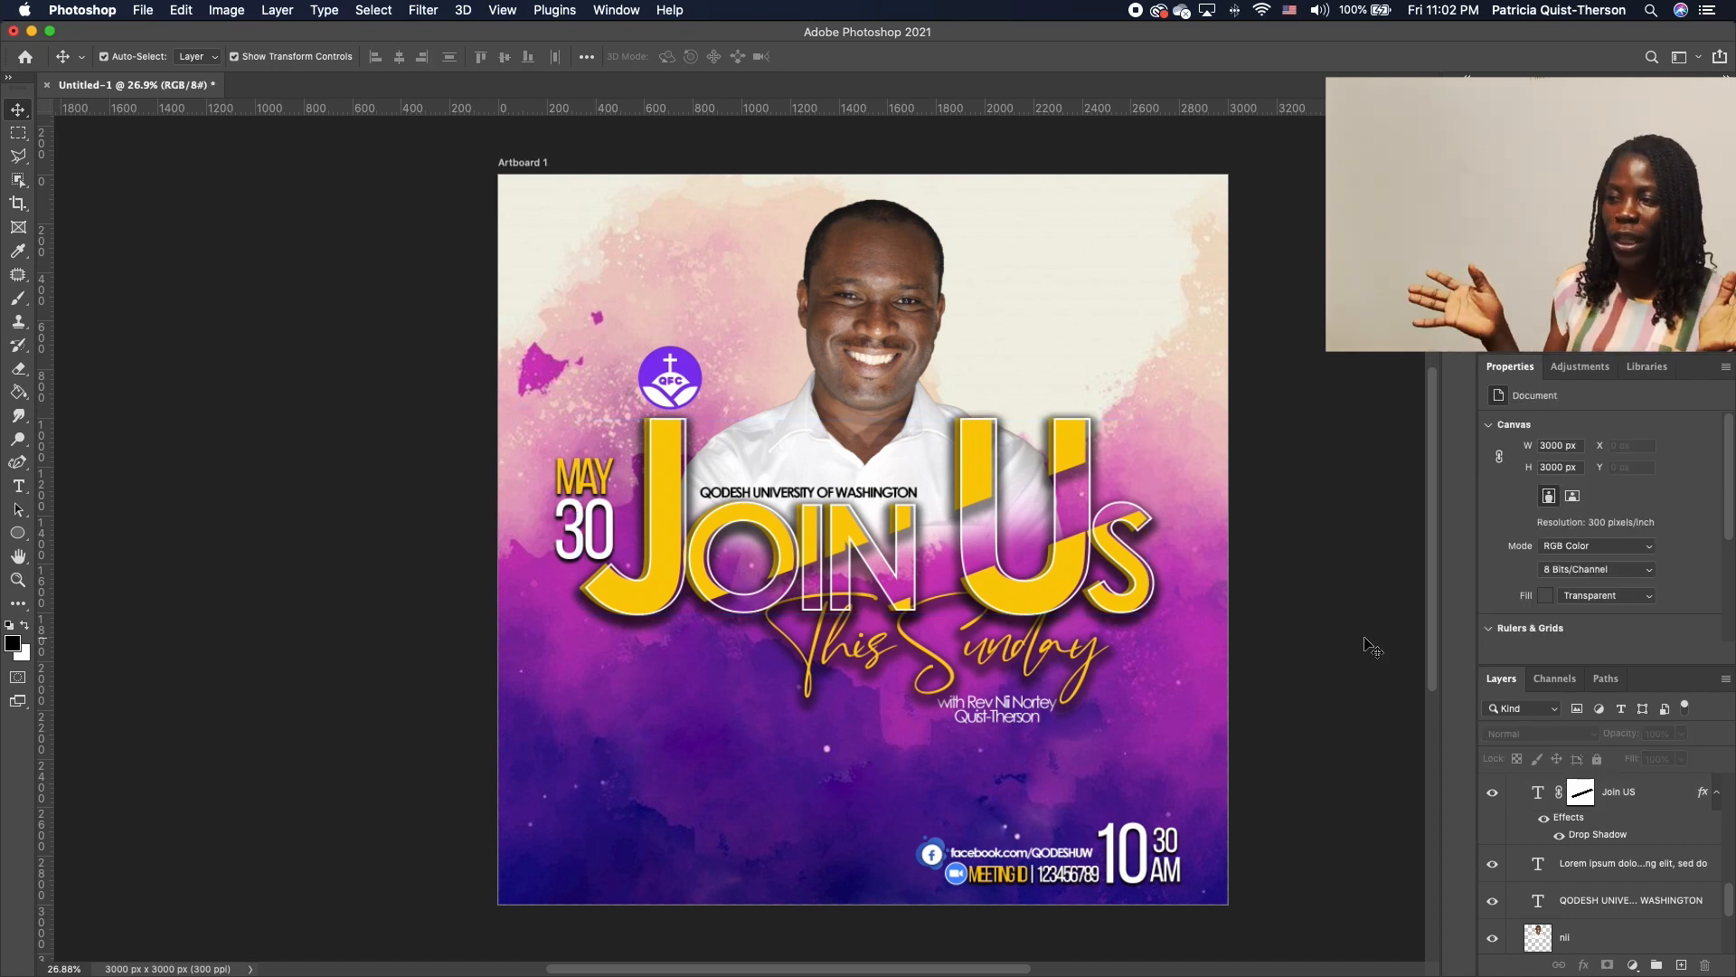
click(1162, 749)
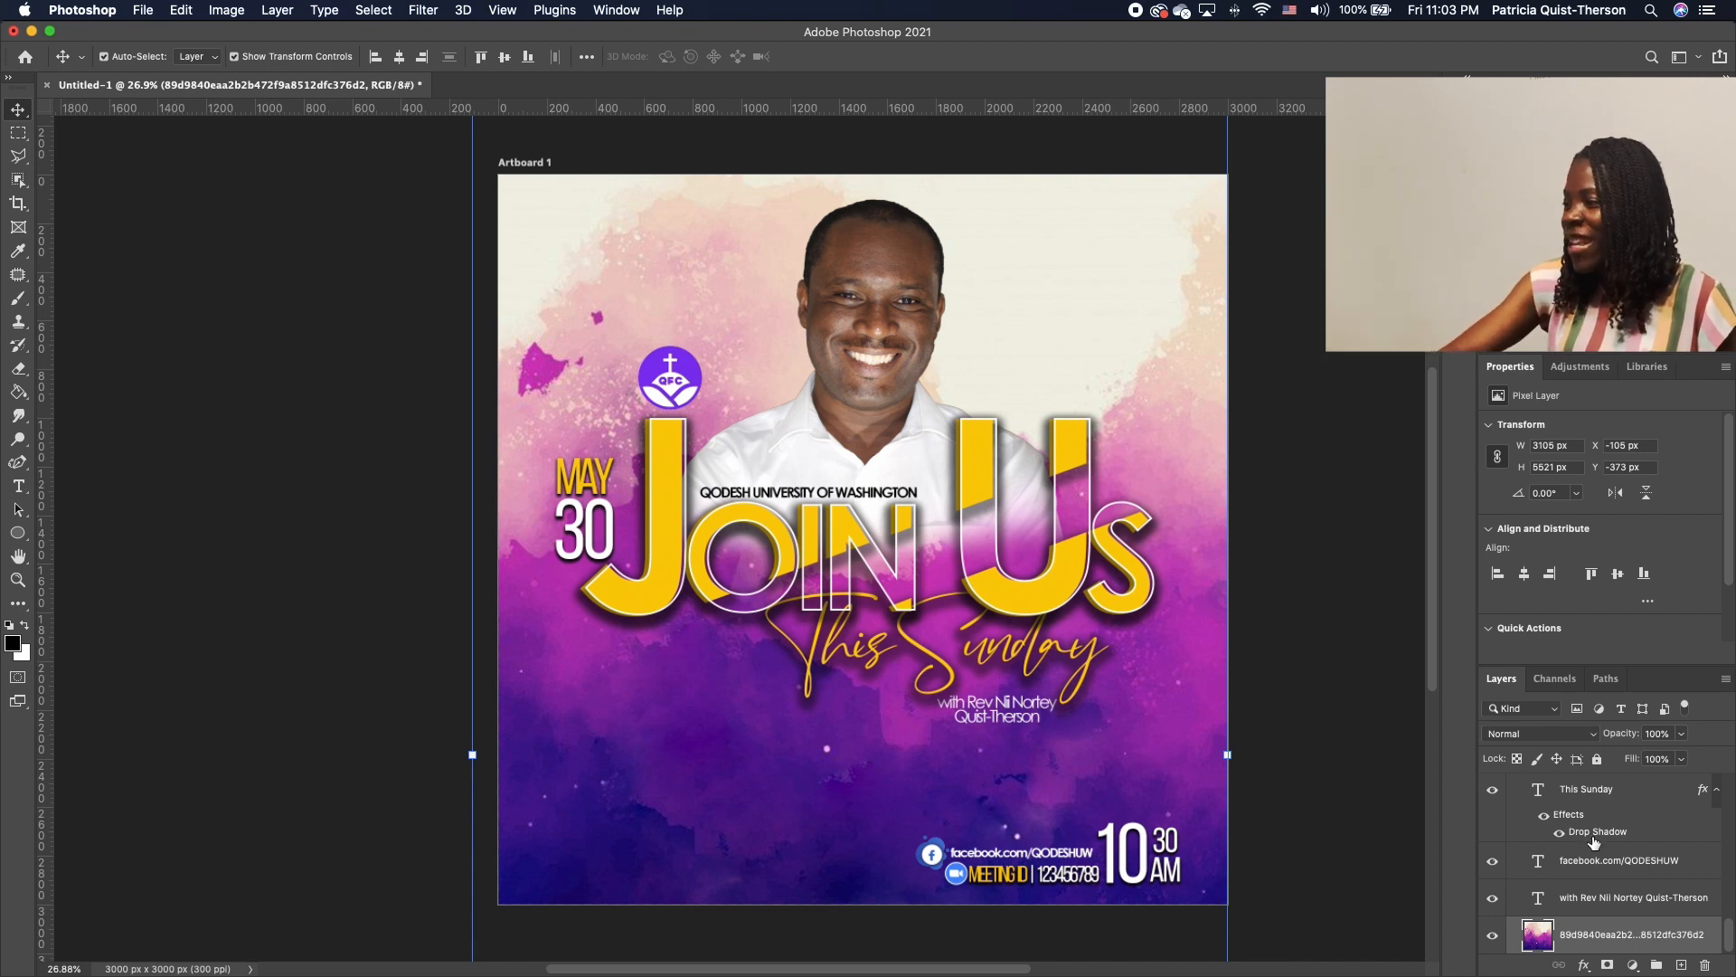
scroll(1583, 850, up, 5)
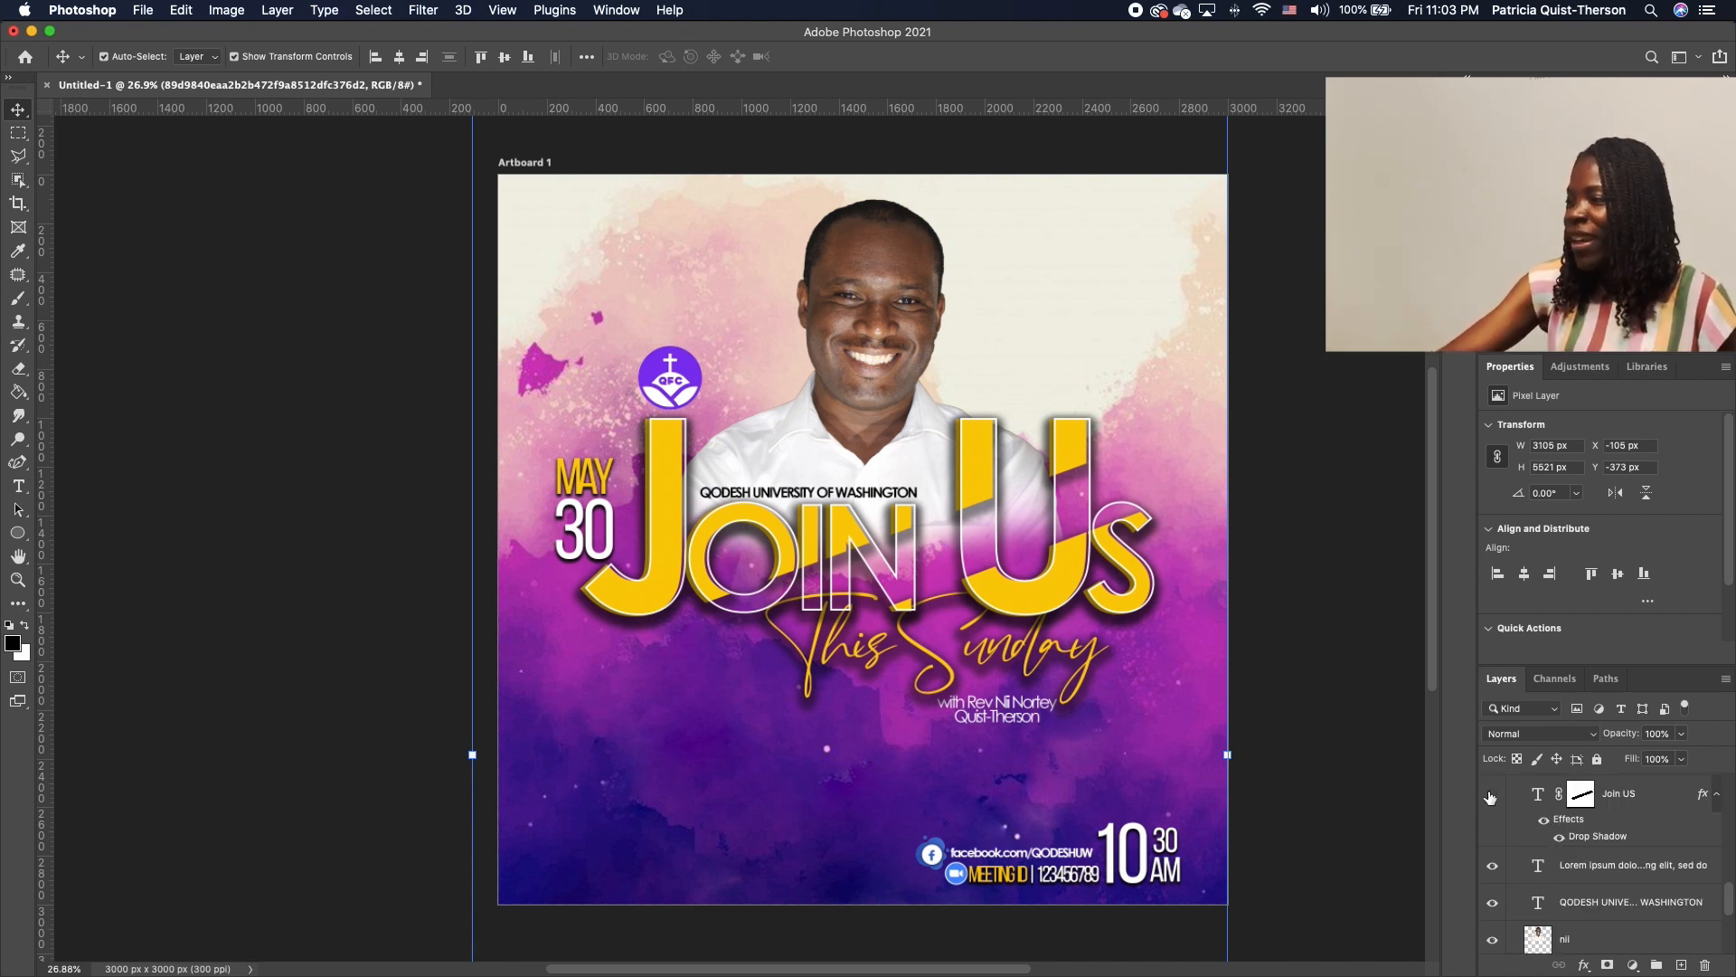
click(1490, 796)
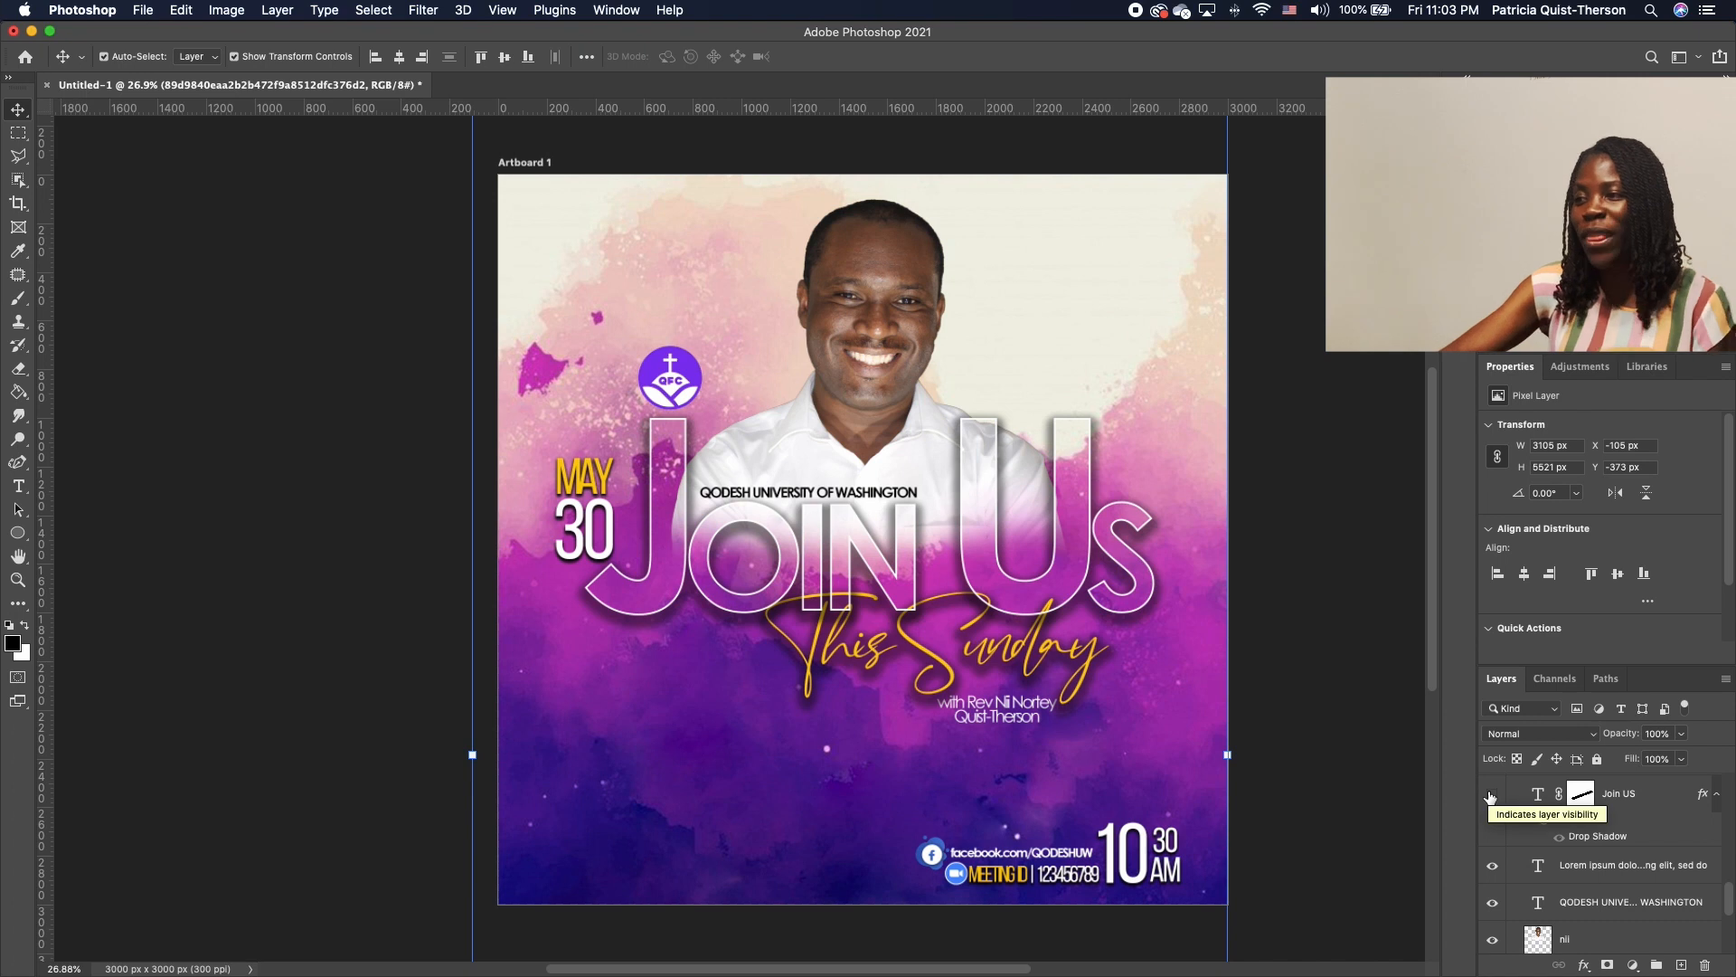
click(1491, 796)
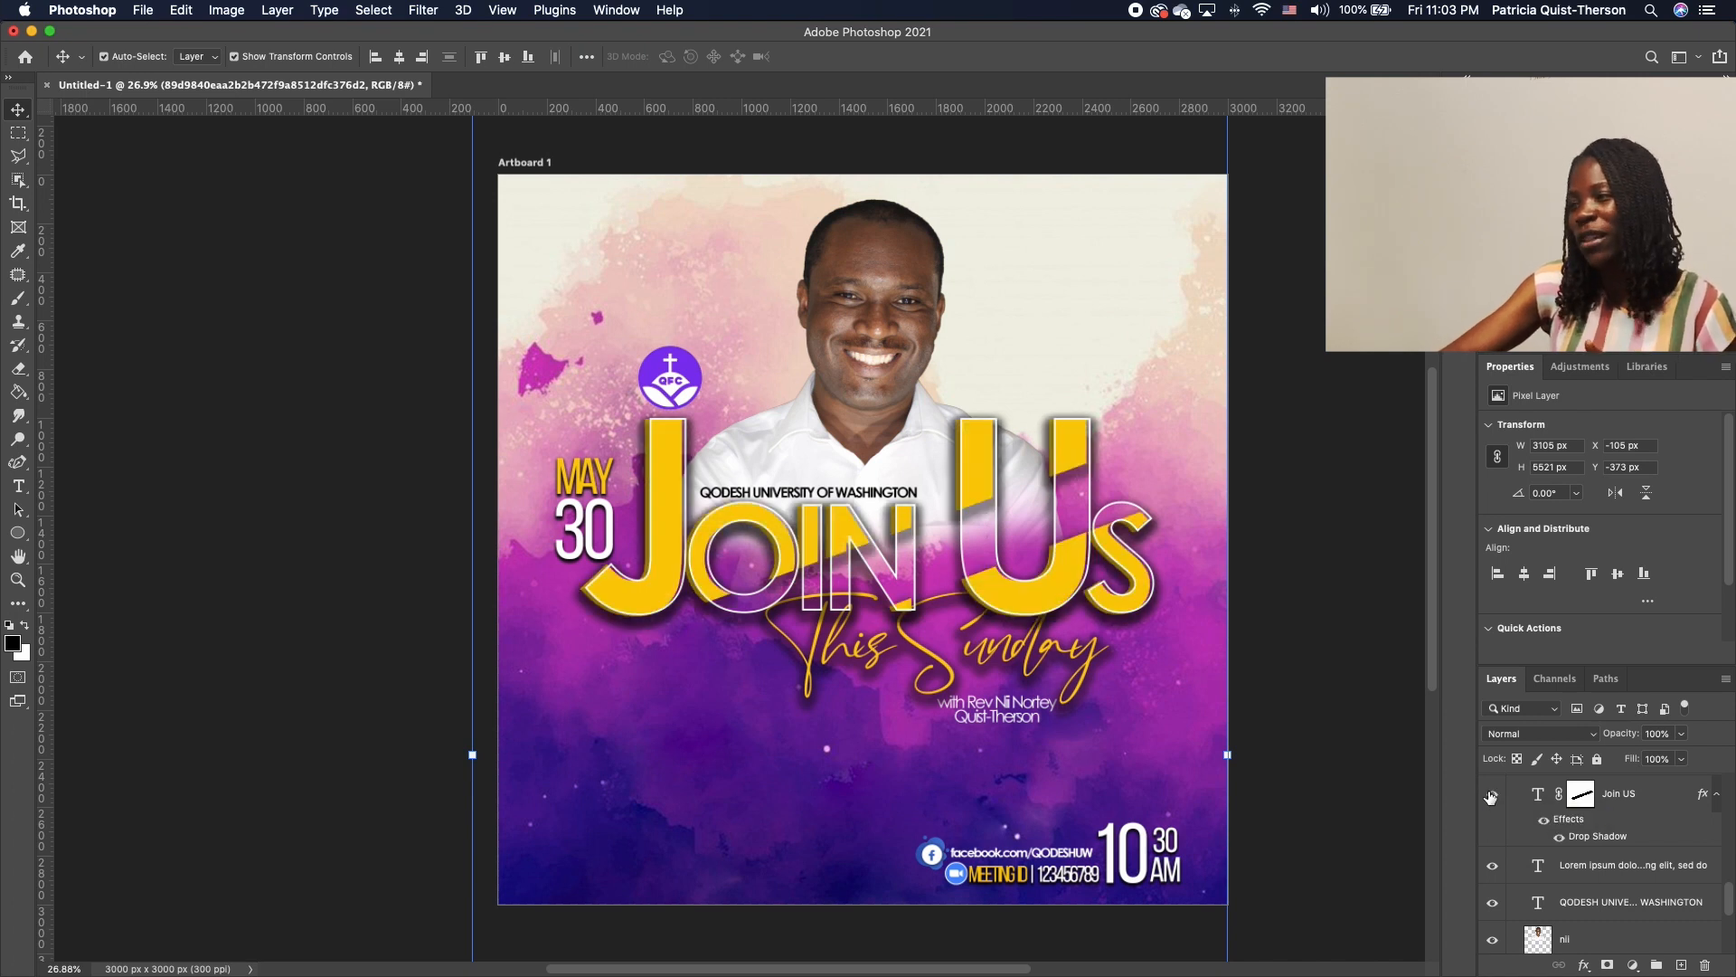